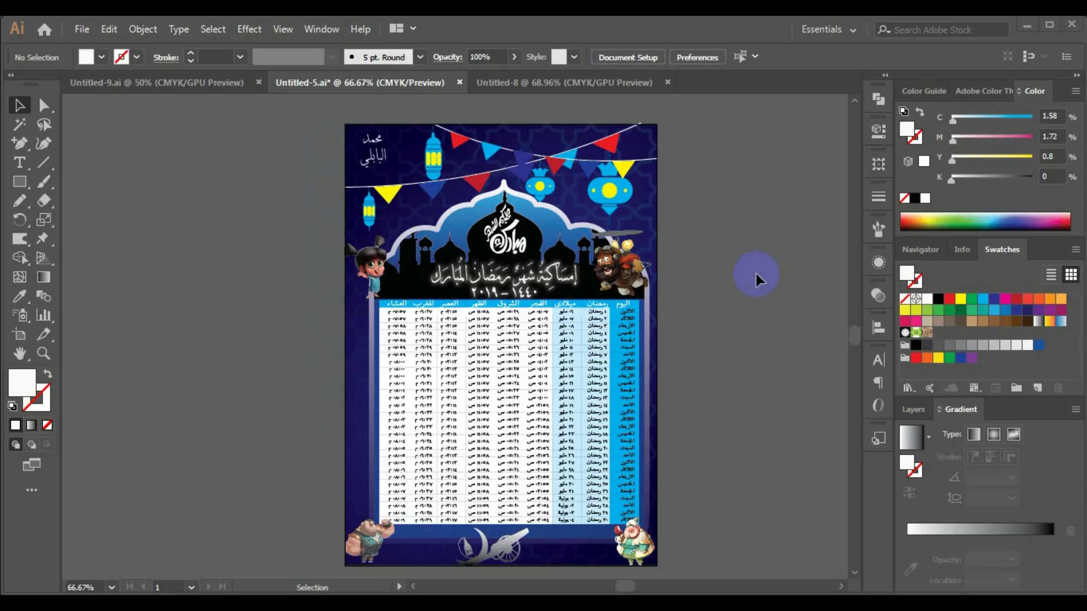
Draw a rectangle covering the whole blank Untitled-8 artboard
{"action": "left_click", "coordinate": [596, 84]}
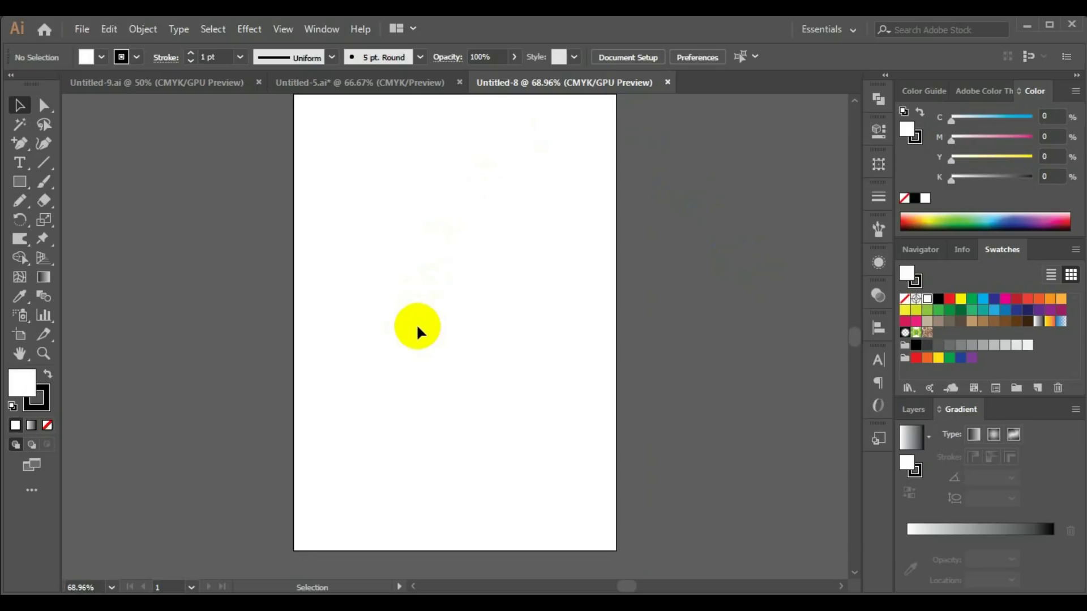
{"action": "left_click", "coordinate": [389, 85]}
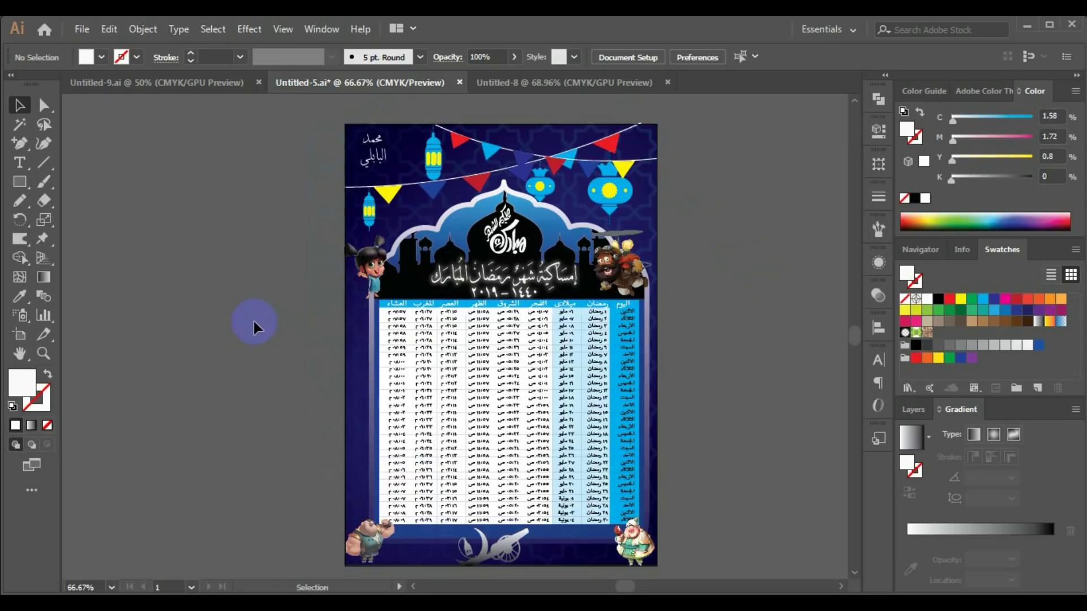
{"action": "left_click", "coordinate": [487, 84]}
{"action": "left_click", "coordinate": [19, 182]}
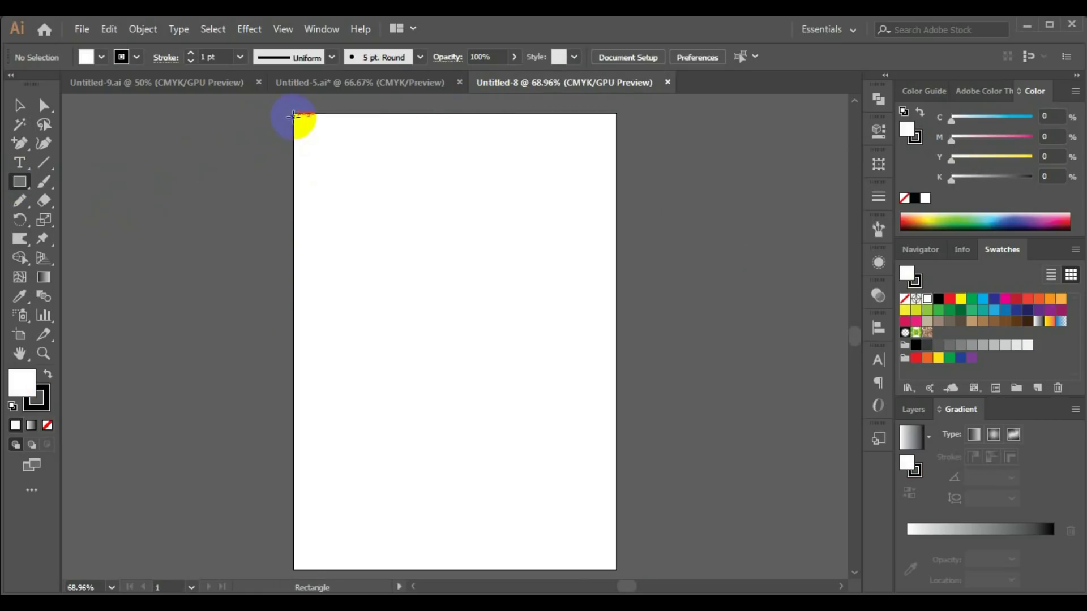
{"action": "mouse_move", "coordinate": [296, 114]}
{"action": "left_mouse_down"}
{"action": "mouse_move", "coordinate": [577, 541]}
{"action": "mouse_move", "coordinate": [617, 514]}
{"action": "left_mouse_up"}
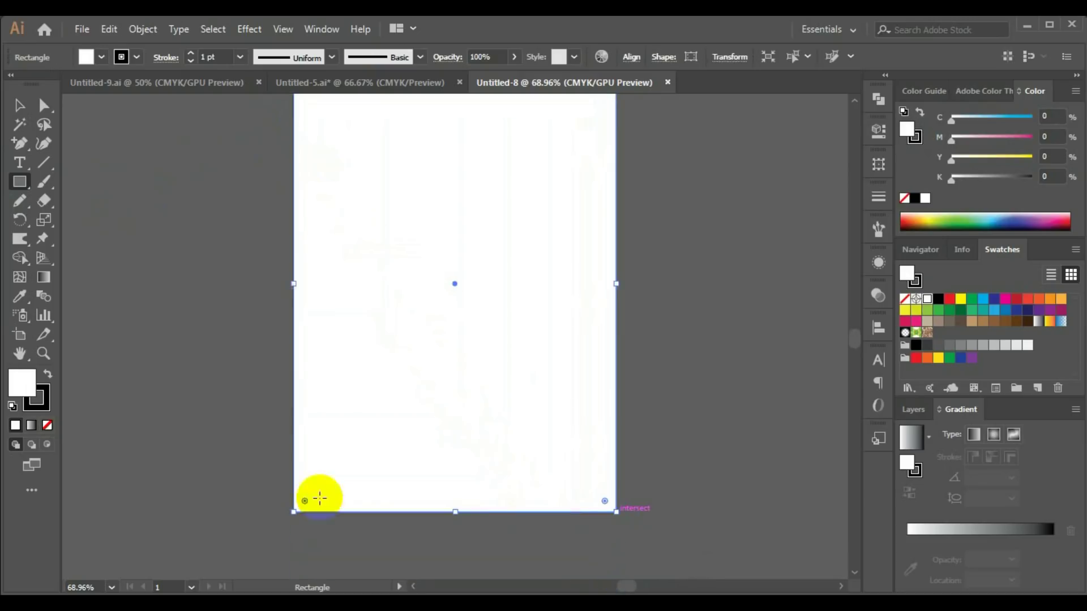
{"action": "left_click", "coordinate": [21, 382]}
Fill the rectangle with the Fading Sky gradient and make its right stop fully opaque
{"action": "left_click", "coordinate": [31, 426]}
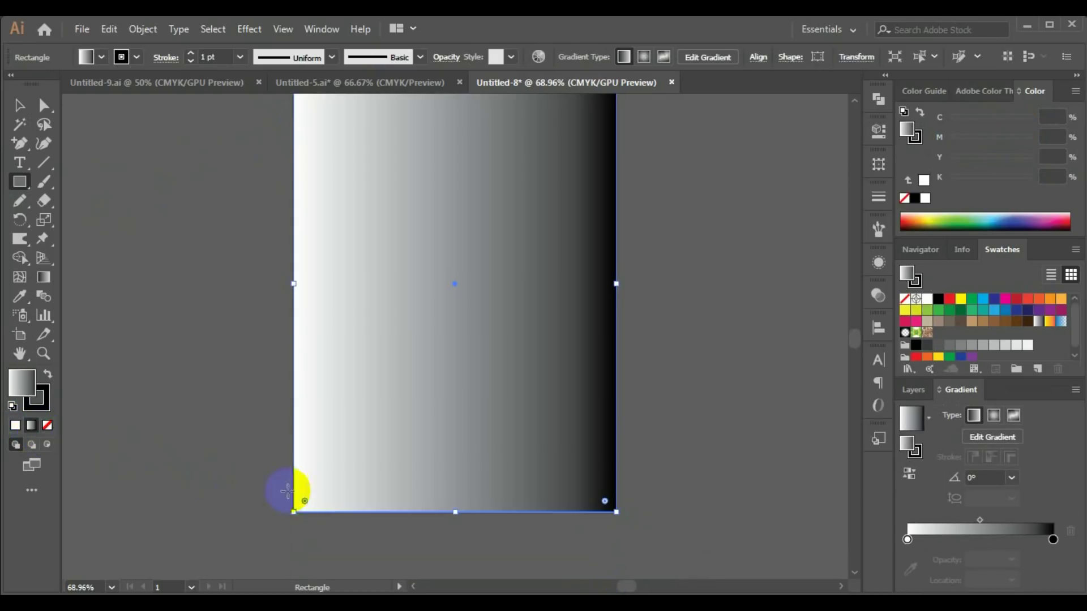
{"action": "left_click", "coordinate": [930, 421]}
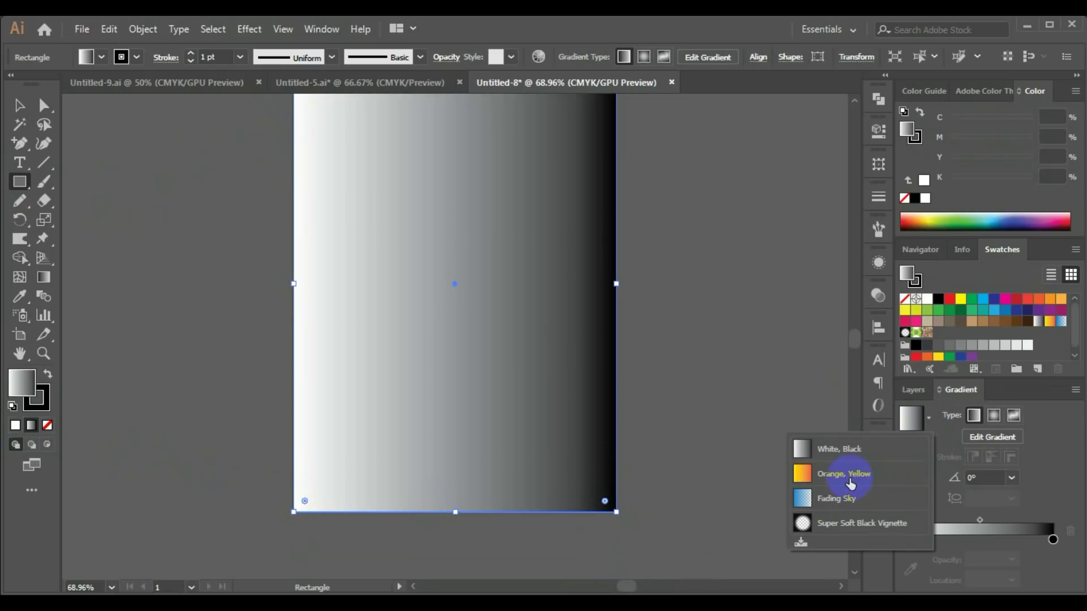
{"action": "left_click", "coordinate": [850, 498]}
{"action": "left_click", "coordinate": [1052, 541]}
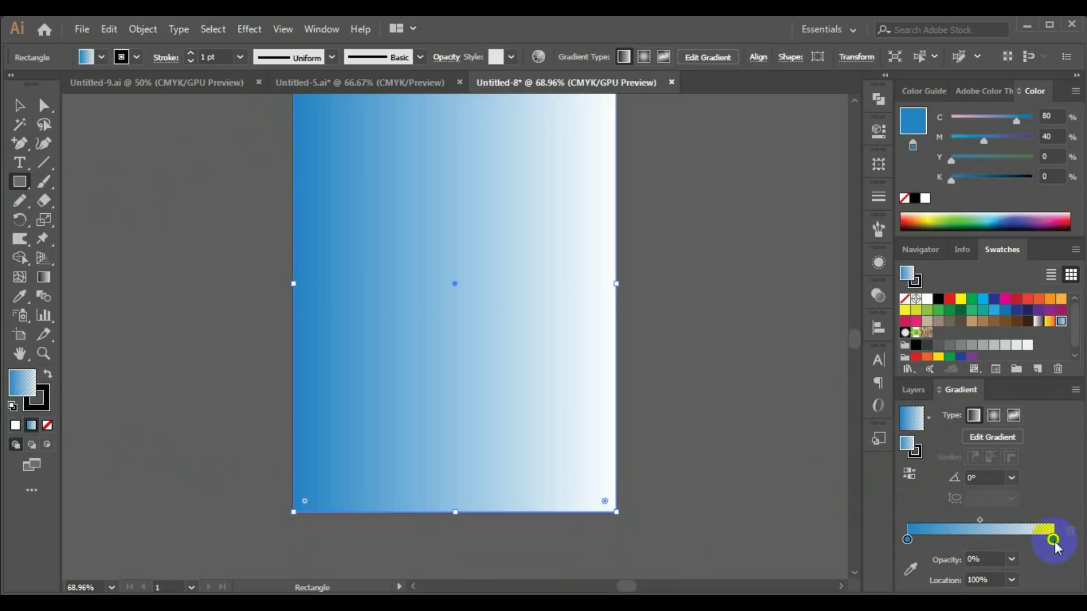
{"action": "left_click", "coordinate": [1012, 559]}
{"action": "left_click", "coordinate": [1027, 543]}
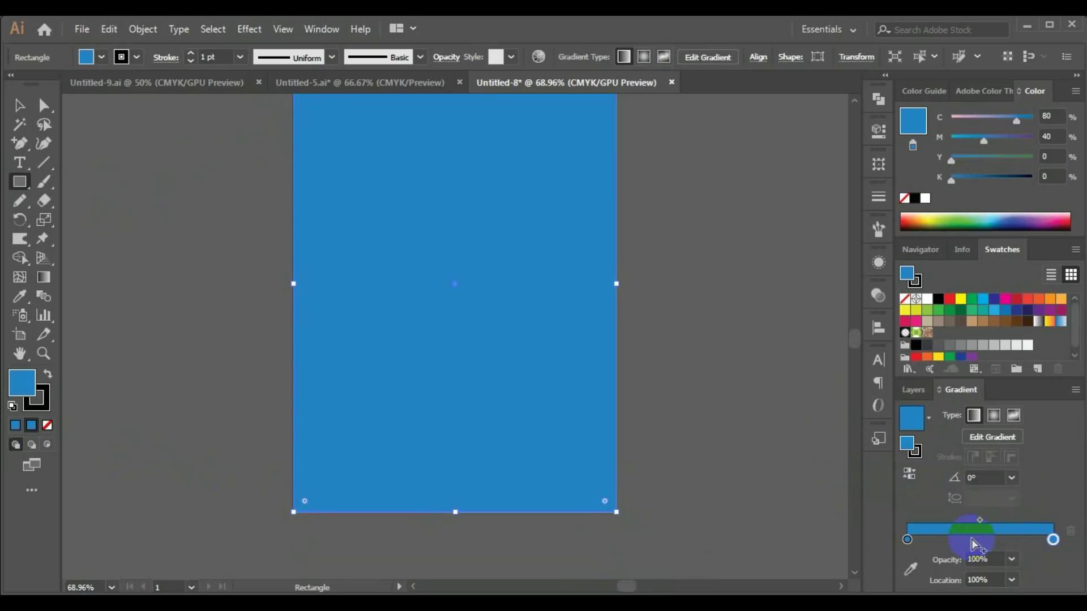
Make the gradient radial, with a dark navy outer stop and a deeper blue centre
{"action": "left_click_drag", "start_coordinate": [1038, 329], "coordinate": [1053, 540]}
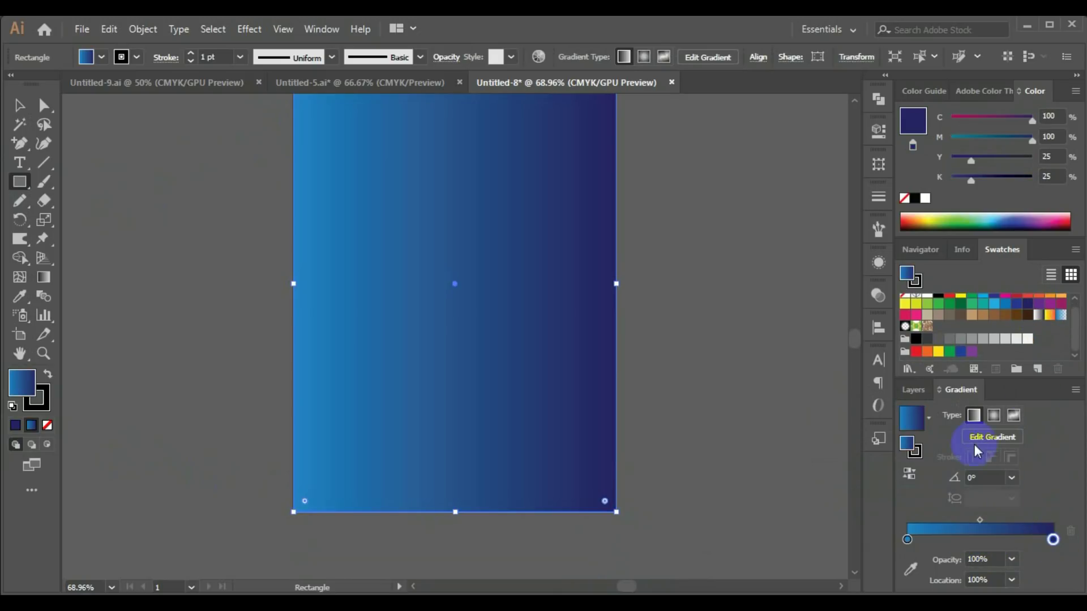
{"action": "left_click", "coordinate": [994, 415]}
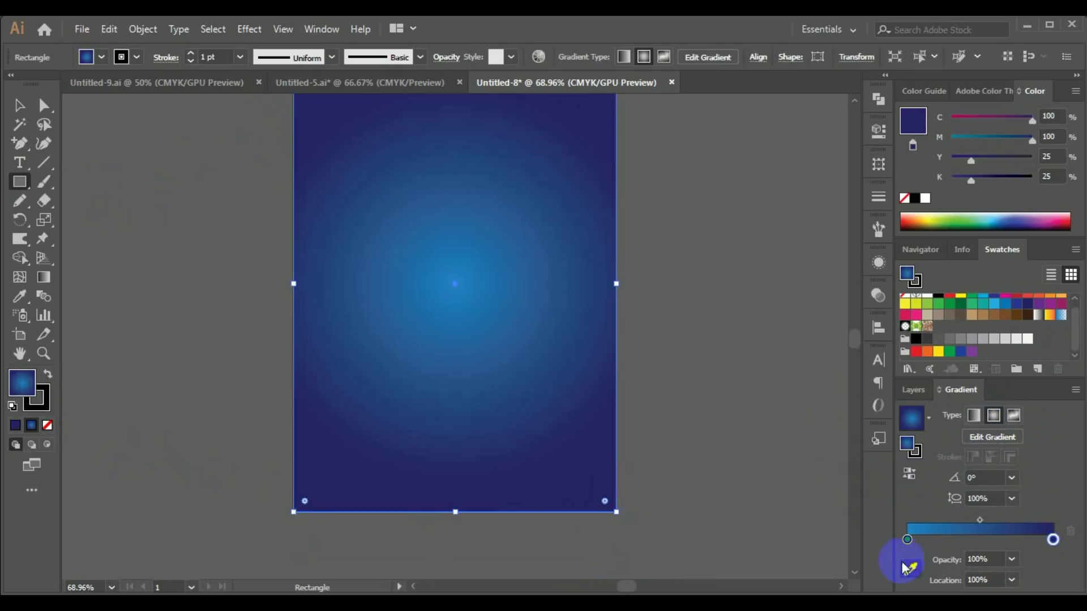
{"action": "left_click", "coordinate": [907, 540]}
{"action": "left_click_drag", "start_coordinate": [1006, 311], "coordinate": [908, 540]}
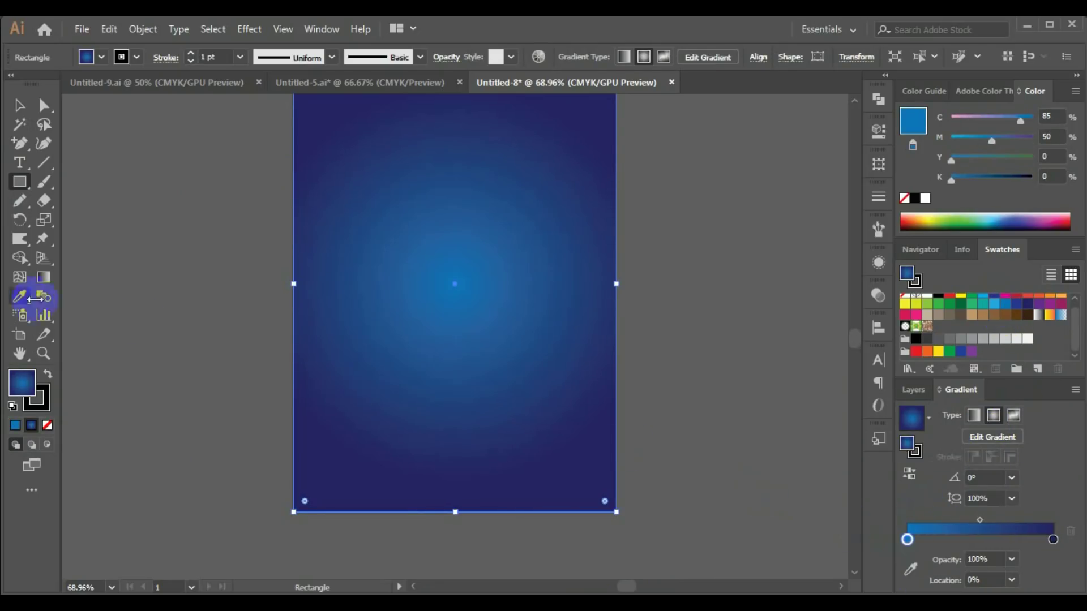
Tilt the radial gradient to 49.4°, extend it past the top-right, and squash it to 67.5%
{"action": "left_click", "coordinate": [43, 277]}
{"action": "scroll", "coordinate": [453, 388], "scroll_direction": "up", "scroll_amount": 1}
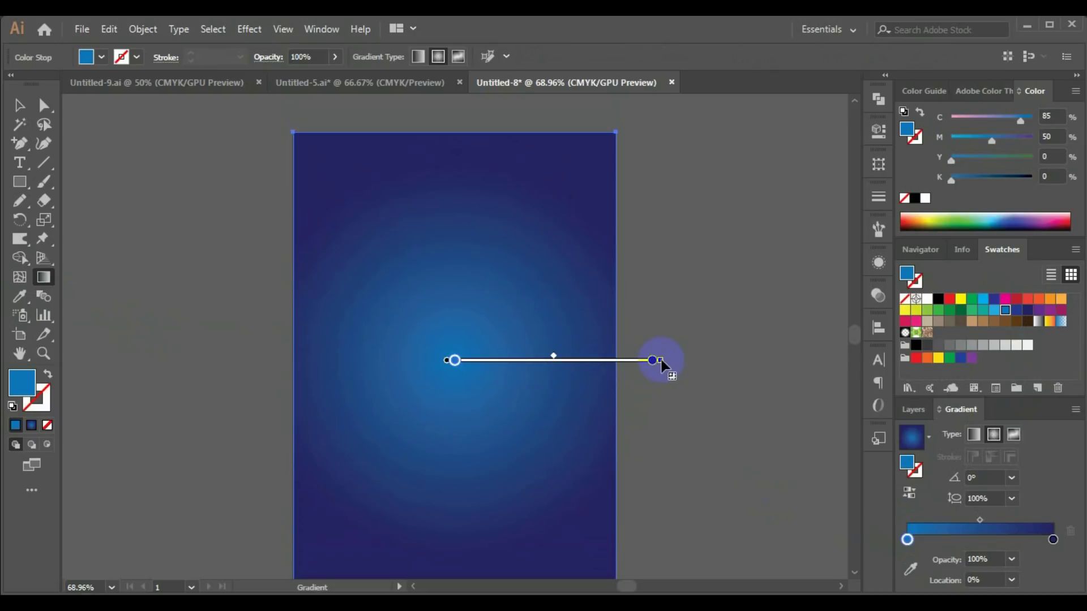
{"action": "left_click_drag", "start_coordinate": [661, 363], "coordinate": [601, 192]}
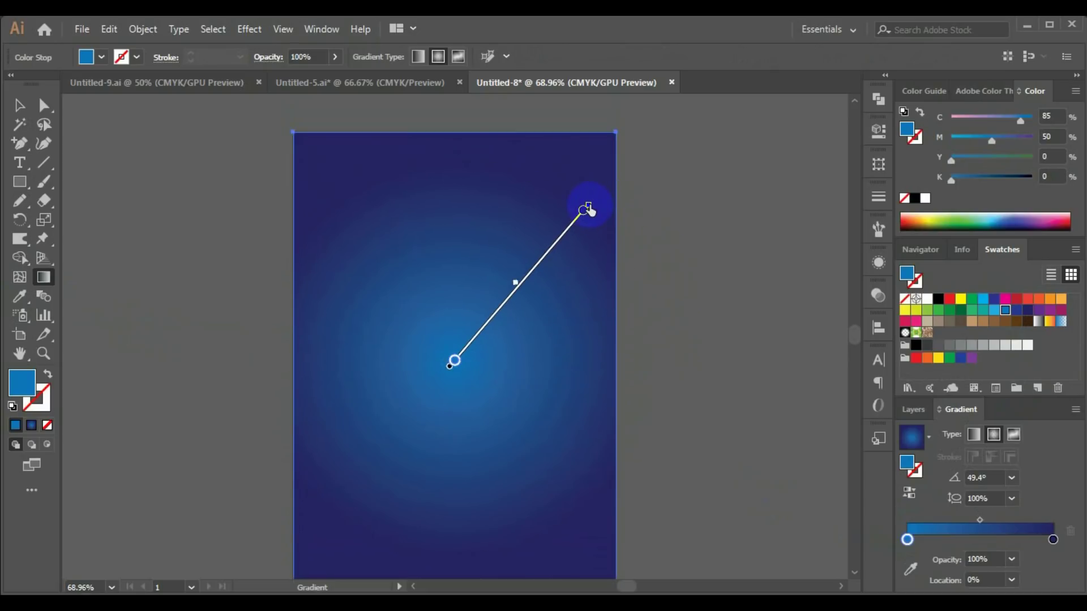
{"action": "left_click", "coordinate": [586, 209]}
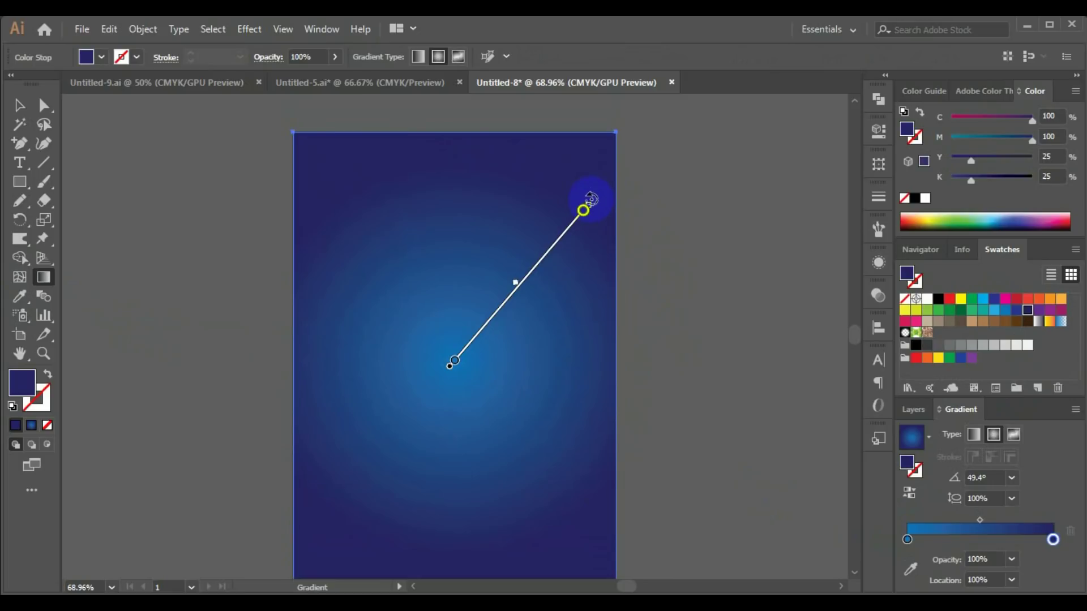
{"action": "left_click_drag", "start_coordinate": [585, 210], "coordinate": [654, 133]}
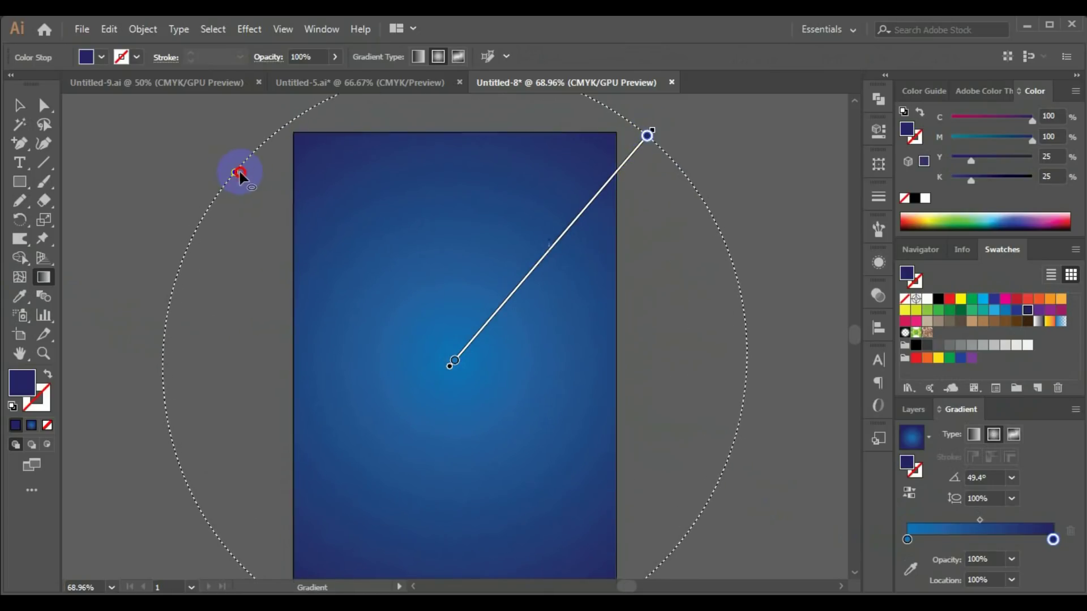
{"action": "left_click_drag", "start_coordinate": [230, 168], "coordinate": [289, 232]}
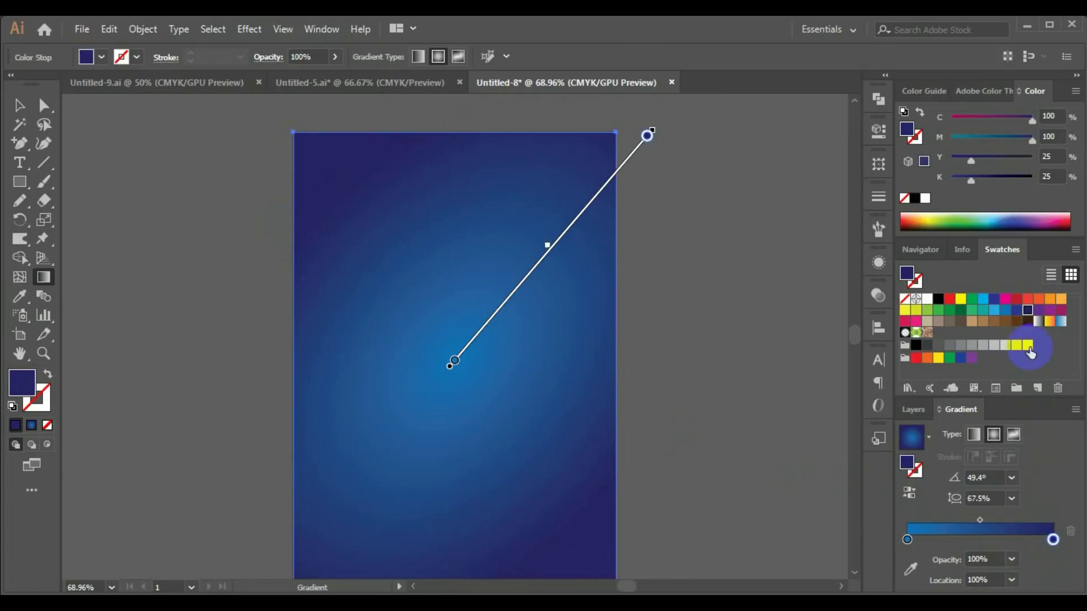
Darken the outer navy stop to K 50 and reselect the background rectangle
{"action": "left_click_drag", "start_coordinate": [984, 185], "coordinate": [994, 178]}
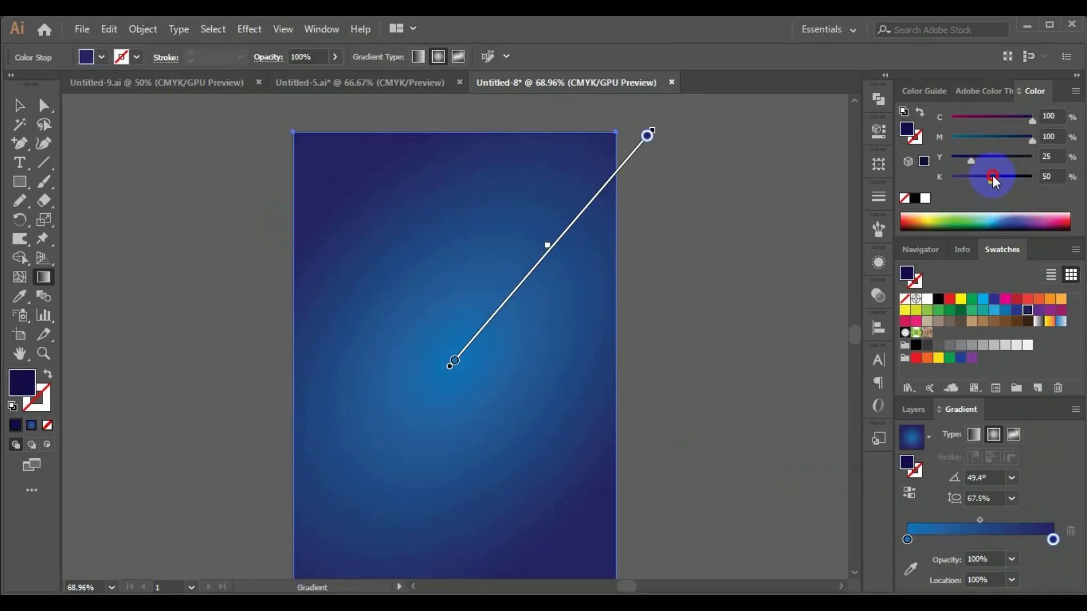
{"action": "left_click", "coordinate": [19, 105]}
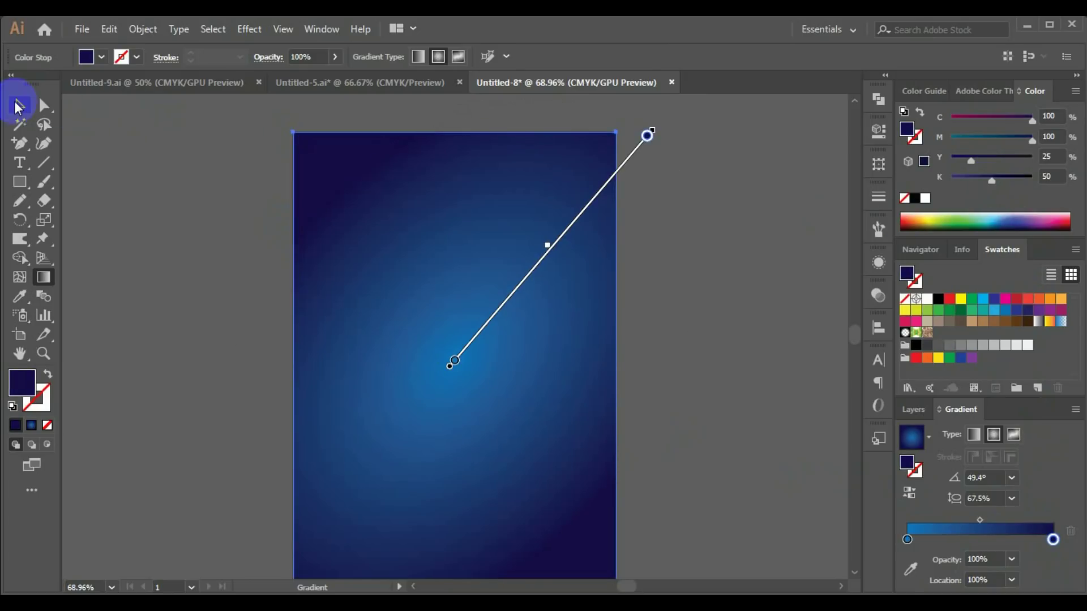
{"action": "left_click", "coordinate": [364, 371]}
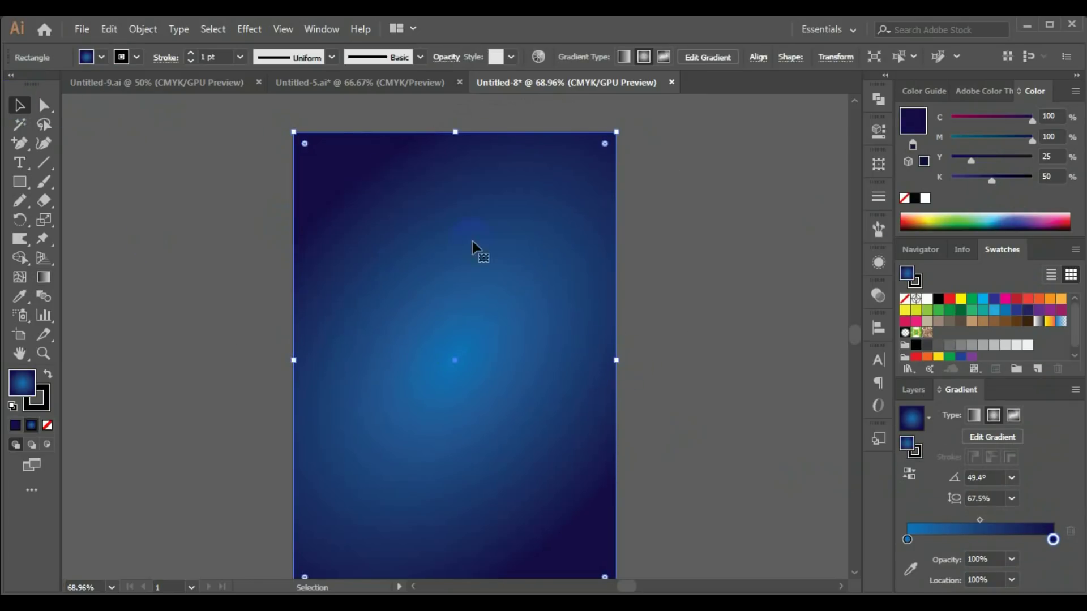
Lock the gradient background and add a new Layer 2 above Layer 1
{"action": "left_click", "coordinate": [143, 29]}
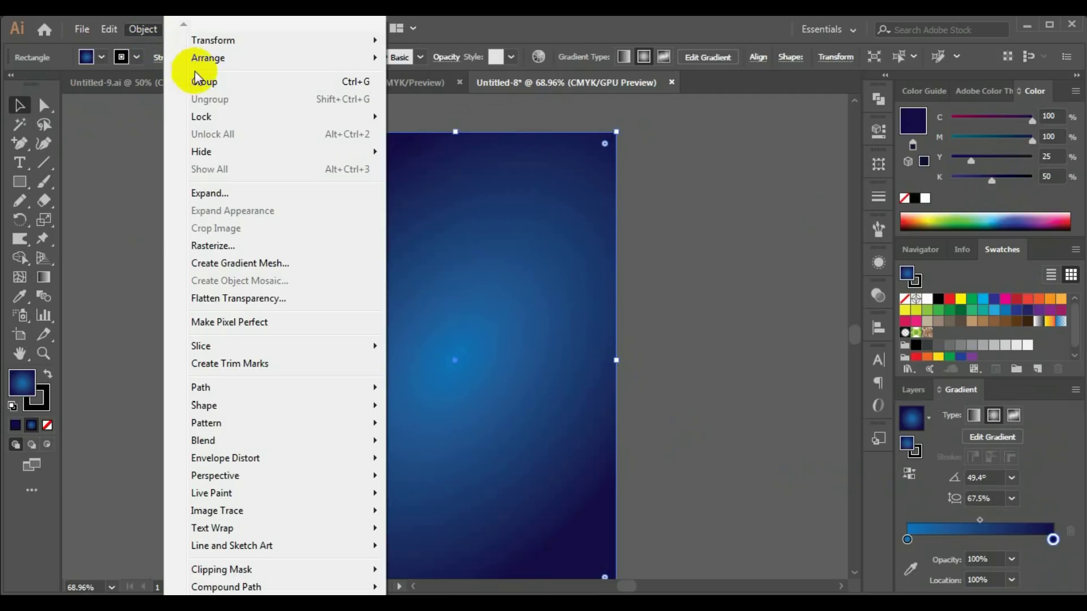
{"action": "mouse_move", "coordinate": [201, 117]}
{"action": "left_click", "coordinate": [426, 119]}
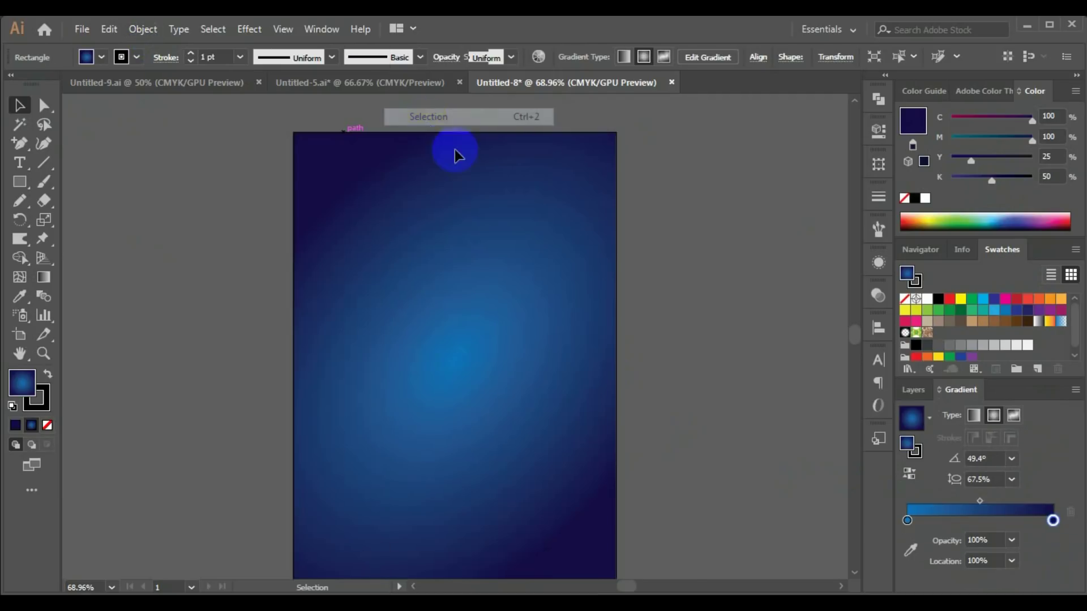
{"action": "left_click", "coordinate": [920, 418]}
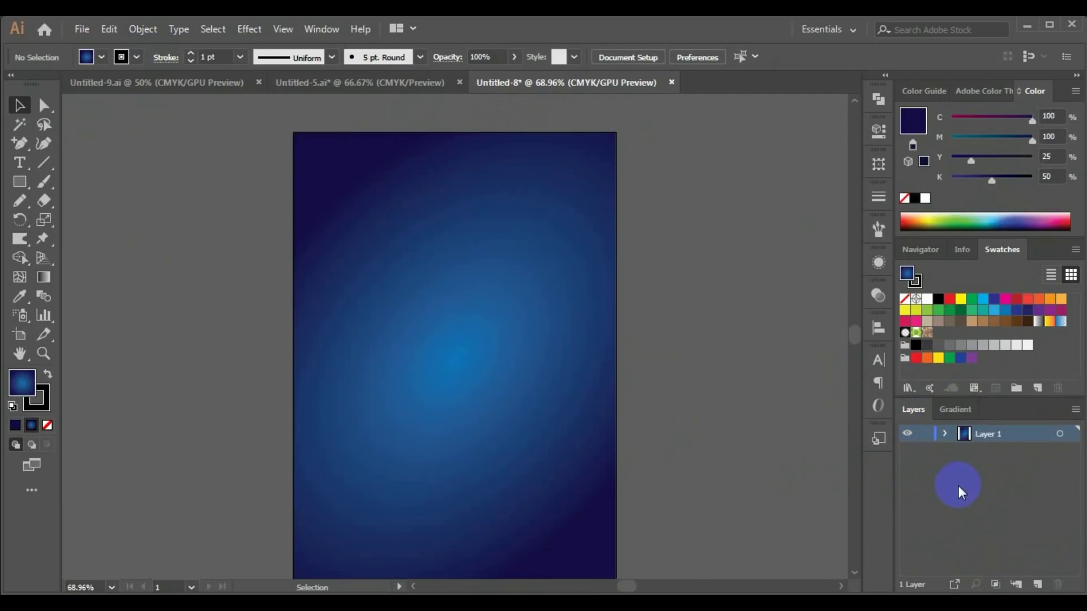
{"action": "left_click", "coordinate": [1037, 584]}
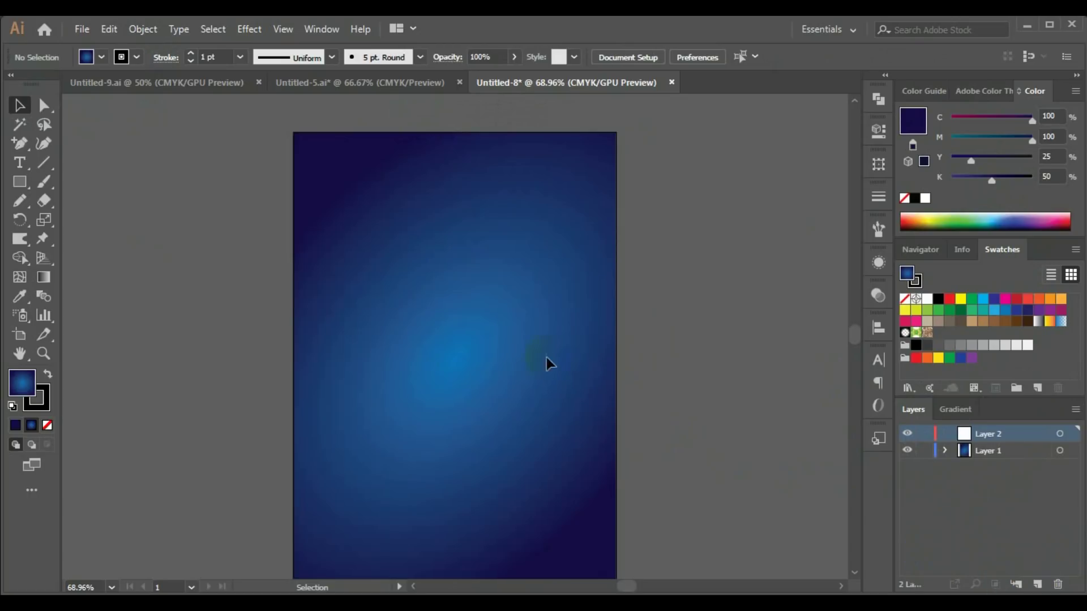
Zoom the artboard in to 150%
{"action": "left_click", "coordinate": [461, 307]}
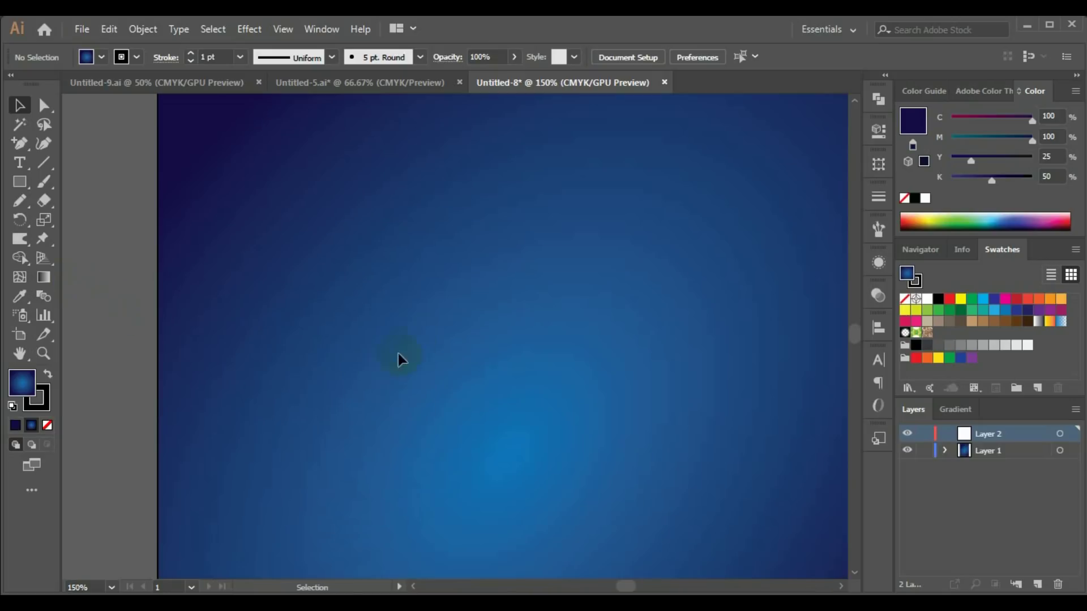
{"action": "left_click", "coordinate": [330, 360]}
{"action": "left_click", "coordinate": [20, 181]}
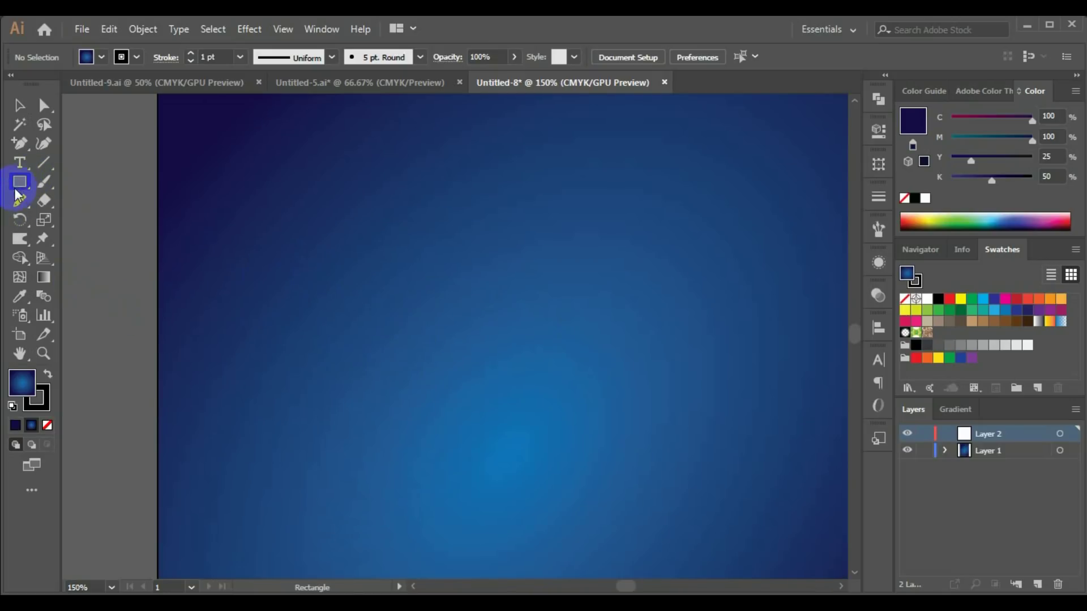
Draw an eight-pointed star about 53 mm wide in the upper left of the background
{"action": "left_click", "coordinate": [20, 187]}
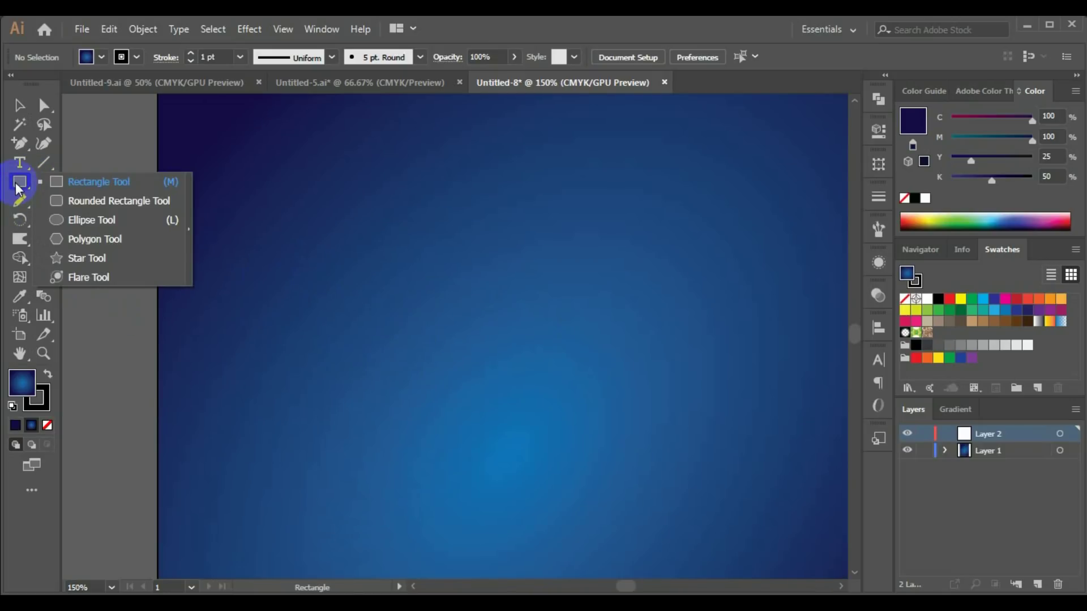
{"action": "left_click", "coordinate": [68, 260]}
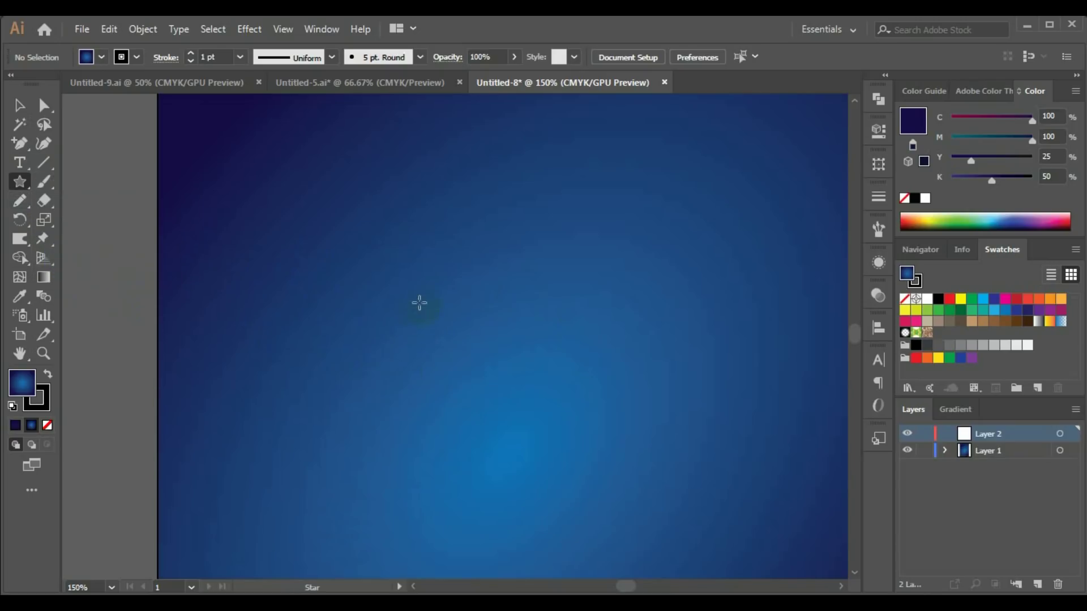
{"action": "mouse_move", "coordinate": [410, 281]}
{"action": "left_mouse_down"}
{"action": "mouse_move", "coordinate": [483, 355]}
{"action": "mouse_move", "coordinate": [471, 334]}
{"action": "mouse_move", "coordinate": [485, 338]}
{"action": "mouse_move", "coordinate": [459, 338]}
{"action": "mouse_move", "coordinate": [469, 342]}
{"action": "left_mouse_up"}
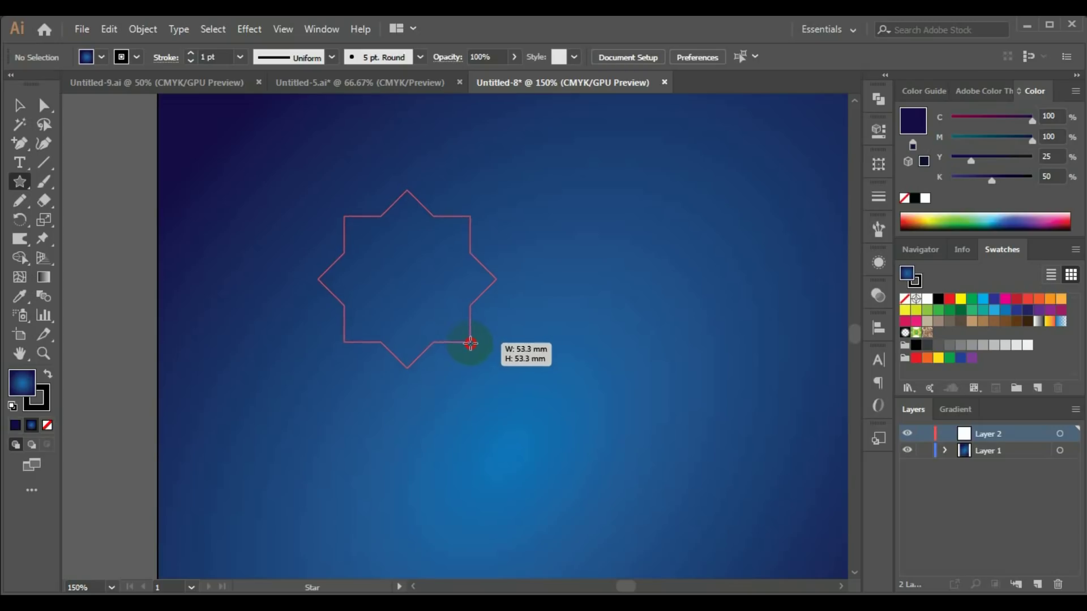
{"action": "left_click_drag", "start_coordinate": [468, 343], "coordinate": [468, 341]}
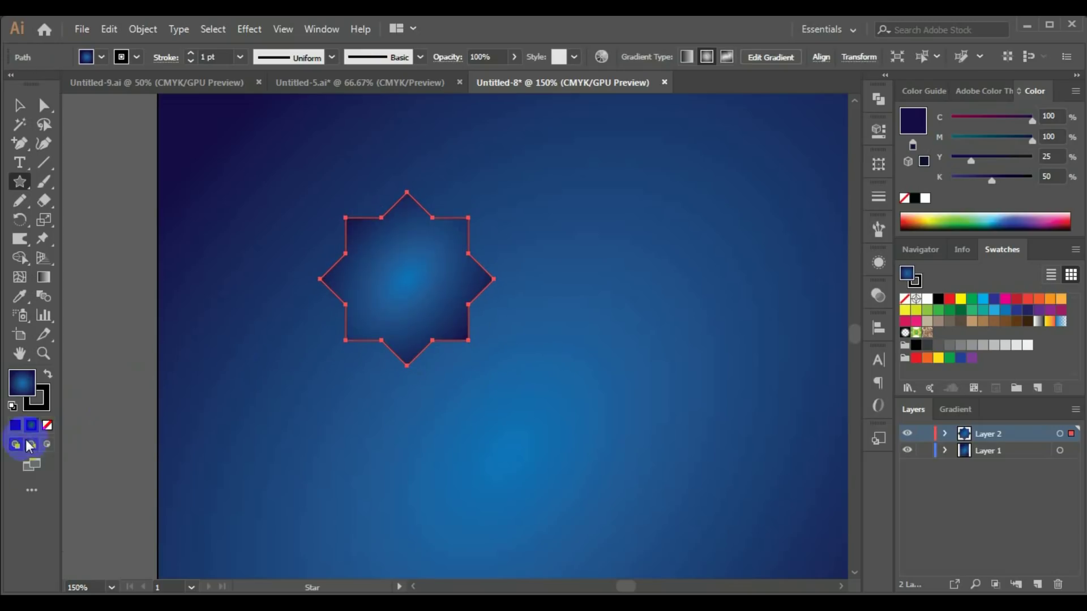
Remove the star's gradient fill and raise its outline to a 19 pt stroke
{"action": "left_click", "coordinate": [92, 58]}
{"action": "left_click", "coordinate": [10, 85]}
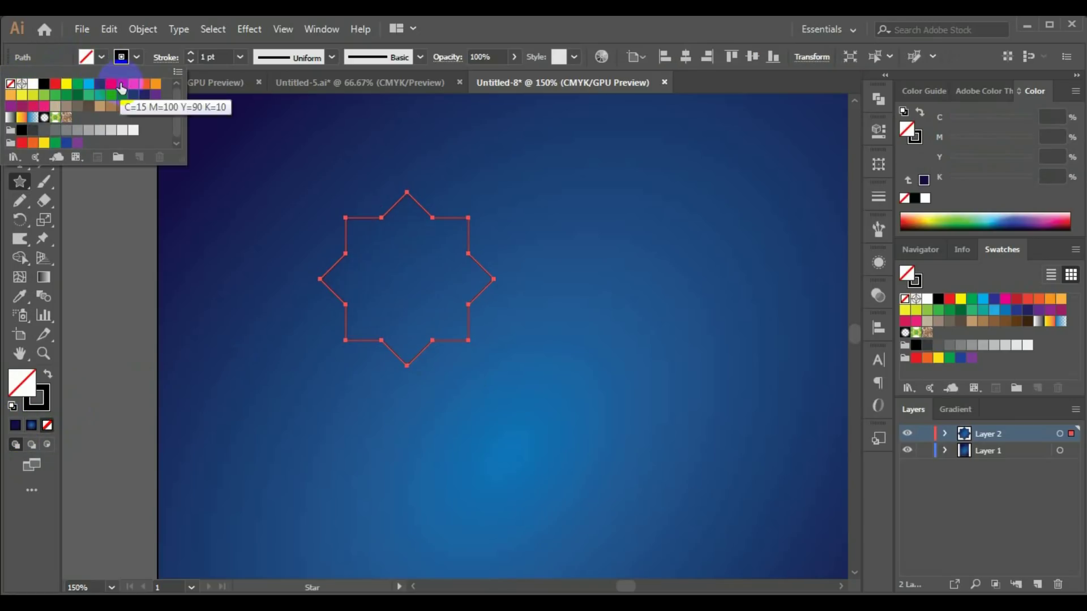
{"action": "left_click", "coordinate": [191, 53]}
{"action": "left_click", "coordinate": [191, 54]}
{"action": "left_click", "coordinate": [192, 53]}
{"action": "left_click", "coordinate": [192, 53]}
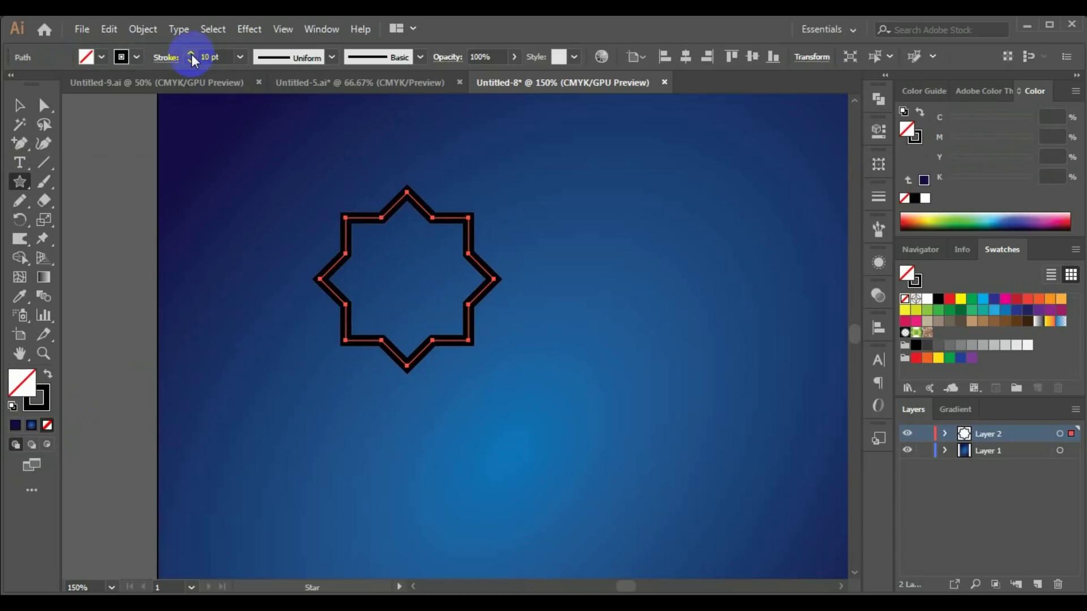
{"action": "left_click", "coordinate": [192, 53]}
{"action": "left_click", "coordinate": [192, 53]}
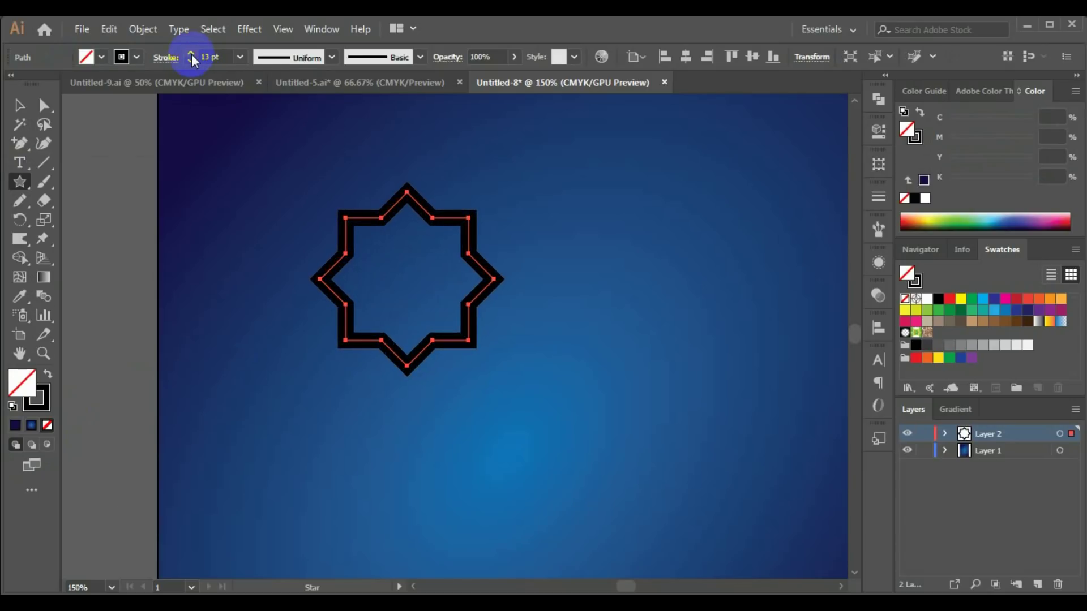
{"action": "left_click", "coordinate": [192, 53]}
{"action": "left_click", "coordinate": [192, 54]}
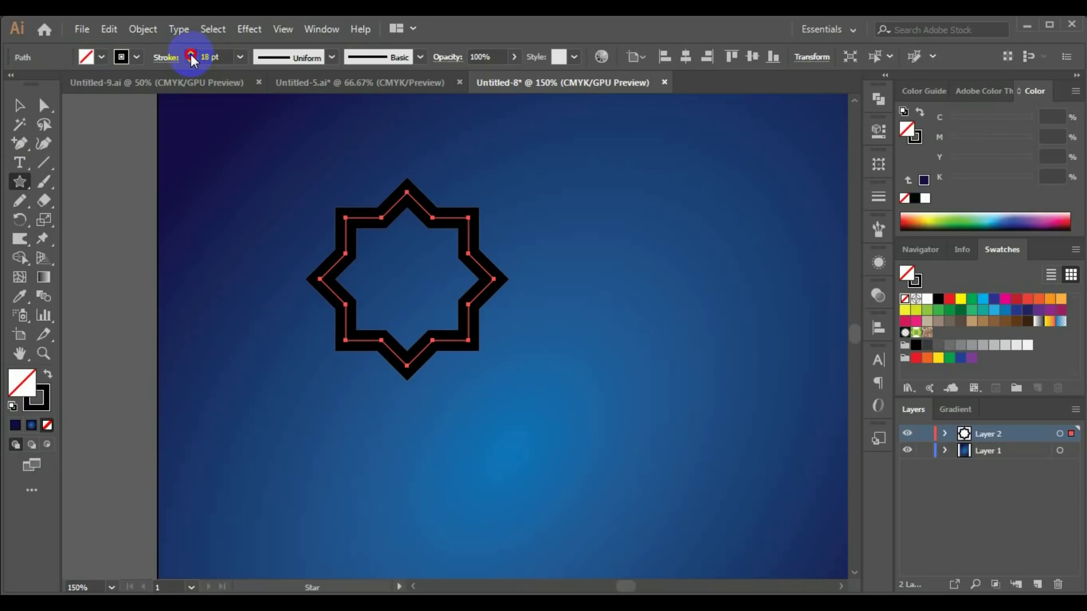
{"action": "left_click", "coordinate": [192, 53]}
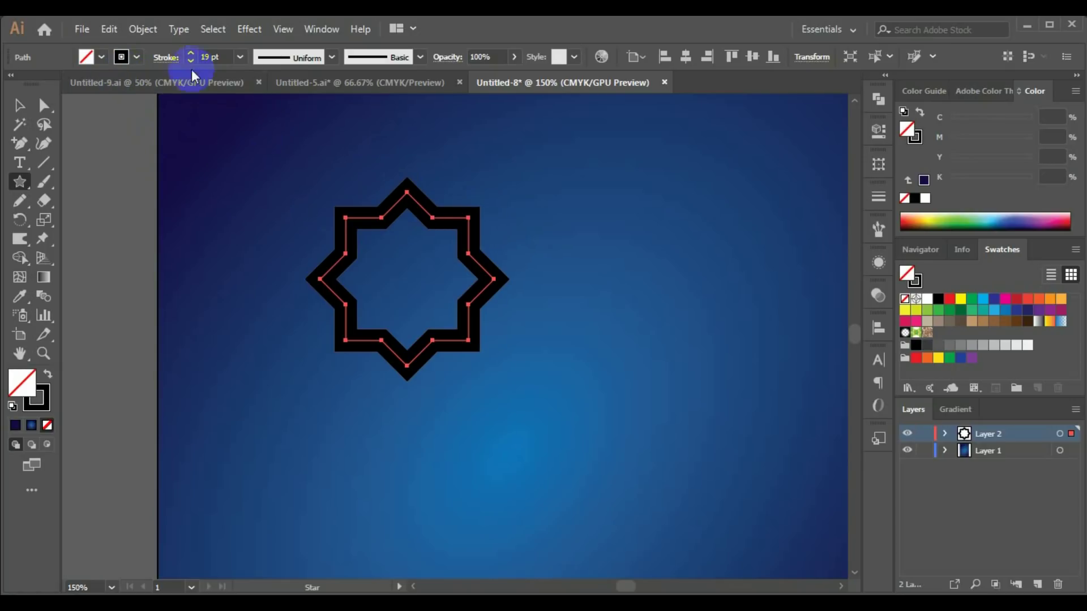
{"action": "left_click", "coordinate": [146, 30]}
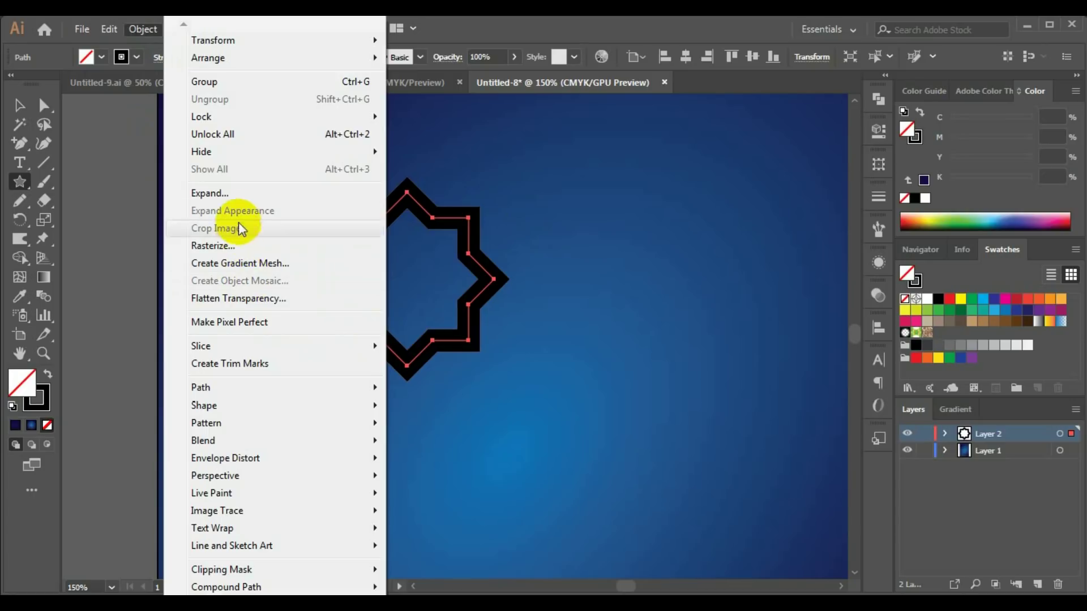
Expand the star's fill and stroke into a filled outline shape and select it
{"action": "left_click", "coordinate": [226, 194]}
{"action": "left_click", "coordinate": [505, 404]}
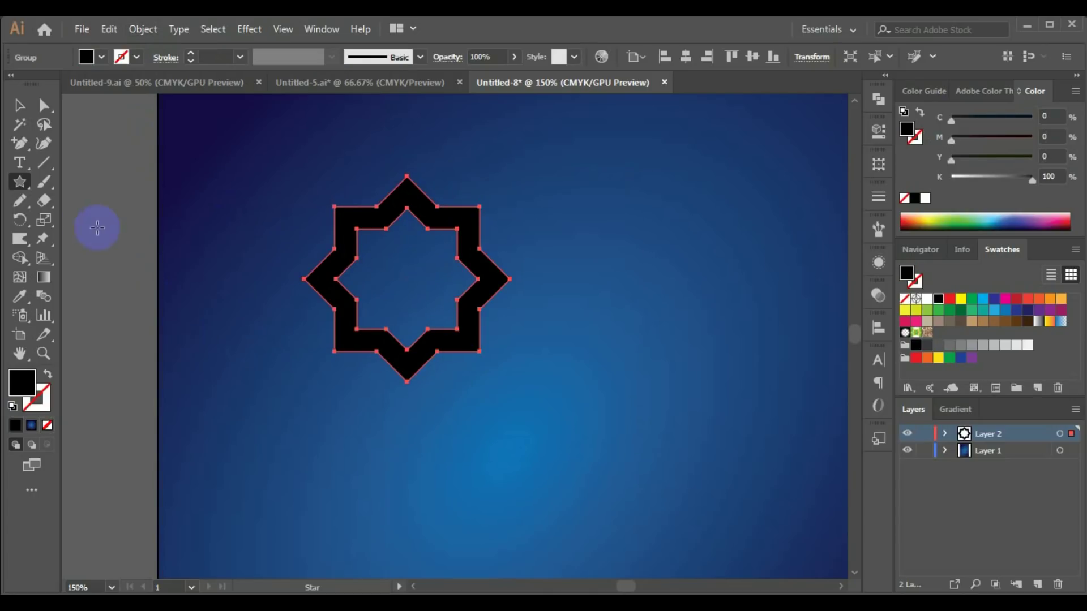
{"action": "left_click", "coordinate": [19, 105]}
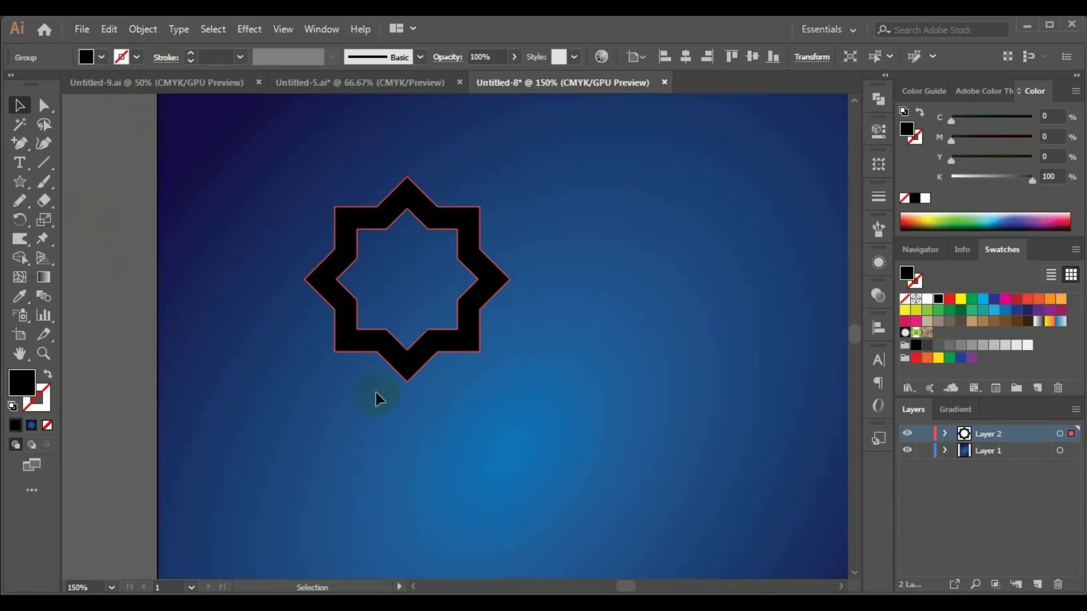
{"action": "left_click", "coordinate": [408, 360]}
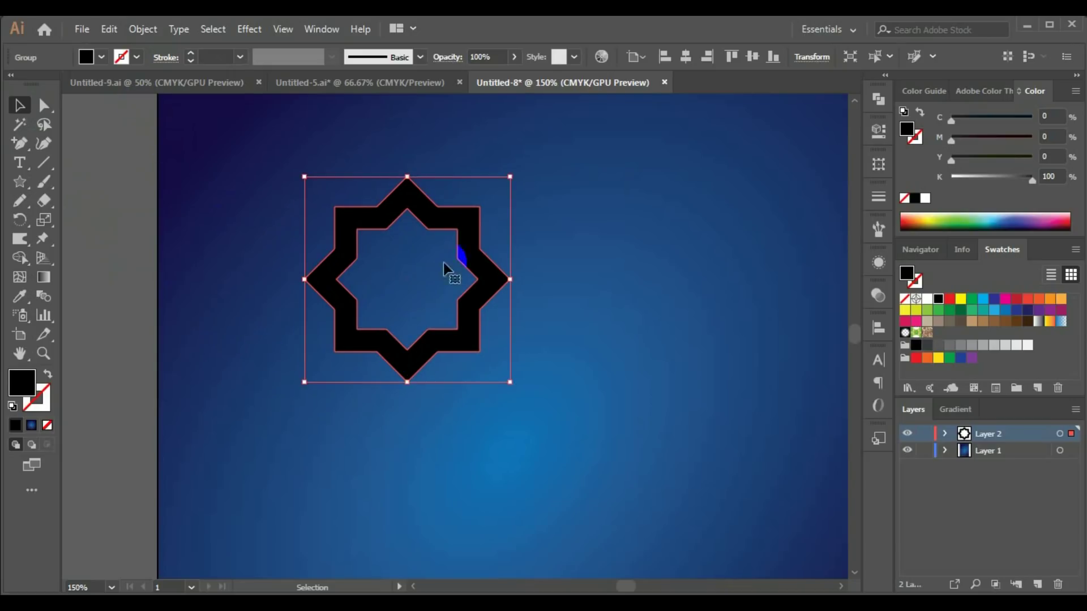
Copy the star rightward into a row of six interlocking stars and select them all
{"action": "left_click_drag", "start_coordinate": [418, 358], "coordinate": [590, 356]}
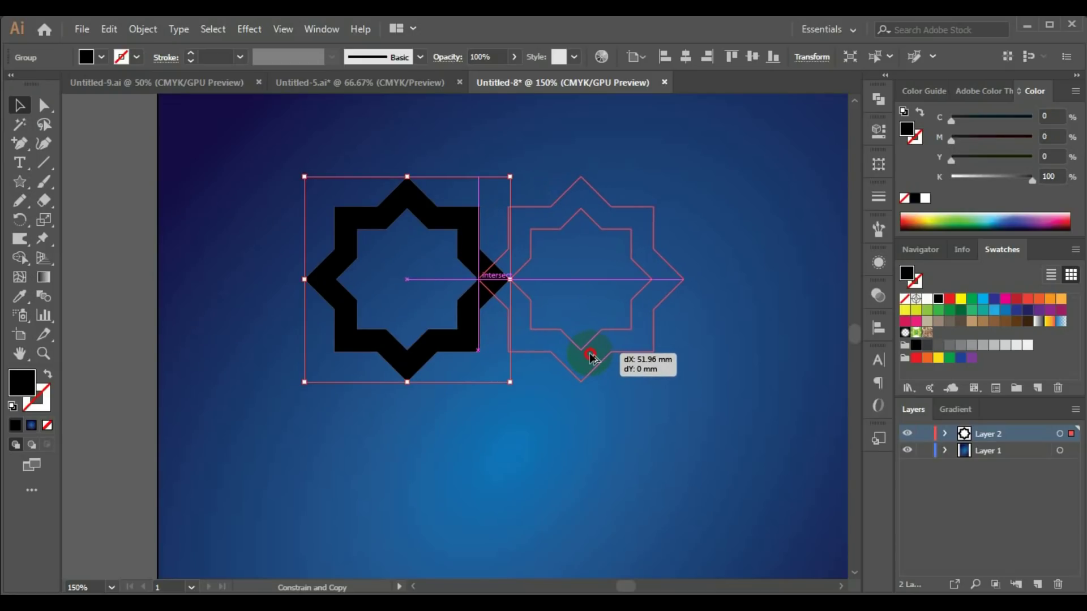
{"action": "left_click_drag", "start_coordinate": [591, 357], "coordinate": [590, 357]}
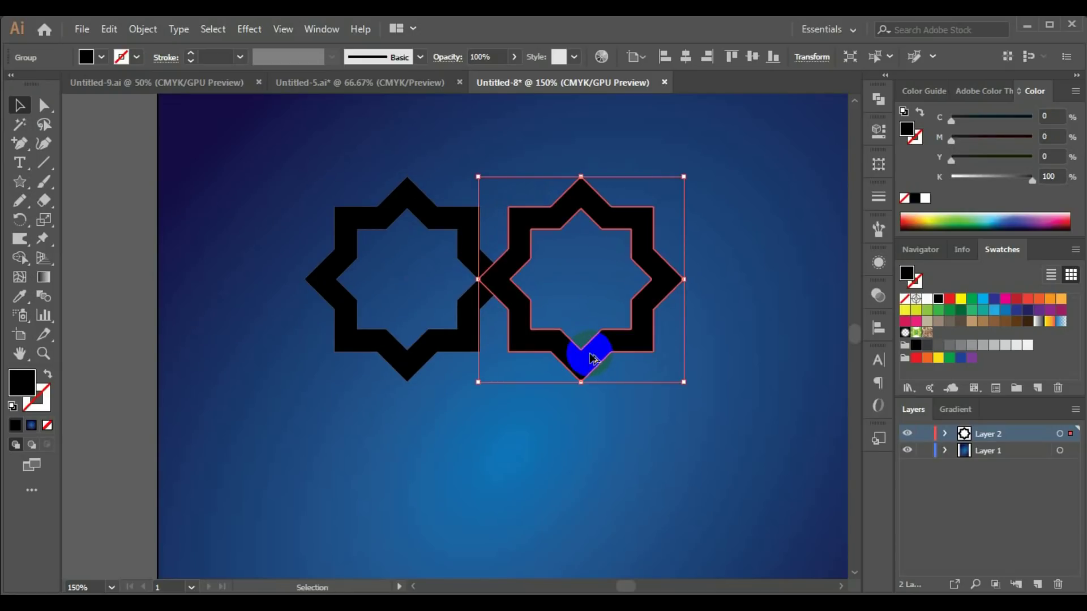
{"action": "key", "text": "ctrl+d"}
{"action": "left_click", "coordinate": [619, 418]}
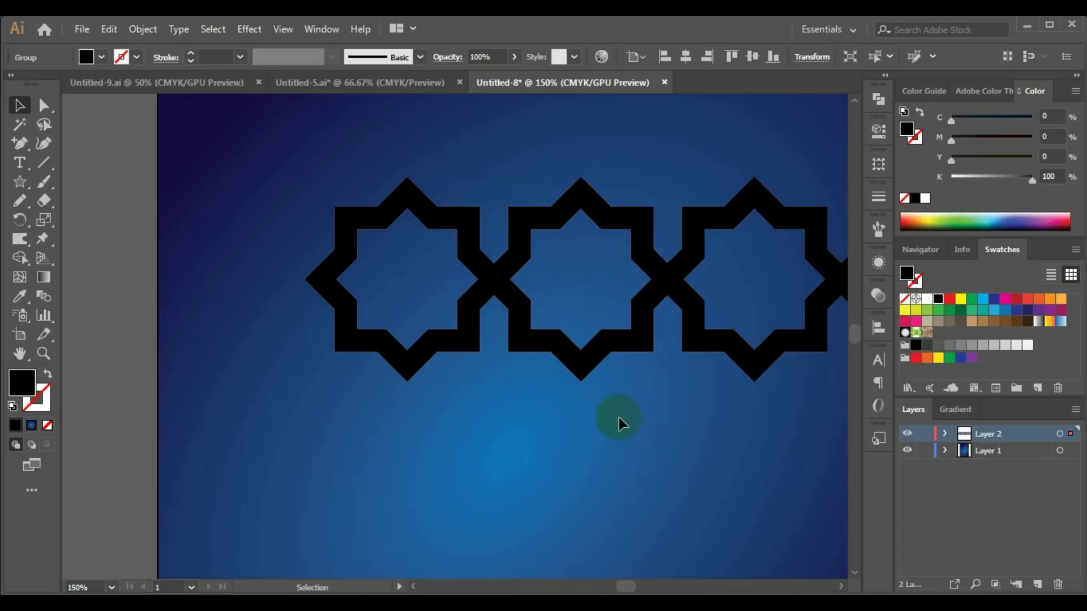
{"action": "scroll", "coordinate": [619, 417], "scroll_direction": "down", "scroll_amount": 3}
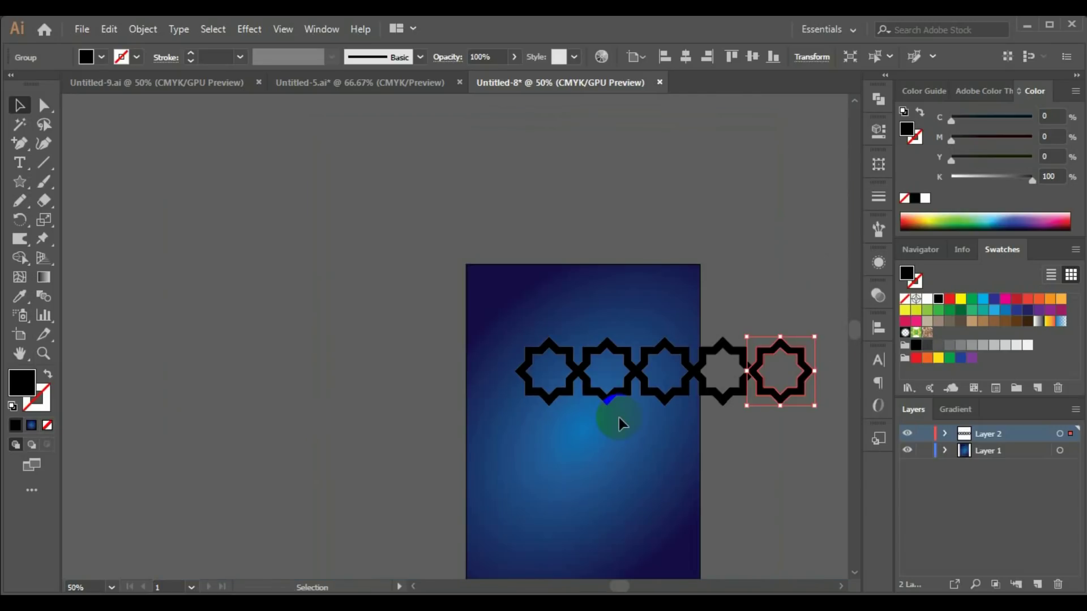
{"action": "key", "text": "ctrl+d"}
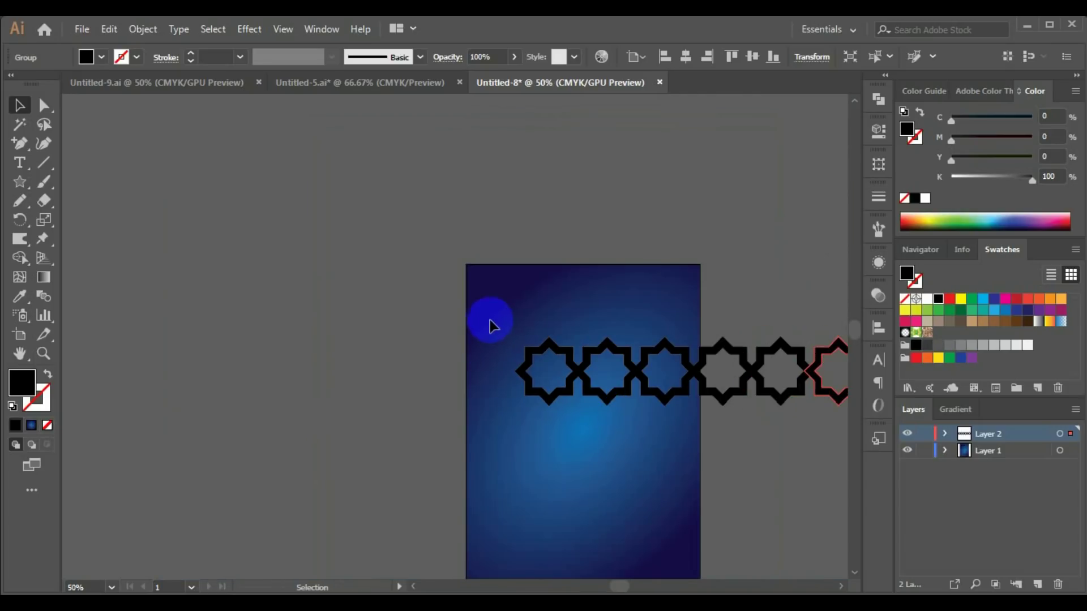
{"action": "left_click_drag", "start_coordinate": [490, 320], "coordinate": [869, 414]}
{"action": "mouse_move", "coordinate": [800, 420]}
{"action": "left_mouse_down"}
{"action": "mouse_move", "coordinate": [768, 402]}
{"action": "mouse_move", "coordinate": [630, 374]}
{"action": "mouse_move", "coordinate": [527, 295]}
{"action": "left_mouse_up"}
Scale the six-star row up to span the artboard's top edge
{"action": "scroll", "coordinate": [518, 303], "scroll_direction": "up", "scroll_amount": 1}
{"action": "scroll", "coordinate": [432, 333], "scroll_direction": "up", "scroll_amount": 1}
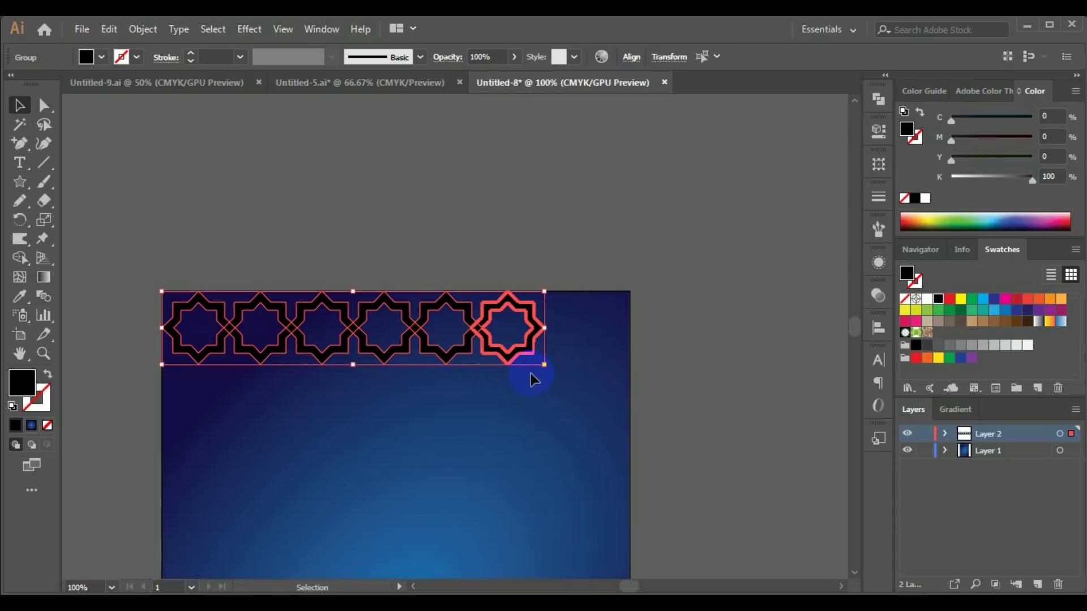
{"action": "key", "text": "alt"}
{"action": "left_click_drag", "start_coordinate": [544, 367], "coordinate": [630, 413]}
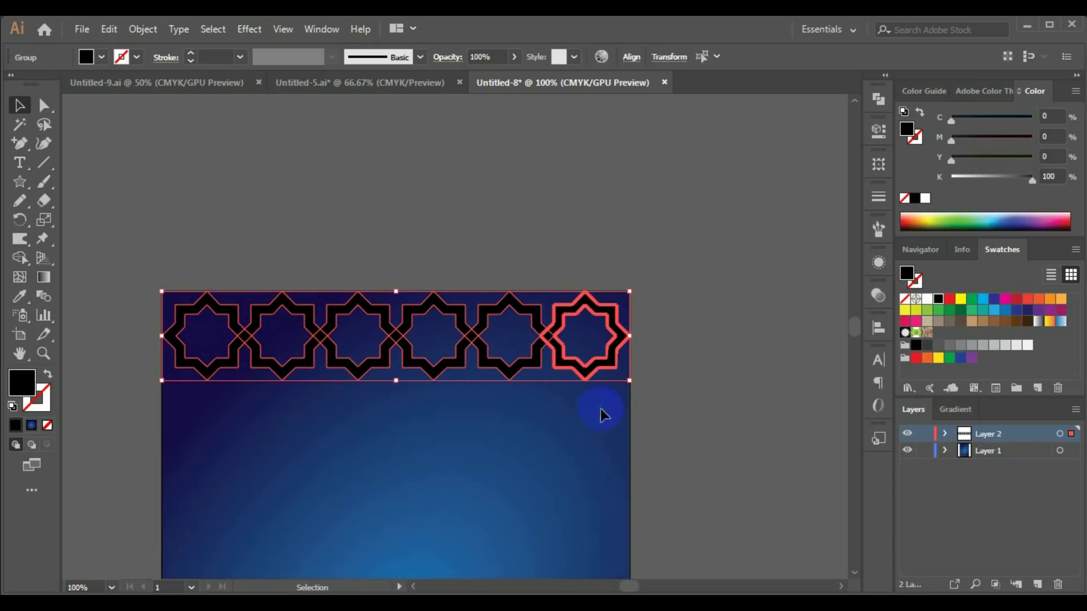
{"action": "left_click", "coordinate": [631, 429]}
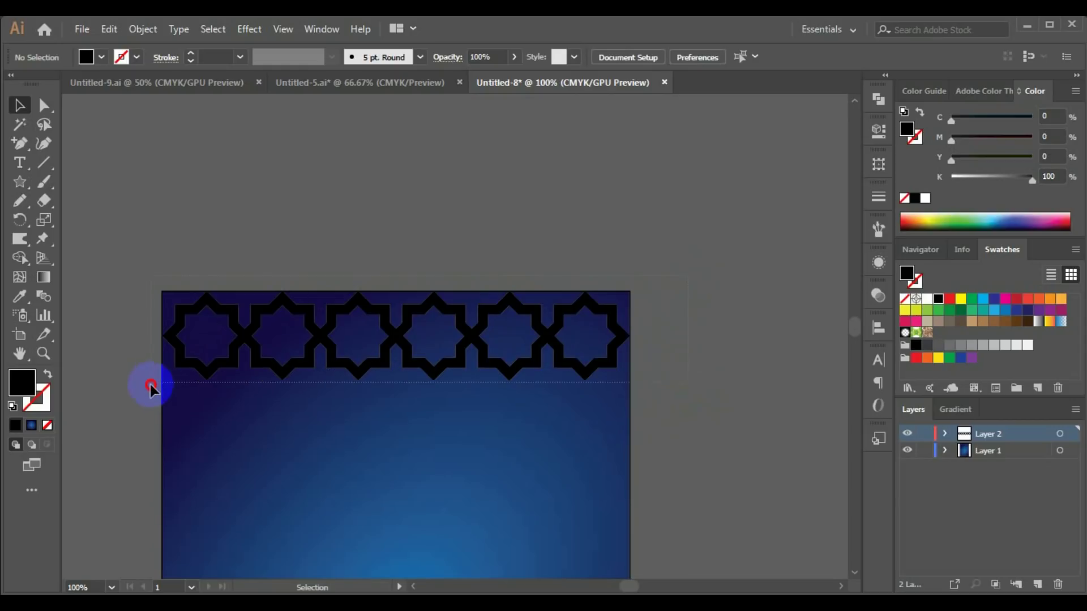
Copy the star row straight down so it interlocks below the first row
{"action": "left_click_drag", "start_coordinate": [151, 385], "coordinate": [151, 400]}
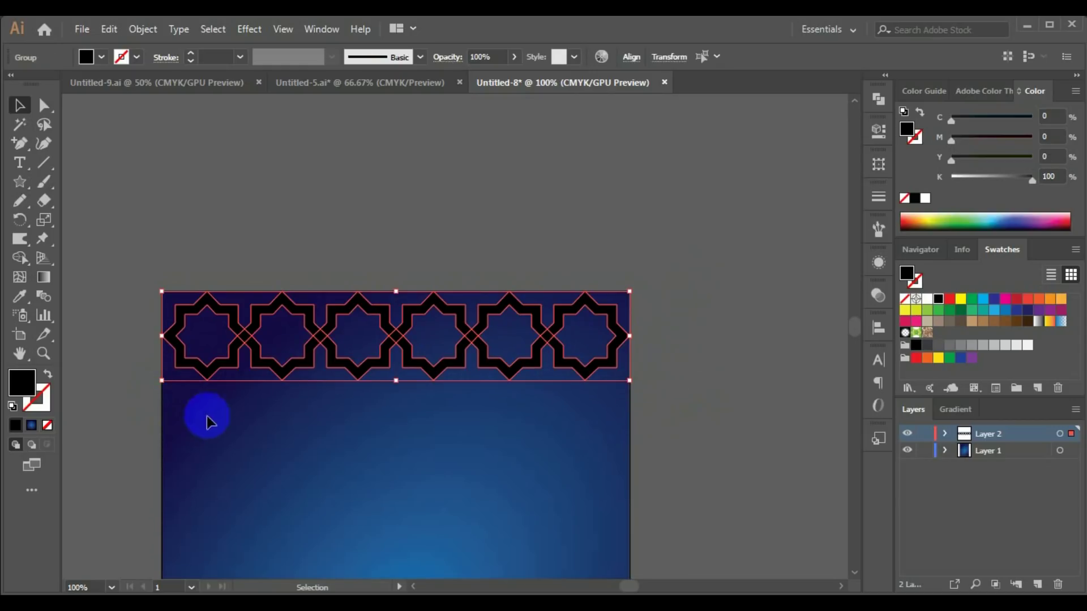
{"action": "left_click_drag", "start_coordinate": [354, 370], "coordinate": [356, 447]}
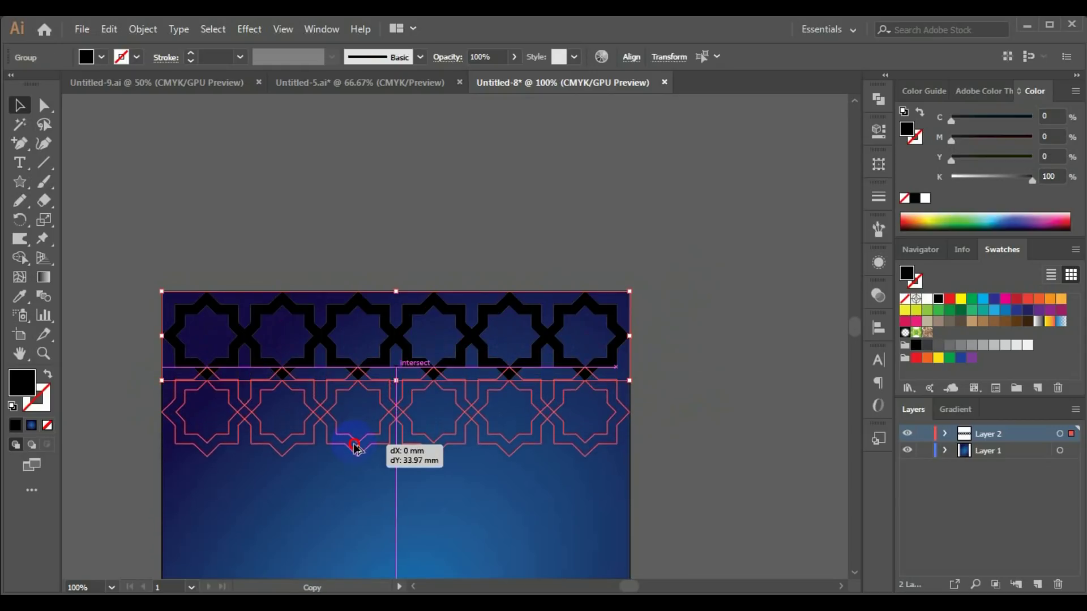
{"action": "key", "text": "shift"}
{"action": "left_click_drag", "start_coordinate": [355, 445], "coordinate": [355, 445]}
{"action": "left_click", "coordinate": [690, 453]}
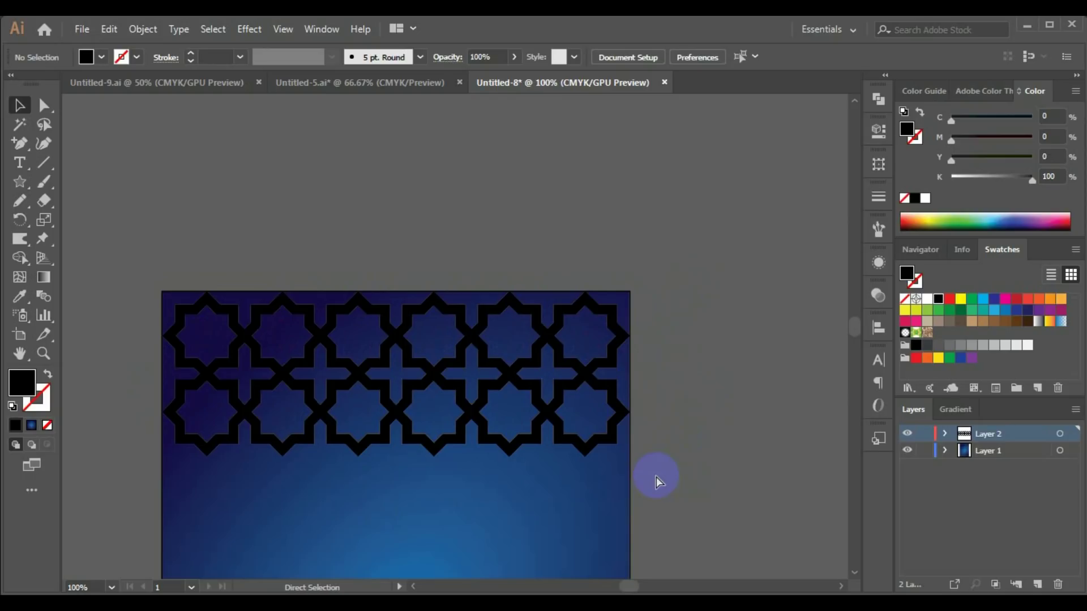
Repeat the star row downward with Ctrl+D until it reaches the artboard's bottom
{"action": "left_click", "coordinate": [412, 443]}
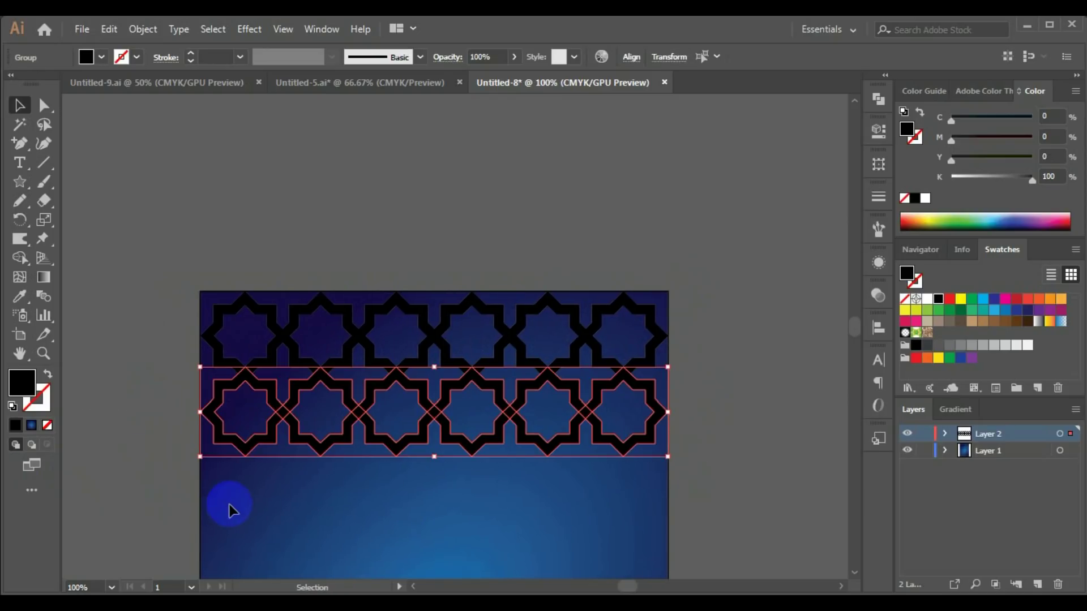
{"action": "key", "text": "ctrl+d"}
{"action": "key", "text": "ctrl+d"}
{"action": "key", "text": "ctrl+shift+a"}
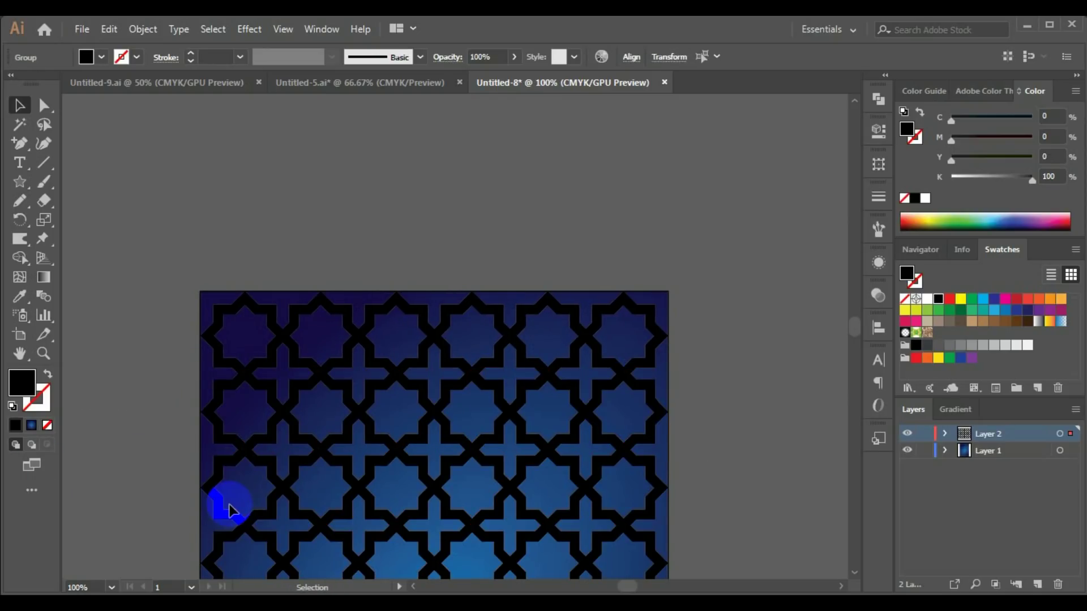
{"action": "scroll", "coordinate": [229, 509], "scroll_direction": "down", "scroll_amount": 2}
{"action": "scroll", "coordinate": [229, 510], "scroll_direction": "down", "scroll_amount": 3}
{"action": "key", "text": "ctrl+d"}
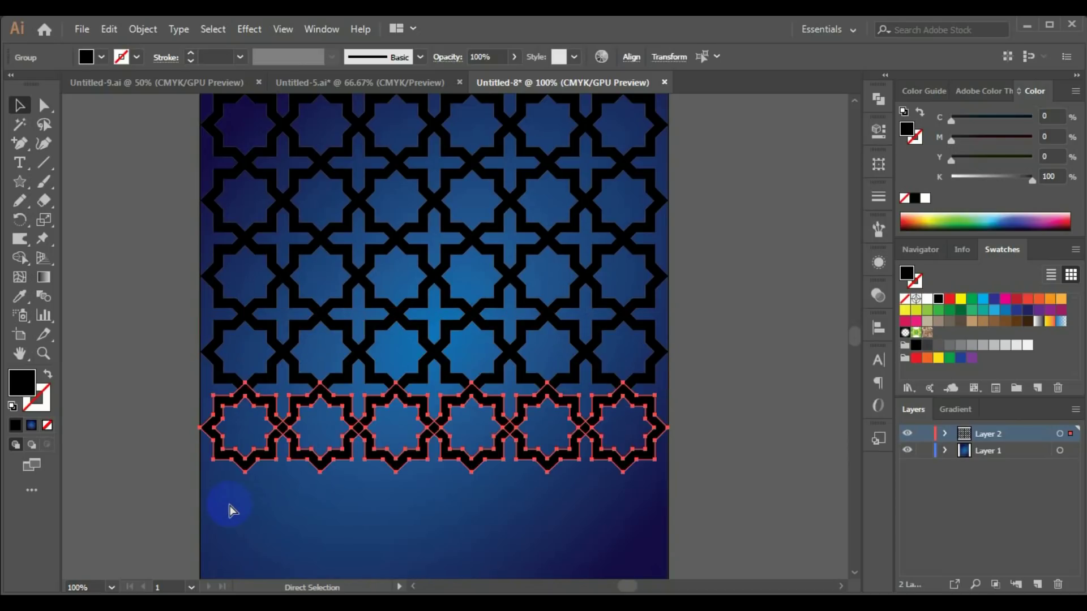
{"action": "key", "text": "ctrl+d"}
{"action": "key", "text": "ctrl+d"}
{"action": "scroll", "coordinate": [226, 507], "scroll_direction": "down", "scroll_amount": 1}
{"action": "scroll", "coordinate": [232, 506], "scroll_direction": "down", "scroll_amount": 1}
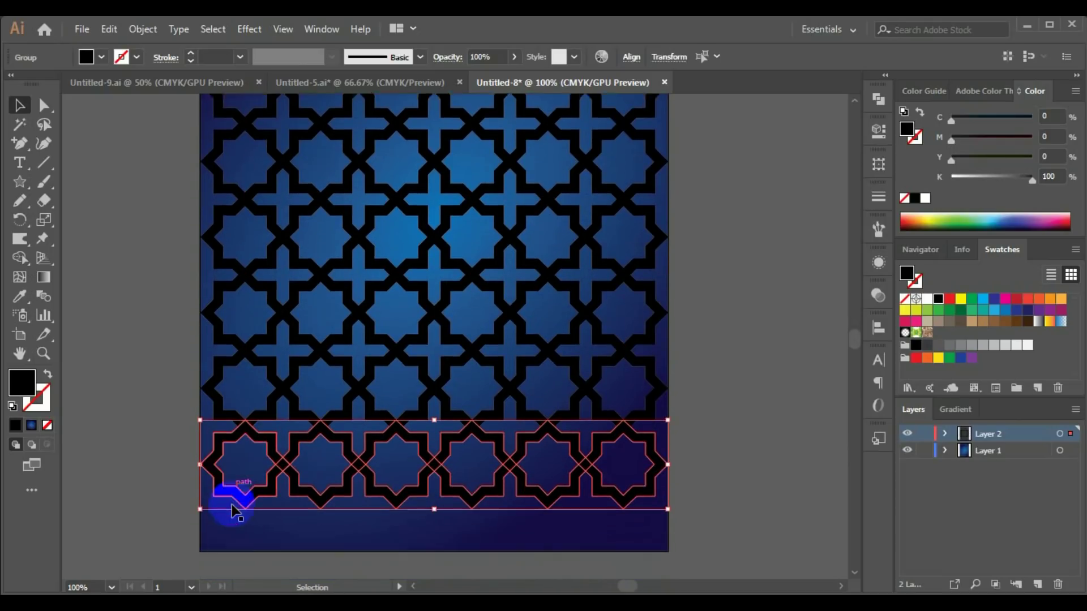
{"action": "key", "text": "ctrl+d"}
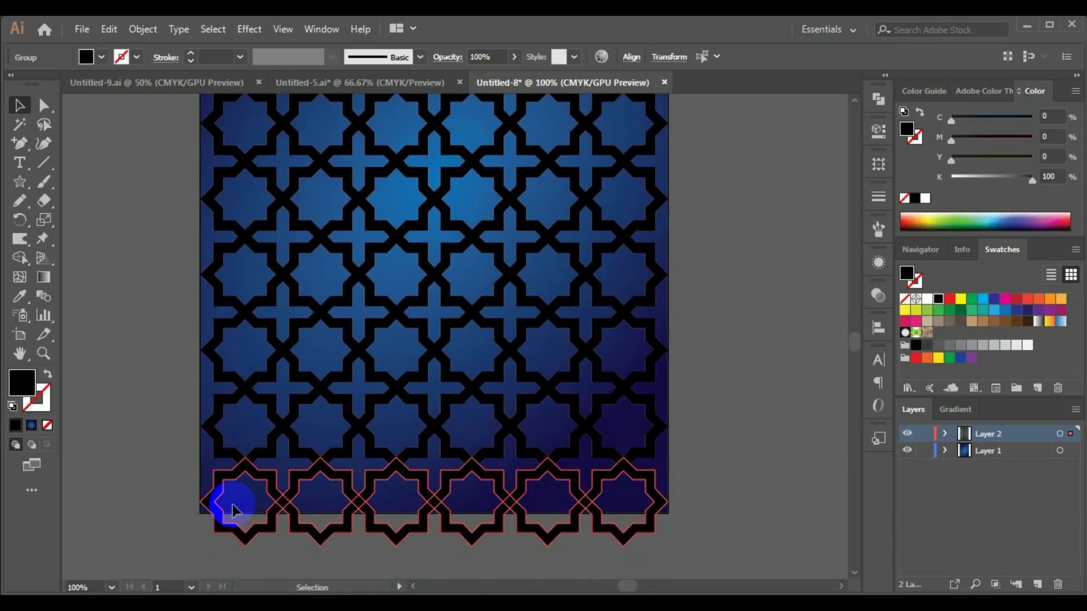
{"action": "left_click", "coordinate": [158, 453]}
{"action": "scroll", "coordinate": [170, 461], "scroll_direction": "up", "scroll_amount": 1}
{"action": "scroll", "coordinate": [170, 461], "scroll_direction": "up", "scroll_amount": 1}
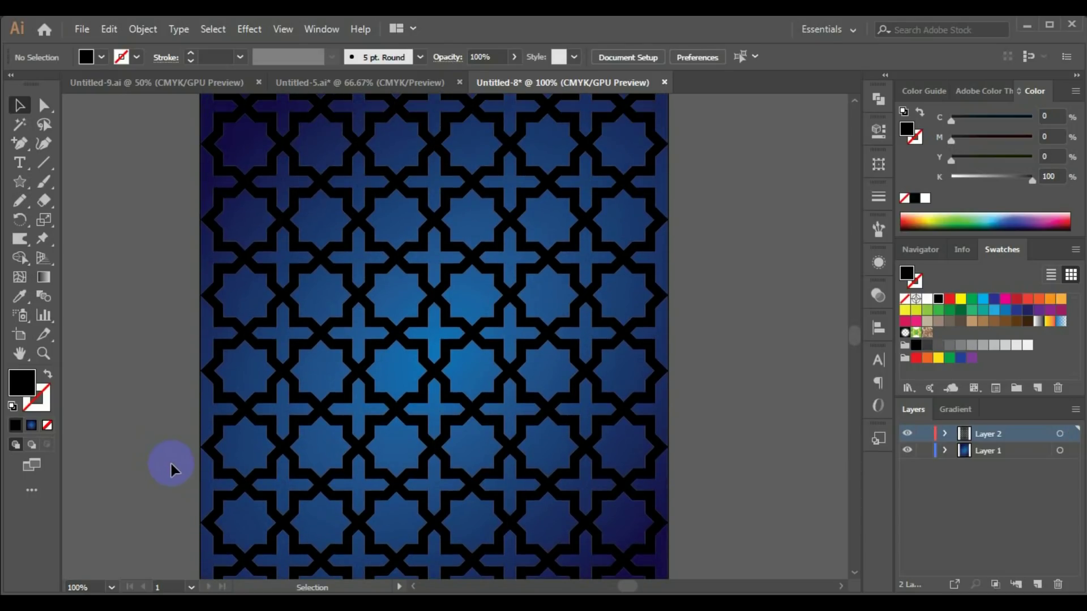
{"action": "scroll", "coordinate": [169, 228], "scroll_direction": "down", "scroll_amount": 3}
Hide artwork extending past the artboard and scroll up over the pattern's top
{"action": "left_click", "coordinate": [283, 29]}
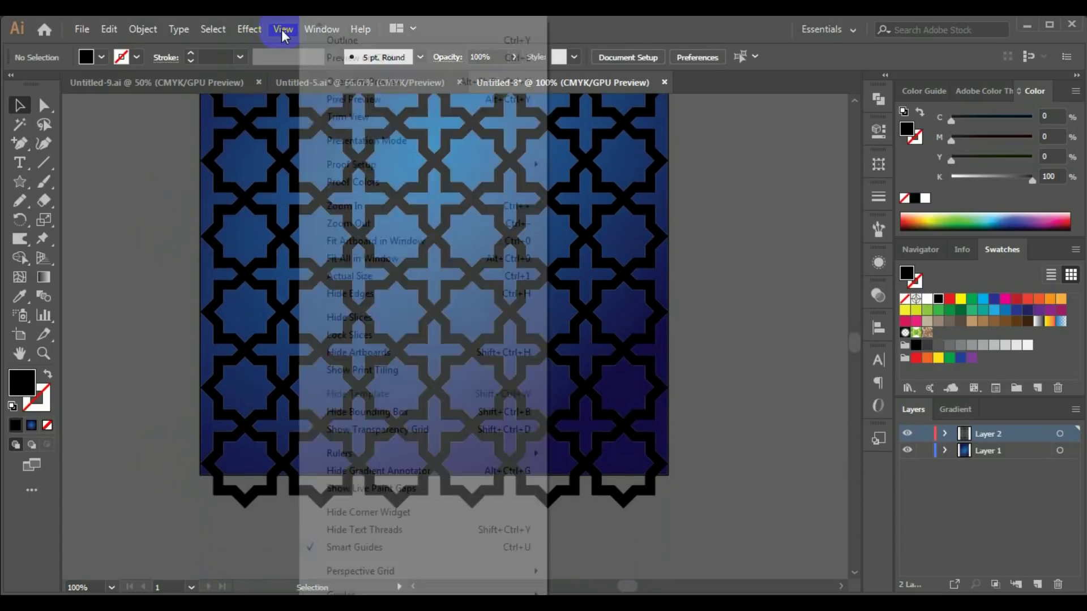
{"action": "left_click", "coordinate": [317, 114]}
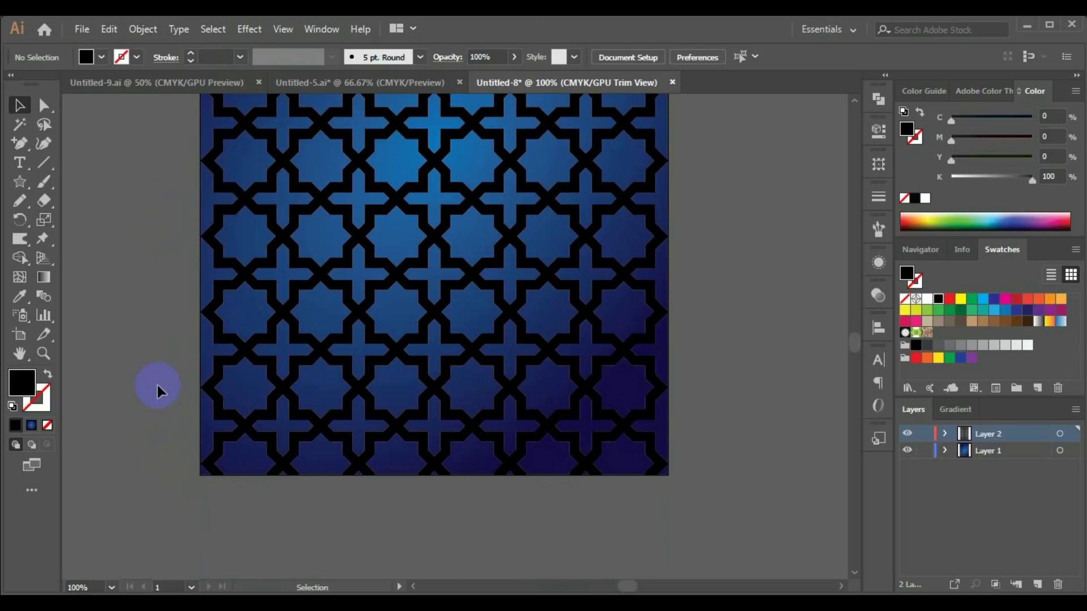
{"action": "scroll", "coordinate": [162, 372], "scroll_direction": "up", "scroll_amount": 2}
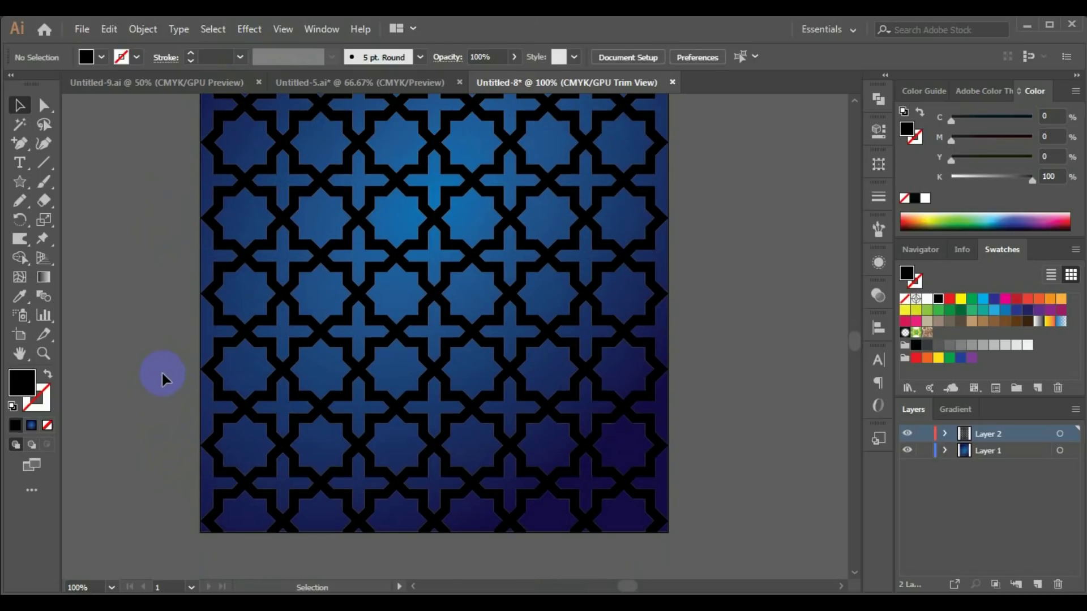
{"action": "scroll", "coordinate": [162, 373], "scroll_direction": "up", "scroll_amount": 2}
{"action": "scroll", "coordinate": [173, 360], "scroll_direction": "up", "scroll_amount": 2}
{"action": "scroll", "coordinate": [176, 356], "scroll_direction": "up", "scroll_amount": 2}
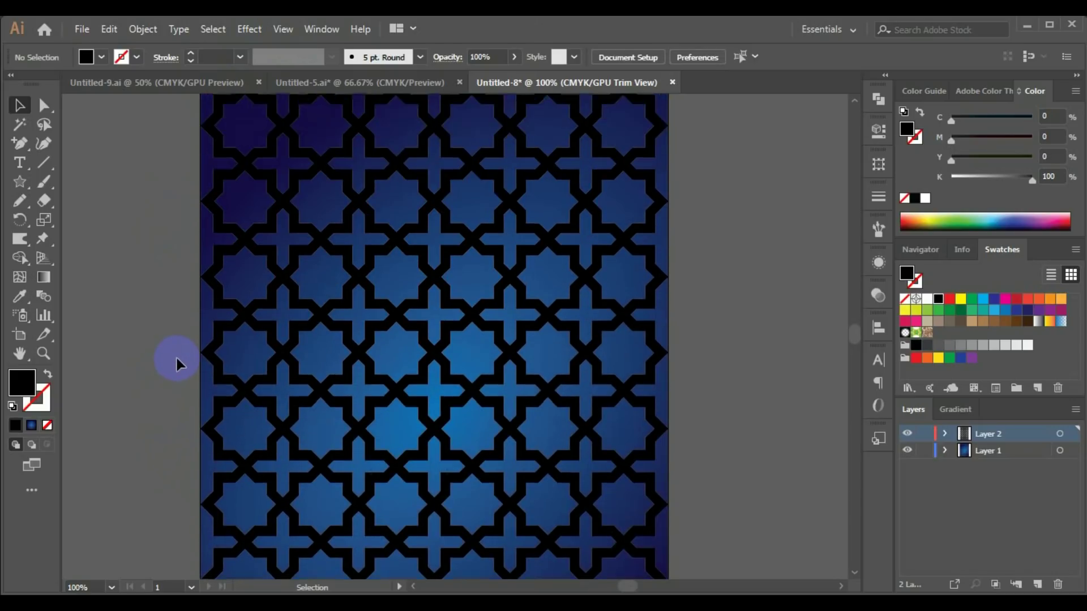
{"action": "scroll", "coordinate": [175, 356], "scroll_direction": "up", "scroll_amount": 1}
{"action": "scroll", "coordinate": [176, 356], "scroll_direction": "up", "scroll_amount": 1}
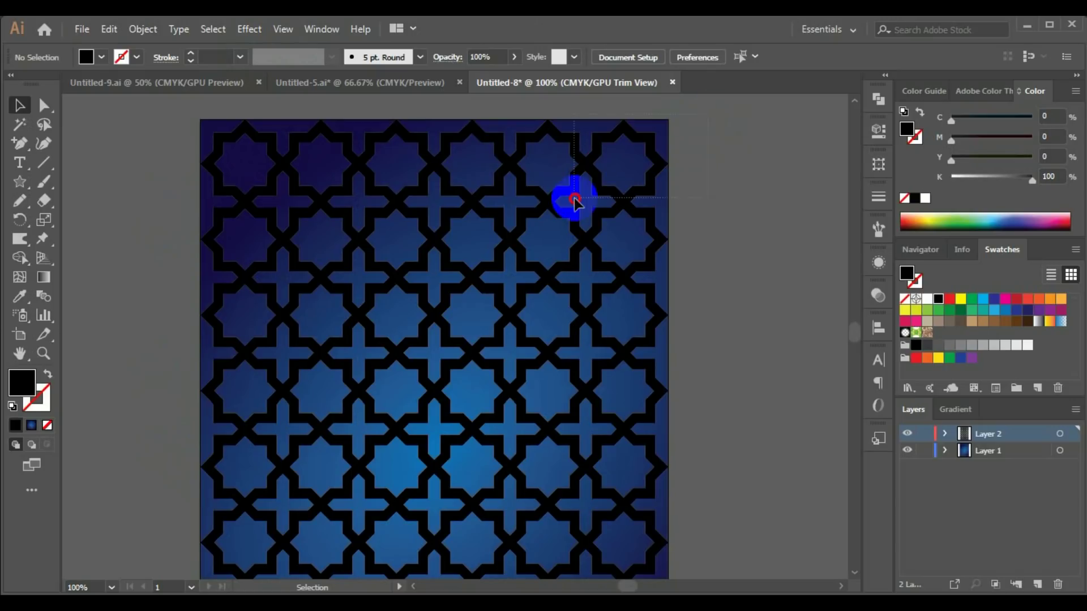
Scroll down to the artboard's bottom edge and select the whole pattern group
{"action": "scroll", "coordinate": [575, 201], "scroll_direction": "down", "scroll_amount": 4}
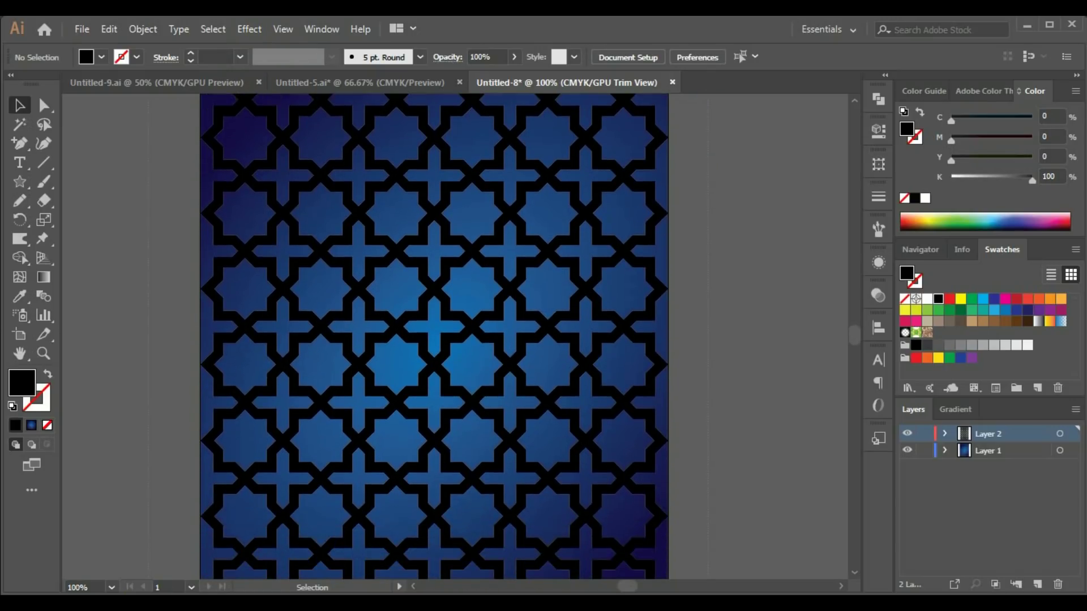
{"action": "scroll", "coordinate": [435, 337], "scroll_direction": "down", "scroll_amount": 1}
{"action": "scroll", "coordinate": [435, 337], "scroll_direction": "down", "scroll_amount": 1}
{"action": "scroll", "coordinate": [435, 337], "scroll_direction": "down", "scroll_amount": 1}
{"action": "scroll", "coordinate": [435, 337], "scroll_direction": "down", "scroll_amount": 1}
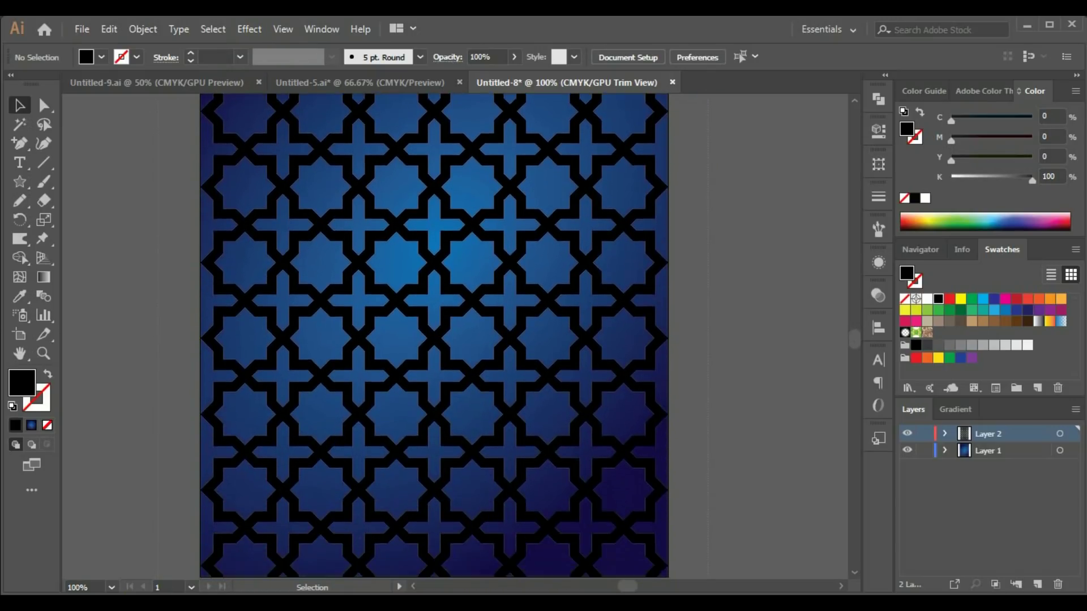
{"action": "scroll", "coordinate": [172, 535], "scroll_direction": "down", "scroll_amount": 2}
{"action": "key", "text": "ctrl+a"}
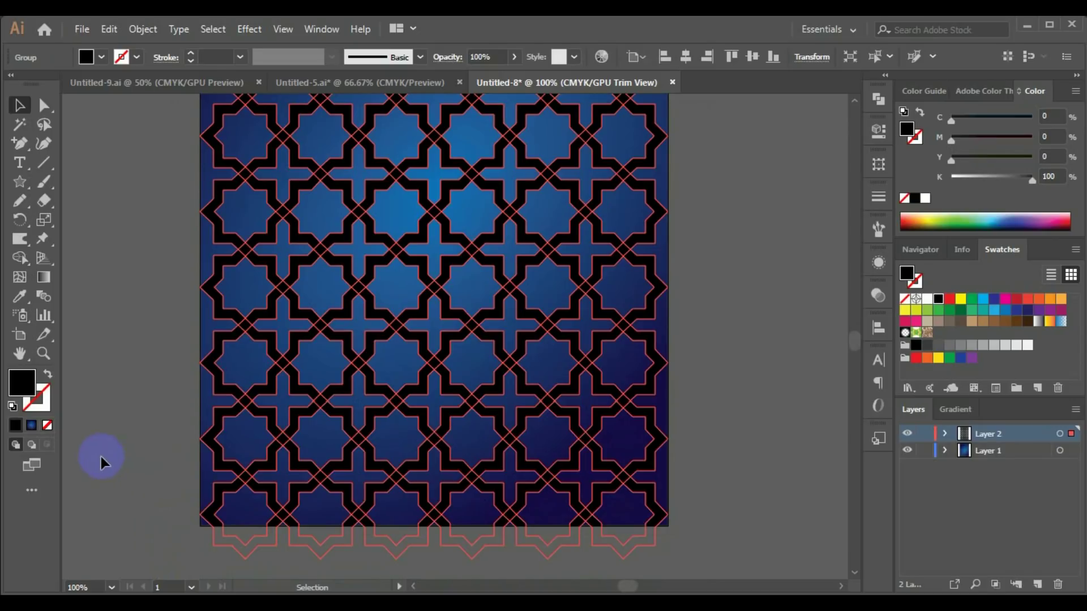
Fill the star lattice pattern with the blue radial gradient instead of black
{"action": "left_click", "coordinate": [32, 425]}
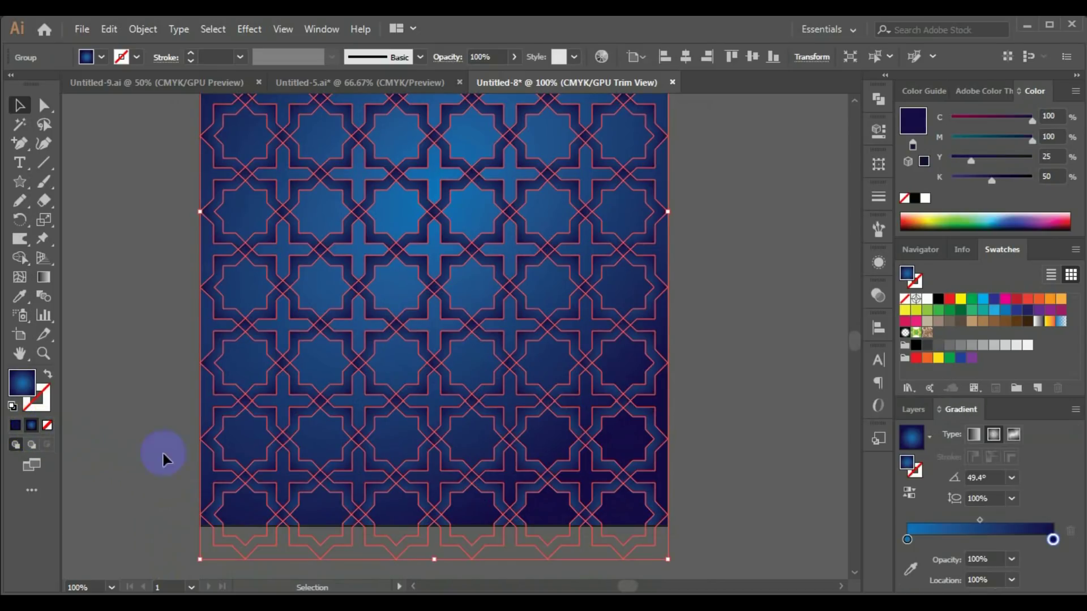
{"action": "left_click", "coordinate": [824, 331]}
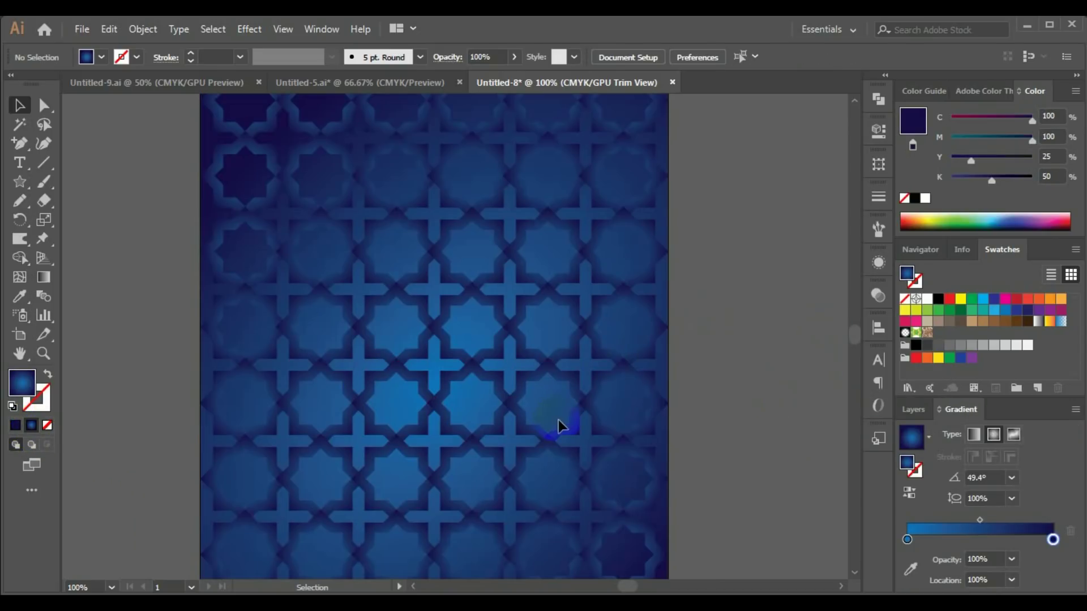
{"action": "left_click_drag", "start_coordinate": [599, 404], "coordinate": [456, 380]}
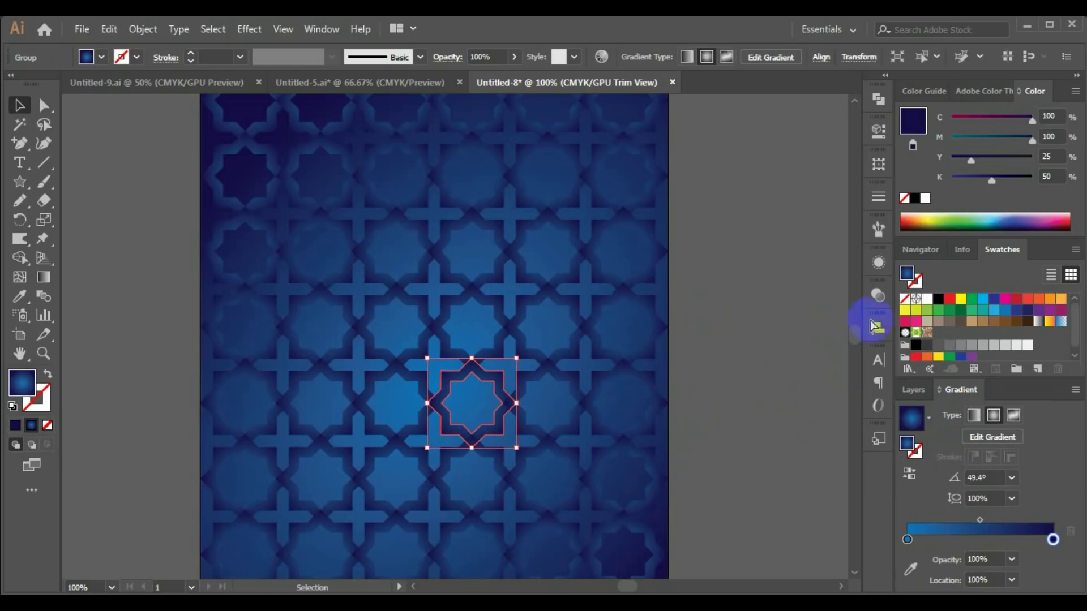
Unite all pattern pieces into one compound path with Pathfinder
{"action": "key", "text": "ctrl+a"}
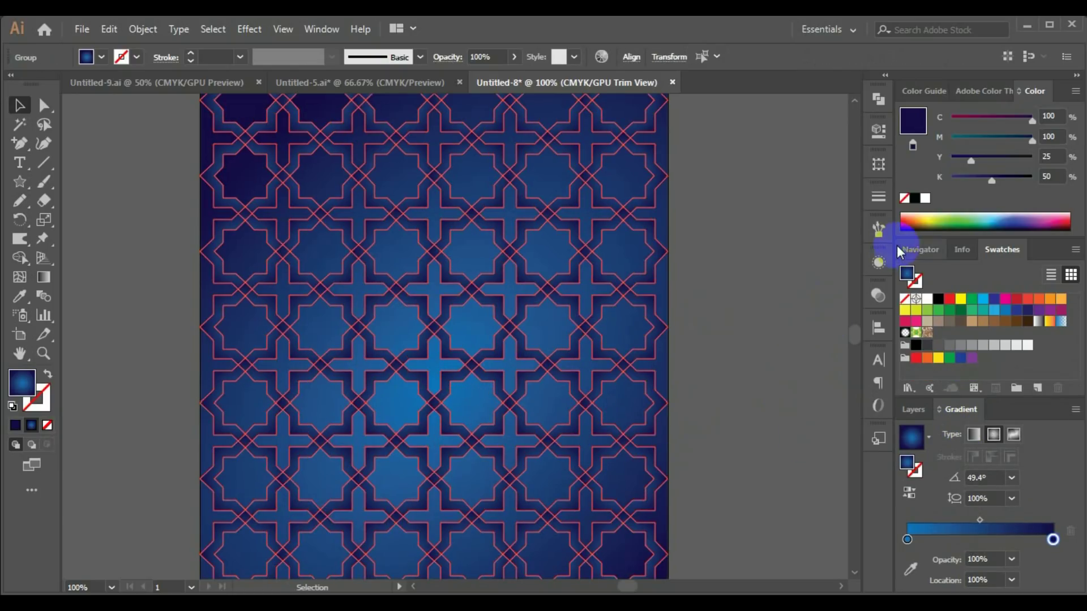
{"action": "left_click", "coordinate": [878, 101]}
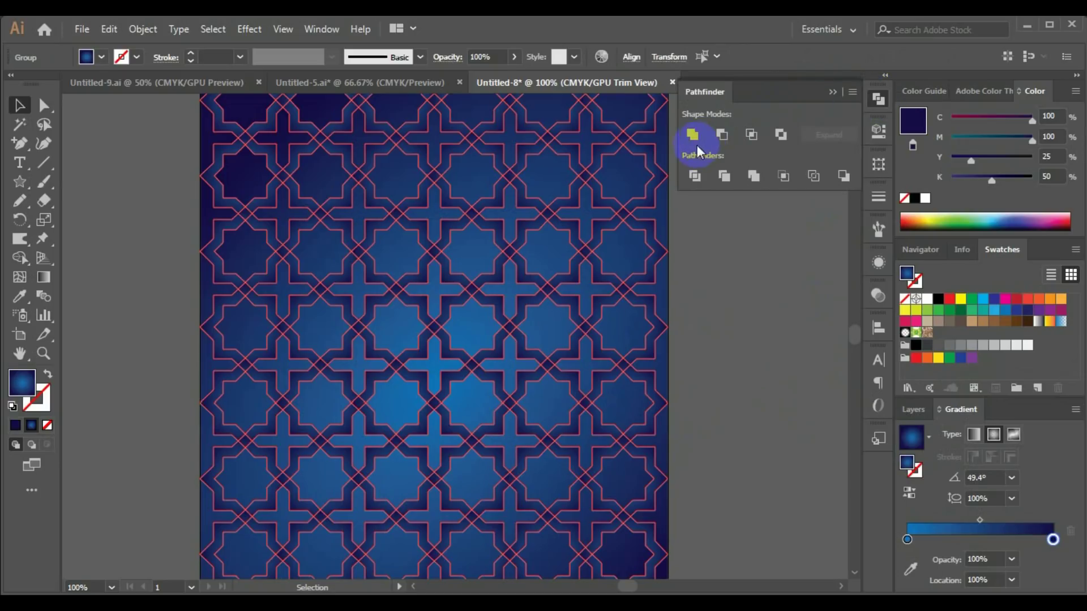
{"action": "left_click", "coordinate": [695, 138]}
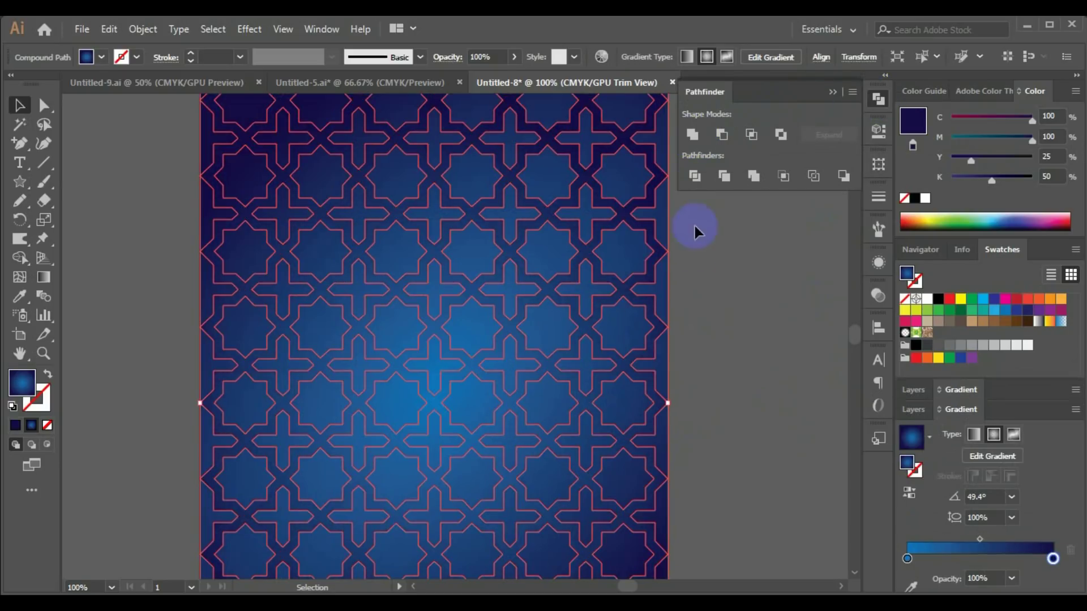
{"action": "left_click", "coordinate": [708, 290]}
{"action": "scroll", "coordinate": [709, 351], "scroll_direction": "up", "scroll_amount": 2}
{"action": "scroll", "coordinate": [705, 310], "scroll_direction": "up", "scroll_amount": 2}
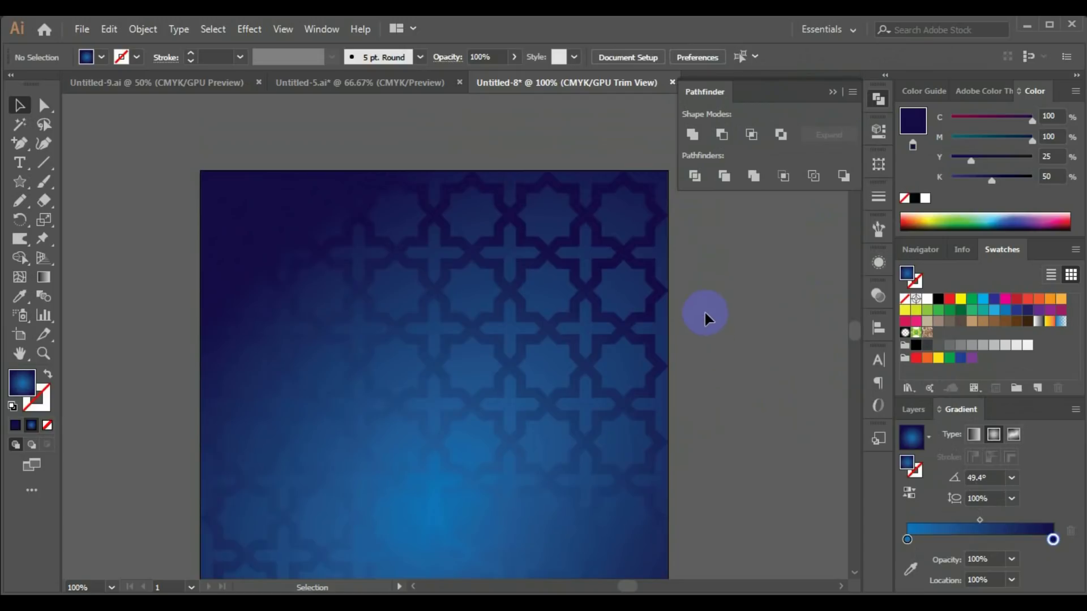
{"action": "left_click", "coordinate": [834, 92]}
{"action": "scroll", "coordinate": [237, 334], "scroll_direction": "down", "scroll_amount": 3}
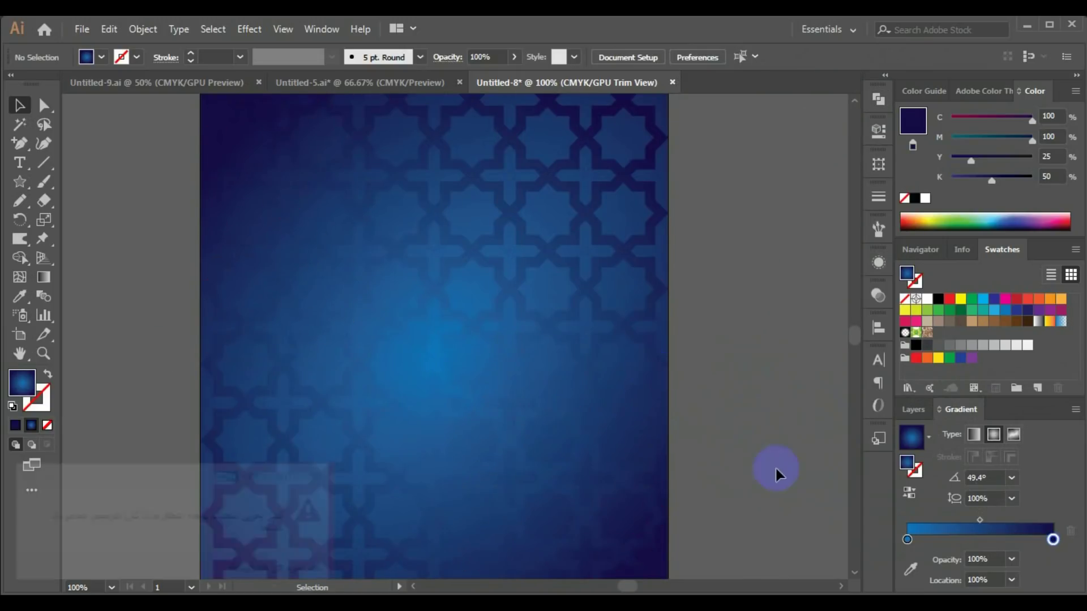
{"action": "left_click", "coordinate": [27, 478]}
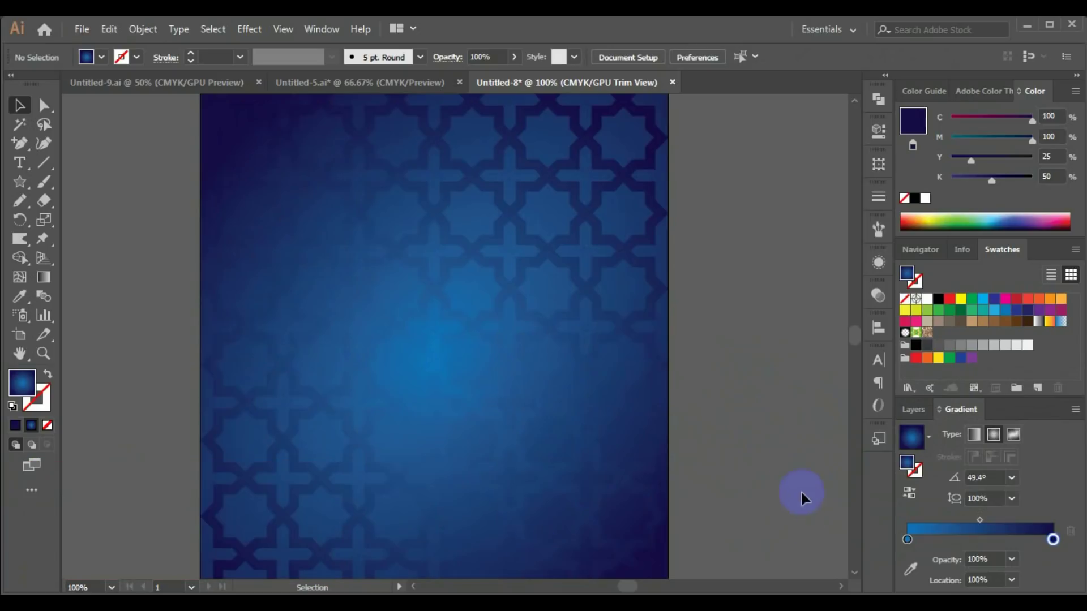
{"action": "left_click", "coordinate": [587, 380]}
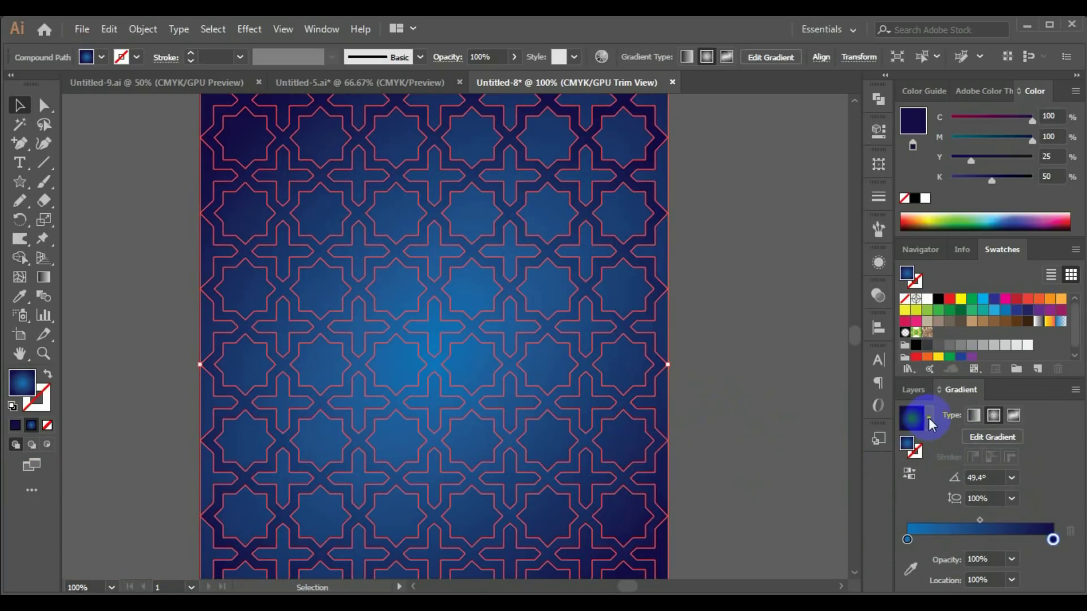
Change the pattern's gradient to linear at a -135° angle
{"action": "left_click", "coordinate": [929, 418]}
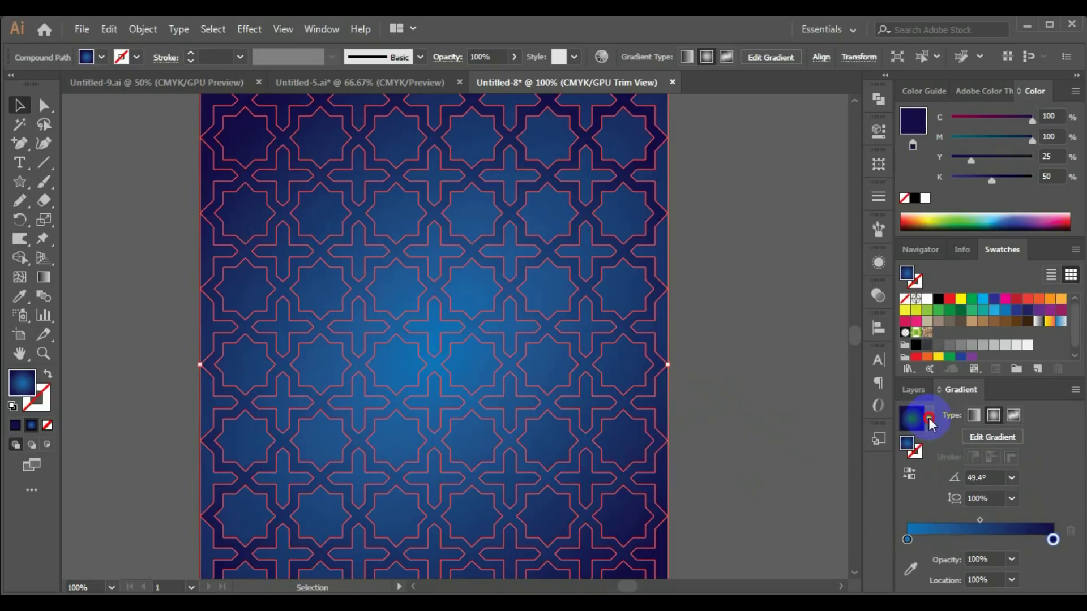
{"action": "left_click", "coordinate": [973, 416]}
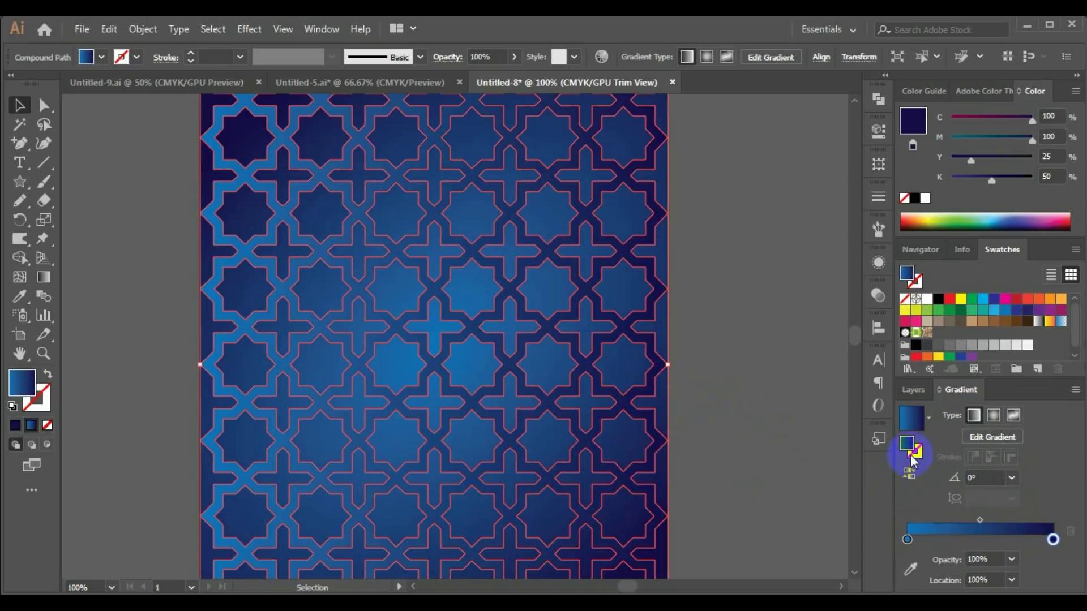
{"action": "left_click", "coordinate": [1012, 478]}
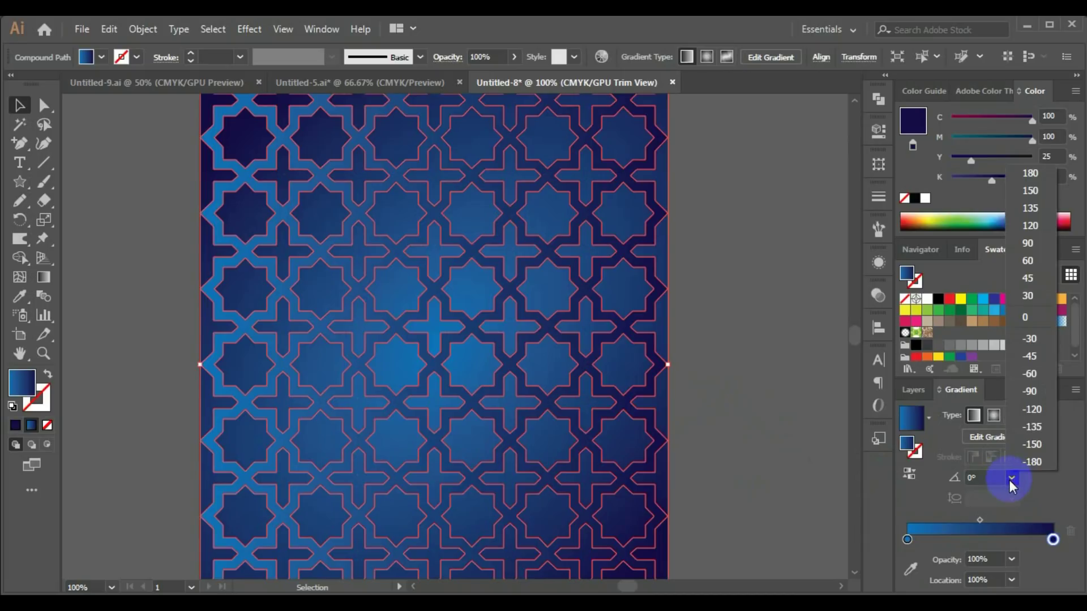
{"action": "left_click", "coordinate": [1019, 447]}
{"action": "left_click", "coordinate": [1012, 478]}
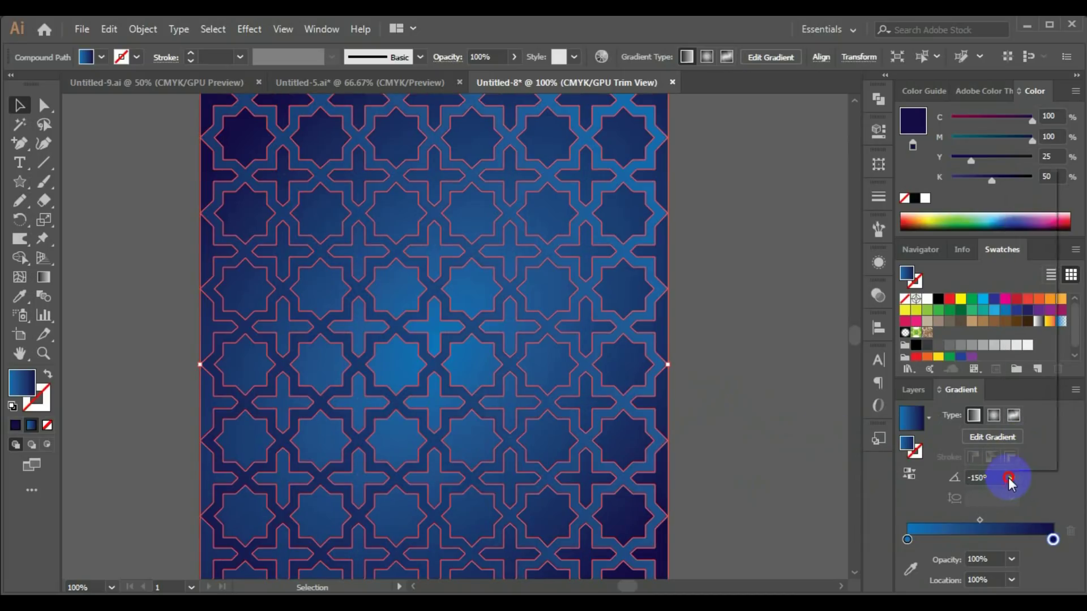
{"action": "left_click", "coordinate": [1020, 426]}
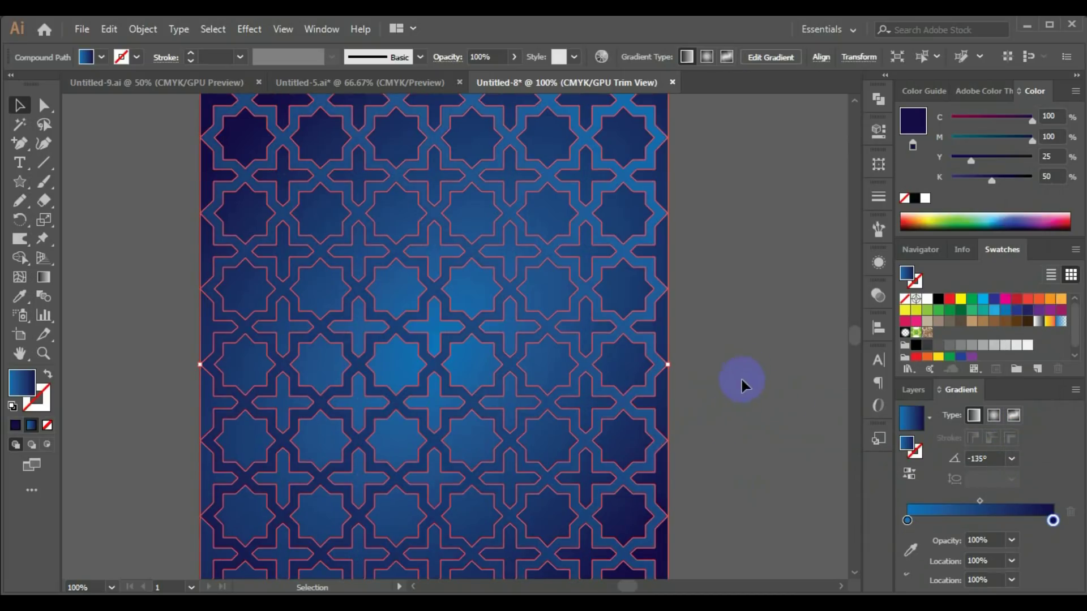
{"action": "left_click", "coordinate": [759, 350]}
{"action": "scroll", "coordinate": [748, 407], "scroll_direction": "up", "scroll_amount": 2}
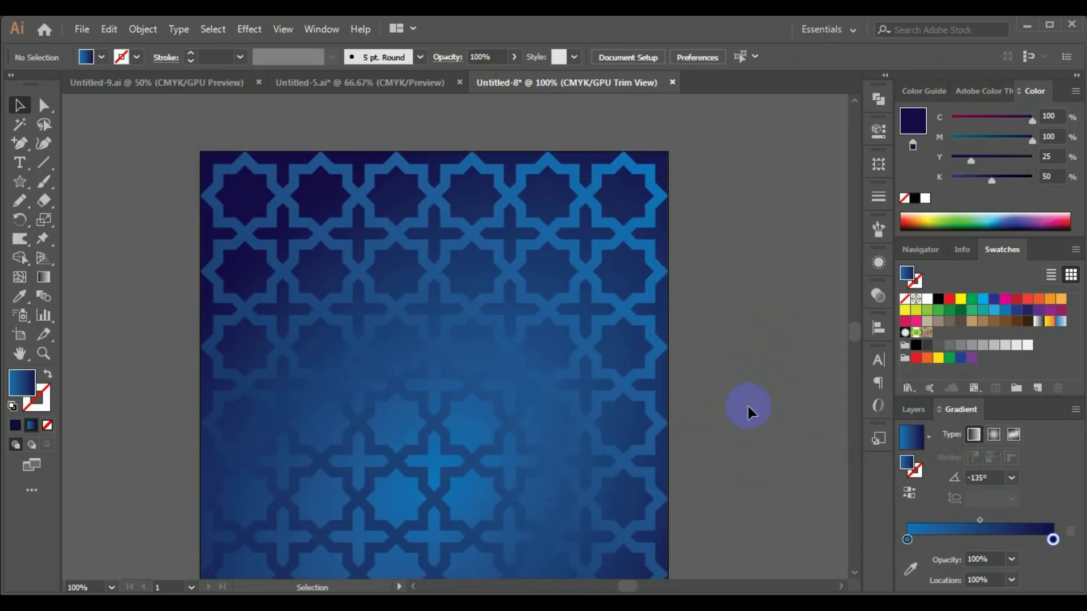
{"action": "scroll", "coordinate": [747, 408], "scroll_direction": "down", "scroll_amount": 1}
Lower the lattice pattern's opacity to 28%
{"action": "left_click", "coordinate": [681, 371]}
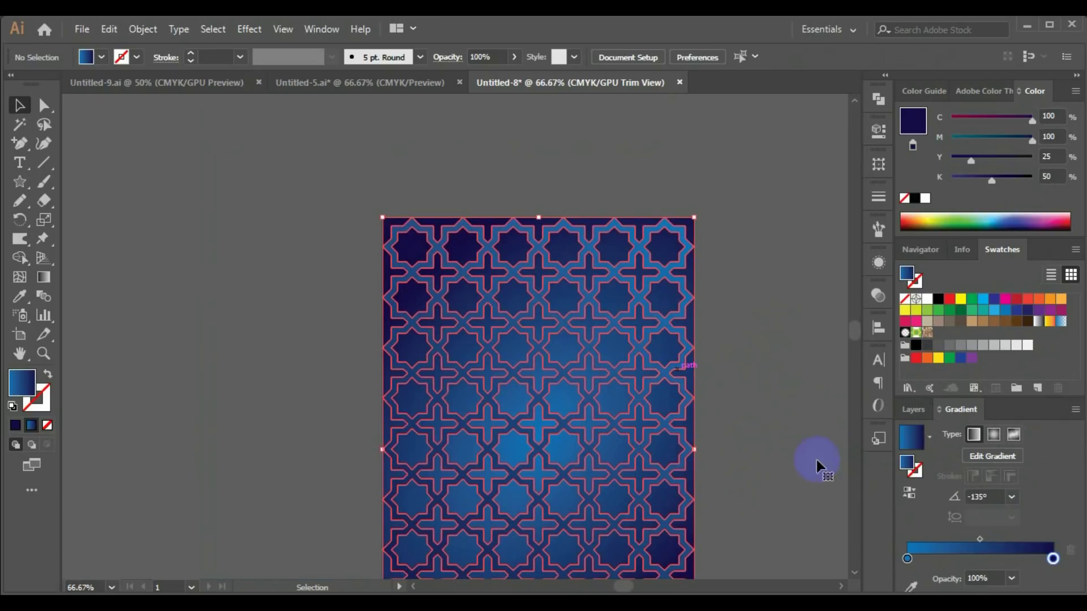
{"action": "left_click", "coordinate": [879, 296]}
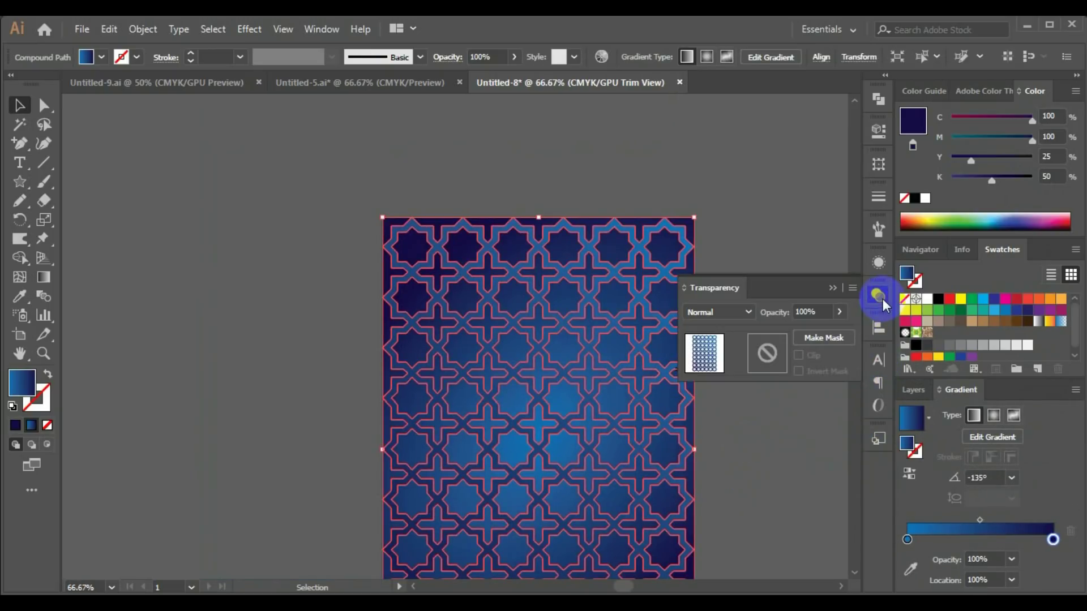
{"action": "left_click", "coordinate": [841, 314]}
{"action": "left_click", "coordinate": [795, 329]}
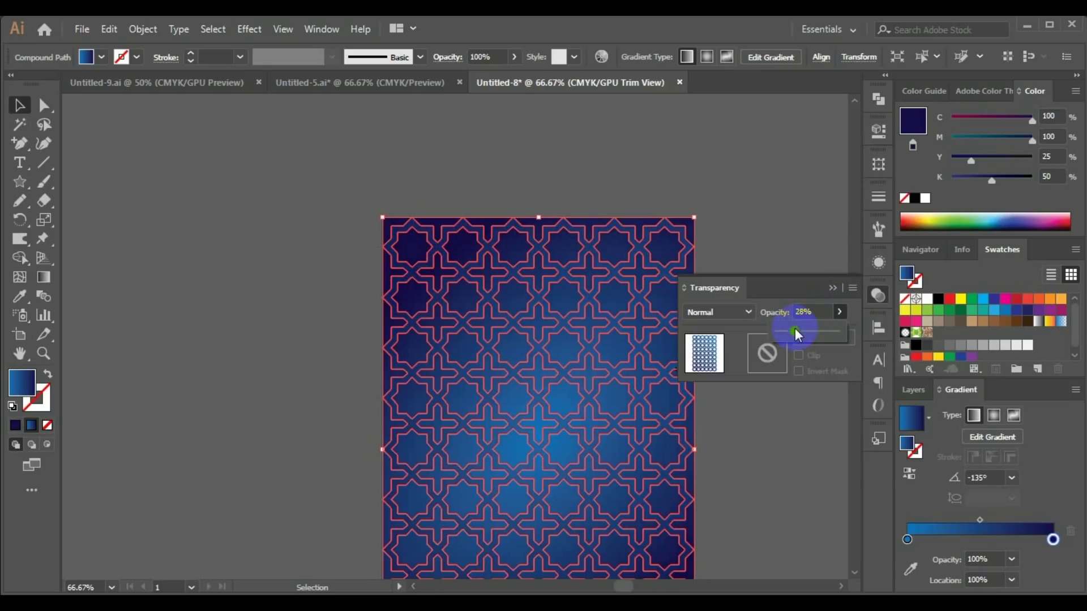
{"action": "left_click", "coordinate": [753, 250]}
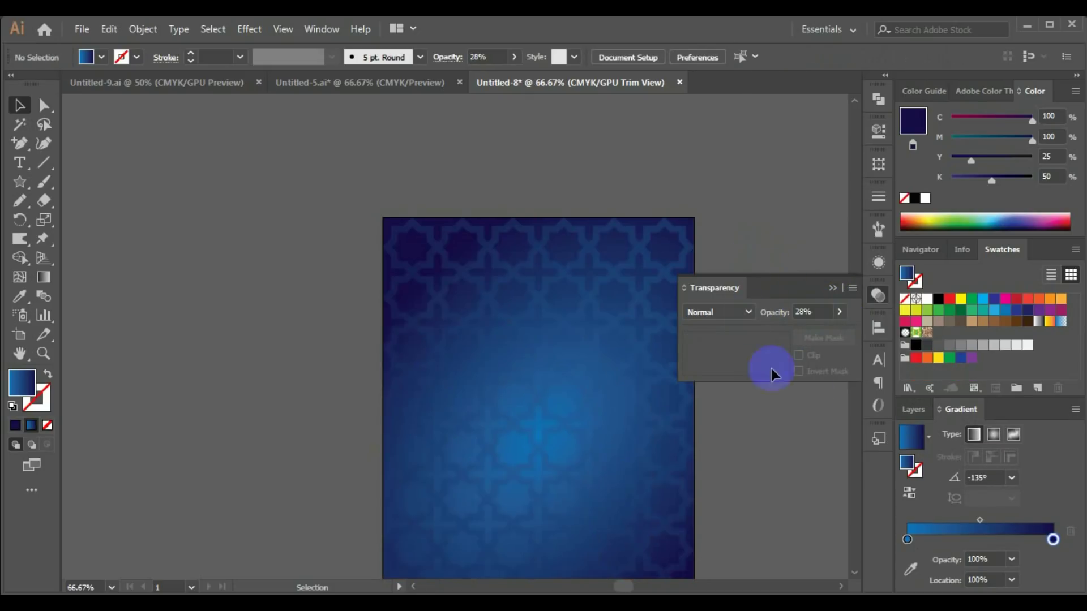
{"action": "left_click", "coordinate": [832, 290]}
Lock the faded pattern in place and pan across the poster to check it
{"action": "left_click", "coordinate": [580, 291]}
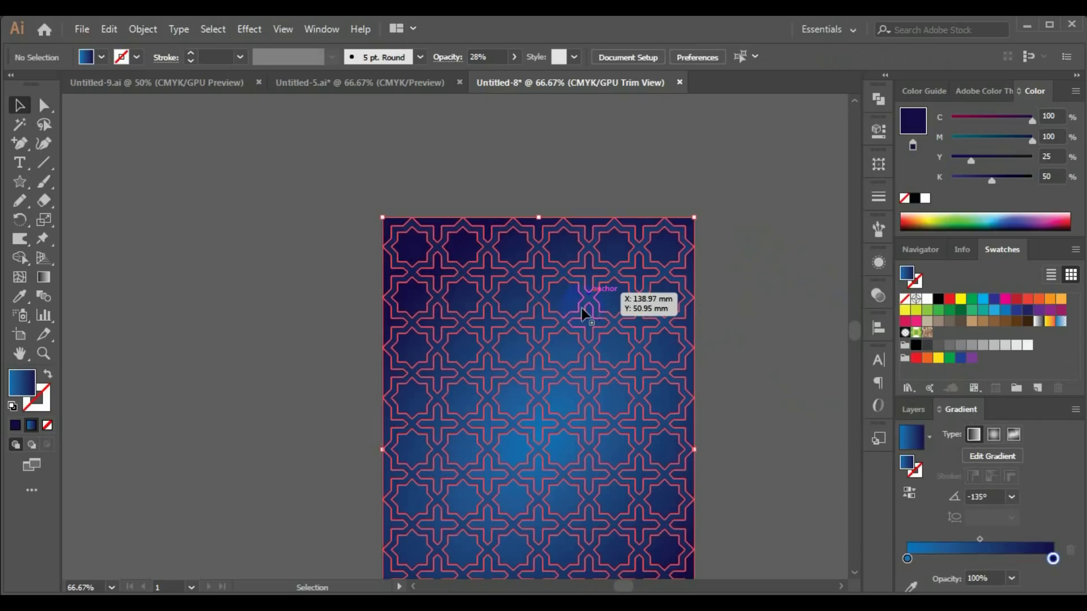
{"action": "left_click", "coordinate": [143, 29]}
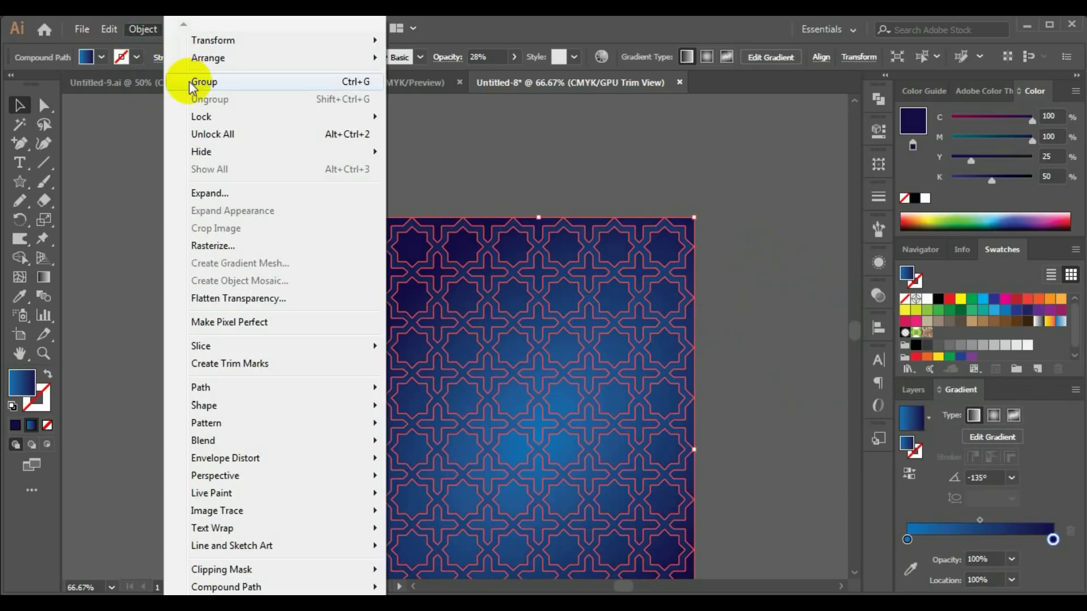
{"action": "left_click", "coordinate": [447, 117]}
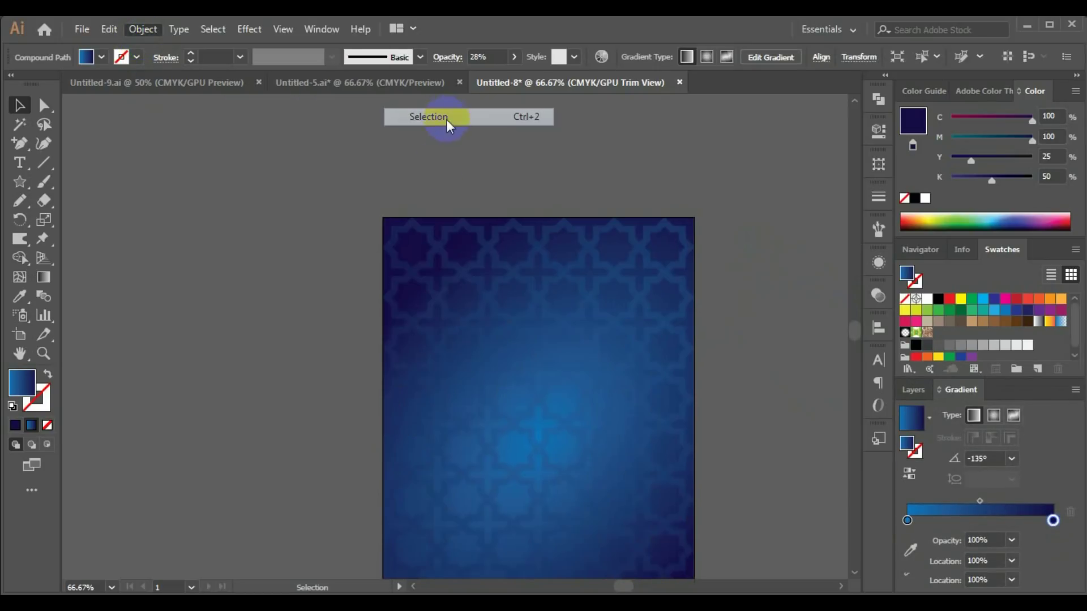
{"action": "scroll", "coordinate": [506, 385], "scroll_direction": "up", "scroll_amount": 1}
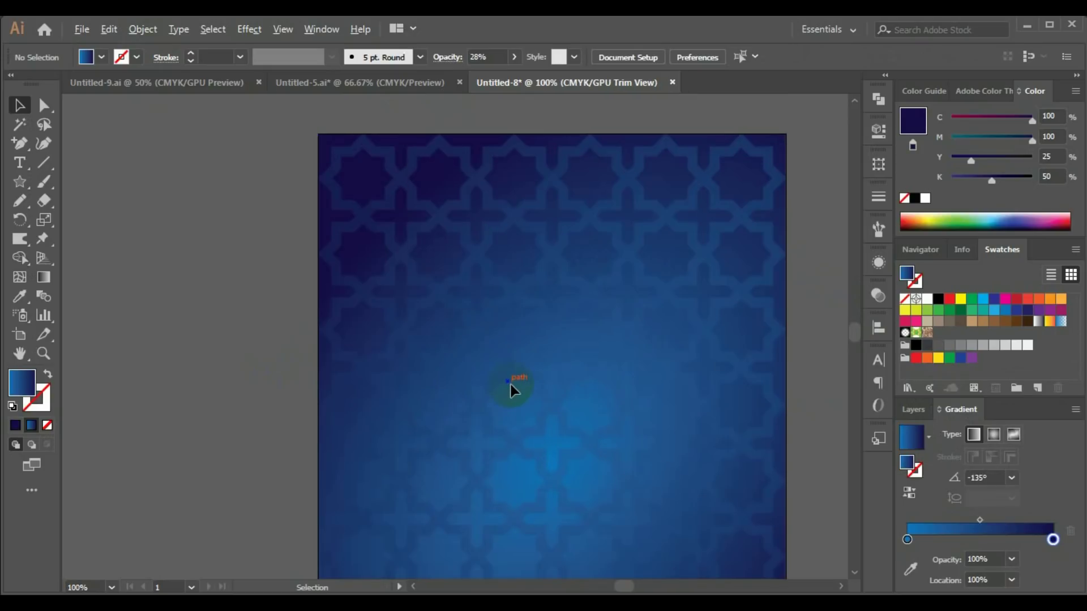
{"action": "left_click_drag", "start_coordinate": [668, 324], "coordinate": [513, 332]}
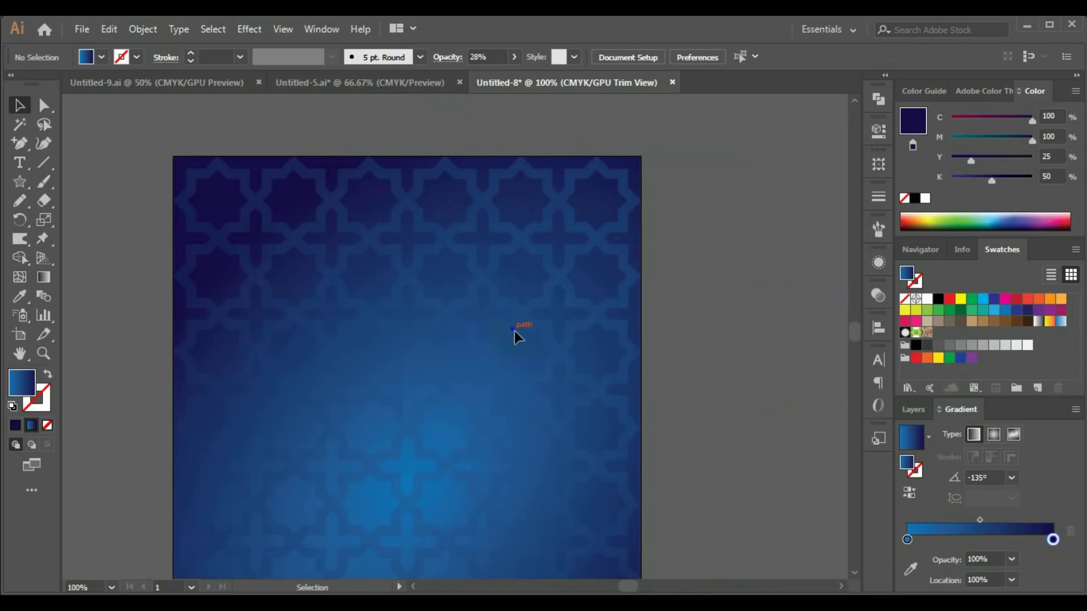
{"action": "scroll", "coordinate": [365, 357], "scroll_direction": "down", "scroll_amount": 1}
{"action": "scroll", "coordinate": [361, 358], "scroll_direction": "down", "scroll_amount": 3}
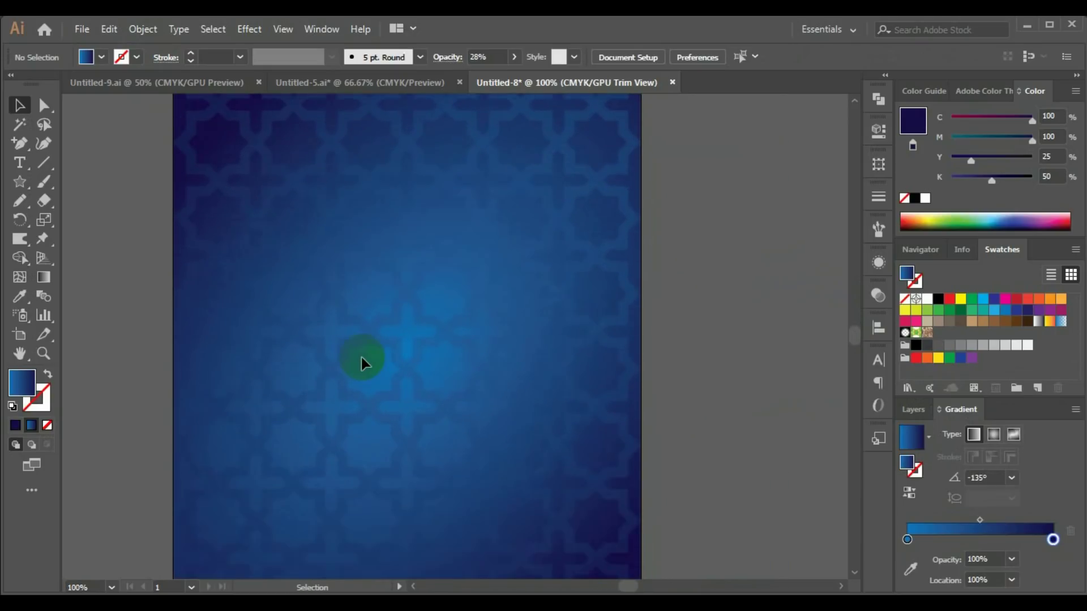
{"action": "scroll", "coordinate": [361, 358], "scroll_direction": "down", "scroll_amount": 3}
{"action": "scroll", "coordinate": [361, 358], "scroll_direction": "down", "scroll_amount": 1}
{"action": "scroll", "coordinate": [361, 358], "scroll_direction": "up", "scroll_amount": 1}
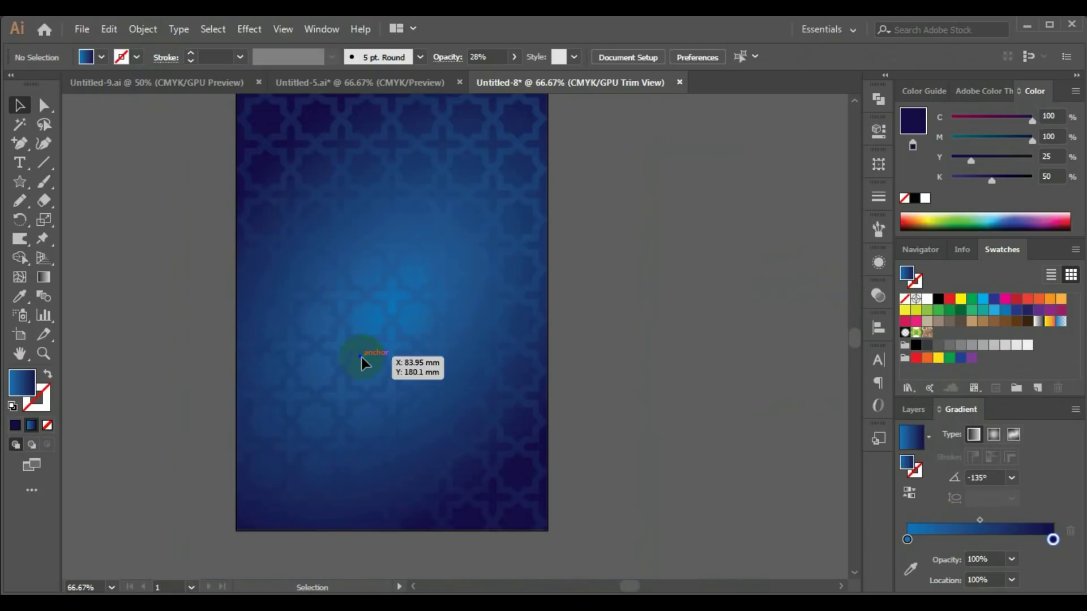
{"action": "scroll", "coordinate": [362, 358], "scroll_direction": "up", "scroll_amount": 1}
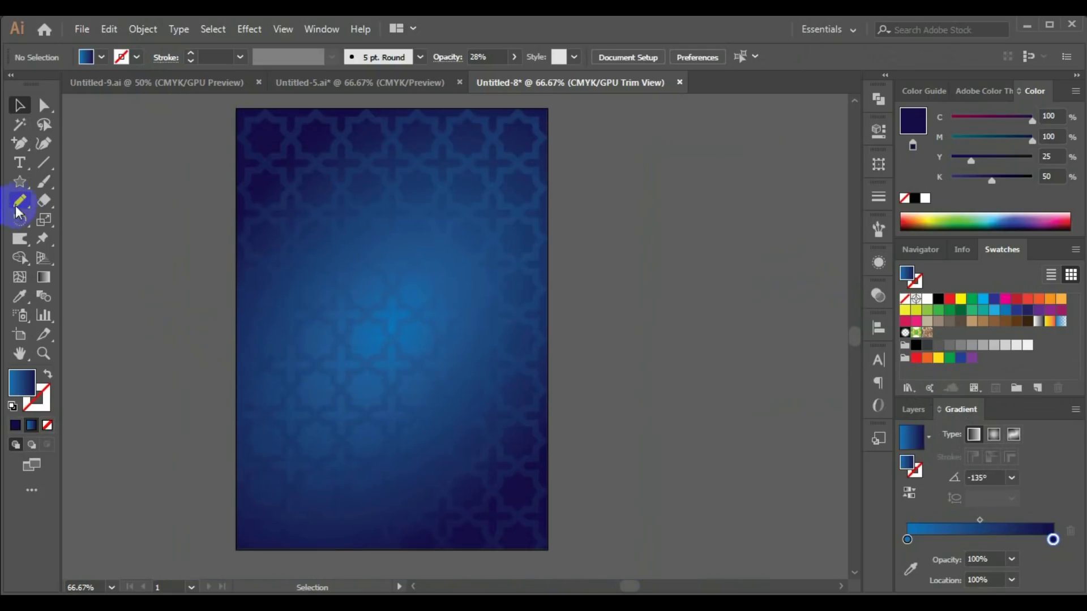
Draw a rounded rectangle from the poster centre
{"action": "left_click", "coordinate": [20, 181]}
{"action": "left_click", "coordinate": [68, 199]}
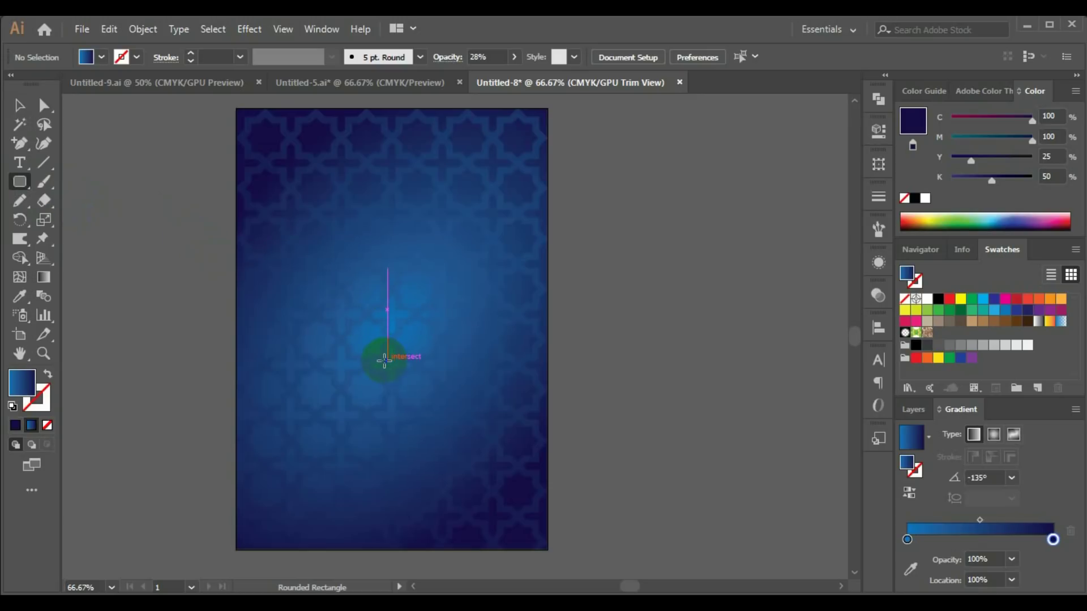
{"action": "left_click_drag", "start_coordinate": [385, 360], "coordinate": [524, 537]}
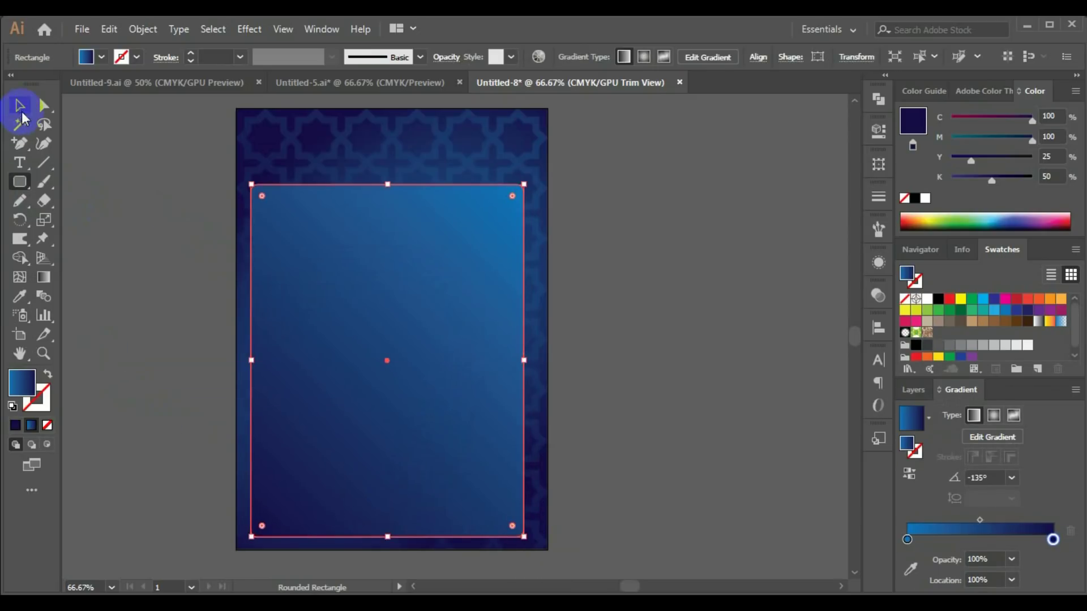
Centre the rectangle horizontally on the artboard using Align to Artboard
{"action": "left_click", "coordinate": [19, 106]}
{"action": "scroll", "coordinate": [227, 277], "scroll_direction": "up", "scroll_amount": 3}
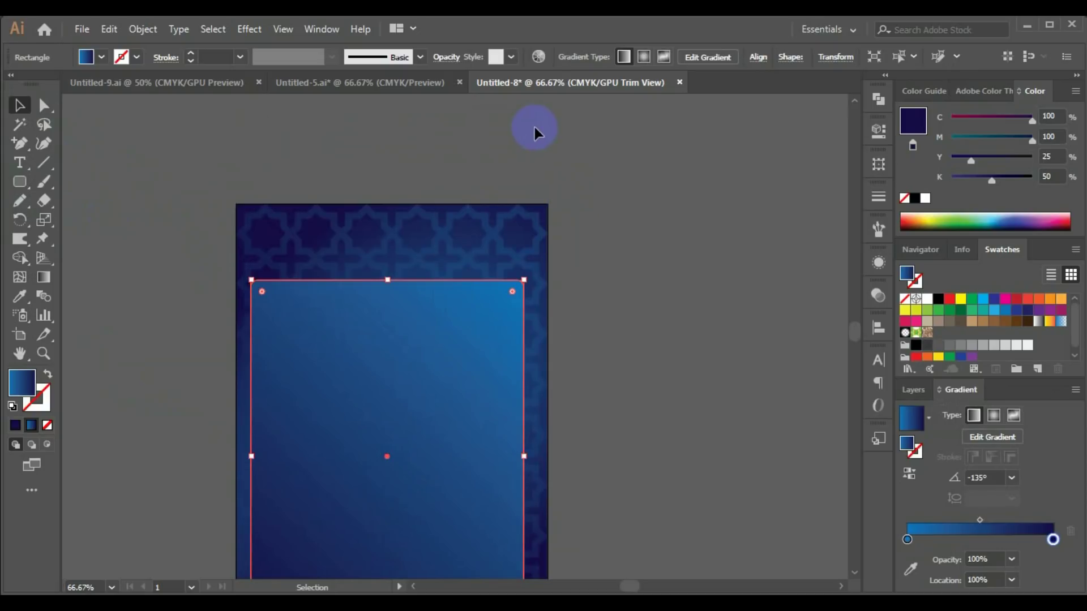
{"action": "left_click", "coordinate": [759, 58]}
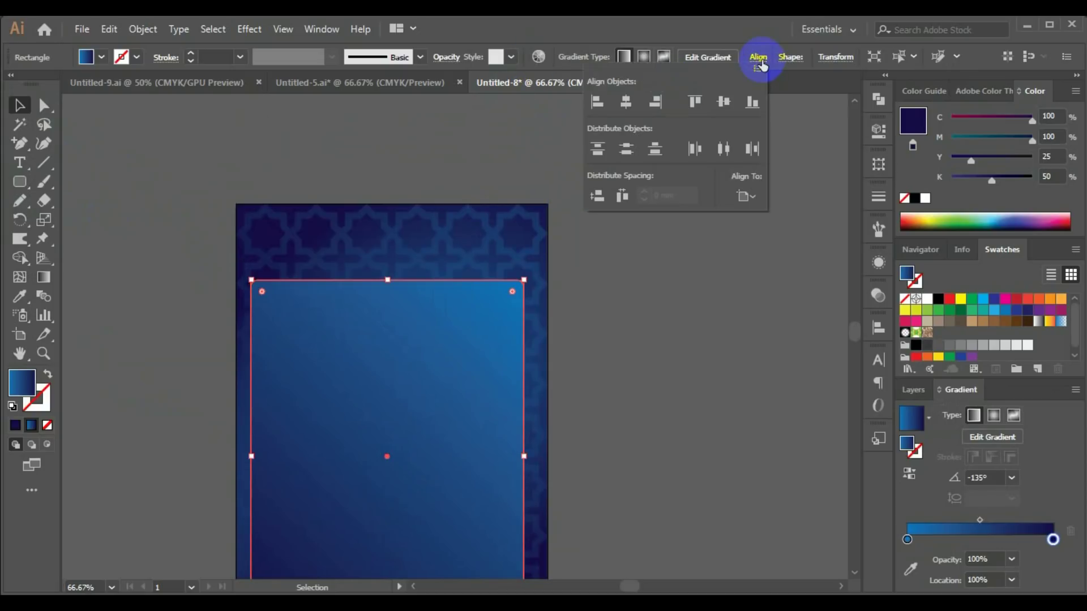
{"action": "left_click", "coordinate": [750, 201]}
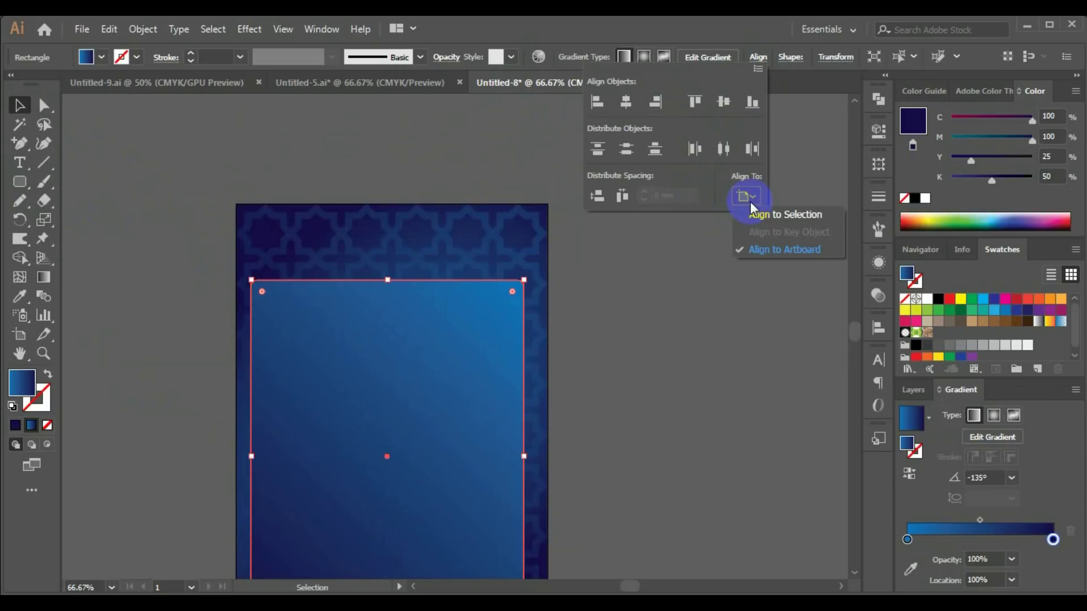
{"action": "left_click", "coordinate": [780, 251]}
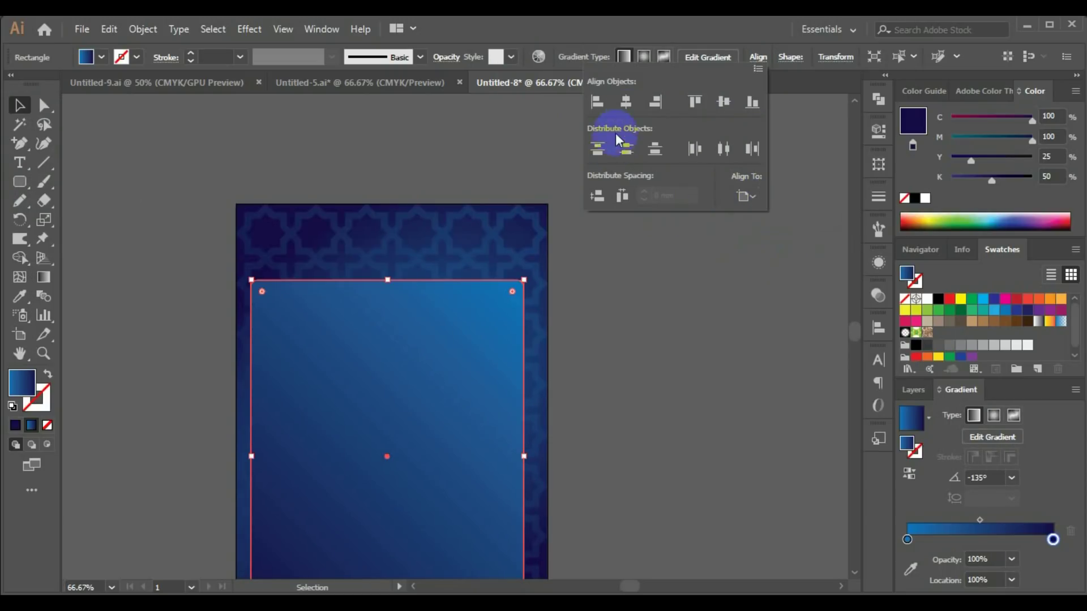
{"action": "left_click", "coordinate": [627, 105]}
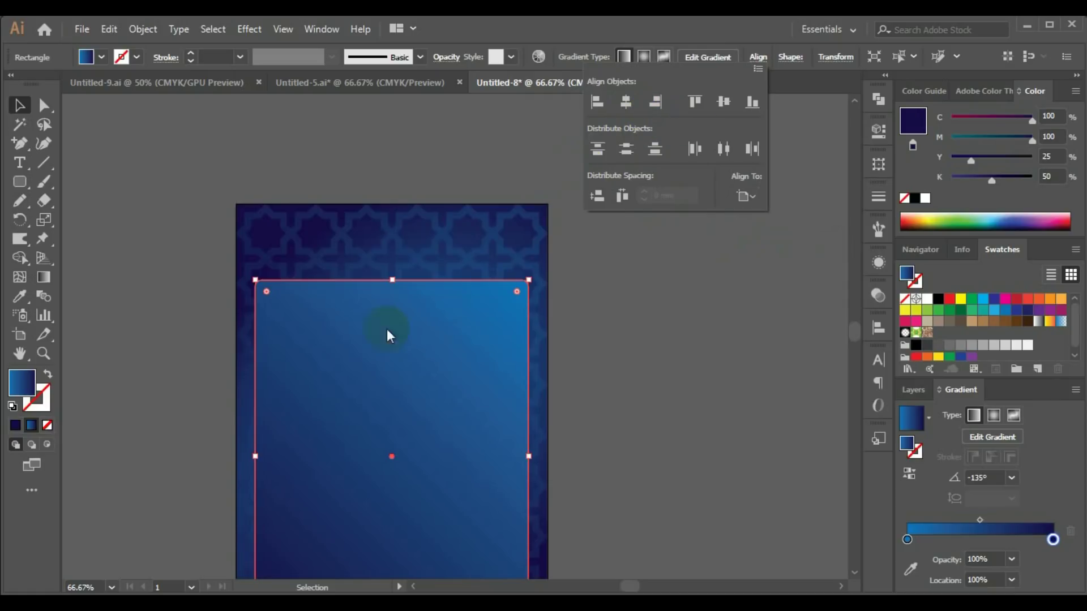
{"action": "left_click", "coordinate": [602, 300]}
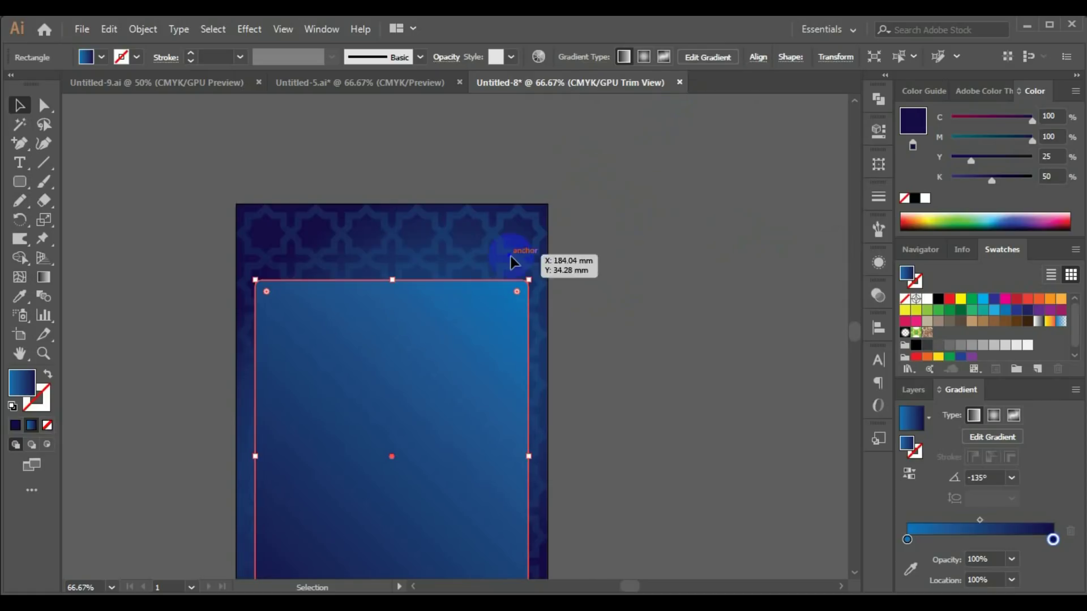
Drag the Live Corner widget inward to round all four corners
{"action": "scroll", "coordinate": [513, 256], "scroll_direction": "down", "scroll_amount": 3}
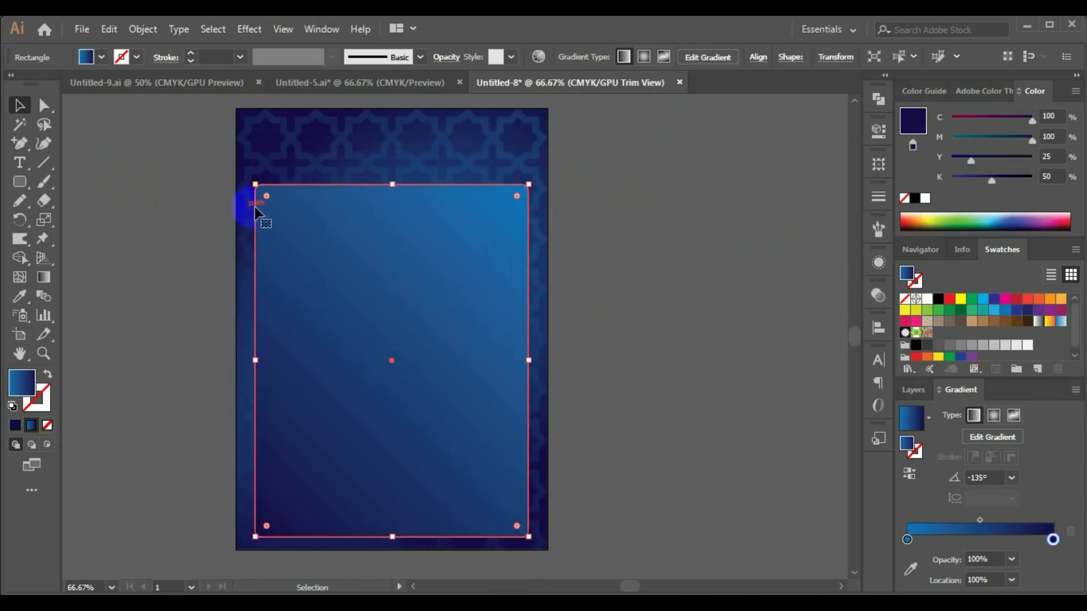
{"action": "left_click_drag", "start_coordinate": [266, 197], "coordinate": [284, 214]}
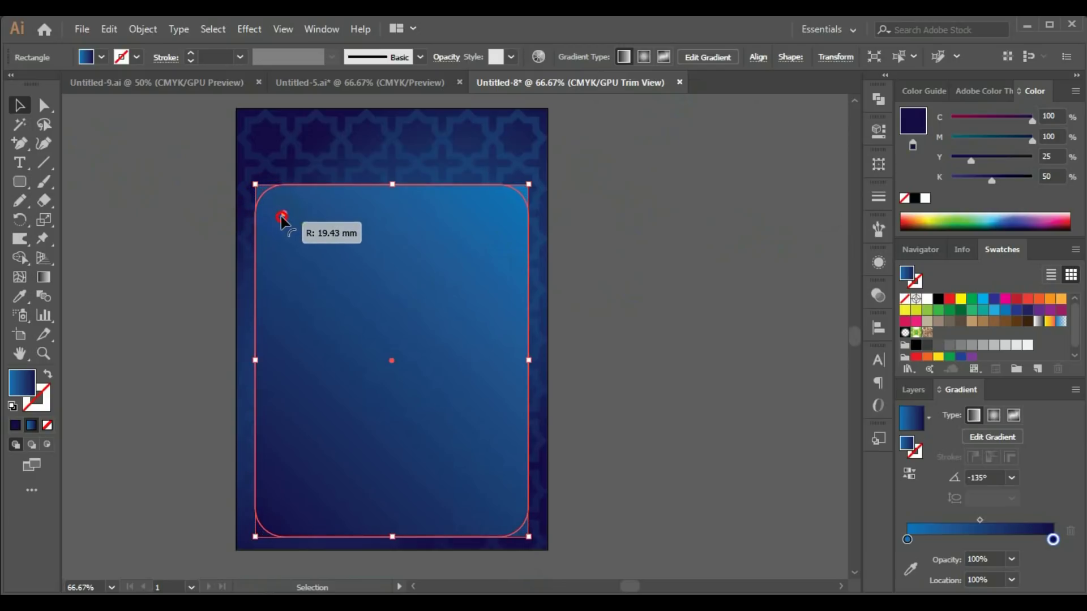
{"action": "left_click", "coordinate": [173, 245]}
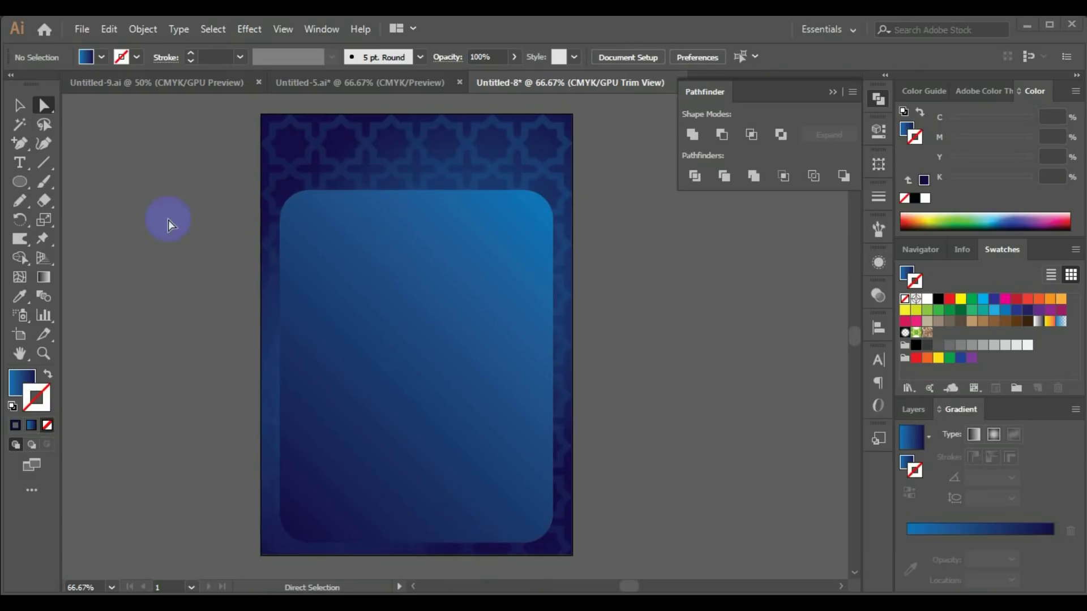
Draw a circle at the rectangle's top-left corner and duplicate it to the top-right corner
{"action": "left_click", "coordinate": [19, 184]}
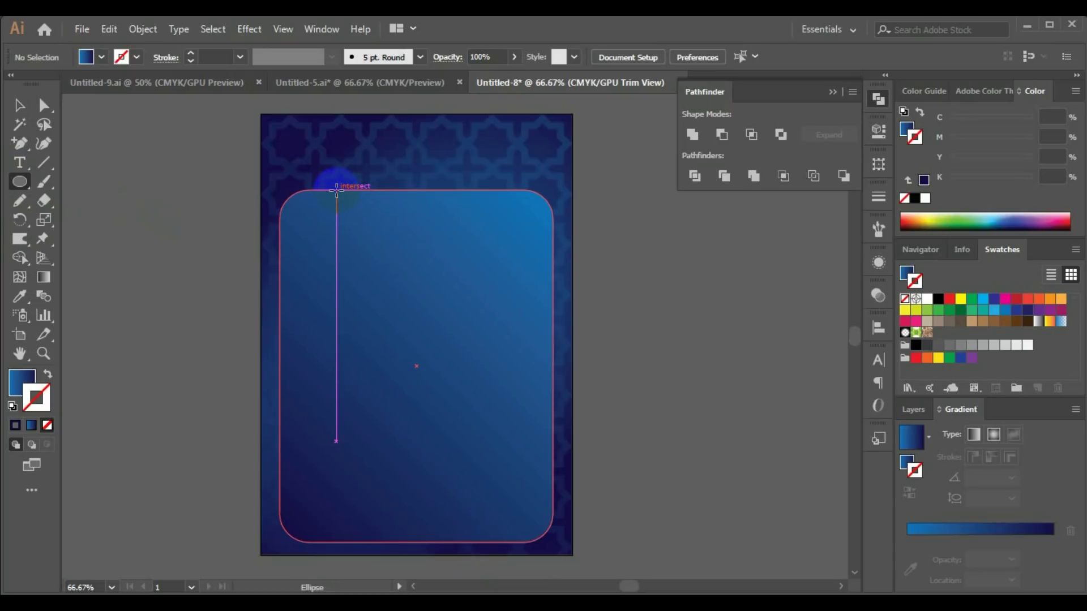
{"action": "left_click_drag", "start_coordinate": [337, 191], "coordinate": [371, 220]}
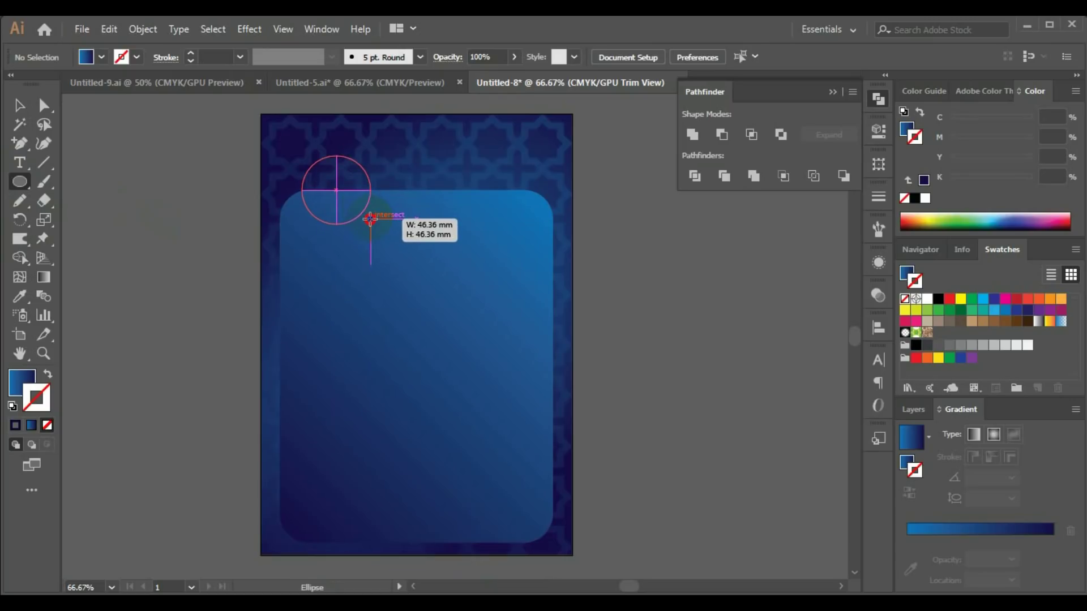
{"action": "left_click", "coordinate": [19, 106]}
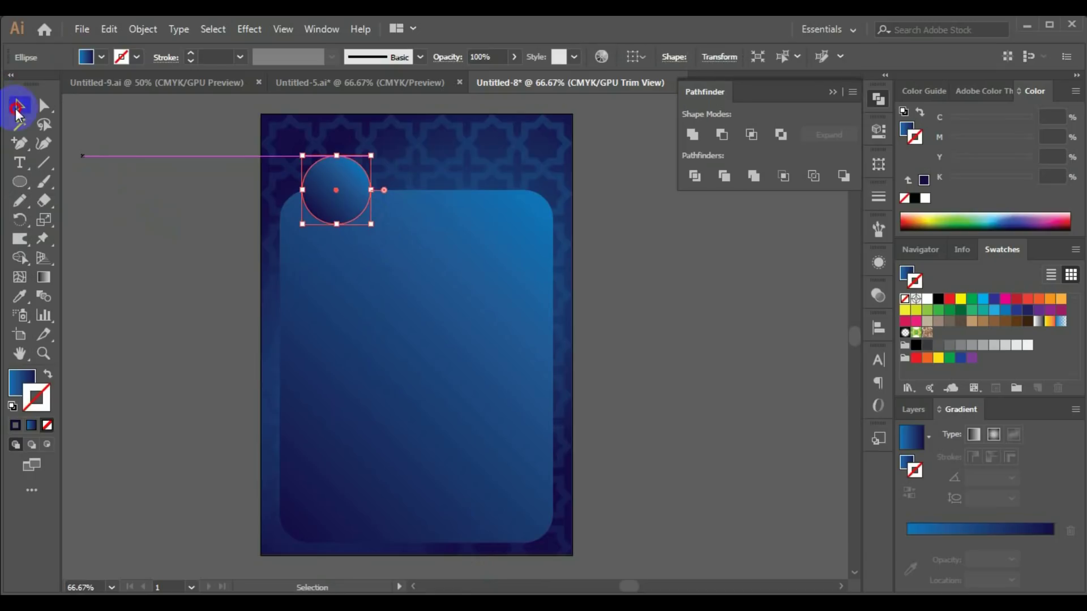
{"action": "left_click_drag", "start_coordinate": [316, 205], "coordinate": [522, 212]}
{"action": "scroll", "coordinate": [504, 283], "scroll_direction": "up", "scroll_amount": 2}
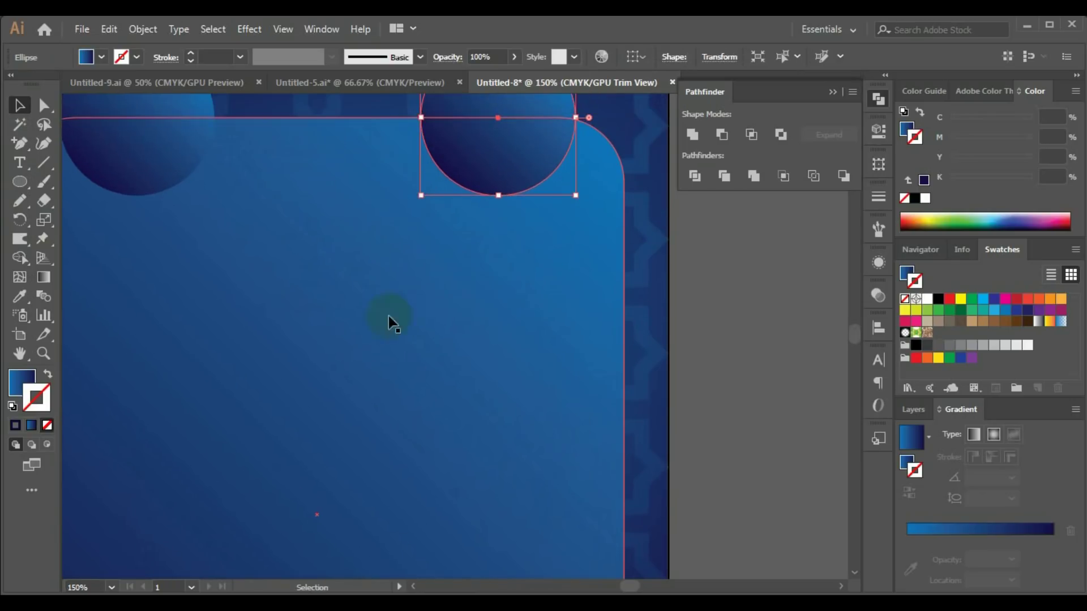
{"action": "mouse_move", "coordinate": [389, 319]}
{"action": "left_mouse_down"}
{"action": "mouse_move", "coordinate": [449, 338]}
{"action": "mouse_move", "coordinate": [507, 419]}
{"action": "mouse_move", "coordinate": [497, 456]}
{"action": "left_mouse_up"}
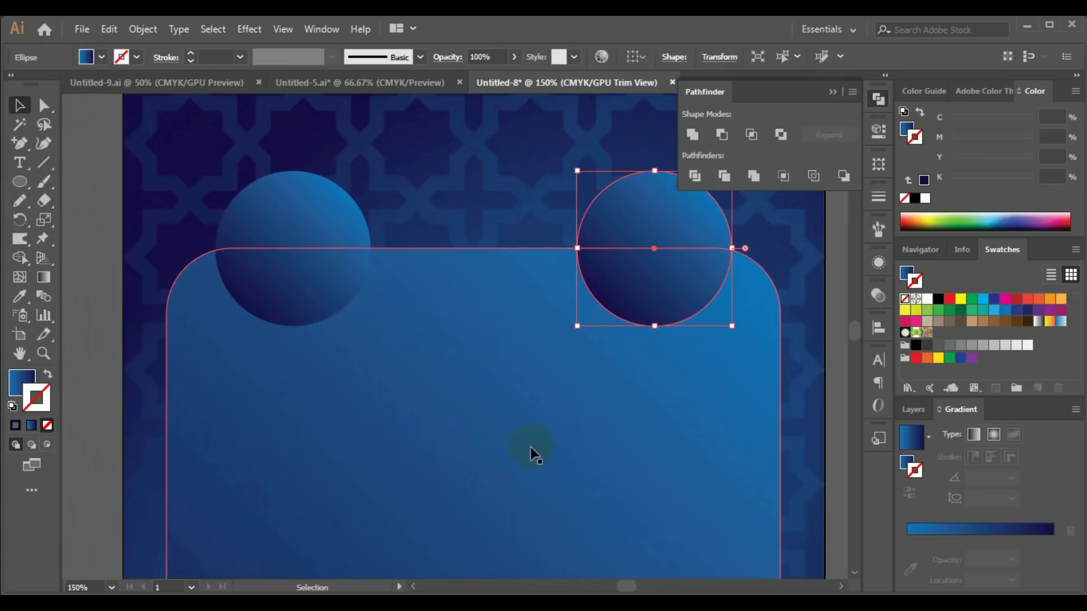
{"action": "left_click", "coordinate": [833, 93]}
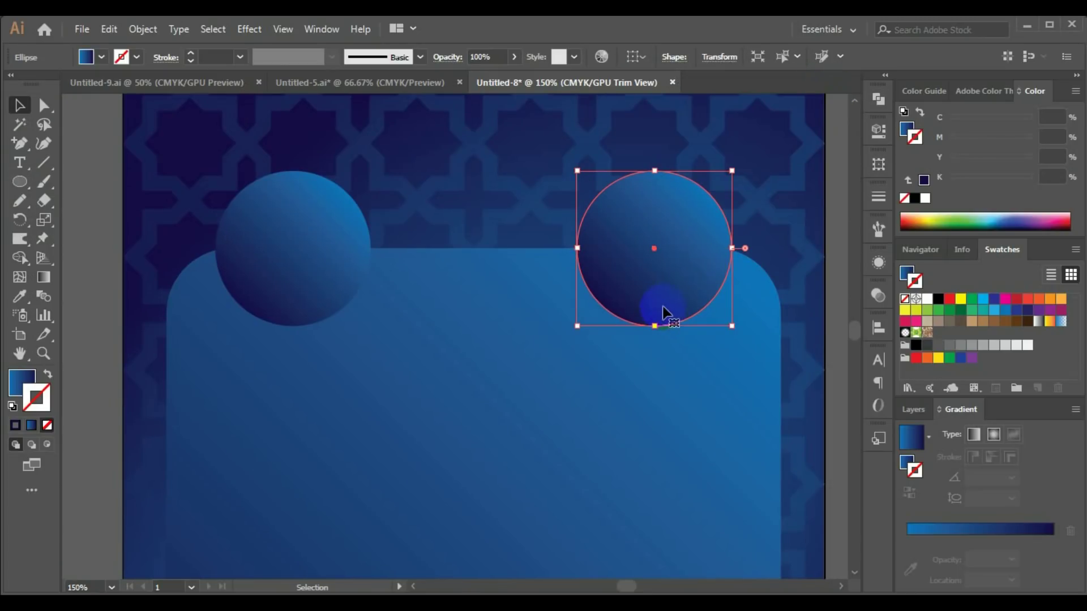
{"action": "left_click_drag", "start_coordinate": [660, 304], "coordinate": [650, 302]}
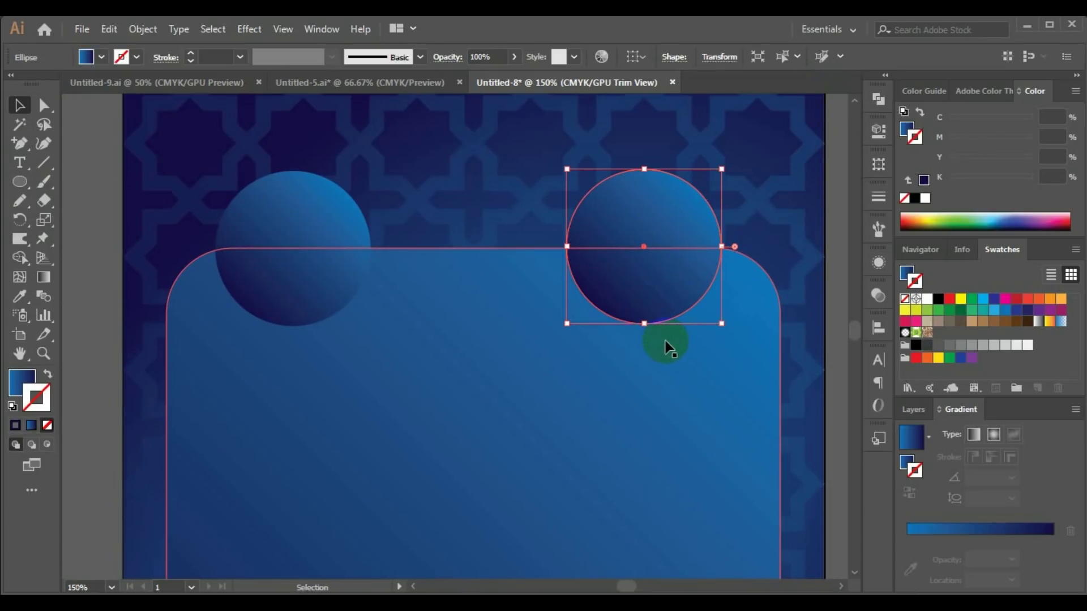
Move the rounded rectangle lower beneath the two circles
{"action": "scroll", "coordinate": [555, 381], "scroll_direction": "up", "scroll_amount": 2}
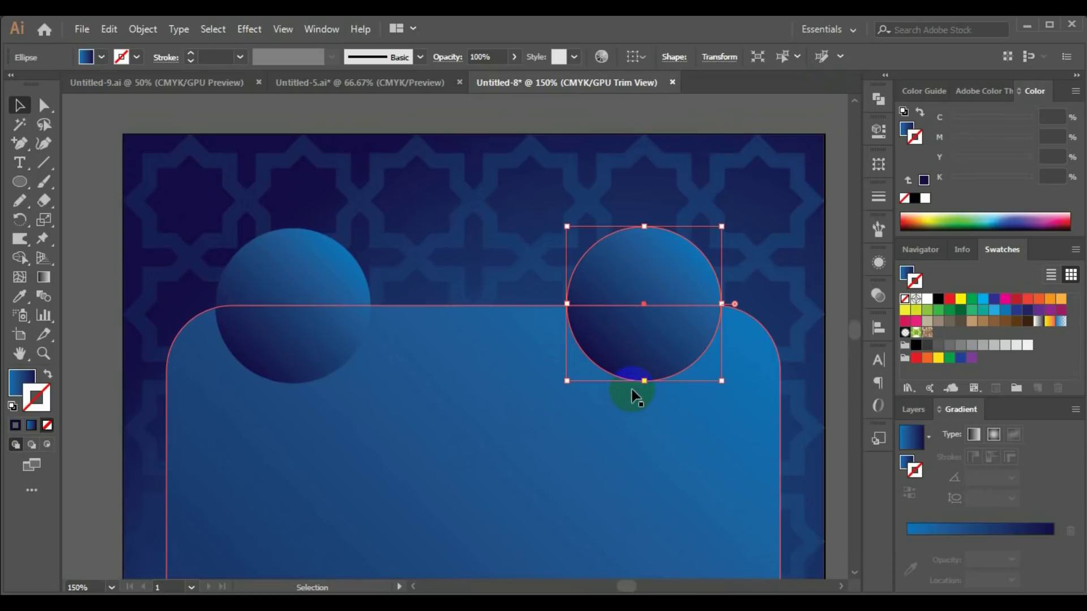
{"action": "left_click", "coordinate": [470, 360]}
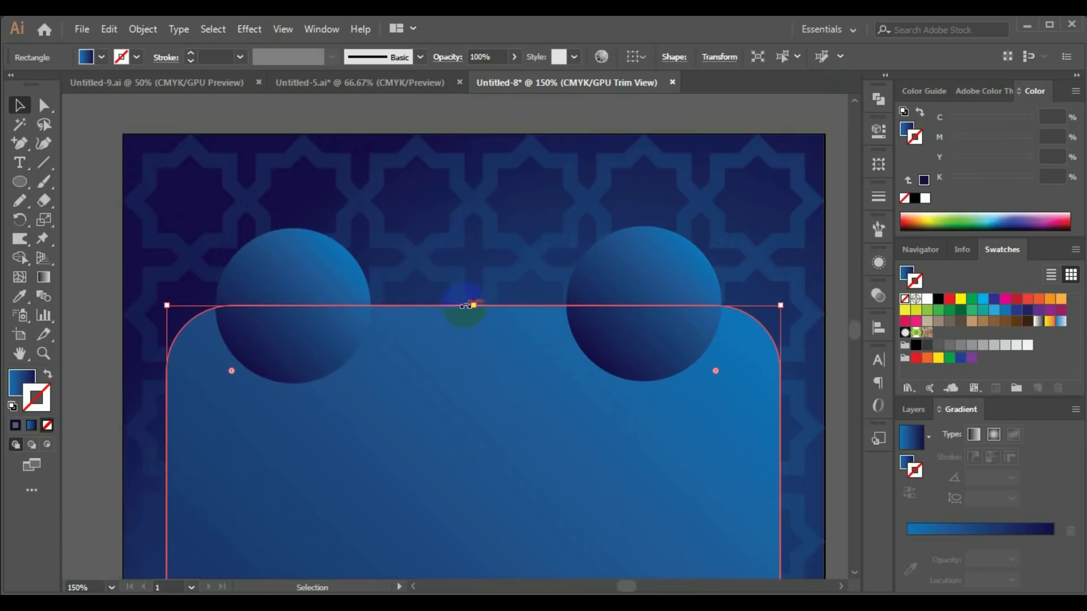
{"action": "left_click_drag", "start_coordinate": [472, 306], "coordinate": [472, 413]}
{"action": "scroll", "coordinate": [493, 374], "scroll_direction": "down", "scroll_amount": 3}
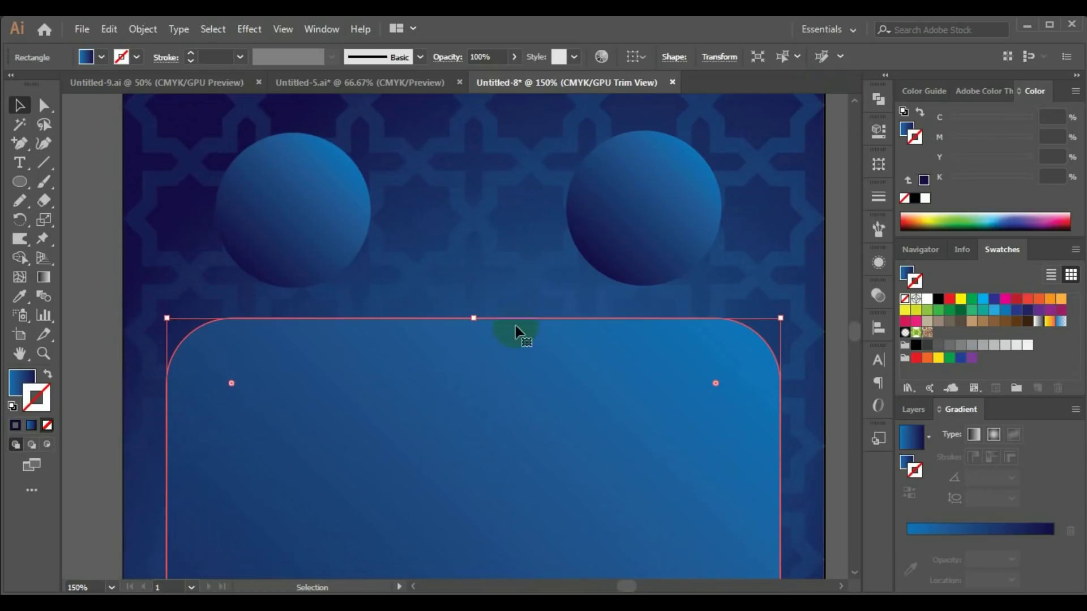
Move both circles down onto the rectangle's top edge
{"action": "left_click", "coordinate": [621, 274]}
{"action": "left_click_drag", "start_coordinate": [644, 244], "coordinate": [655, 360]}
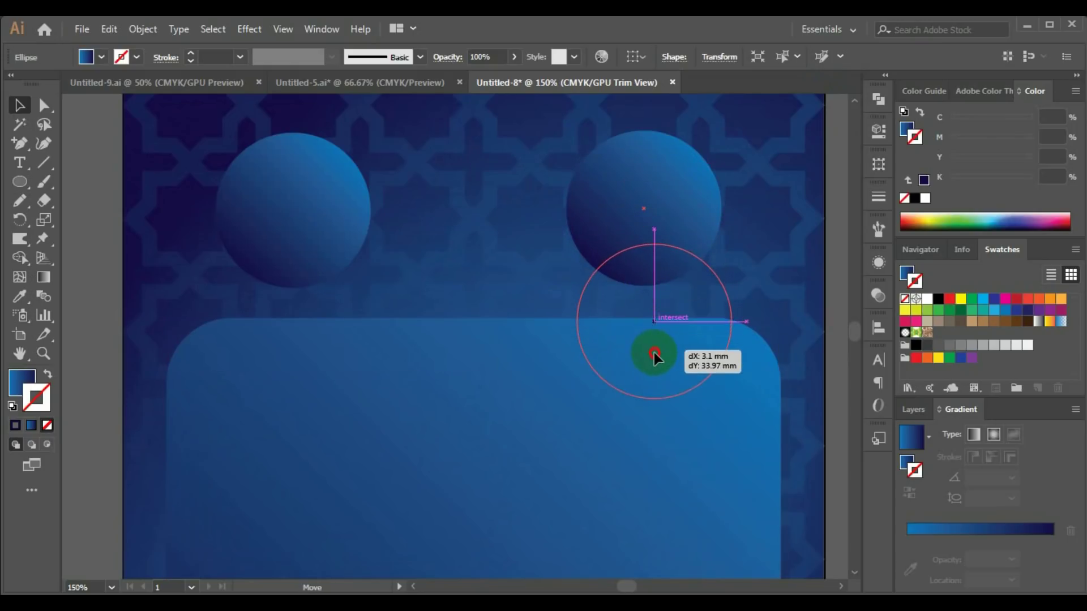
{"action": "key", "text": "ctrl+z"}
{"action": "left_click", "coordinate": [354, 227], "text": "shift"}
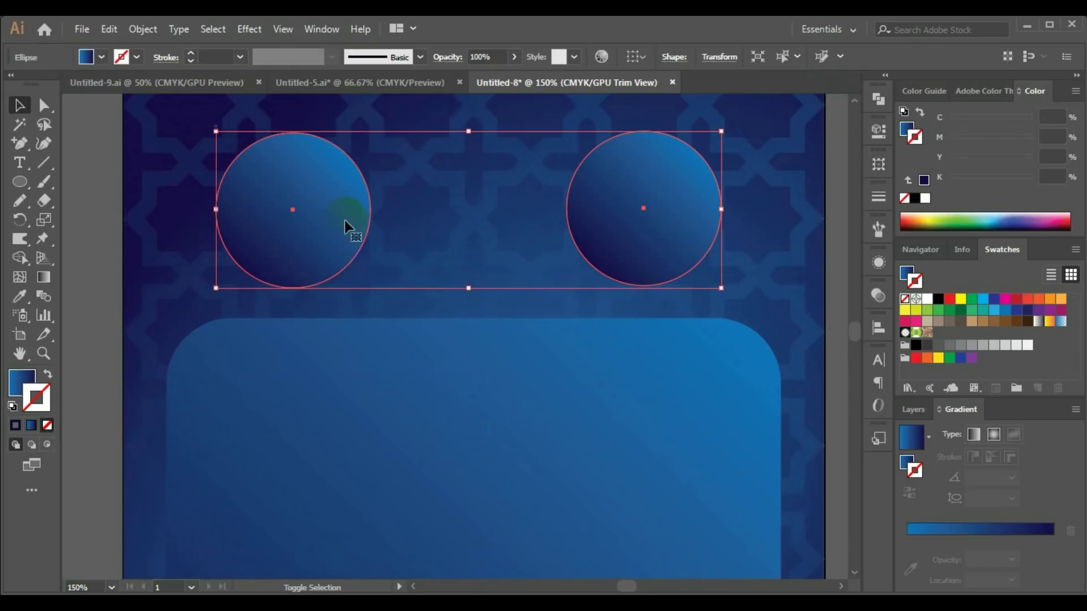
{"action": "left_click_drag", "start_coordinate": [357, 232], "coordinate": [347, 334]}
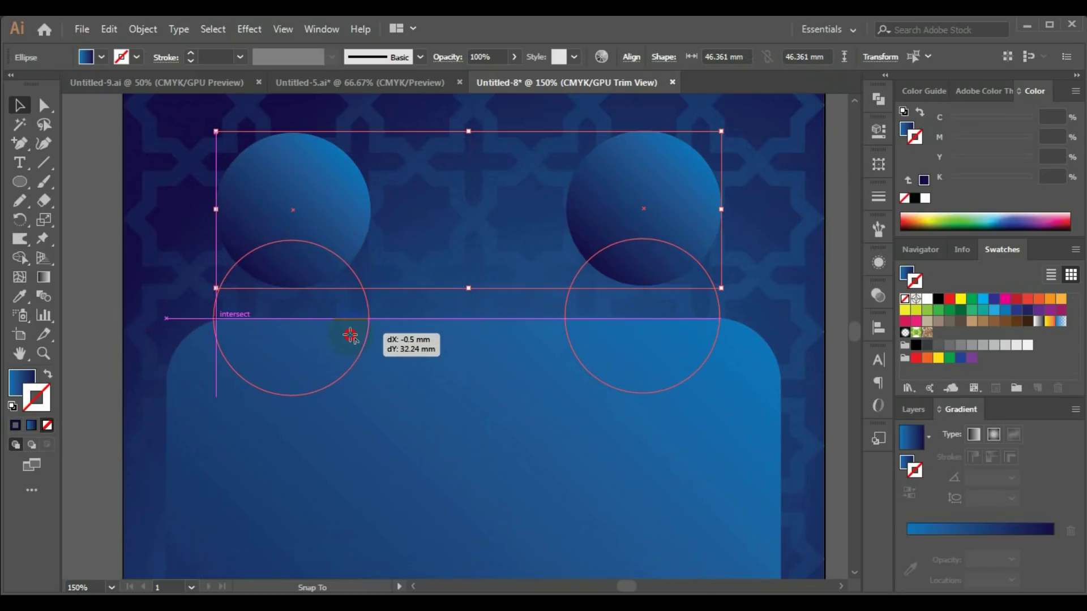
{"action": "left_click_drag", "start_coordinate": [348, 336], "coordinate": [354, 335]}
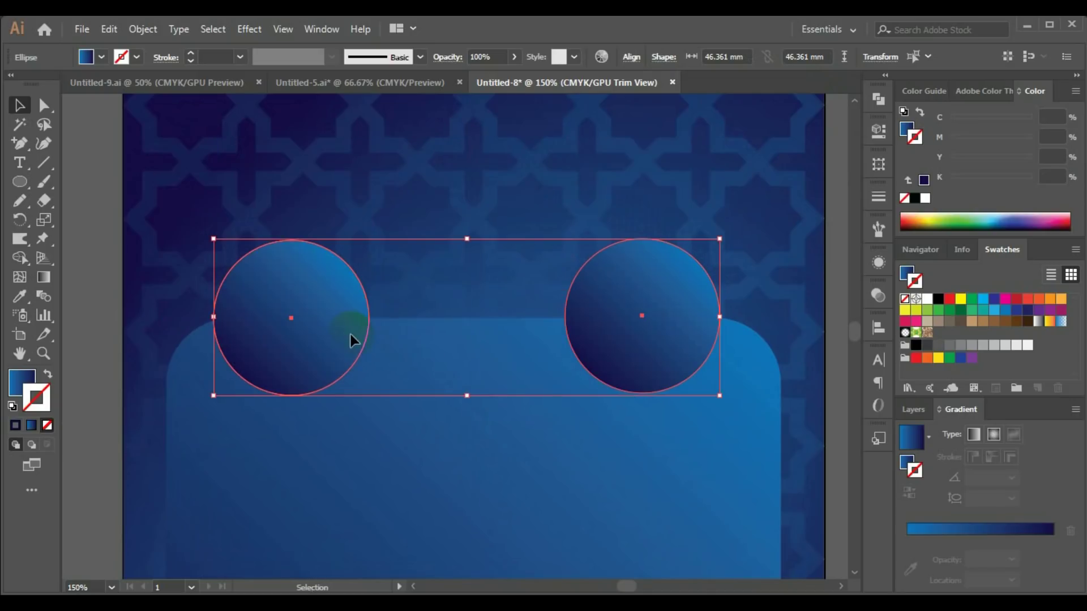
Add circle copies higher inward on both sides and one at the top centre
{"action": "left_click", "coordinate": [537, 403]}
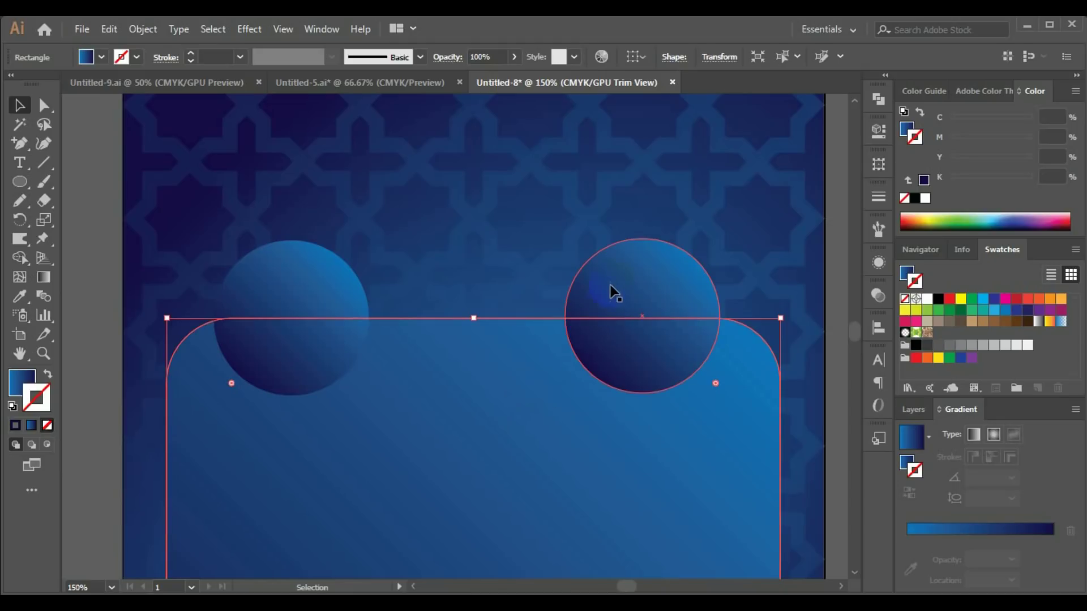
{"action": "left_click", "coordinate": [617, 300]}
{"action": "mouse_move", "coordinate": [619, 295]}
{"action": "left_mouse_down"}
{"action": "mouse_move", "coordinate": [562, 250]}
{"action": "mouse_move", "coordinate": [528, 256]}
{"action": "left_mouse_up"}
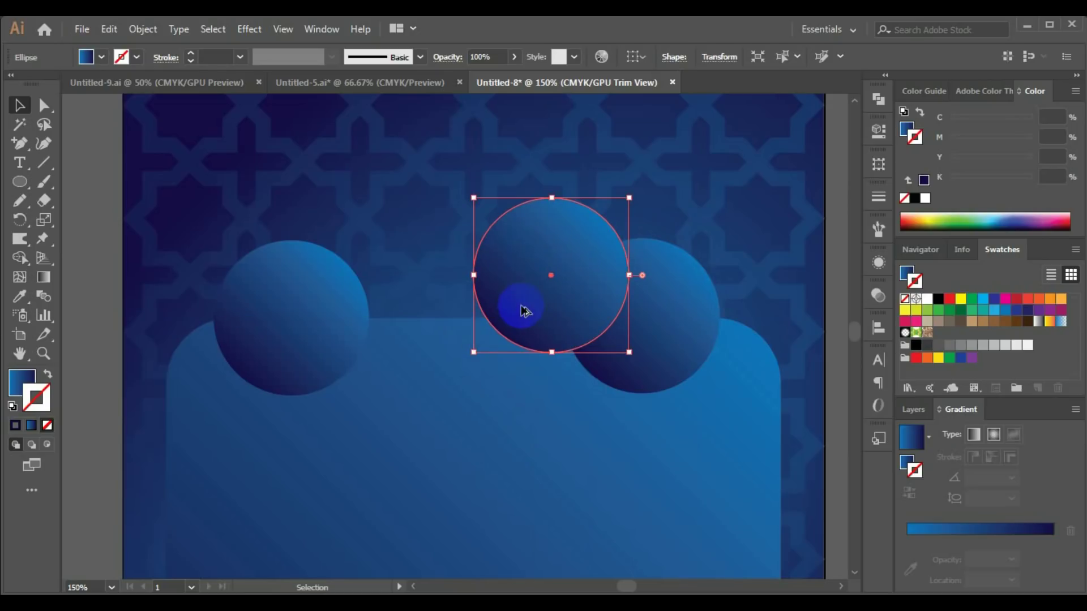
{"action": "left_click_drag", "start_coordinate": [516, 313], "coordinate": [359, 319]}
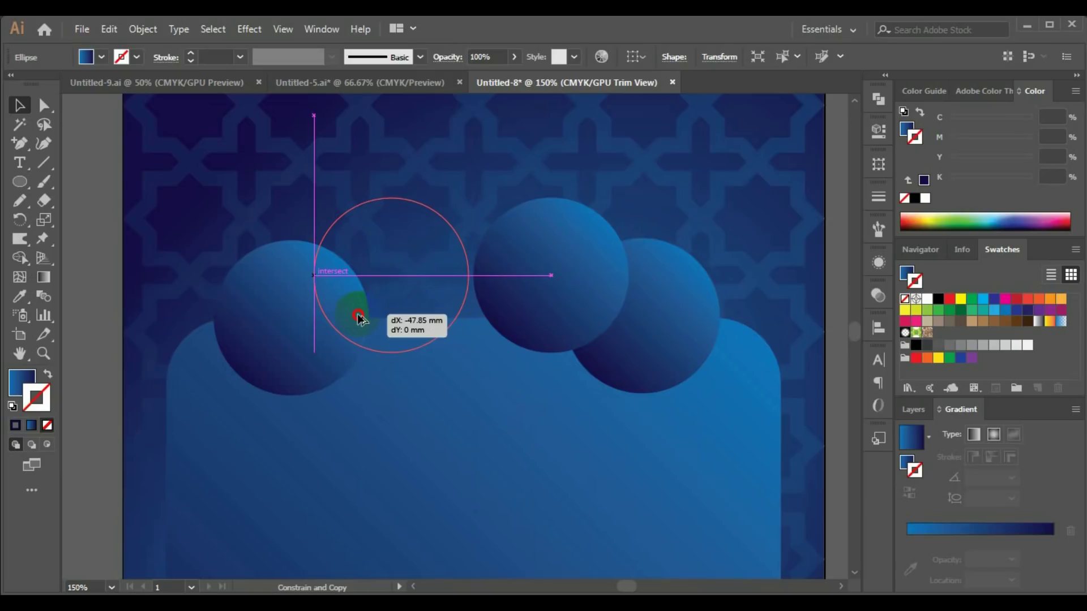
{"action": "left_click_drag", "start_coordinate": [359, 319], "coordinate": [359, 318]}
{"action": "left_click_drag", "start_coordinate": [455, 321], "coordinate": [508, 274]}
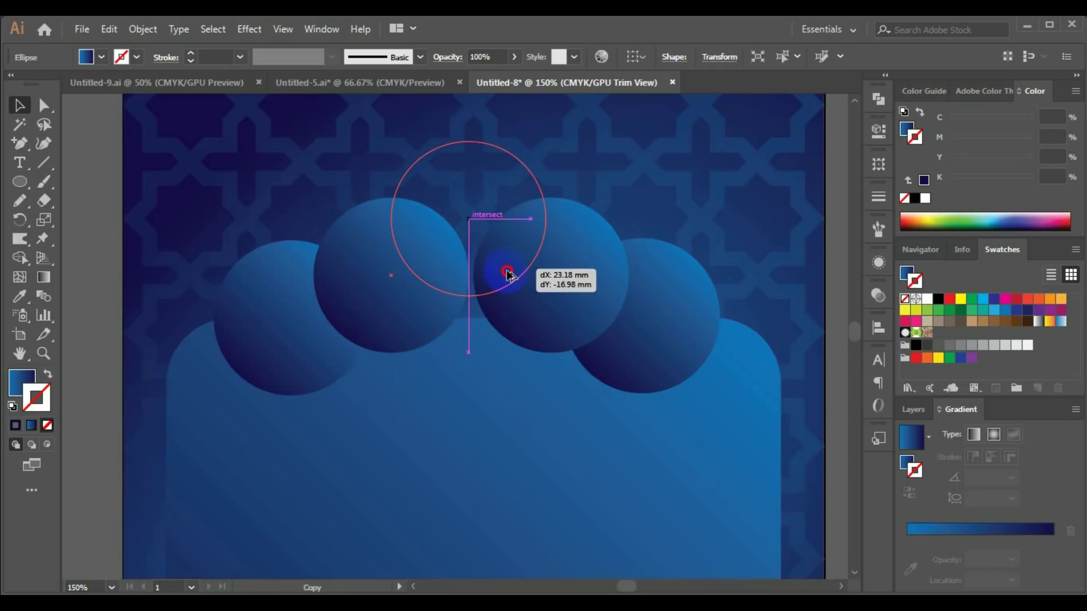
{"action": "left_click_drag", "start_coordinate": [508, 275], "coordinate": [508, 275]}
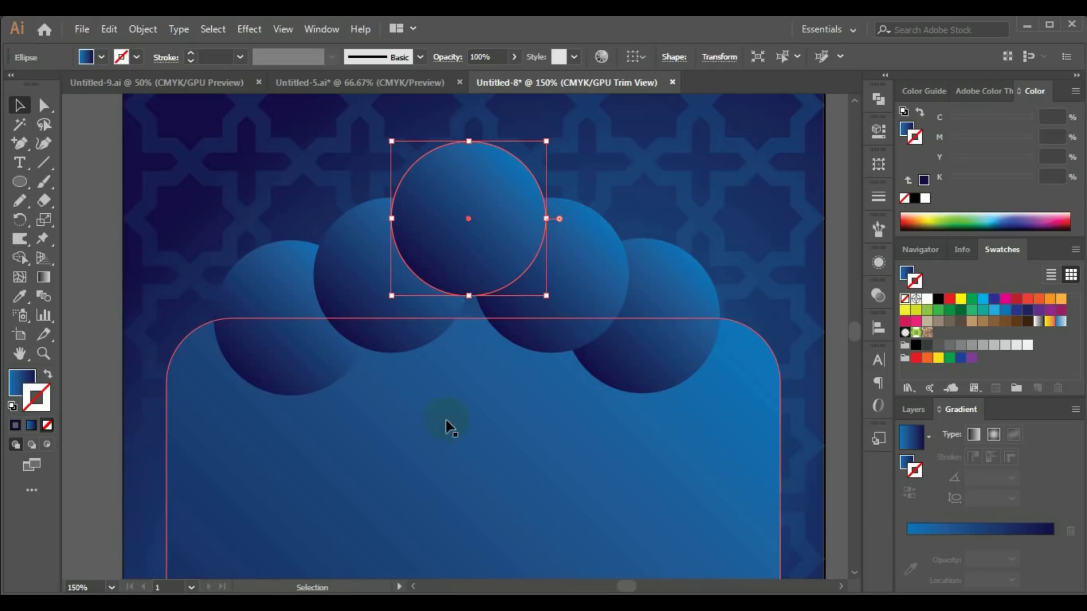
Centre the top circle horizontally on the rounded rectangle
{"action": "left_click", "coordinate": [467, 483], "text": "shift"}
{"action": "left_click", "coordinate": [631, 57]}
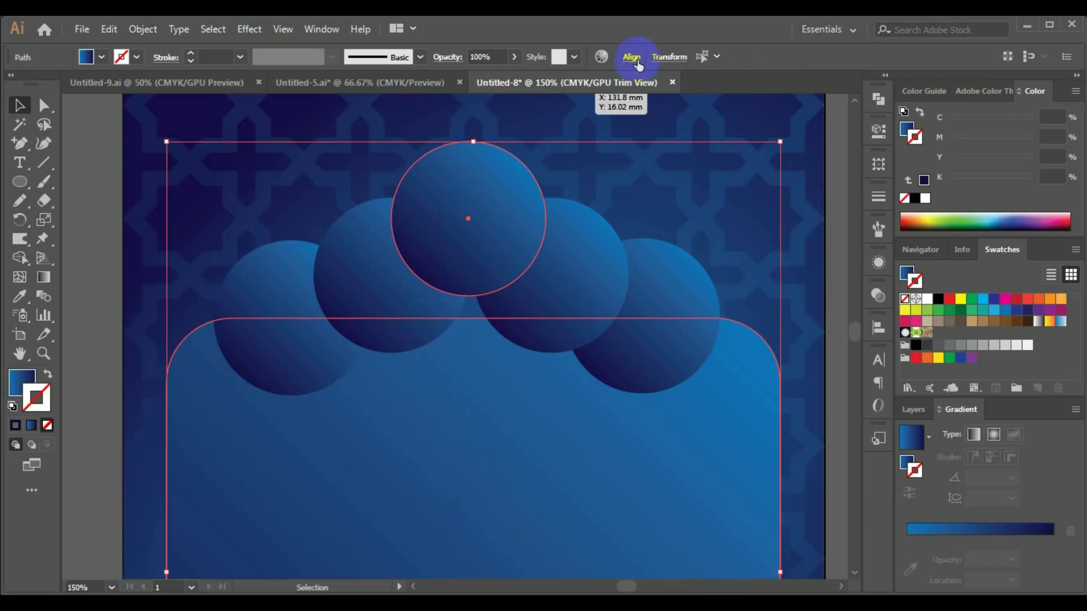
{"action": "left_click", "coordinate": [499, 101]}
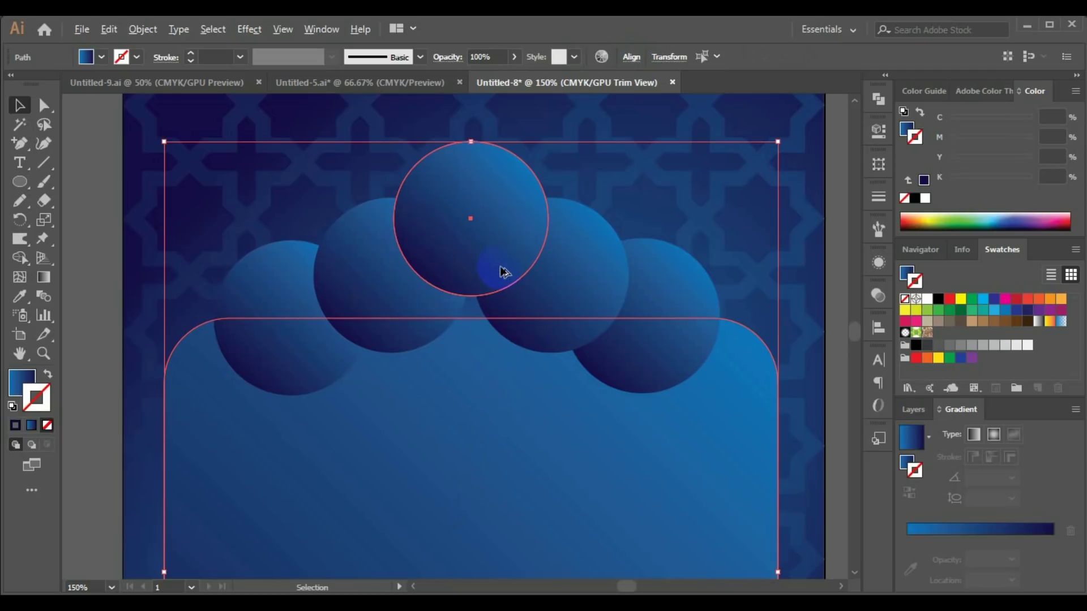
{"action": "left_click_drag", "start_coordinate": [499, 264], "coordinate": [498, 364]}
{"action": "key", "text": "ctrl+z"}
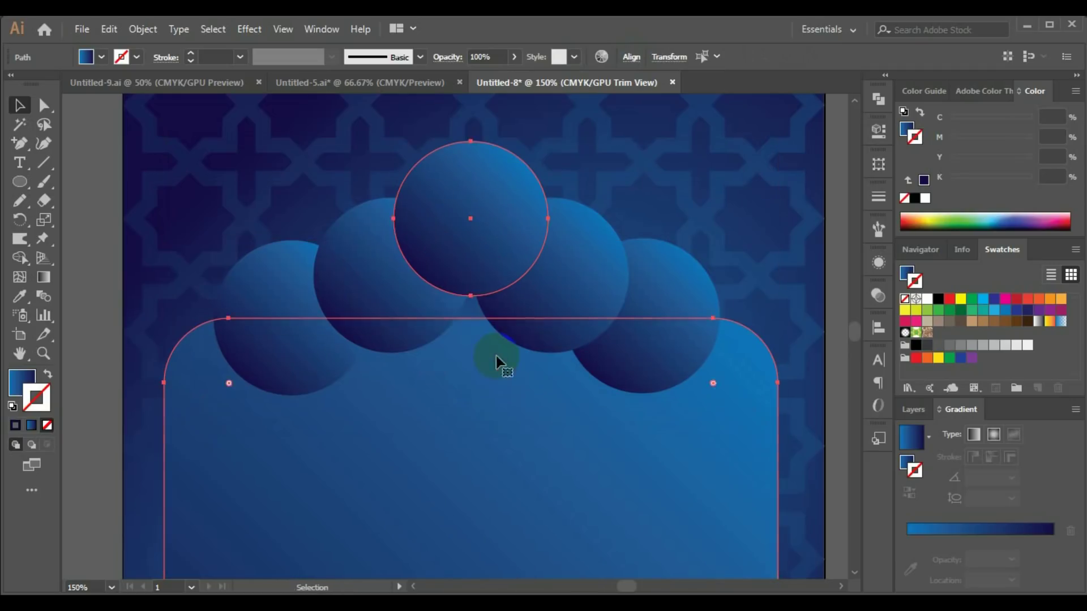
{"action": "left_click", "coordinate": [680, 187]}
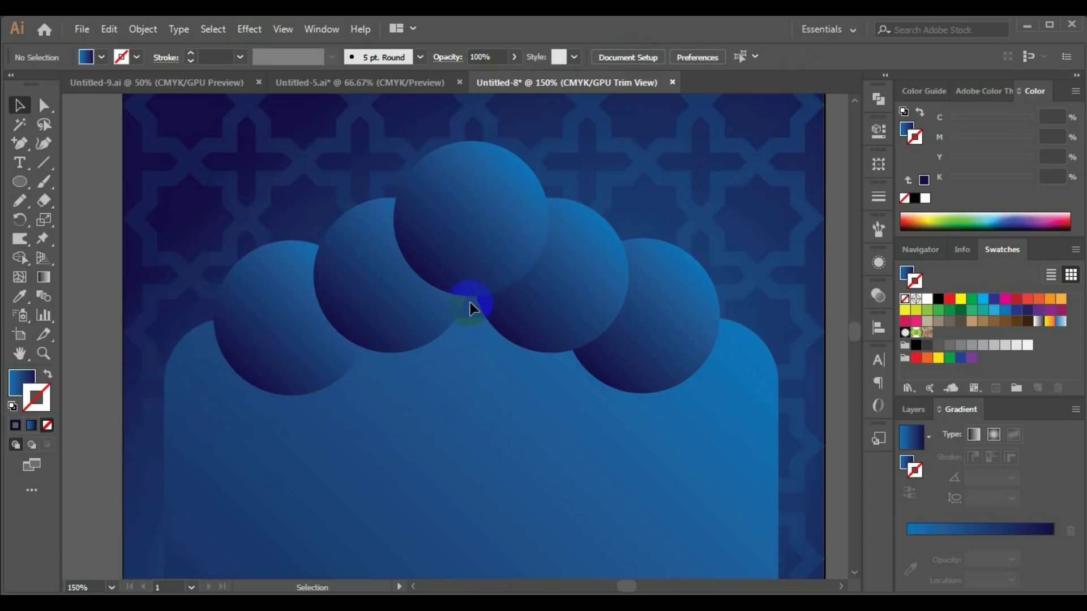
Add a lower copy of the top circle, then Unite all shapes in Pathfinder
{"action": "left_click", "coordinate": [488, 291]}
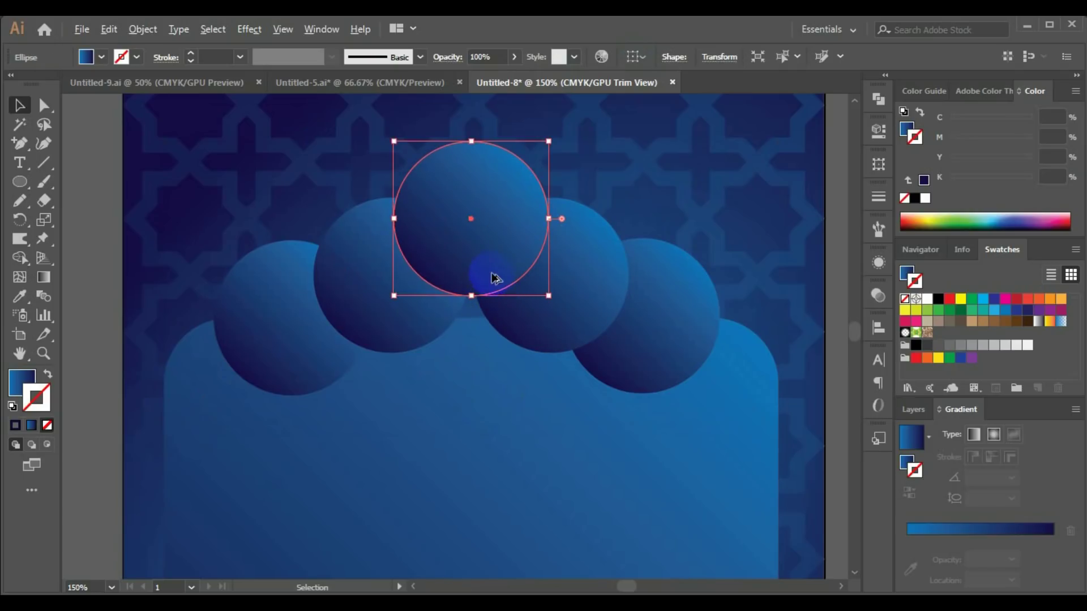
{"action": "left_click_drag", "start_coordinate": [493, 277], "coordinate": [497, 354]}
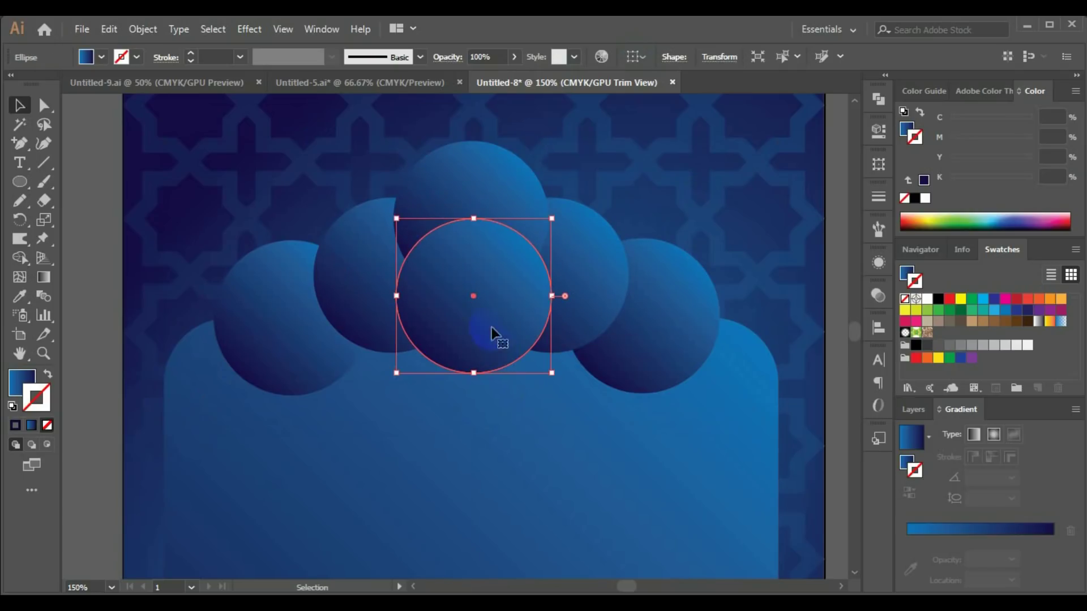
{"action": "left_click", "coordinate": [708, 249]}
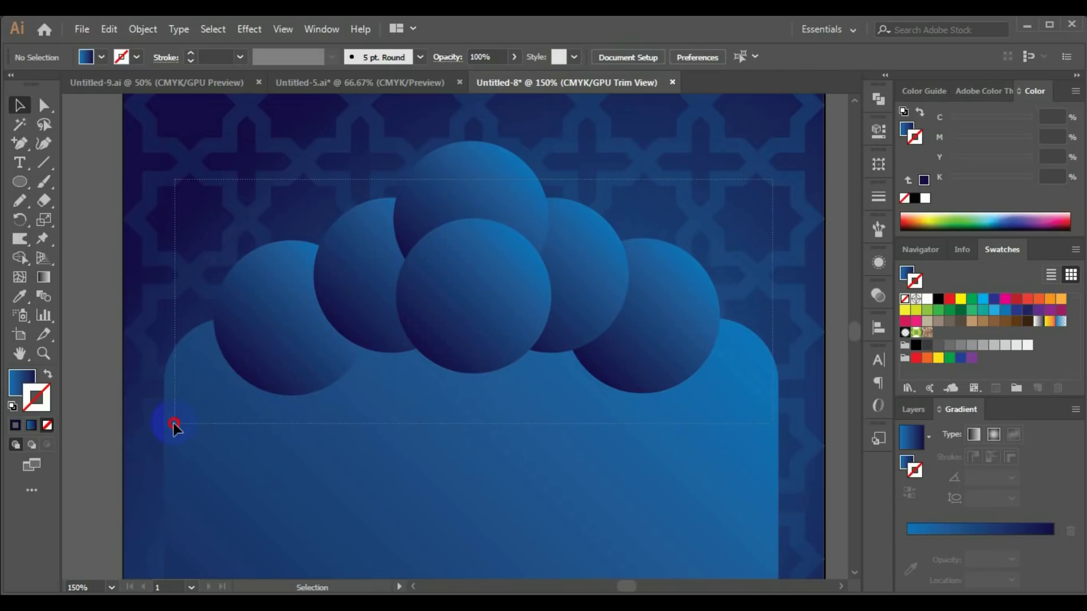
{"action": "left_click_drag", "start_coordinate": [174, 424], "coordinate": [174, 425]}
{"action": "left_click", "coordinate": [879, 100]}
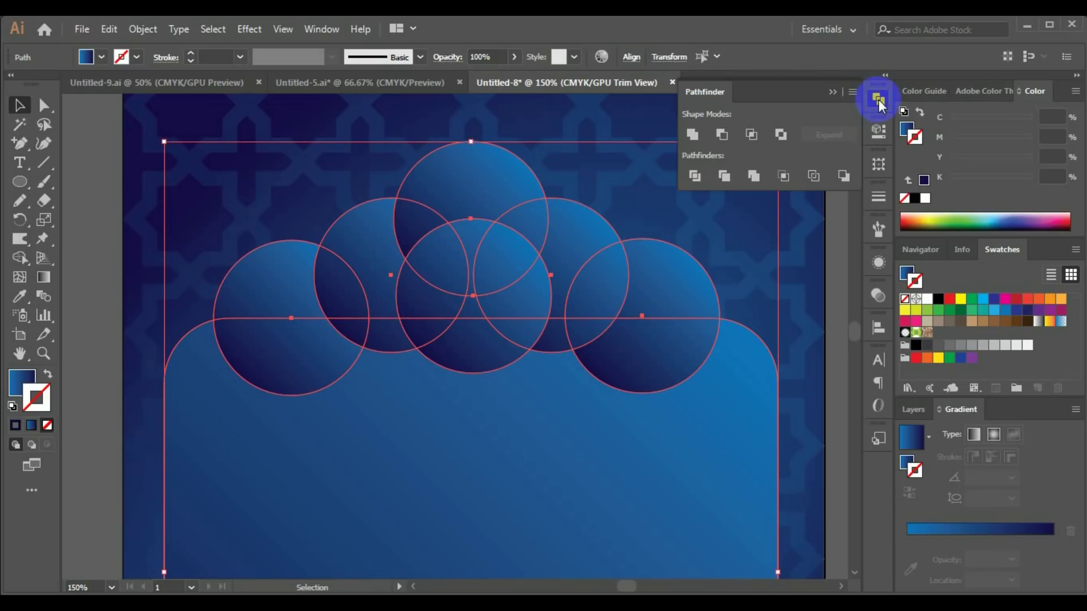
{"action": "left_click", "coordinate": [693, 134]}
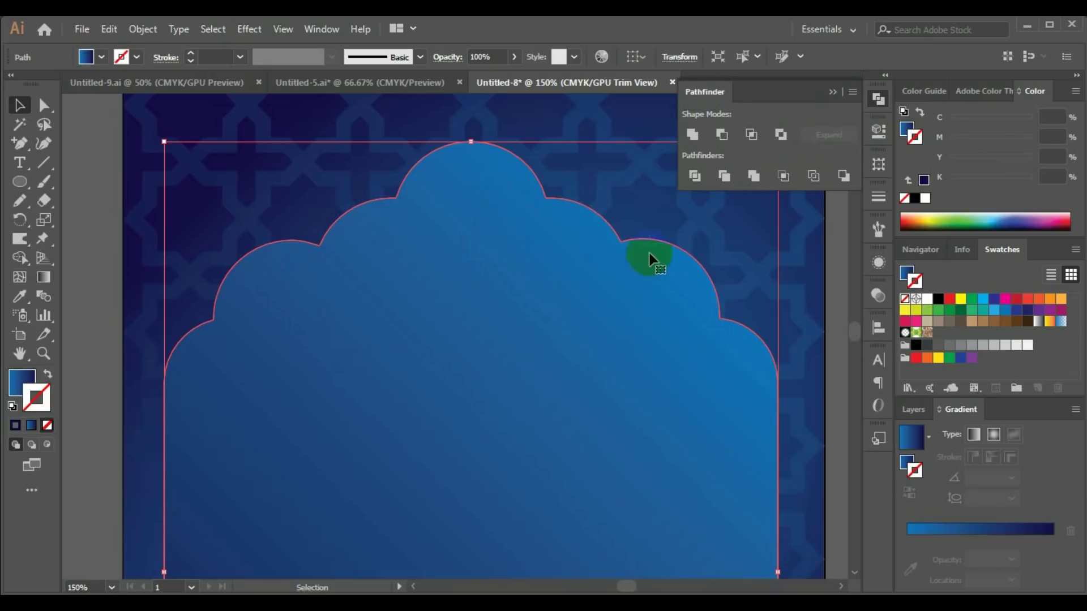
{"action": "left_click", "coordinate": [637, 265]}
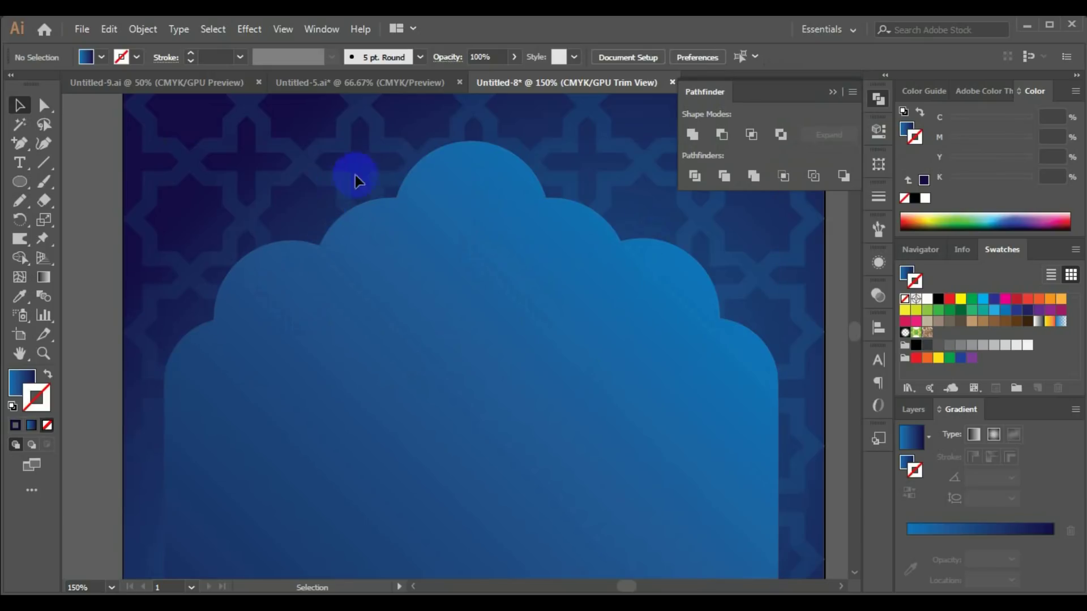
{"action": "left_click", "coordinate": [44, 106]}
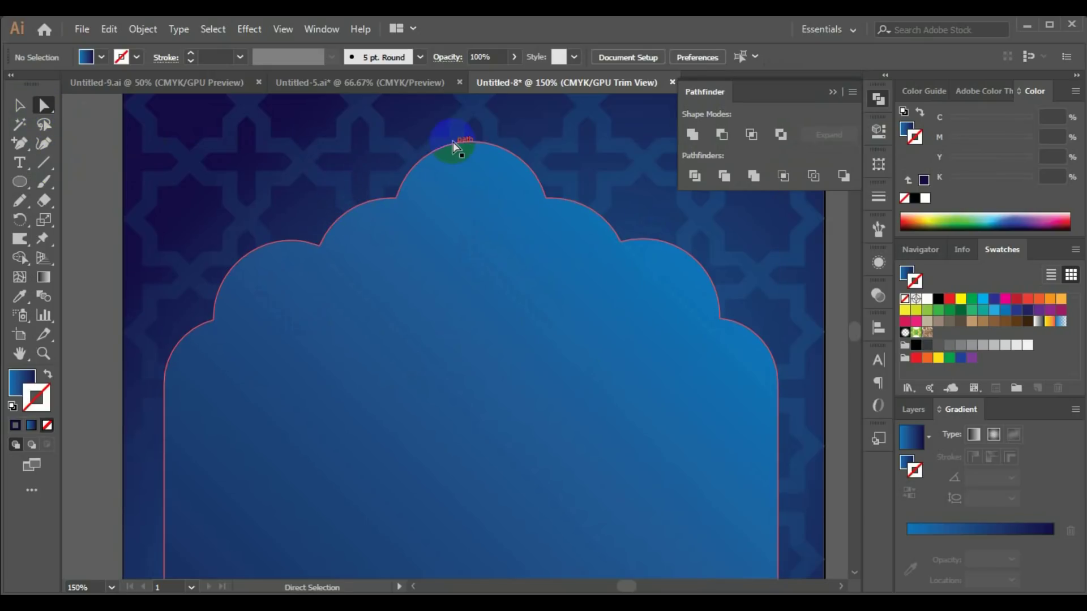
Drag the top anchor's handles down so the dome curves inward to a cusp
{"action": "left_click", "coordinate": [470, 148]}
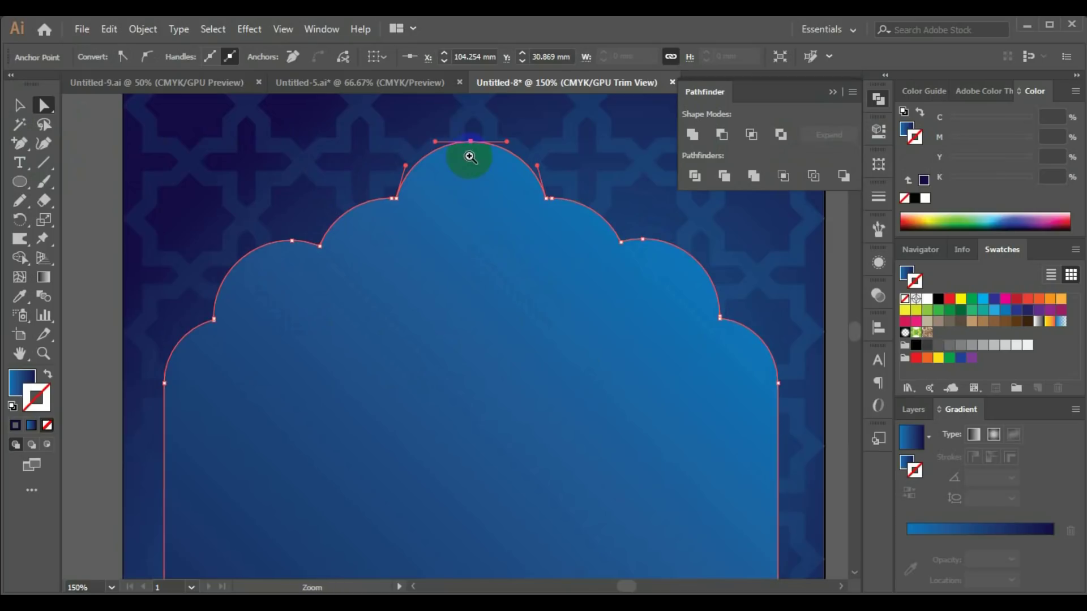
{"action": "left_click", "coordinate": [469, 159]}
{"action": "left_click", "coordinate": [453, 329]}
{"action": "left_click", "coordinate": [487, 351]}
{"action": "left_click", "coordinate": [458, 351]}
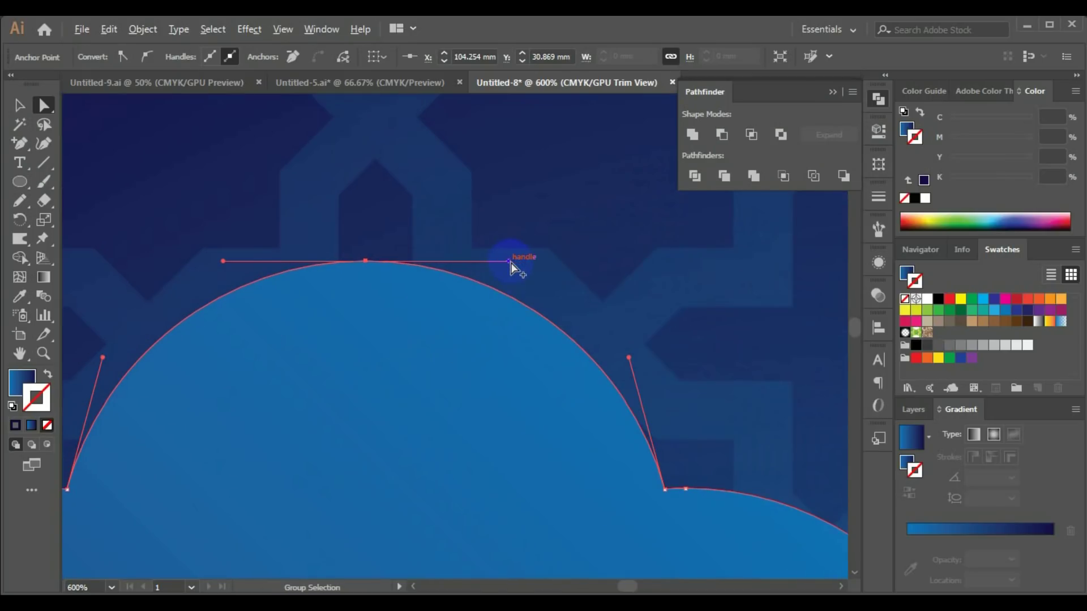
{"action": "mouse_move", "coordinate": [510, 263]}
{"action": "left_mouse_down"}
{"action": "mouse_move", "coordinate": [372, 384]}
{"action": "mouse_move", "coordinate": [365, 407]}
{"action": "left_mouse_up"}
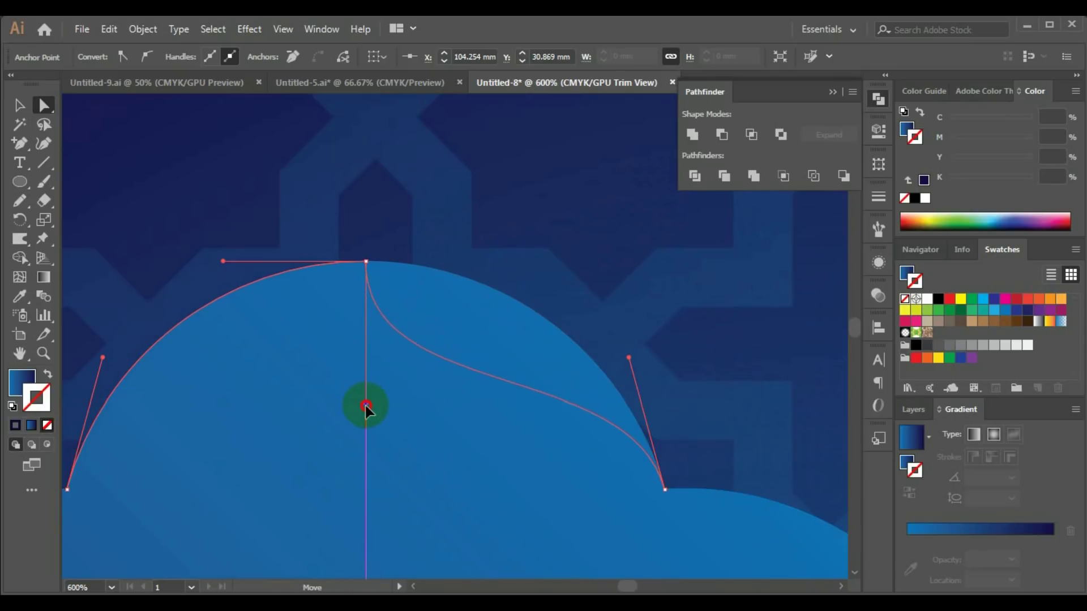
{"action": "left_click_drag", "start_coordinate": [366, 406], "coordinate": [366, 407]}
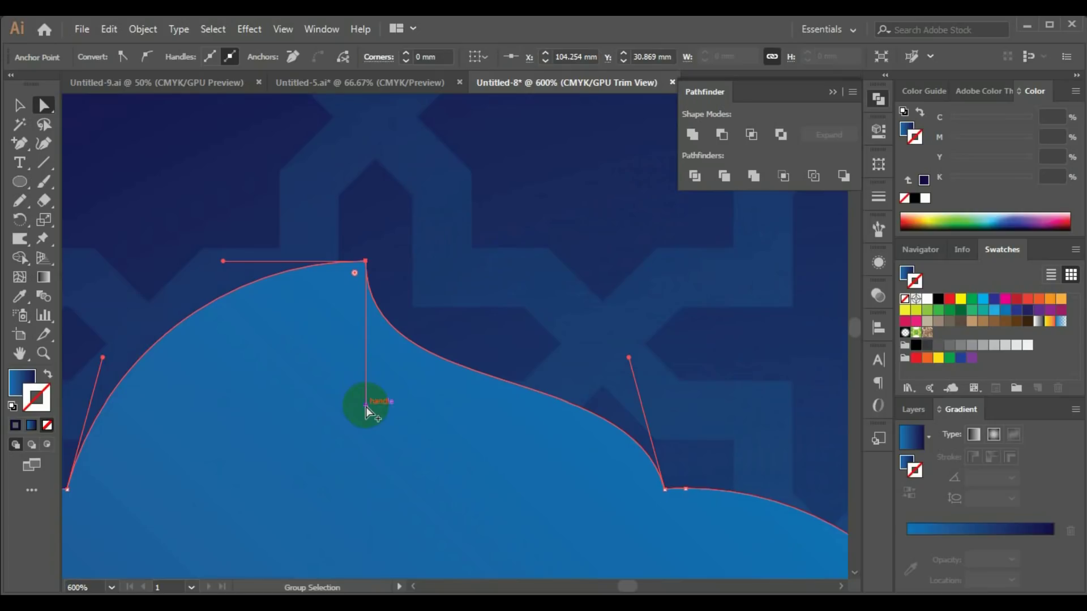
{"action": "left_click_drag", "start_coordinate": [223, 262], "coordinate": [364, 406]}
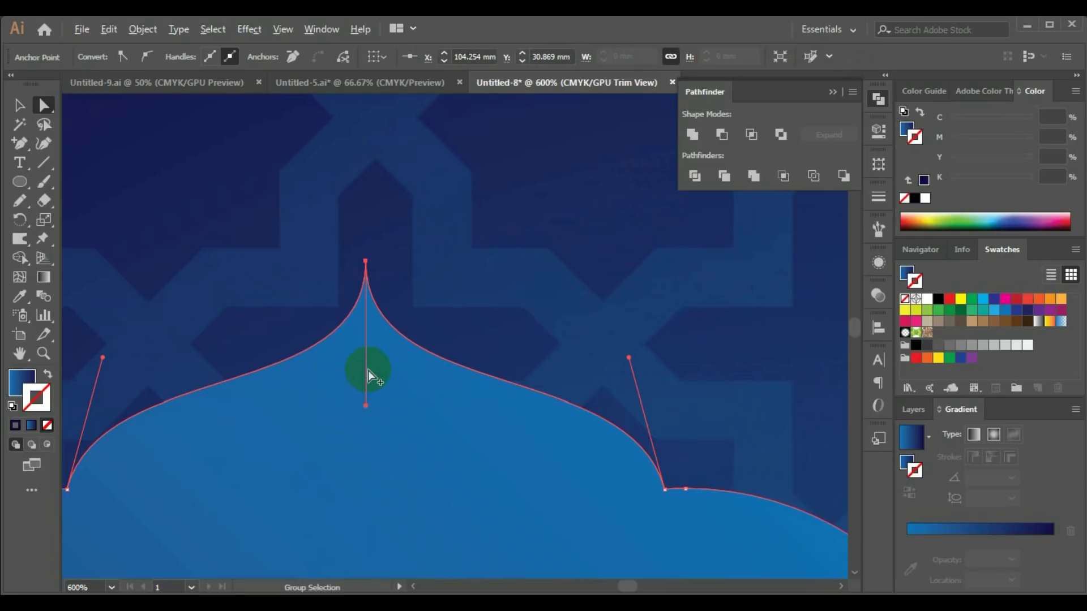
{"action": "scroll", "coordinate": [366, 376], "scroll_direction": "down", "scroll_amount": 4}
{"action": "scroll", "coordinate": [368, 377], "scroll_direction": "down", "scroll_amount": 2}
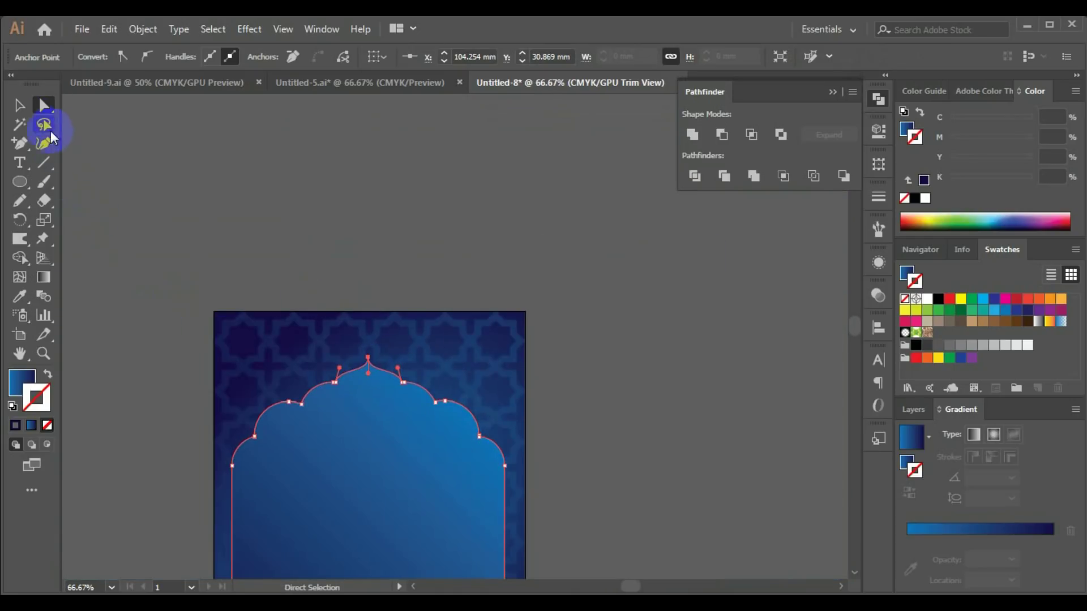
Raise the dome's top anchor about 5.5 mm into a taller point
{"action": "left_click", "coordinate": [19, 106]}
{"action": "left_click", "coordinate": [158, 249]}
{"action": "scroll", "coordinate": [386, 383], "scroll_direction": "up", "scroll_amount": 1}
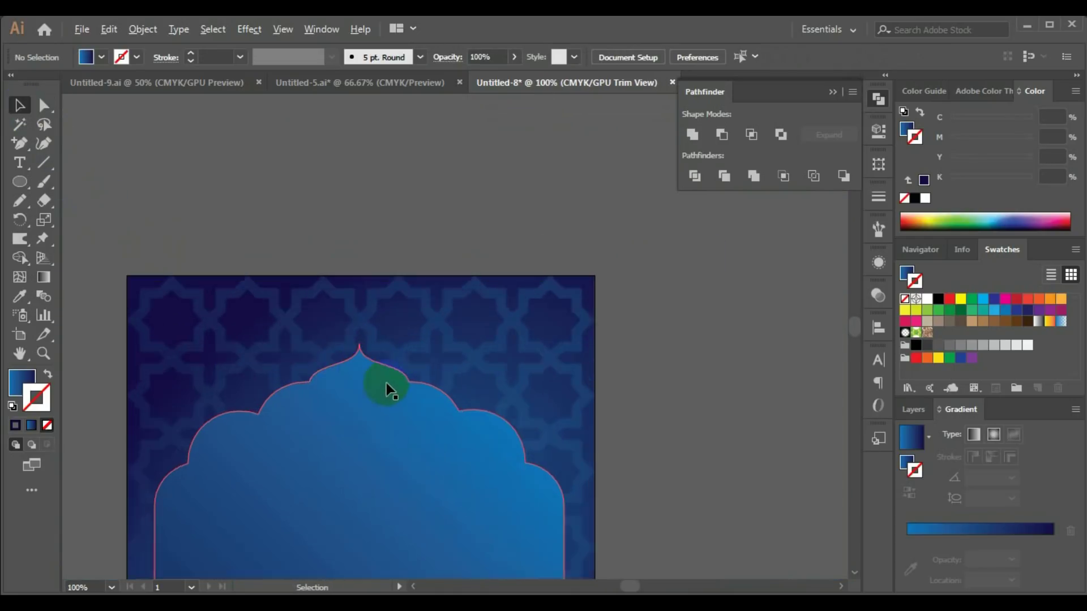
{"action": "scroll", "coordinate": [386, 383], "scroll_direction": "up", "scroll_amount": 2}
{"action": "left_click", "coordinate": [46, 107]}
{"action": "left_click", "coordinate": [350, 352]}
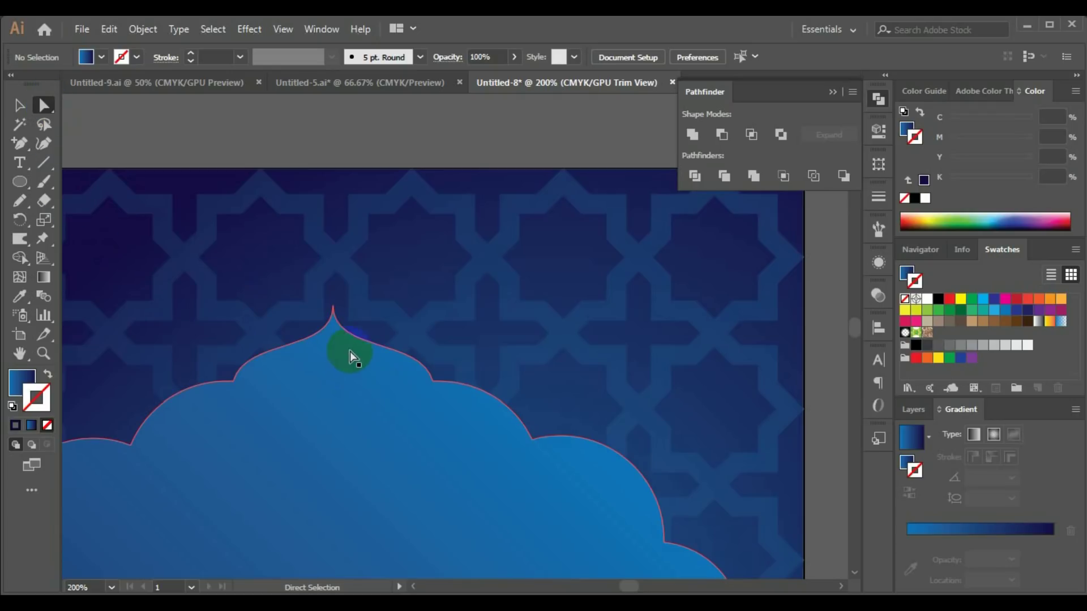
{"action": "left_click", "coordinate": [334, 309]}
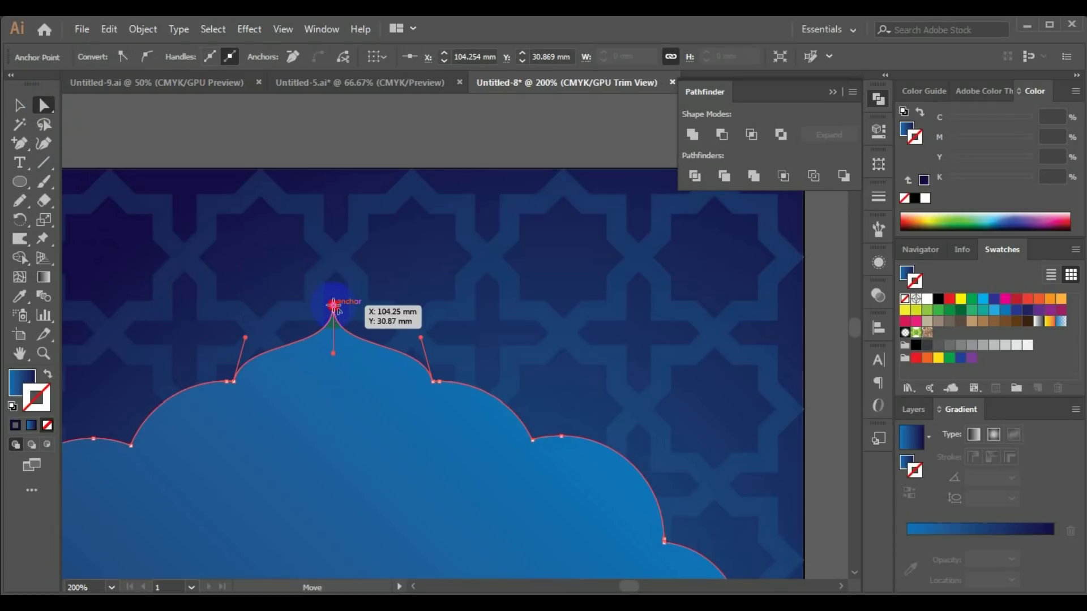
{"action": "left_click_drag", "start_coordinate": [334, 306], "coordinate": [333, 281]}
{"action": "left_click", "coordinate": [375, 119]}
{"action": "scroll", "coordinate": [299, 256], "scroll_direction": "down", "scroll_amount": 3}
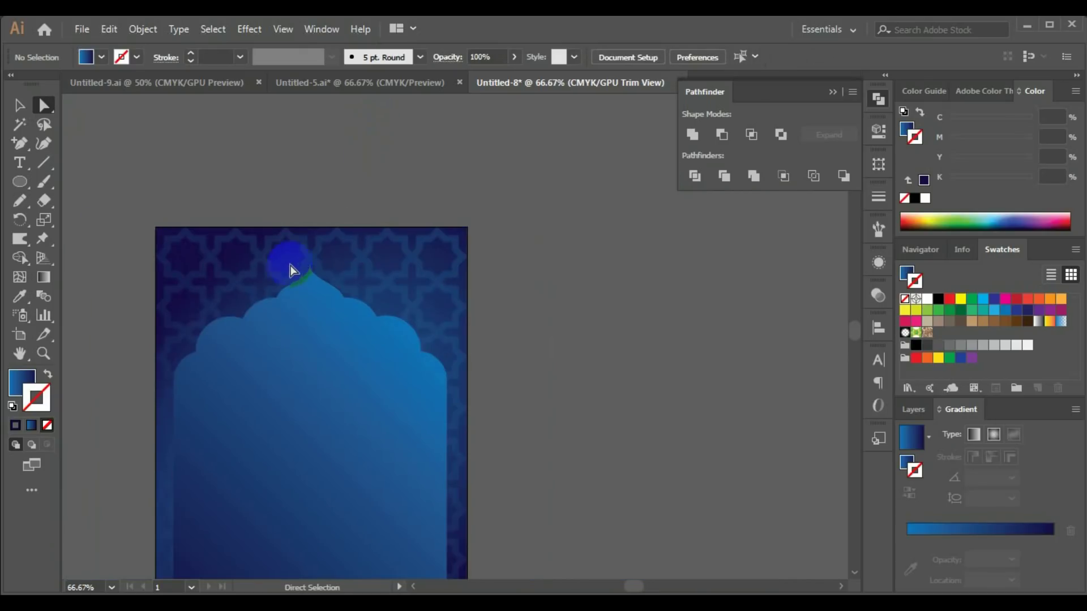
{"action": "scroll", "coordinate": [129, 390], "scroll_direction": "down", "scroll_amount": 3}
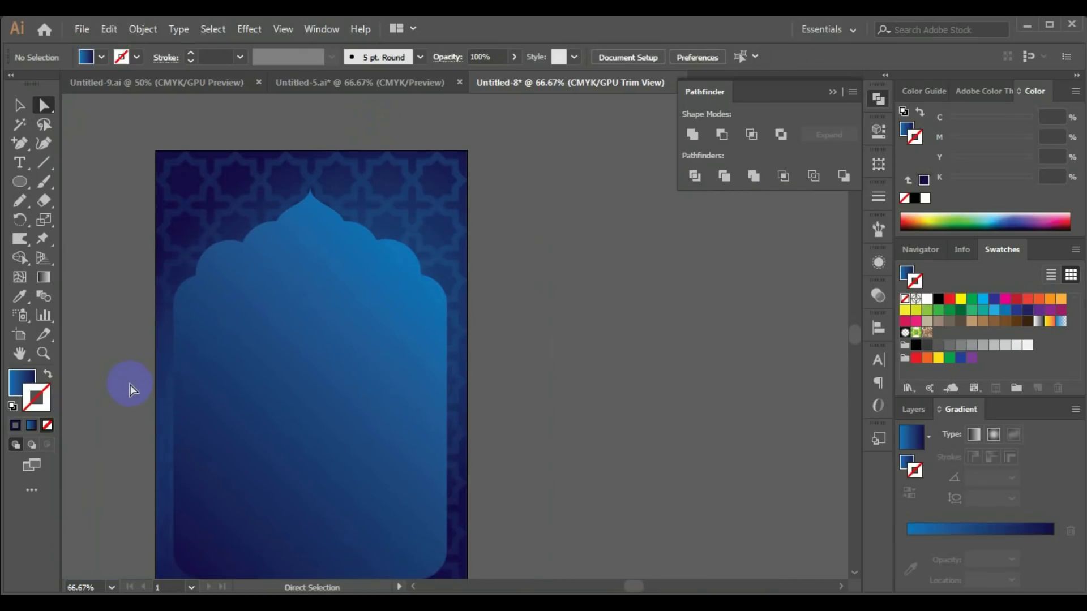
Give the arch no fill and a white 12 pt outline
{"action": "left_click", "coordinate": [213, 258]}
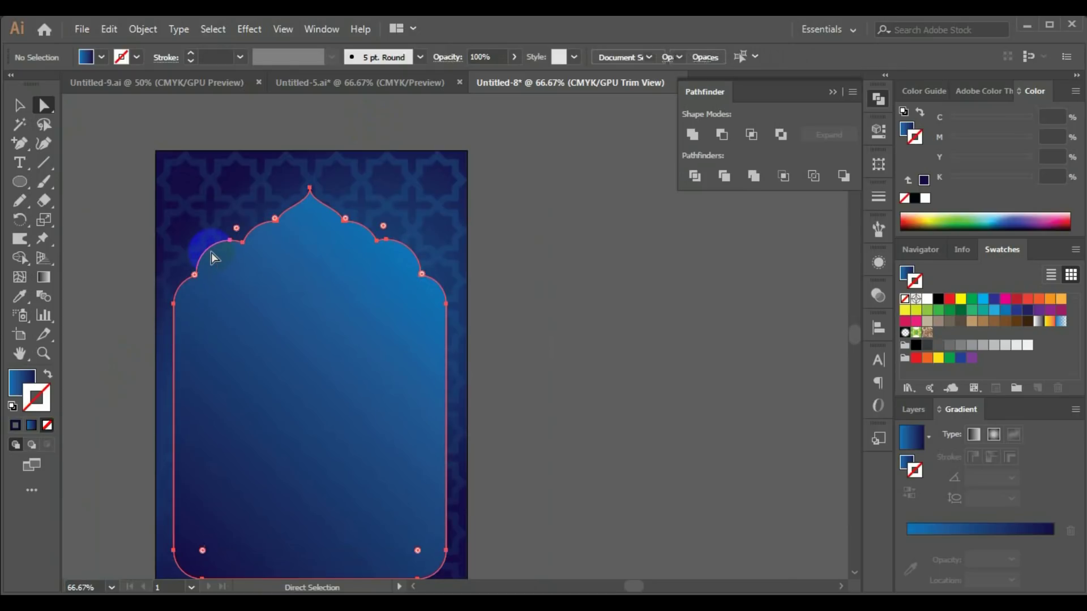
{"action": "left_click", "coordinate": [101, 57]}
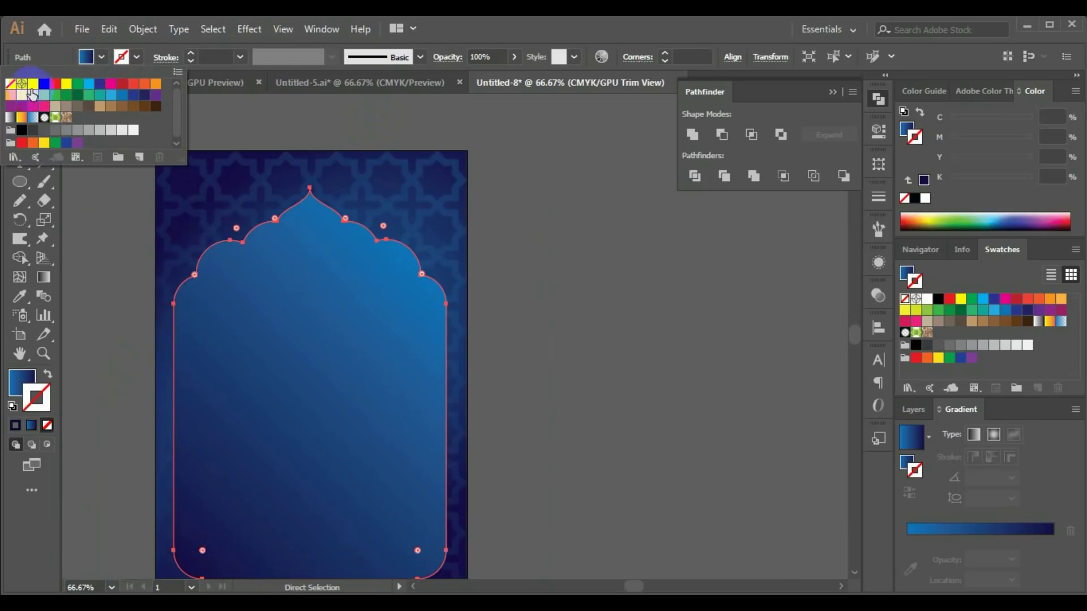
{"action": "left_click", "coordinate": [10, 84]}
{"action": "left_click", "coordinate": [135, 56]}
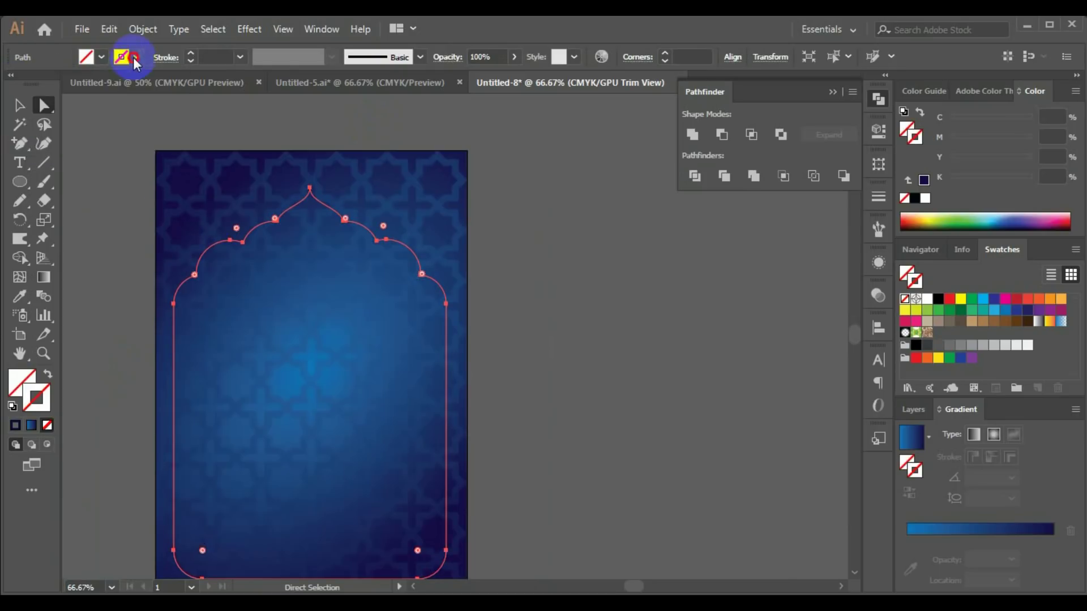
{"action": "left_click", "coordinate": [134, 58]}
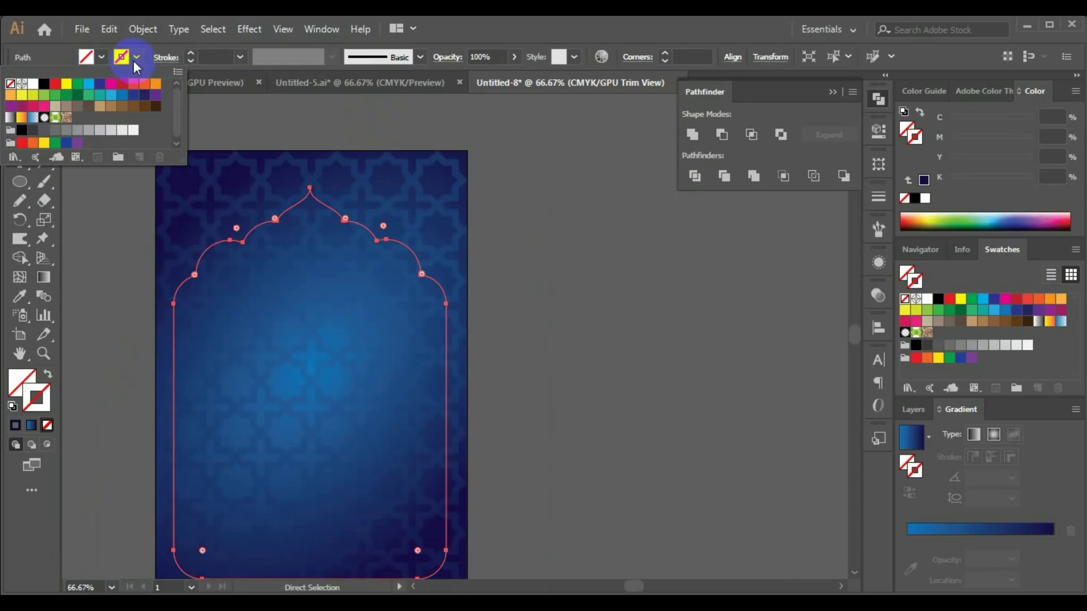
{"action": "left_click", "coordinate": [33, 84]}
{"action": "left_click", "coordinate": [191, 54]}
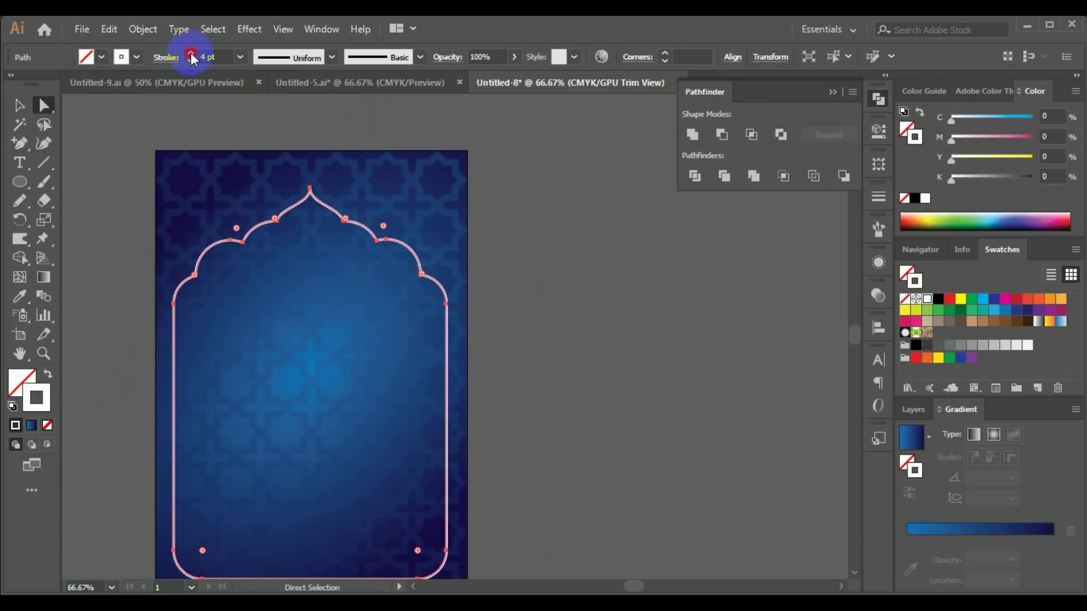
{"action": "left_click", "coordinate": [191, 52]}
{"action": "left_click", "coordinate": [192, 52]}
{"action": "left_click", "coordinate": [191, 53]}
{"action": "left_click", "coordinate": [192, 53]}
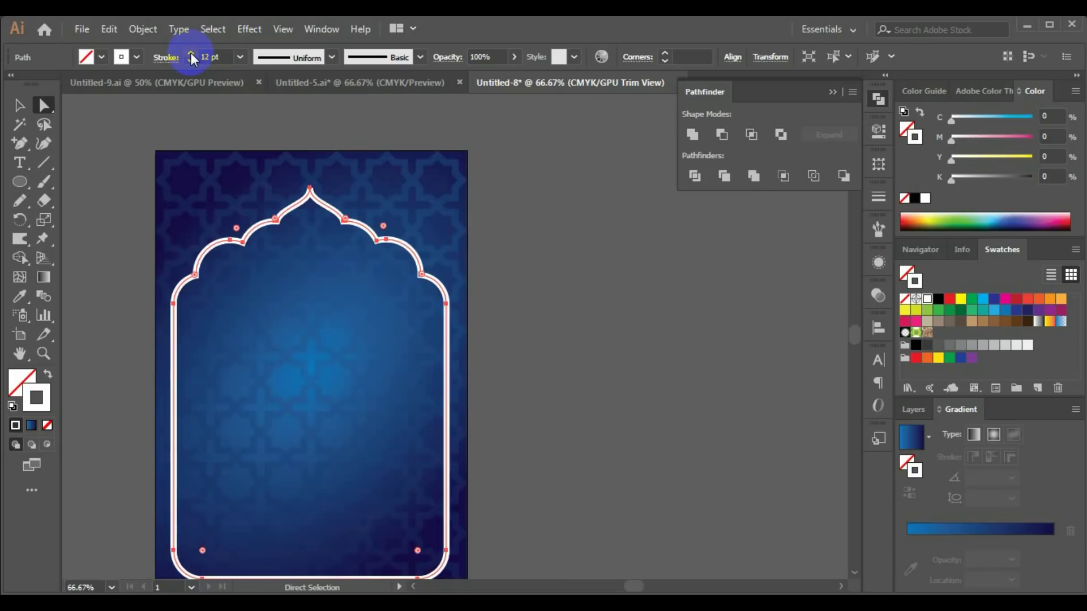
{"action": "left_click", "coordinate": [192, 52]}
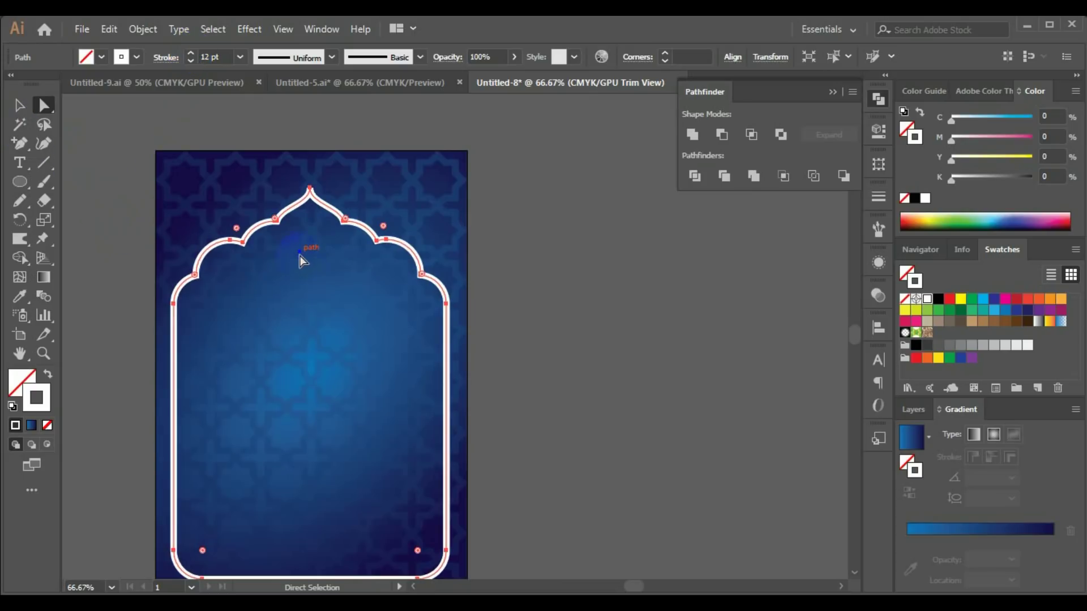
Set the outline to rounded joins and zoom out to show the whole artboard
{"action": "scroll", "coordinate": [310, 215], "scroll_direction": "up", "scroll_amount": 2}
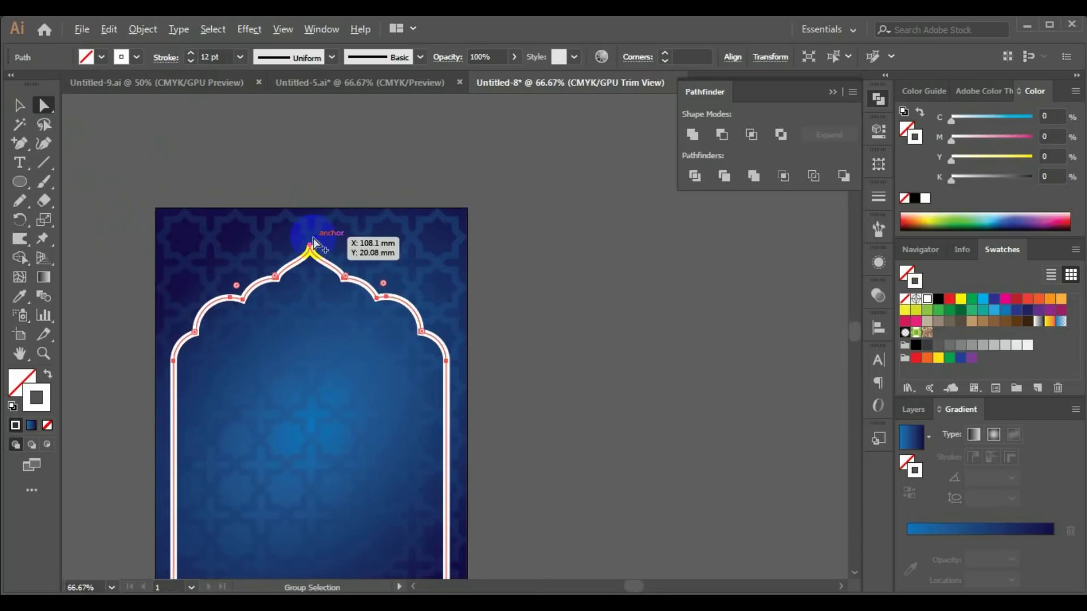
{"action": "scroll", "coordinate": [313, 243], "scroll_direction": "up", "scroll_amount": 5}
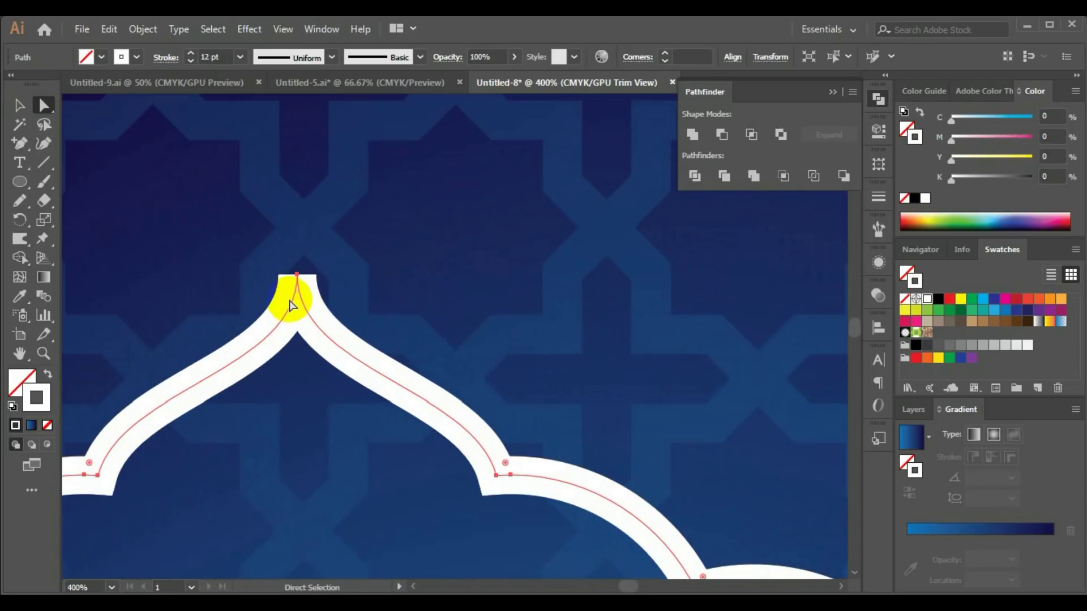
{"action": "left_click", "coordinate": [160, 57]}
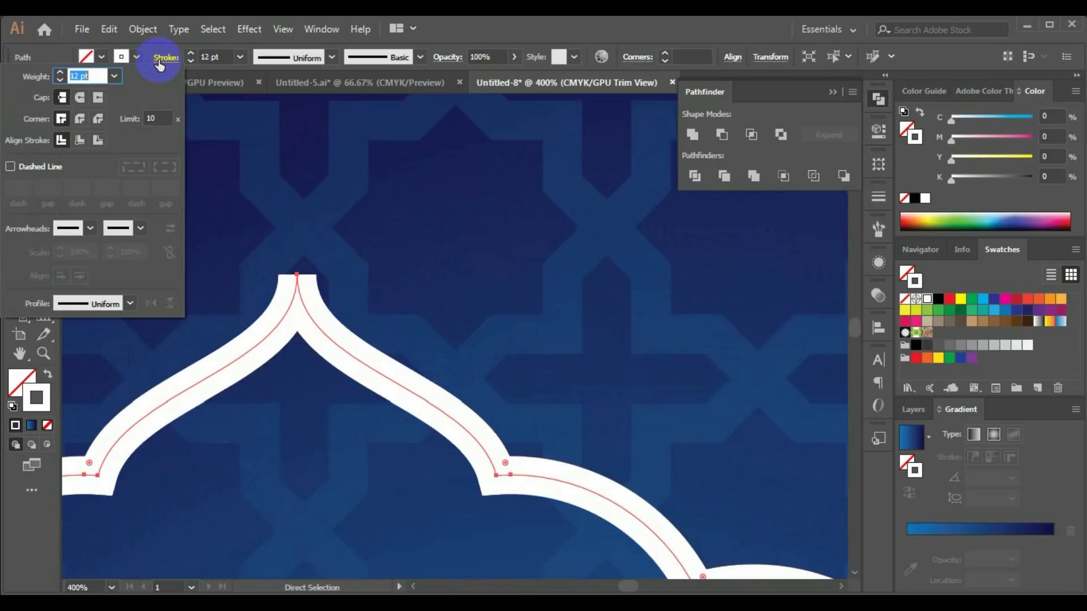
{"action": "left_click", "coordinate": [77, 120]}
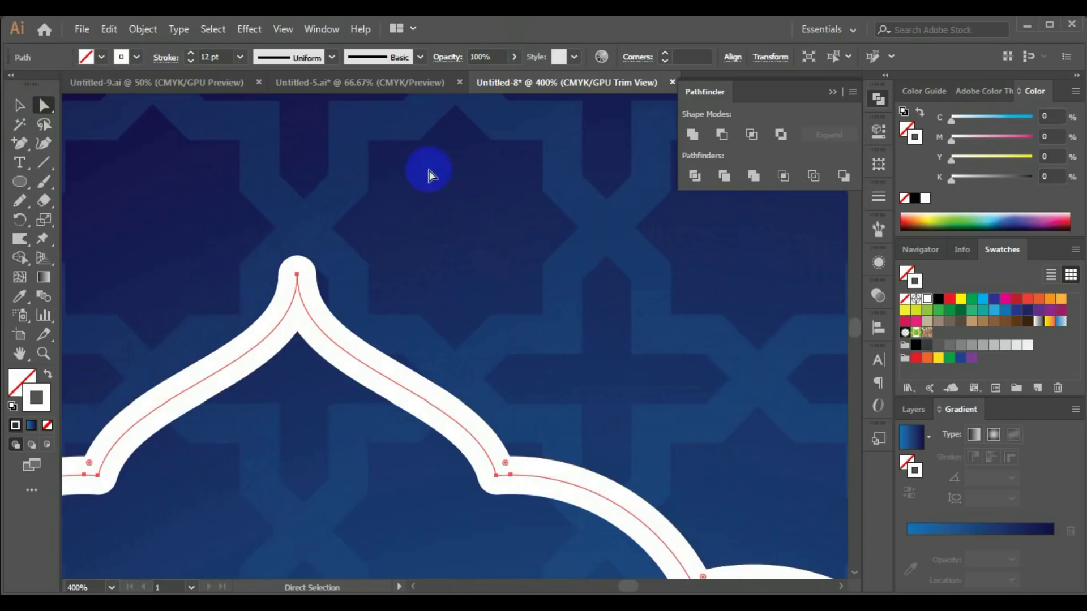
{"action": "scroll", "coordinate": [372, 269], "scroll_direction": "down", "scroll_amount": 3}
{"action": "scroll", "coordinate": [373, 270], "scroll_direction": "down", "scroll_amount": 2}
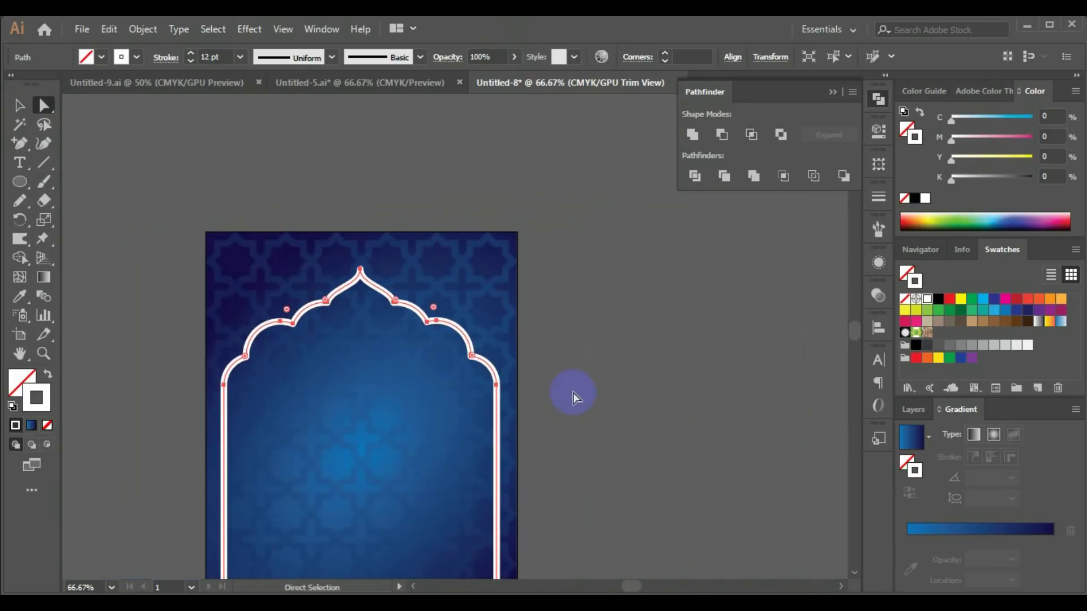
{"action": "scroll", "coordinate": [628, 308], "scroll_direction": "down", "scroll_amount": 3}
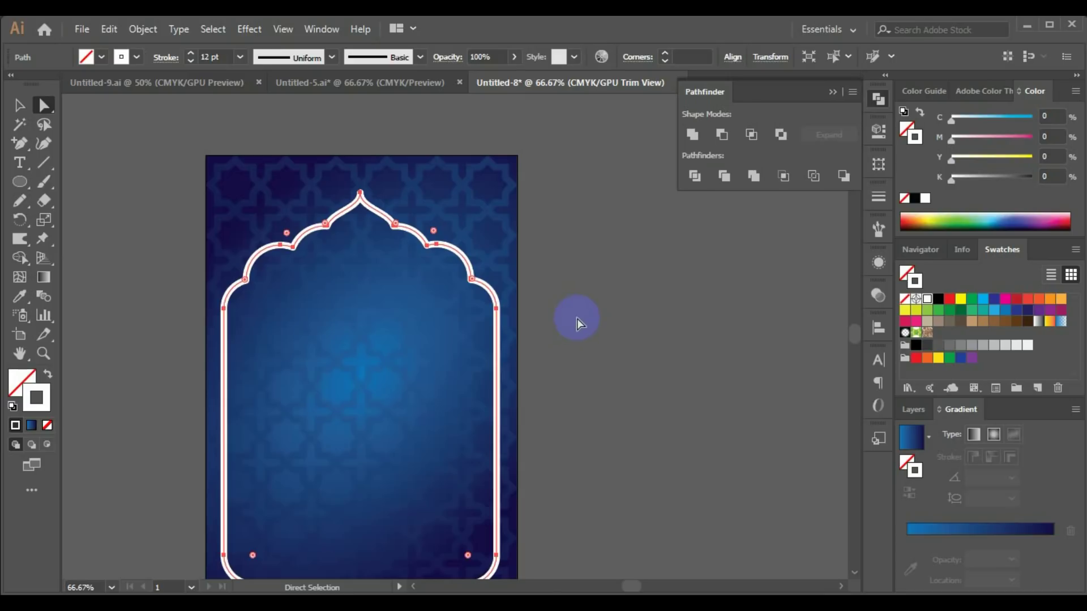
{"action": "scroll", "coordinate": [569, 316], "scroll_direction": "down", "scroll_amount": 1}
{"action": "scroll", "coordinate": [566, 316], "scroll_direction": "down", "scroll_amount": 1}
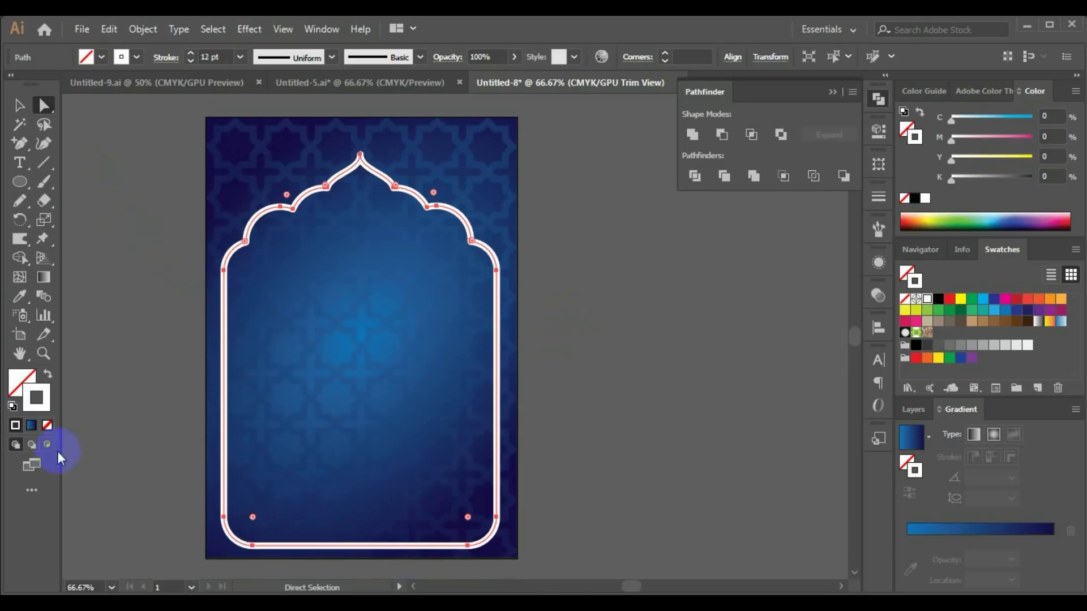
Fill the arch frame with the blue gradient and make it radial
{"action": "left_click", "coordinate": [19, 105]}
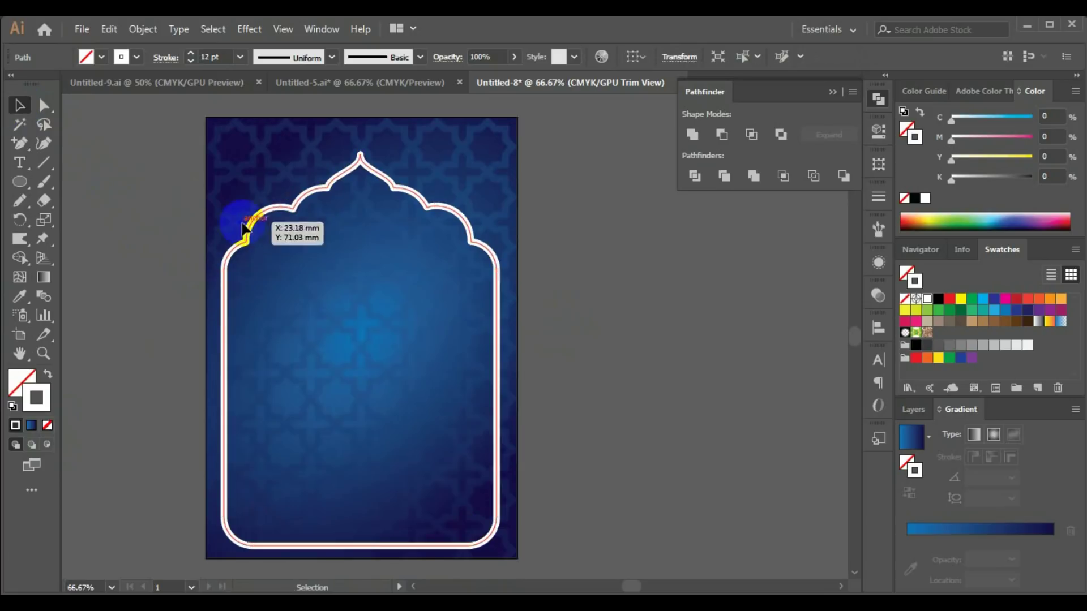
{"action": "left_click", "coordinate": [294, 212]}
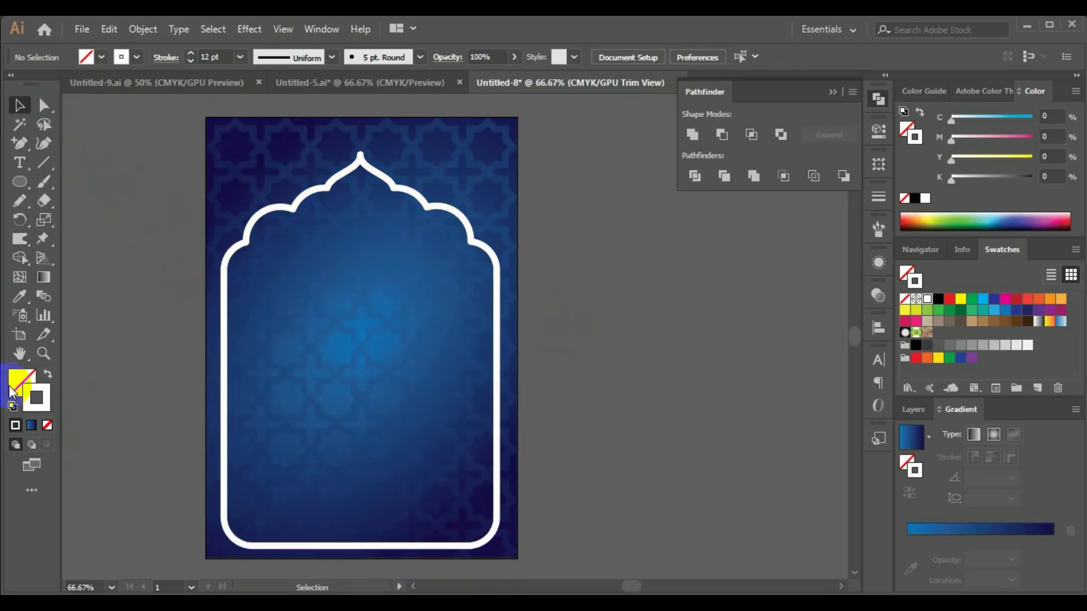
{"action": "key", "text": "shift+x"}
{"action": "left_click", "coordinate": [47, 426]}
{"action": "left_click", "coordinate": [32, 425]}
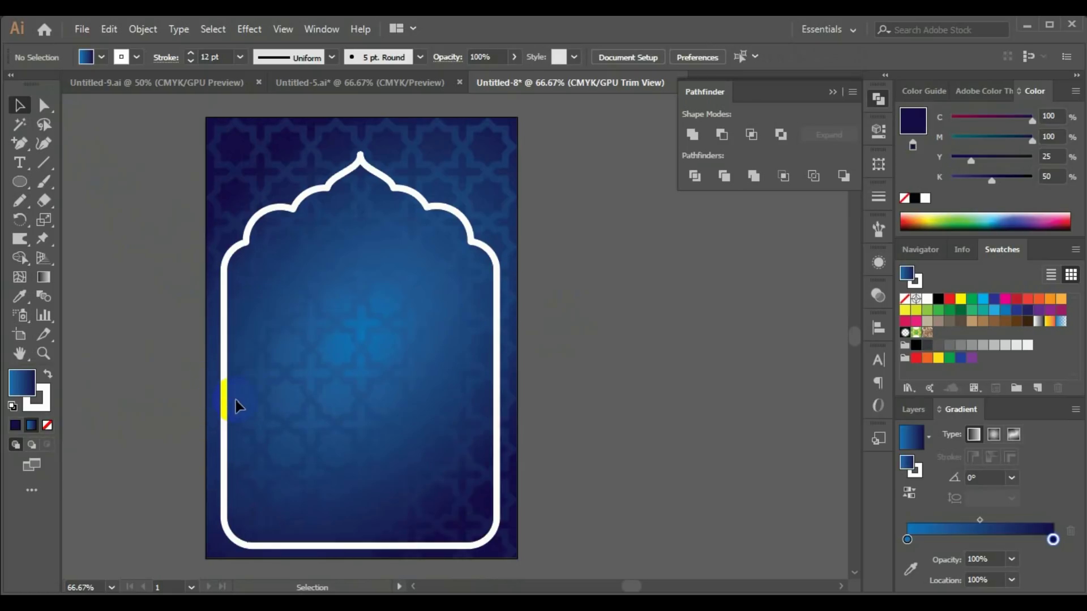
{"action": "left_click", "coordinate": [222, 395]}
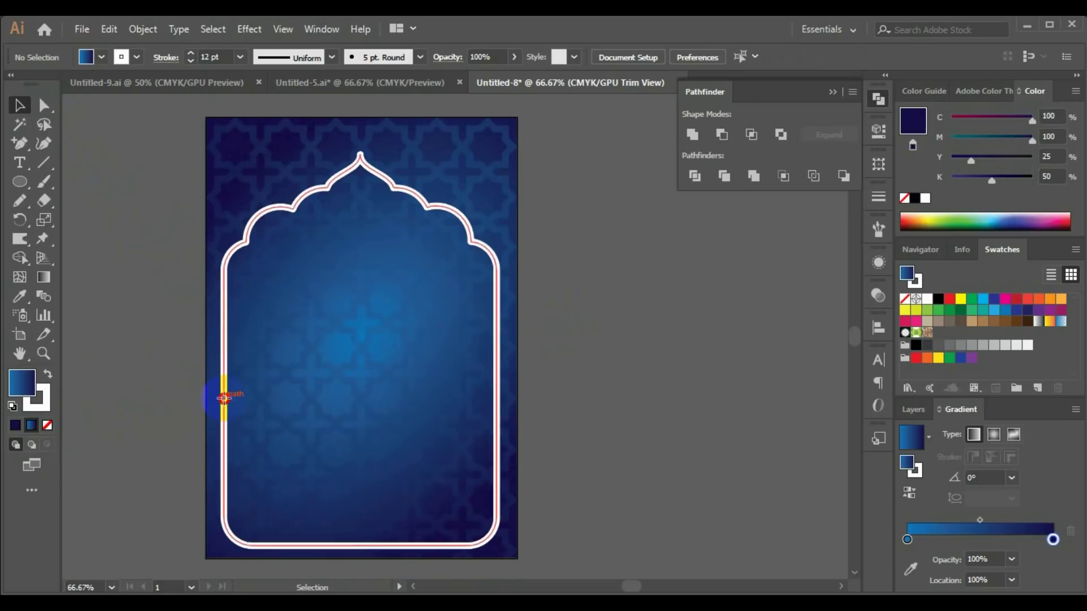
{"action": "left_click", "coordinate": [32, 426]}
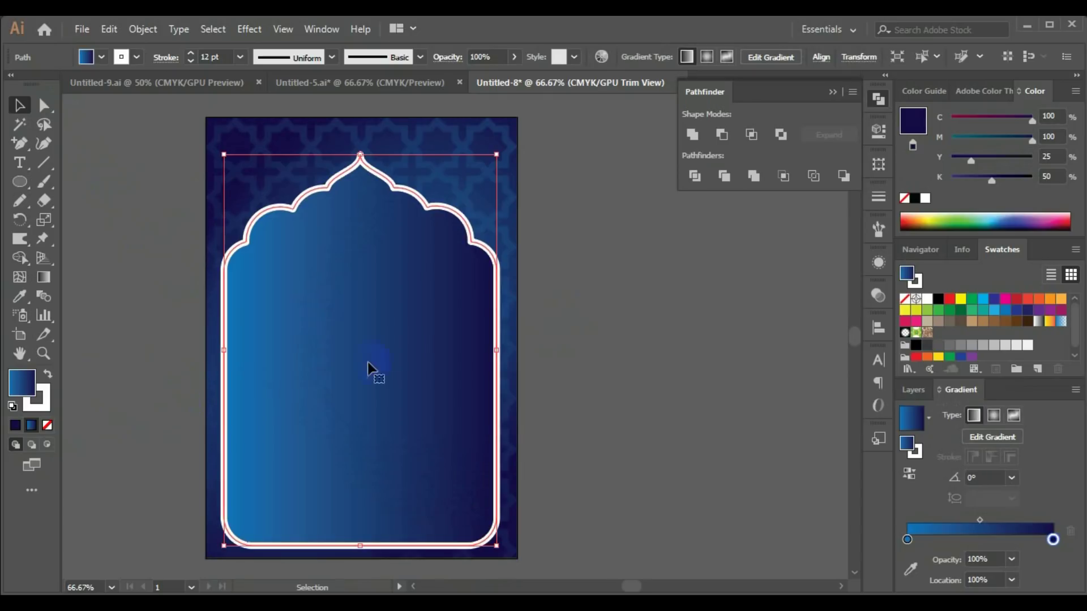
{"action": "left_click", "coordinate": [993, 416]}
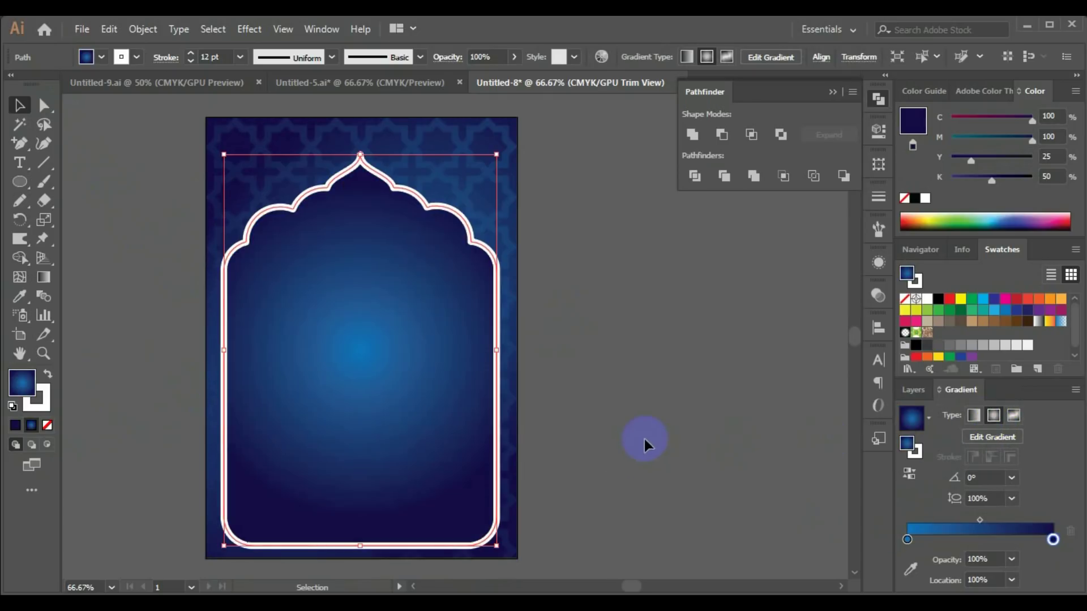
{"action": "left_click", "coordinate": [644, 444]}
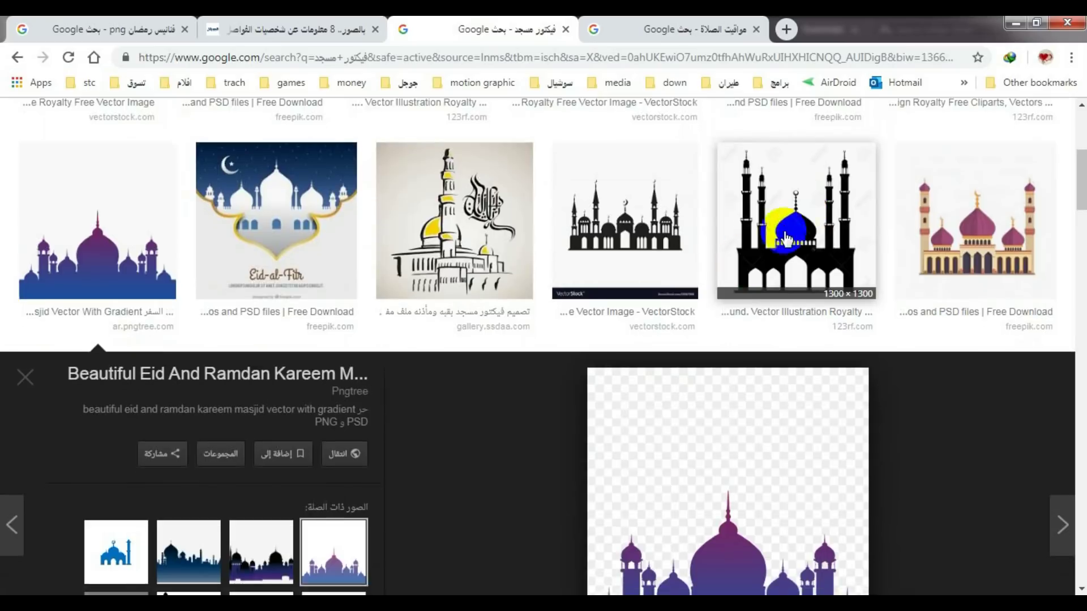
Browse the mosque vector image results and drag the saved mosque PNG into the poster
{"action": "scroll", "coordinate": [708, 359], "scroll_direction": "down", "scroll_amount": 4}
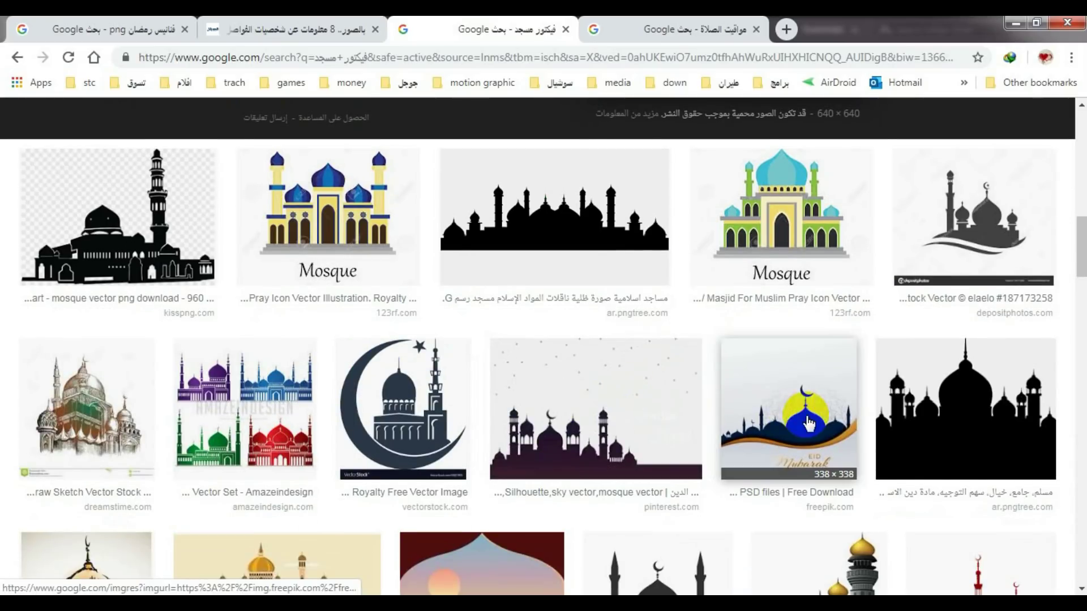
{"action": "scroll", "coordinate": [592, 443], "scroll_direction": "up", "scroll_amount": 3}
{"action": "scroll", "coordinate": [623, 425], "scroll_direction": "up", "scroll_amount": 2}
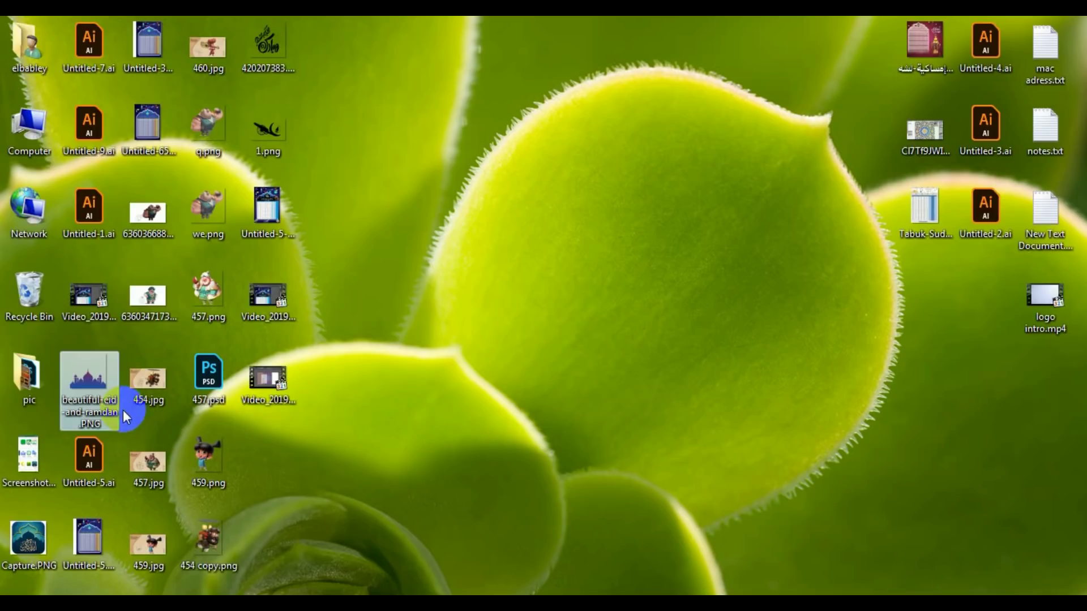
{"action": "left_click_drag", "start_coordinate": [100, 384], "coordinate": [423, 433]}
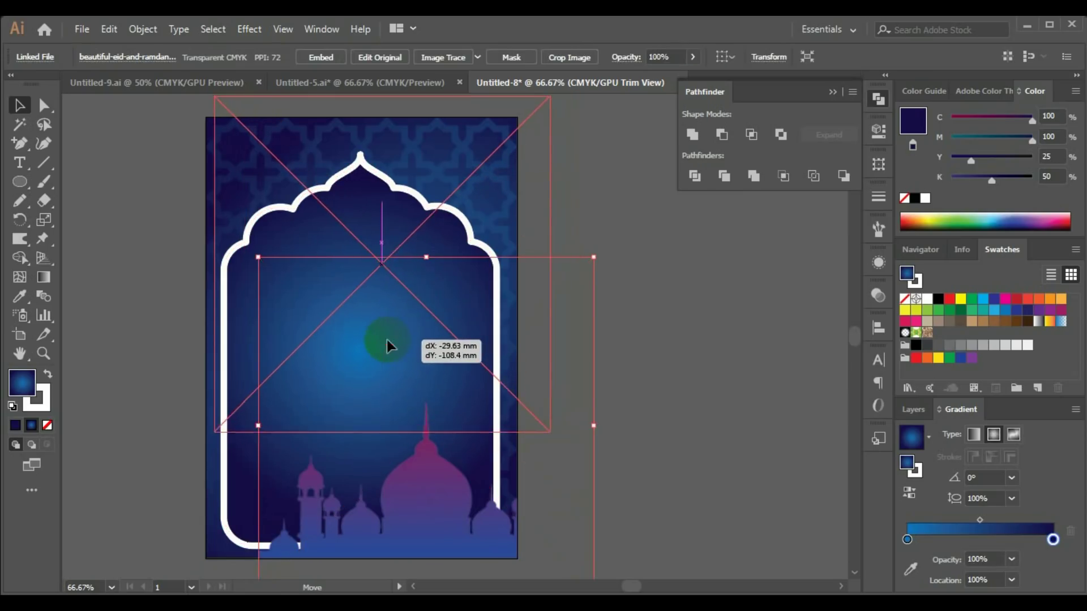
Trace the mosque image with the Sketched Art preset, expand it, and position it in the arch
{"action": "left_click_drag", "start_coordinate": [429, 495], "coordinate": [385, 333]}
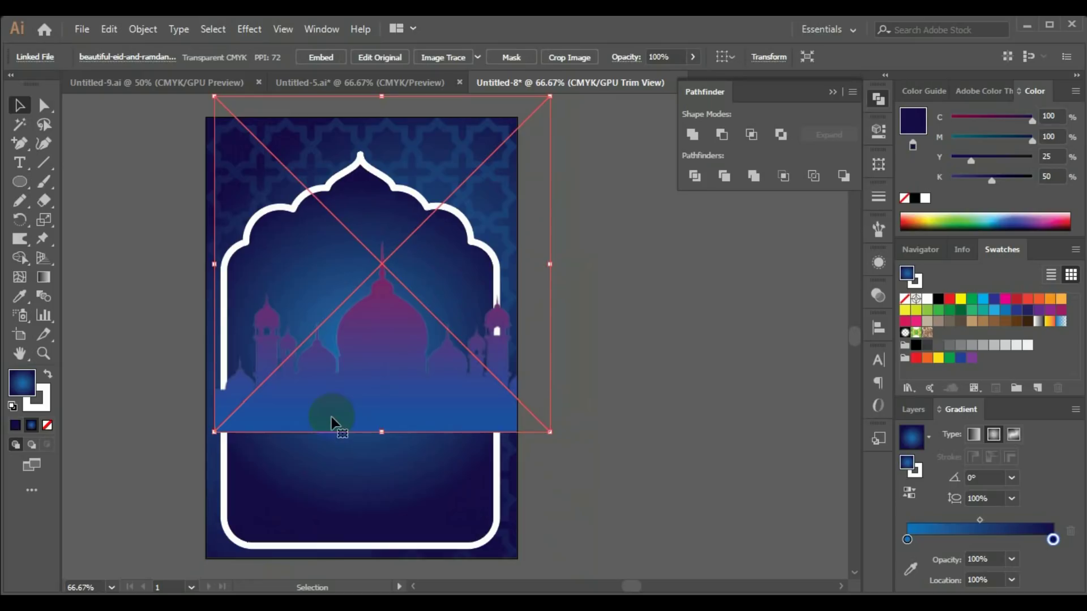
{"action": "left_click", "coordinate": [478, 57]}
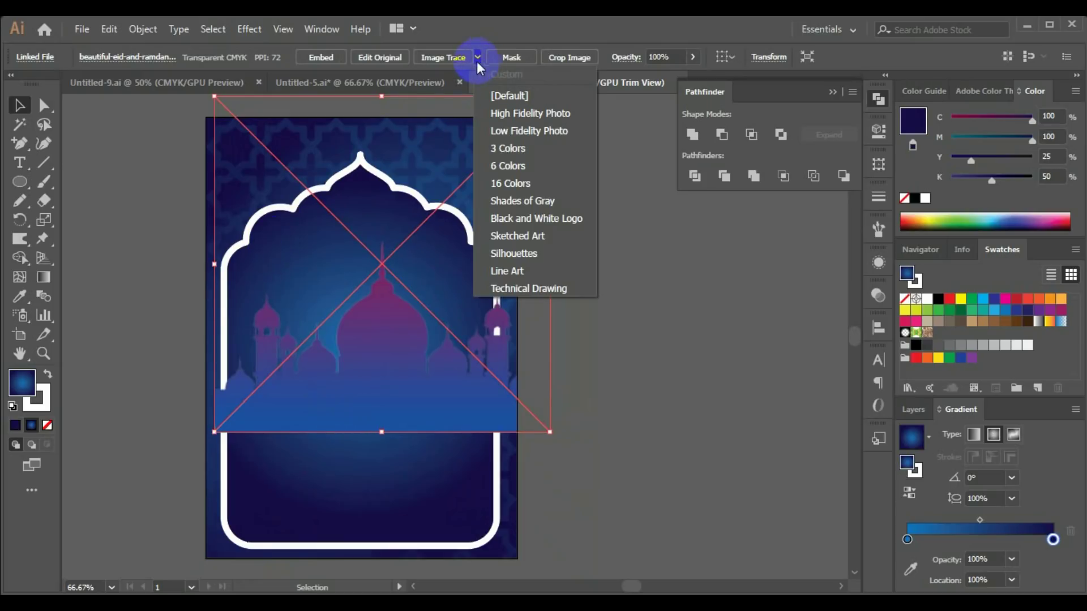
{"action": "left_click", "coordinate": [530, 240]}
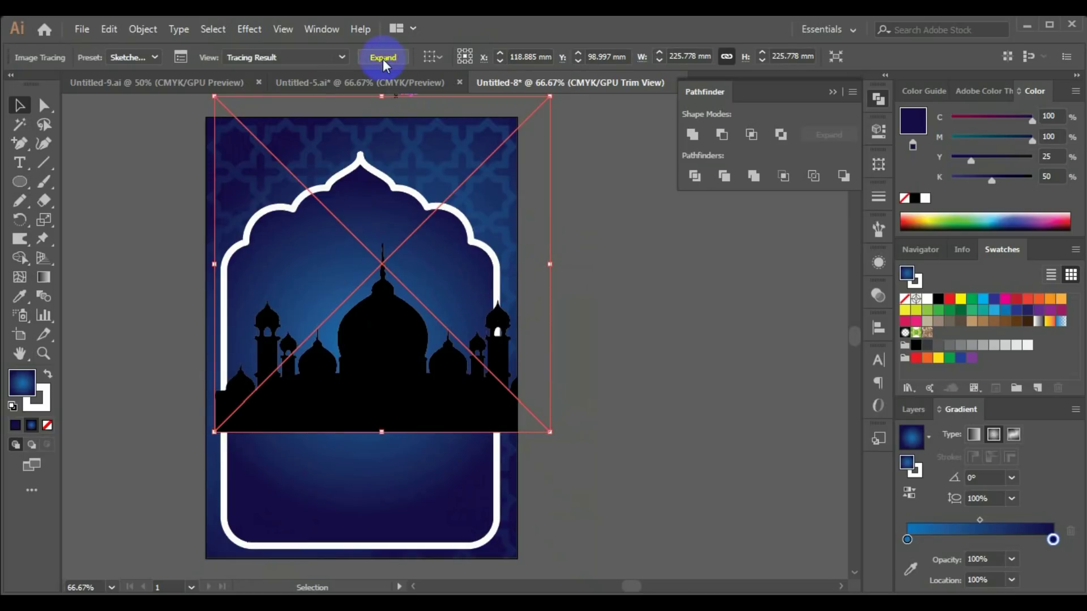
{"action": "left_click", "coordinate": [383, 59]}
{"action": "mouse_move", "coordinate": [372, 405]}
{"action": "left_mouse_down"}
{"action": "mouse_move", "coordinate": [278, 418]}
{"action": "mouse_move", "coordinate": [365, 434]}
{"action": "mouse_move", "coordinate": [315, 419]}
{"action": "mouse_move", "coordinate": [319, 433]}
{"action": "left_mouse_up"}
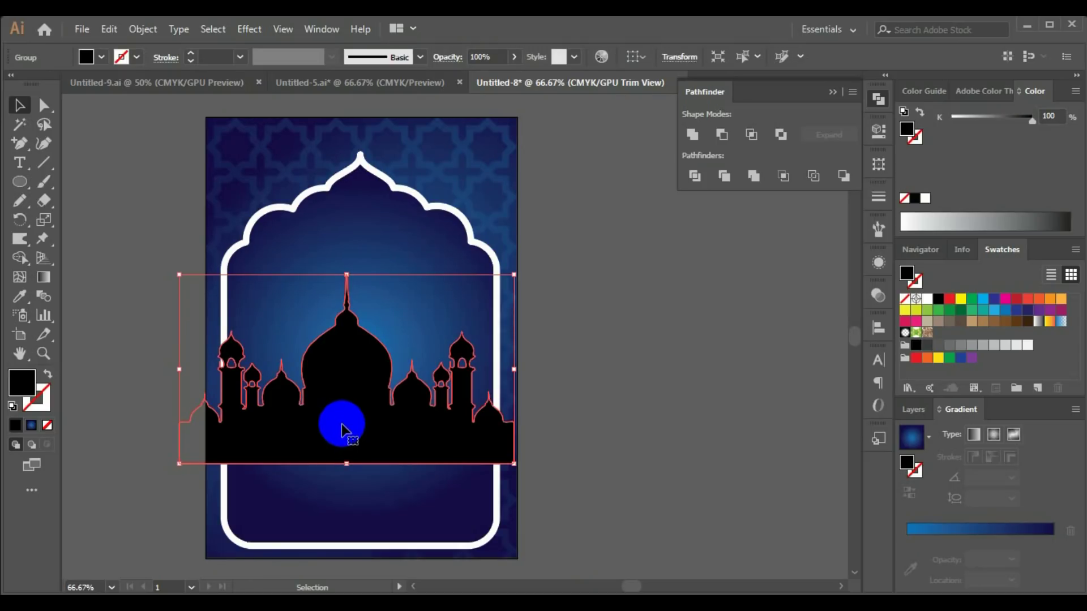
Cut the silhouette and paste it inside the arch using Draw Inside
{"action": "key", "text": "Delete"}
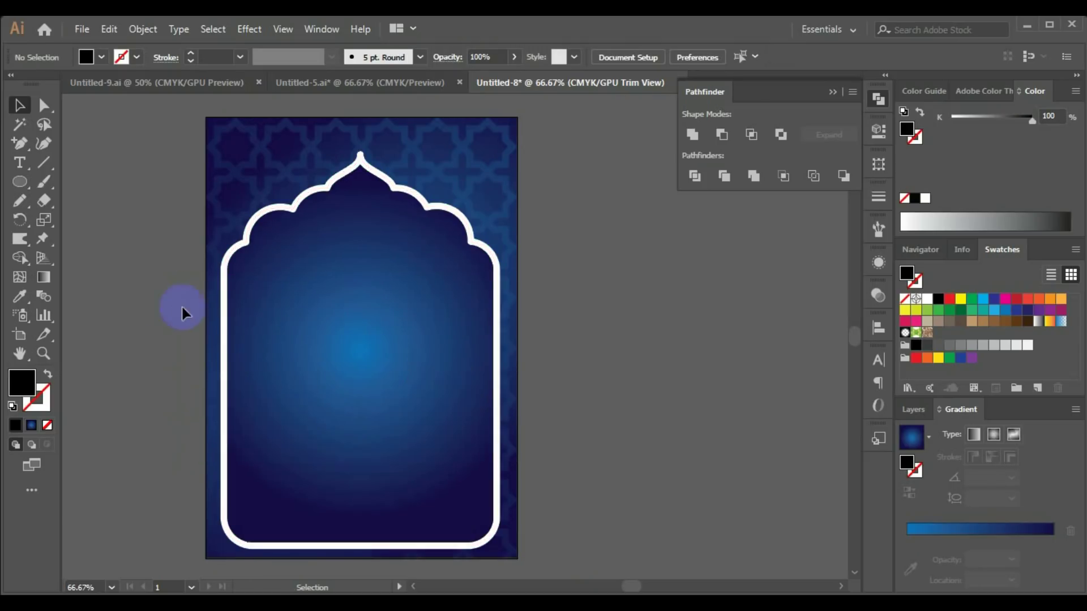
{"action": "left_click", "coordinate": [299, 209]}
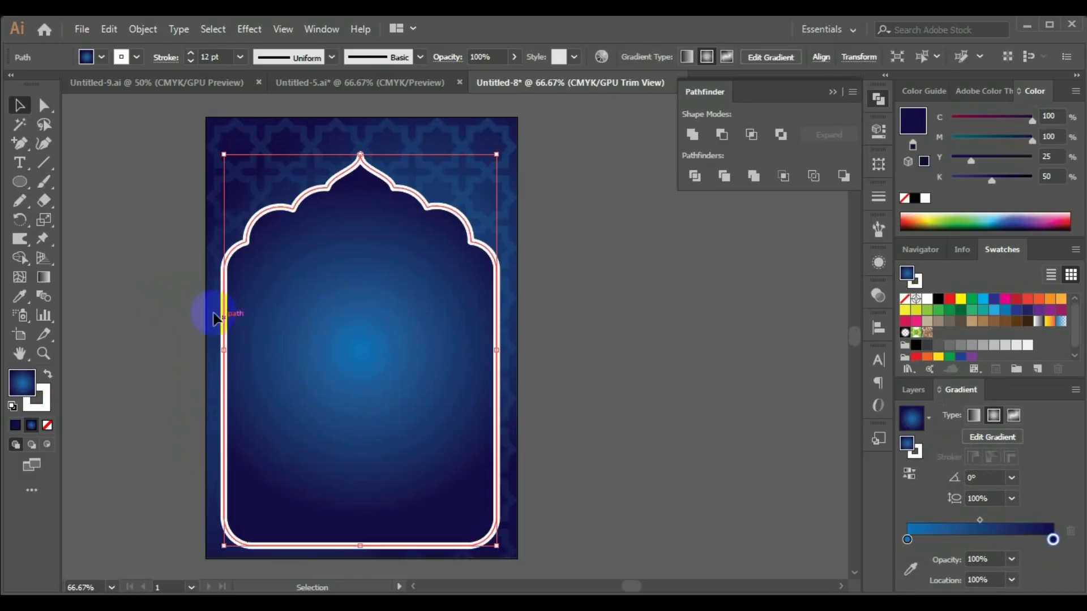
{"action": "left_click", "coordinate": [47, 445]}
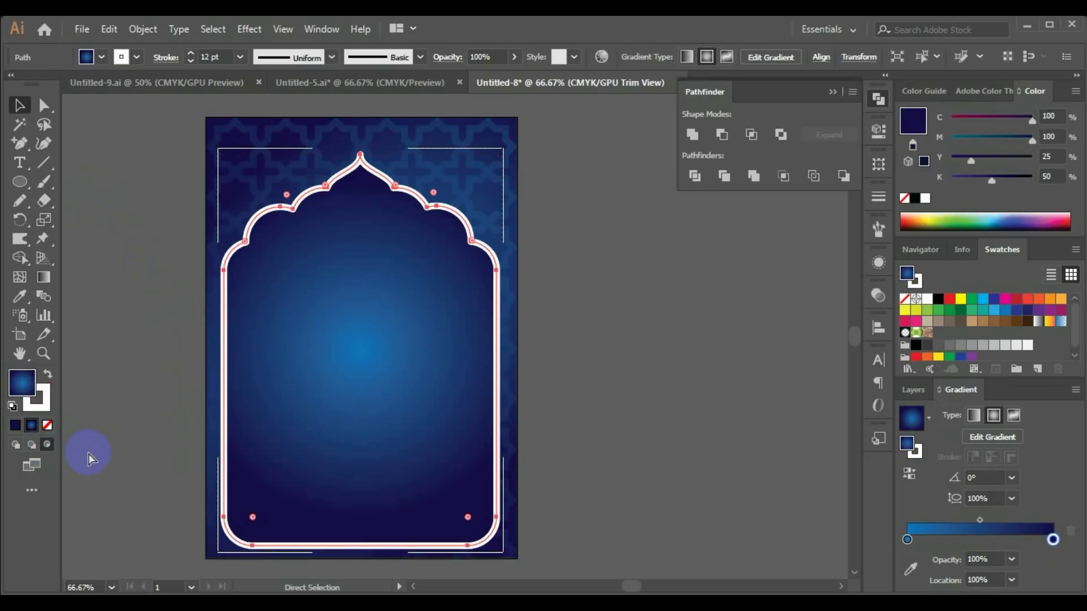
{"action": "key", "text": "ctrl+v"}
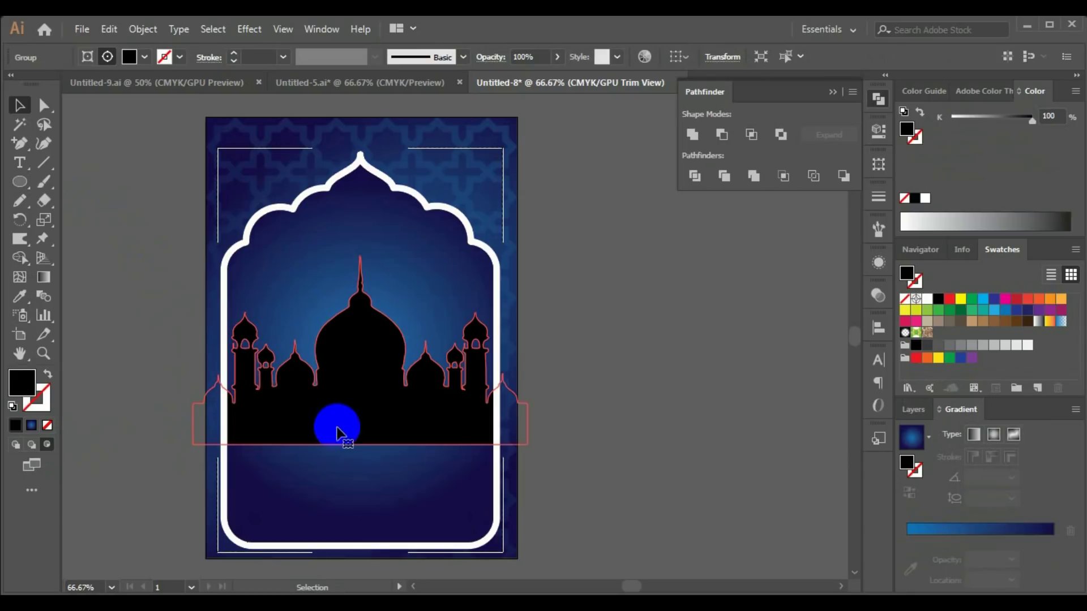
Scale and move the clipped silhouette up to span the arch top, then return to Draw Normal
{"action": "left_click_drag", "start_coordinate": [339, 432], "coordinate": [348, 321]}
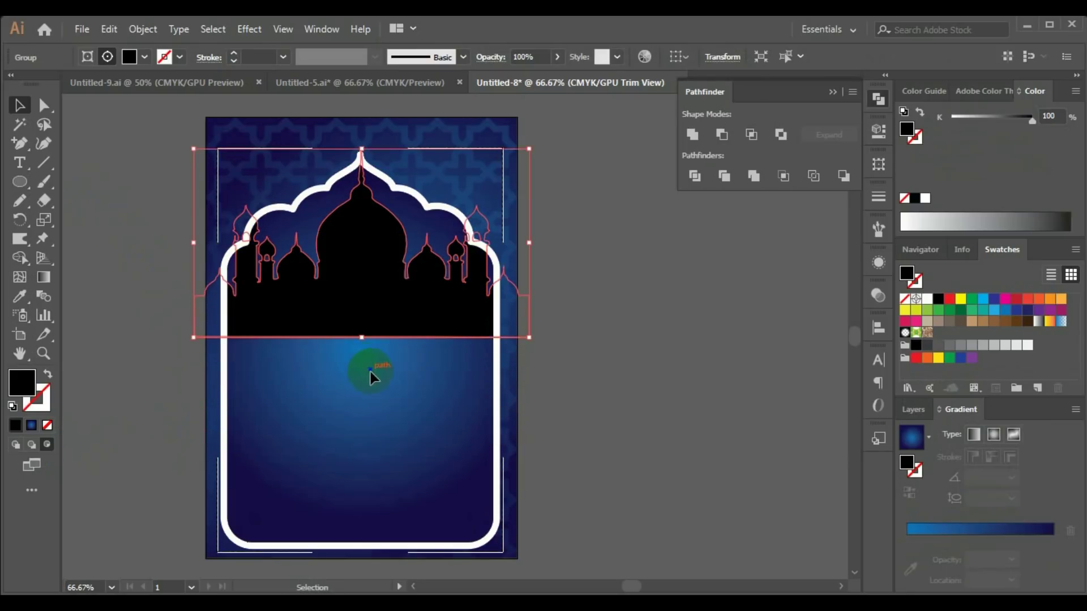
{"action": "left_click_drag", "start_coordinate": [529, 338], "coordinate": [463, 300]}
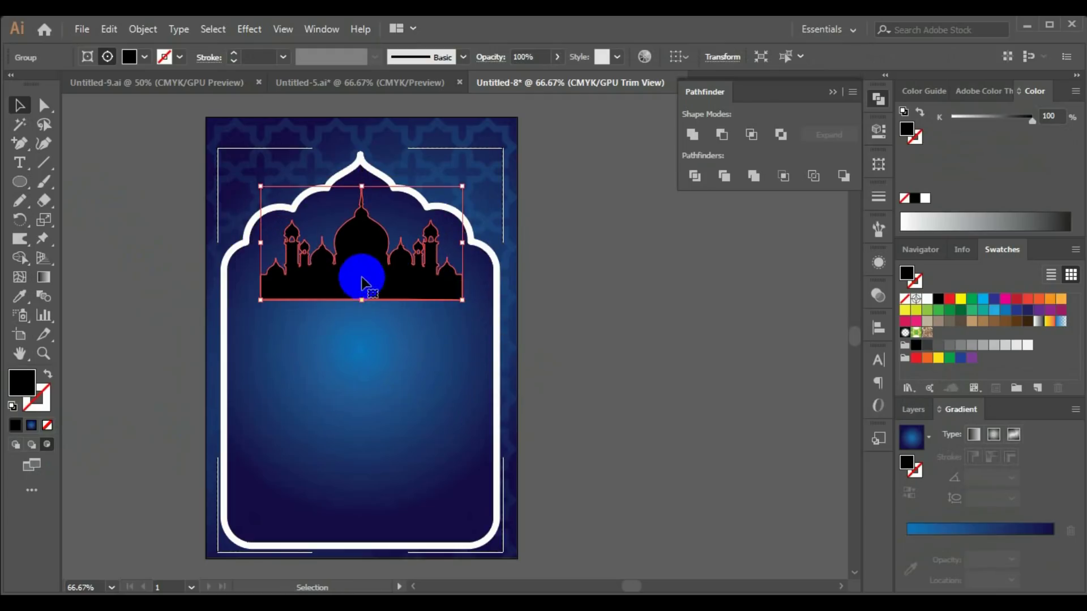
{"action": "left_click_drag", "start_coordinate": [362, 276], "coordinate": [361, 228]}
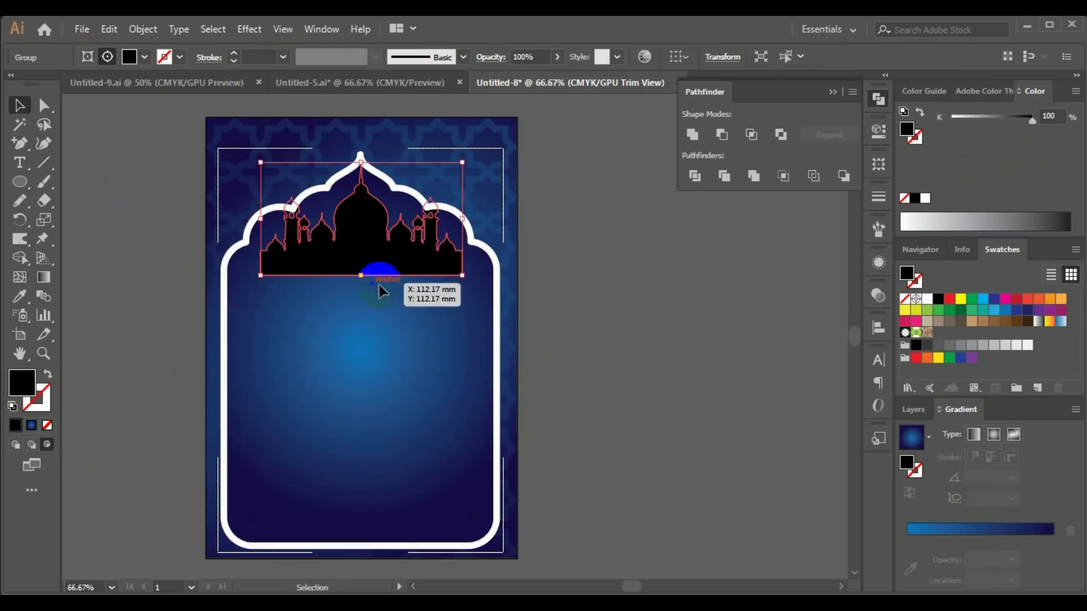
{"action": "left_click_drag", "start_coordinate": [463, 219], "coordinate": [496, 220]}
{"action": "left_click", "coordinate": [624, 348]}
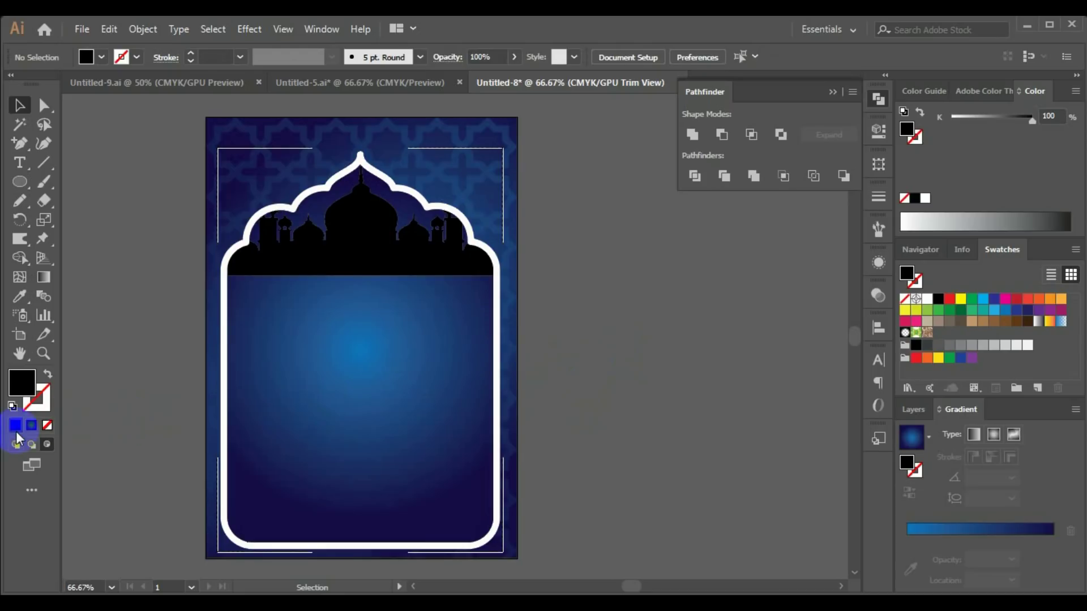
{"action": "left_click", "coordinate": [234, 250]}
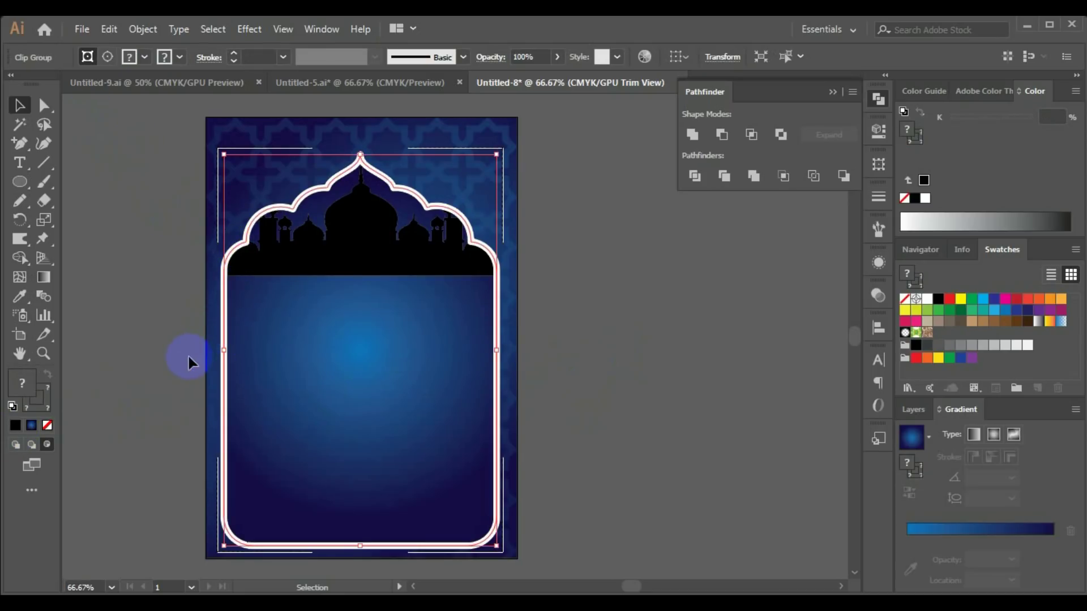
{"action": "left_click", "coordinate": [151, 385]}
Open the Ramadan 2019 prayer timetables page and choose Saudi Arabia
{"action": "key", "text": "m"}
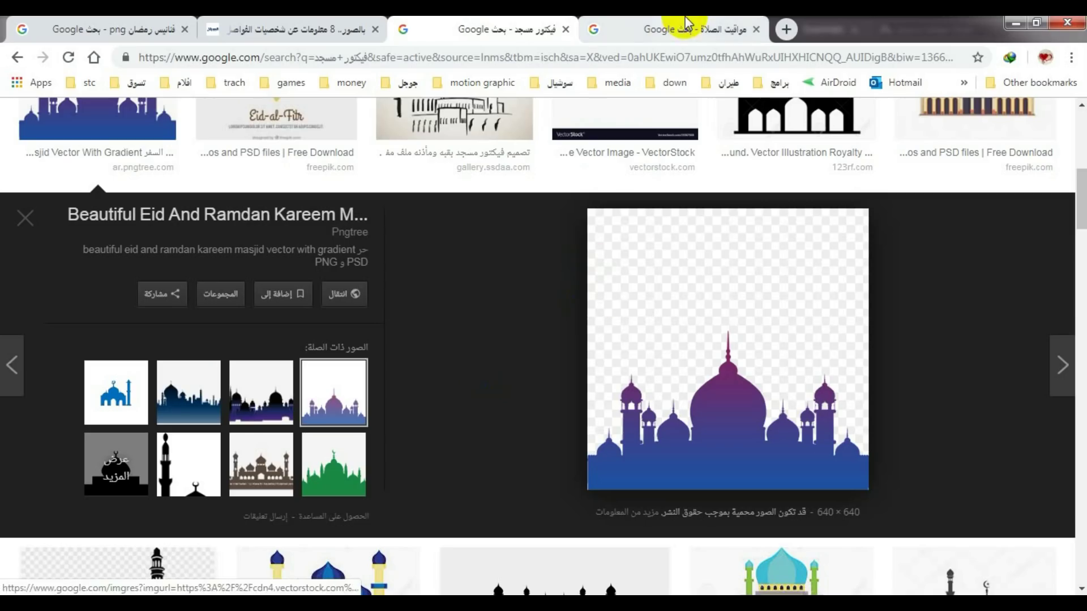
{"action": "left_click", "coordinate": [668, 29]}
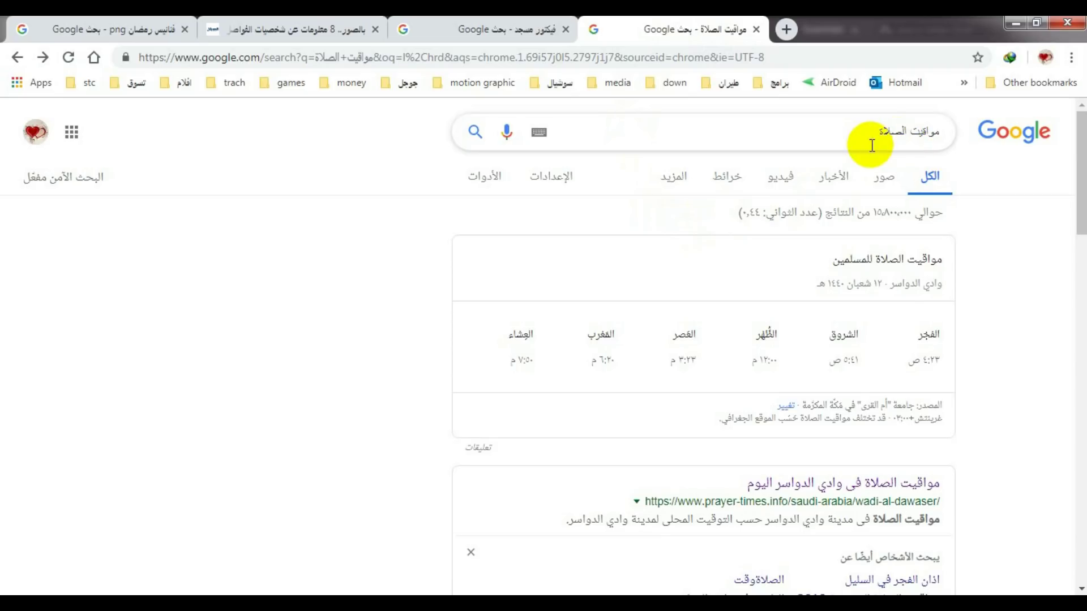
{"action": "scroll", "coordinate": [898, 488], "scroll_direction": "down", "scroll_amount": 1}
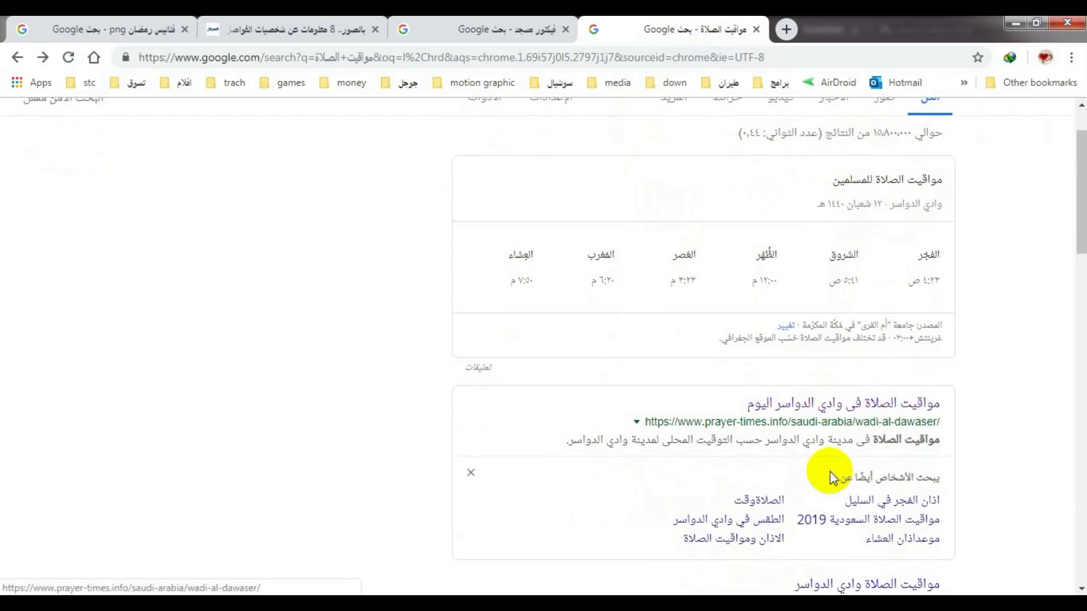
{"action": "scroll", "coordinate": [838, 396], "scroll_direction": "down", "scroll_amount": 2}
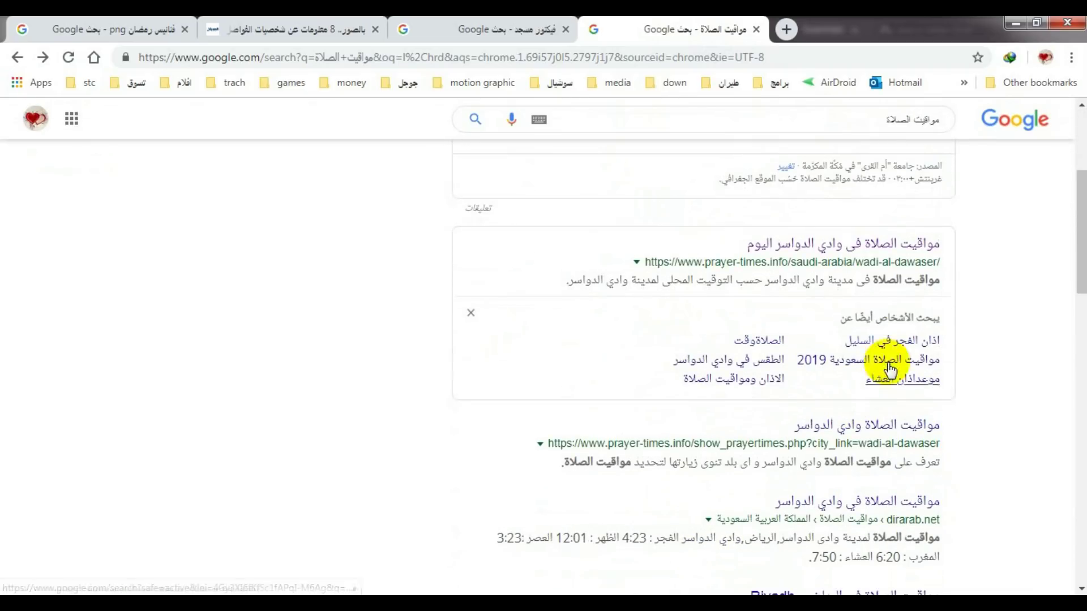
{"action": "left_click", "coordinate": [891, 249]}
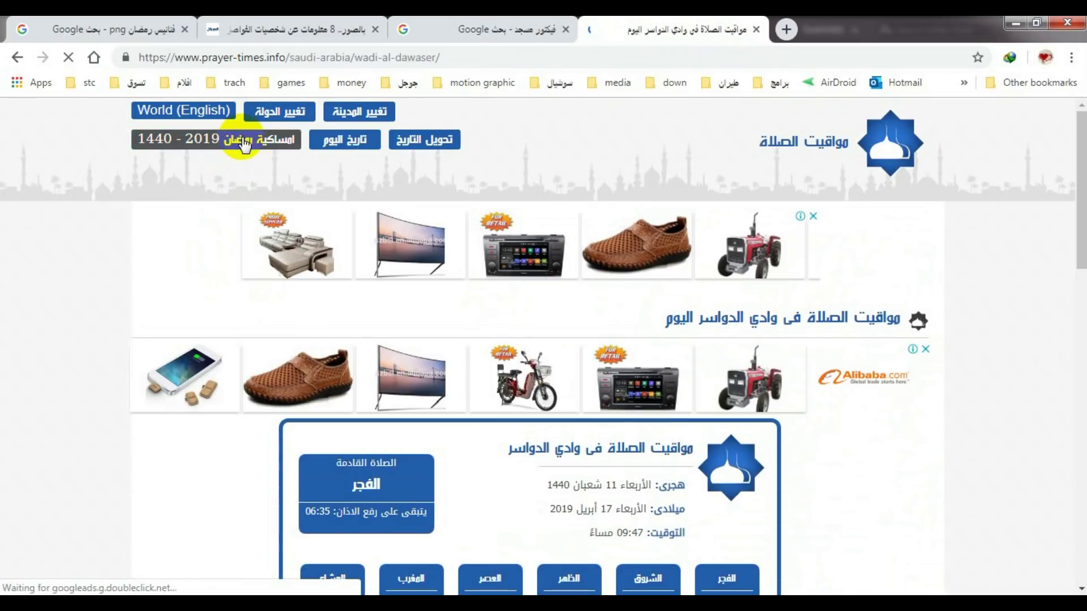
{"action": "left_click", "coordinate": [245, 144]}
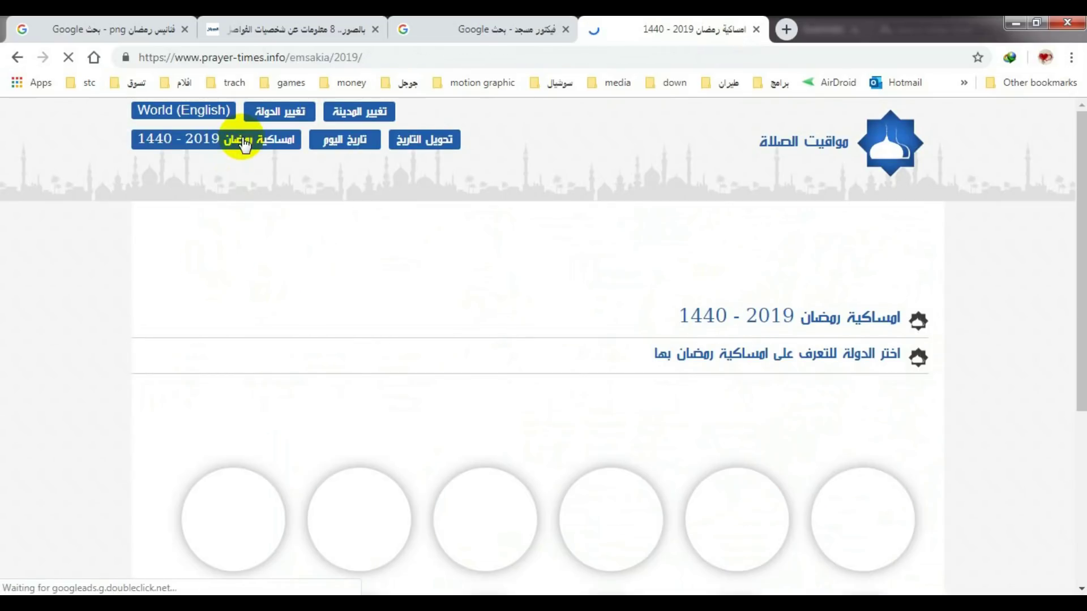
{"action": "scroll", "coordinate": [470, 341], "scroll_direction": "down", "scroll_amount": 4}
{"action": "left_click", "coordinate": [867, 306]}
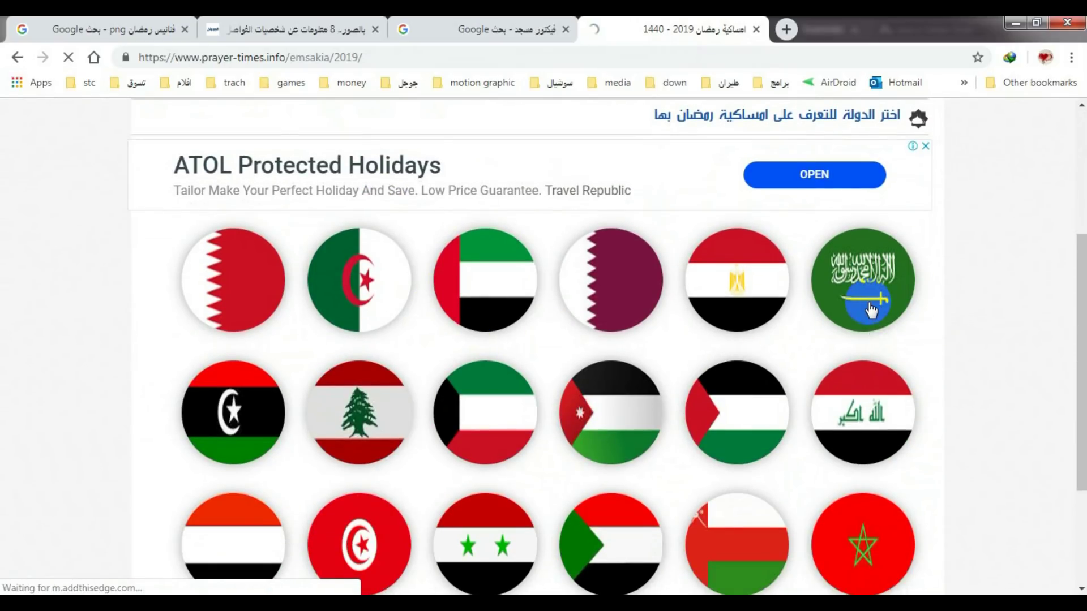
Open the Wadi al-Dawasir timetable and copy its prayer-times table
{"action": "scroll", "coordinate": [698, 358], "scroll_direction": "down", "scroll_amount": 5}
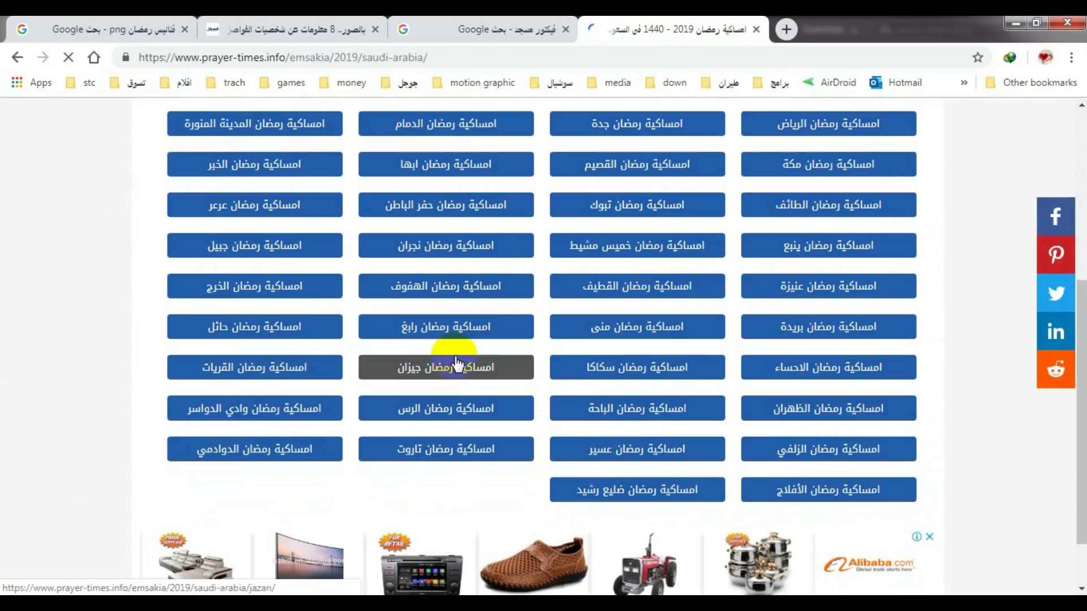
{"action": "left_click", "coordinate": [222, 419]}
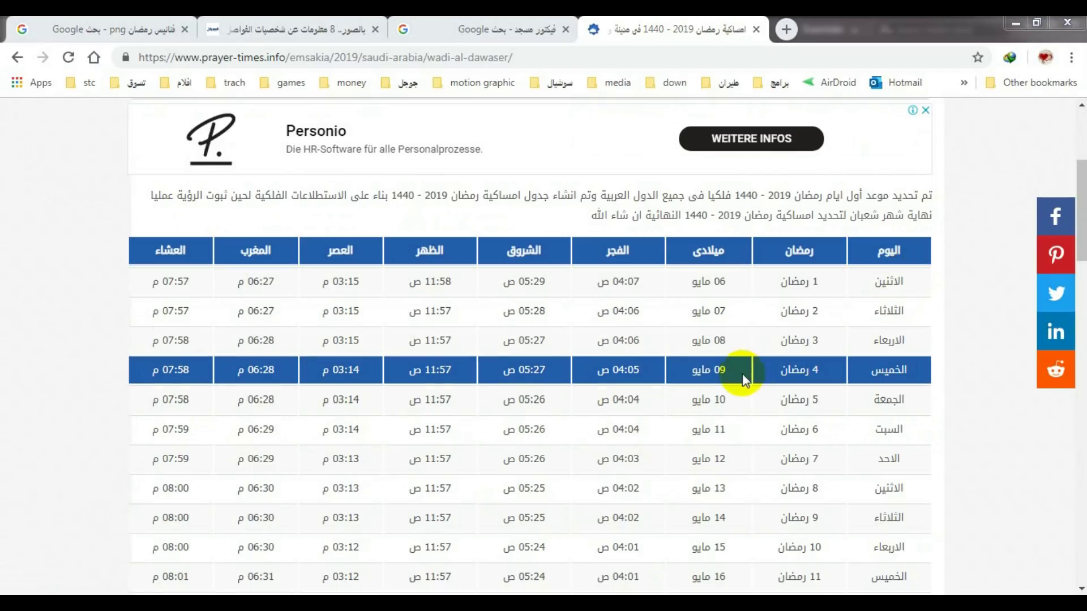
{"action": "scroll", "coordinate": [870, 374], "scroll_direction": "down", "scroll_amount": 8}
{"action": "scroll", "coordinate": [867, 383], "scroll_direction": "down", "scroll_amount": 6}
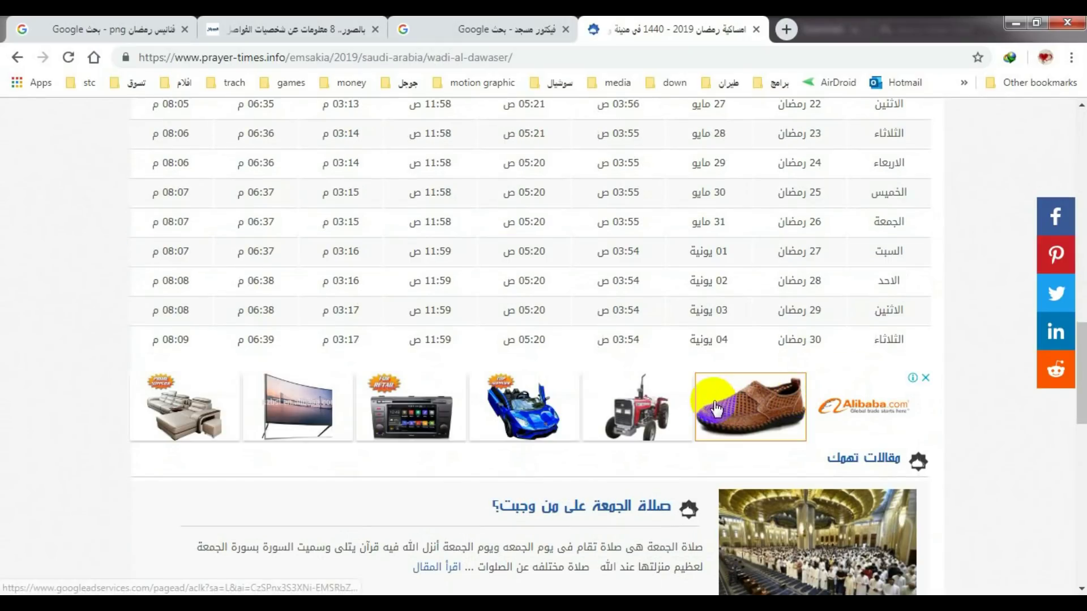
{"action": "mouse_move", "coordinate": [149, 341]}
{"action": "left_mouse_down"}
{"action": "mouse_move", "coordinate": [873, 100]}
{"action": "mouse_move", "coordinate": [902, 282]}
{"action": "mouse_move", "coordinate": [900, 377]}
{"action": "left_mouse_up"}
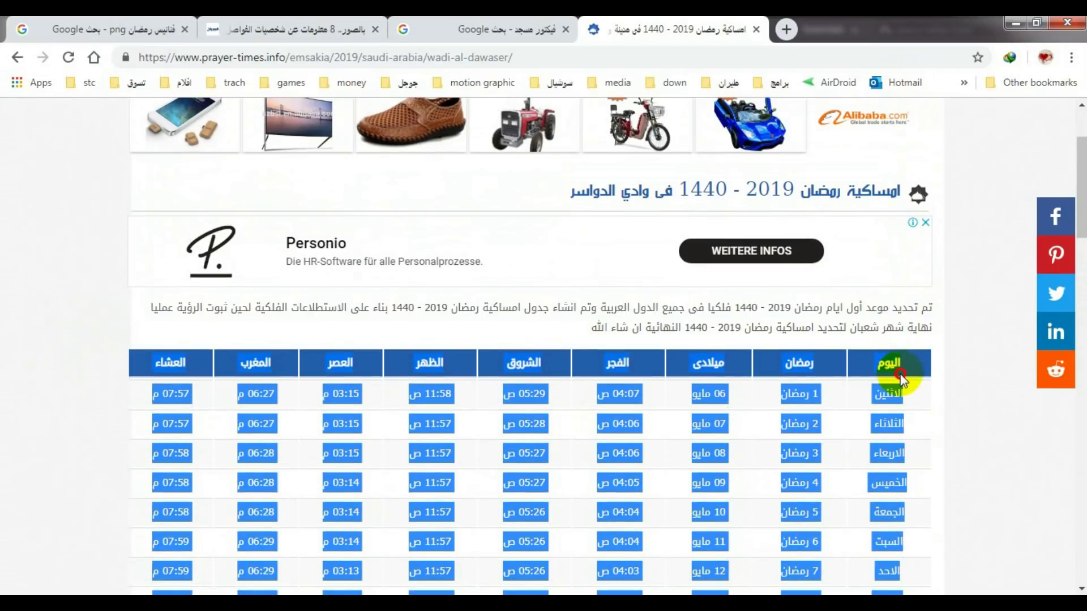
{"action": "scroll", "coordinate": [594, 384], "scroll_direction": "down", "scroll_amount": 5}
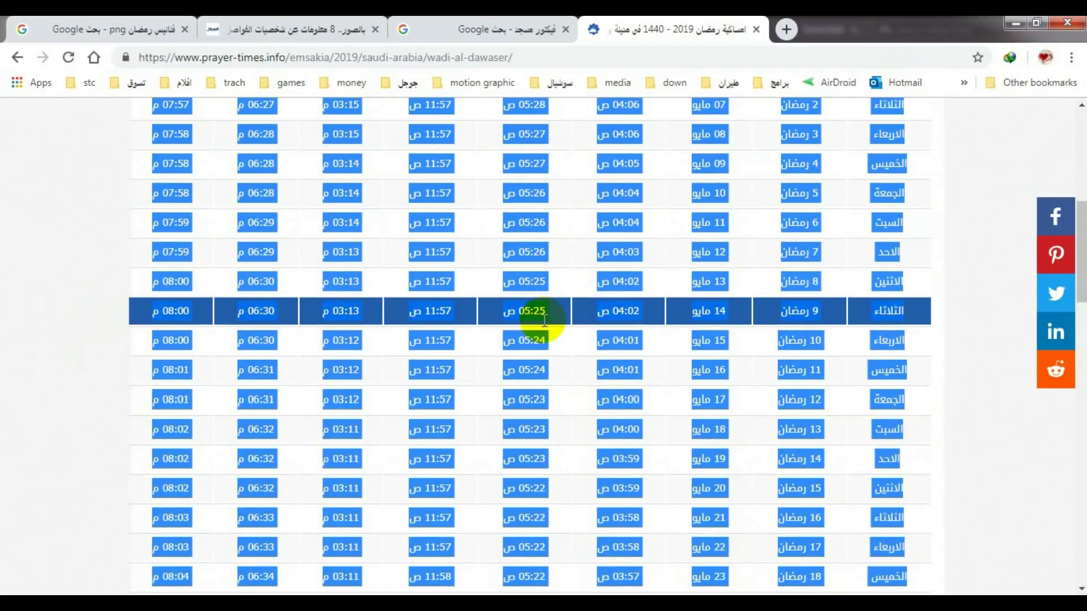
{"action": "right_click", "coordinate": [705, 284]}
{"action": "left_click", "coordinate": [736, 295]}
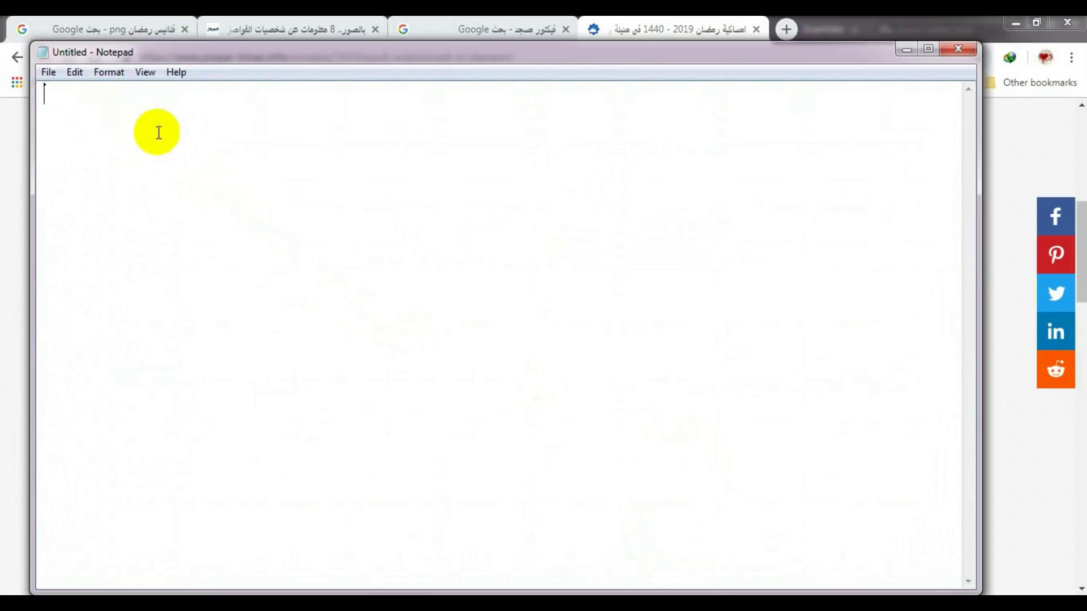
Paste the prayer-times table into the empty Notepad note and set right-to-left reading order
{"action": "right_click", "coordinate": [104, 134]}
{"action": "left_click", "coordinate": [111, 200]}
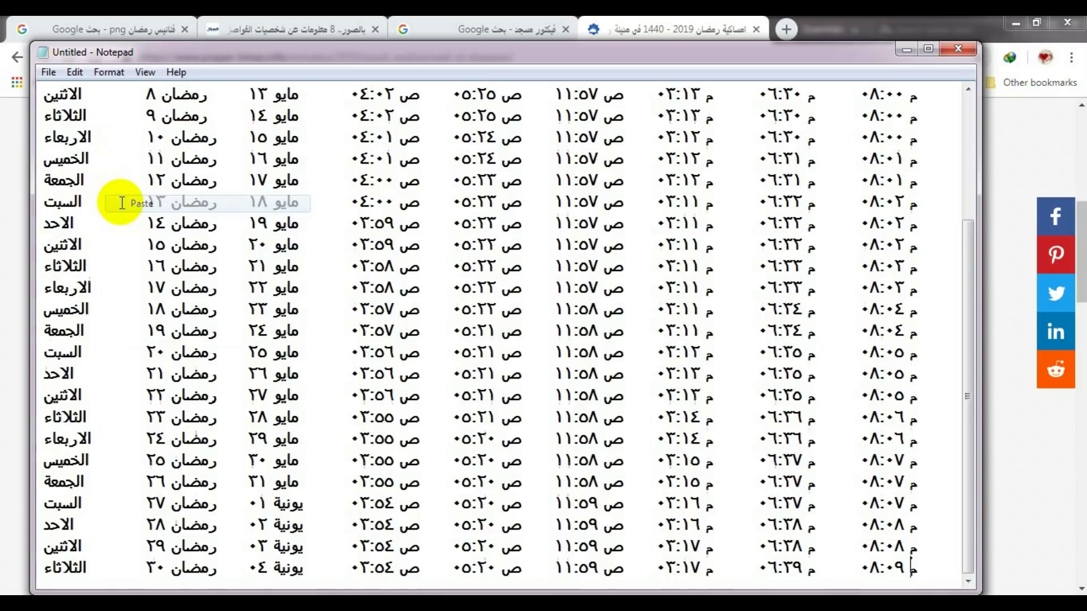
{"action": "key", "text": "ctrl+a"}
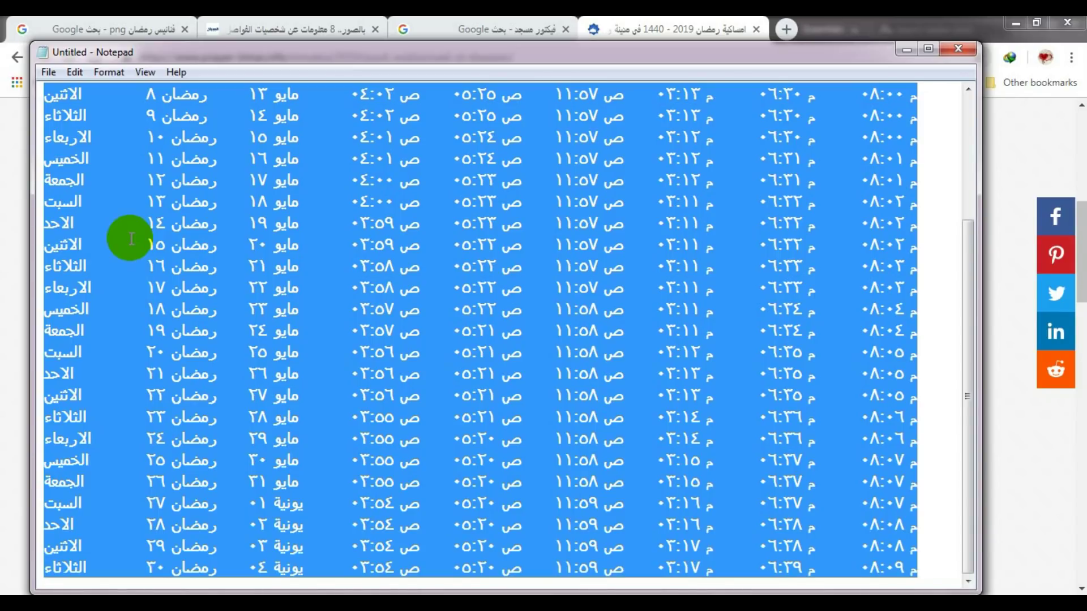
{"action": "key", "text": "ctrl+Shift_R"}
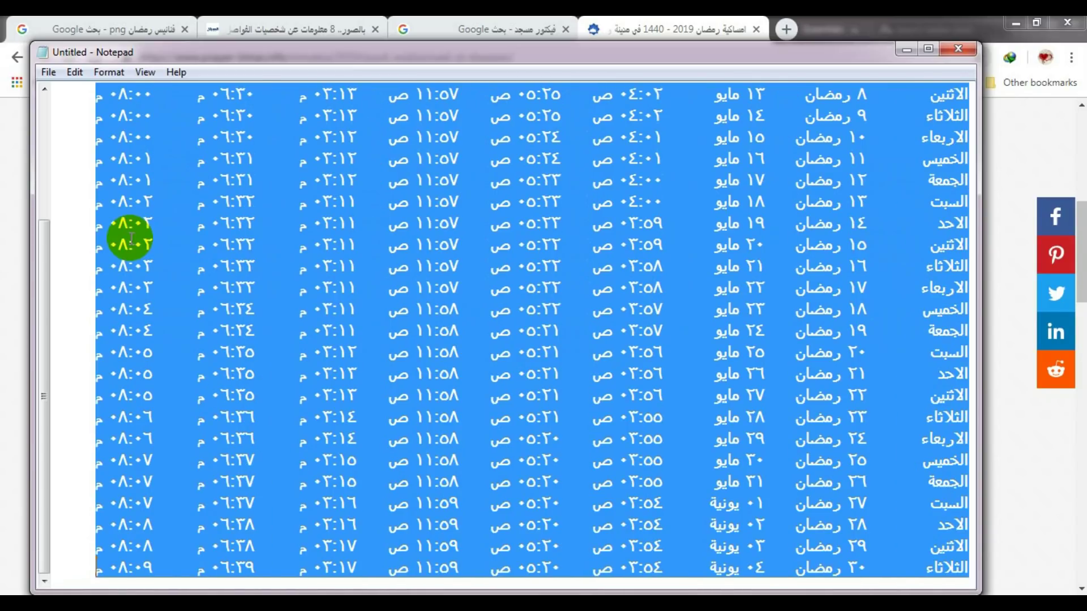
Review the pasted timetable, reselect all its text, and return to the Chrome timetable page
{"action": "scroll", "coordinate": [427, 243], "scroll_direction": "up", "scroll_amount": 3}
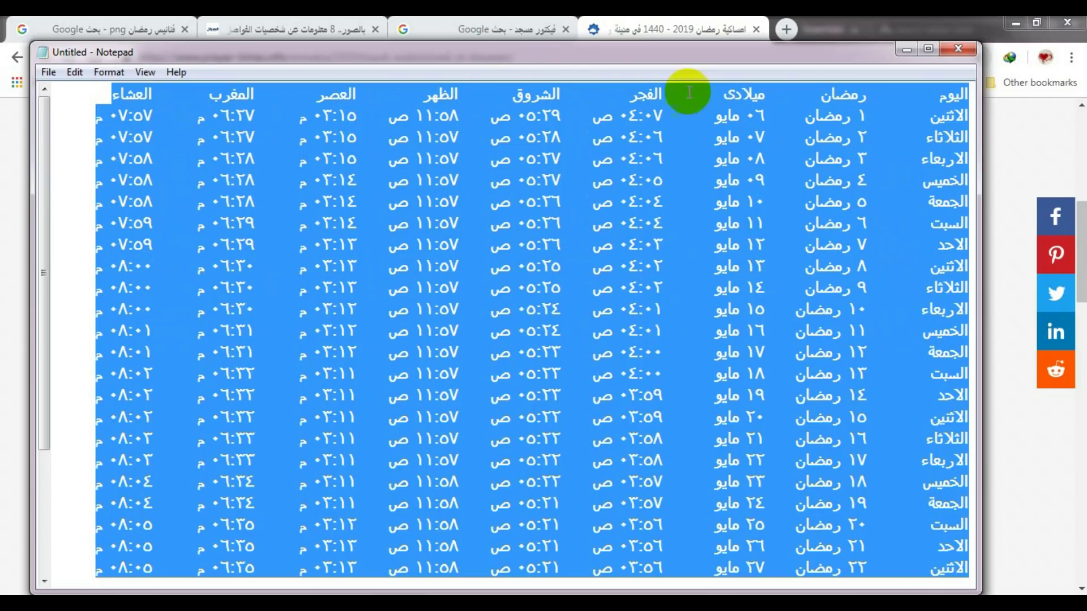
{"action": "left_click", "coordinate": [930, 115]}
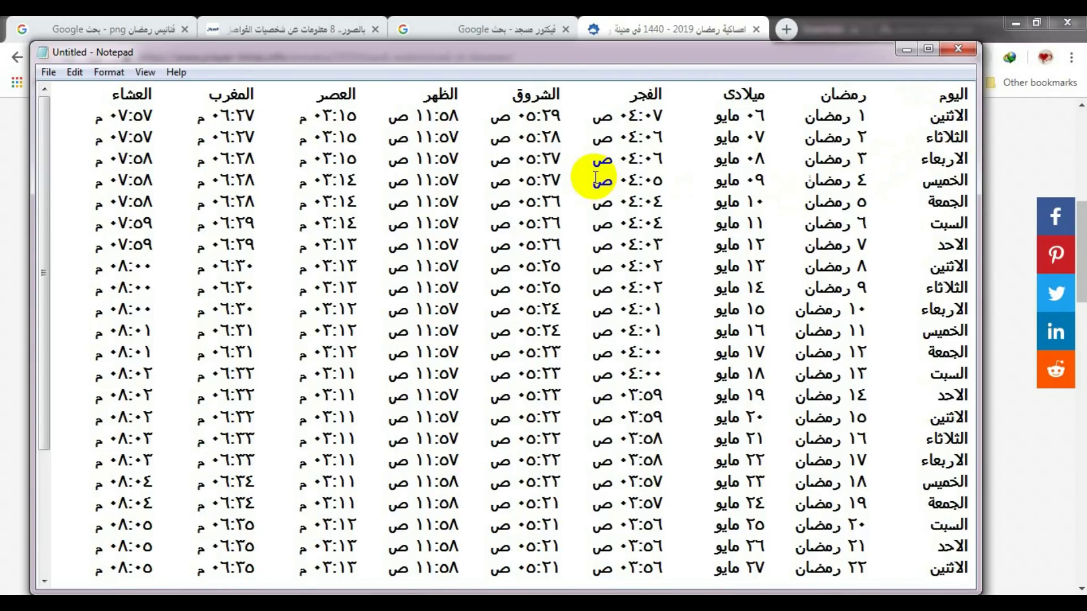
{"action": "scroll", "coordinate": [595, 181], "scroll_direction": "down", "scroll_amount": 3}
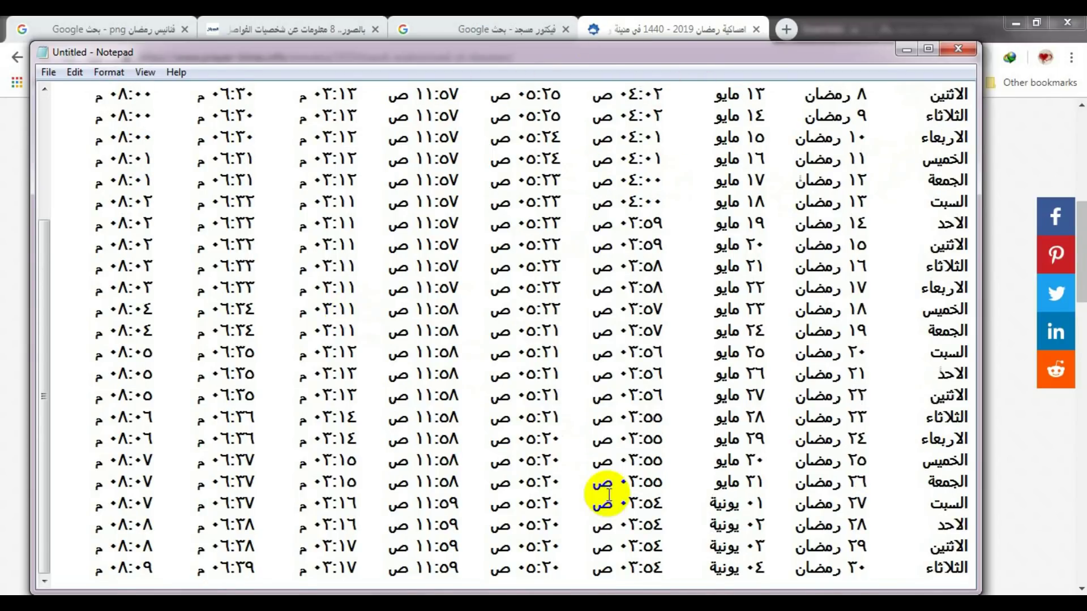
{"action": "left_click", "coordinate": [855, 566]}
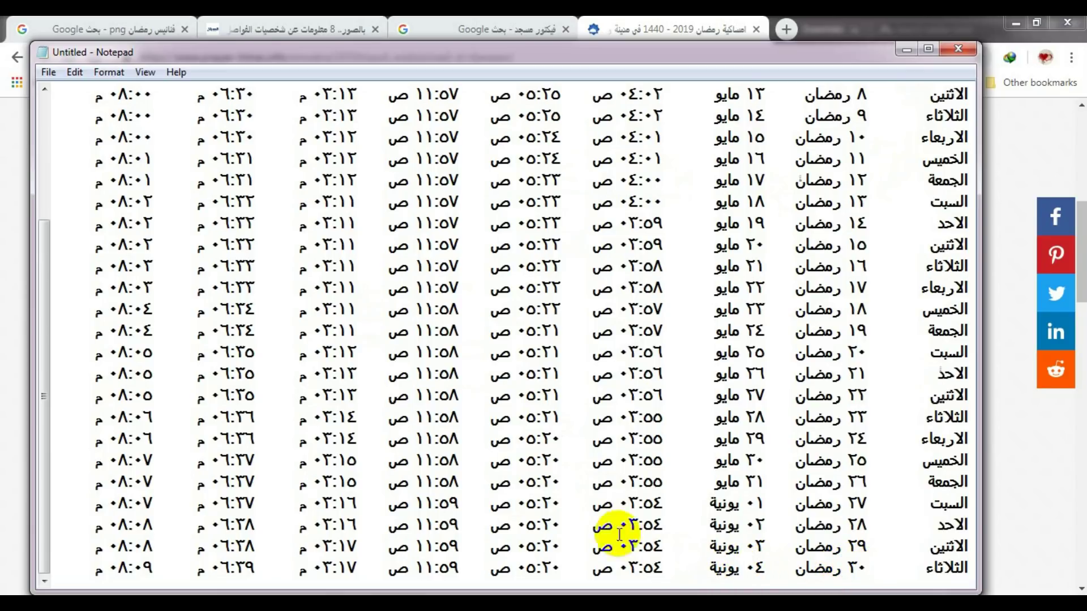
{"action": "left_click", "coordinate": [302, 417]}
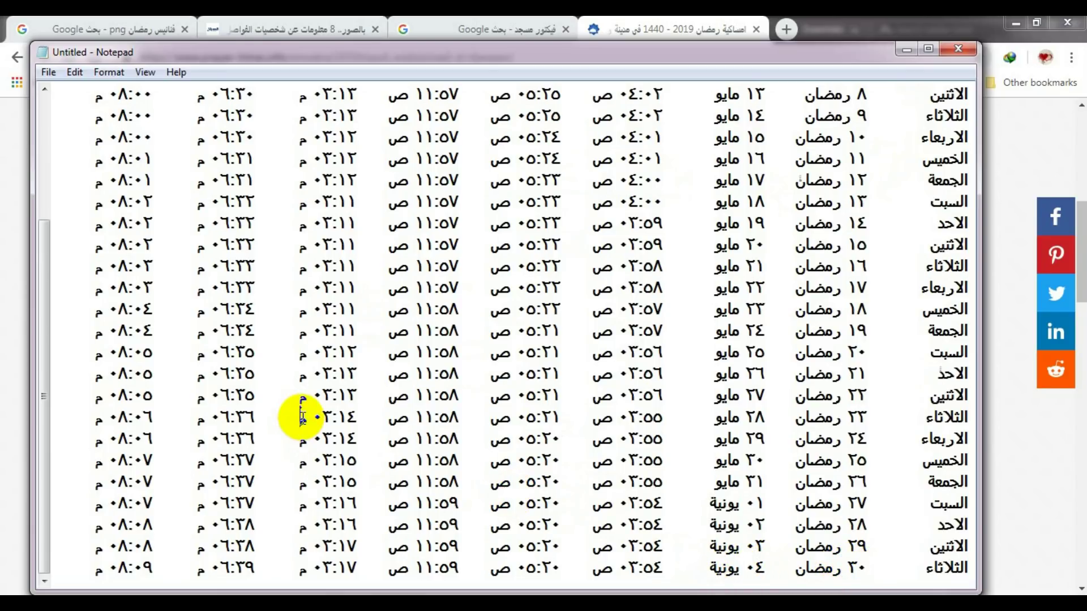
{"action": "key", "text": "ctrl+a"}
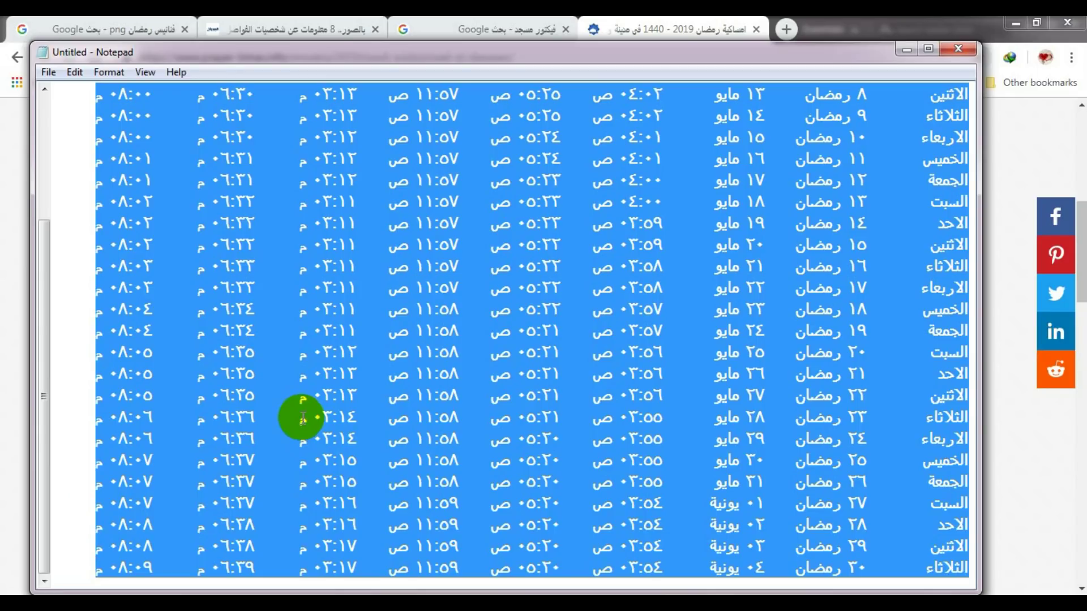
{"action": "left_click", "coordinate": [651, 31]}
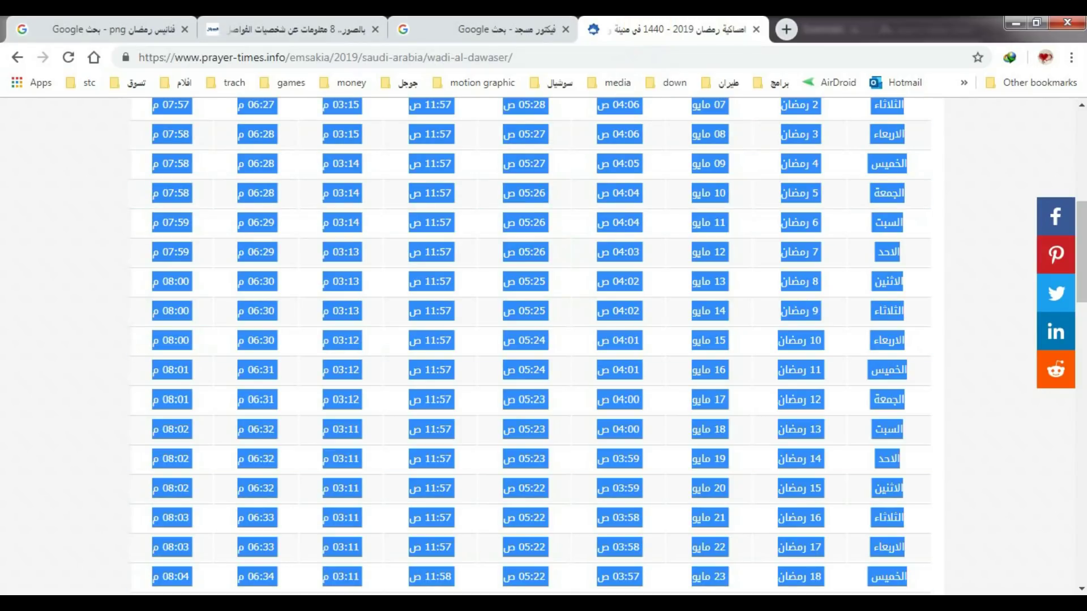
Bring the Illustrator poster forward, then bring the Notepad timetable back over it
{"action": "left_click", "coordinate": [246, 601]}
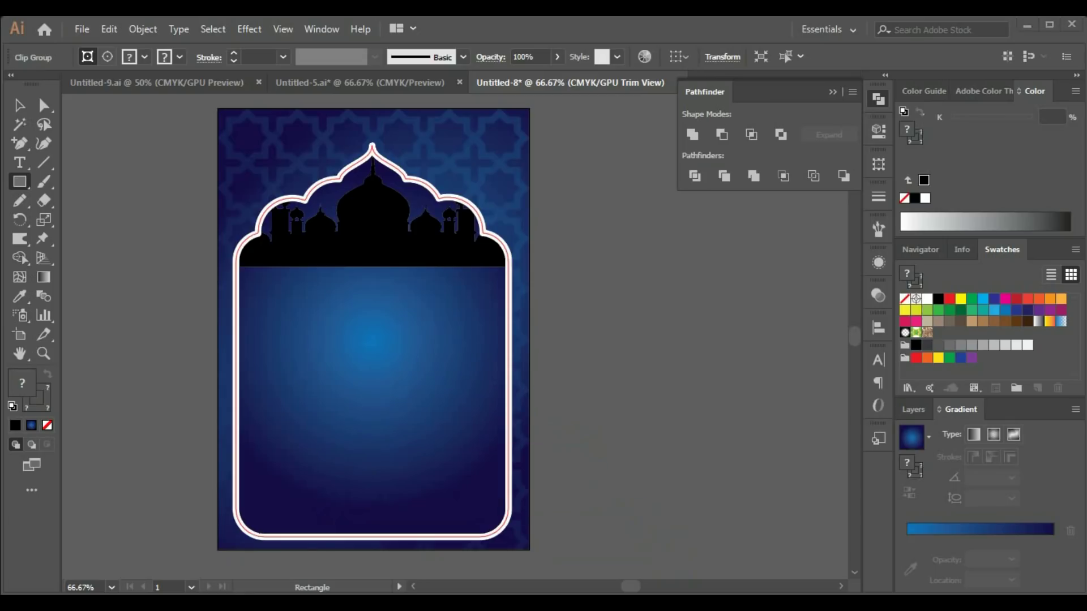
{"action": "left_click", "coordinate": [702, 601]}
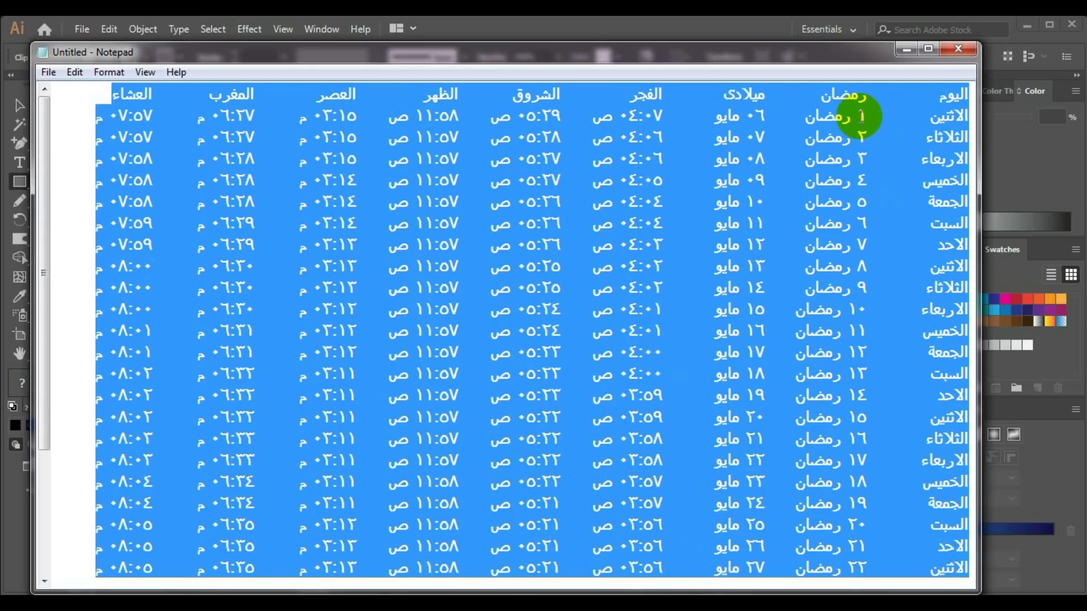
Inspect the Notepad timetable columns and header row without editing, then return to the Illustrator poster
{"action": "scroll", "coordinate": [859, 116], "scroll_direction": "down", "scroll_amount": 3}
{"action": "scroll", "coordinate": [822, 227], "scroll_direction": "up", "scroll_amount": 3}
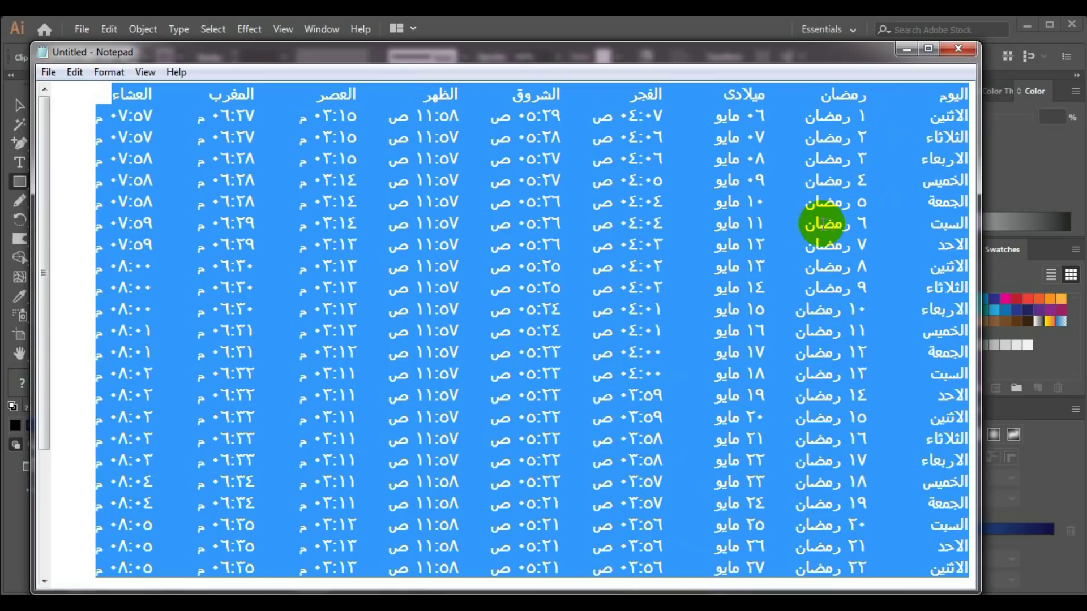
{"action": "left_click", "coordinate": [843, 93]}
{"action": "left_click_drag", "start_coordinate": [860, 93], "coordinate": [502, 102]}
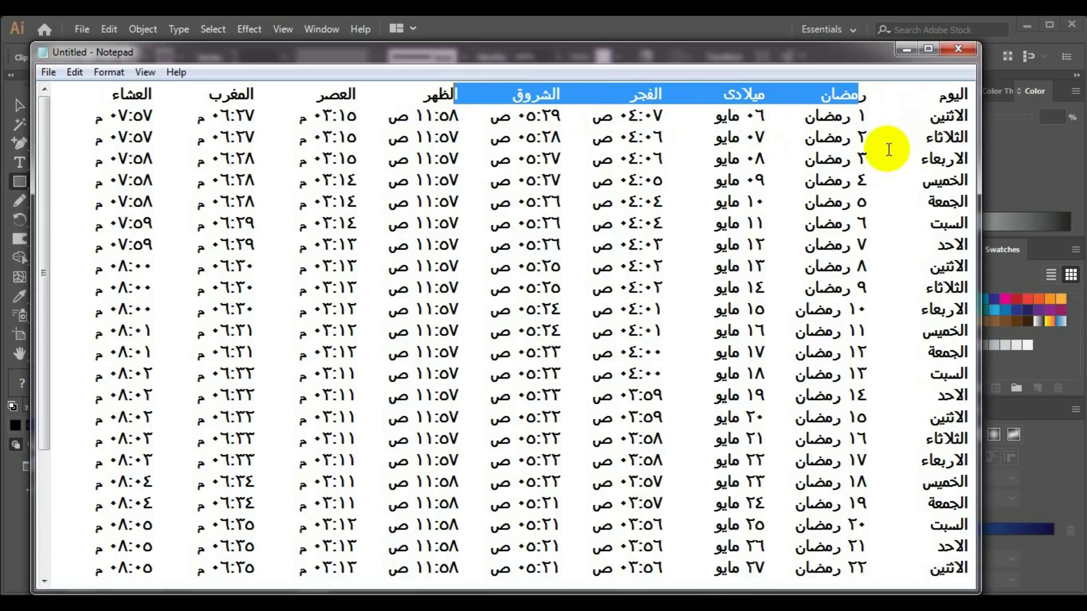
{"action": "left_click", "coordinate": [933, 111]}
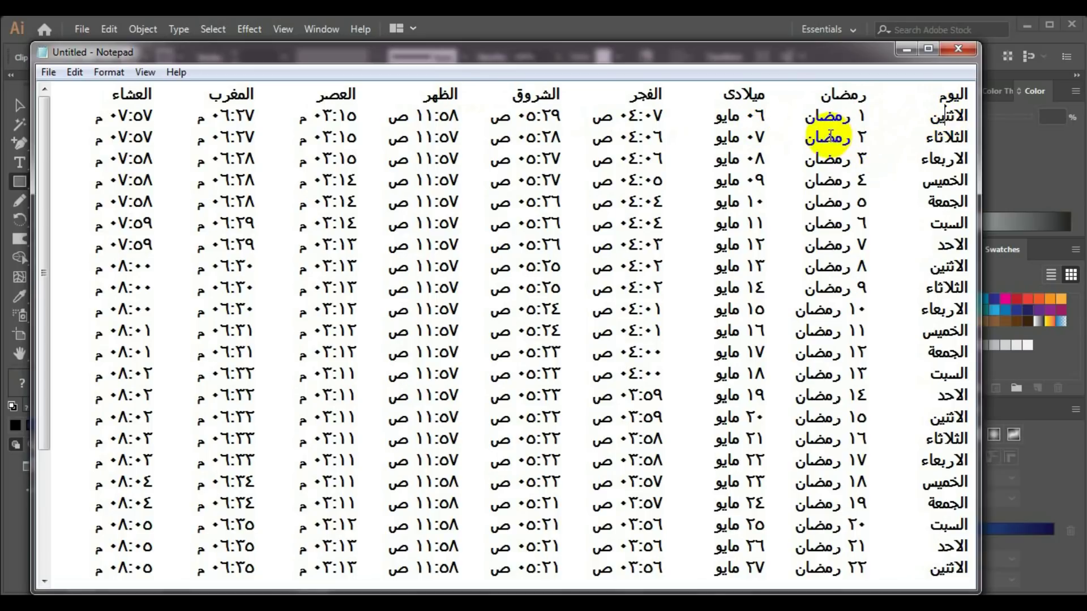
{"action": "left_click", "coordinate": [458, 158]}
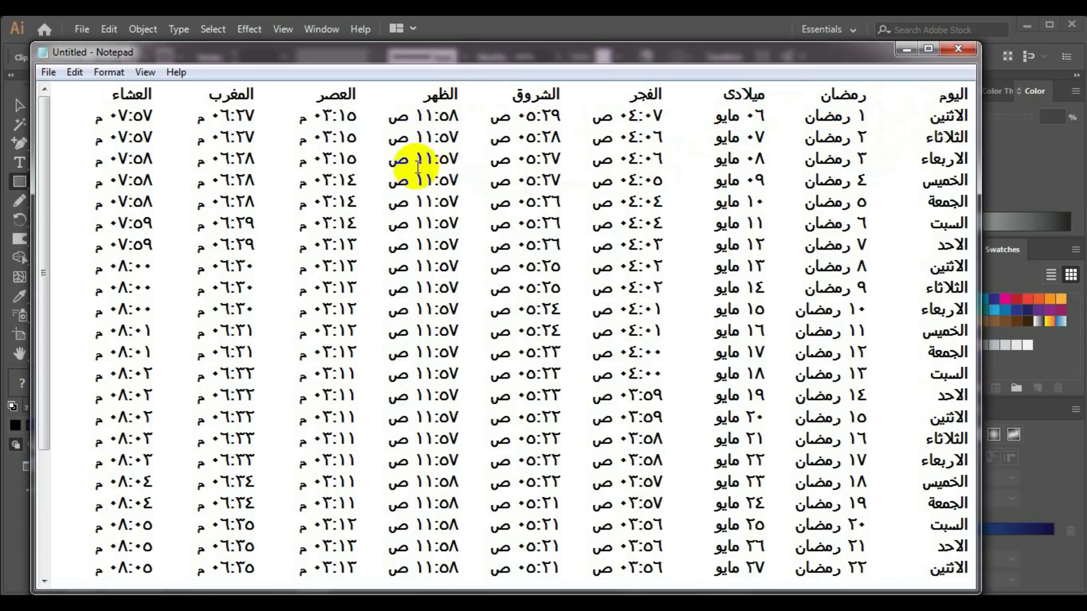
{"action": "left_click", "coordinate": [532, 23]}
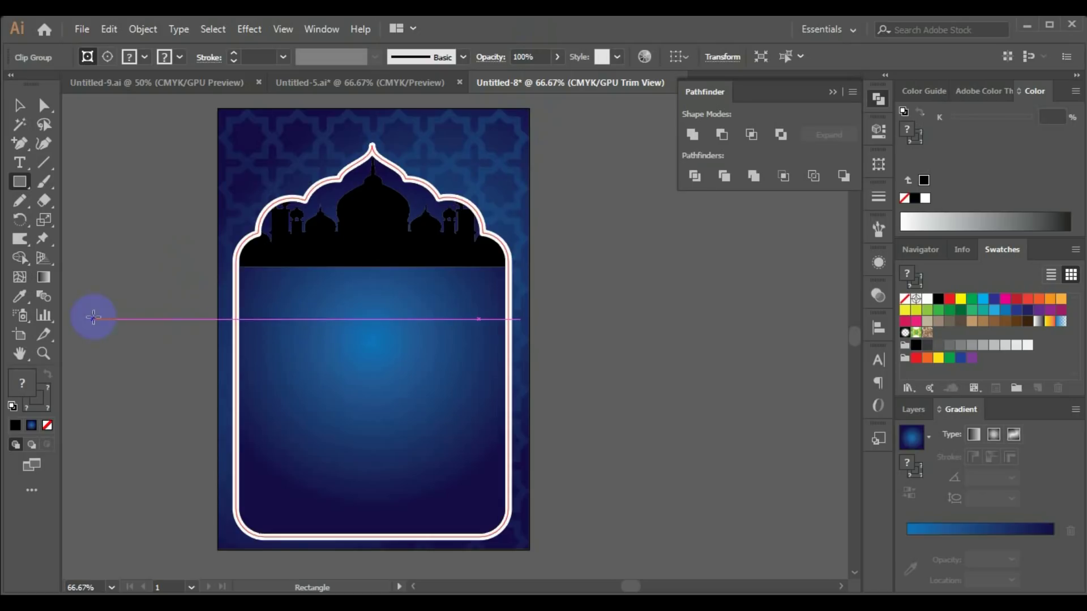
Draw a rectangle under the mosque silhouette with no fill and a white stroke
{"action": "left_click", "coordinate": [21, 185]}
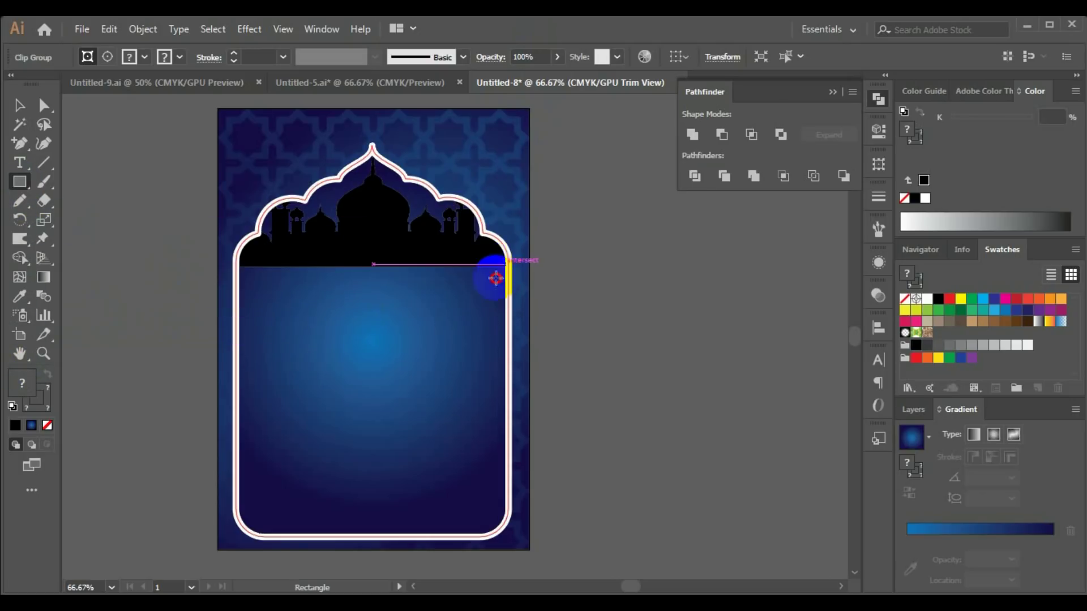
{"action": "left_click_drag", "start_coordinate": [496, 278], "coordinate": [238, 518]}
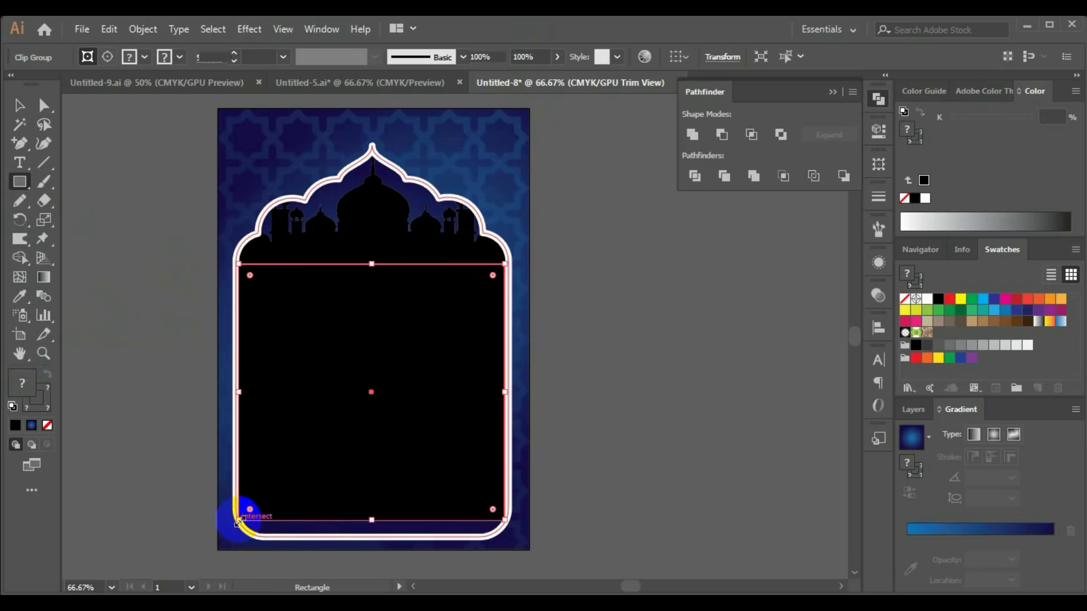
{"action": "left_click", "coordinate": [101, 57]}
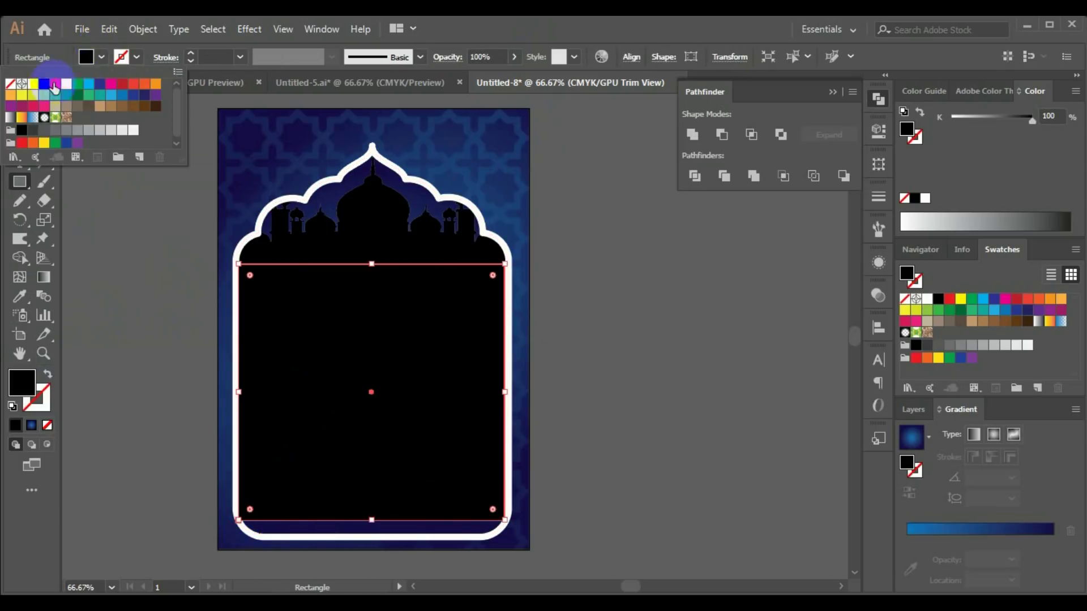
{"action": "left_click", "coordinate": [11, 84]}
{"action": "left_click", "coordinate": [137, 57]}
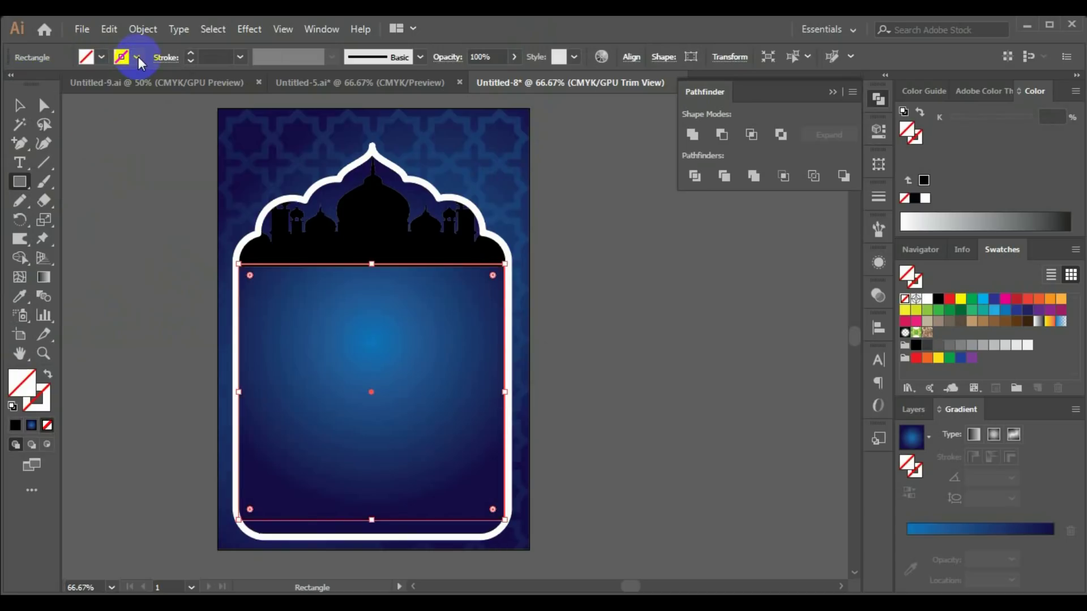
{"action": "left_click", "coordinate": [33, 85]}
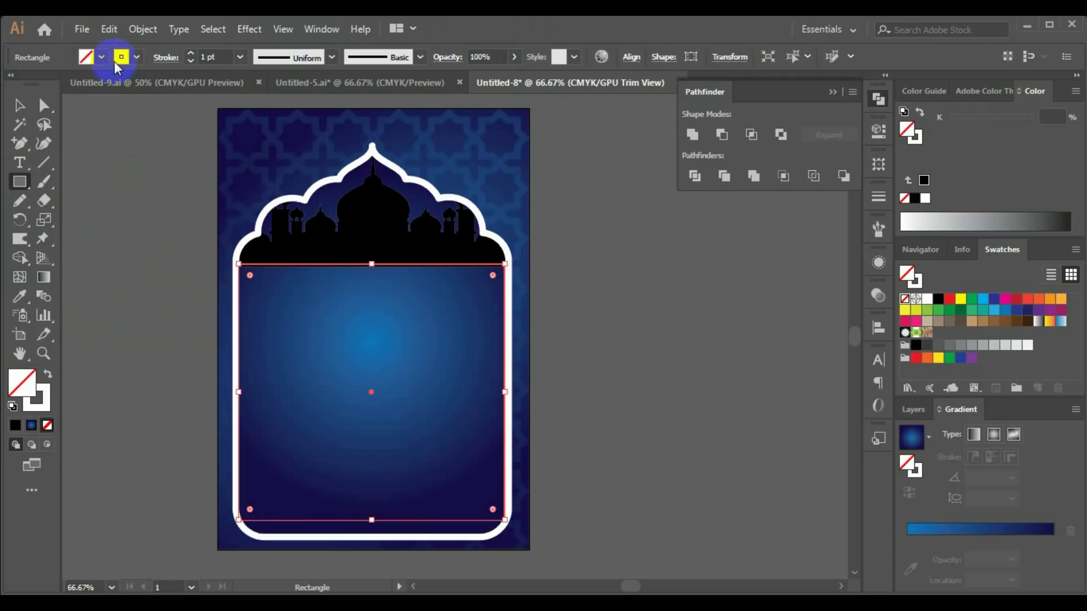
{"action": "left_click", "coordinate": [142, 30]}
{"action": "mouse_move", "coordinate": [200, 387]}
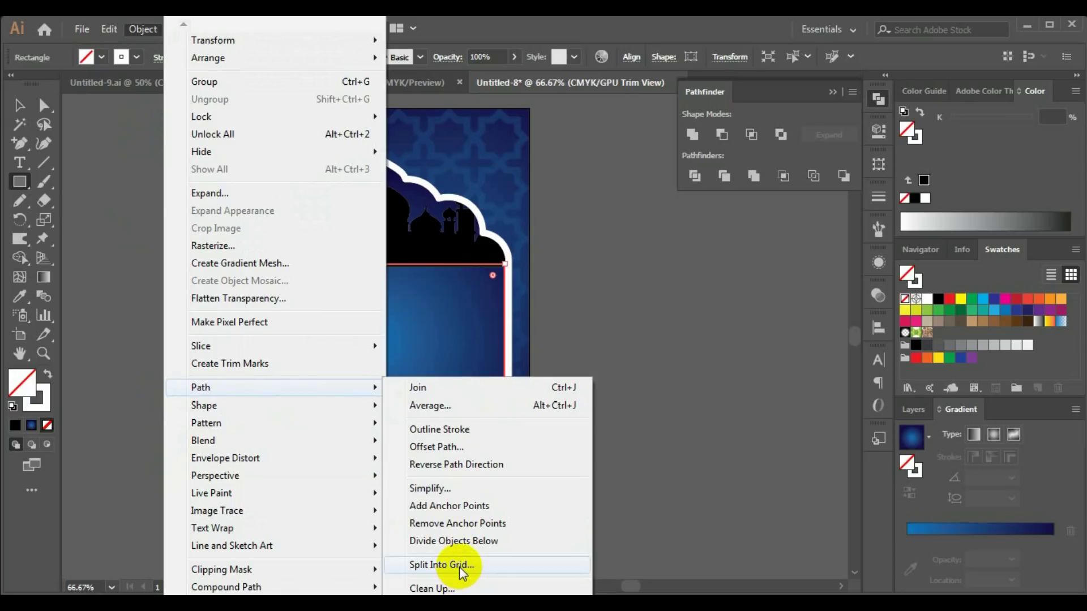
Set Split Into Grid to 31 rows and 9 columns with Preview enabled
{"action": "left_click", "coordinate": [443, 565]}
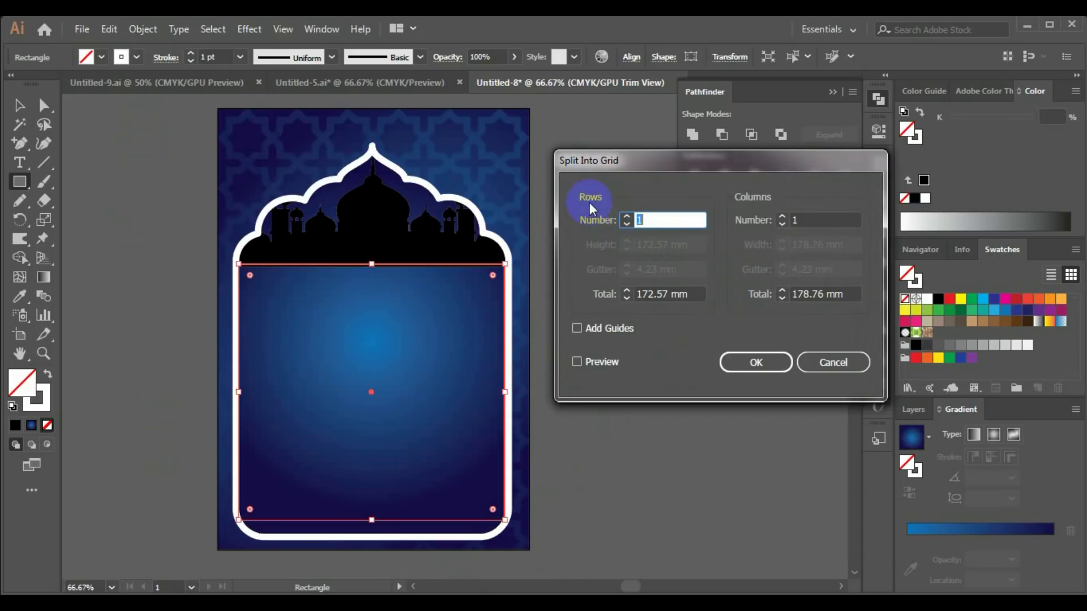
{"action": "type", "text": "3"}
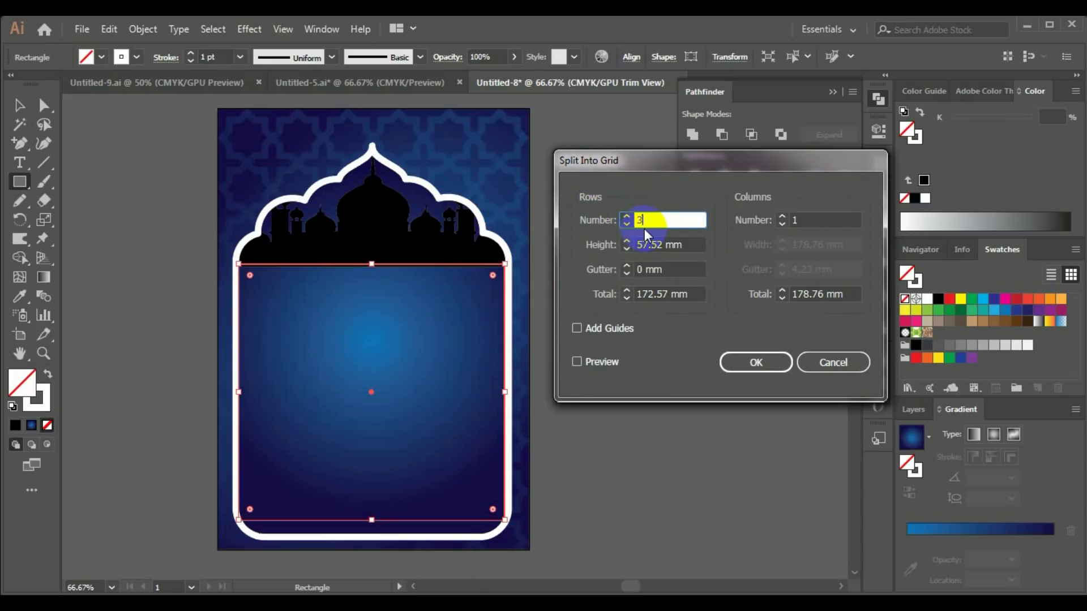
{"action": "left_click", "coordinate": [815, 220]}
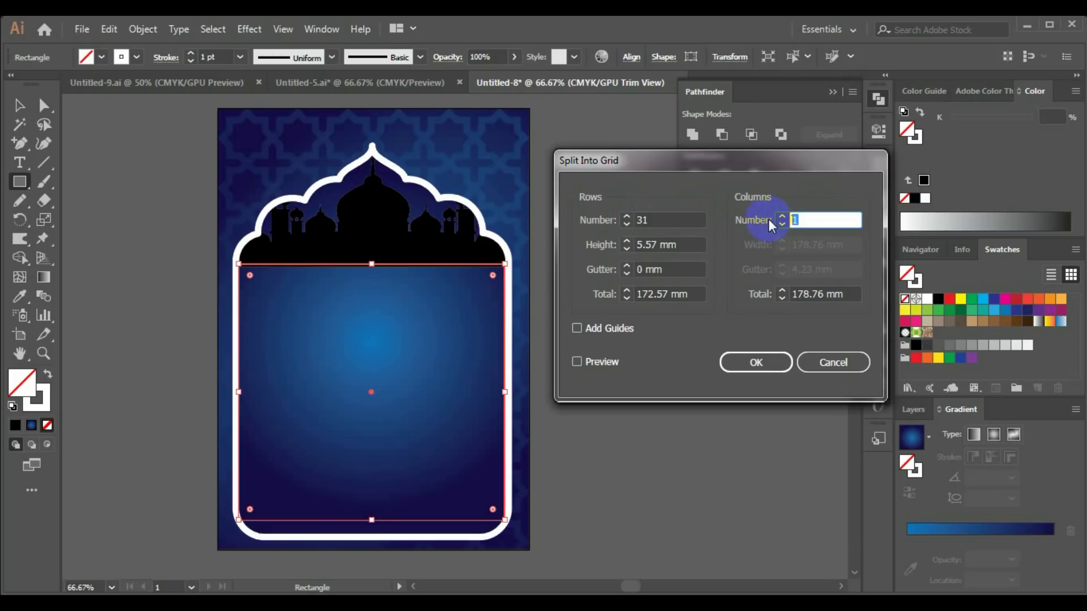
{"action": "type", "text": "9"}
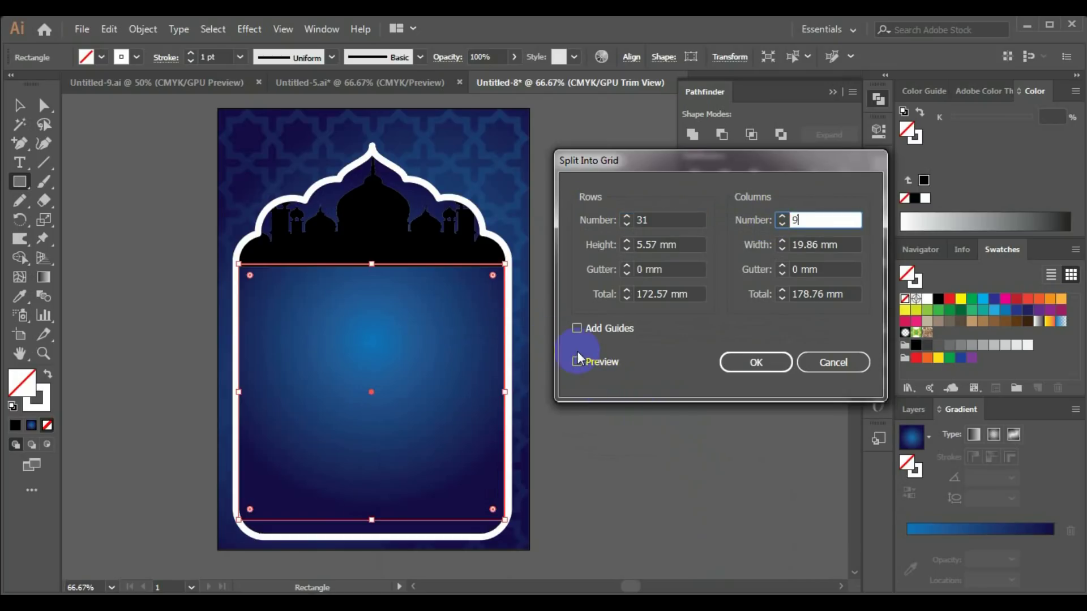
{"action": "left_click", "coordinate": [577, 362]}
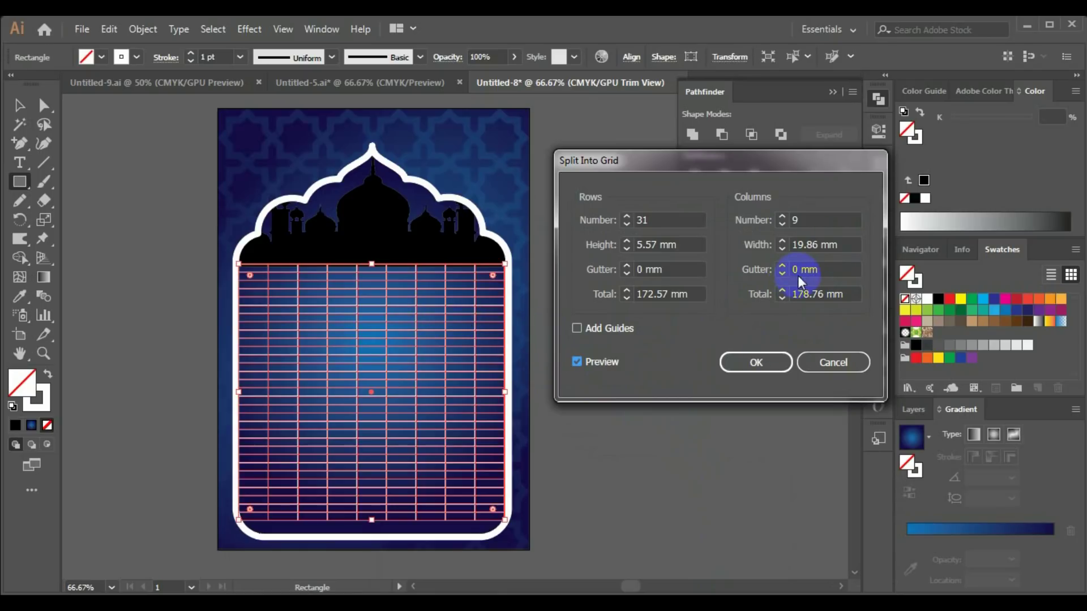
{"action": "type", "text": "12"}
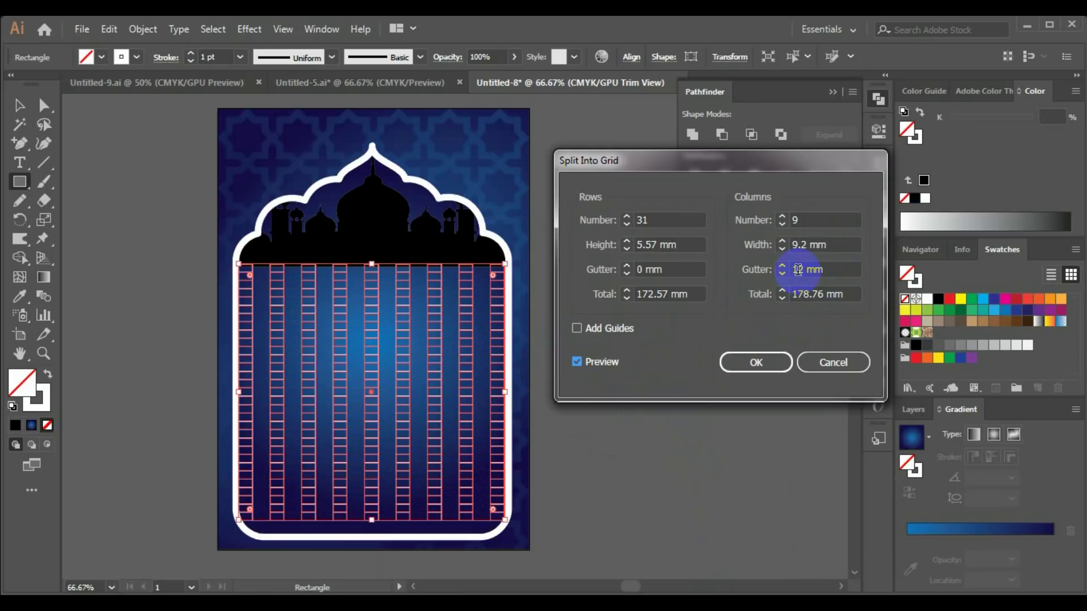
Set both row and column gutters to 0 mm and apply the grid split
{"action": "double_click", "coordinate": [798, 270]}
{"action": "type", "text": "3"}
{"action": "double_click", "coordinate": [646, 270]}
{"action": "type", "text": "1"}
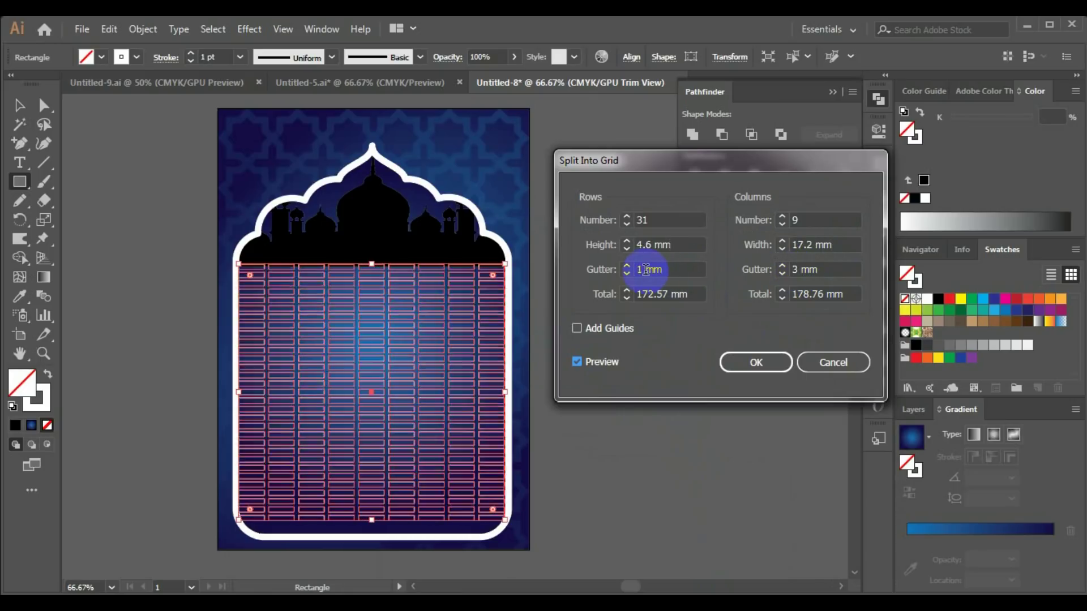
{"action": "type", "text": "5"}
{"action": "double_click", "coordinate": [646, 270]}
{"action": "type", "text": "2"}
{"action": "double_click", "coordinate": [646, 270]}
{"action": "type", "text": "0"}
{"action": "double_click", "coordinate": [795, 270]}
{"action": "type", "text": "0"}
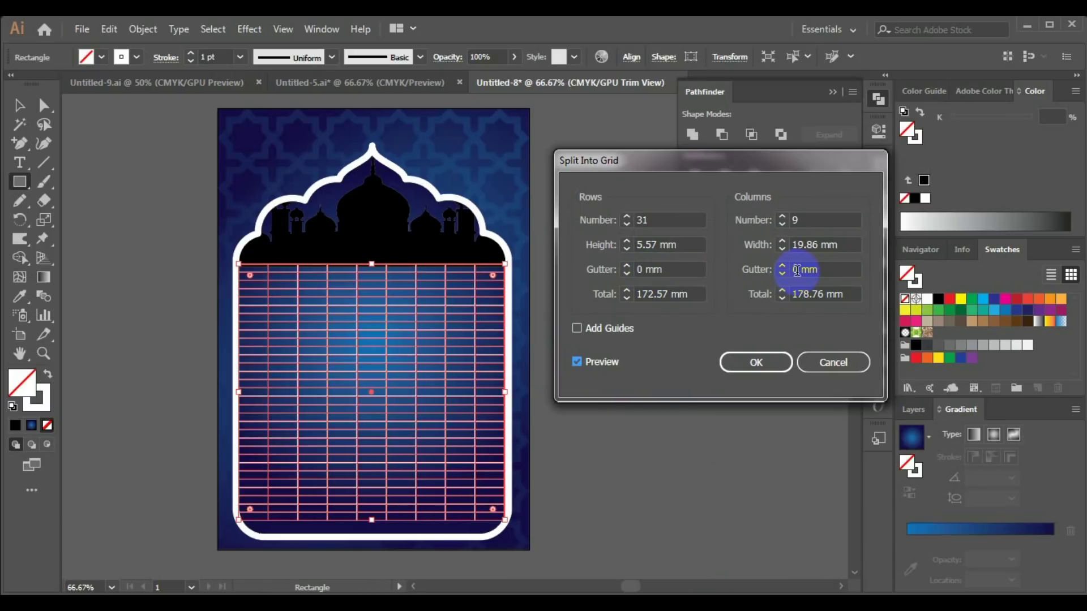
{"action": "left_click", "coordinate": [753, 366]}
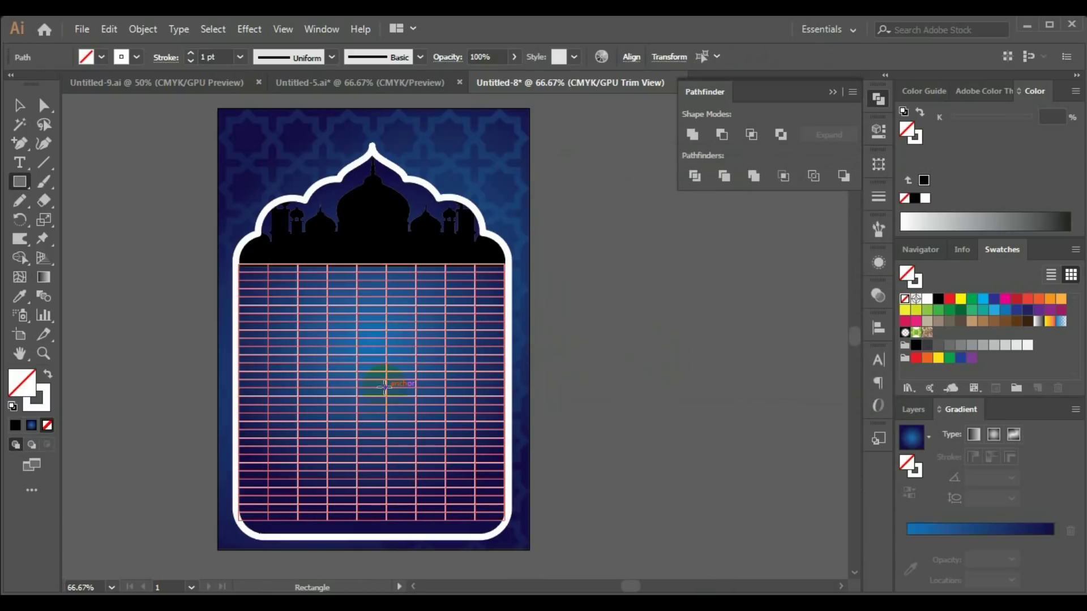
Lock the arch frame clip group so it can't be selected
{"action": "scroll", "coordinate": [379, 386], "scroll_direction": "up", "scroll_amount": 2}
{"action": "scroll", "coordinate": [369, 384], "scroll_direction": "down", "scroll_amount": 1}
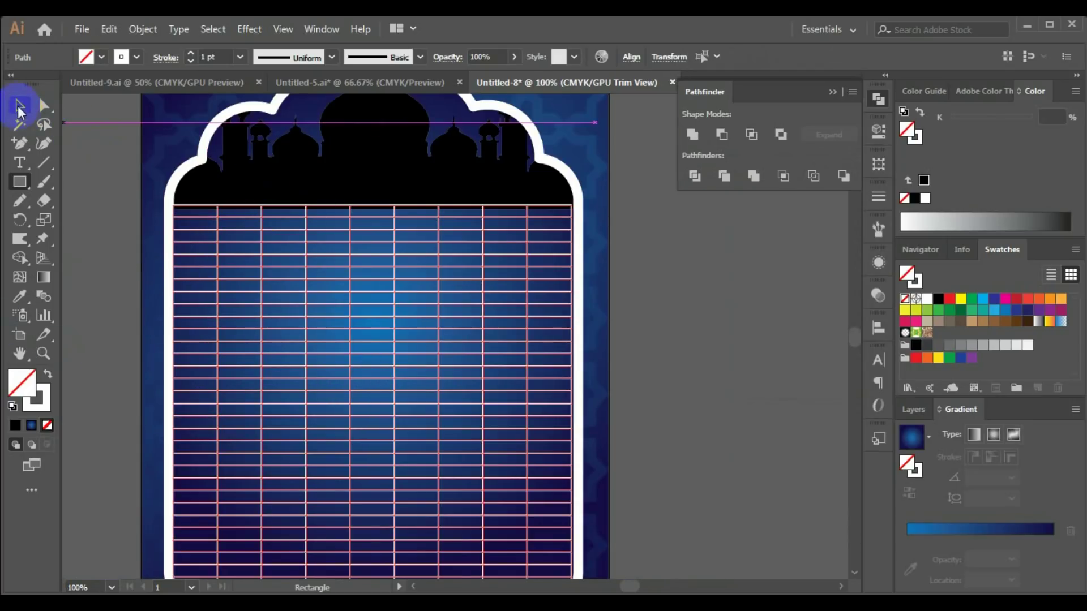
{"action": "left_click", "coordinate": [18, 107]}
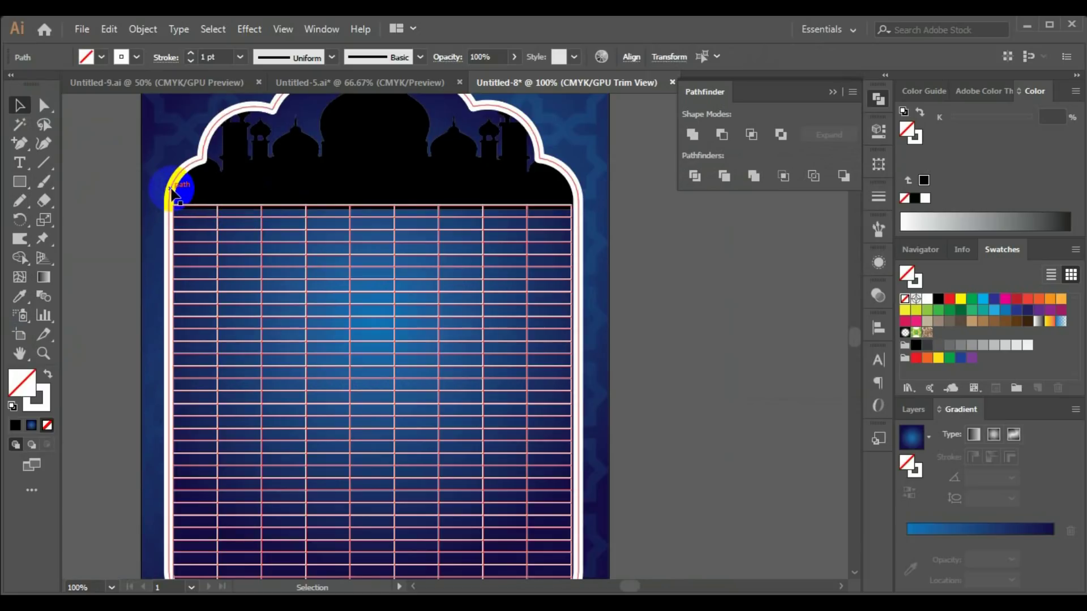
{"action": "left_click", "coordinate": [172, 195]}
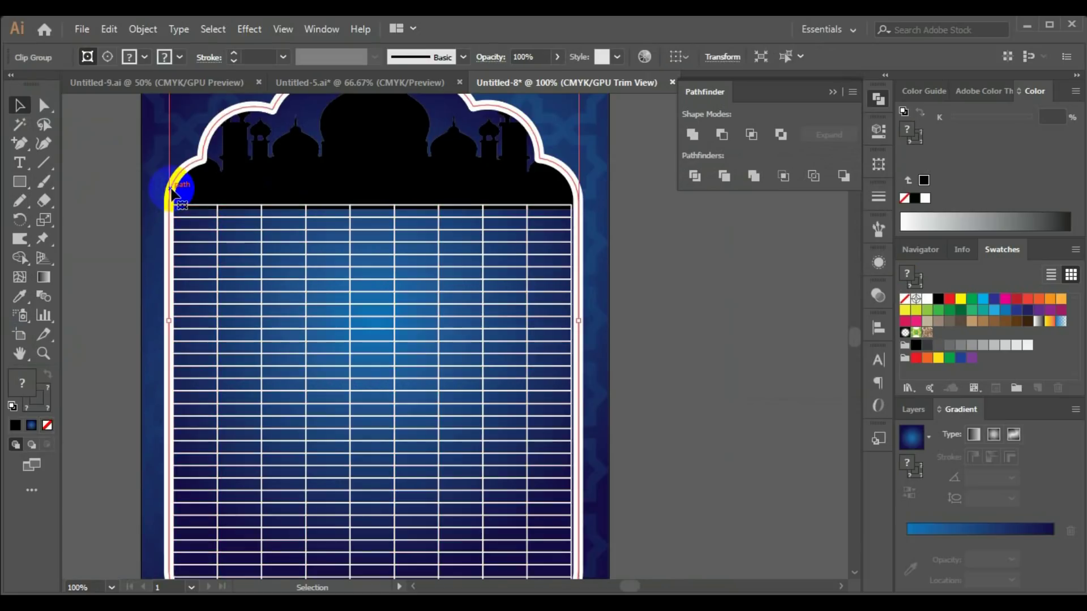
{"action": "left_click", "coordinate": [142, 34]}
{"action": "mouse_move", "coordinate": [208, 58]}
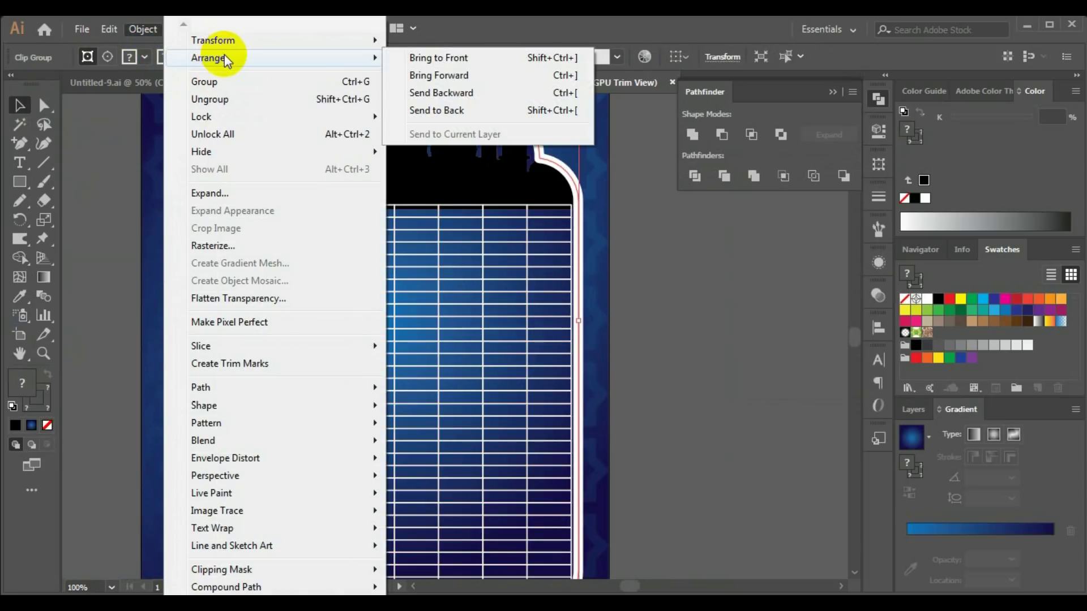
{"action": "left_click", "coordinate": [423, 115]}
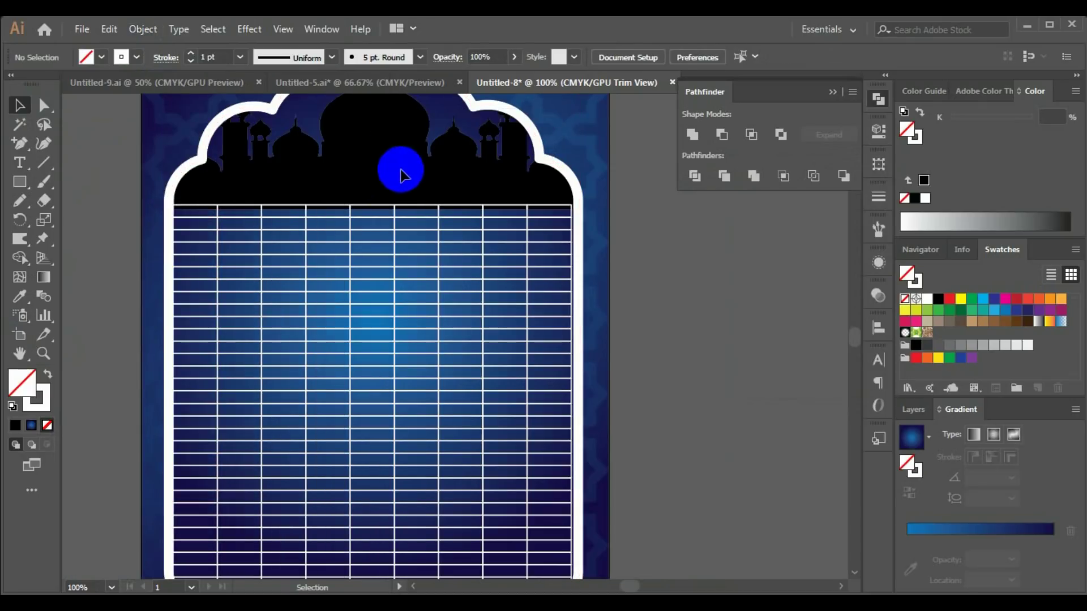
Give all the grid cells a 0.5 pt stroke and a white fill
{"action": "left_click_drag", "start_coordinate": [173, 200], "coordinate": [298, 341]}
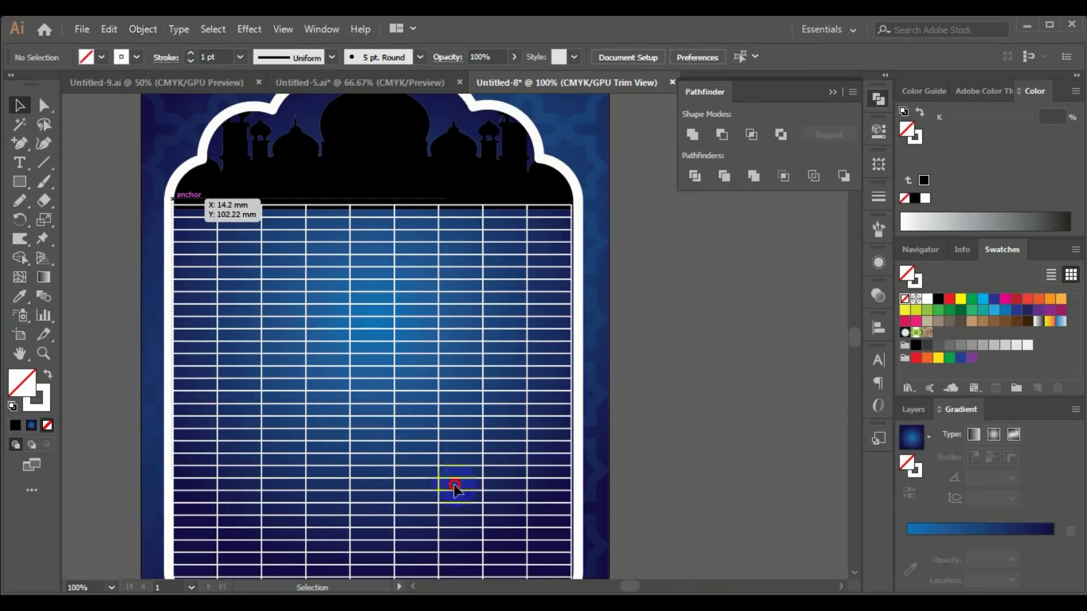
{"action": "left_click_drag", "start_coordinate": [455, 488], "coordinate": [583, 561]}
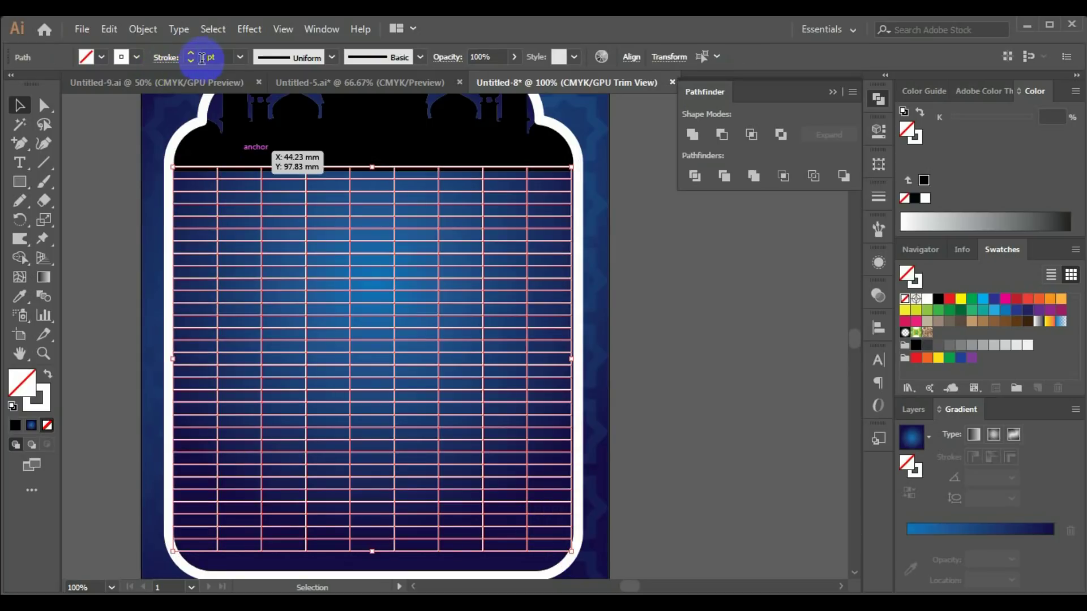
{"action": "left_click", "coordinate": [193, 61]}
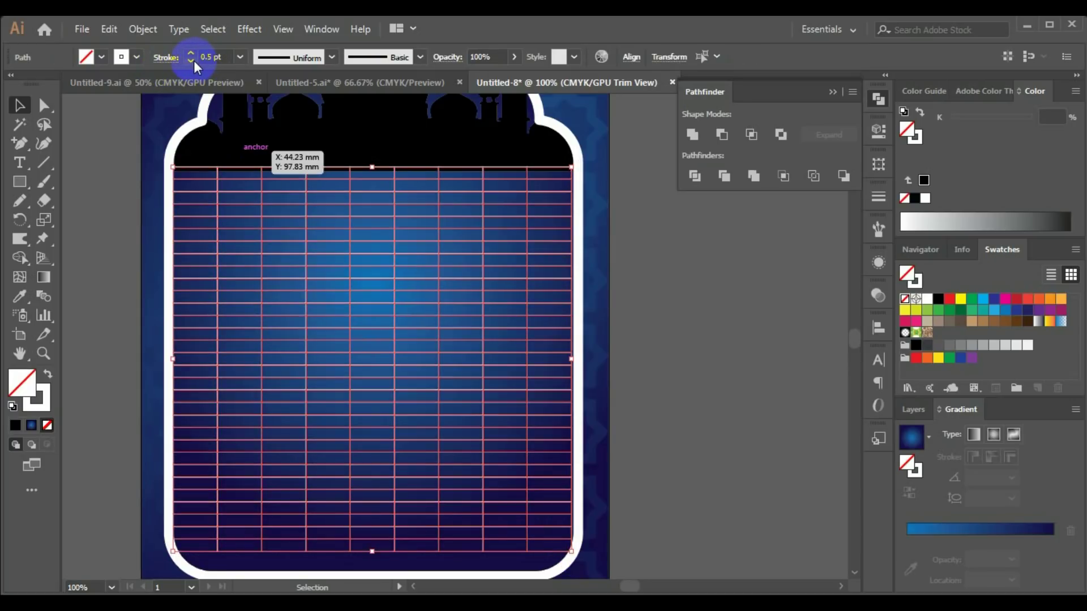
{"action": "left_click", "coordinate": [102, 56]}
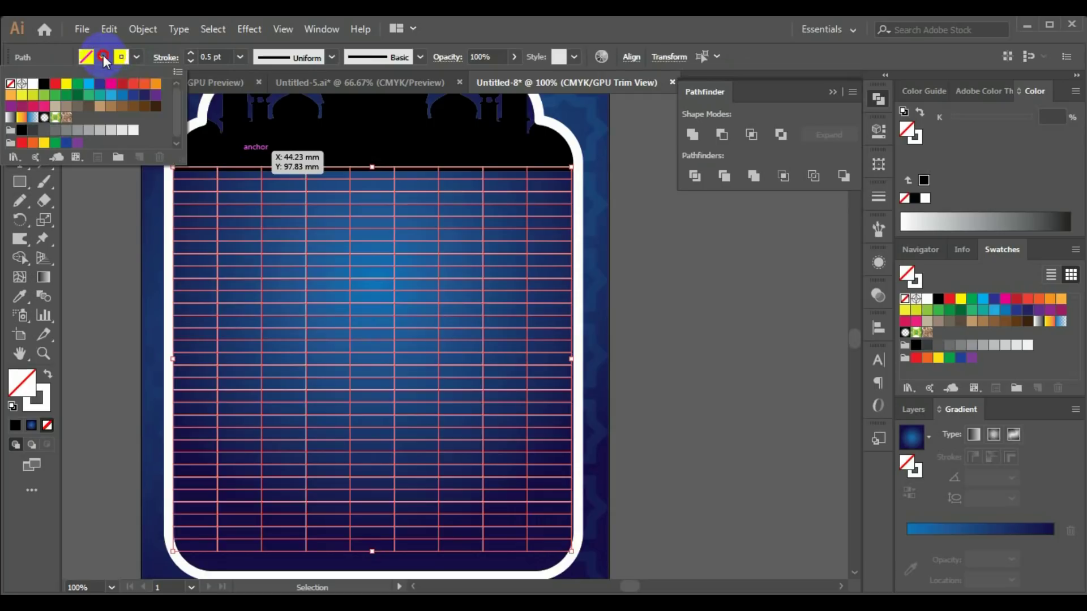
{"action": "left_click", "coordinate": [36, 84]}
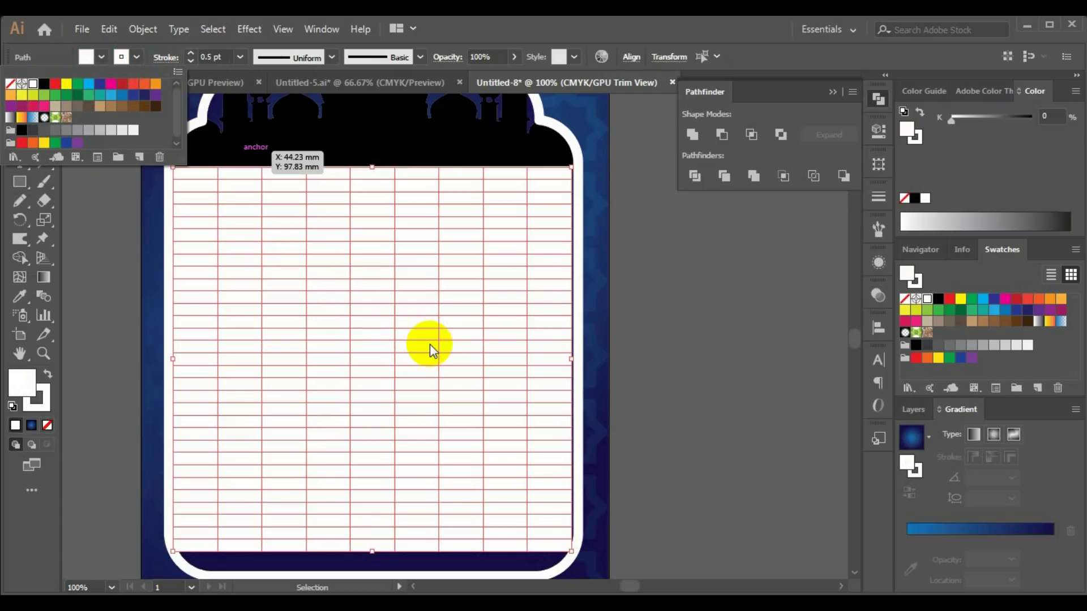
{"action": "scroll", "coordinate": [364, 399], "scroll_direction": "up", "scroll_amount": 1}
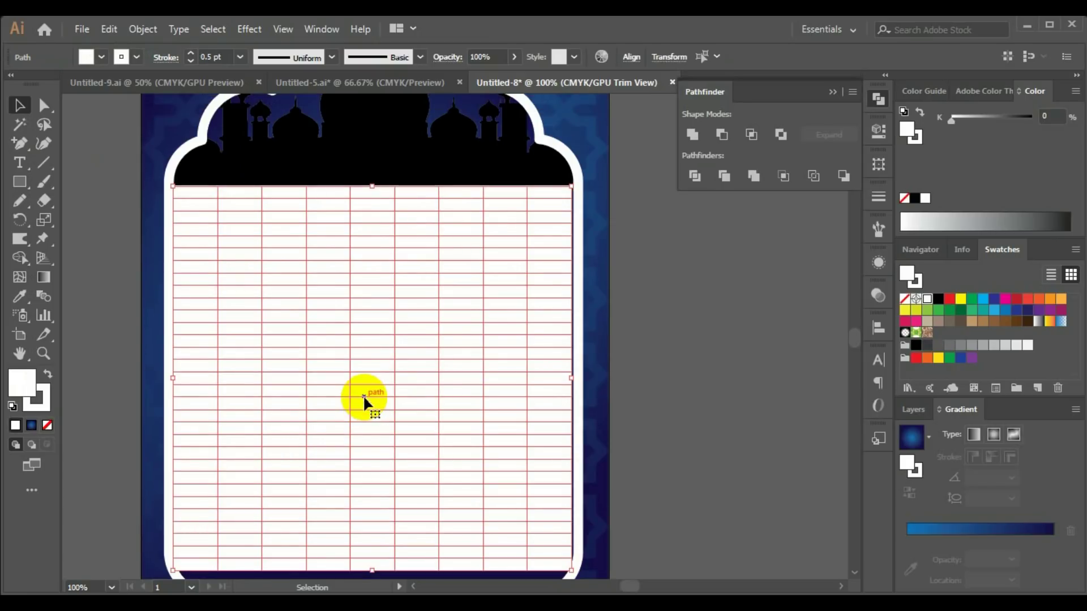
{"action": "scroll", "coordinate": [437, 286], "scroll_direction": "down", "scroll_amount": 3}
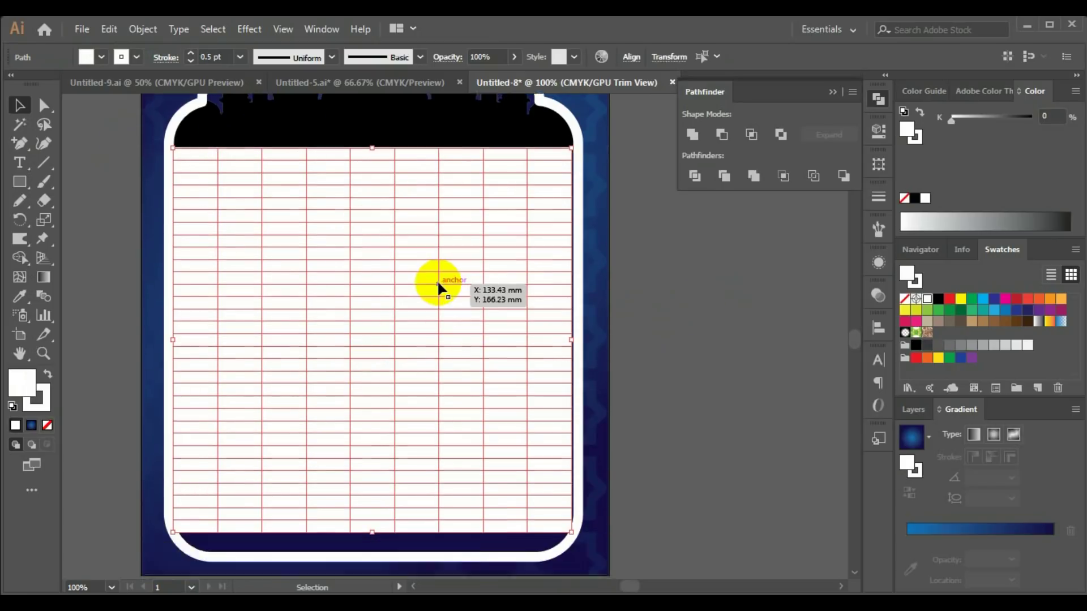
{"action": "left_click", "coordinate": [731, 487]}
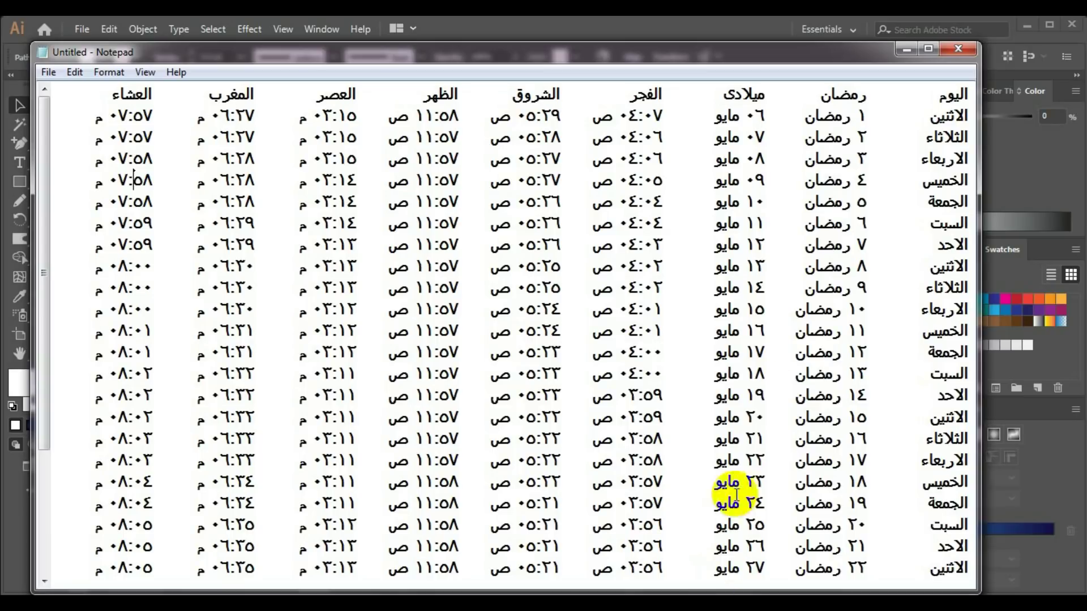
{"action": "left_click_drag", "start_coordinate": [846, 159], "coordinate": [844, 177]}
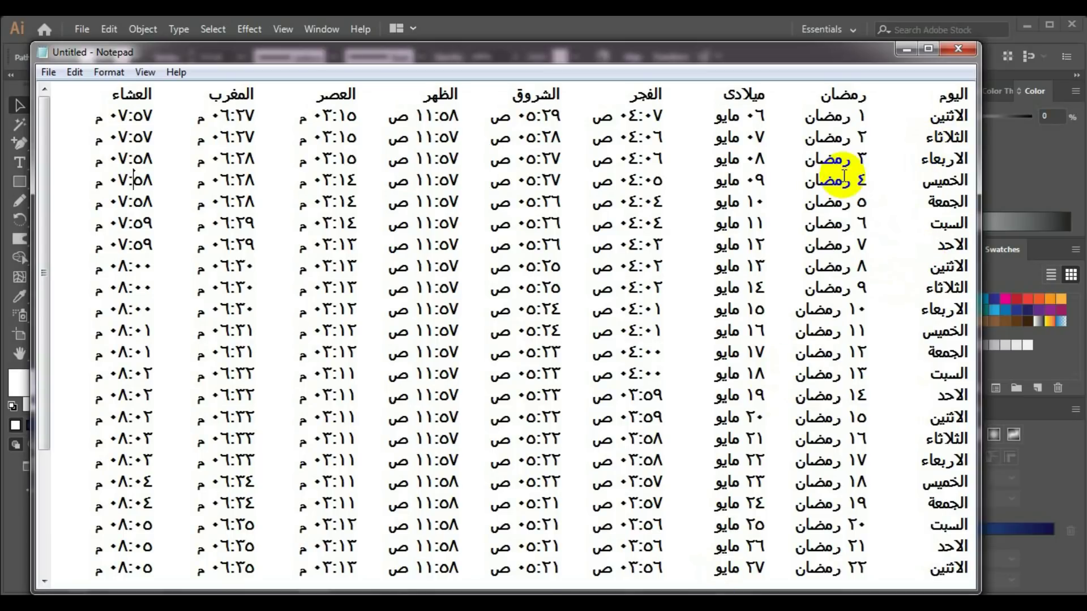
{"action": "left_click_drag", "start_coordinate": [844, 118], "coordinate": [845, 102]}
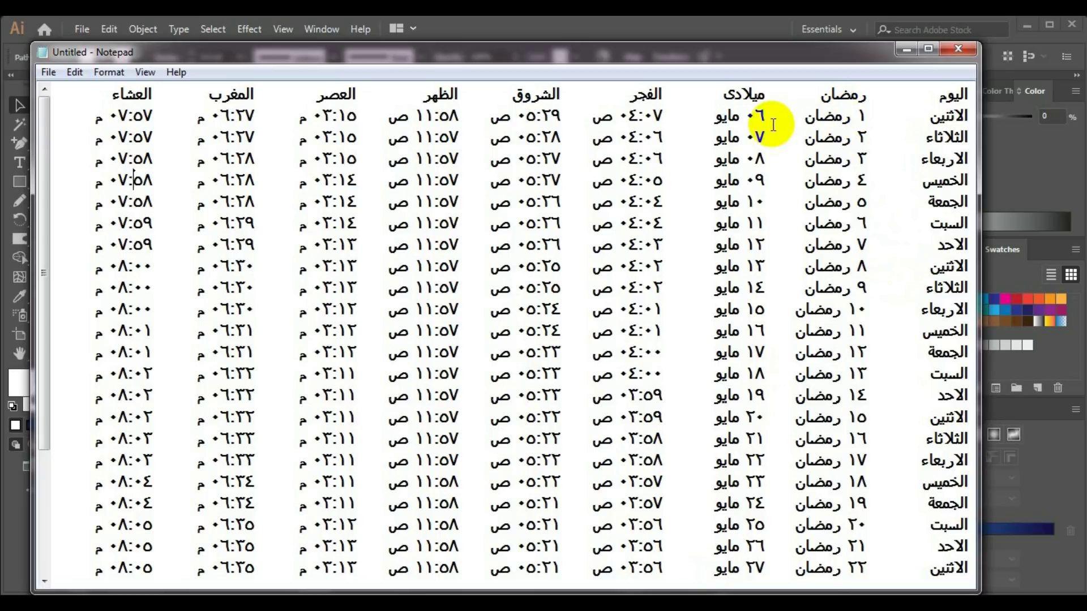
{"action": "left_click", "coordinate": [134, 180]}
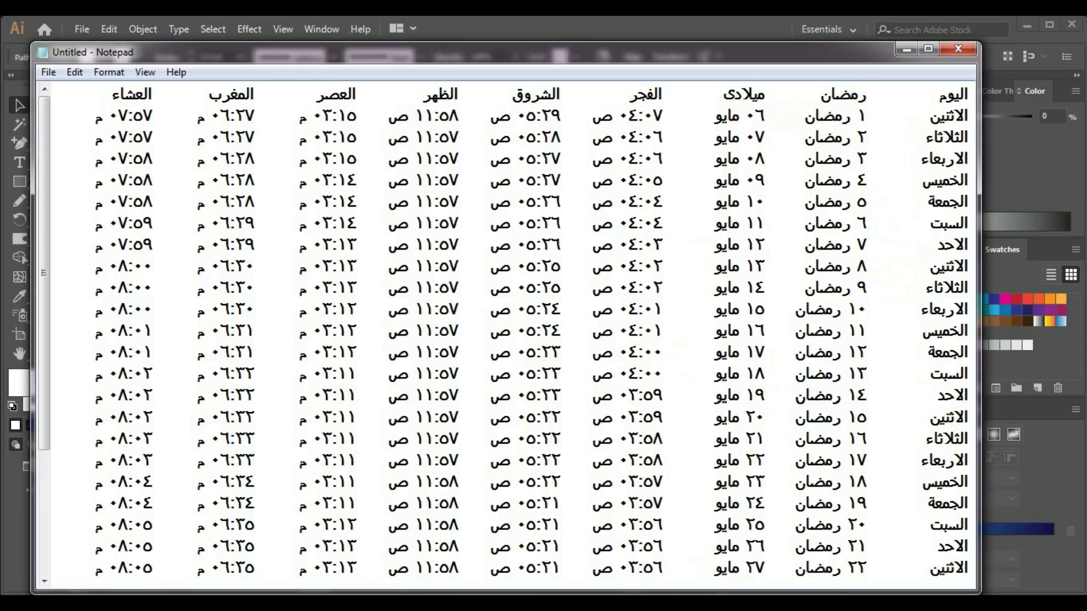
{"action": "key", "text": "super+Down"}
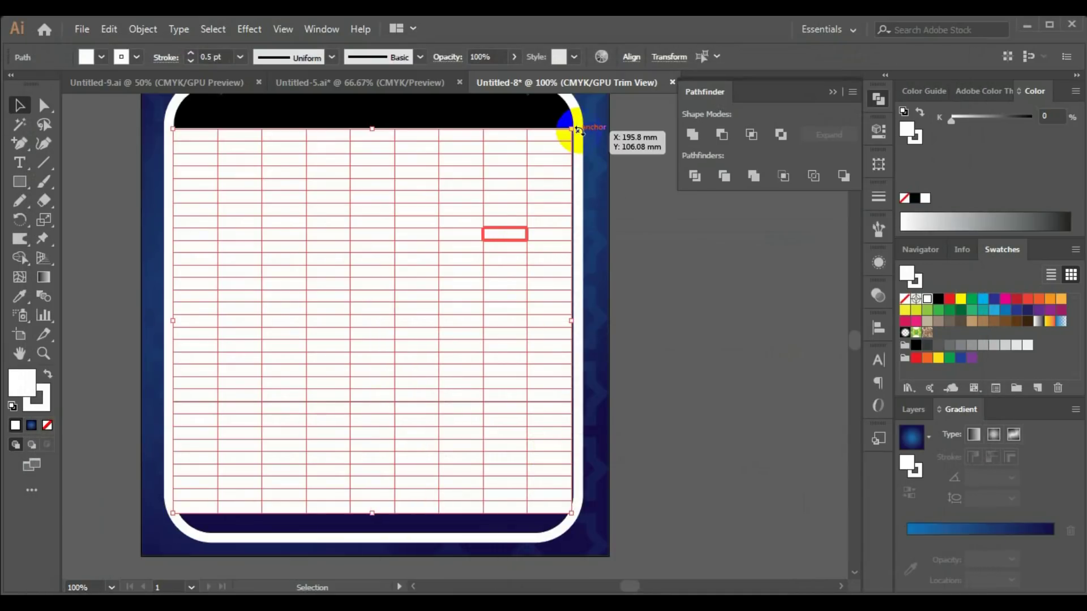
Deselect the grid, then marquee-select only the rightmost column of cells
{"action": "left_click", "coordinate": [17, 107]}
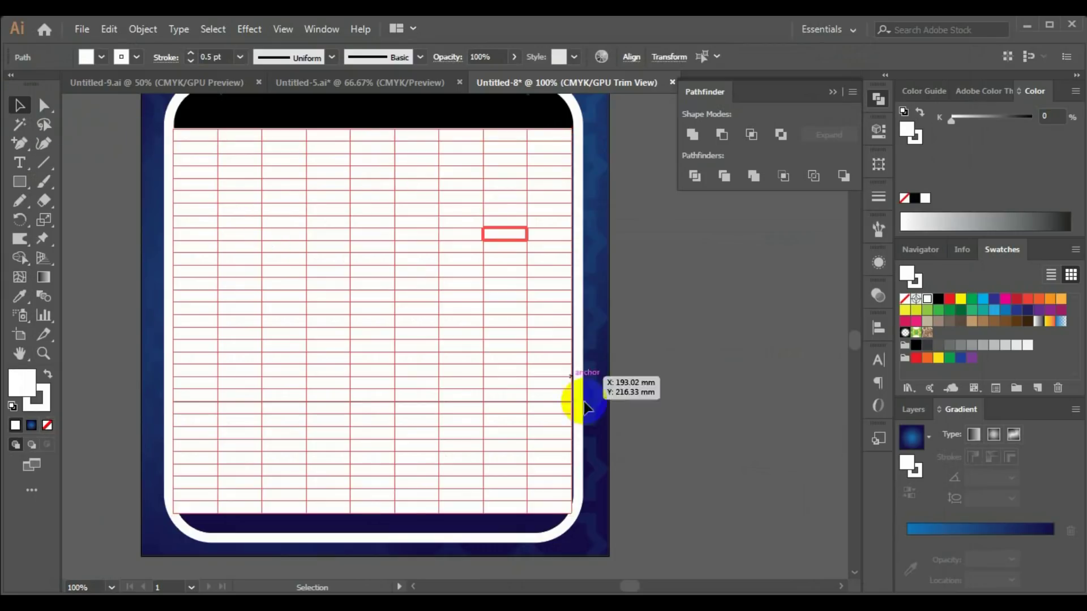
{"action": "mouse_move", "coordinate": [547, 518]}
{"action": "left_mouse_down"}
{"action": "mouse_move", "coordinate": [521, 143]}
{"action": "mouse_move", "coordinate": [547, 125]}
{"action": "left_mouse_up"}
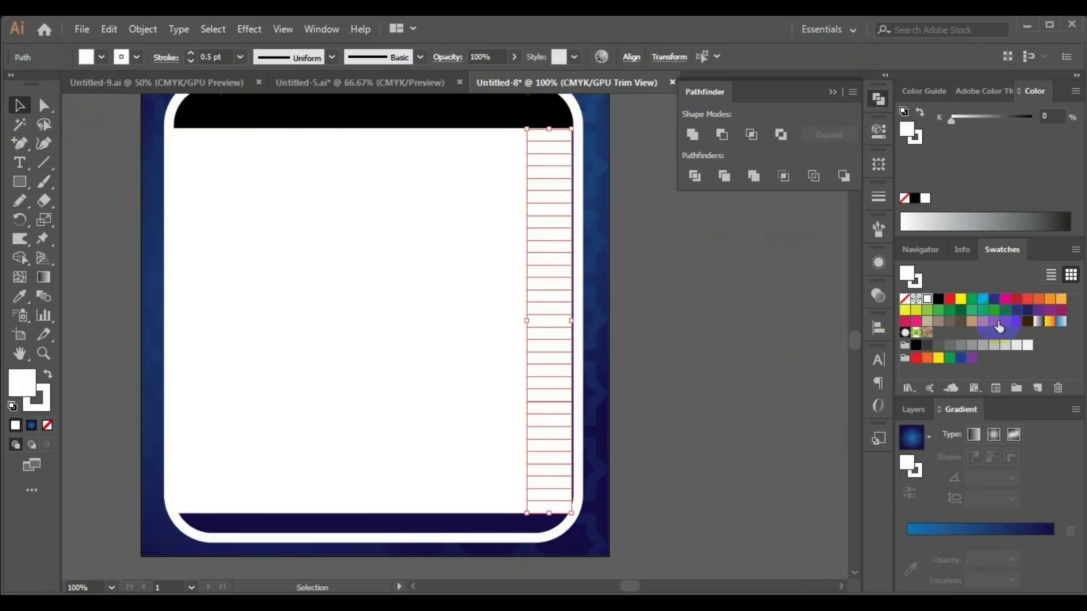
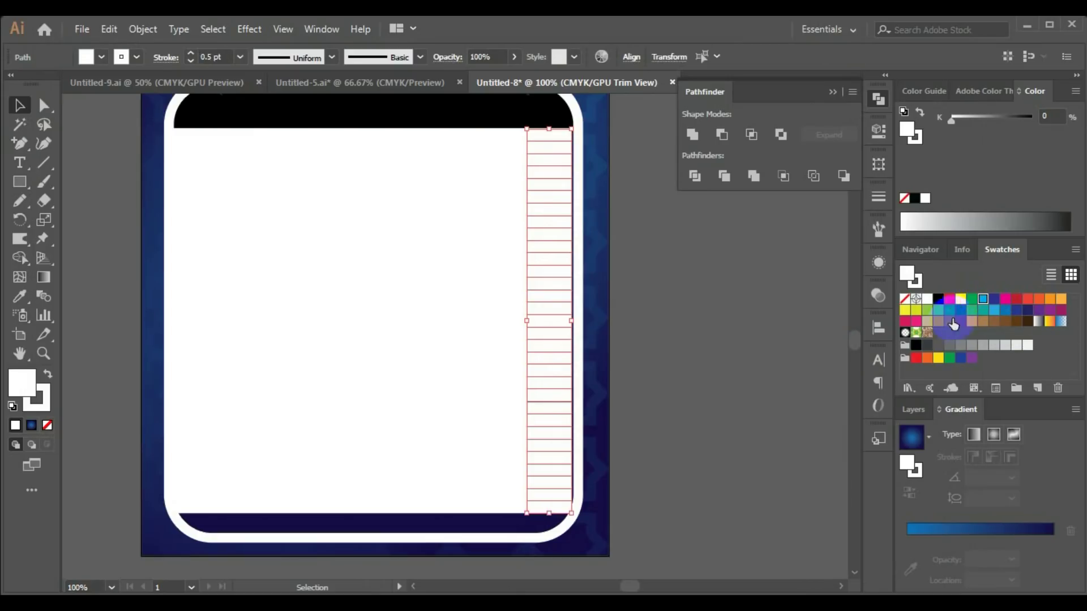
Fill the rightmost striped column cyan and Alt-drag a copy left in lighter, half-strength cyan
{"action": "left_click", "coordinate": [986, 303]}
{"action": "left_click", "coordinate": [508, 533]}
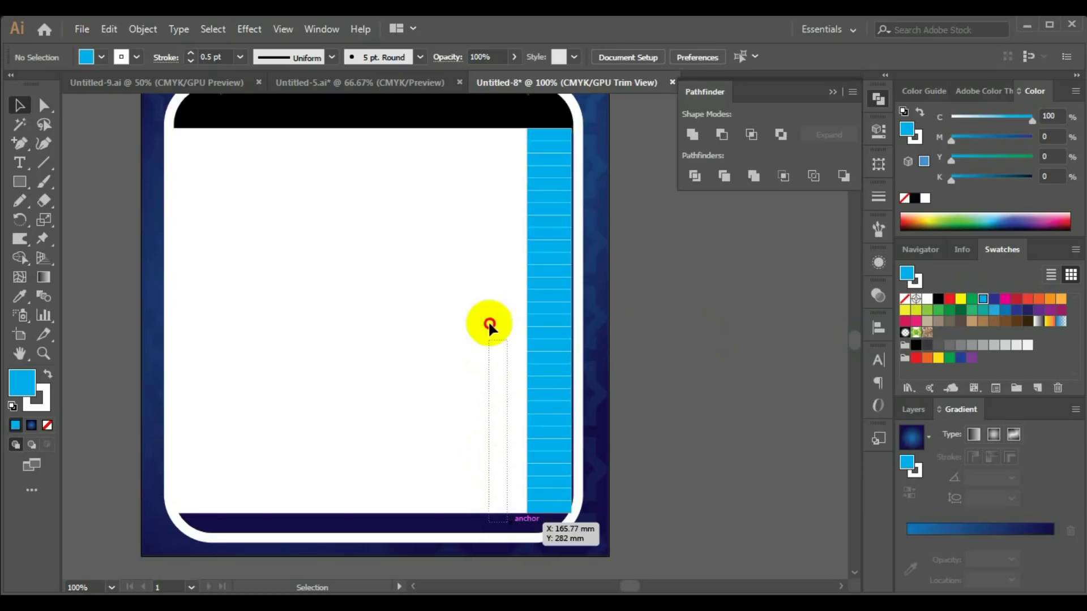
{"action": "left_click_drag", "start_coordinate": [507, 532], "coordinate": [485, 121]}
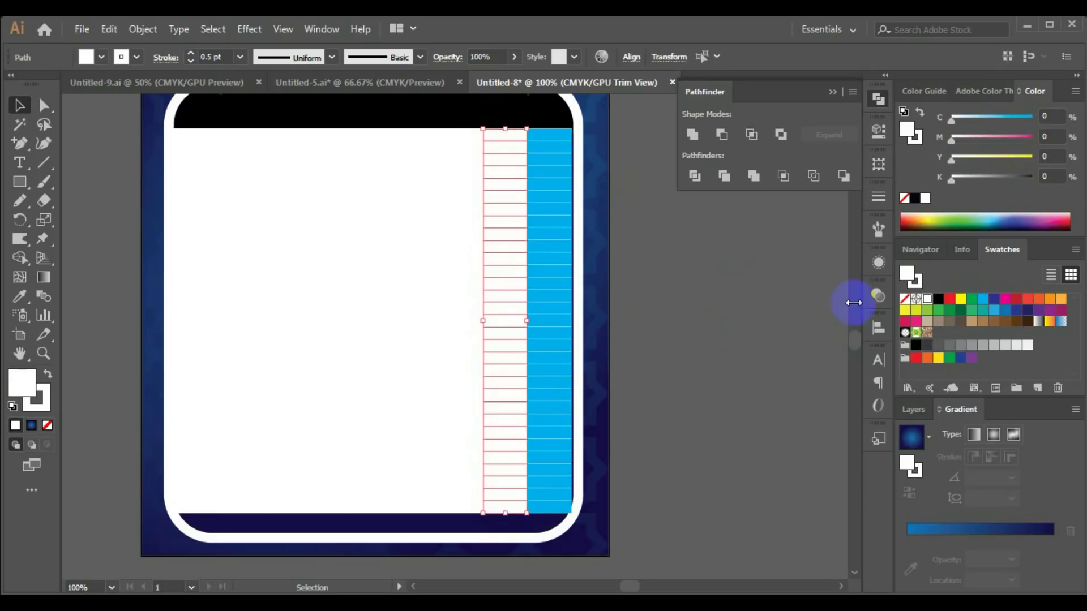
{"action": "left_click", "coordinate": [984, 300]}
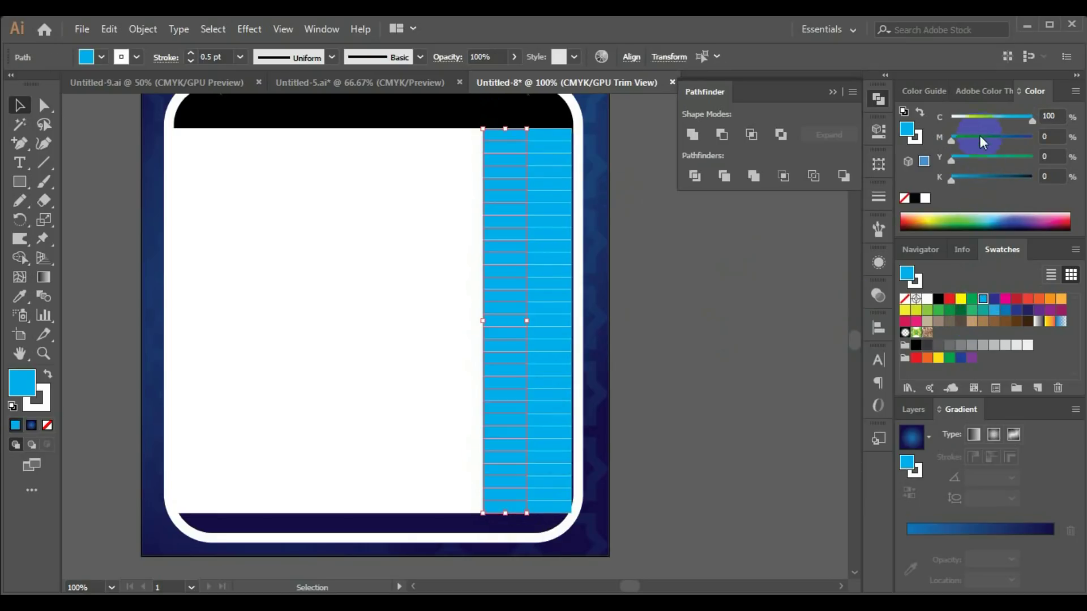
{"action": "left_click", "coordinate": [1002, 116]}
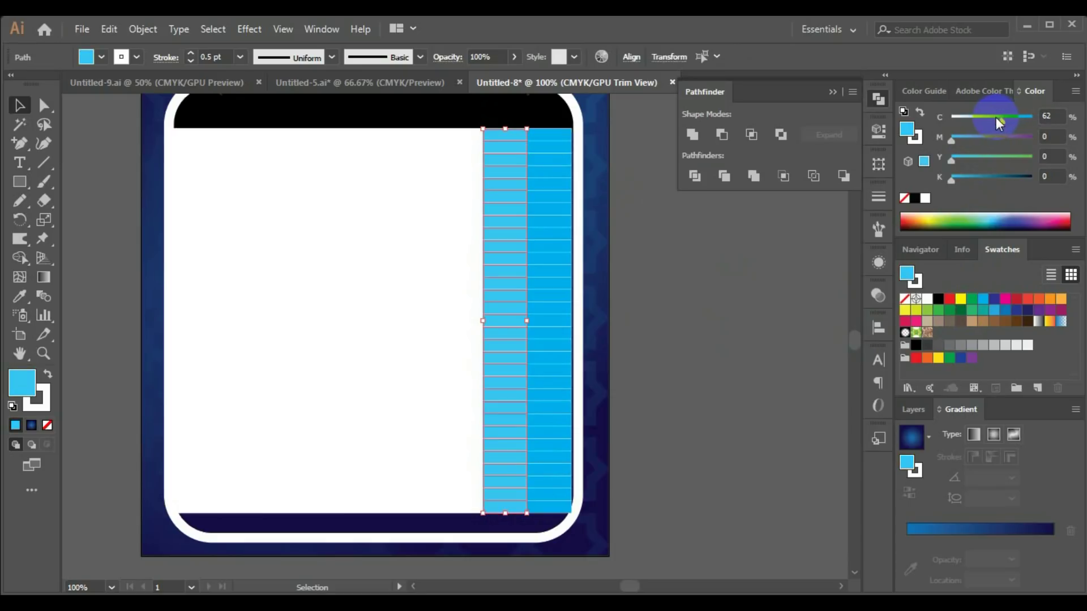
{"action": "left_click_drag", "start_coordinate": [998, 123], "coordinate": [992, 120]}
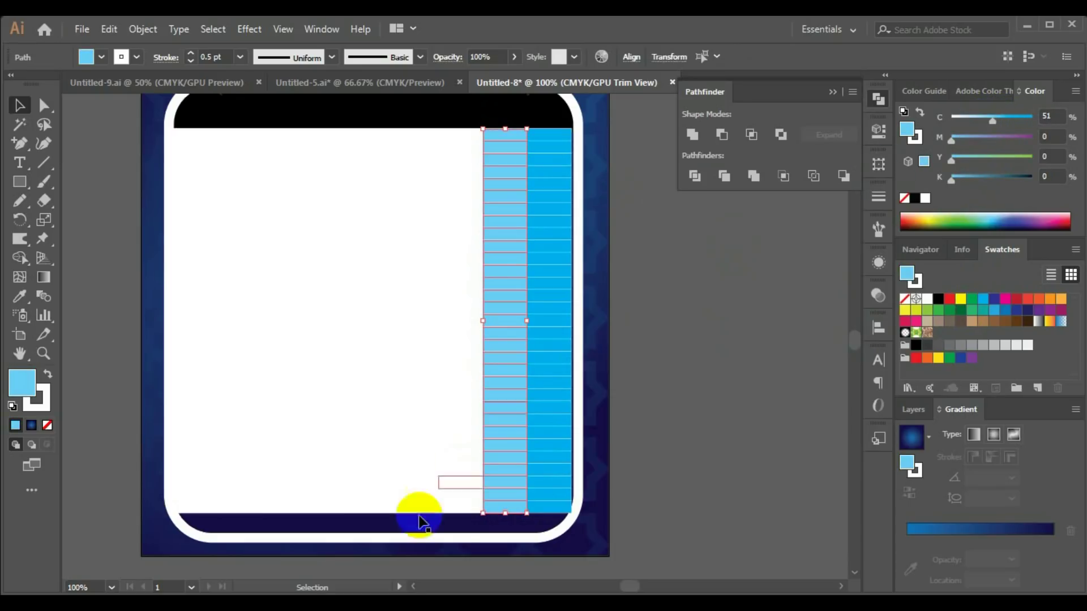
{"action": "left_click", "coordinate": [460, 532]}
Copy a third column and colour it orange (C0 M35 Y82 K0), then copy another blank column beside it
{"action": "left_click_drag", "start_coordinate": [451, 498], "coordinate": [456, 128]}
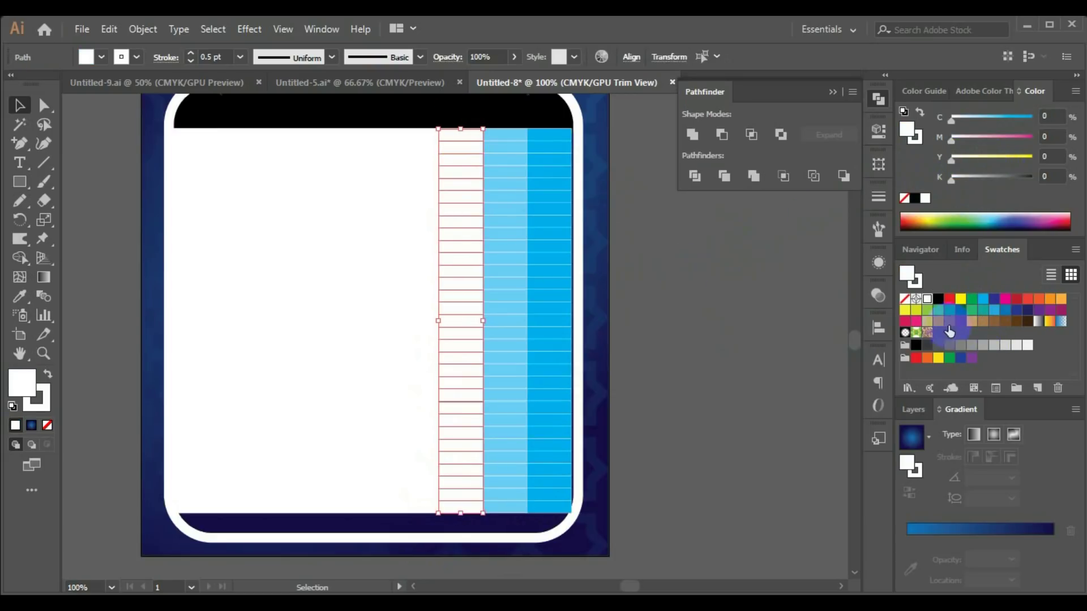
{"action": "left_click_drag", "start_coordinate": [920, 320], "coordinate": [1045, 339]}
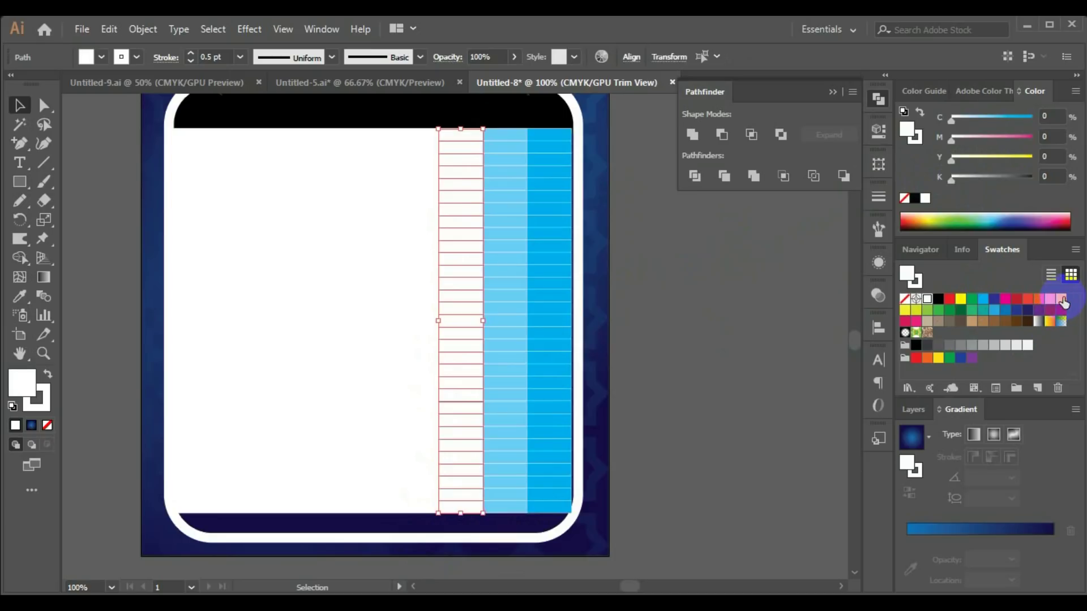
{"action": "left_click", "coordinate": [1063, 300]}
{"action": "left_click", "coordinate": [979, 157]}
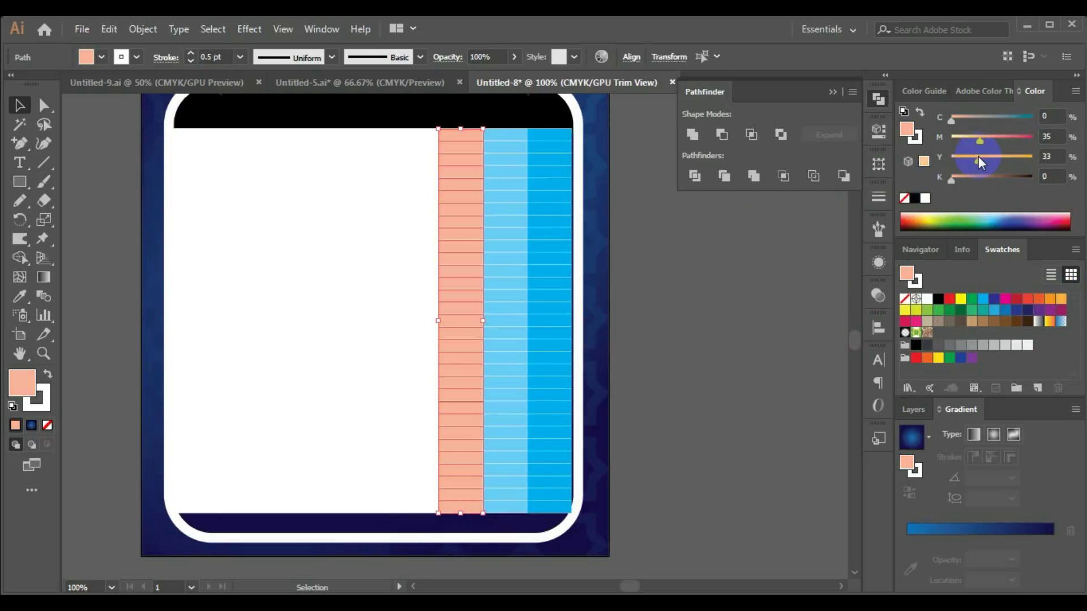
{"action": "left_click_drag", "start_coordinate": [987, 158], "coordinate": [990, 158]}
{"action": "left_click_drag", "start_coordinate": [464, 517], "coordinate": [473, 123]}
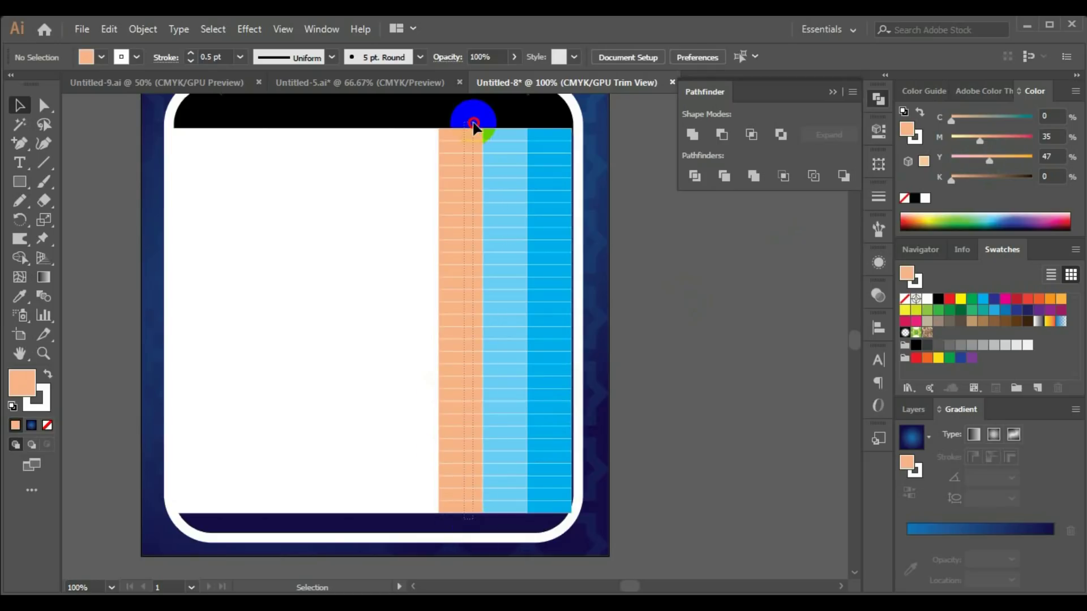
{"action": "left_click", "coordinate": [1017, 157]}
{"action": "left_click", "coordinate": [453, 527]}
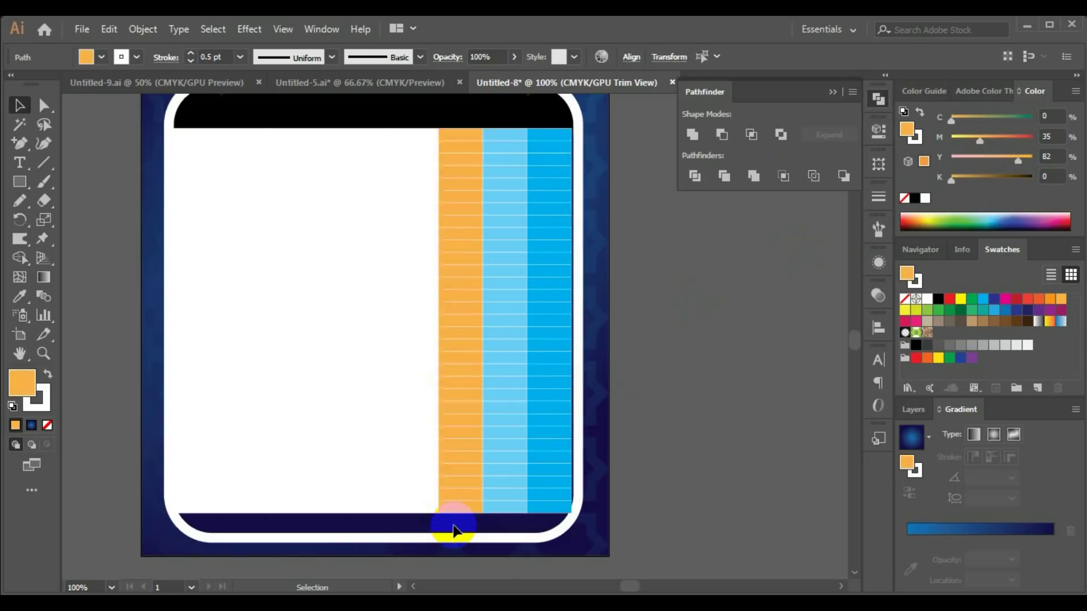
{"action": "mouse_move", "coordinate": [427, 524]}
{"action": "left_mouse_down"}
{"action": "mouse_move", "coordinate": [385, 508]}
{"action": "mouse_move", "coordinate": [403, 110]}
{"action": "left_mouse_up"}
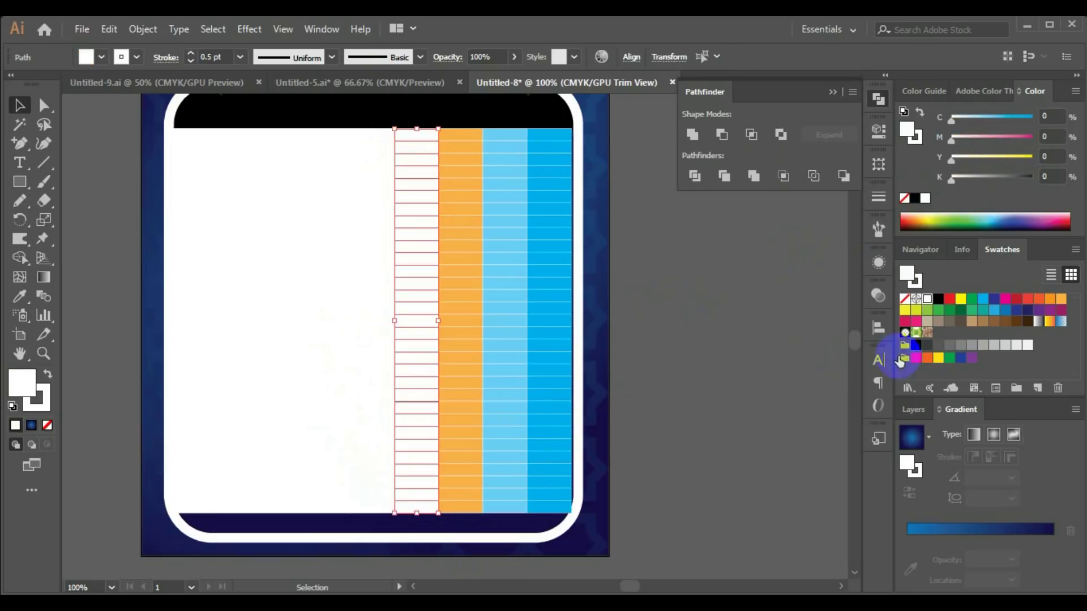
Fill the new column 10% black and copy more columns left, alternating light grey and white
{"action": "left_click", "coordinate": [1015, 346]}
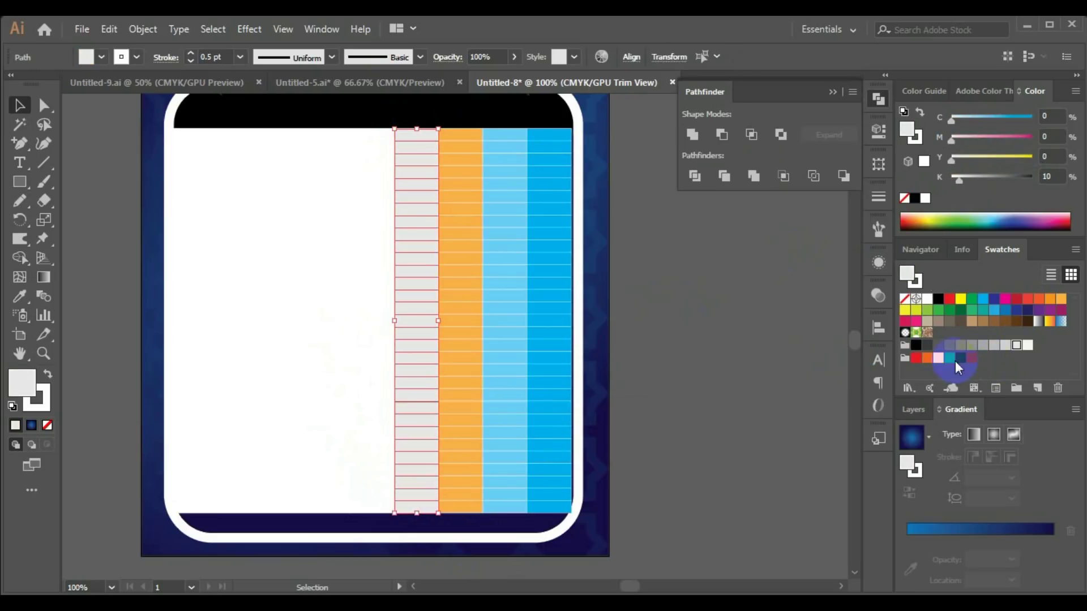
{"action": "left_click_drag", "start_coordinate": [333, 524], "coordinate": [325, 484]}
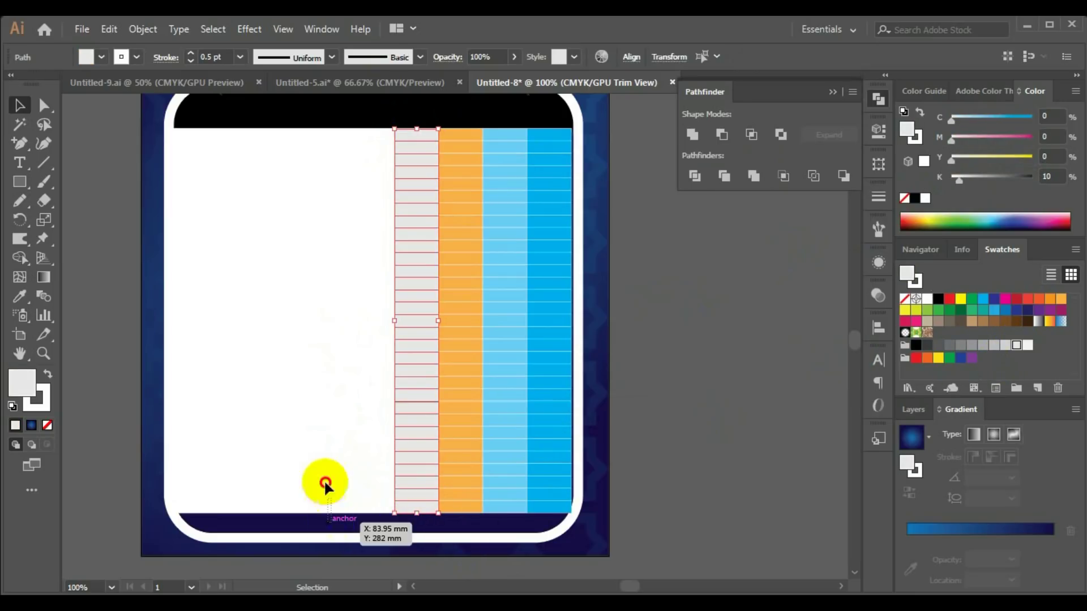
{"action": "left_click_drag", "start_coordinate": [283, 168], "coordinate": [312, 182]}
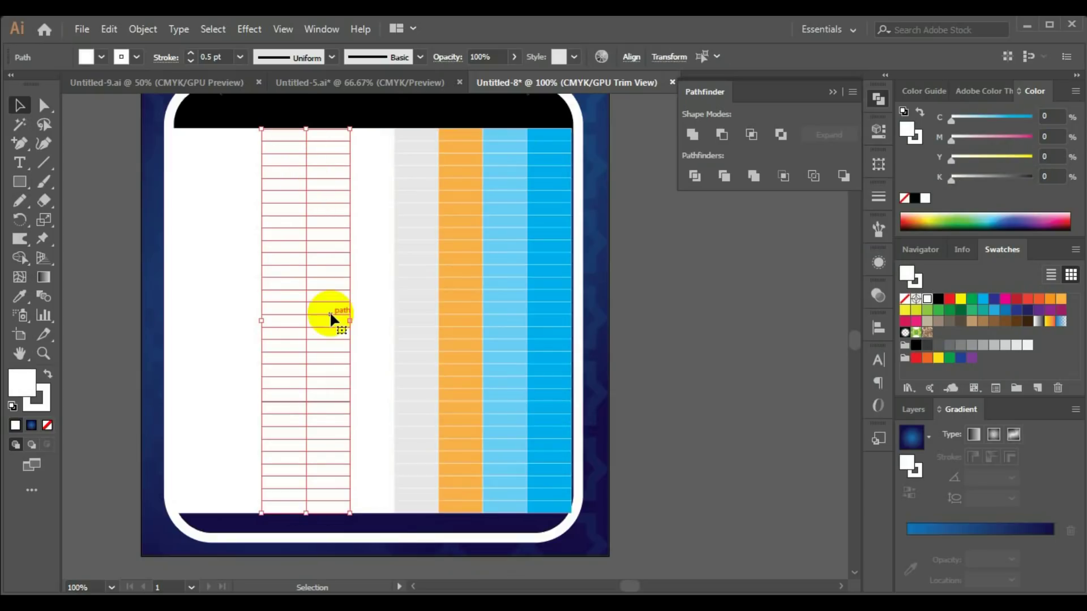
{"action": "left_click_drag", "start_coordinate": [324, 110], "coordinate": [333, 526]}
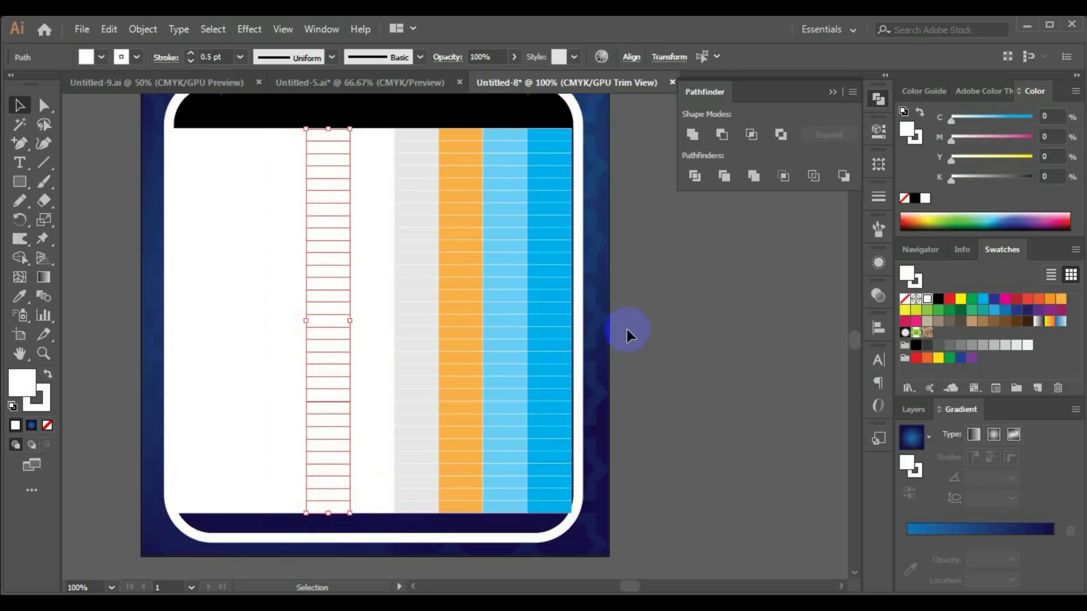
{"action": "left_click", "coordinate": [1017, 347]}
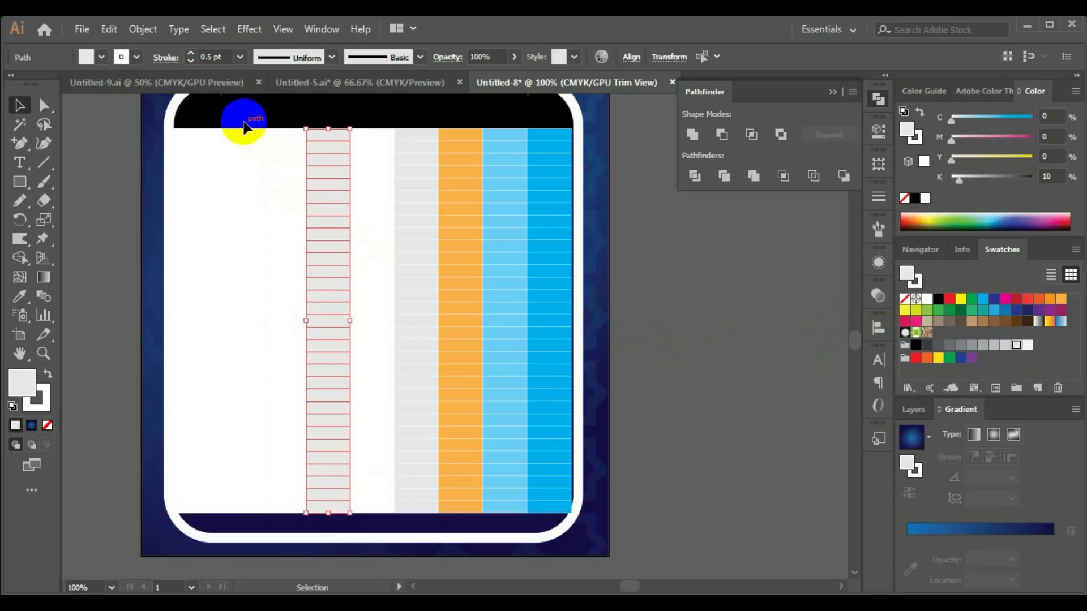
{"action": "left_click", "coordinate": [242, 506]}
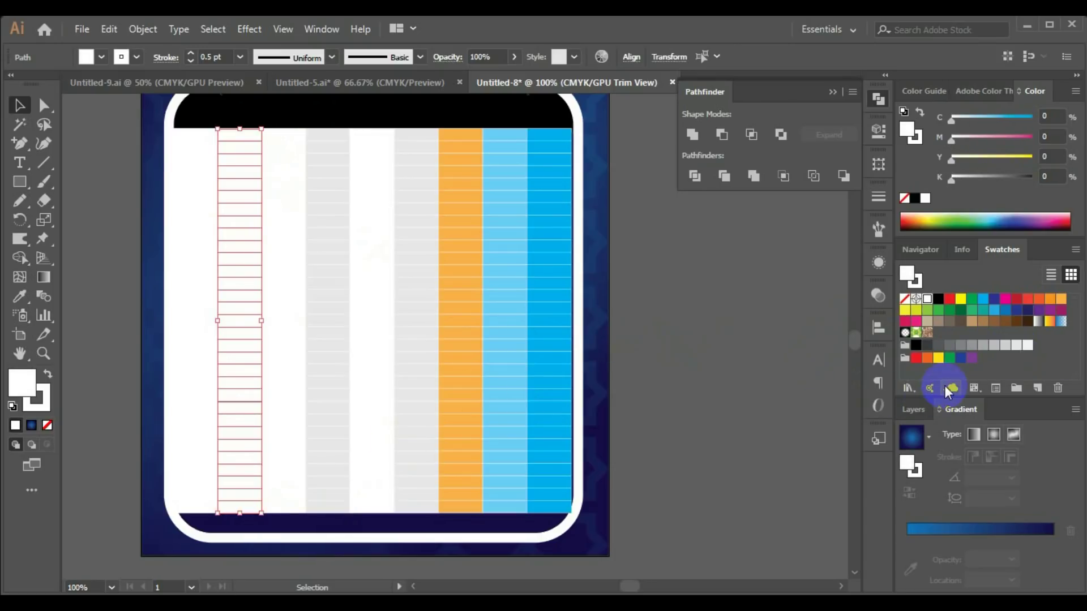
{"action": "left_click", "coordinate": [1017, 346]}
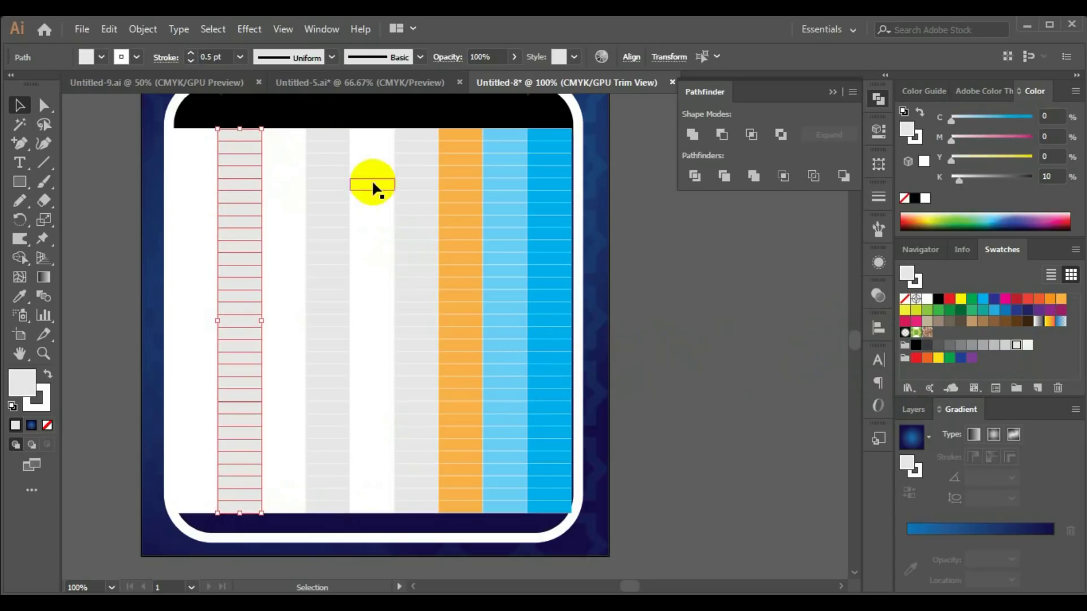
{"action": "left_click", "coordinate": [357, 110]}
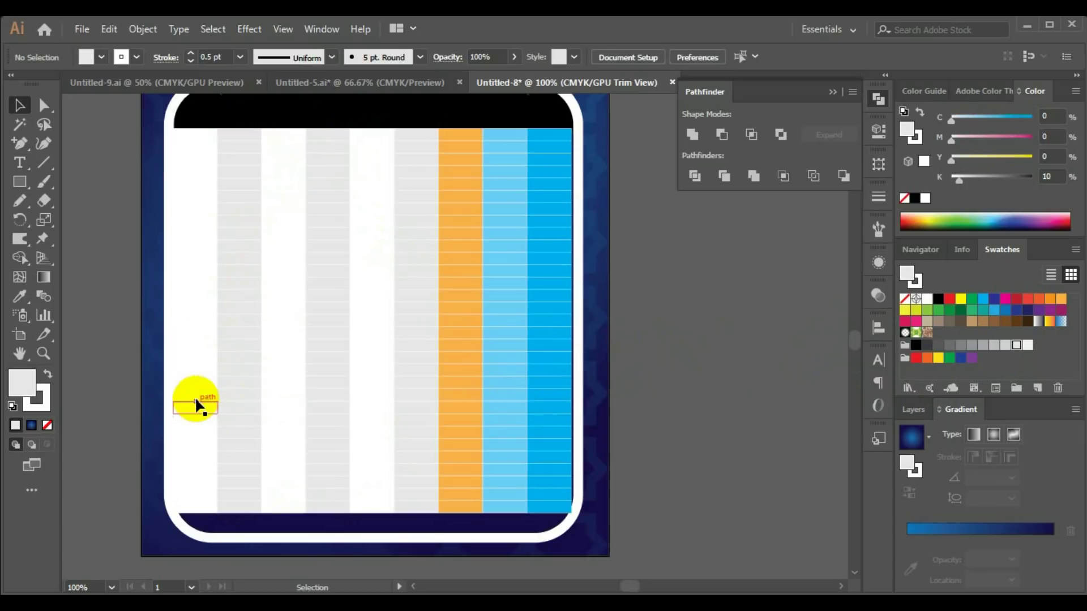
Add a white Arabic heading in the black header and enlarge it
{"action": "scroll", "coordinate": [207, 407], "scroll_direction": "up", "scroll_amount": 2}
{"action": "scroll", "coordinate": [280, 339], "scroll_direction": "up", "scroll_amount": 2}
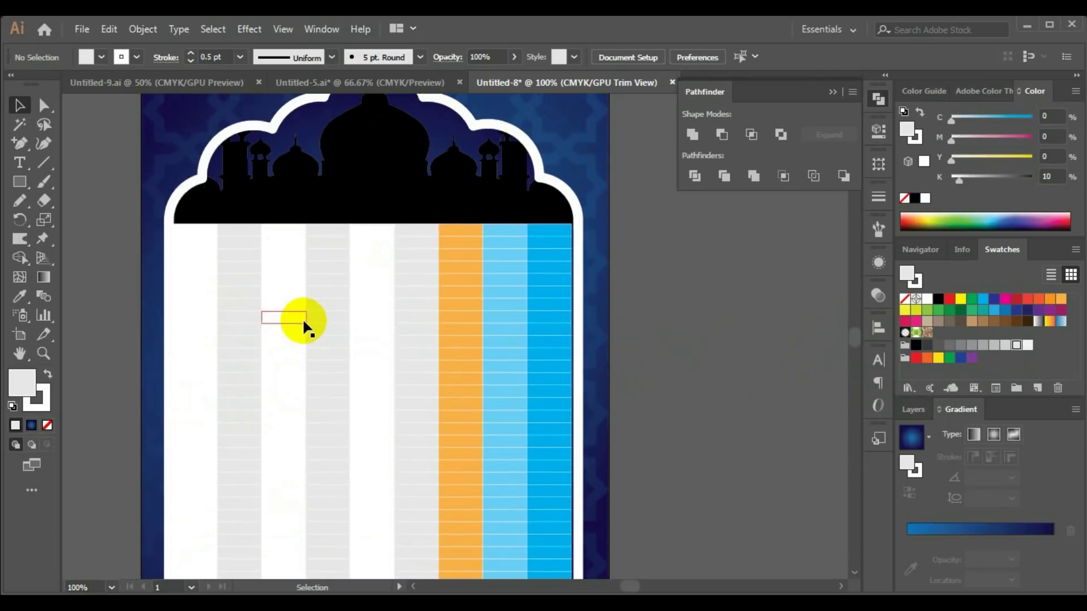
{"action": "scroll", "coordinate": [302, 353], "scroll_direction": "up", "scroll_amount": 1}
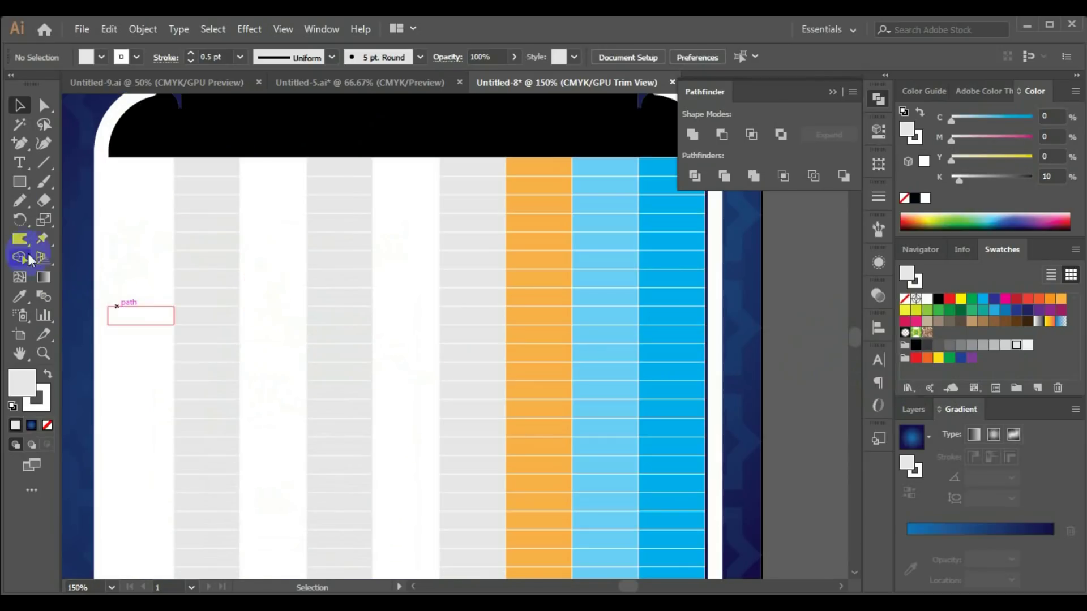
{"action": "left_click", "coordinate": [20, 163]}
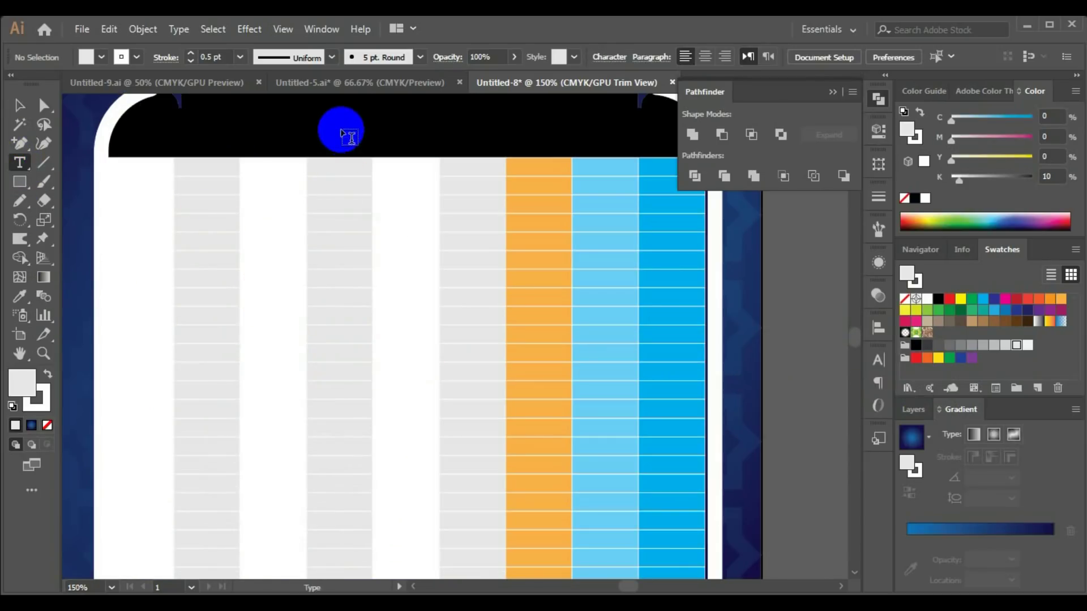
{"action": "left_click", "coordinate": [341, 131]}
{"action": "scroll", "coordinate": [327, 219], "scroll_direction": "up", "scroll_amount": 2}
{"action": "scroll", "coordinate": [327, 218], "scroll_direction": "up", "scroll_amount": 1}
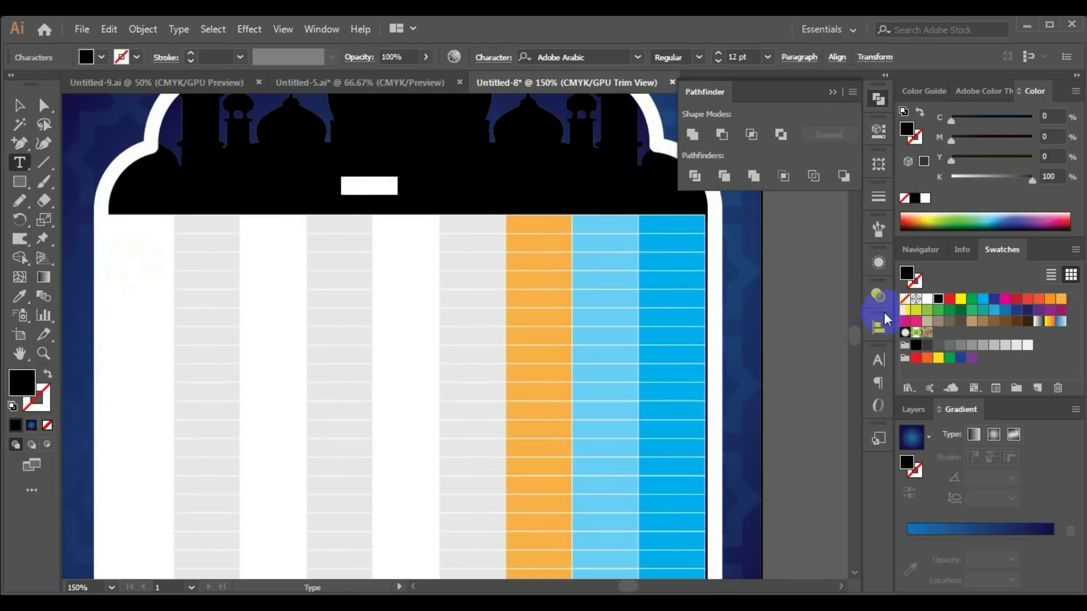
{"action": "left_click", "coordinate": [927, 300]}
{"action": "type", "text": "بسم الله"}
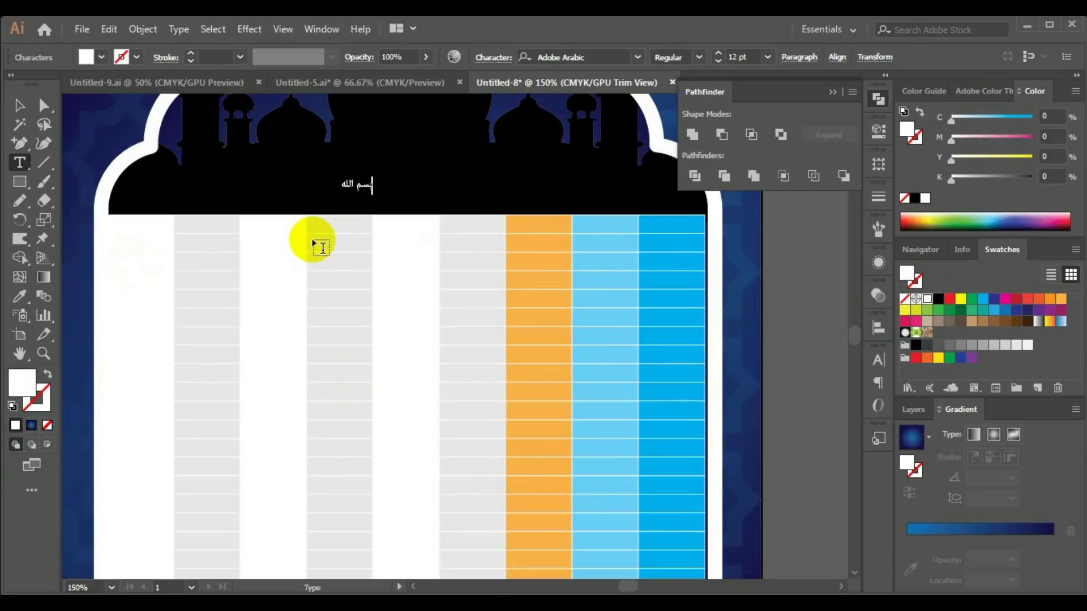
{"action": "left_click", "coordinate": [20, 106]}
{"action": "left_click", "coordinate": [373, 189]}
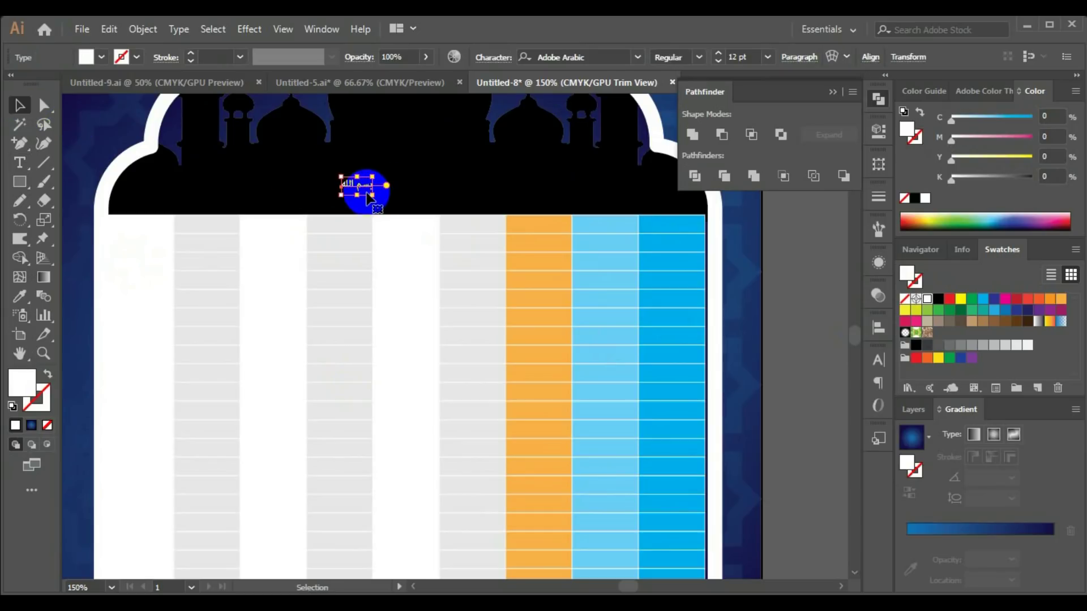
{"action": "left_click_drag", "start_coordinate": [373, 195], "coordinate": [407, 204]}
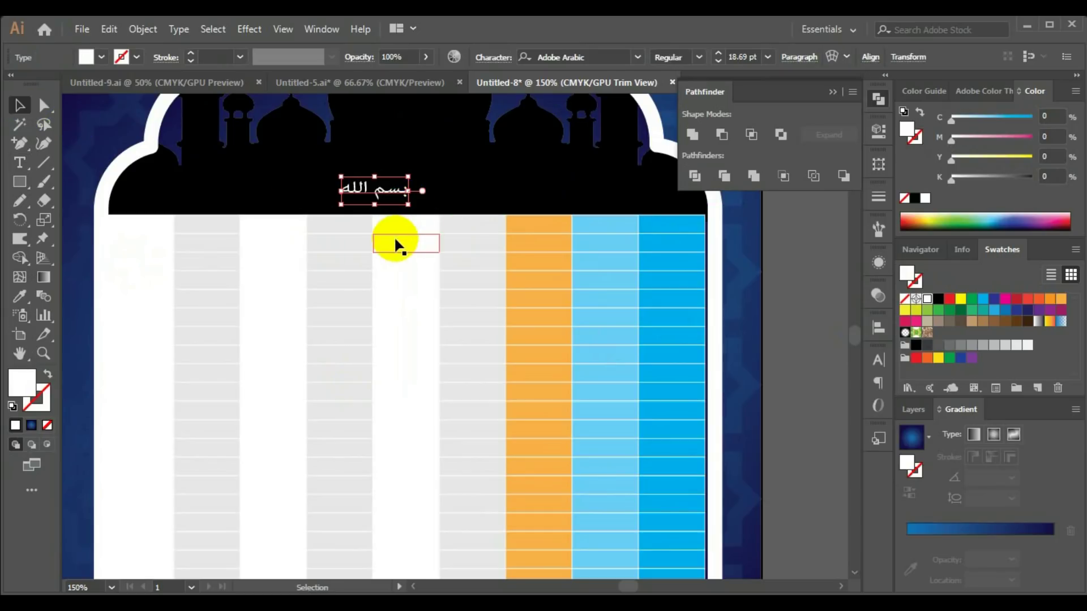
Set the heading's font to Simplified Arabic
{"action": "left_click", "coordinate": [638, 58]}
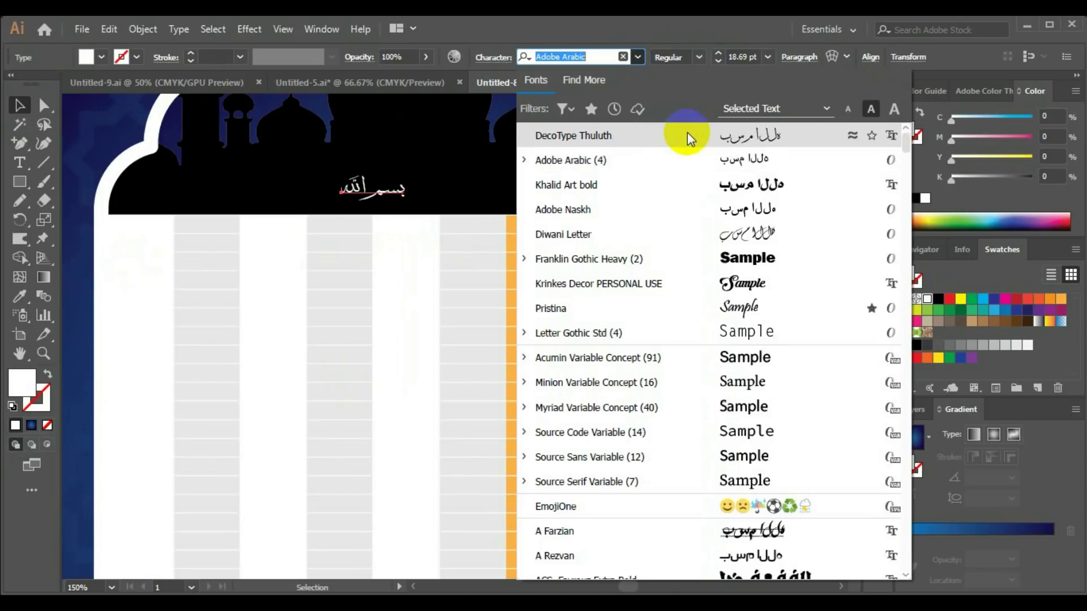
{"action": "scroll", "coordinate": [713, 244], "scroll_direction": "down", "scroll_amount": 10}
{"action": "scroll", "coordinate": [697, 334], "scroll_direction": "down", "scroll_amount": 10}
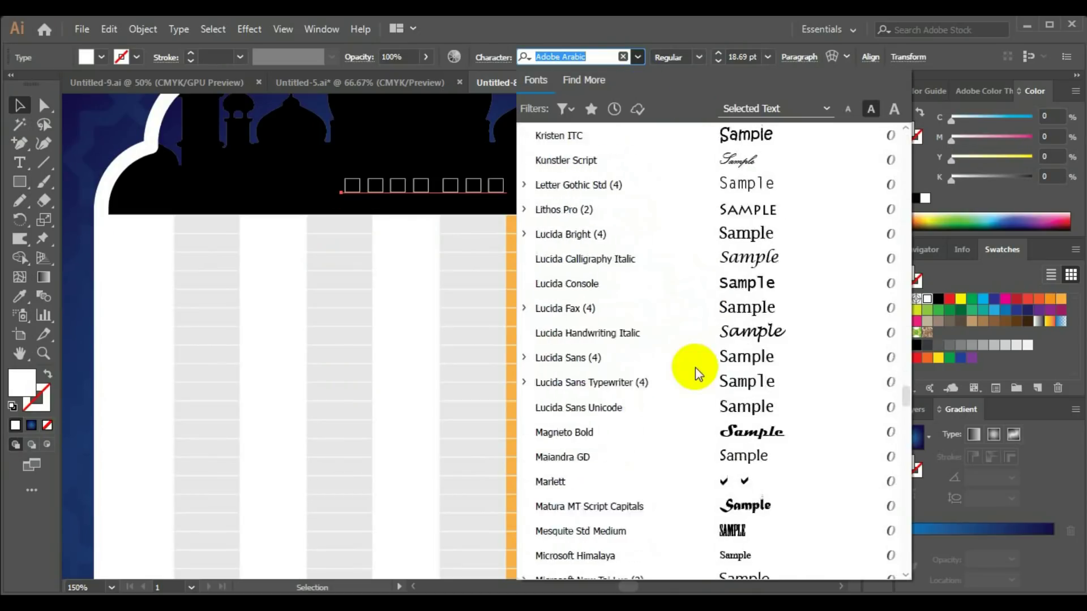
{"action": "scroll", "coordinate": [696, 364], "scroll_direction": "down", "scroll_amount": 10}
{"action": "scroll", "coordinate": [905, 280], "scroll_direction": "up", "scroll_amount": 5}
{"action": "scroll", "coordinate": [792, 340], "scroll_direction": "down", "scroll_amount": 4}
{"action": "left_click", "coordinate": [740, 406]}
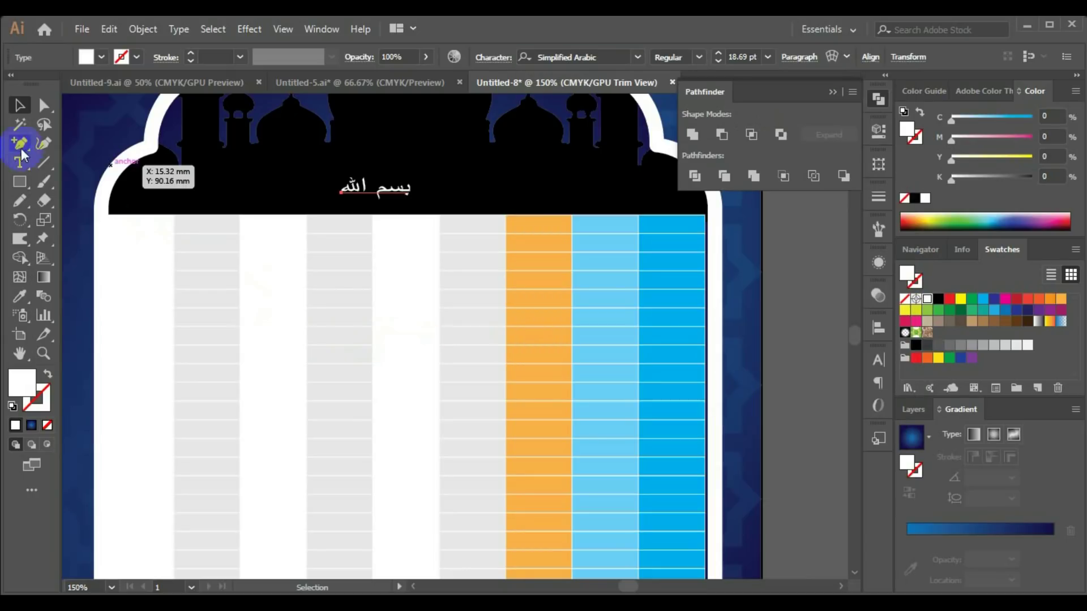
Replace the header words with the pasted timetable text
{"action": "left_click", "coordinate": [17, 164]}
{"action": "left_click", "coordinate": [374, 194]}
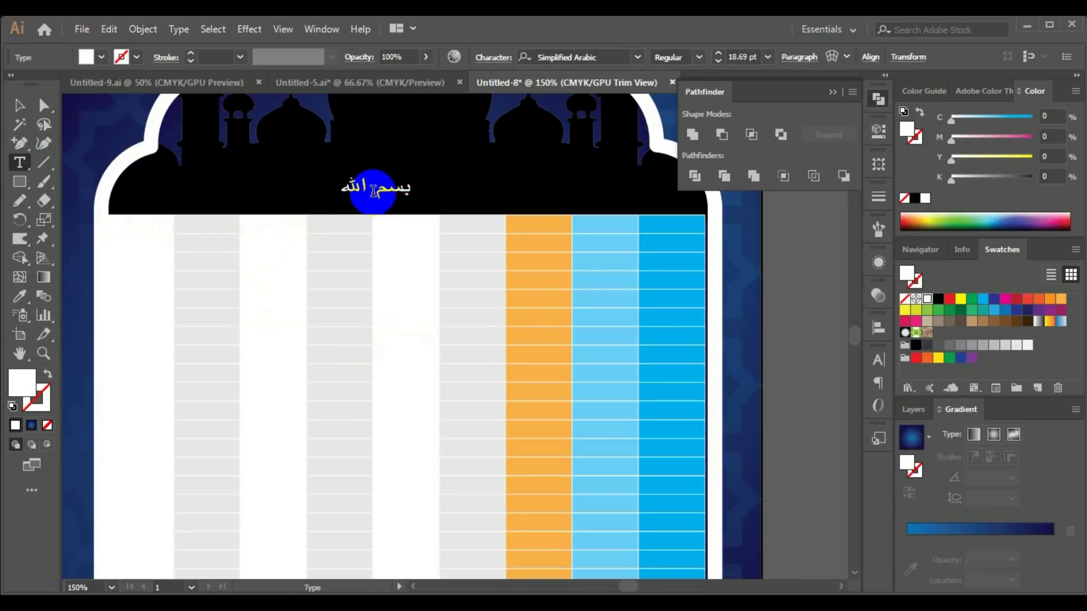
{"action": "double_click", "coordinate": [374, 191]}
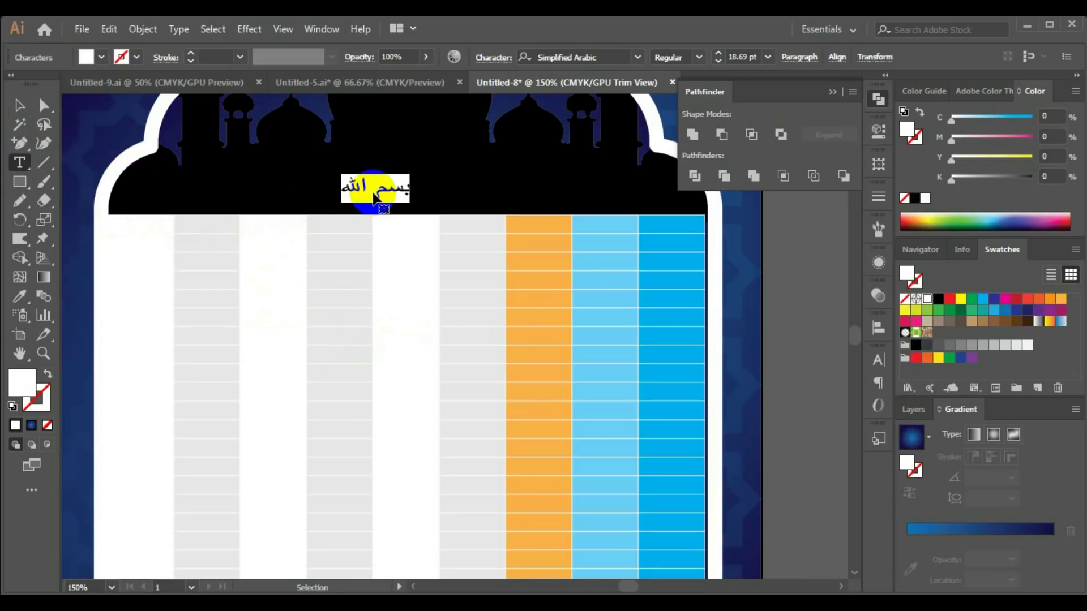
{"action": "key", "text": "ctrl+v"}
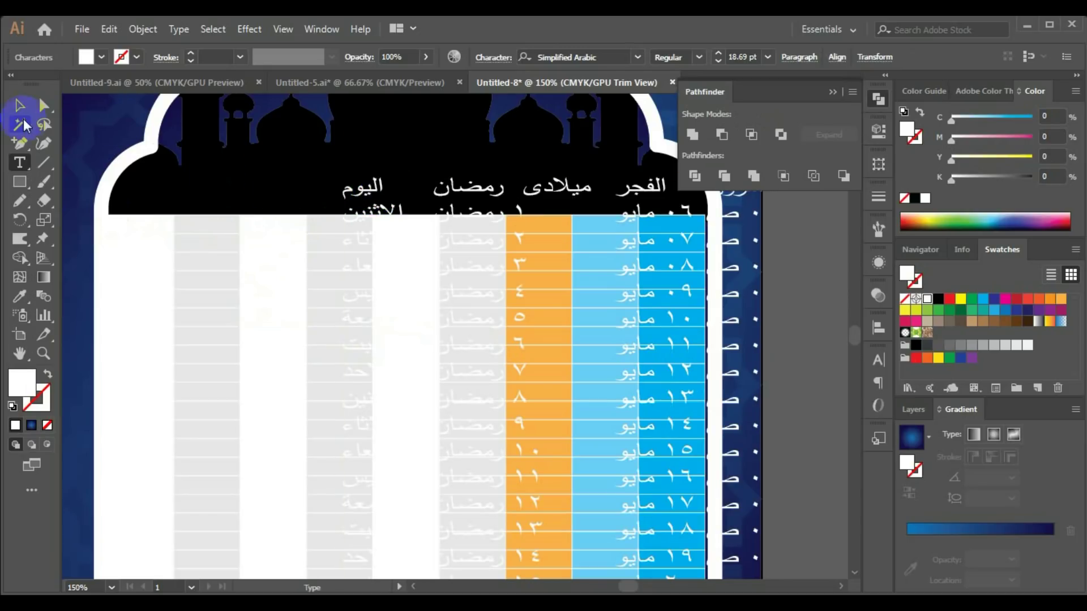
Move the pasted timetable text block left across the table
{"action": "left_click", "coordinate": [19, 106]}
{"action": "left_click_drag", "start_coordinate": [519, 194], "coordinate": [286, 197]}
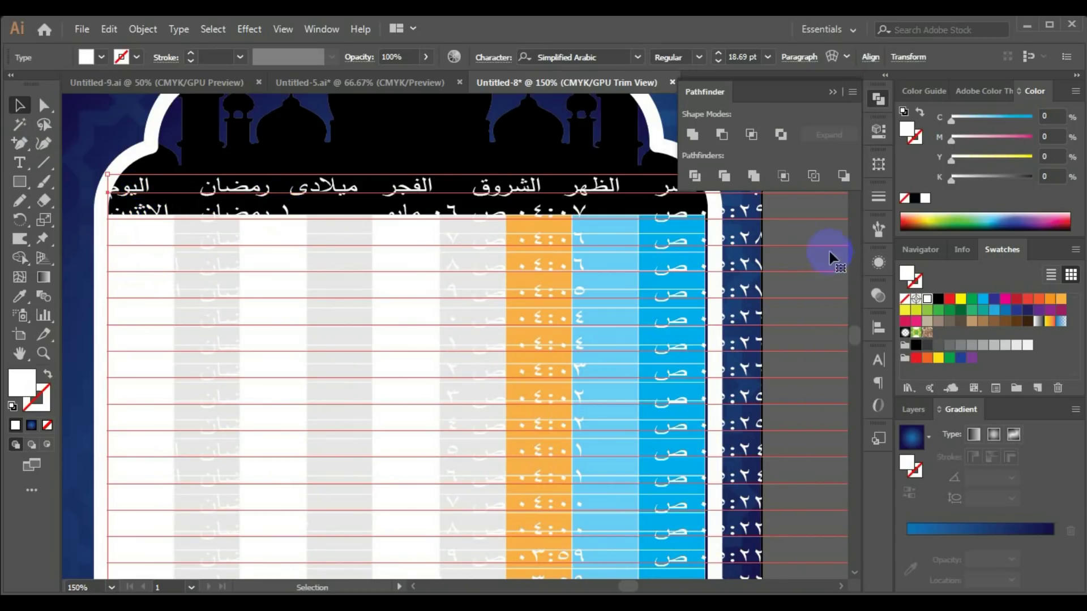
{"action": "left_click_drag", "start_coordinate": [601, 196], "coordinate": [586, 196]}
{"action": "left_click", "coordinate": [833, 92]}
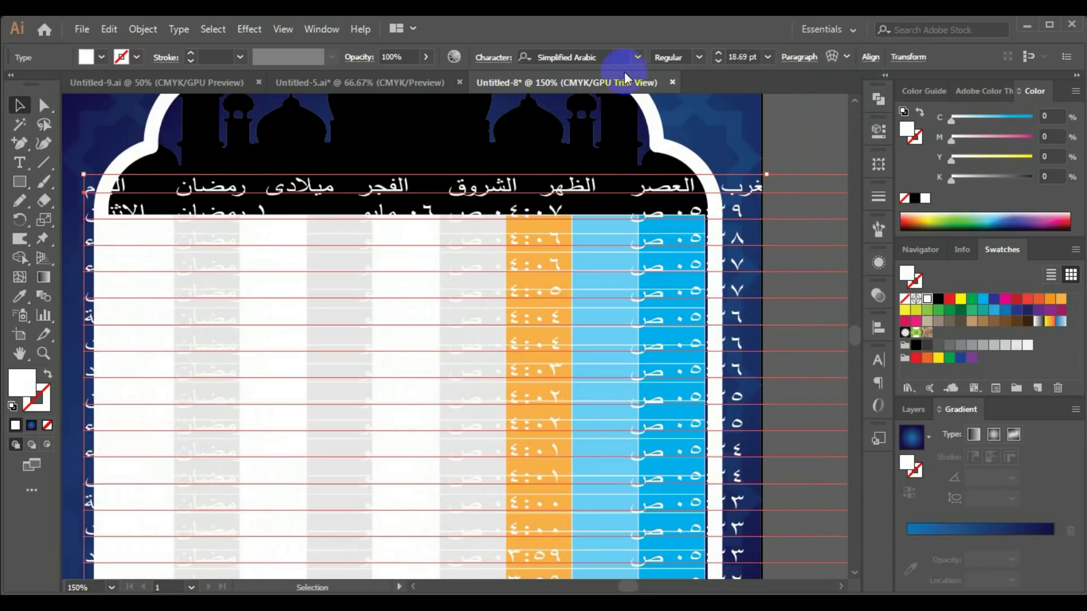
Set the timetable paragraph direction to right-to-left
{"action": "left_click", "coordinate": [799, 57]}
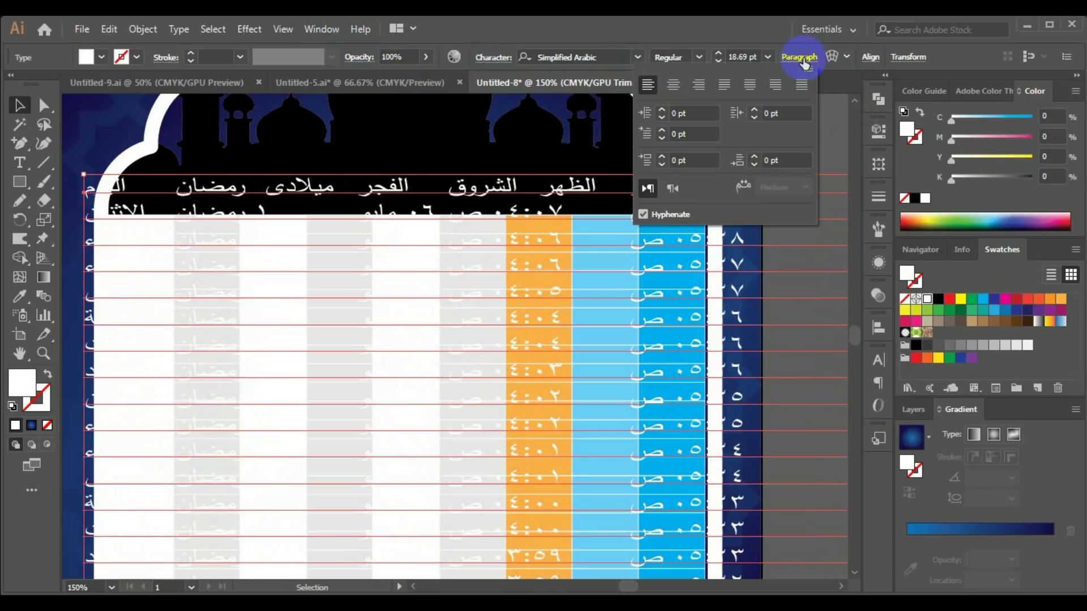
{"action": "left_click", "coordinate": [672, 192]}
{"action": "left_click", "coordinate": [207, 215]}
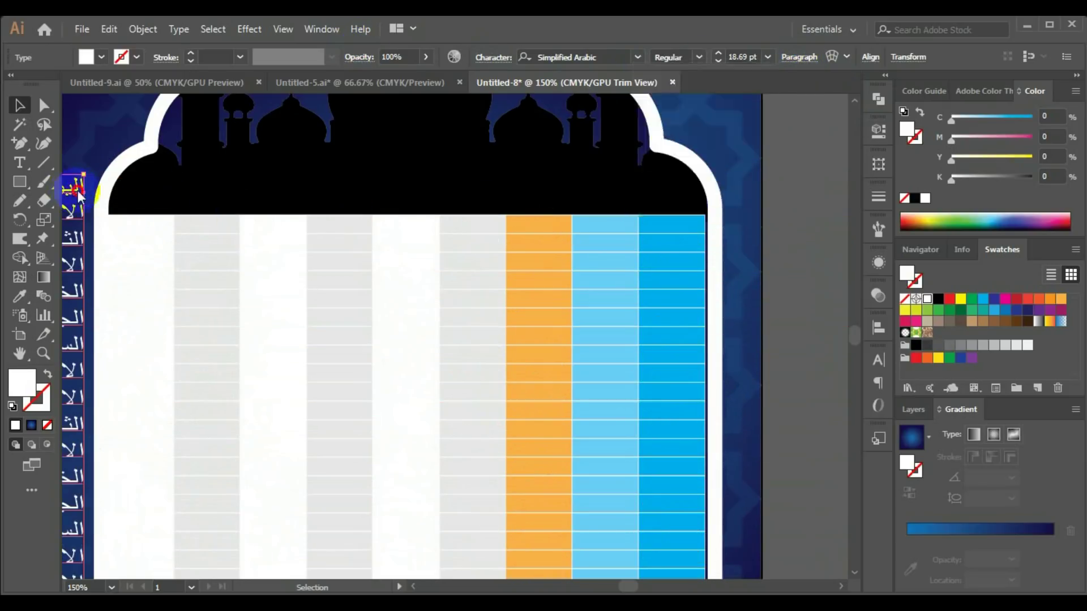
Move the timetable text into the table and narrow and shorten its frame
{"action": "left_click_drag", "start_coordinate": [77, 190], "coordinate": [676, 243]}
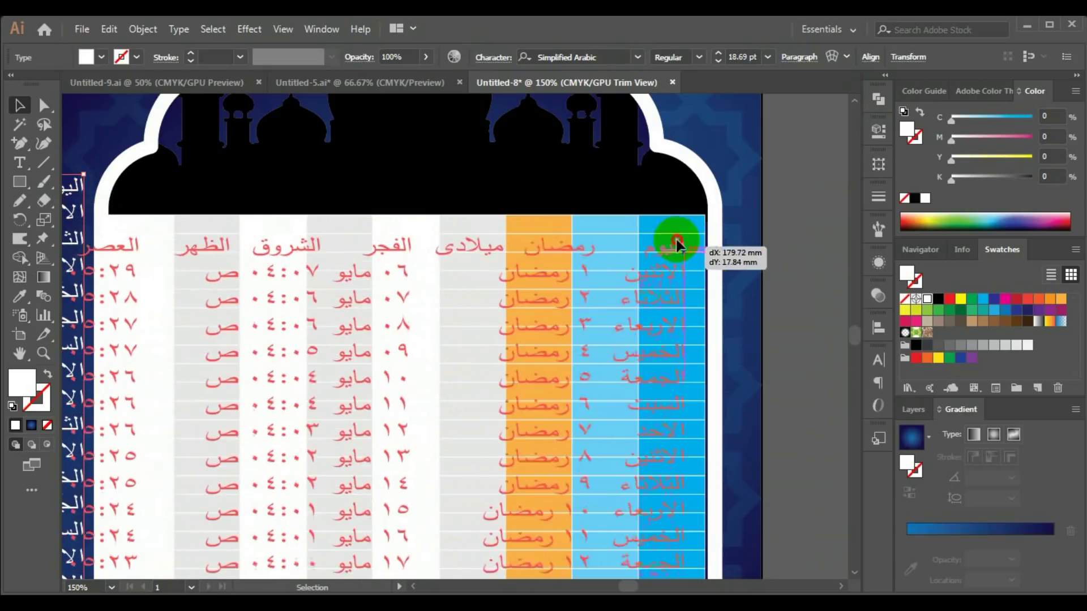
{"action": "left_click_drag", "start_coordinate": [676, 244], "coordinate": [687, 221]}
{"action": "scroll", "coordinate": [435, 280], "scroll_direction": "down", "scroll_amount": 3}
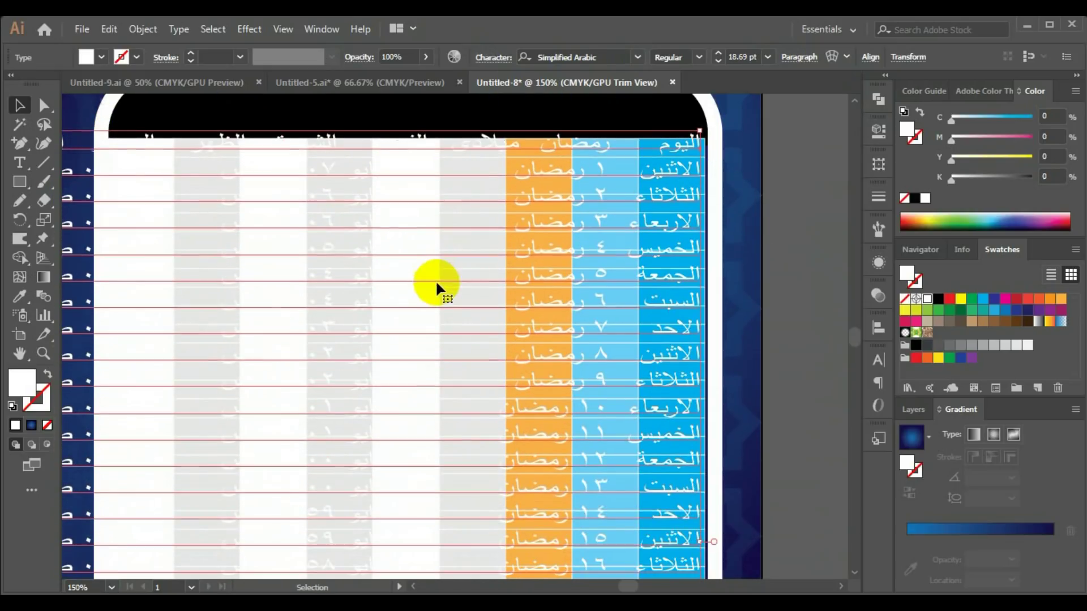
{"action": "scroll", "coordinate": [404, 284], "scroll_direction": "down", "scroll_amount": 2}
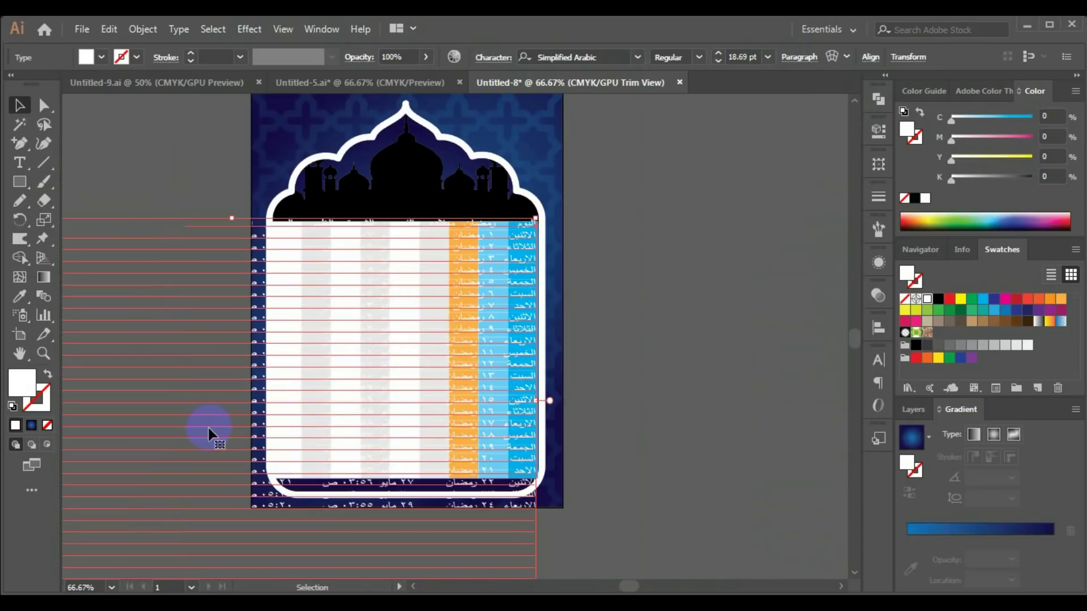
{"action": "scroll", "coordinate": [206, 433], "scroll_direction": "down", "scroll_amount": 2}
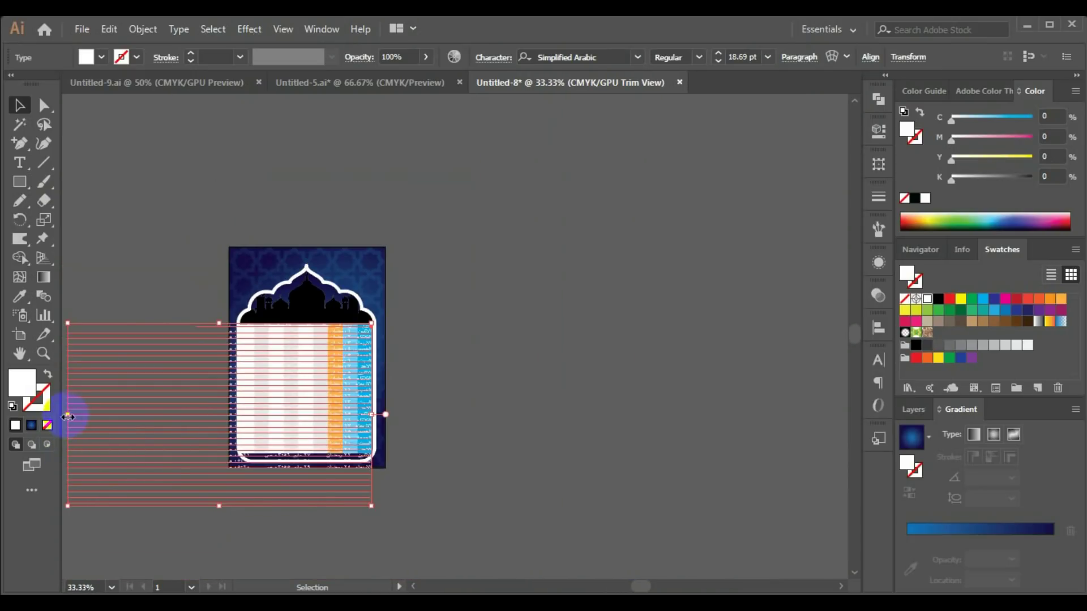
{"action": "left_click_drag", "start_coordinate": [68, 417], "coordinate": [240, 416]}
{"action": "left_click_drag", "start_coordinate": [307, 506], "coordinate": [313, 453]}
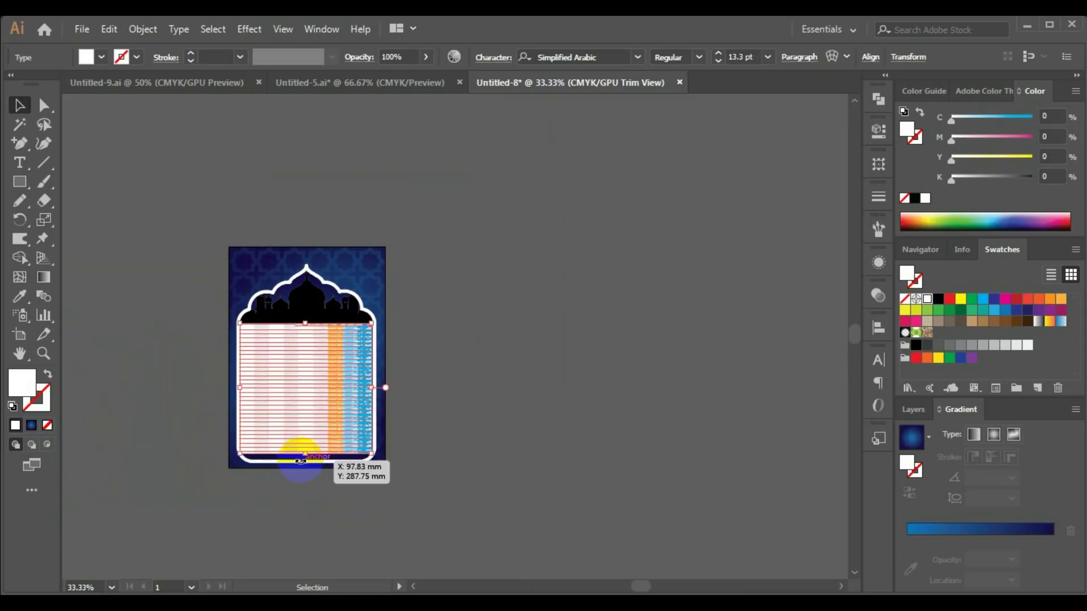
Zoom in closely on the table text
{"action": "left_click", "coordinate": [311, 432]}
{"action": "left_click", "coordinate": [457, 323]}
{"action": "left_click", "coordinate": [514, 246]}
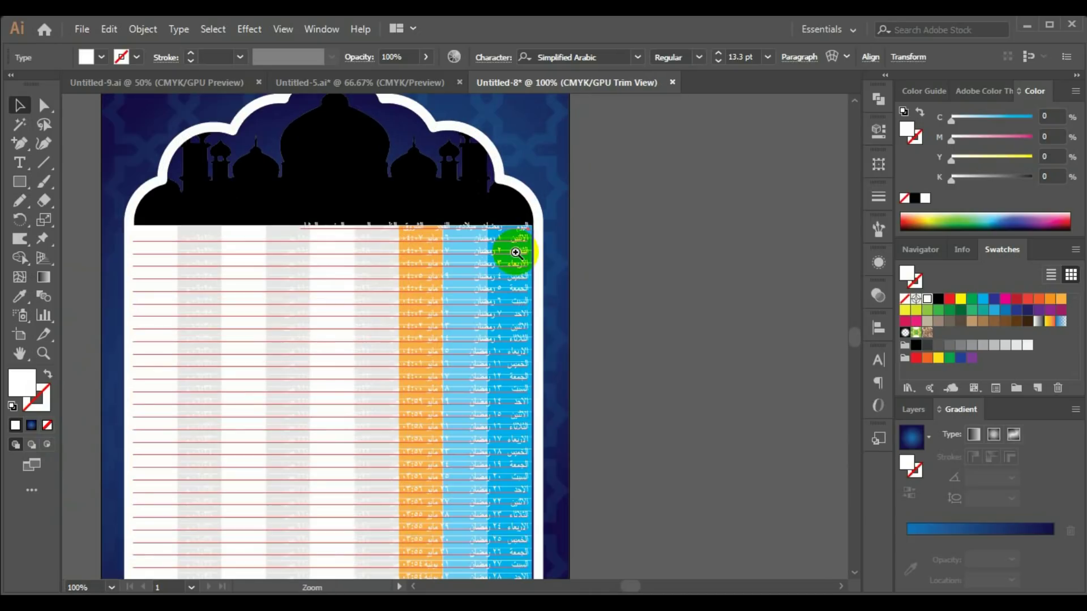
{"action": "left_click", "coordinate": [448, 299]}
{"action": "left_click", "coordinate": [389, 336]}
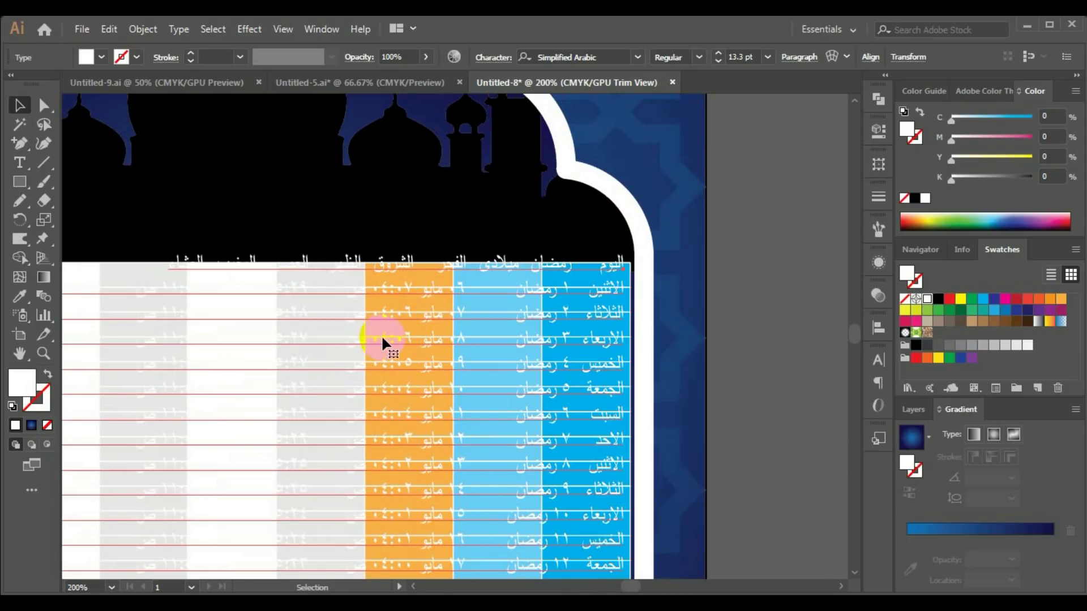
Colour the timetable text rich black at C100 M100 Y100 K100
{"action": "left_click", "coordinate": [382, 335], "text": "alt"}
{"action": "scroll", "coordinate": [382, 335], "scroll_direction": "down", "scroll_amount": 1}
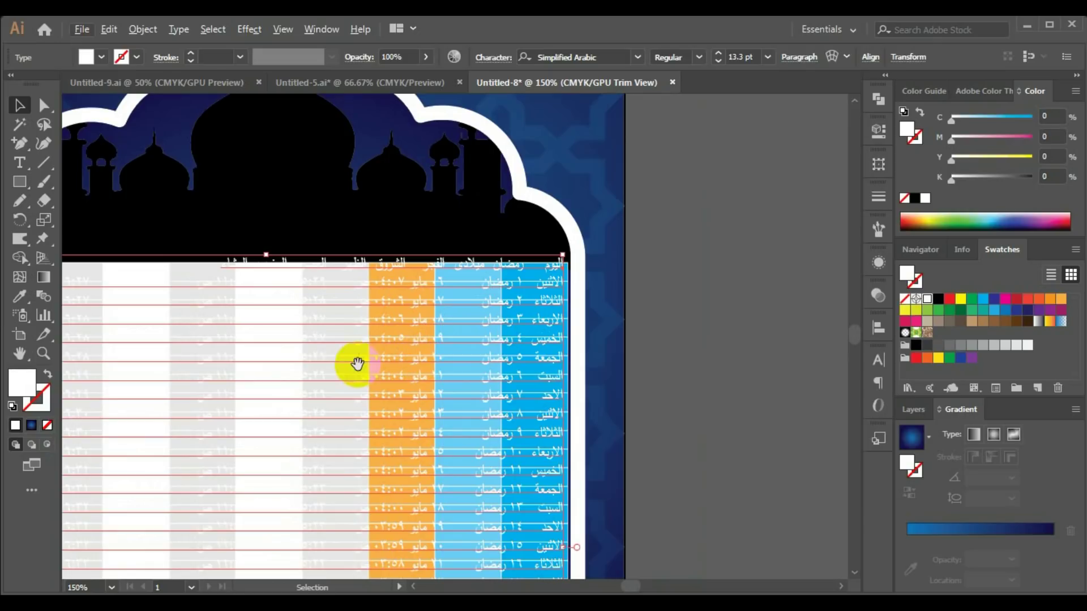
{"action": "left_click_drag", "start_coordinate": [357, 363], "coordinate": [521, 329]}
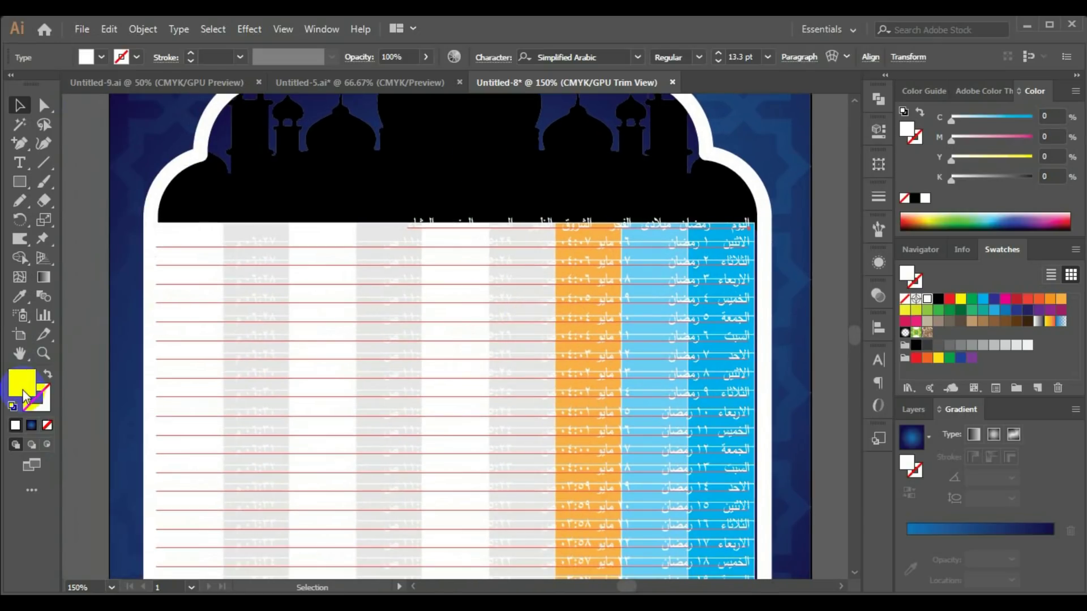
{"action": "left_click", "coordinate": [940, 303]}
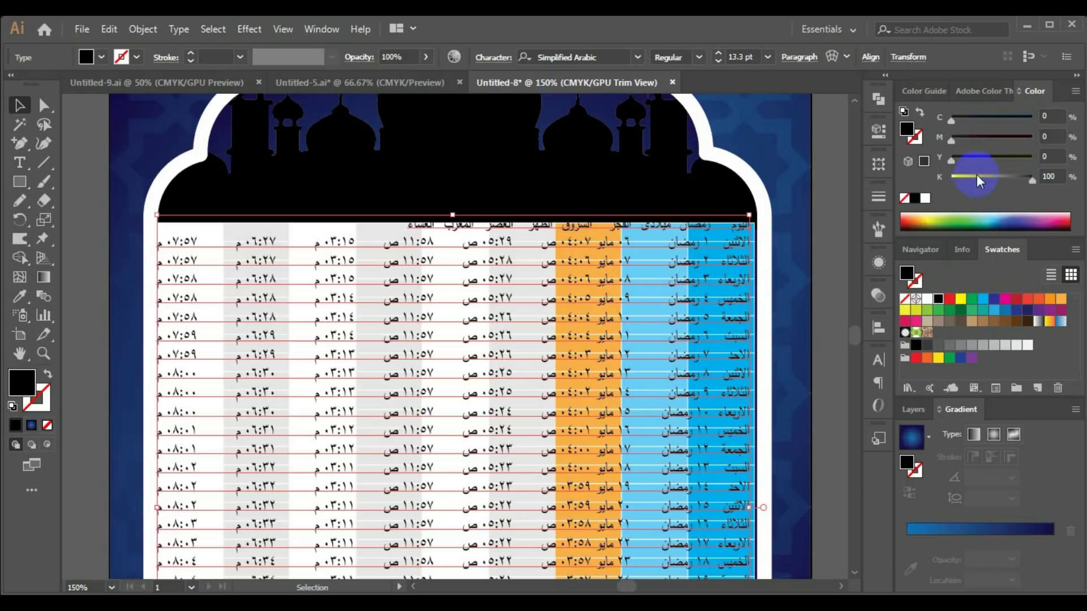
{"action": "left_click_drag", "start_coordinate": [988, 159], "coordinate": [1047, 158]}
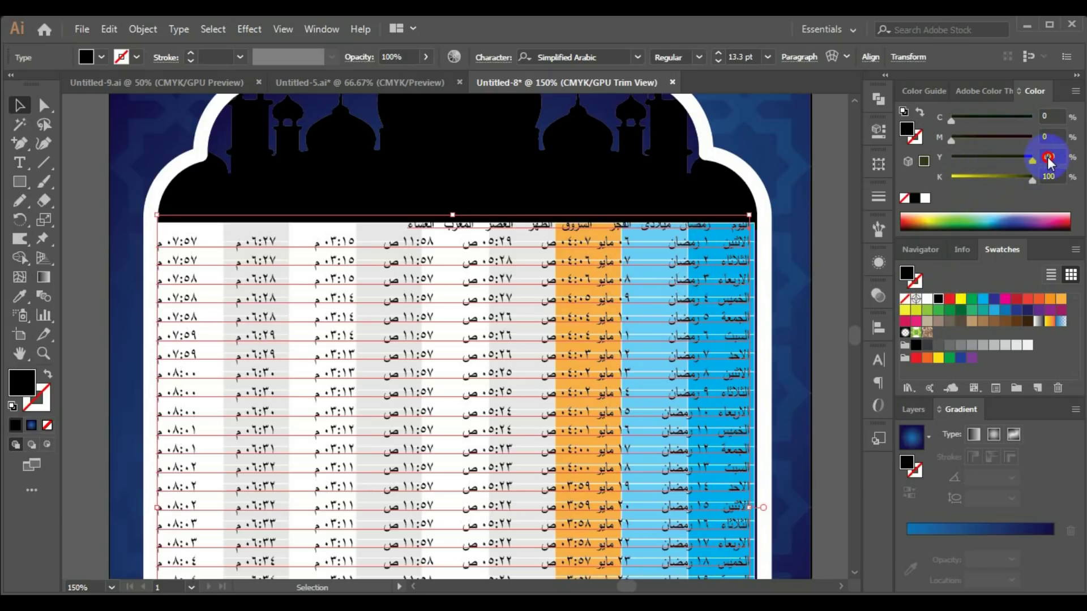
{"action": "left_click", "coordinate": [1029, 139]}
{"action": "left_click", "coordinate": [1029, 118]}
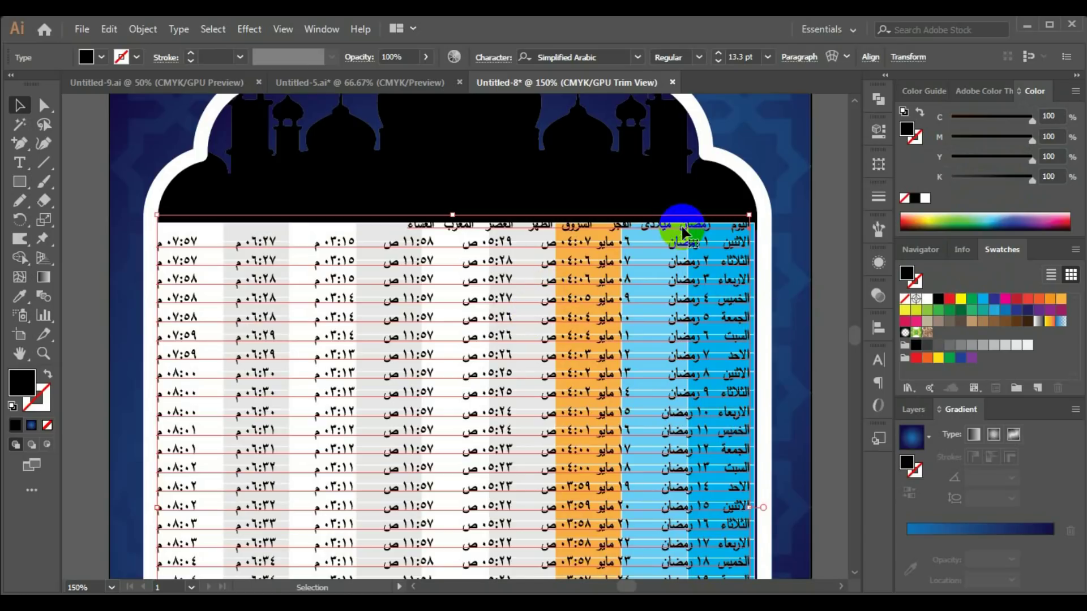
Resize the text frame to about 175 mm tall so all 30 Ramadan rows span the table
{"action": "scroll", "coordinate": [175, 286], "scroll_direction": "down", "scroll_amount": 1}
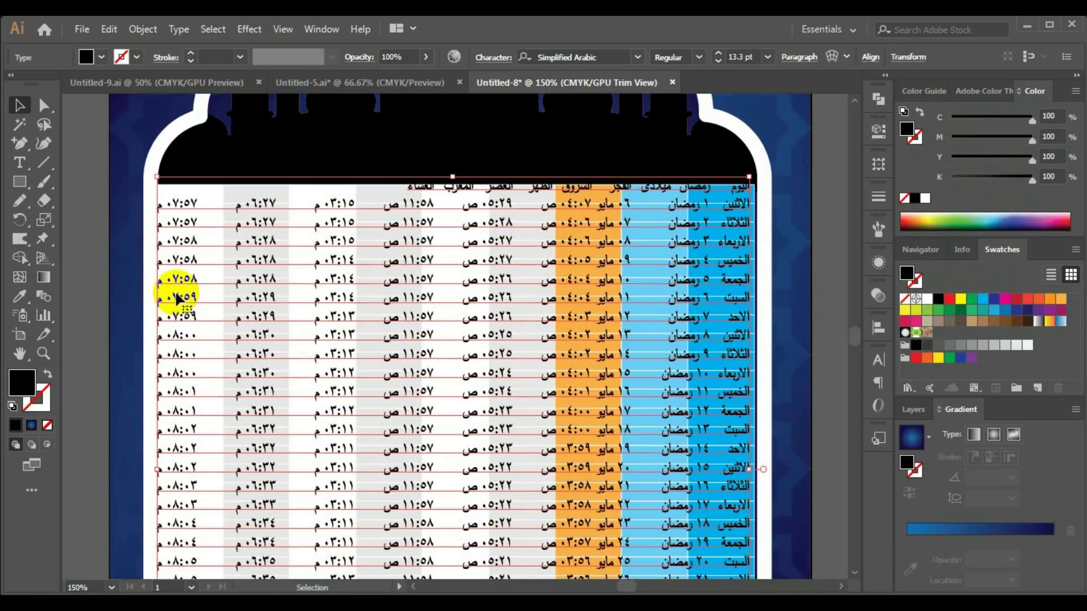
{"action": "scroll", "coordinate": [192, 300], "scroll_direction": "down", "scroll_amount": 4}
{"action": "left_click_drag", "start_coordinate": [161, 376], "coordinate": [165, 373]}
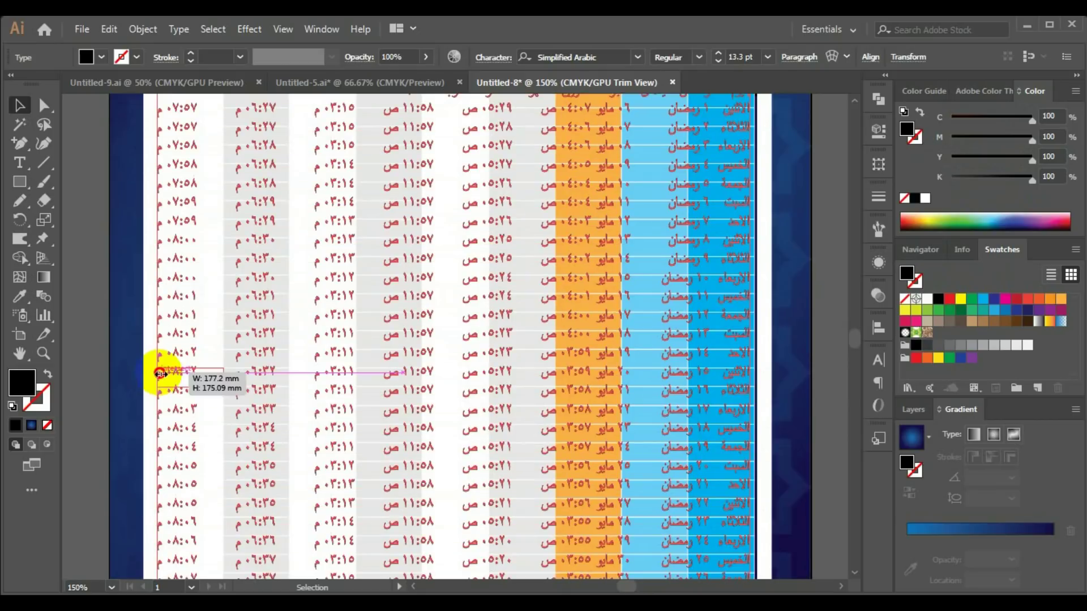
{"action": "scroll", "coordinate": [169, 362], "scroll_direction": "down", "scroll_amount": 2}
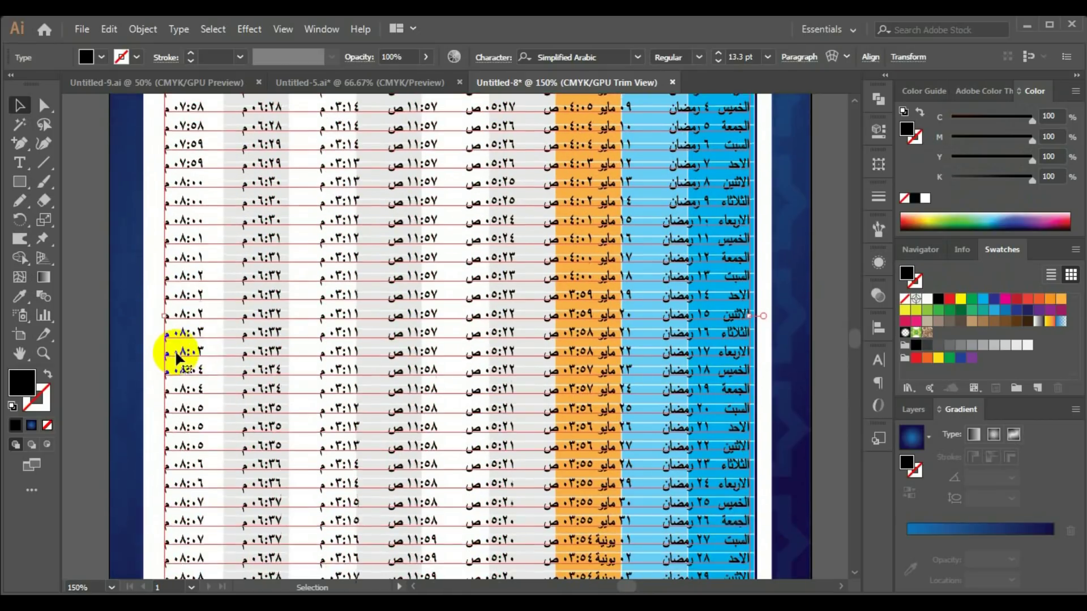
{"action": "scroll", "coordinate": [175, 351], "scroll_direction": "down", "scroll_amount": 4}
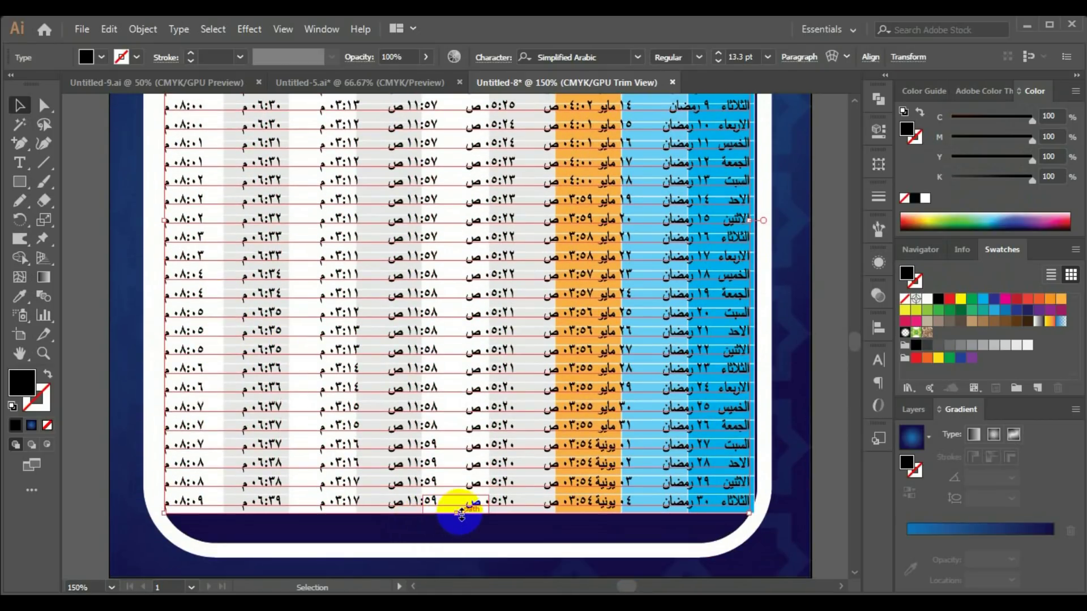
{"action": "scroll", "coordinate": [569, 372], "scroll_direction": "up", "scroll_amount": 4}
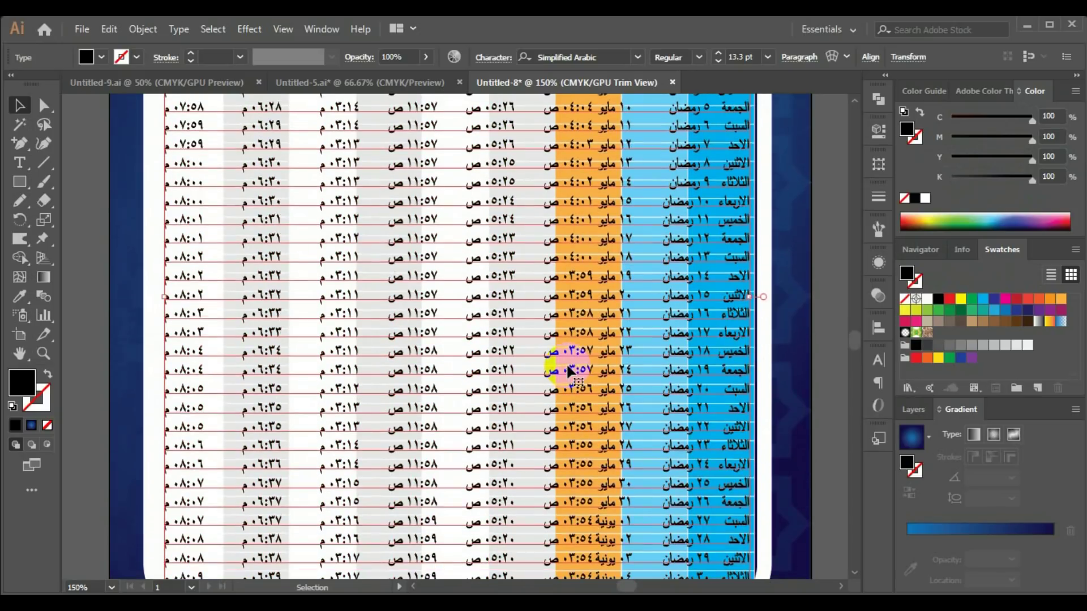
{"action": "scroll", "coordinate": [569, 372], "scroll_direction": "up", "scroll_amount": 4}
{"action": "scroll", "coordinate": [569, 372], "scroll_direction": "up", "scroll_amount": 2}
{"action": "left_click_drag", "start_coordinate": [456, 178], "coordinate": [453, 184]}
{"action": "left_click", "coordinate": [425, 485]}
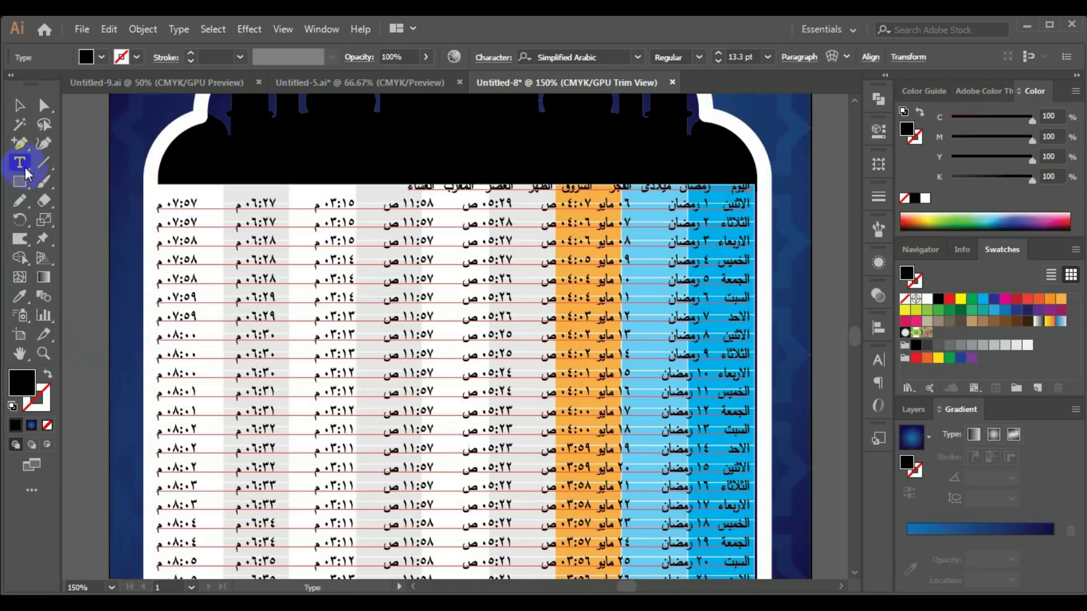
Insert tabs after the رمضان and ميلادي header words
{"action": "left_click_drag", "start_coordinate": [727, 203], "coordinate": [724, 193]}
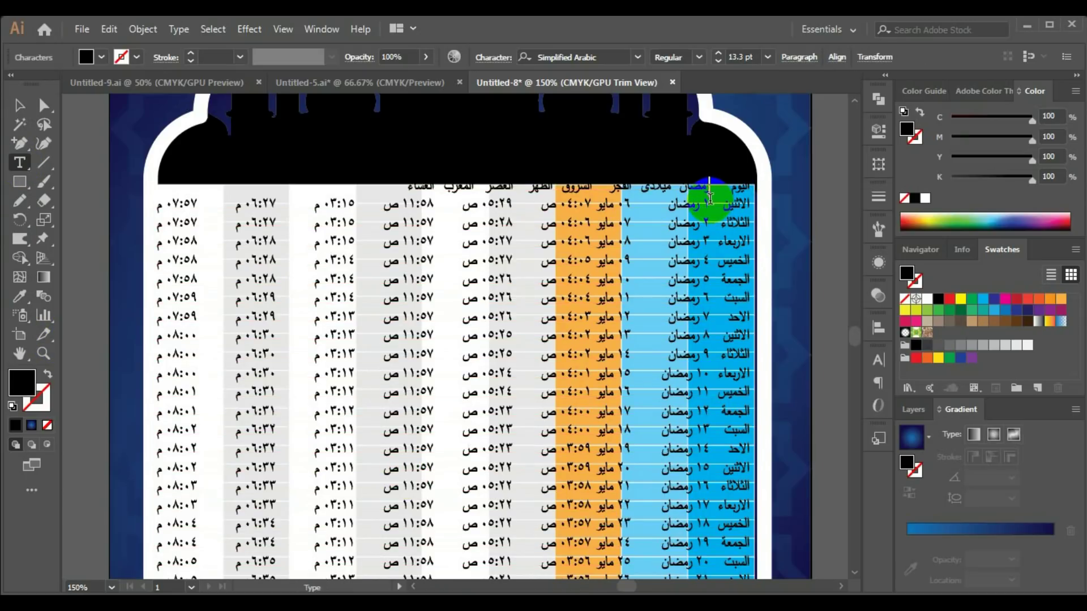
{"action": "left_click", "coordinate": [714, 218]}
{"action": "key", "text": "Tab"}
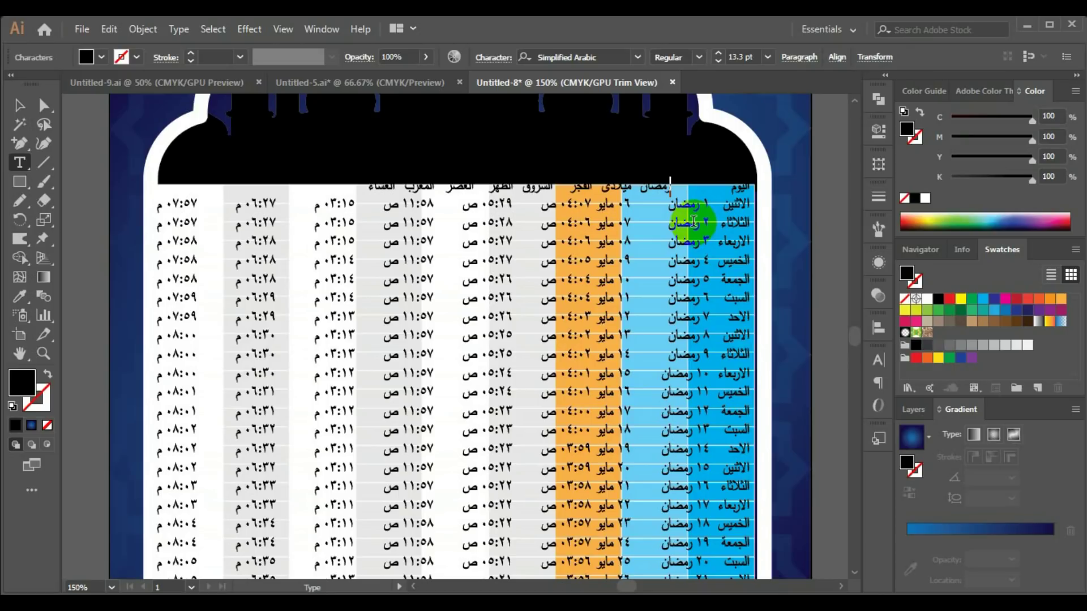
{"action": "key", "text": "BackSpace"}
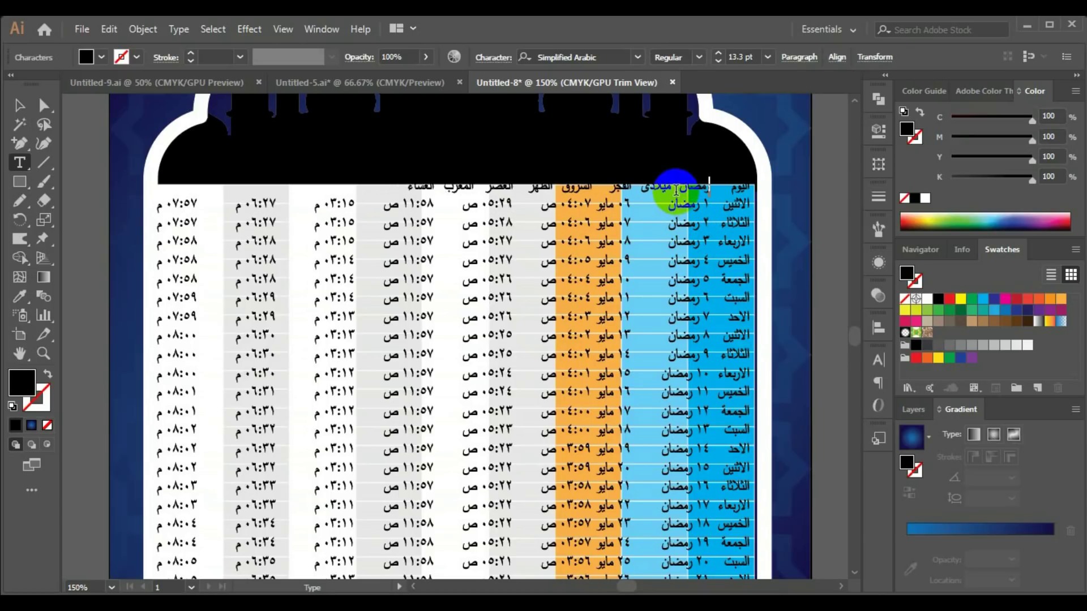
{"action": "key", "text": "Tab"}
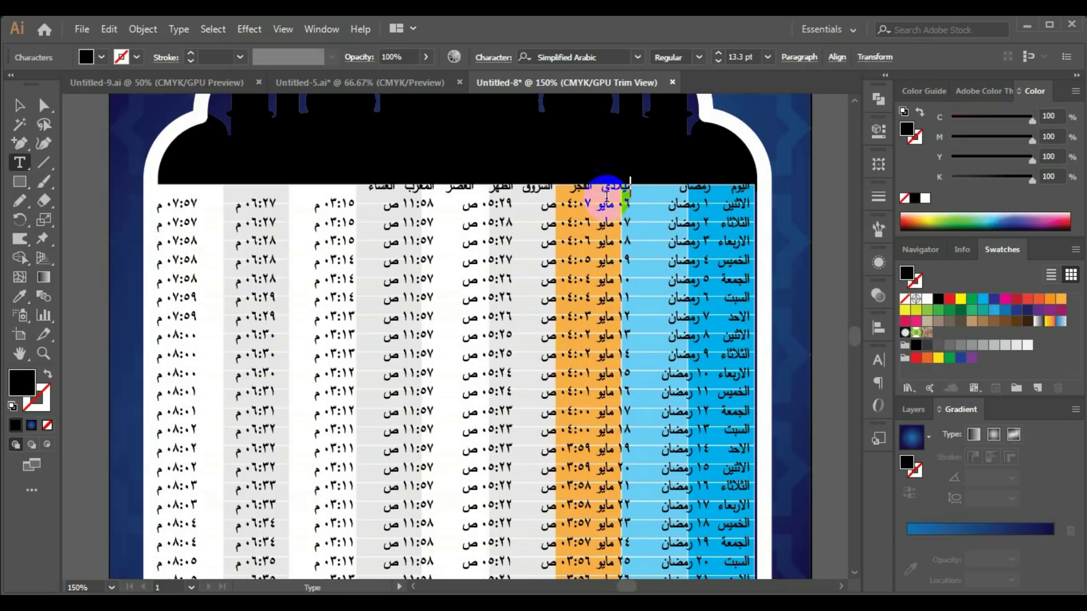
{"action": "key", "text": "Tab"}
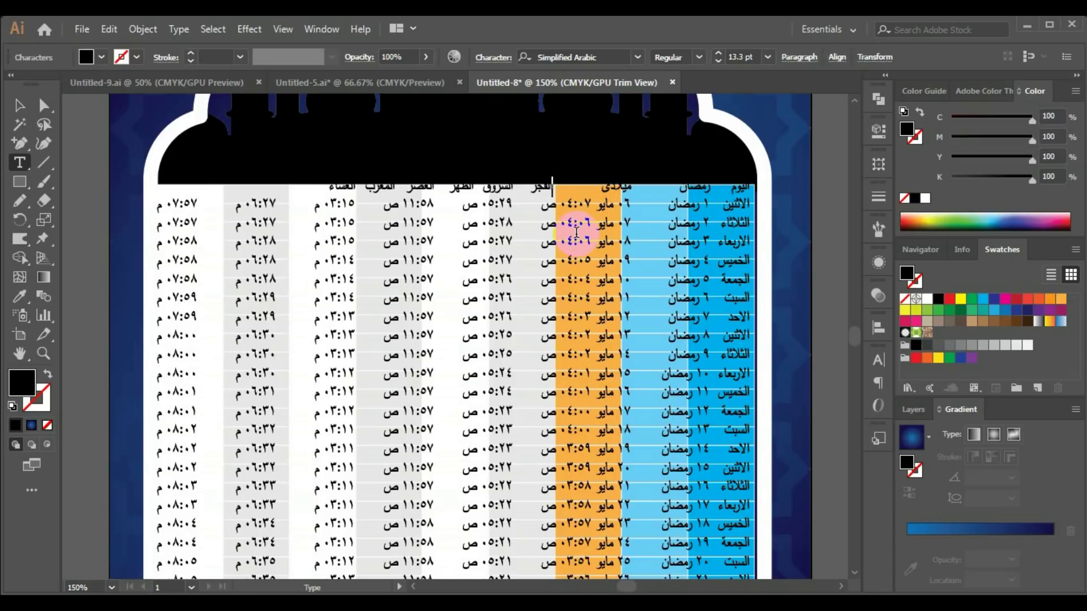
{"action": "key", "text": "BackSpace"}
Insert tabs after الفجر, الظهر, العصر and المغرب so each heading sits over its column
{"action": "left_click", "coordinate": [554, 186]}
{"action": "key", "text": "Tab"}
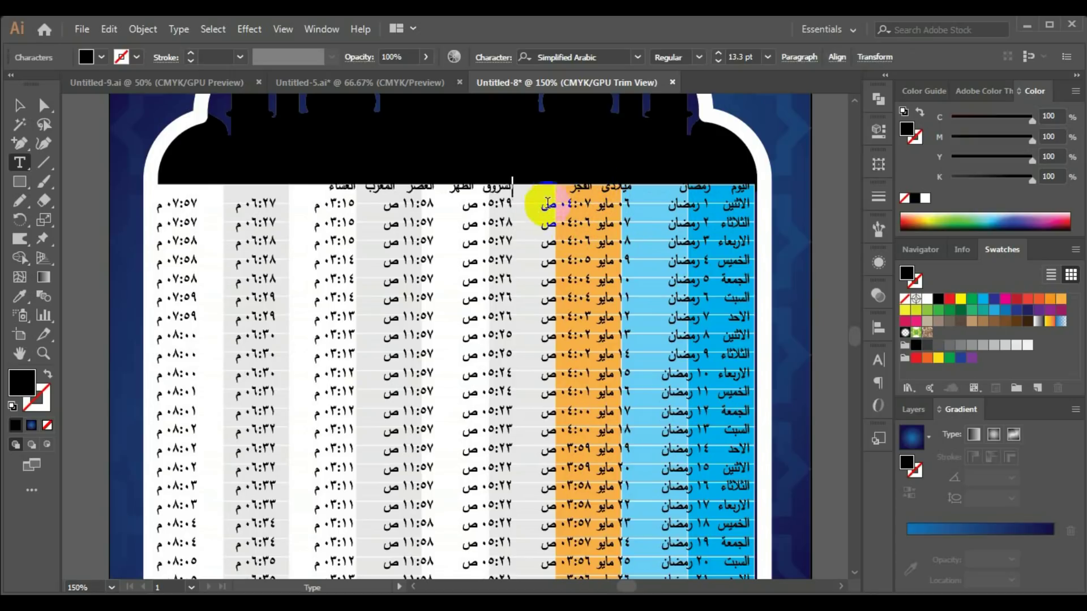
{"action": "key", "text": "Tab"}
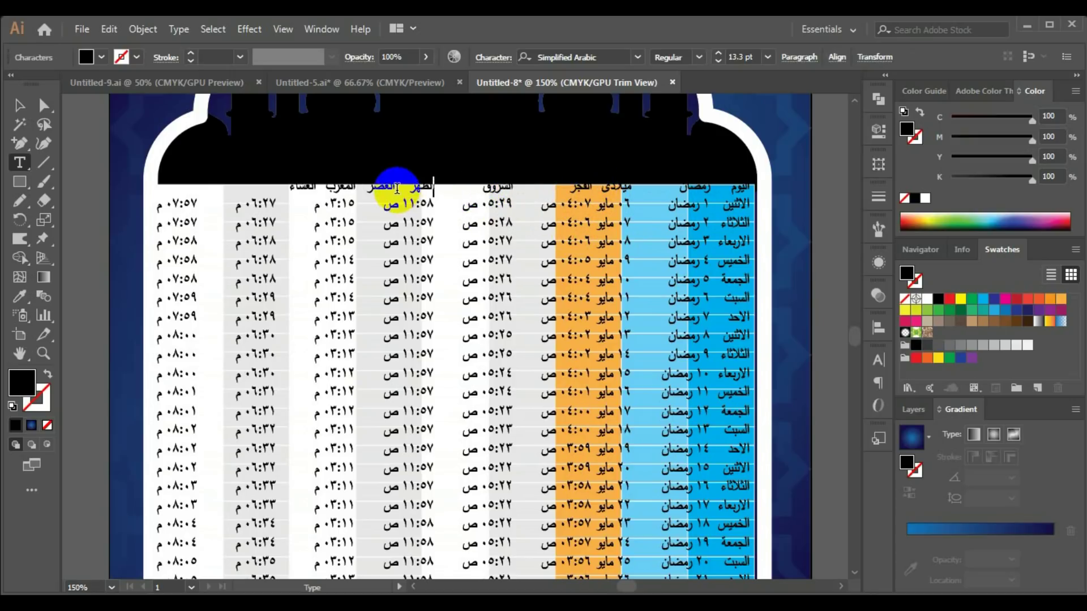
{"action": "left_click", "coordinate": [389, 186]}
{"action": "key", "text": "Tab"}
{"action": "left_click", "coordinate": [315, 187]}
{"action": "key", "text": "Tab"}
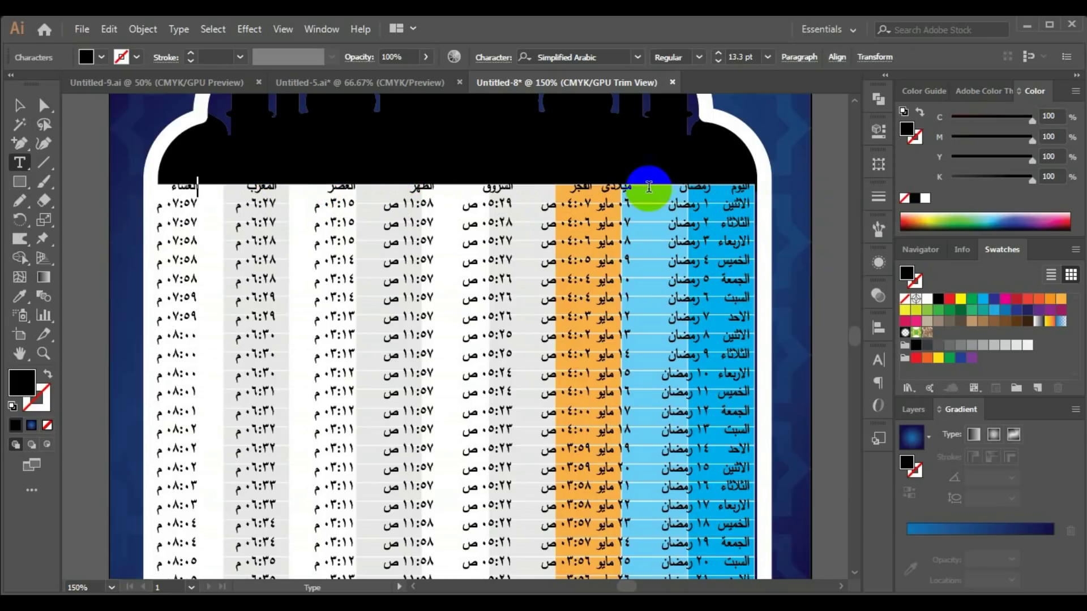
{"action": "left_click_drag", "start_coordinate": [631, 188], "coordinate": [572, 188]}
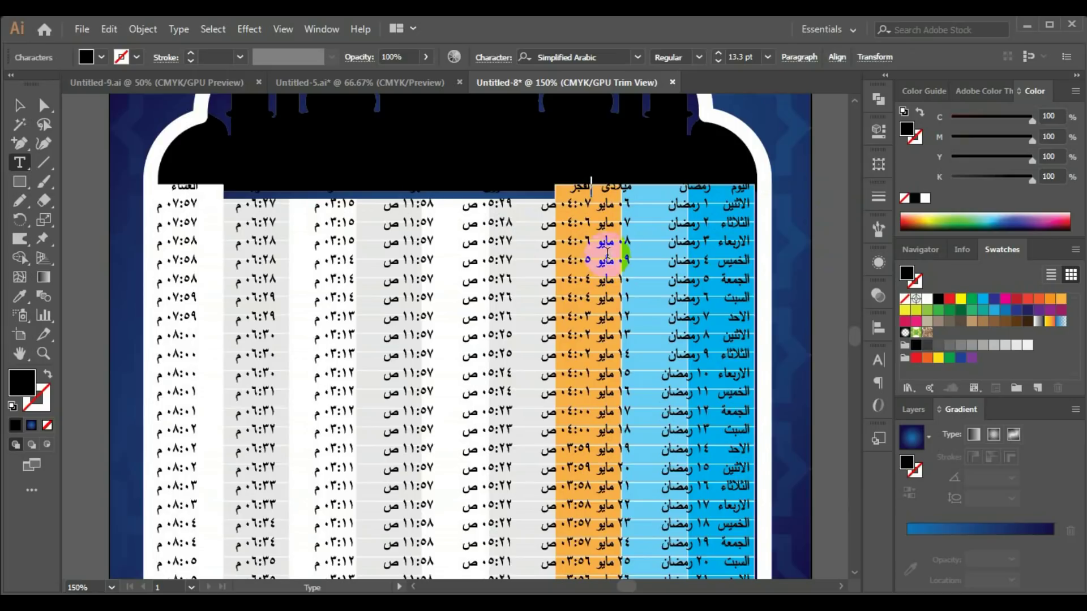
{"action": "left_click_drag", "start_coordinate": [567, 287], "coordinate": [402, 289]}
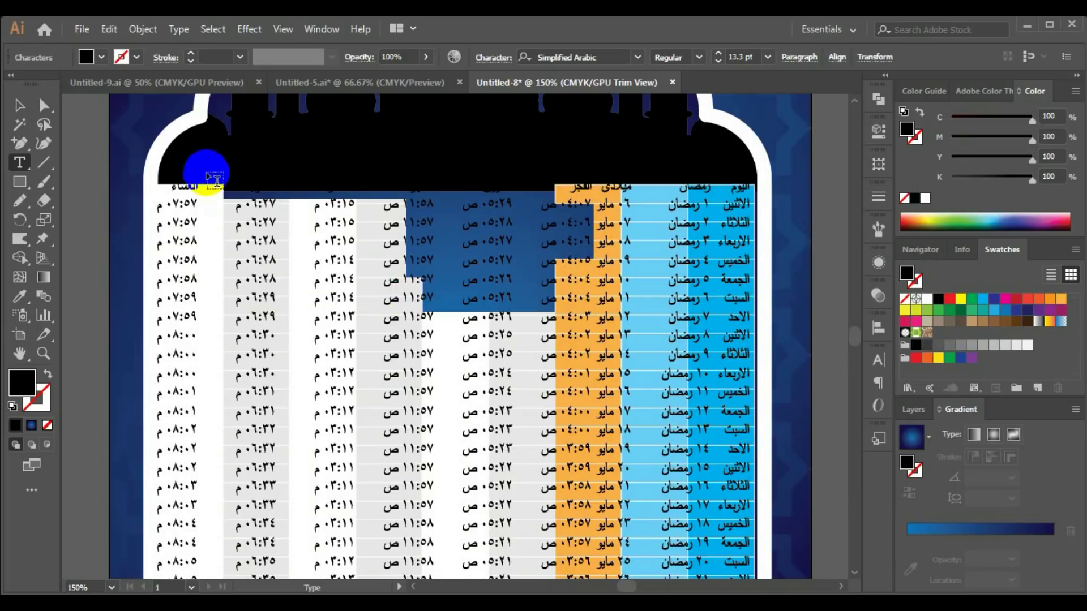
{"action": "left_click", "coordinate": [20, 105]}
Realign the times text frame over the coloured columns and show the Window menu's panel list
{"action": "left_click", "coordinate": [85, 177]}
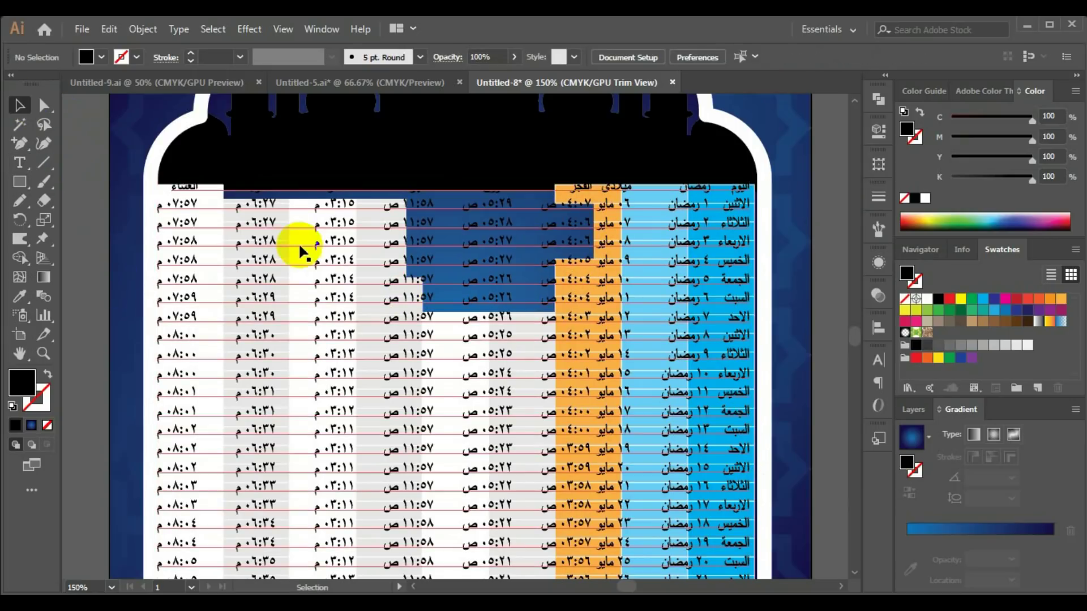
{"action": "left_click_drag", "start_coordinate": [367, 280], "coordinate": [142, 320]}
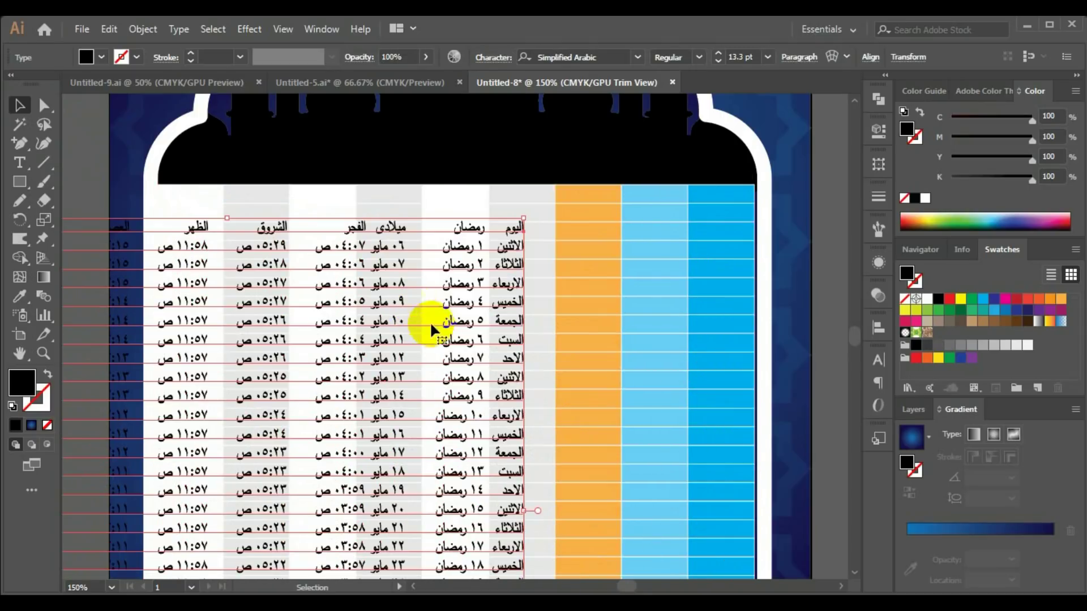
{"action": "left_click_drag", "start_coordinate": [397, 314], "coordinate": [582, 308]}
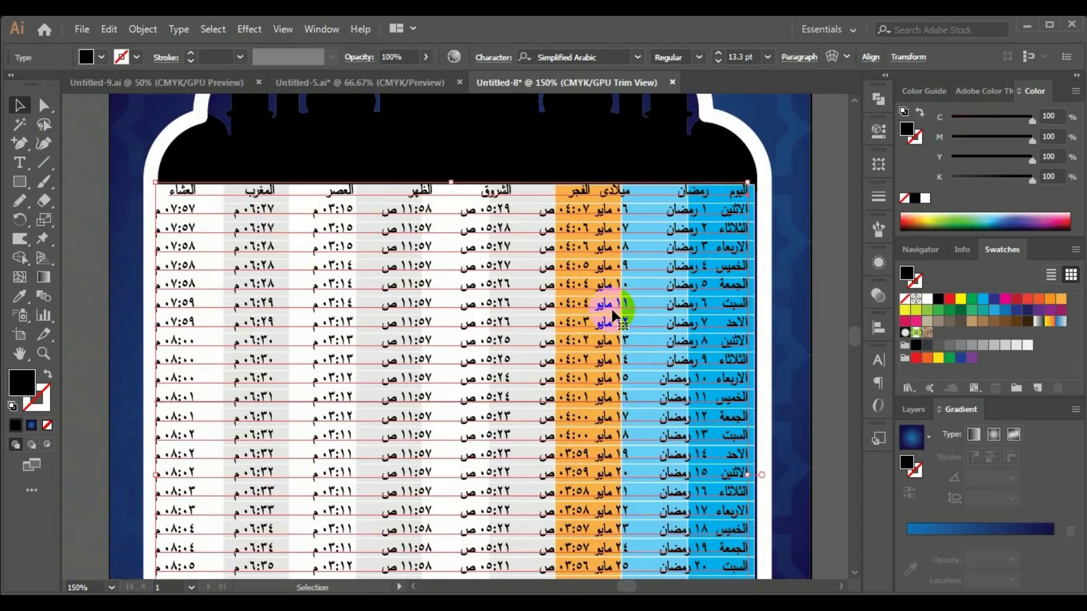
{"action": "left_click", "coordinate": [321, 29]}
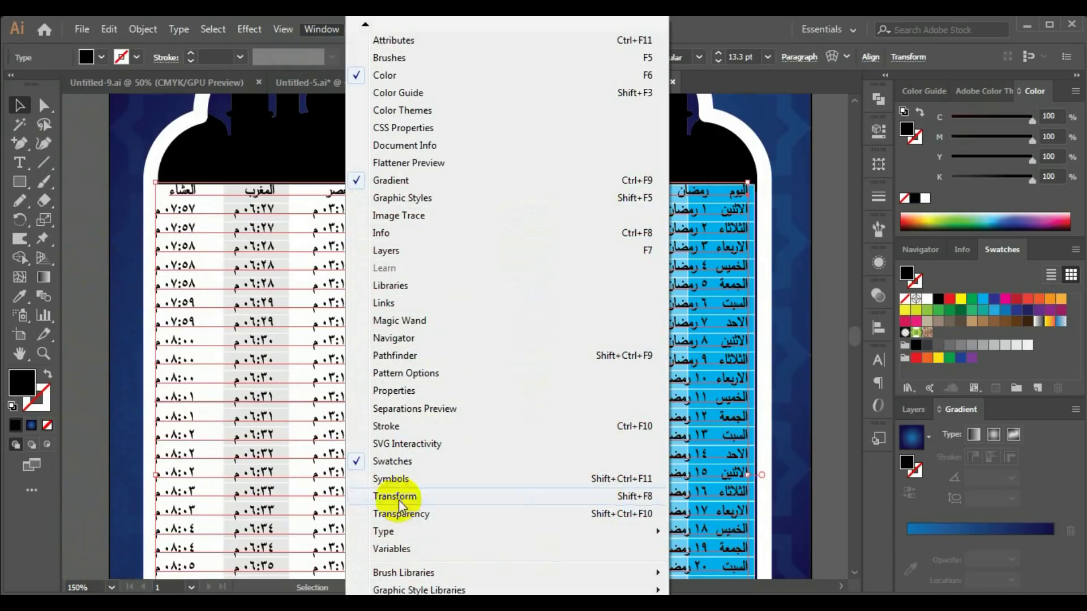
{"action": "mouse_move", "coordinate": [509, 531]}
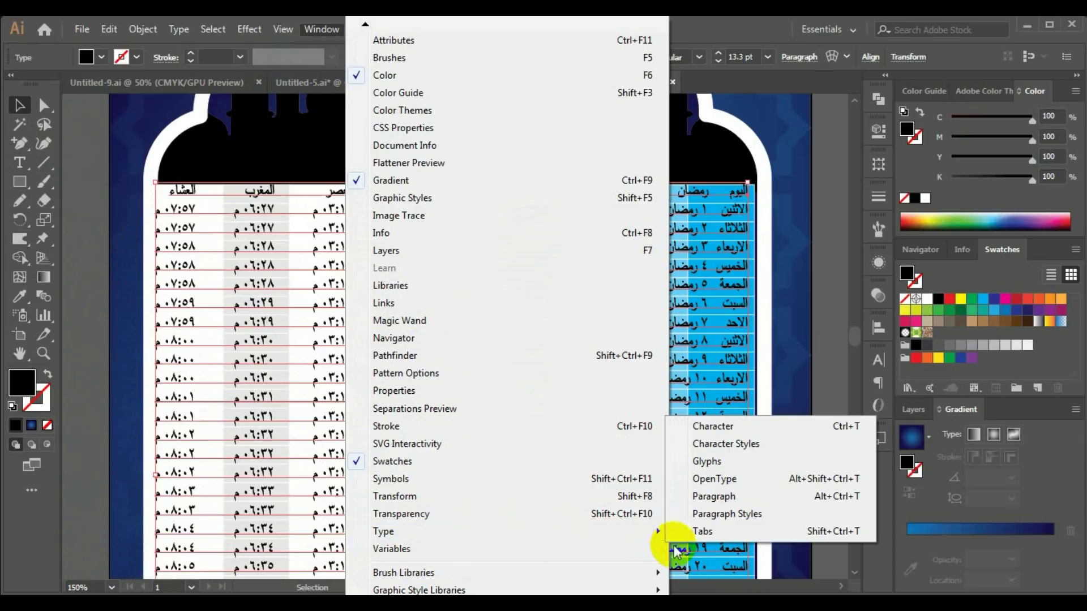
Show the Tabs panel and snap its ruler above the times text frame
{"action": "left_click", "coordinate": [703, 531]}
{"action": "left_click", "coordinate": [577, 172]}
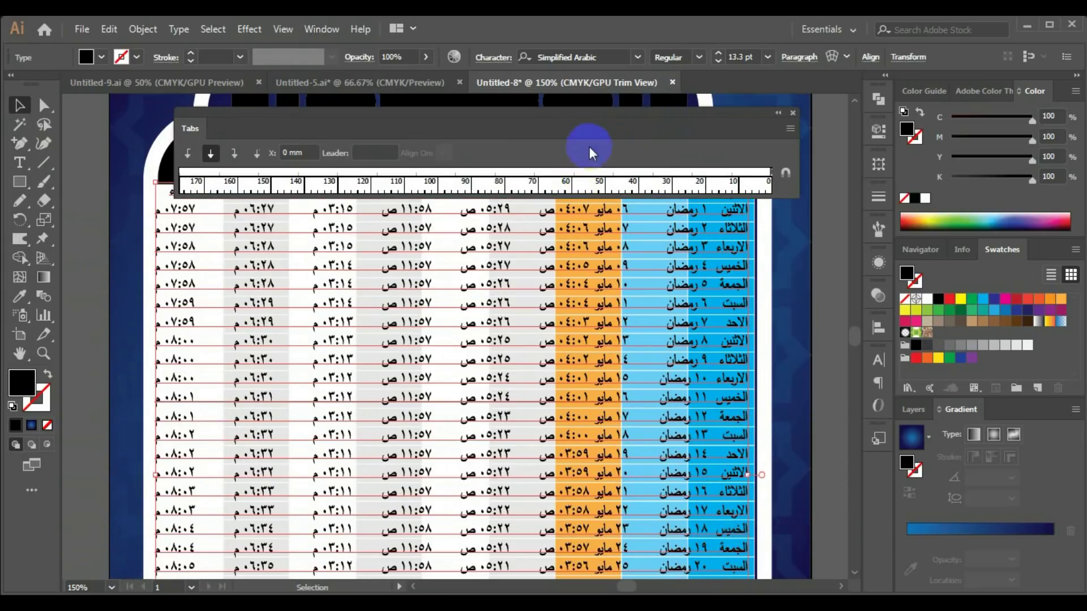
{"action": "left_click_drag", "start_coordinate": [601, 114], "coordinate": [594, 110]}
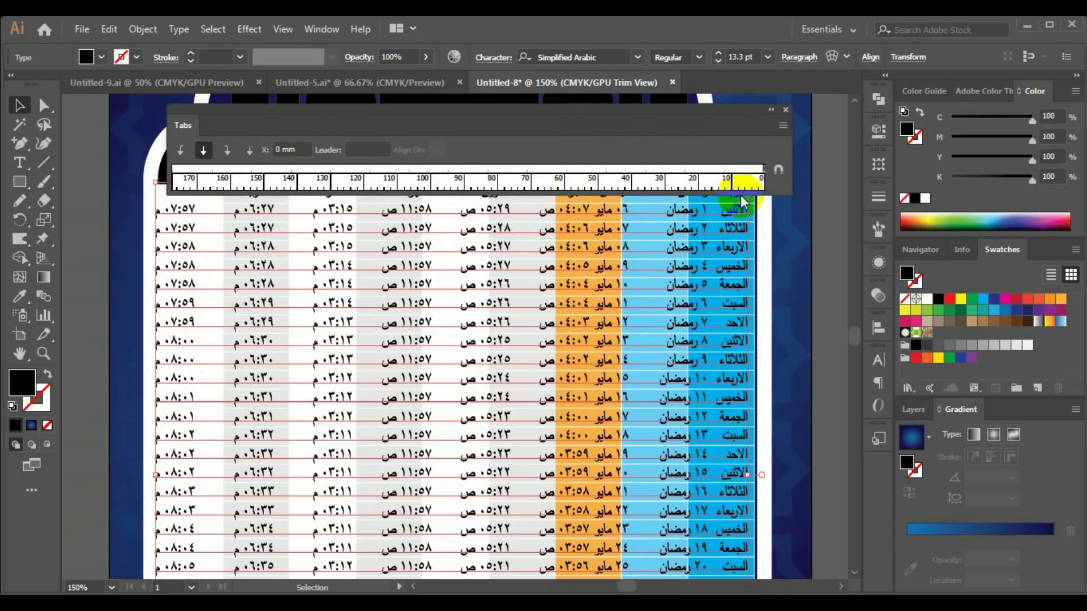
{"action": "left_click", "coordinate": [776, 170]}
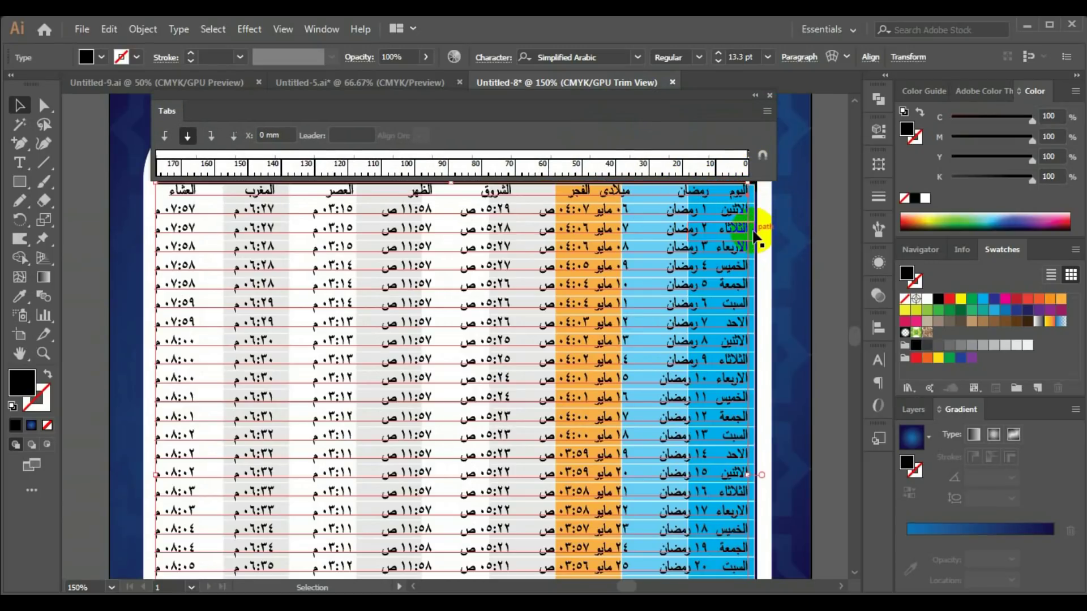
{"action": "left_click_drag", "start_coordinate": [731, 264], "coordinate": [720, 278]}
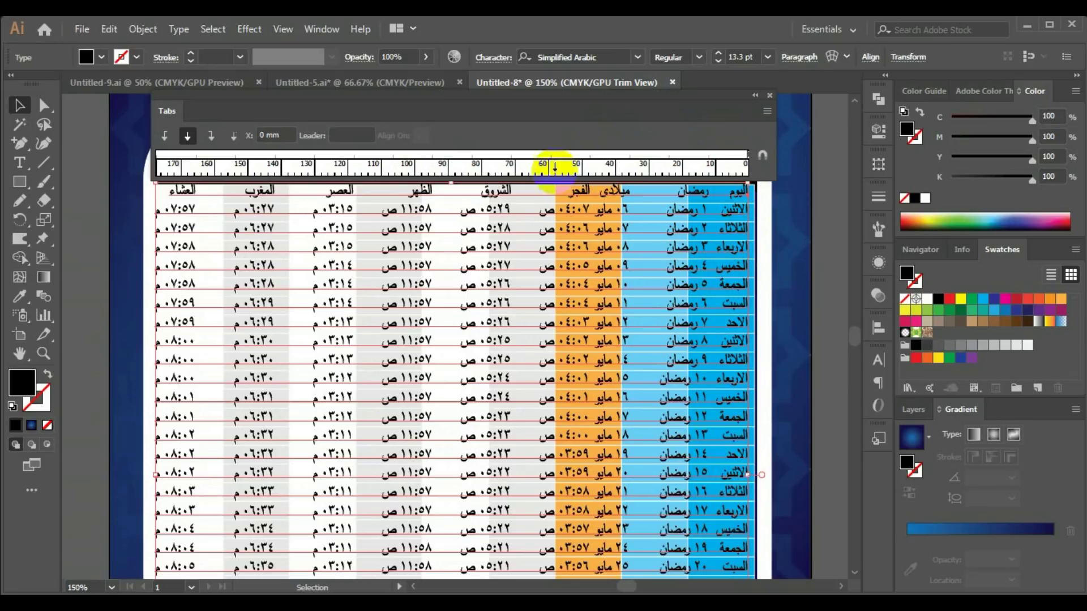
Add a left-justified tab stop and drag it toward 28 mm for the Ramadan column
{"action": "left_click", "coordinate": [187, 137]}
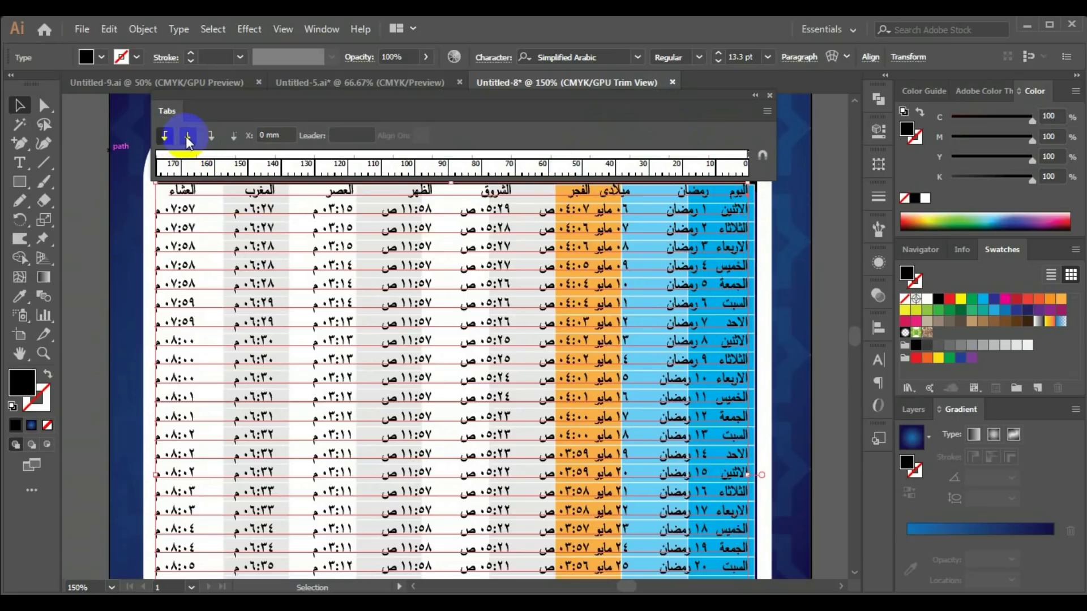
{"action": "left_click", "coordinate": [706, 164]}
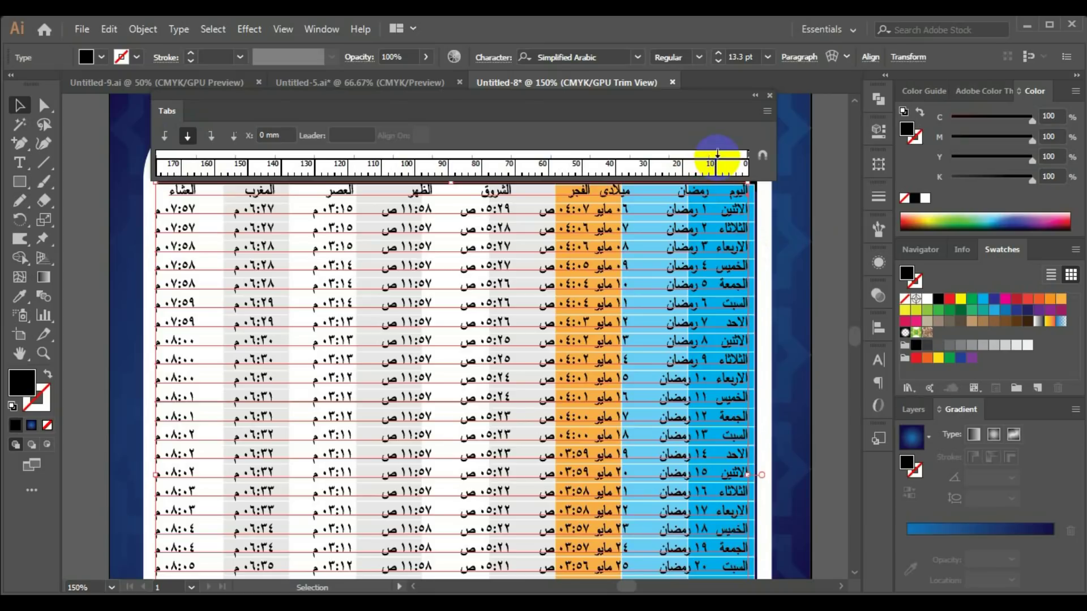
{"action": "left_click_drag", "start_coordinate": [715, 154], "coordinate": [746, 154]}
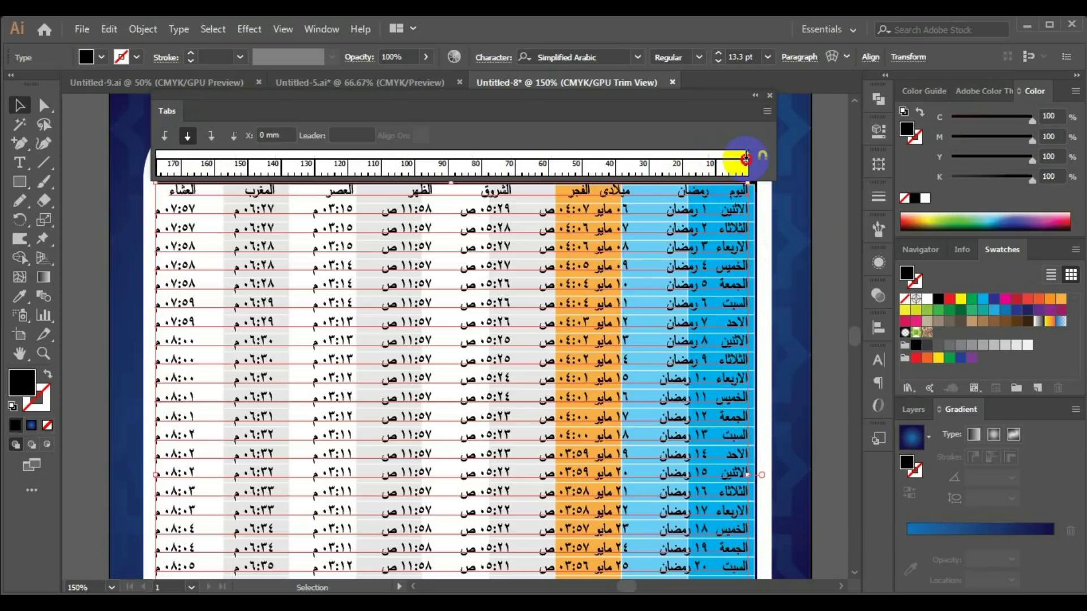
{"action": "left_click_drag", "start_coordinate": [746, 156], "coordinate": [715, 167]}
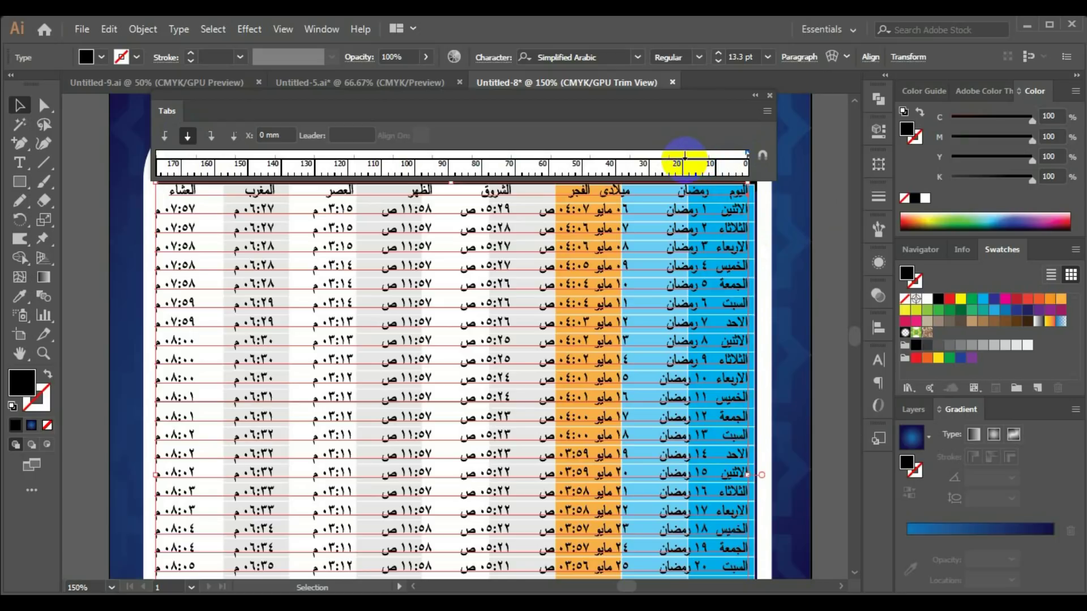
{"action": "left_click_drag", "start_coordinate": [689, 166], "coordinate": [684, 165]}
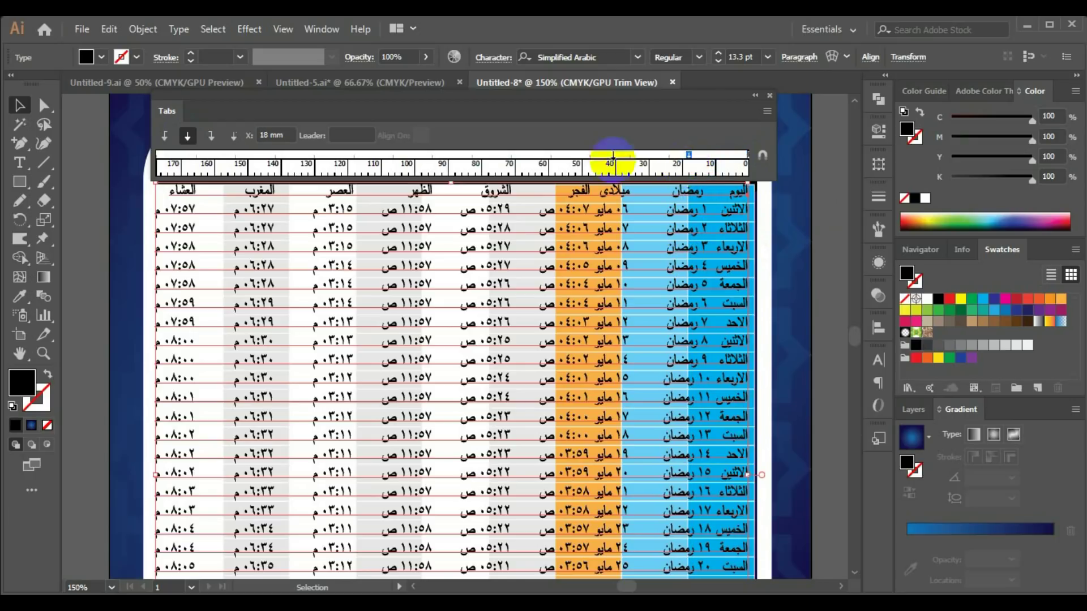
{"action": "mouse_move", "coordinate": [684, 165]}
{"action": "left_mouse_down"}
{"action": "mouse_move", "coordinate": [688, 155]}
{"action": "mouse_move", "coordinate": [658, 159]}
{"action": "left_mouse_up"}
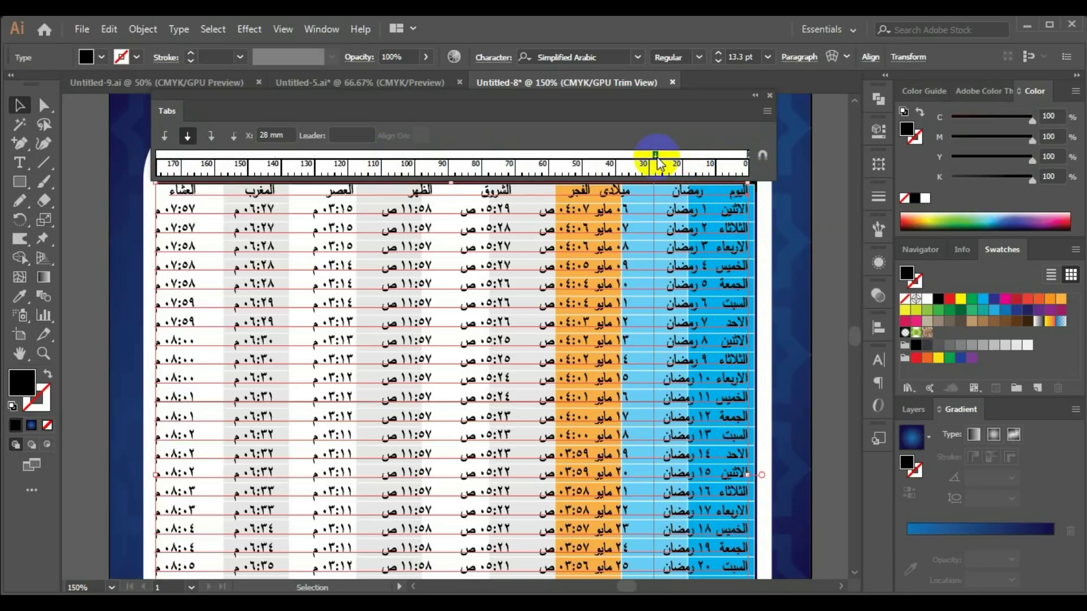
Set tab stops at about 28, 48, 140 and 166 mm for the table columns
{"action": "left_click_drag", "start_coordinate": [660, 472], "coordinate": [651, 499]}
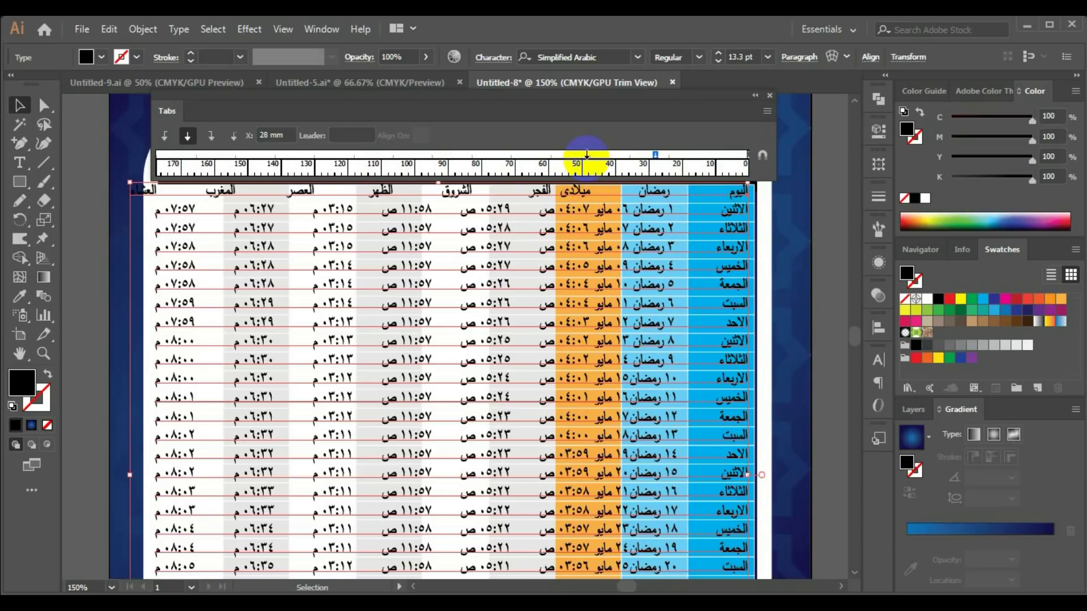
{"action": "left_click_drag", "start_coordinate": [590, 166], "coordinate": [587, 155]}
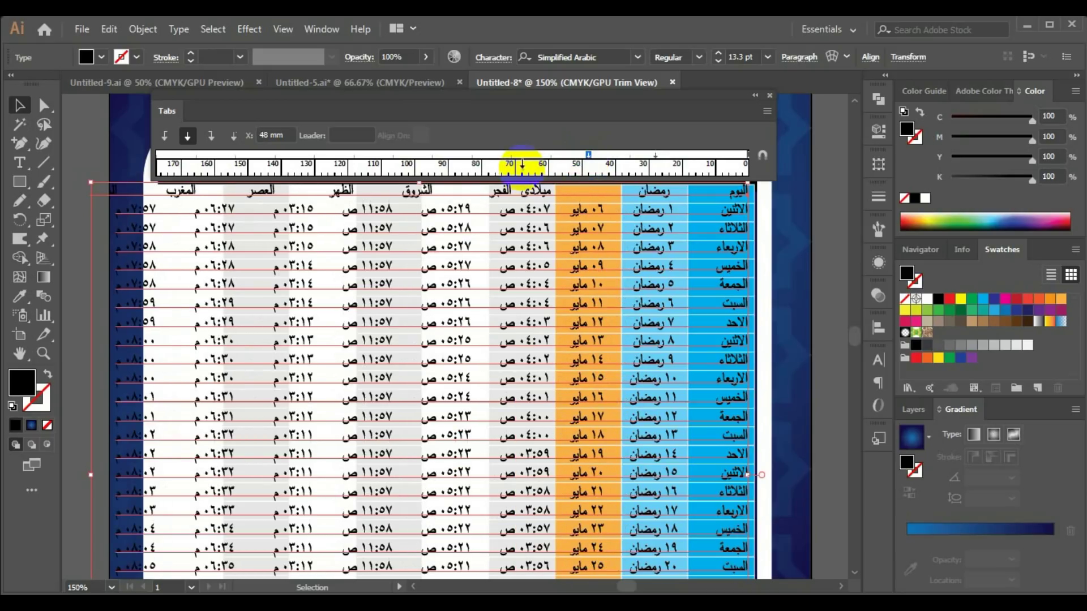
{"action": "left_click_drag", "start_coordinate": [524, 165], "coordinate": [381, 159]}
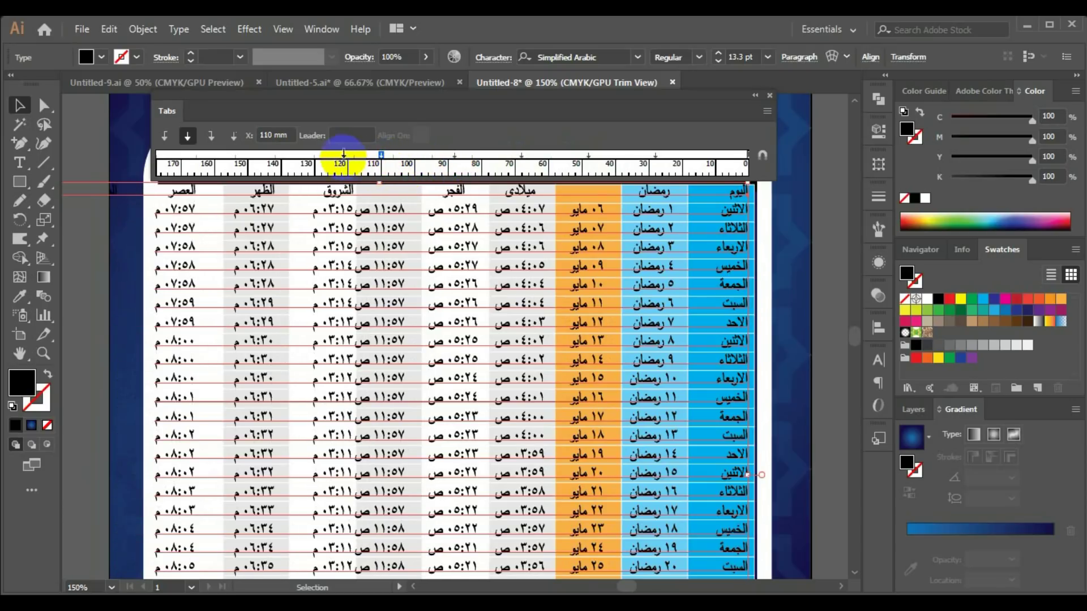
{"action": "left_click", "coordinate": [261, 164]}
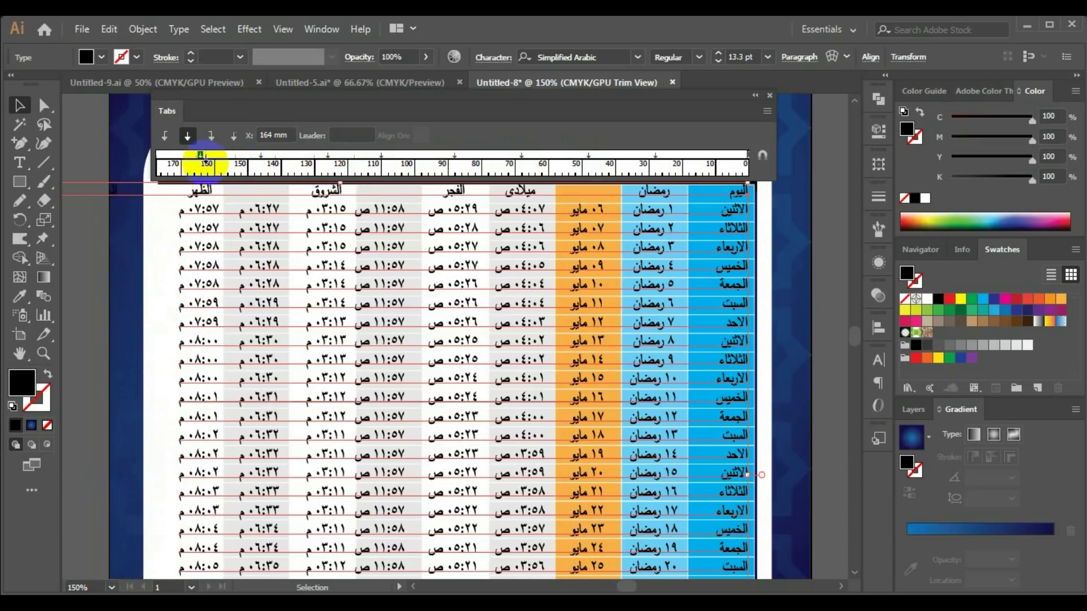
{"action": "left_click_drag", "start_coordinate": [201, 153], "coordinate": [188, 157]}
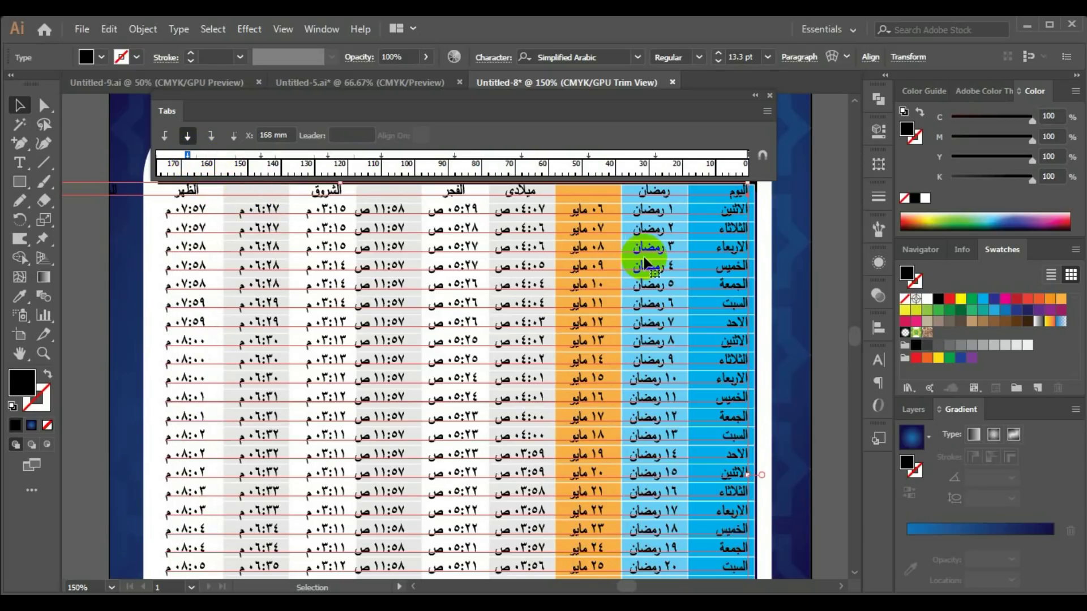
{"action": "left_click_drag", "start_coordinate": [730, 328], "coordinate": [718, 327]}
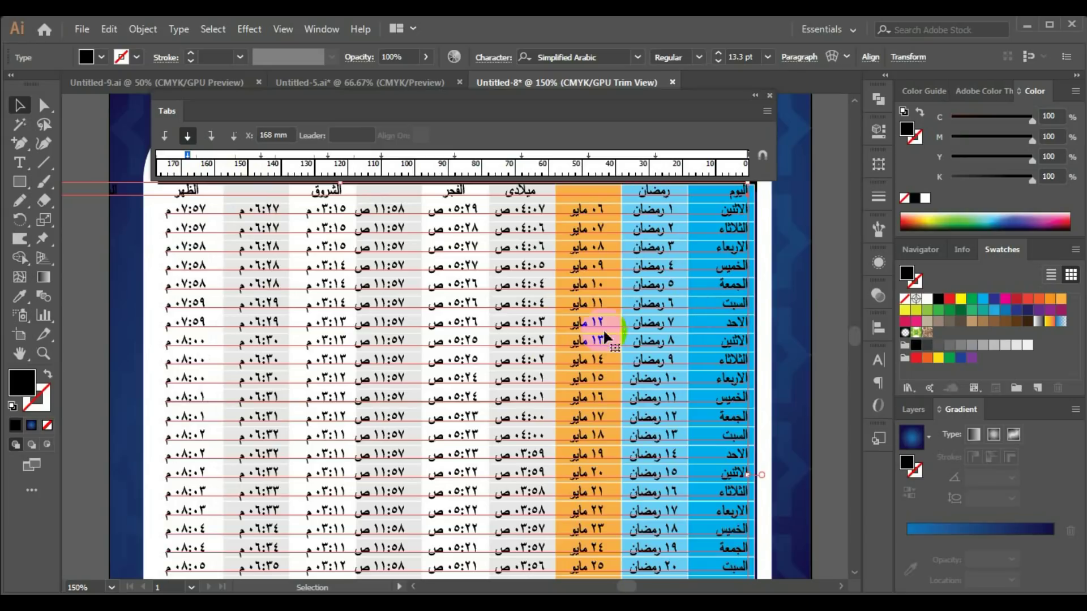
Delete the extra tab gaps in the header row so each label sits over its column
{"action": "left_click", "coordinate": [22, 163]}
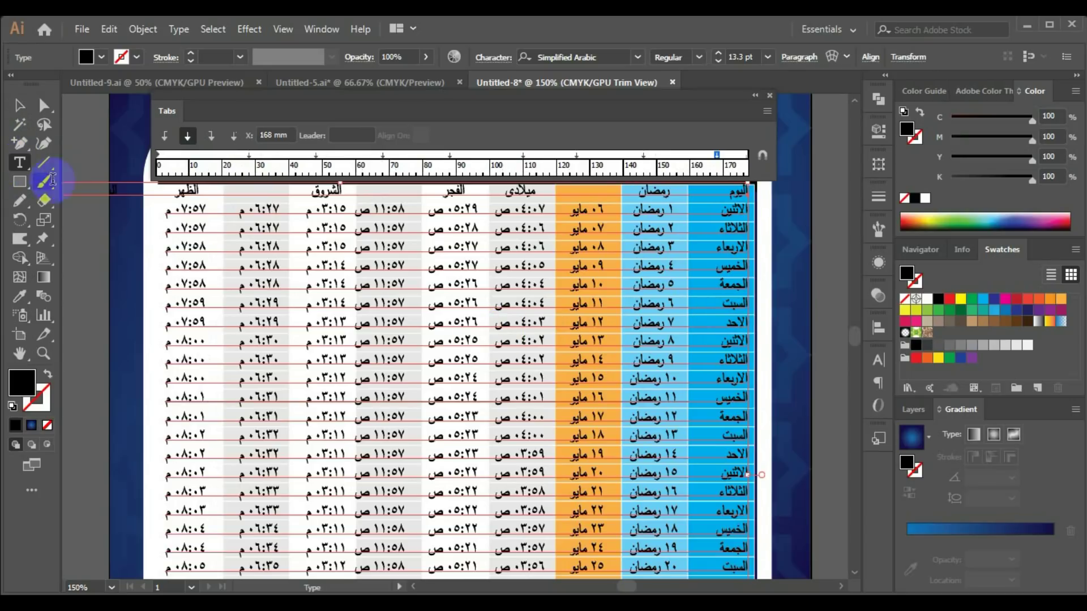
{"action": "left_click", "coordinate": [759, 194]}
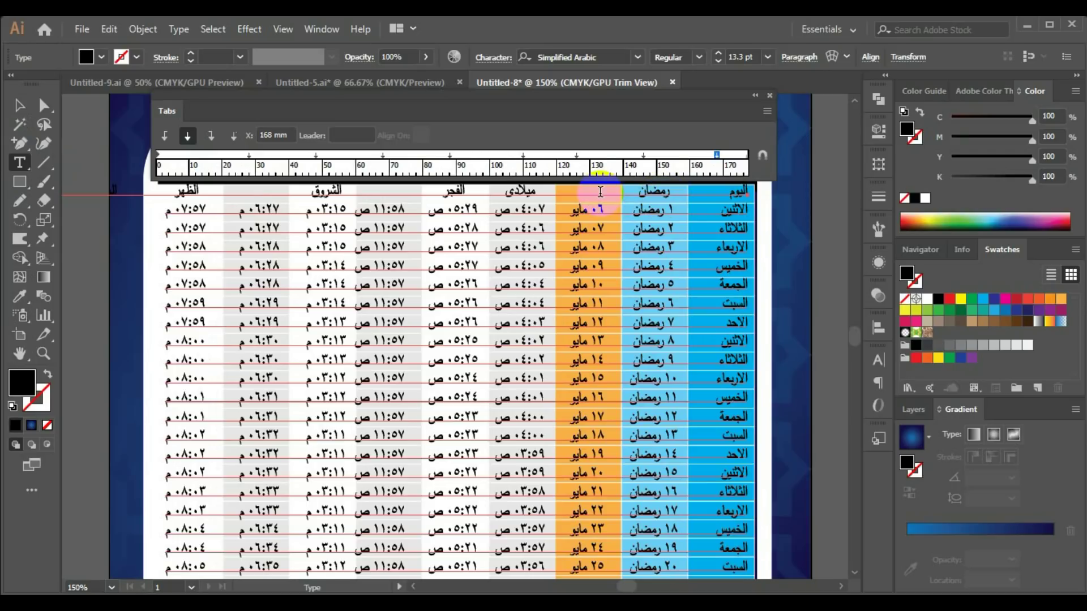
{"action": "left_click_drag", "start_coordinate": [694, 196], "coordinate": [600, 191]}
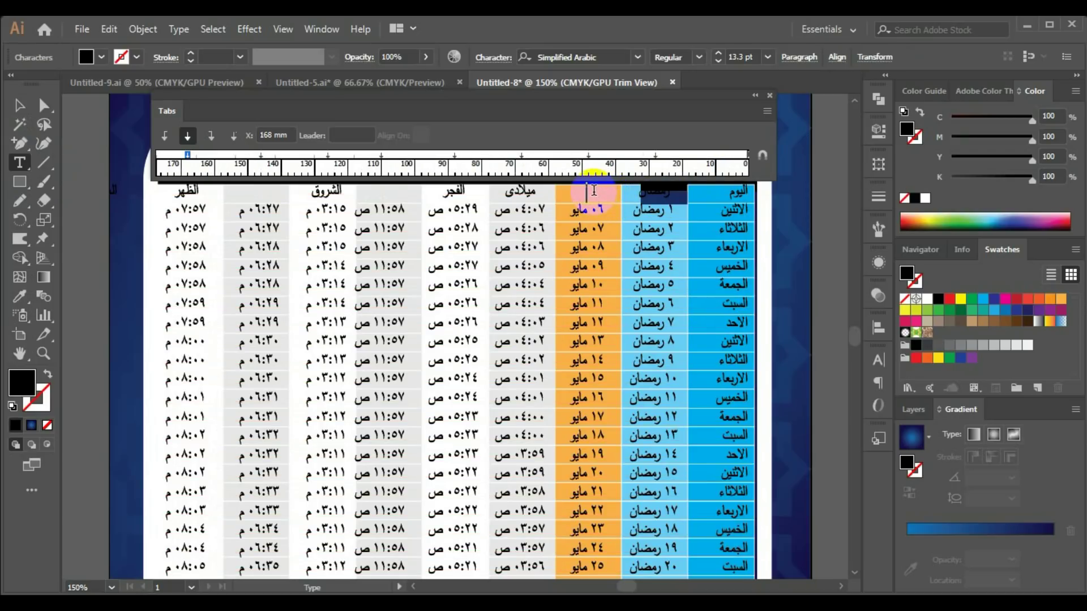
{"action": "key", "text": "BackSpace"}
{"action": "left_click_drag", "start_coordinate": [588, 193], "coordinate": [464, 197]}
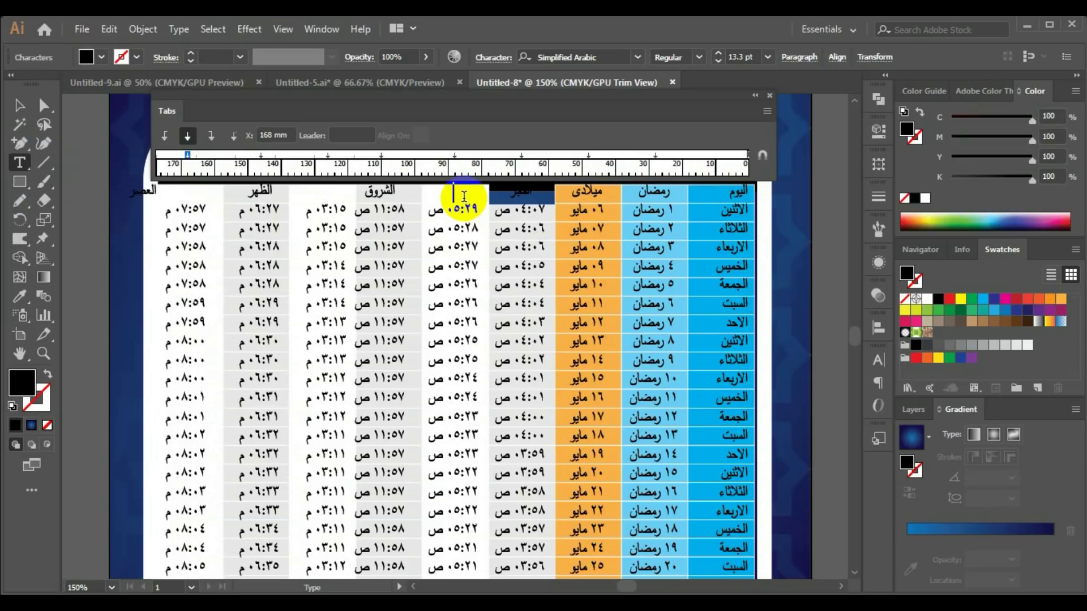
{"action": "key", "text": "BackSpace"}
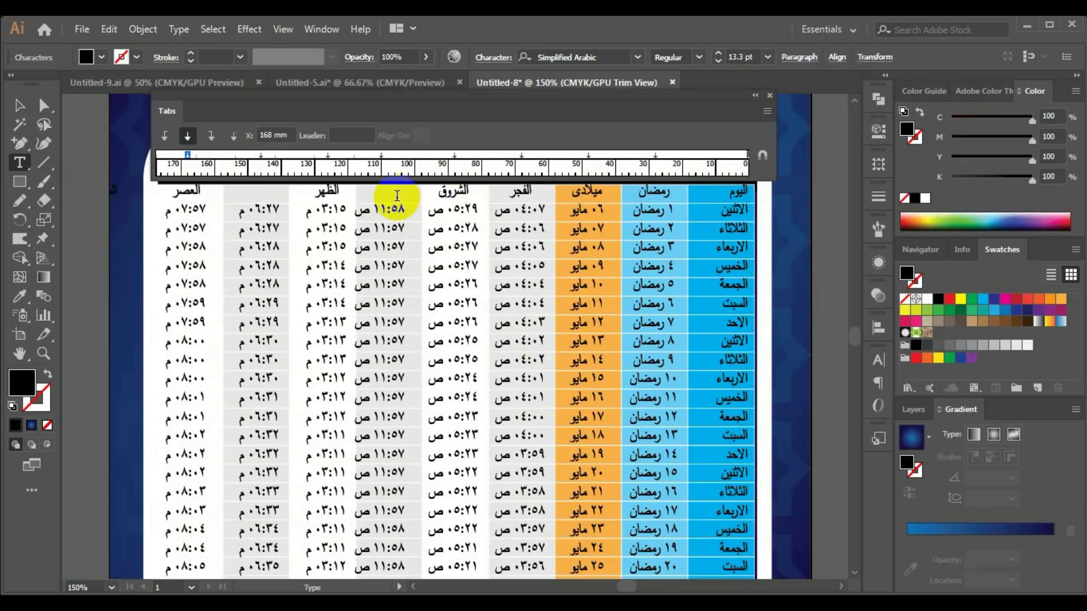
{"action": "key", "text": "BackSpace"}
{"action": "type", "text": "المغرب العشاء"}
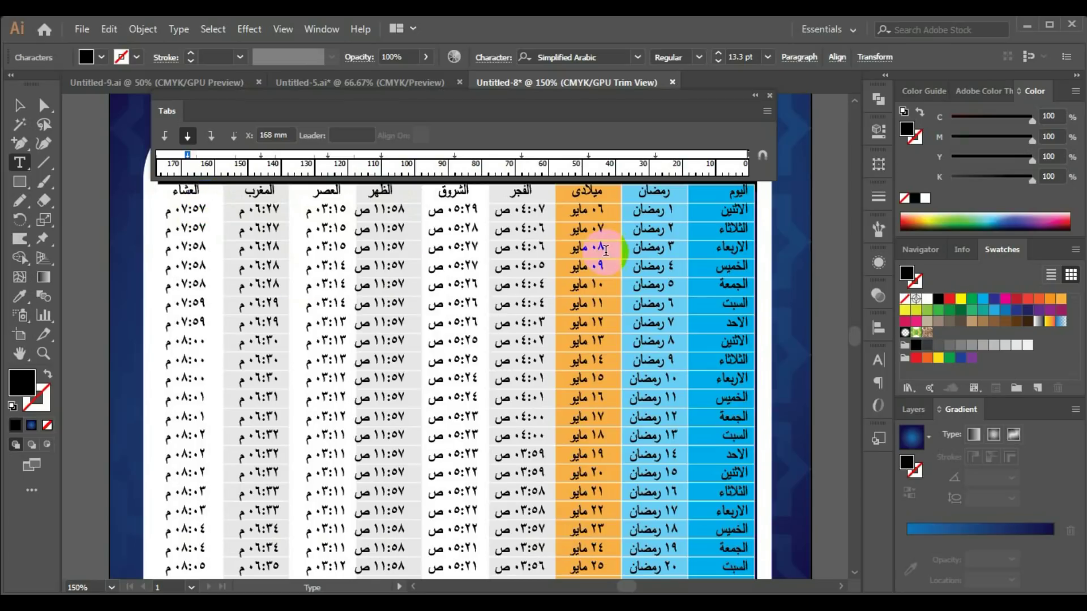
Select the table text object and close the Tabs ruler panel
{"action": "left_click", "coordinate": [17, 113]}
{"action": "left_click", "coordinate": [394, 228]}
{"action": "left_click", "coordinate": [583, 273]}
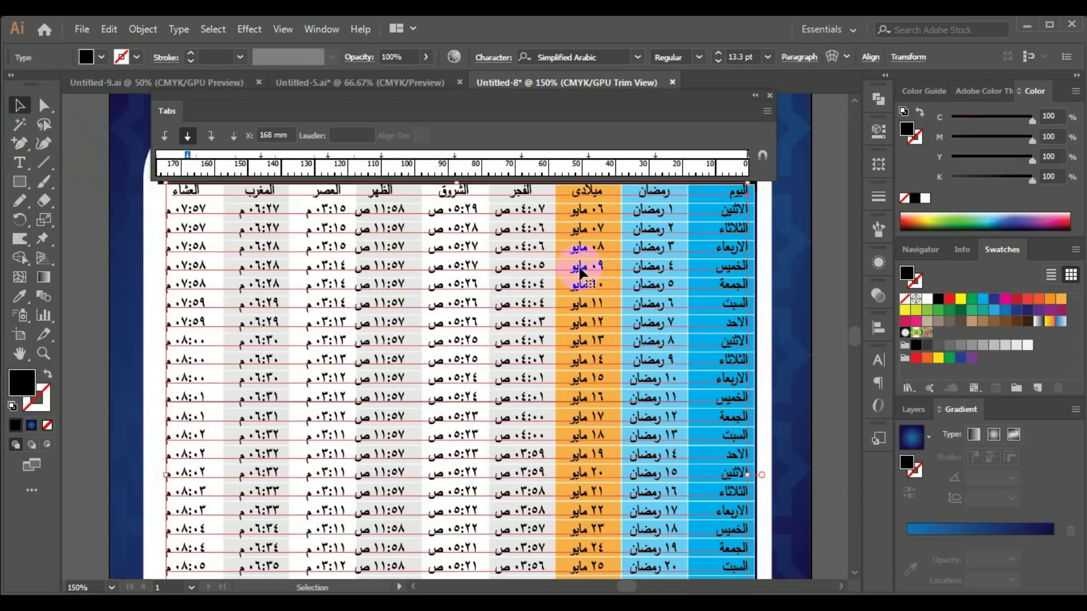
{"action": "scroll", "coordinate": [580, 273], "scroll_direction": "down", "scroll_amount": 3}
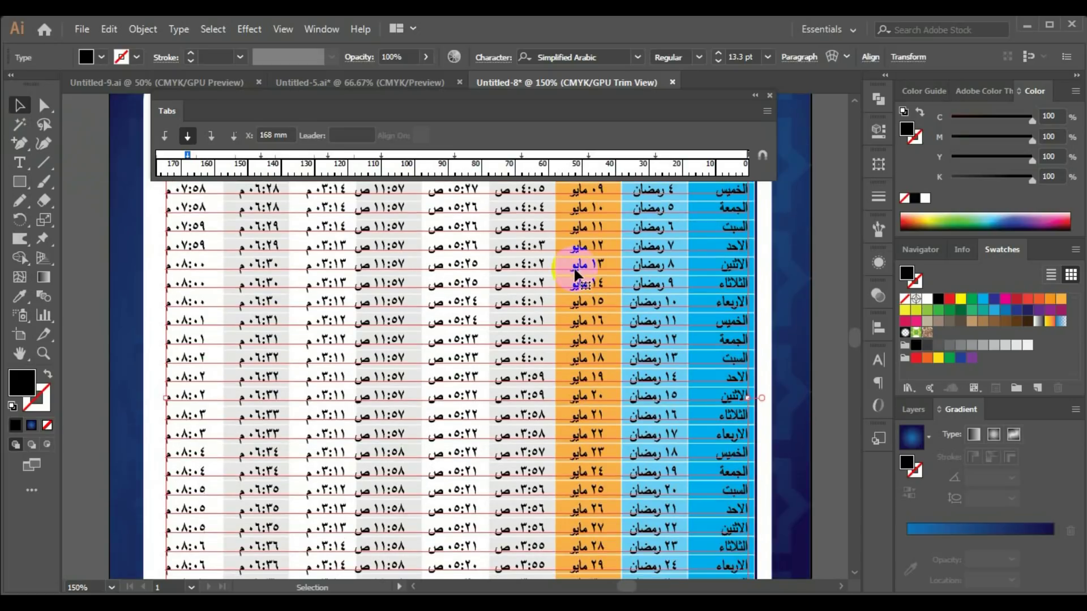
{"action": "scroll", "coordinate": [577, 286], "scroll_direction": "down", "scroll_amount": 2}
{"action": "scroll", "coordinate": [576, 290], "scroll_direction": "down", "scroll_amount": 3}
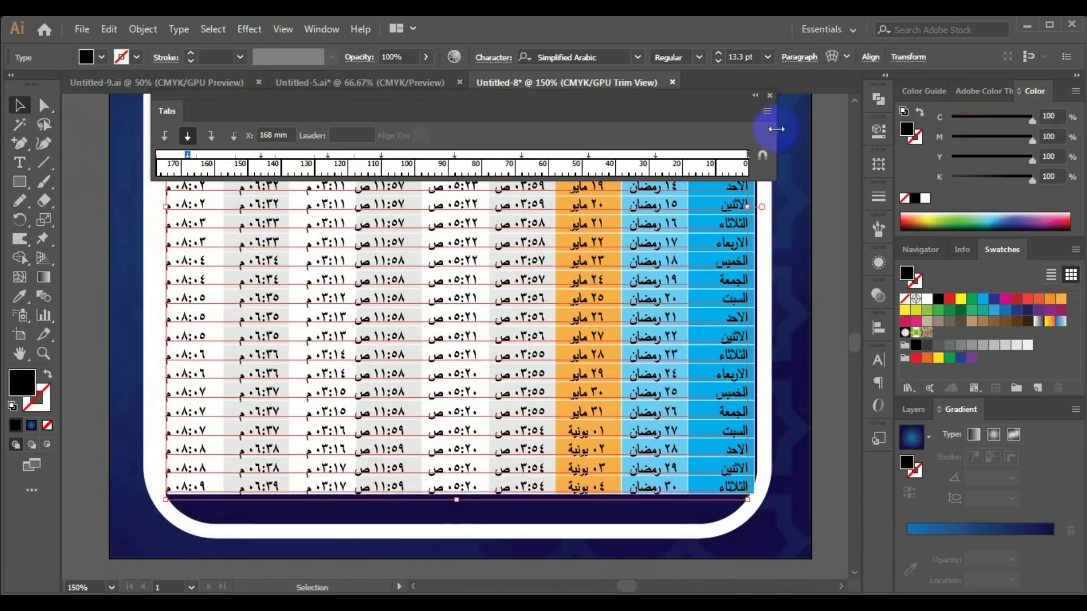
{"action": "left_click", "coordinate": [770, 95]}
{"action": "scroll", "coordinate": [688, 249], "scroll_direction": "up", "scroll_amount": 3}
{"action": "scroll", "coordinate": [628, 250], "scroll_direction": "up", "scroll_amount": 5}
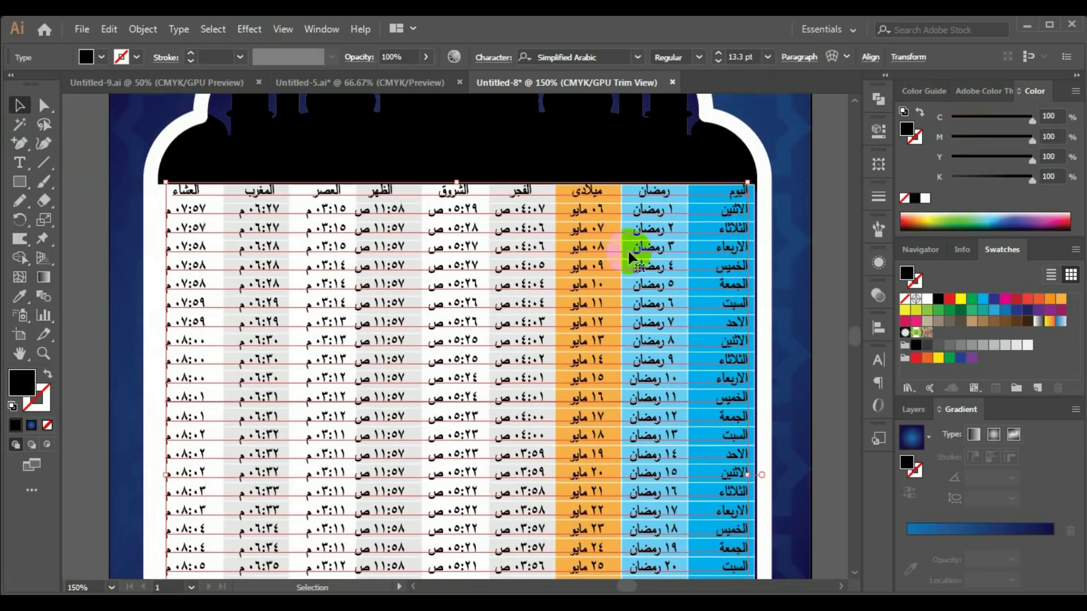
Make all header-row labels, from العشاء to اليوم, 16 pt and white
{"action": "left_click", "coordinate": [172, 195]}
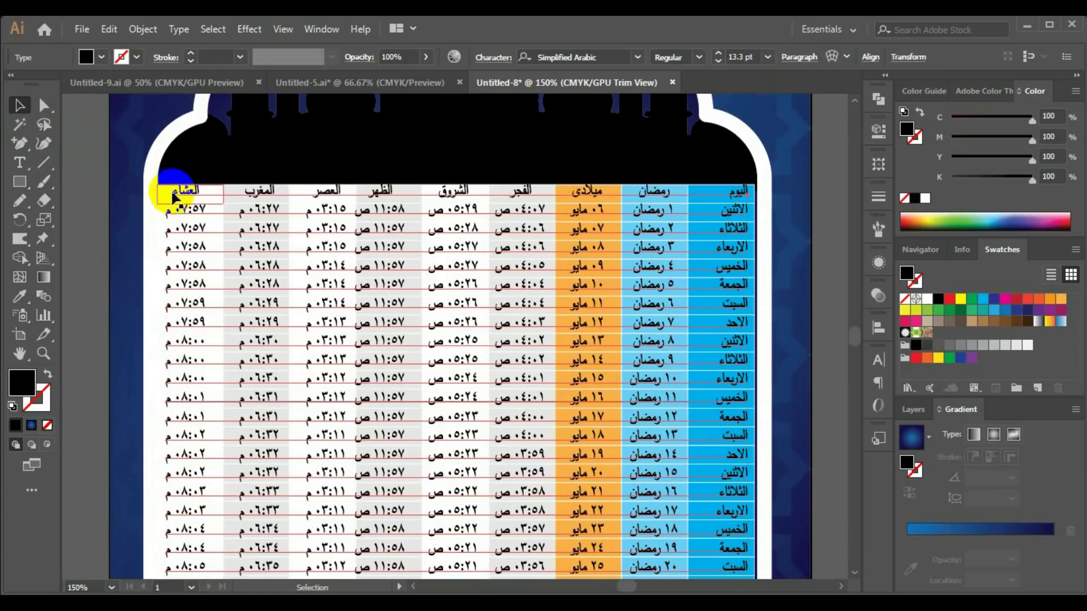
{"action": "left_click", "coordinate": [20, 164]}
{"action": "left_click", "coordinate": [177, 196]}
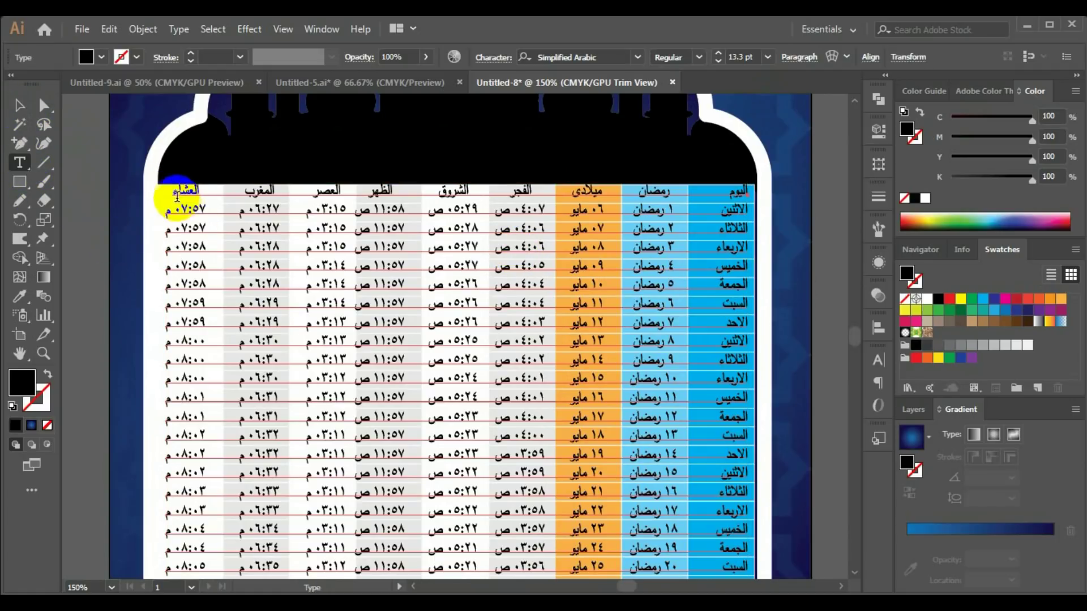
{"action": "left_click_drag", "start_coordinate": [173, 192], "coordinate": [741, 193]}
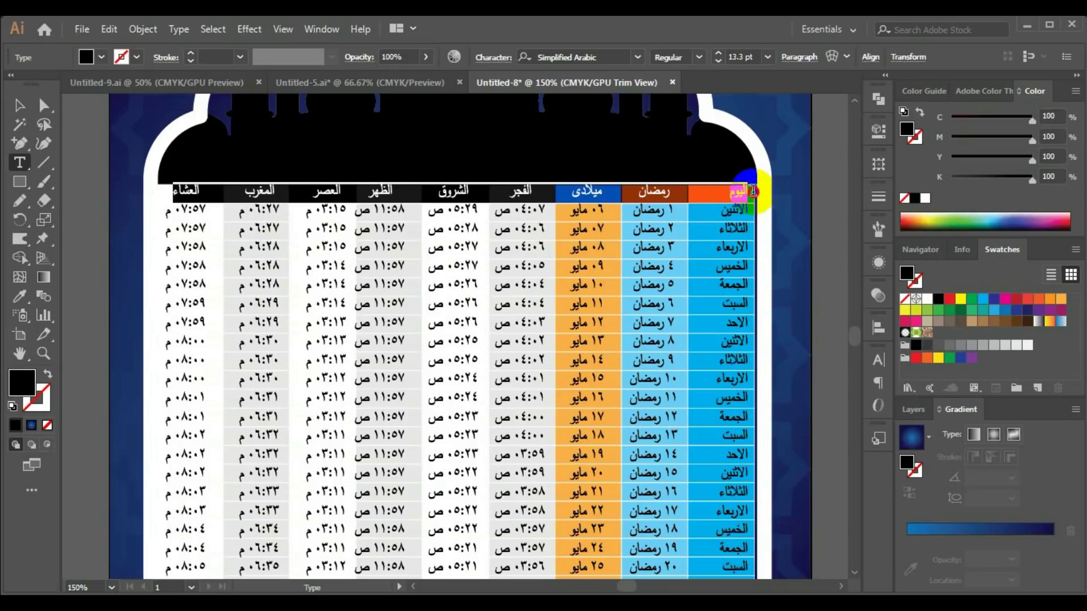
{"action": "left_click", "coordinate": [719, 53]}
{"action": "type", "text": "16"}
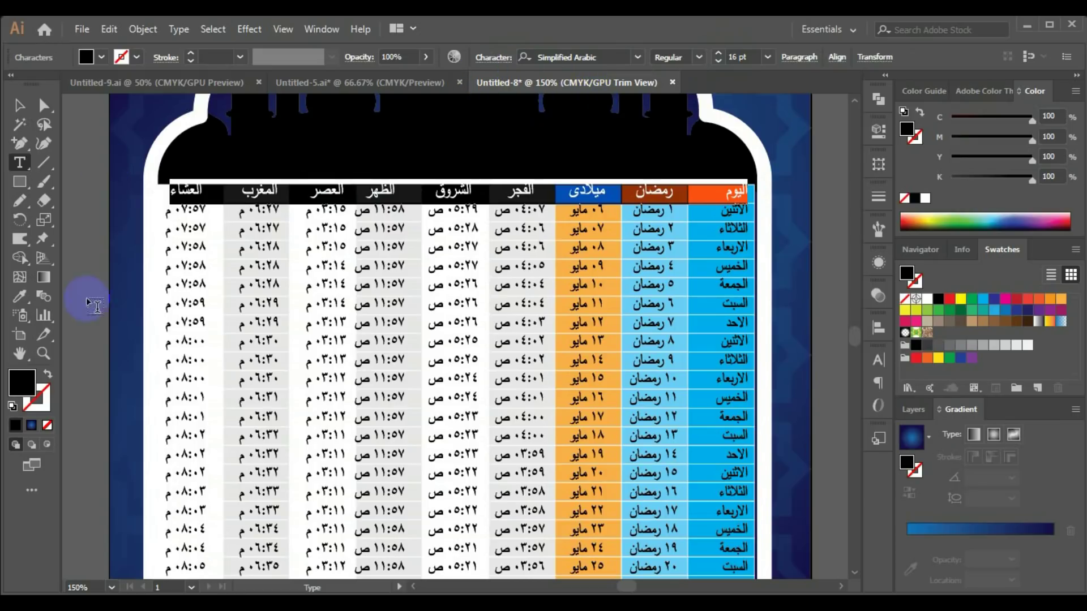
{"action": "left_click", "coordinate": [926, 298]}
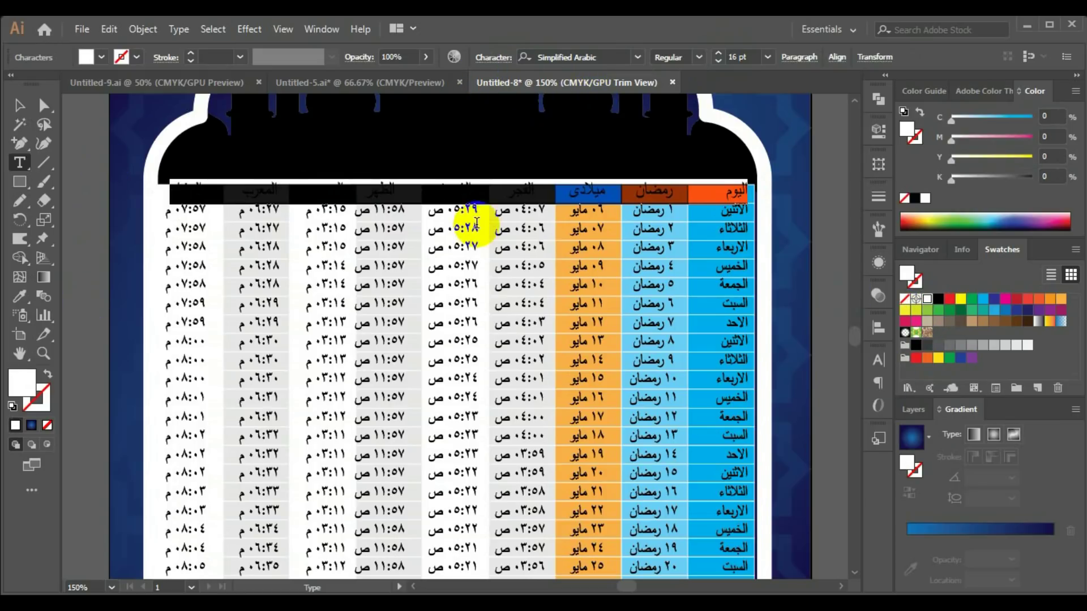
{"action": "left_click", "coordinate": [19, 105]}
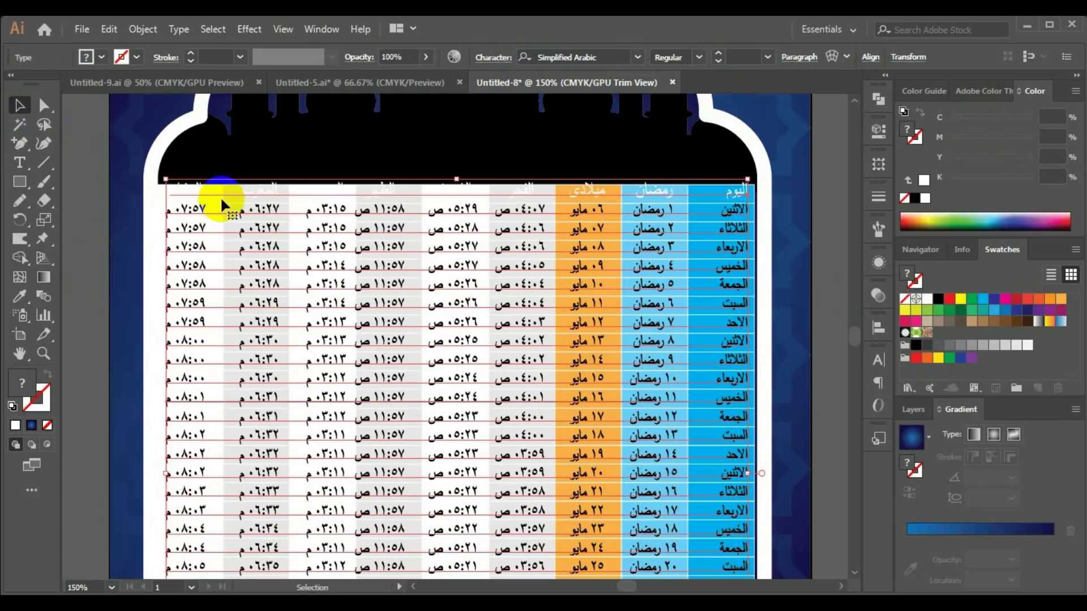
{"action": "left_click", "coordinate": [143, 29]}
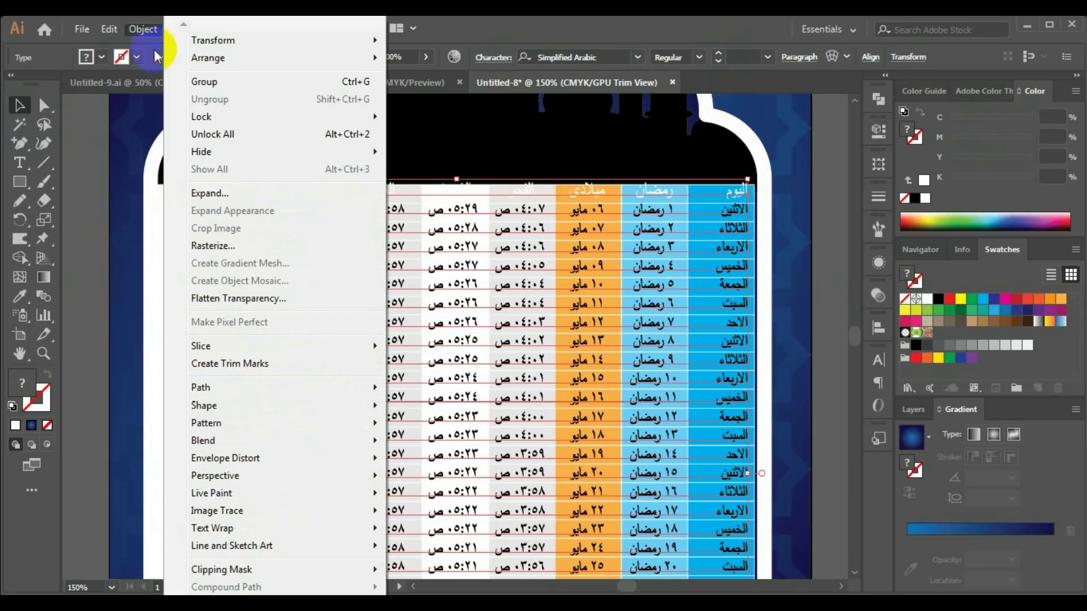
{"action": "mouse_move", "coordinate": [202, 117]}
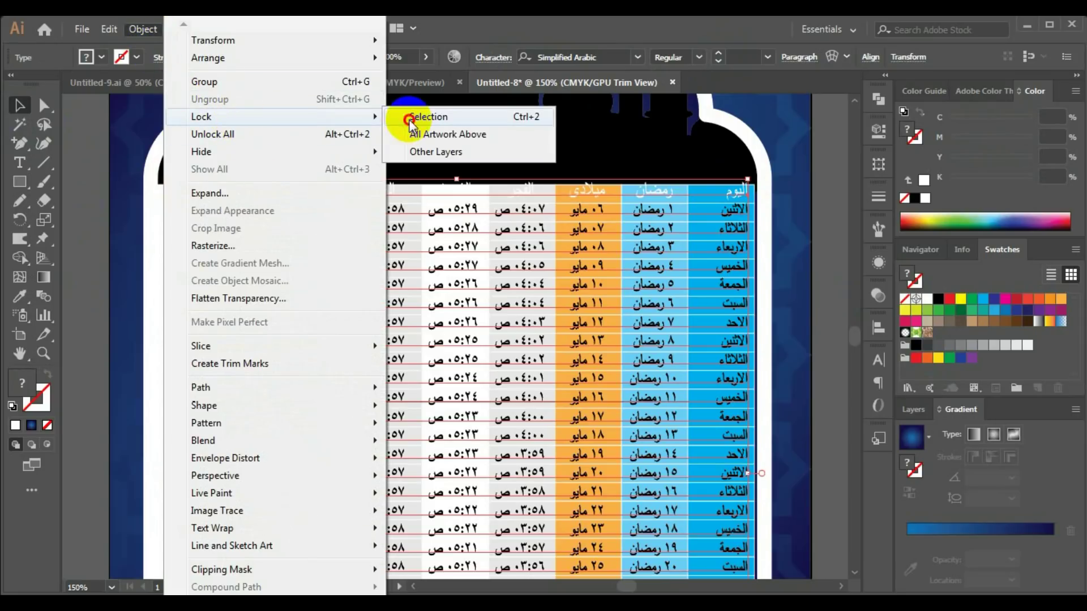
Lock the table text and fill the header-row cells dark navy (C100 M100 Y25 K25)
{"action": "left_click", "coordinate": [408, 115]}
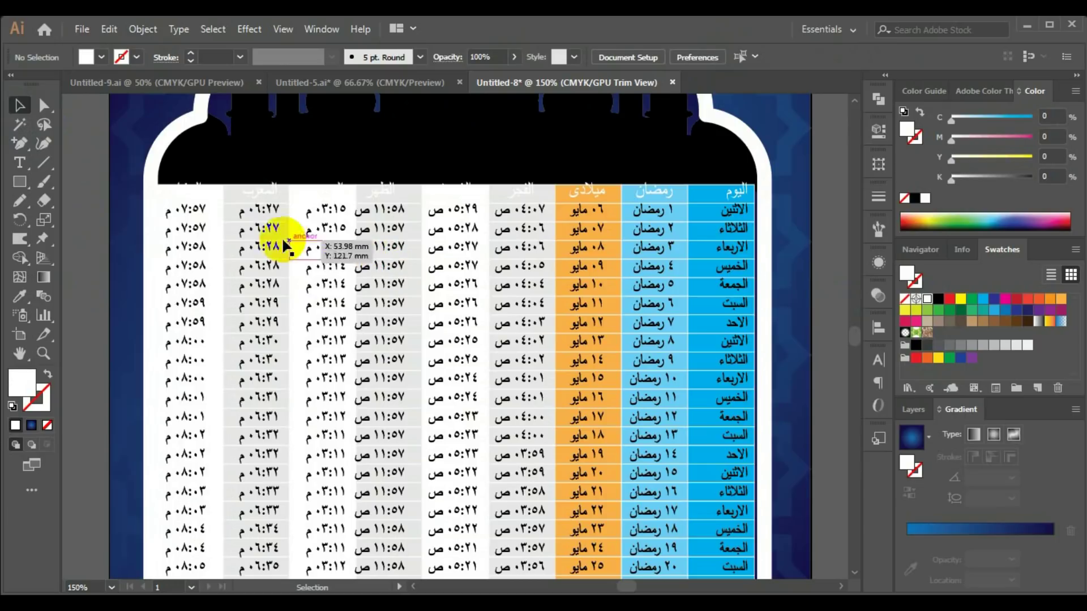
{"action": "left_click", "coordinate": [44, 105]}
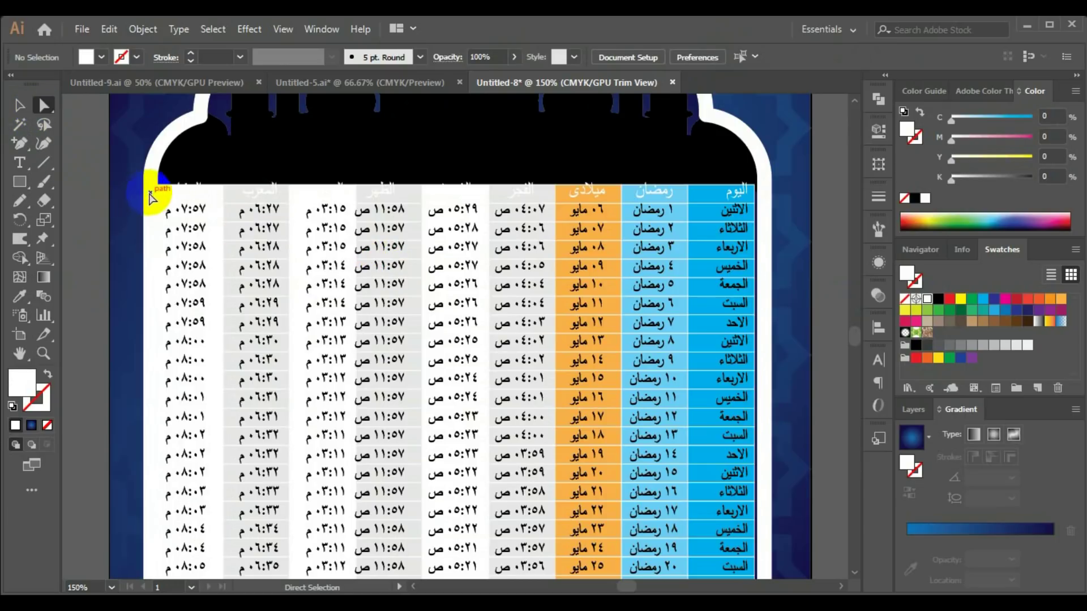
{"action": "left_click_drag", "start_coordinate": [278, 211], "coordinate": [762, 201]}
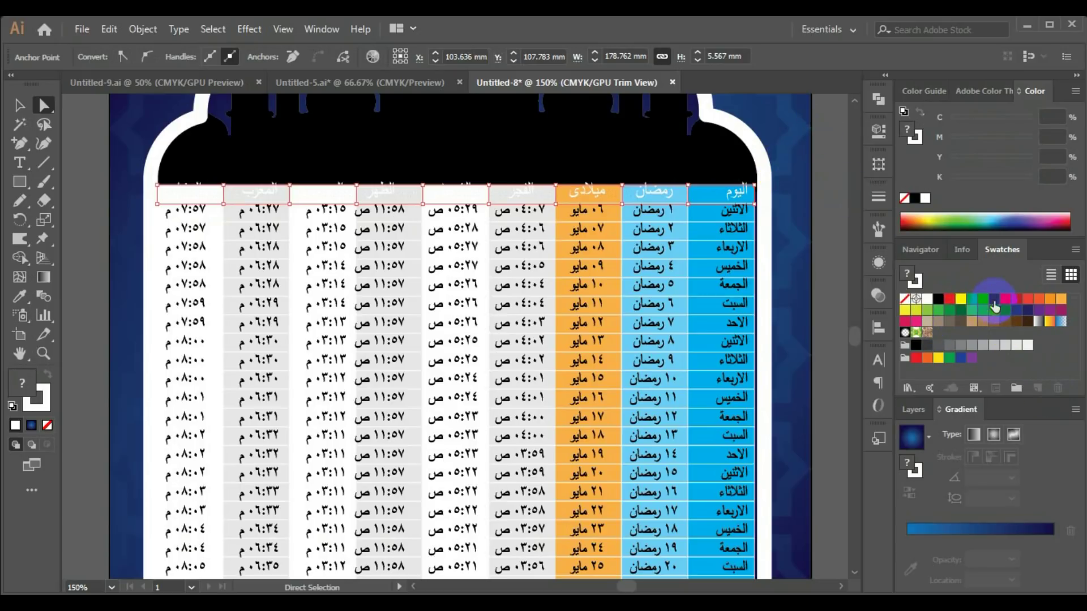
{"action": "left_click", "coordinate": [1027, 309]}
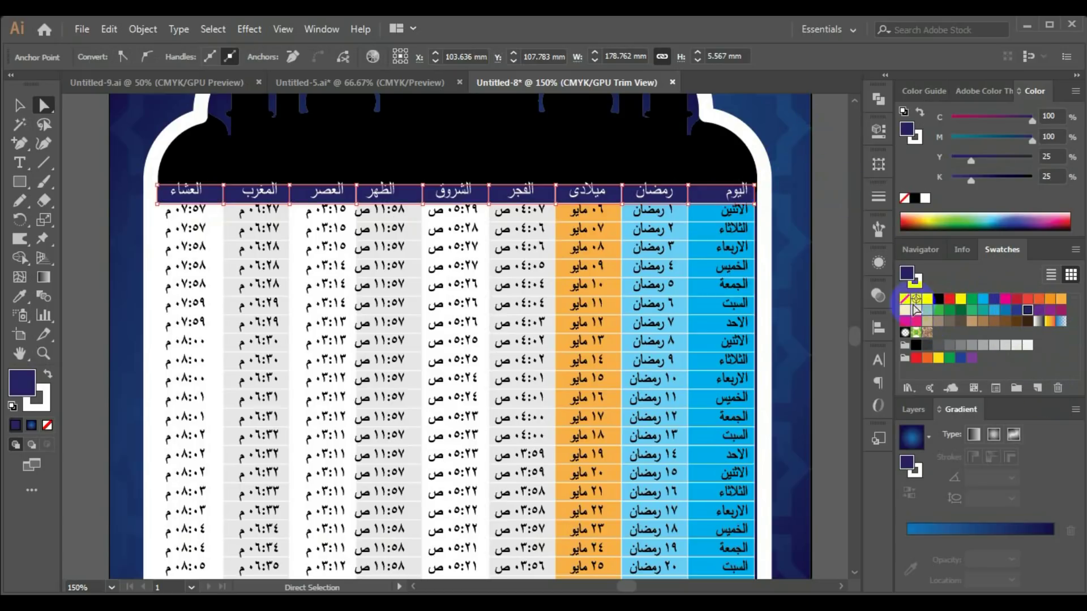
{"action": "left_click", "coordinate": [18, 107]}
{"action": "left_click", "coordinate": [274, 272]}
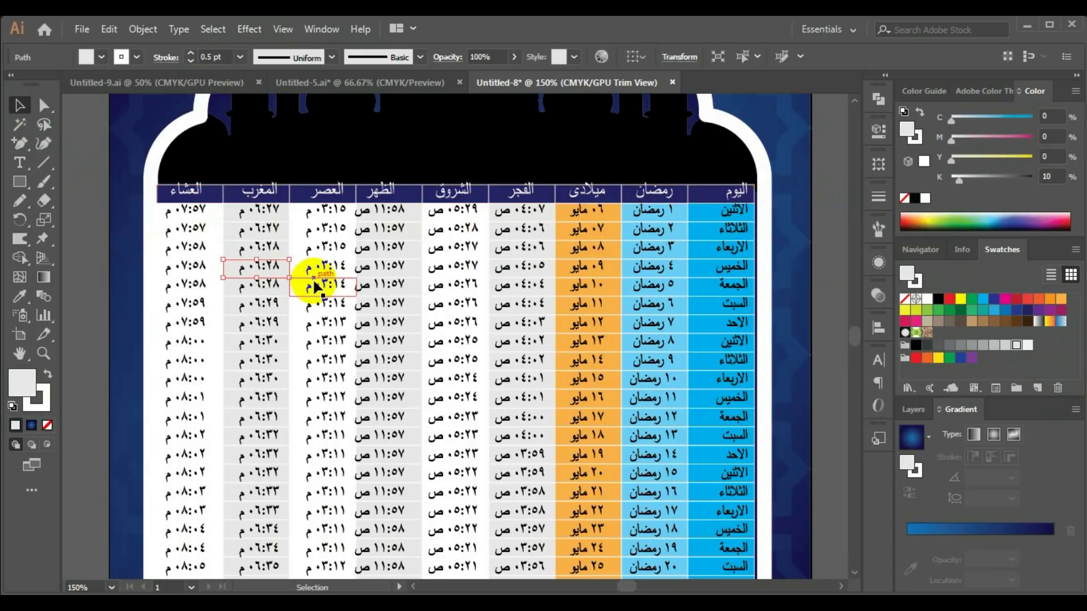
{"action": "left_click", "coordinate": [323, 180]}
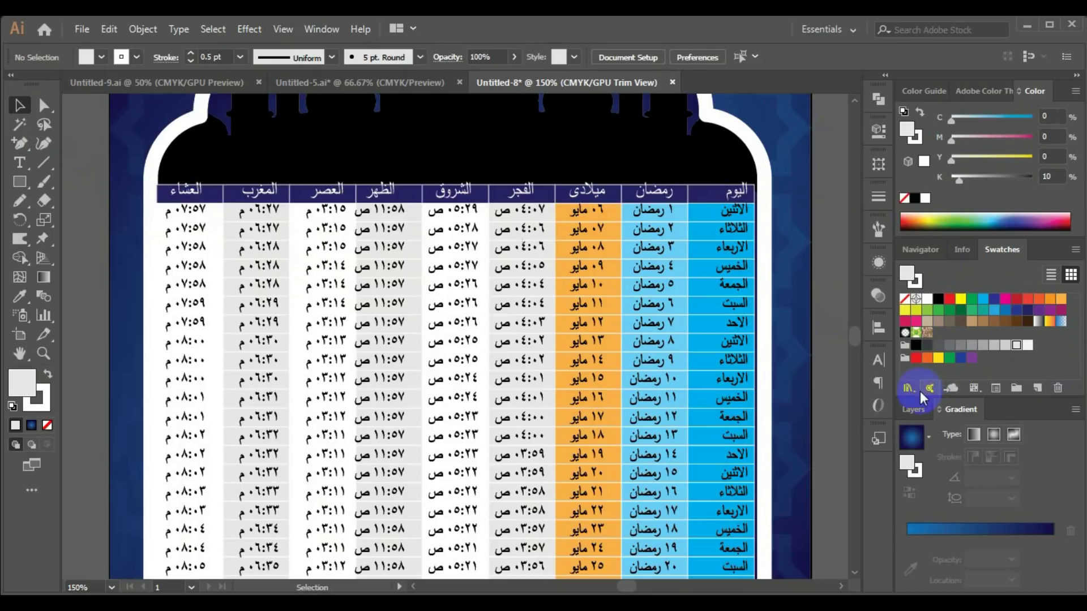
Unlock the table text from Layer 2 and nudge it slightly downward
{"action": "left_click", "coordinate": [913, 409]}
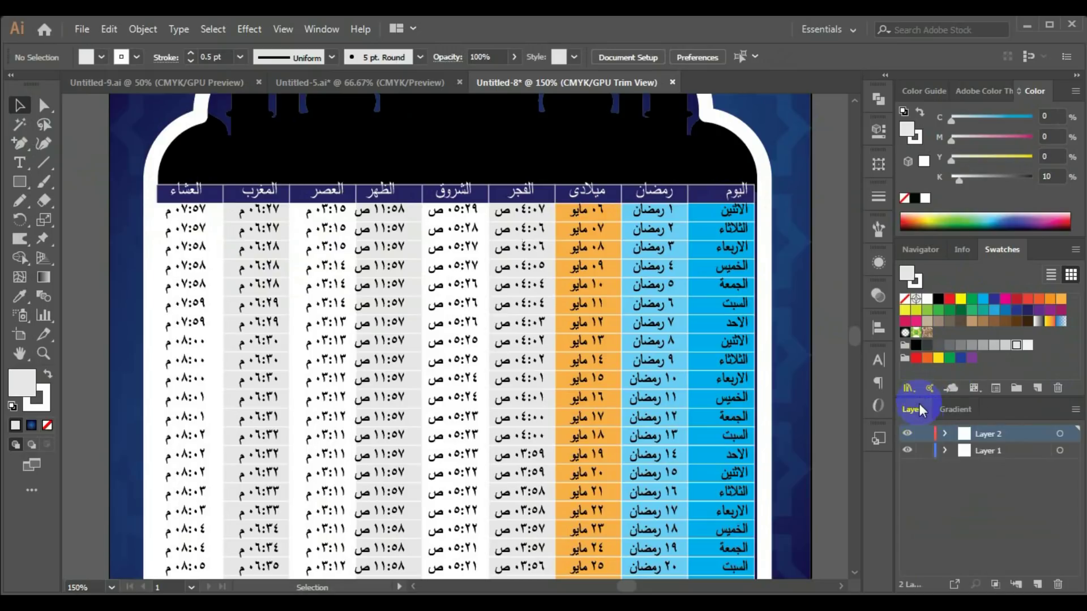
{"action": "left_click", "coordinate": [943, 434]}
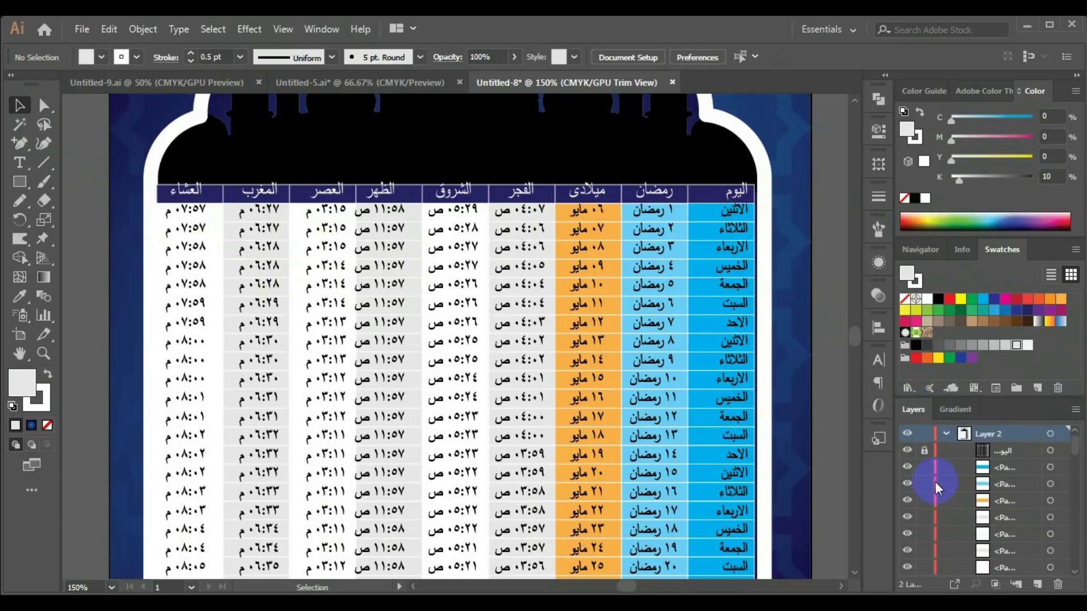
{"action": "left_click", "coordinate": [925, 453]}
{"action": "left_click", "coordinate": [925, 456]}
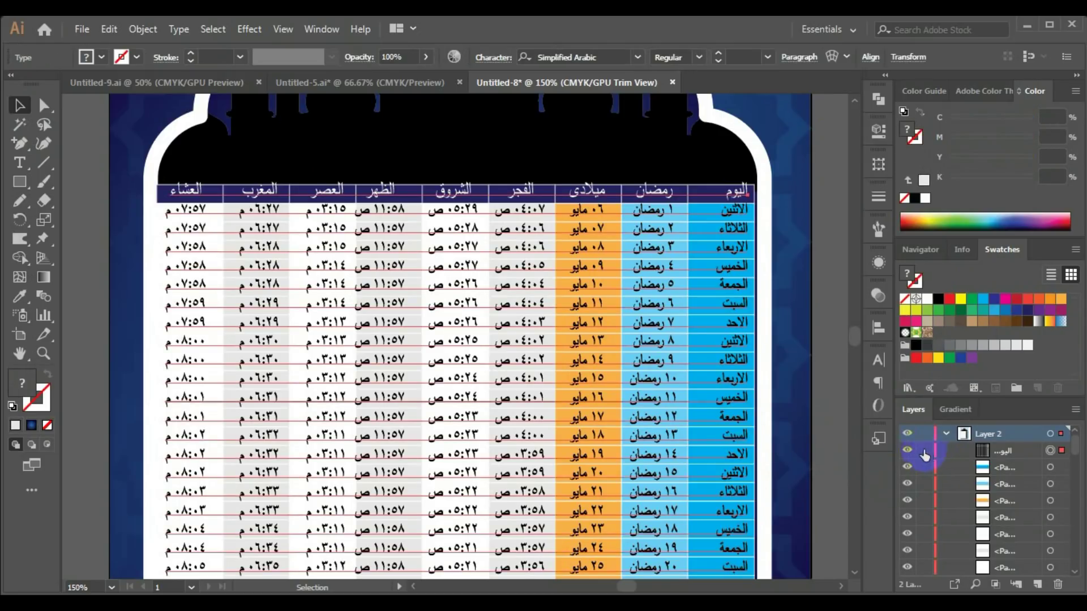
{"action": "left_click", "coordinate": [620, 304]}
{"action": "mouse_move", "coordinate": [535, 229]}
{"action": "left_mouse_down"}
{"action": "mouse_move", "coordinate": [537, 242]}
{"action": "mouse_move", "coordinate": [535, 233]}
{"action": "left_mouse_up"}
{"action": "left_click", "coordinate": [113, 261]}
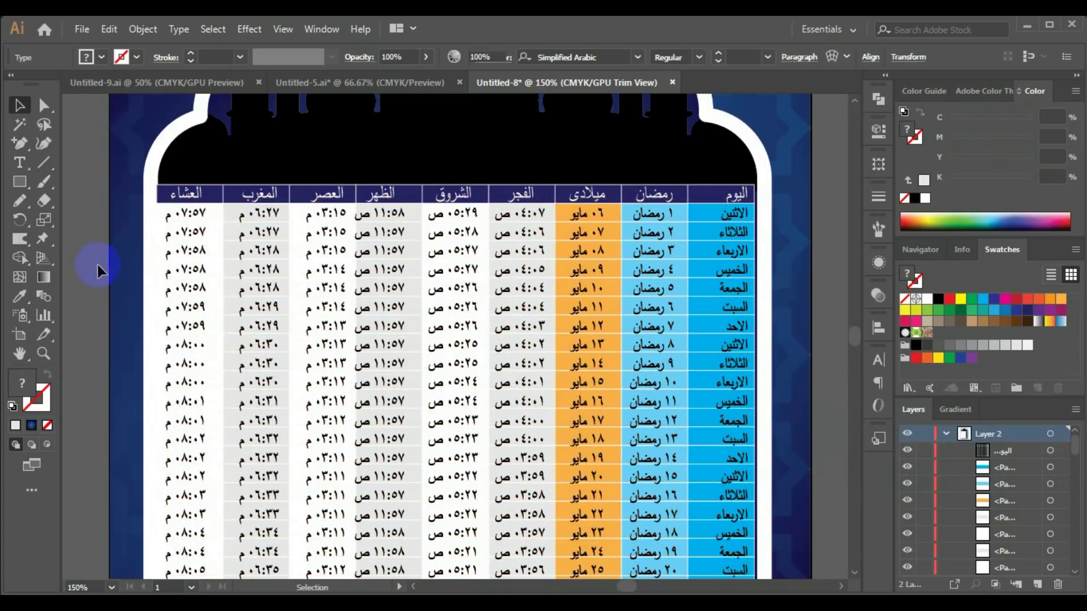
Shrink the table text slightly from its bottom edge to fit beneath the mosque
{"action": "scroll", "coordinate": [520, 313], "scroll_direction": "down", "scroll_amount": 1}
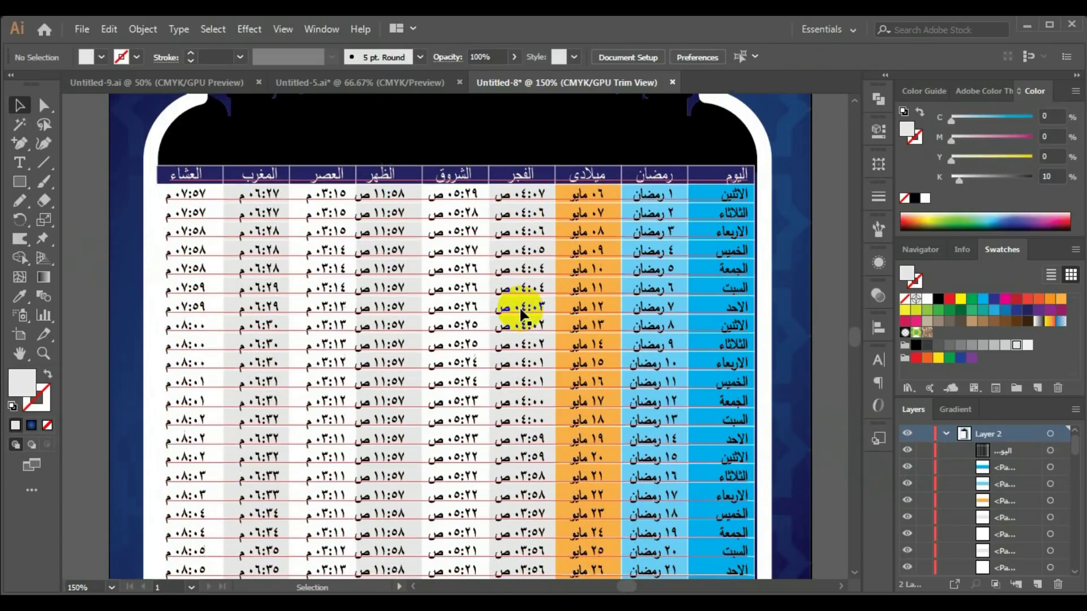
{"action": "scroll", "coordinate": [520, 313], "scroll_direction": "down", "scroll_amount": 2}
{"action": "scroll", "coordinate": [520, 314], "scroll_direction": "down", "scroll_amount": 1}
{"action": "scroll", "coordinate": [516, 314], "scroll_direction": "down", "scroll_amount": 1}
{"action": "scroll", "coordinate": [515, 314], "scroll_direction": "down", "scroll_amount": 1}
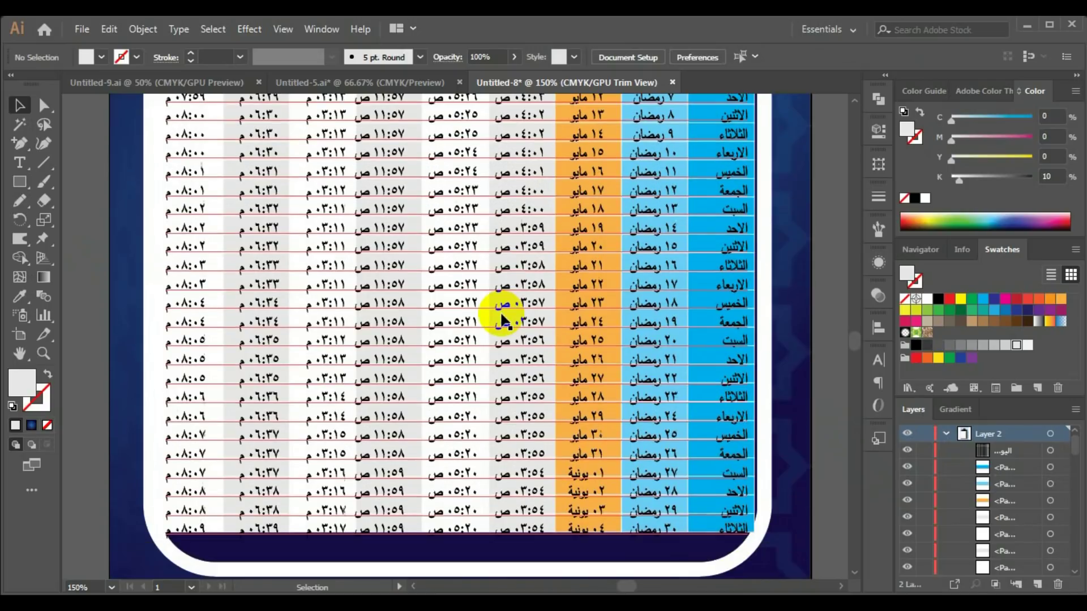
{"action": "scroll", "coordinate": [497, 315], "scroll_direction": "down", "scroll_amount": 1}
{"action": "left_click", "coordinate": [453, 503]}
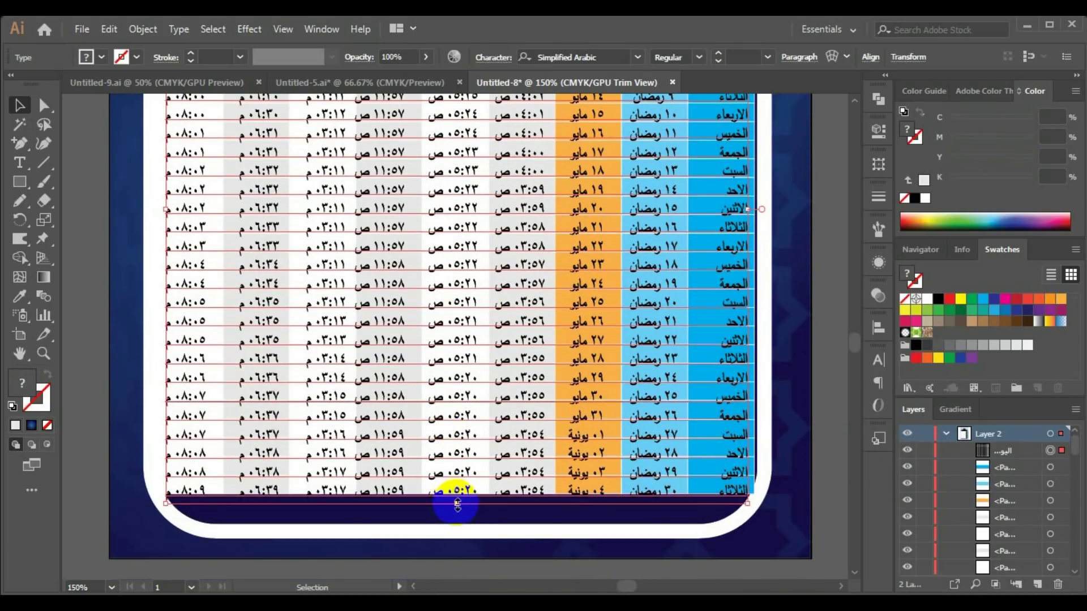
{"action": "left_click_drag", "start_coordinate": [453, 503], "coordinate": [456, 491]}
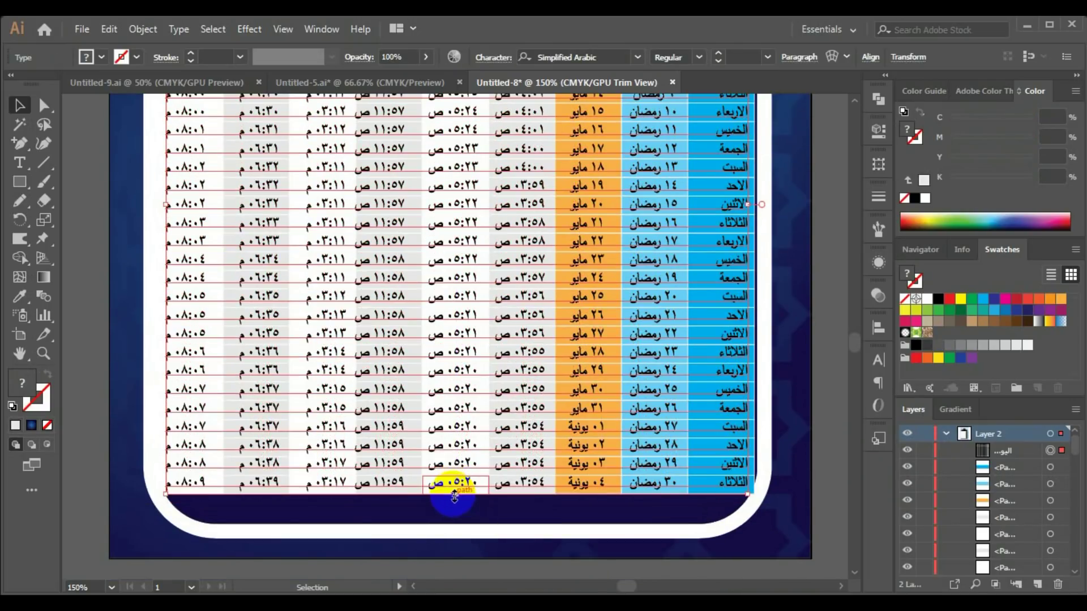
{"action": "left_click", "coordinate": [102, 424]}
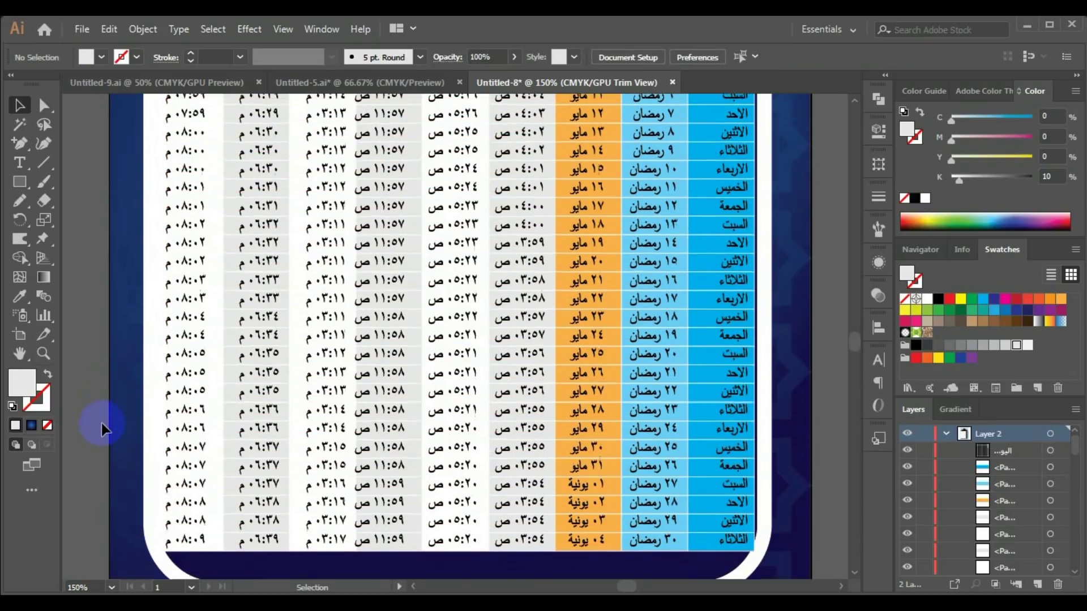
Zoom in and pan to centre the view on the mosque header
{"action": "scroll", "coordinate": [105, 419], "scroll_direction": "up", "scroll_amount": 2}
{"action": "scroll", "coordinate": [107, 413], "scroll_direction": "up", "scroll_amount": 1}
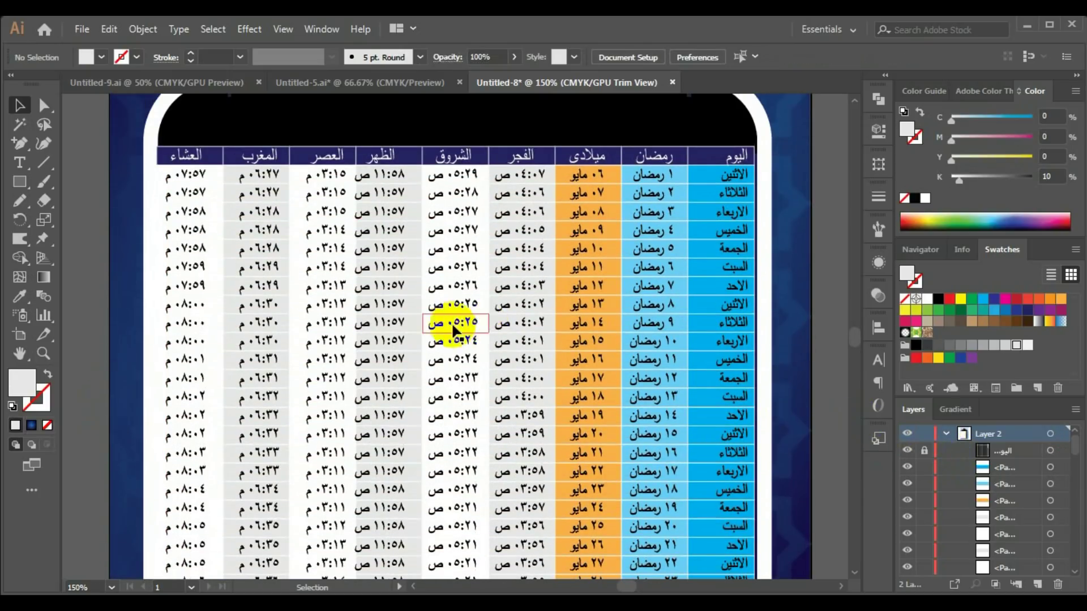
{"action": "scroll", "coordinate": [449, 327], "scroll_direction": "up", "scroll_amount": 2}
{"action": "scroll", "coordinate": [425, 326], "scroll_direction": "up", "scroll_amount": 2}
{"action": "scroll", "coordinate": [413, 368], "scroll_direction": "down", "scroll_amount": 1}
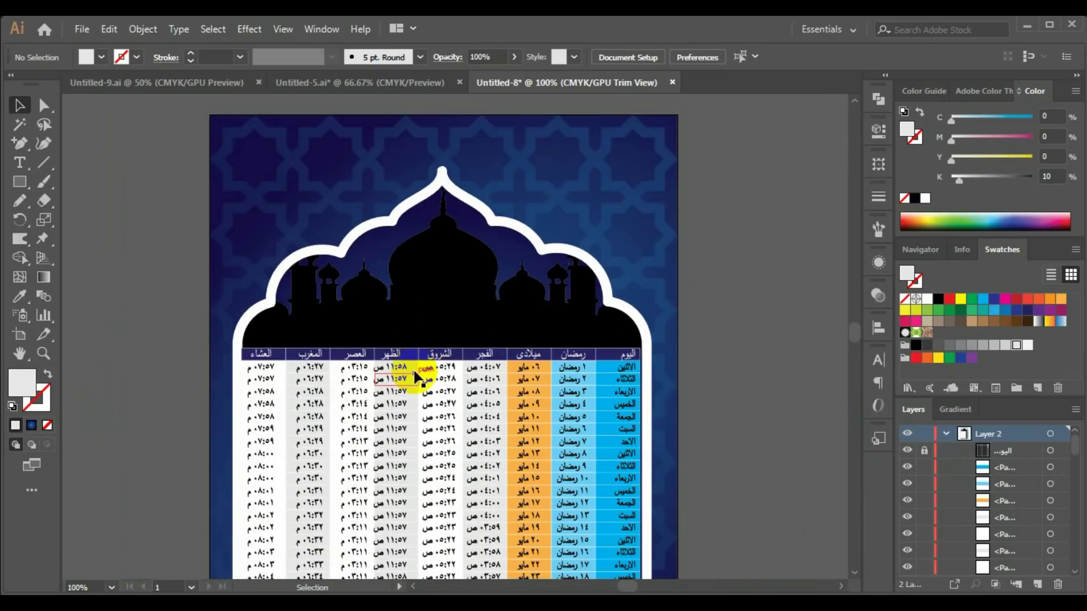
{"action": "scroll", "coordinate": [413, 368], "scroll_direction": "down", "scroll_amount": 2}
{"action": "scroll", "coordinate": [413, 368], "scroll_direction": "down", "scroll_amount": 2}
{"action": "scroll", "coordinate": [412, 368], "scroll_direction": "up", "scroll_amount": 1}
{"action": "scroll", "coordinate": [396, 374], "scroll_direction": "up", "scroll_amount": 4}
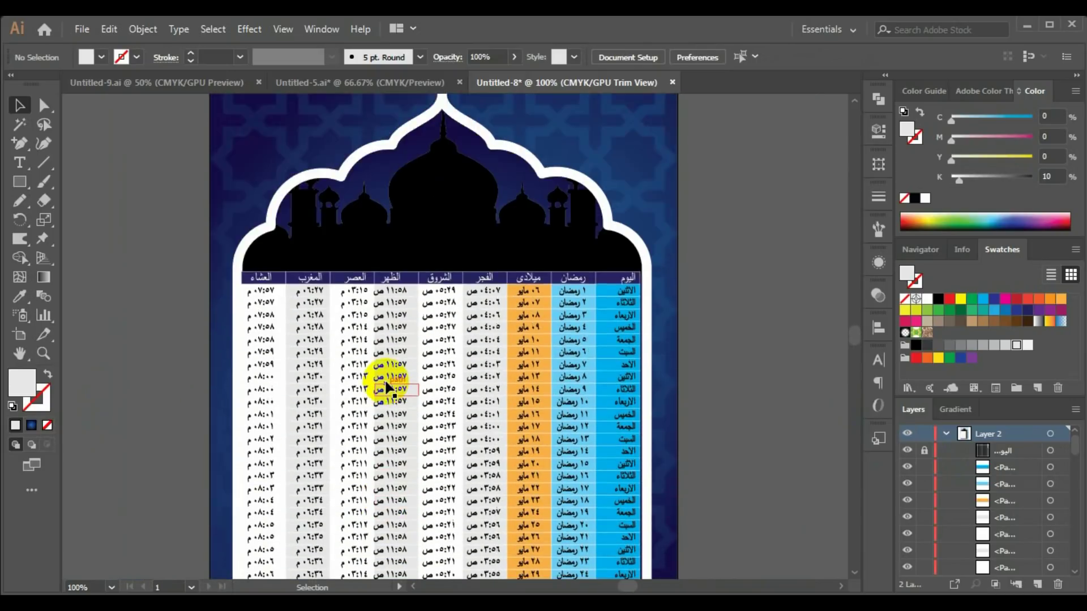
{"action": "scroll", "coordinate": [385, 377], "scroll_direction": "up", "scroll_amount": 2}
{"action": "scroll", "coordinate": [397, 332], "scroll_direction": "down", "scroll_amount": 2}
{"action": "scroll", "coordinate": [385, 324], "scroll_direction": "down", "scroll_amount": 2}
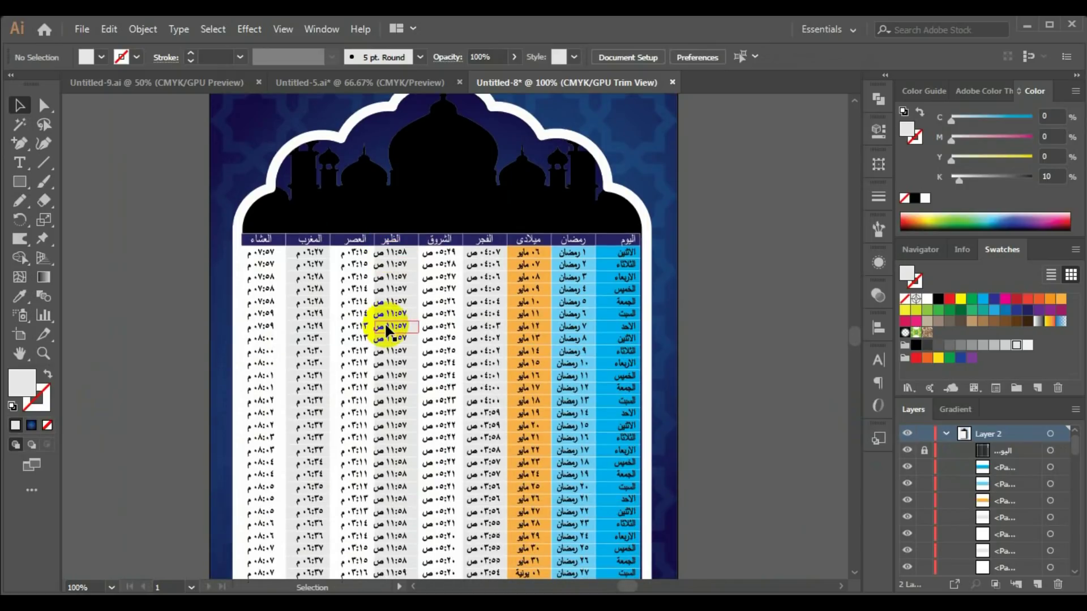
{"action": "left_click", "coordinate": [444, 179]}
{"action": "left_click", "coordinate": [498, 333]}
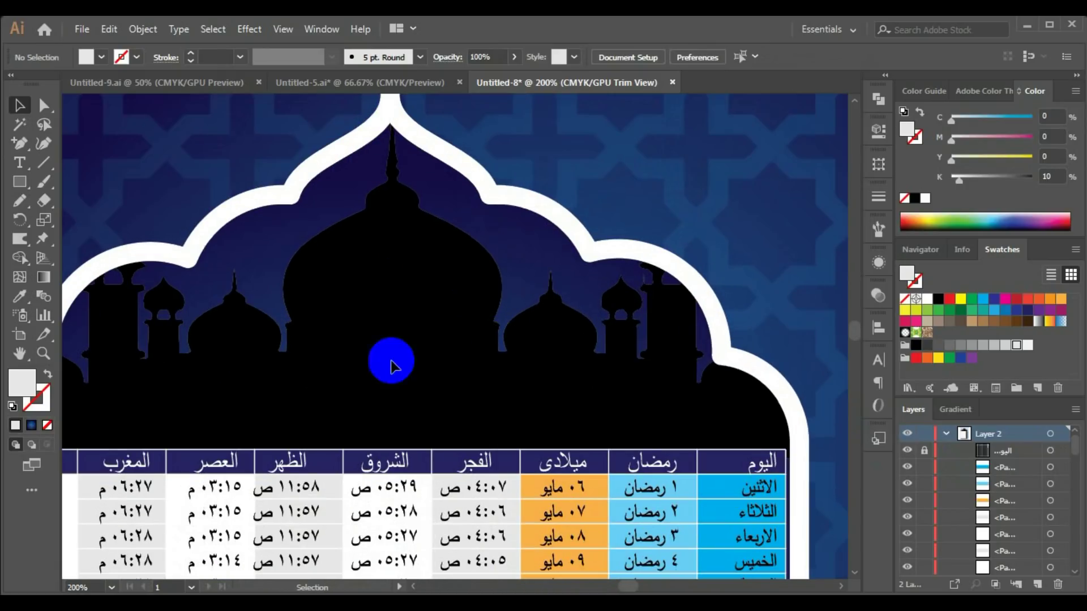
{"action": "scroll", "coordinate": [388, 359], "scroll_direction": "down", "scroll_amount": 2}
{"action": "left_click_drag", "start_coordinate": [383, 290], "coordinate": [424, 291]}
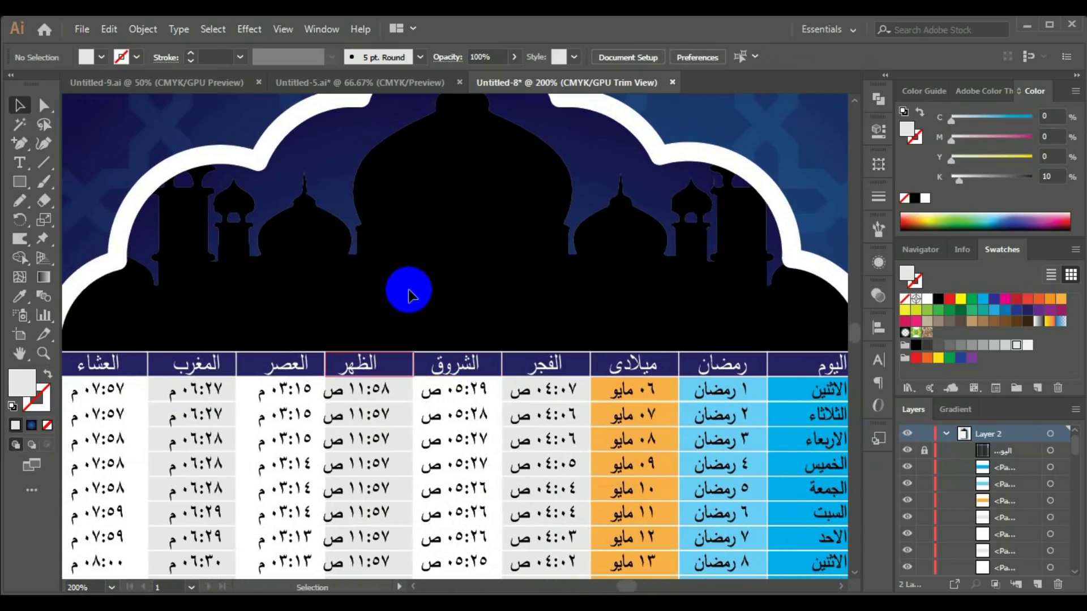
Type a white three-line title: إمساكية شهر رمضان المبارك, the year, and مدينة وادي الدواسر
{"action": "left_click", "coordinate": [17, 166]}
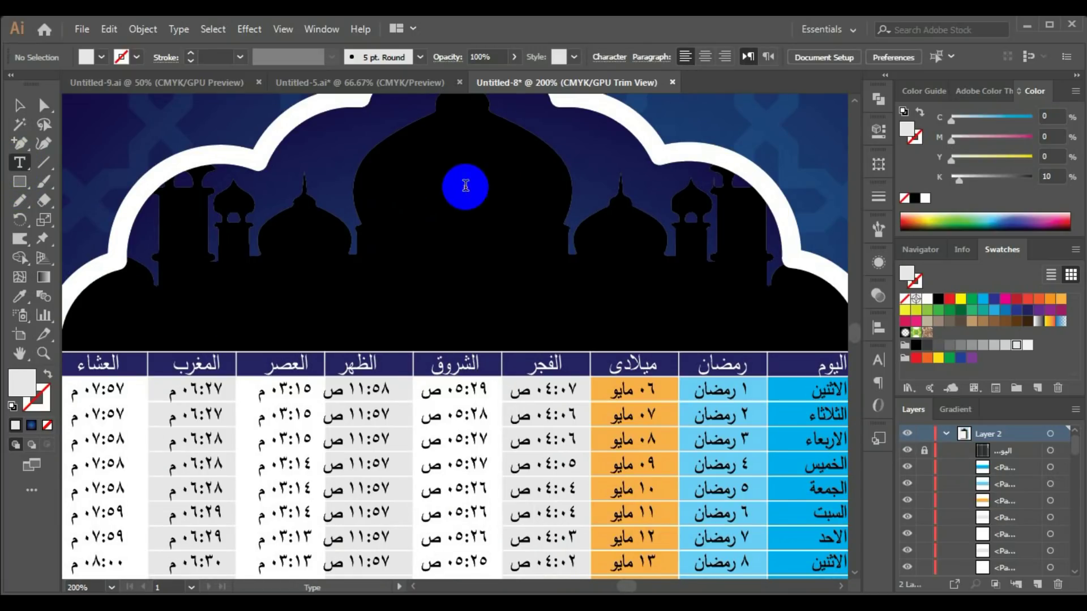
{"action": "left_click", "coordinate": [465, 185]}
{"action": "type", "text": "س"}
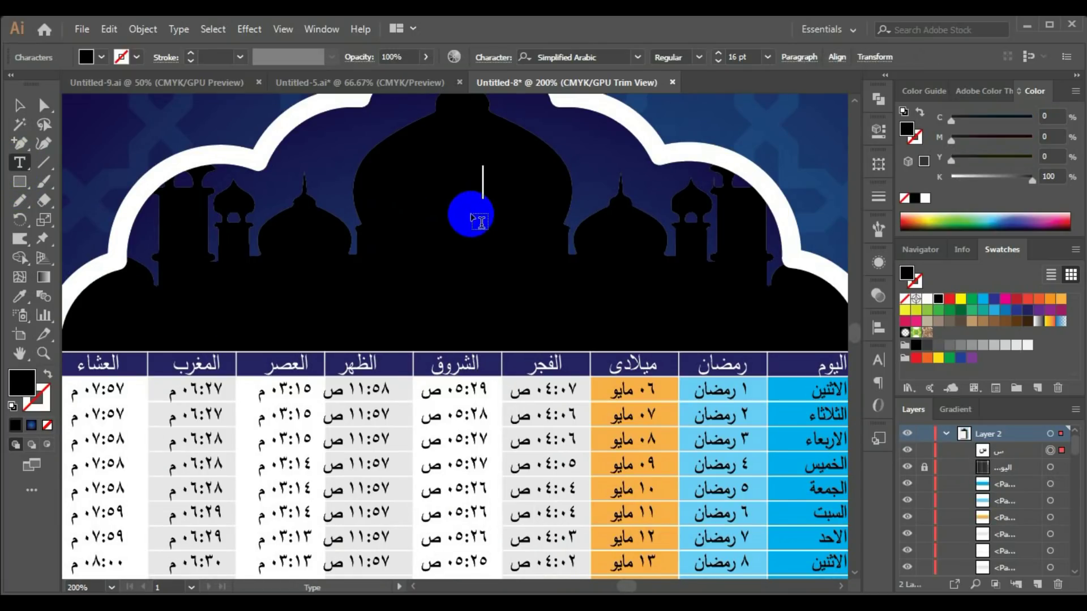
{"action": "double_click", "coordinate": [471, 218]}
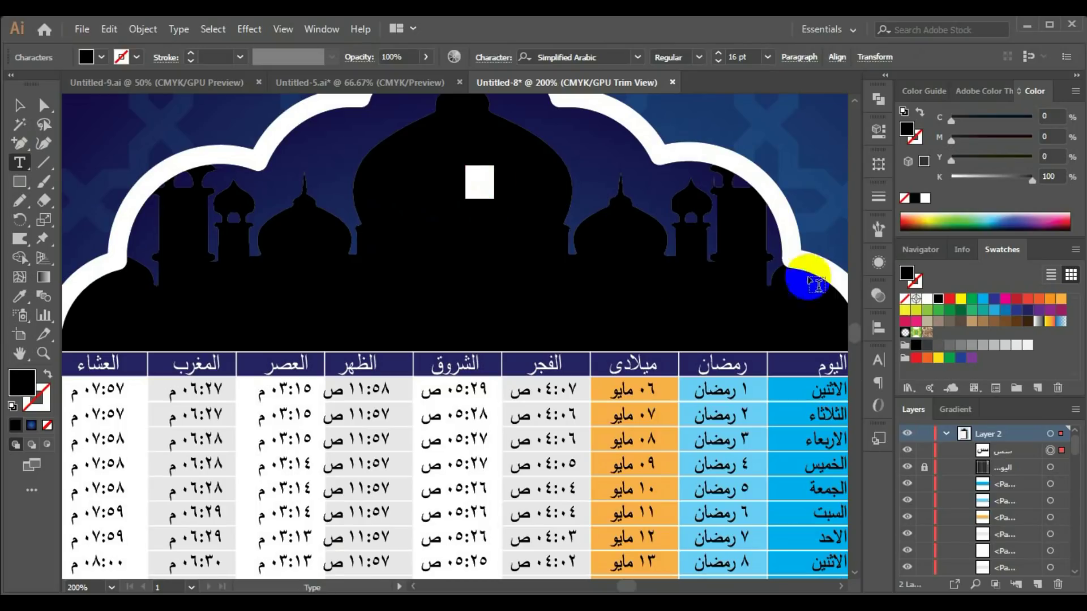
{"action": "left_click", "coordinate": [928, 300]}
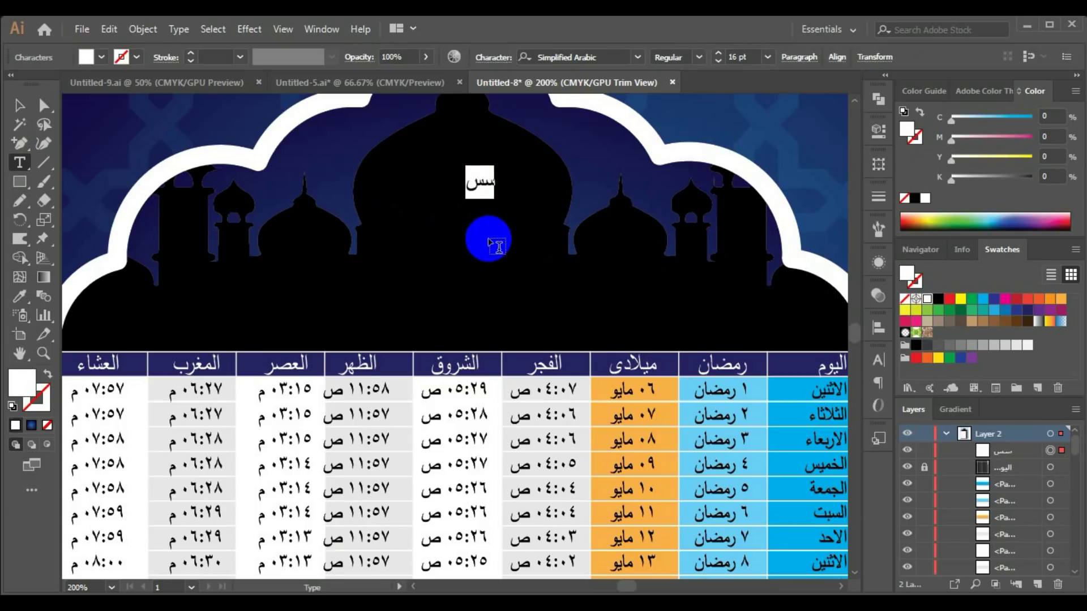
{"action": "type", "text": "امسا"}
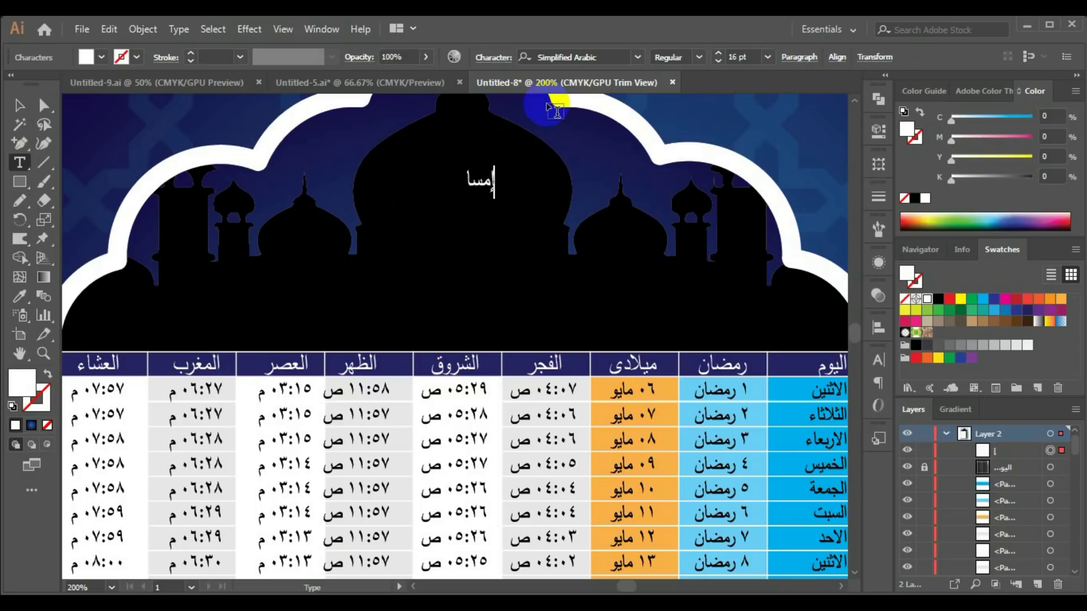
{"action": "type", "text": "كية شهر رمضان المبارك"}
{"action": "key", "text": "Return"}
{"action": "type", "text": "١٤٤٠ - ٢٠١٩"}
{"action": "key", "text": "Return"}
{"action": "type", "text": "مدينة وادي الدو"}
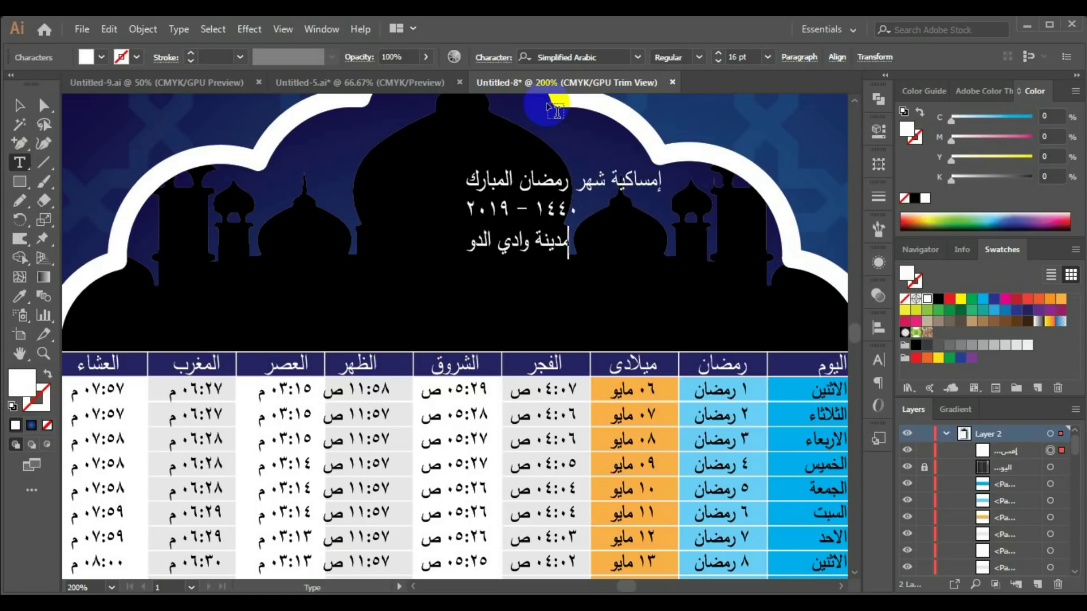
{"action": "type", "text": "اسر"}
Centre the title lines, scale them to 26.75 pt and move the block onto the mosque
{"action": "left_click", "coordinate": [799, 57]}
{"action": "left_click", "coordinate": [19, 105]}
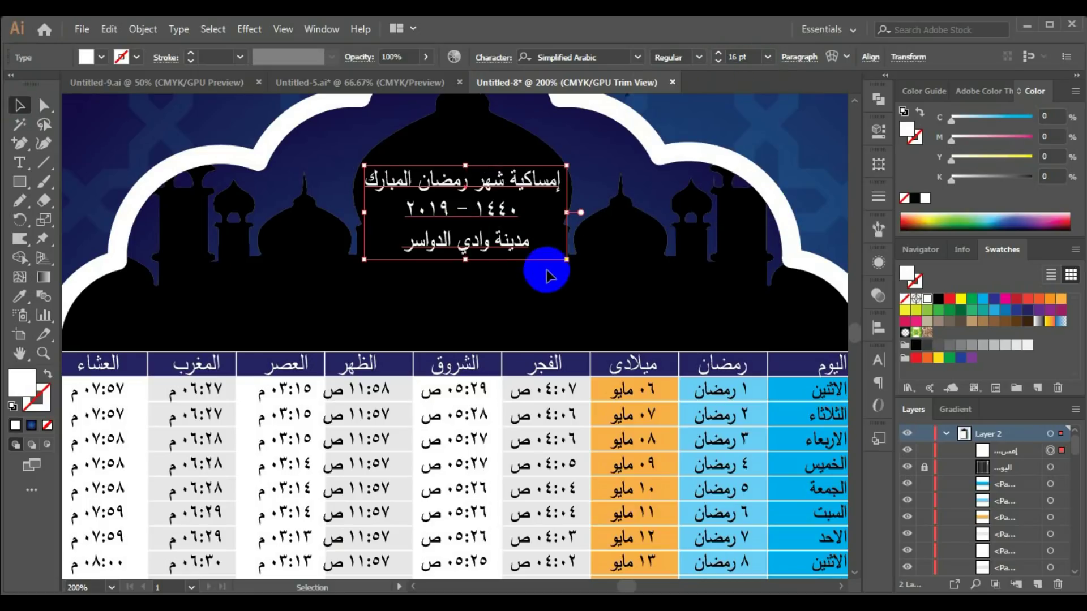
{"action": "left_click_drag", "start_coordinate": [573, 261], "coordinate": [635, 291]}
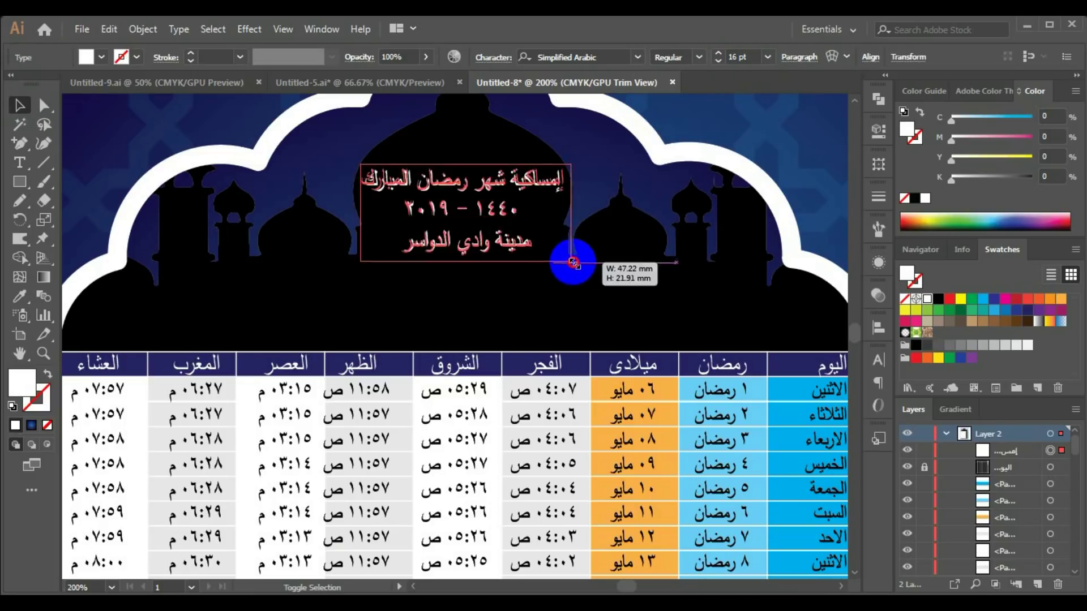
{"action": "left_click_drag", "start_coordinate": [493, 221], "coordinate": [492, 277]}
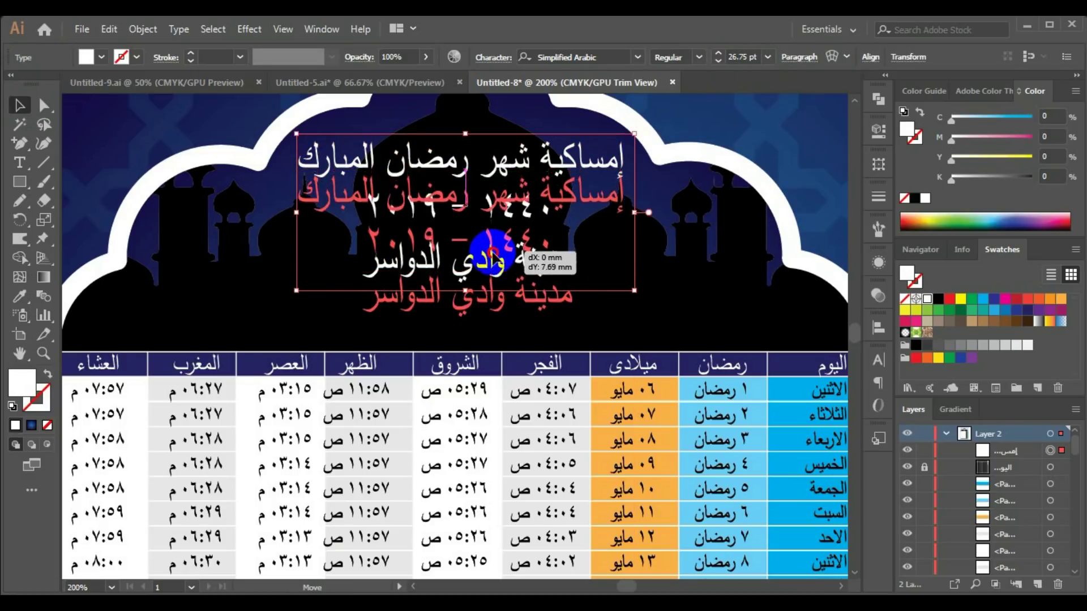
Set the title in DecoType Thuluth and paste a copy of it in place
{"action": "left_click", "coordinate": [637, 57]}
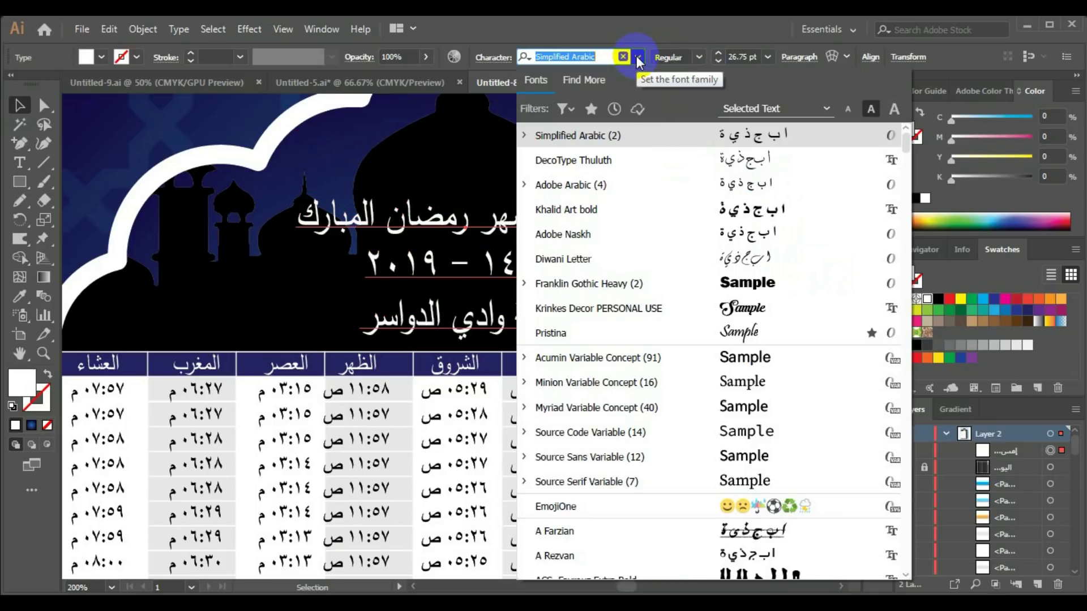
{"action": "left_click", "coordinate": [733, 161]}
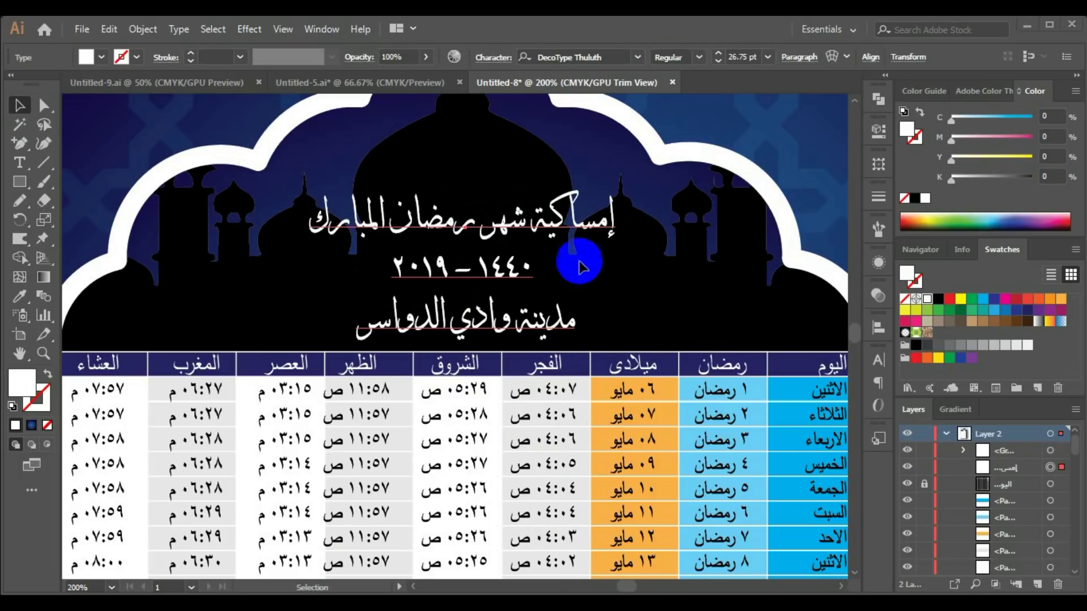
{"action": "double_click", "coordinate": [474, 332]}
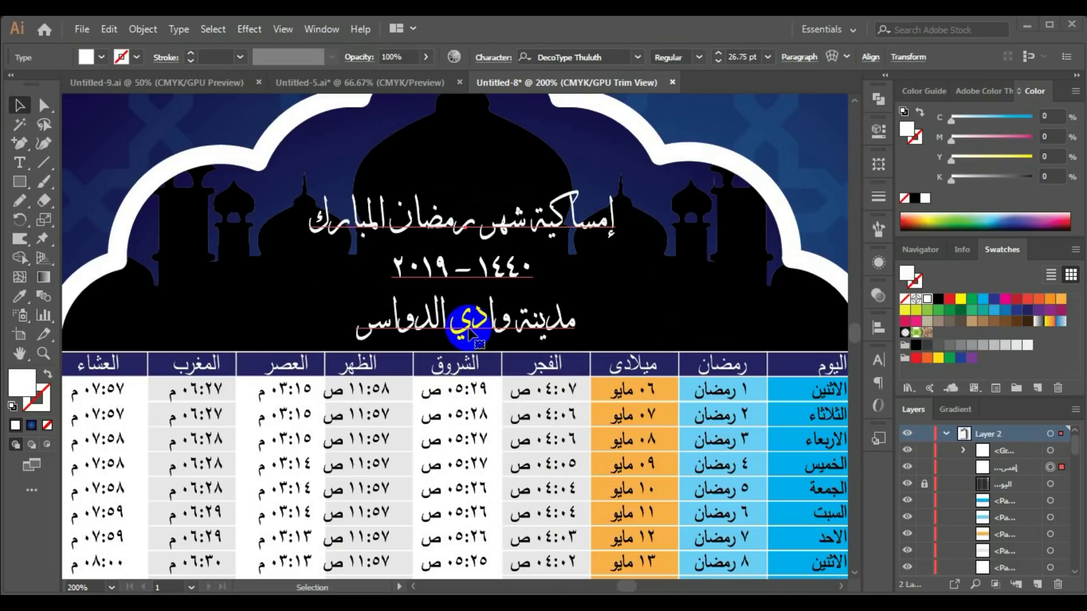
{"action": "left_click", "coordinate": [561, 222]}
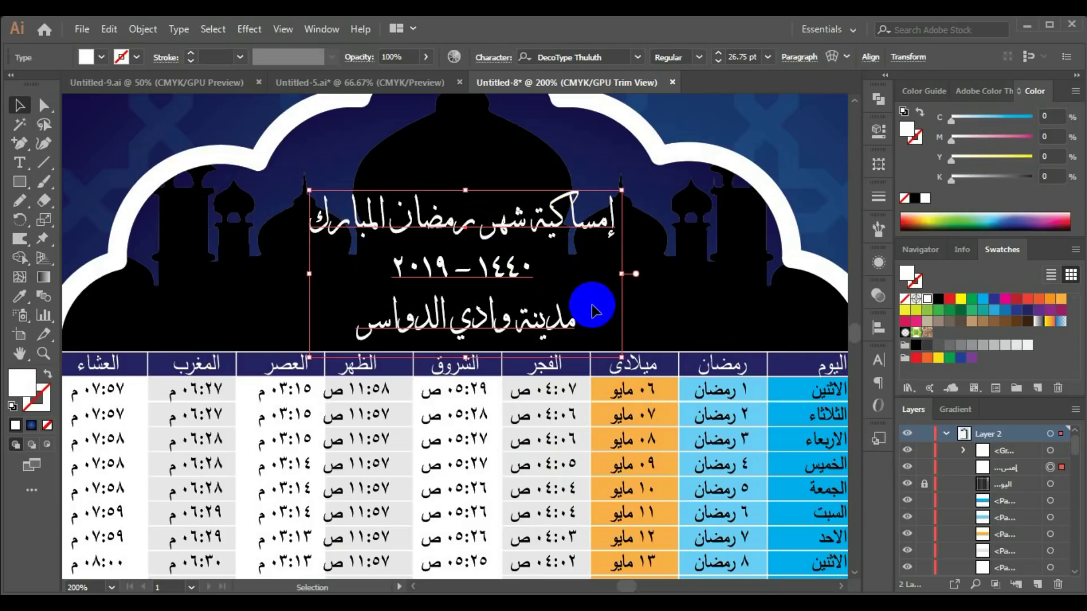
{"action": "key", "text": "ctrl"}
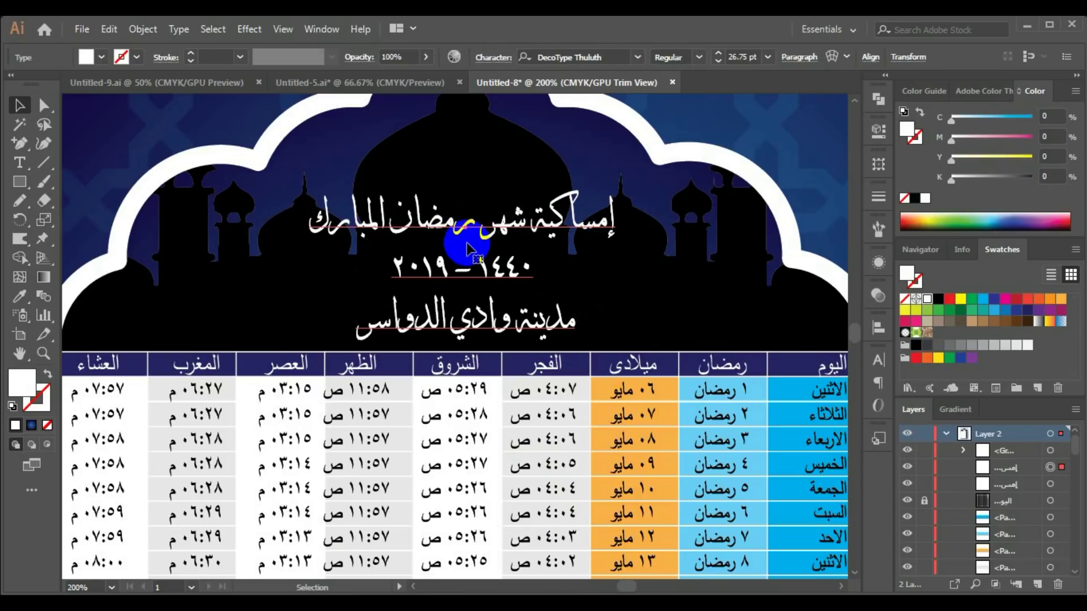
Convert the title copy to outlines and apply a 43.4 px Gaussian Blur
{"action": "right_click", "coordinate": [437, 219]}
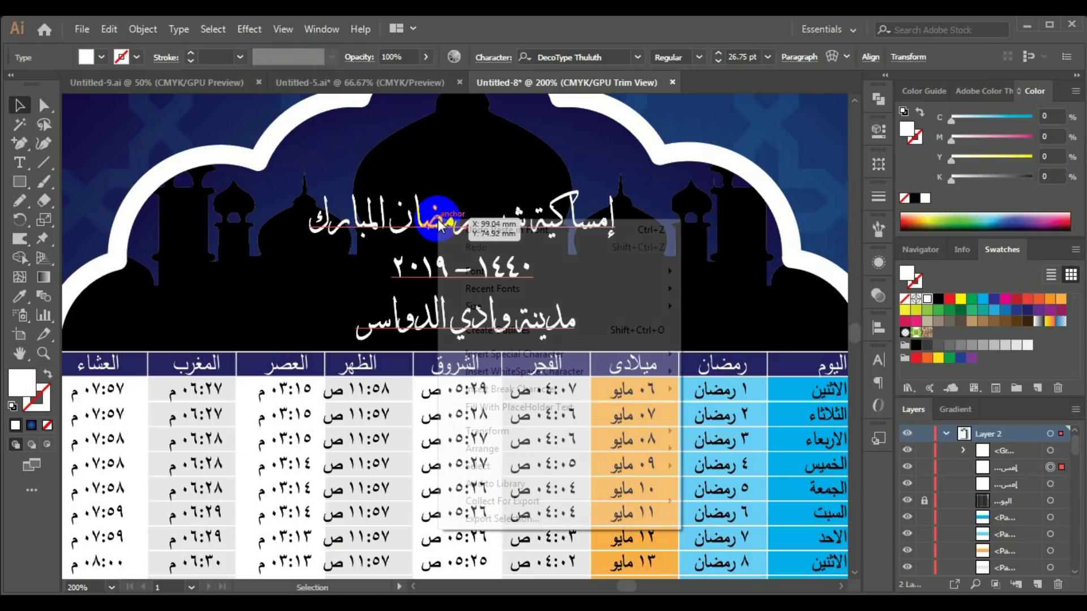
{"action": "left_click", "coordinate": [493, 334]}
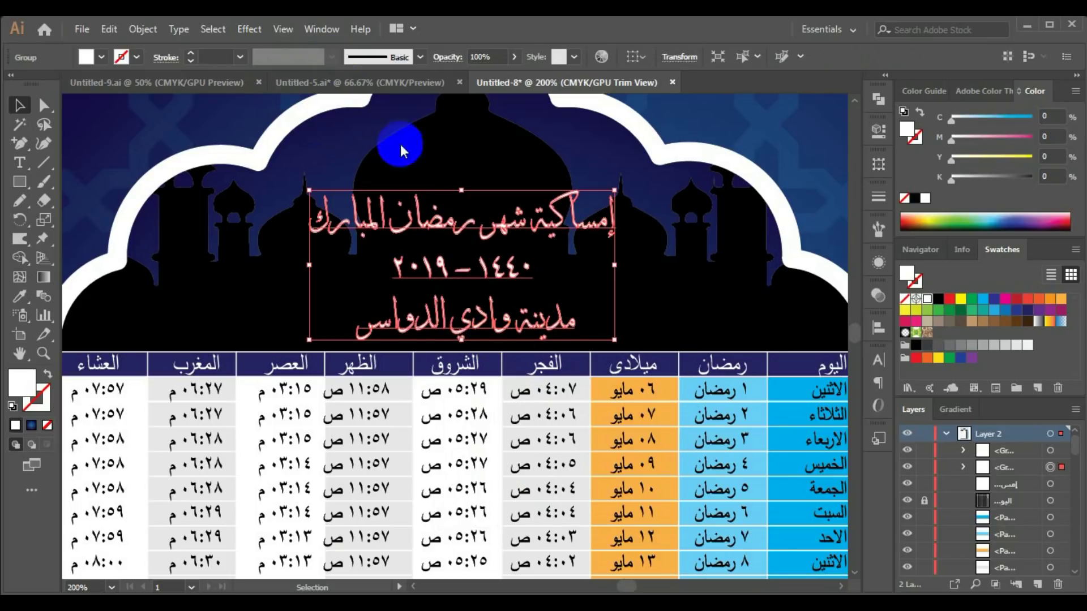
{"action": "left_click", "coordinate": [254, 32]}
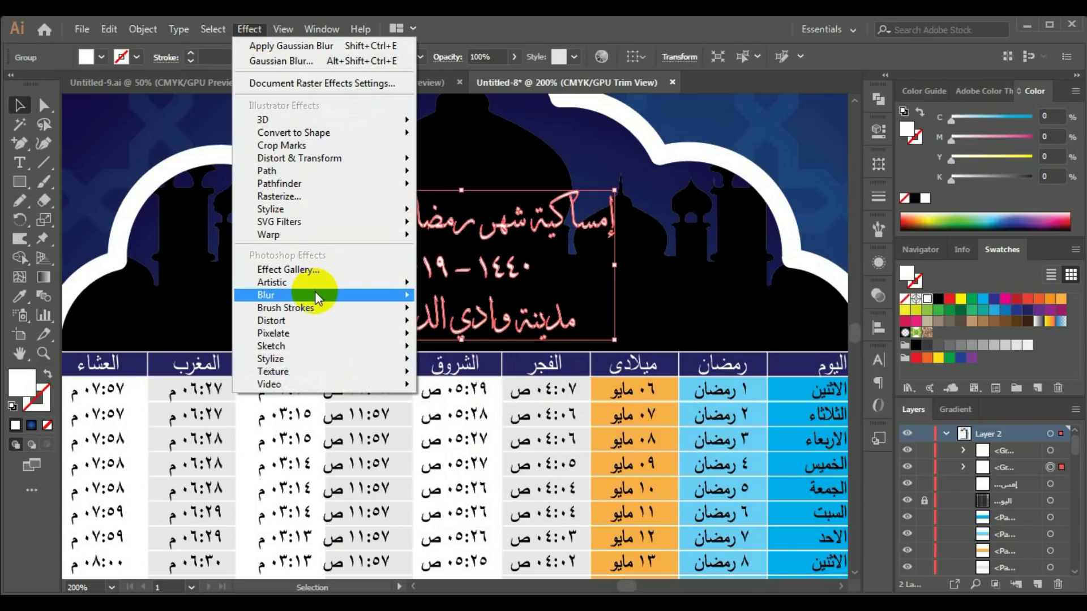
{"action": "mouse_move", "coordinate": [323, 294]}
{"action": "left_click", "coordinate": [470, 298]}
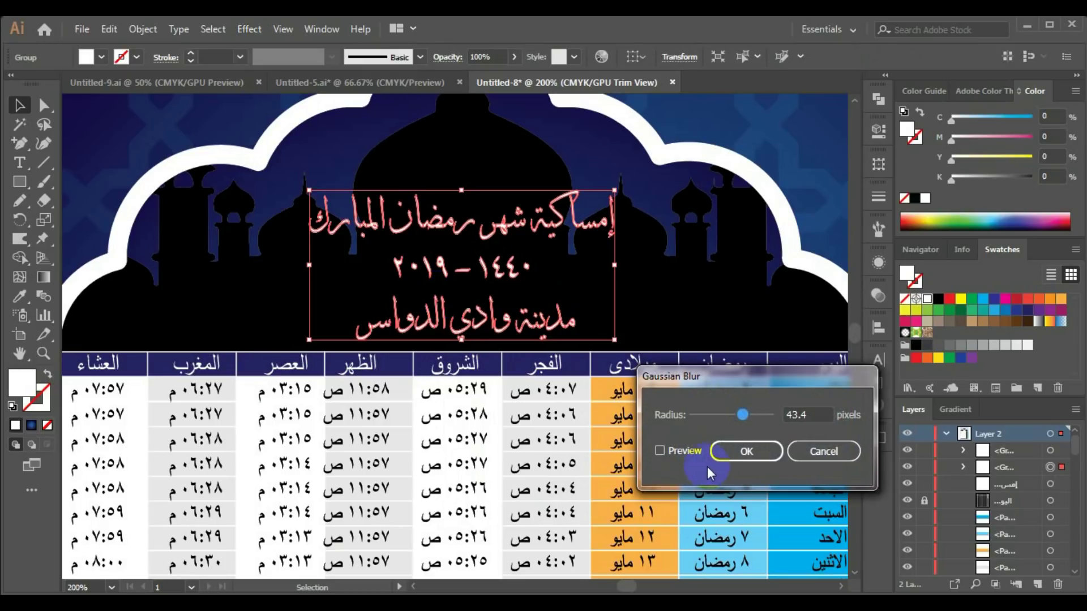
{"action": "left_click", "coordinate": [682, 451]}
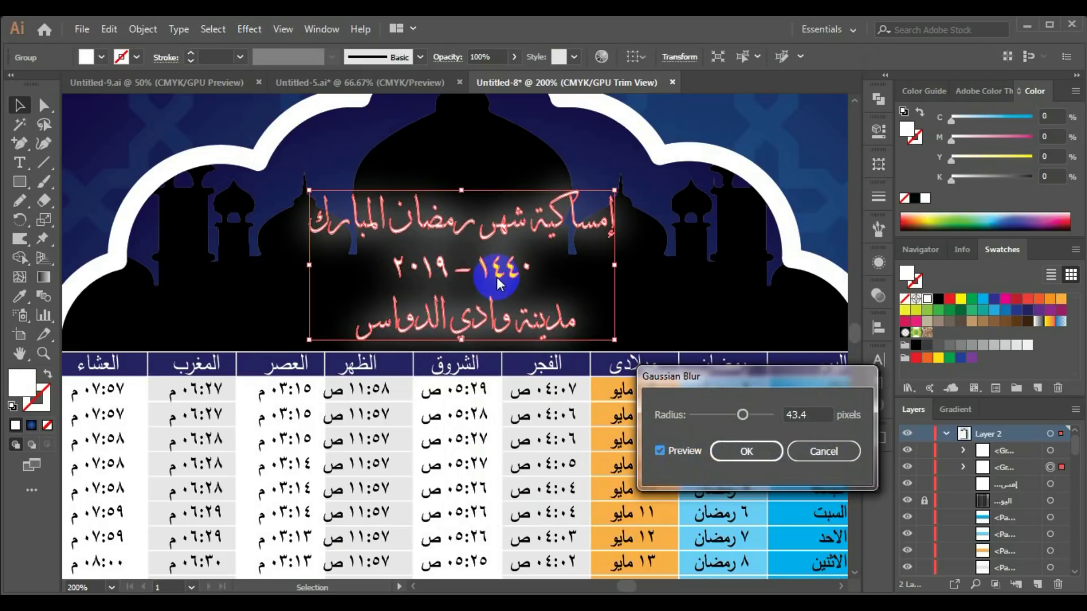
{"action": "left_click", "coordinate": [735, 459]}
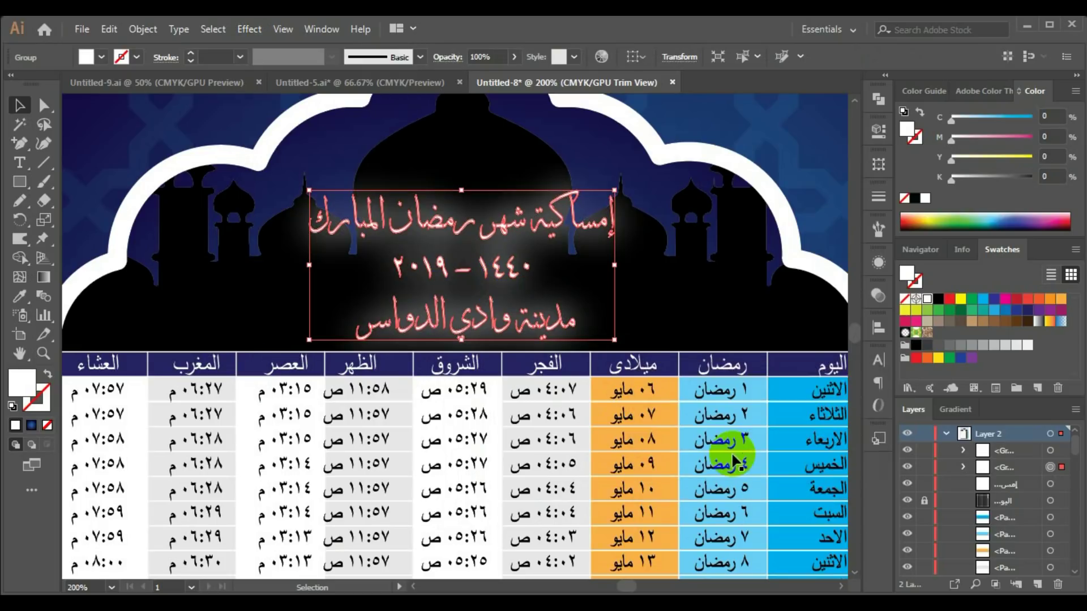
{"action": "left_click", "coordinate": [696, 306]}
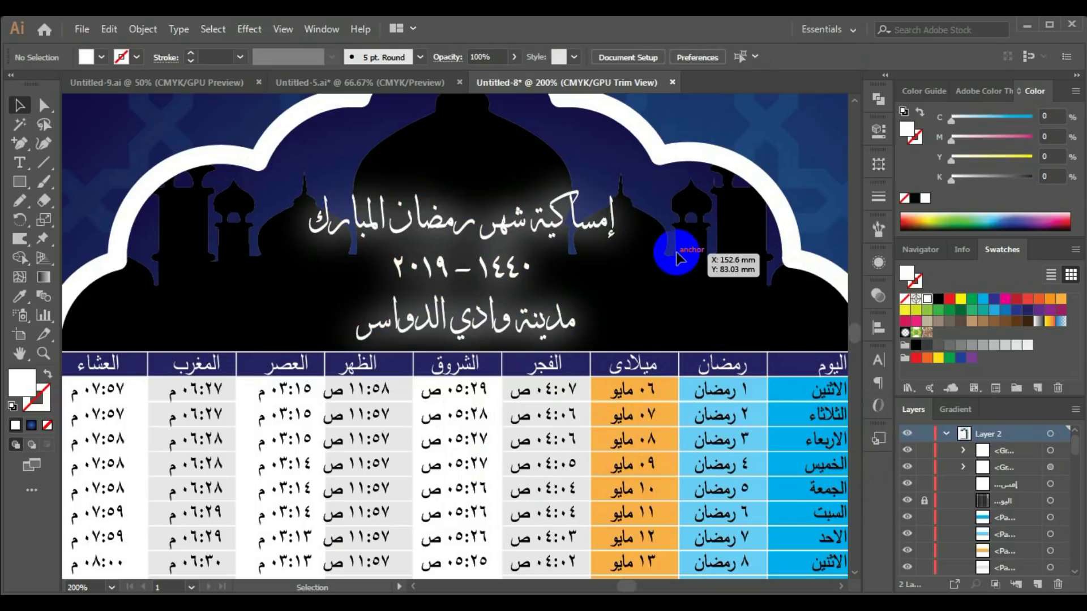
{"action": "scroll", "coordinate": [677, 253], "scroll_direction": "down", "scroll_amount": 1}
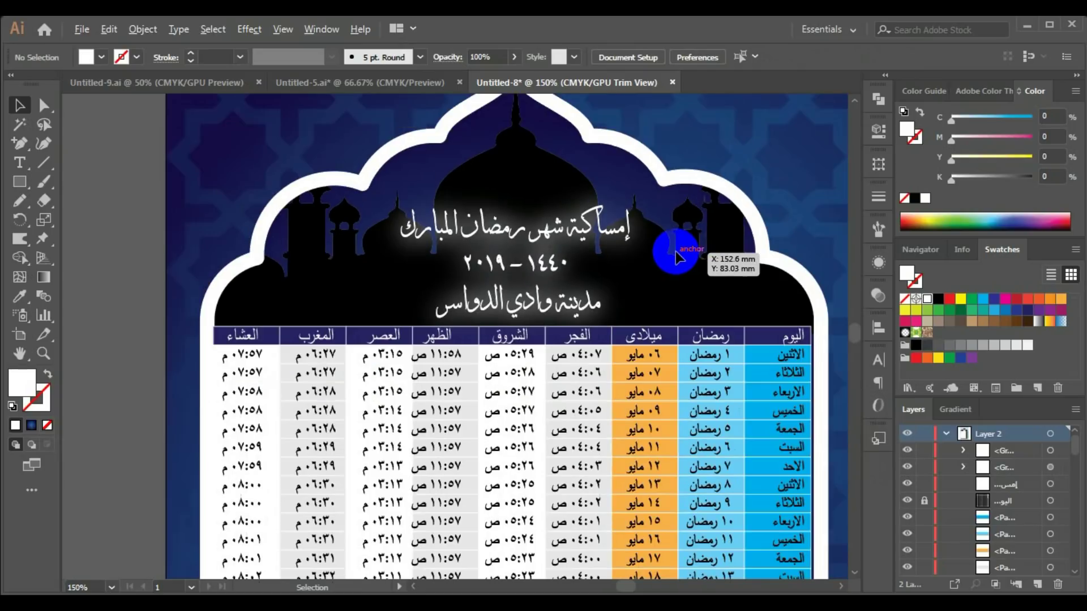
{"action": "scroll", "coordinate": [677, 253], "scroll_direction": "down", "scroll_amount": 1}
{"action": "scroll", "coordinate": [677, 253], "scroll_direction": "down", "scroll_amount": 2}
{"action": "scroll", "coordinate": [678, 252], "scroll_direction": "down", "scroll_amount": 3}
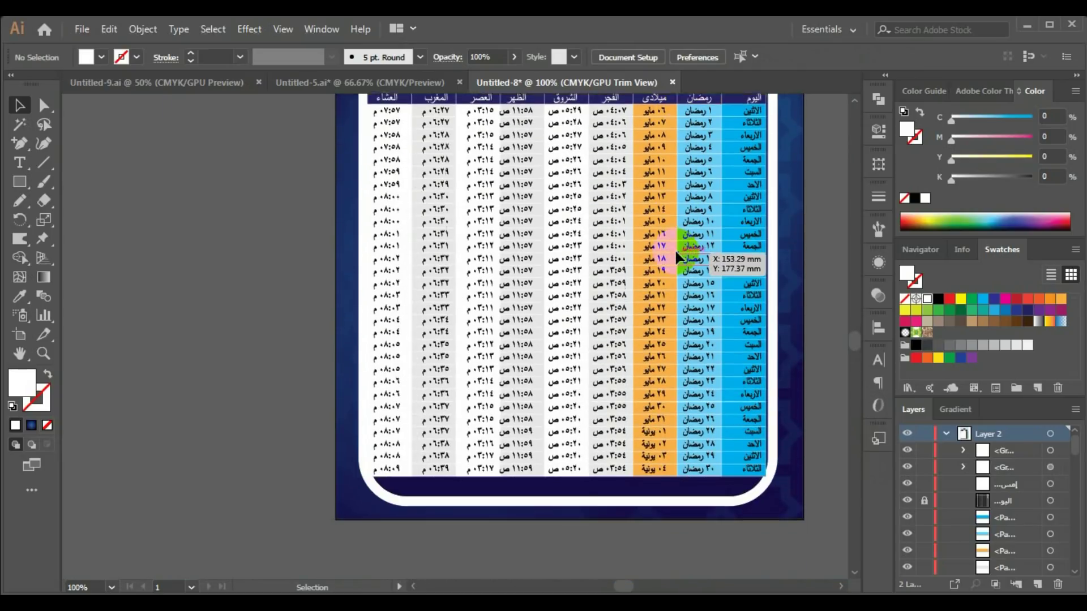
{"action": "scroll", "coordinate": [685, 244], "scroll_direction": "up", "scroll_amount": 1}
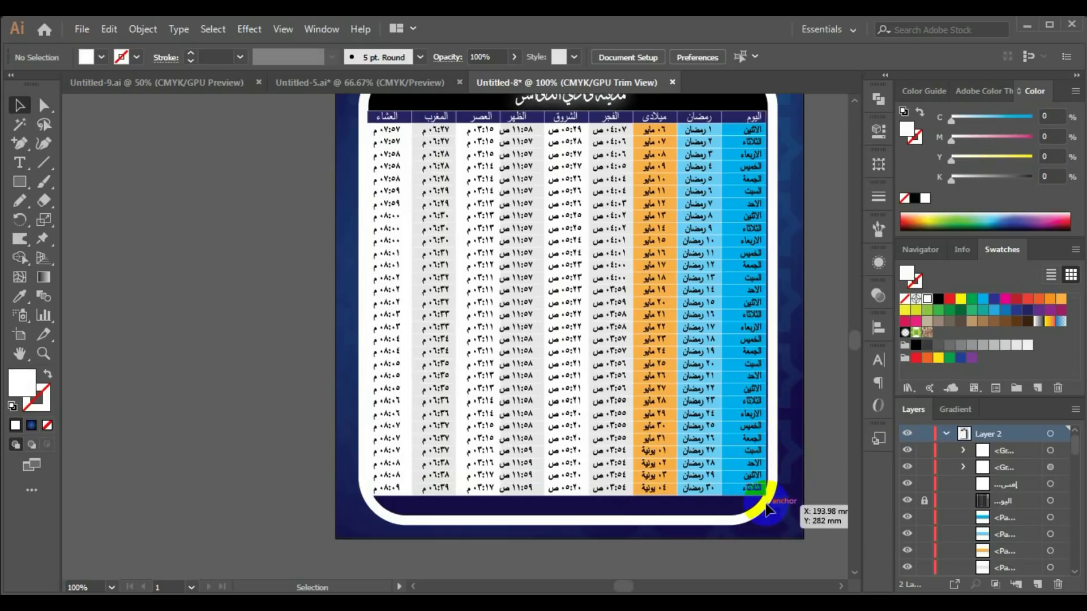
{"action": "scroll", "coordinate": [592, 280], "scroll_direction": "up", "scroll_amount": 1}
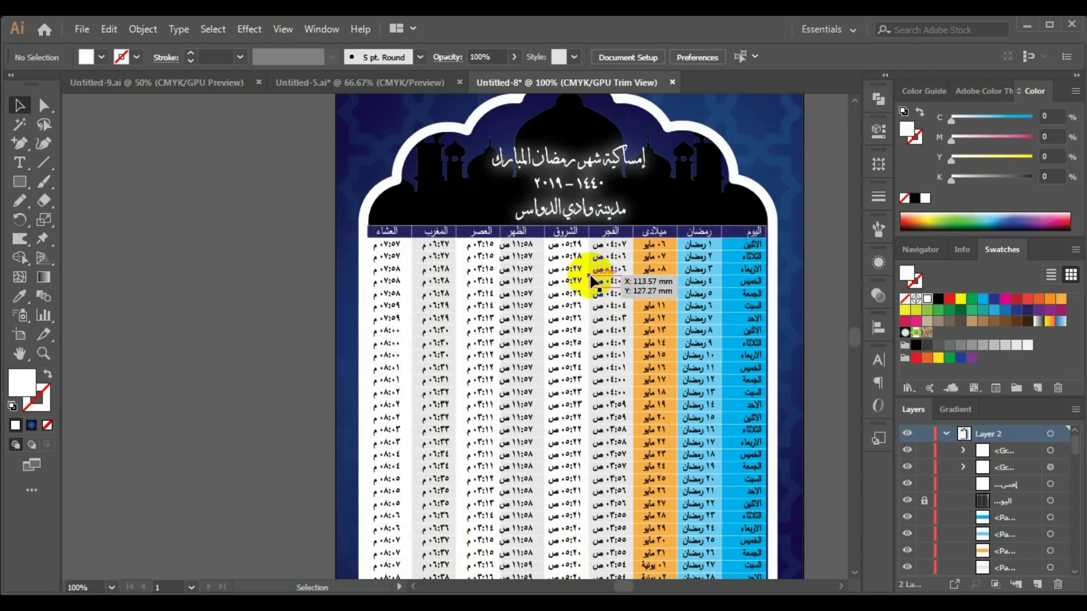
{"action": "scroll", "coordinate": [591, 279], "scroll_direction": "up", "scroll_amount": 3}
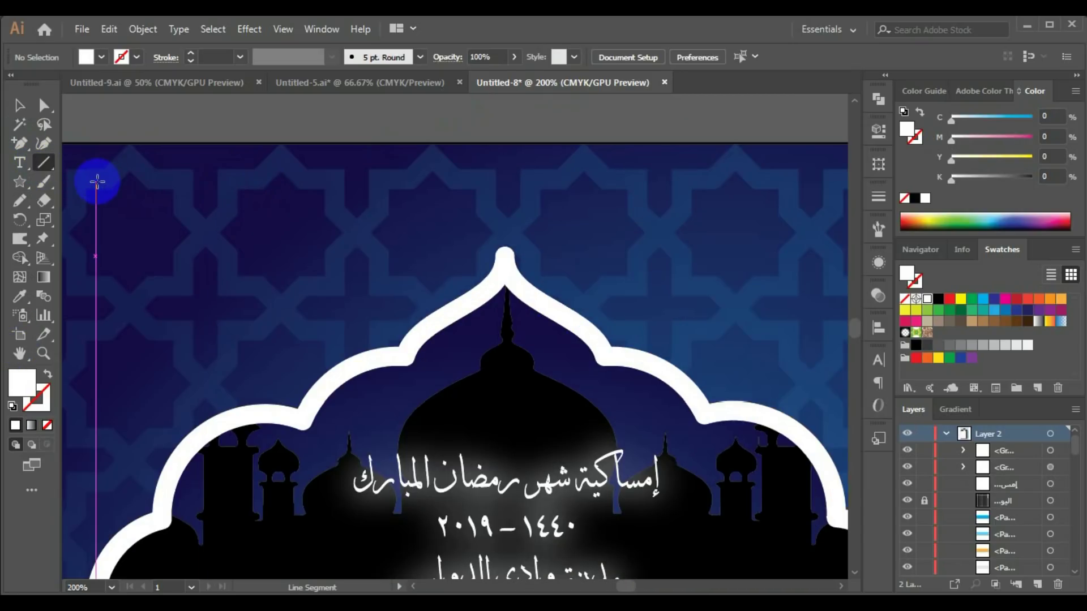
Draw a horizontal line across the poster top with a white 1 pt stroke
{"action": "left_click_drag", "start_coordinate": [97, 181], "coordinate": [823, 181]}
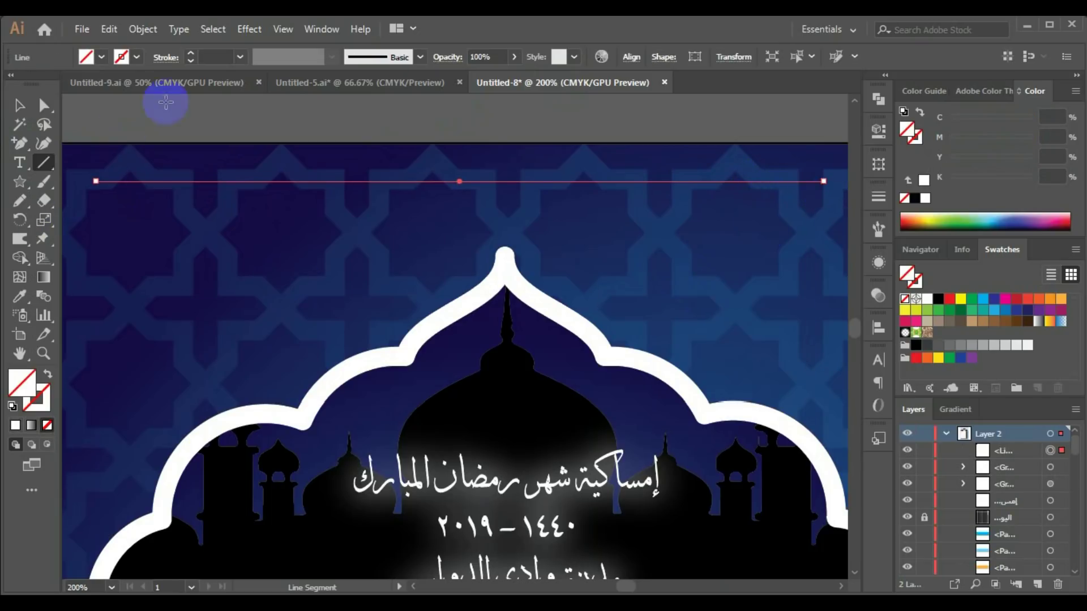
{"action": "left_click", "coordinate": [189, 52]}
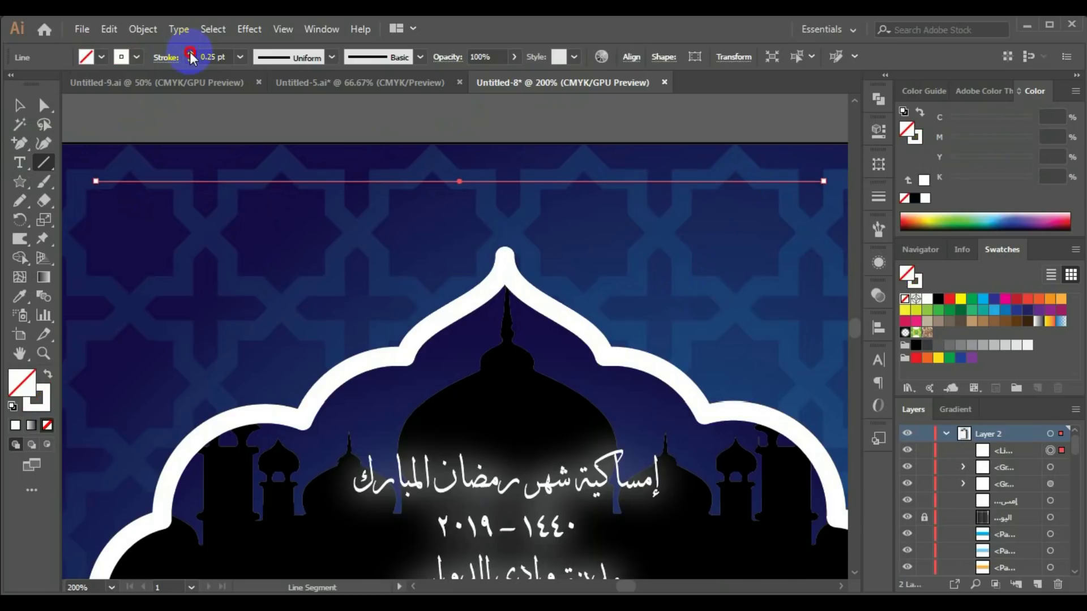
{"action": "left_click", "coordinate": [190, 52]}
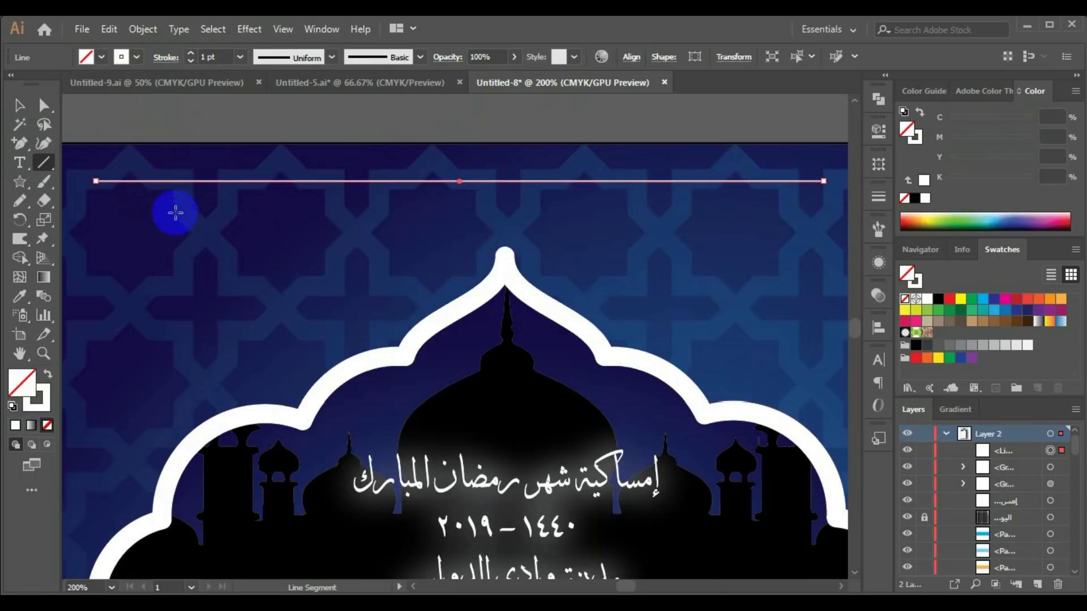
Draw a white 3-point star triangle, about 20 mm wide, pointing down under the line's left end
{"action": "left_click", "coordinate": [20, 182]}
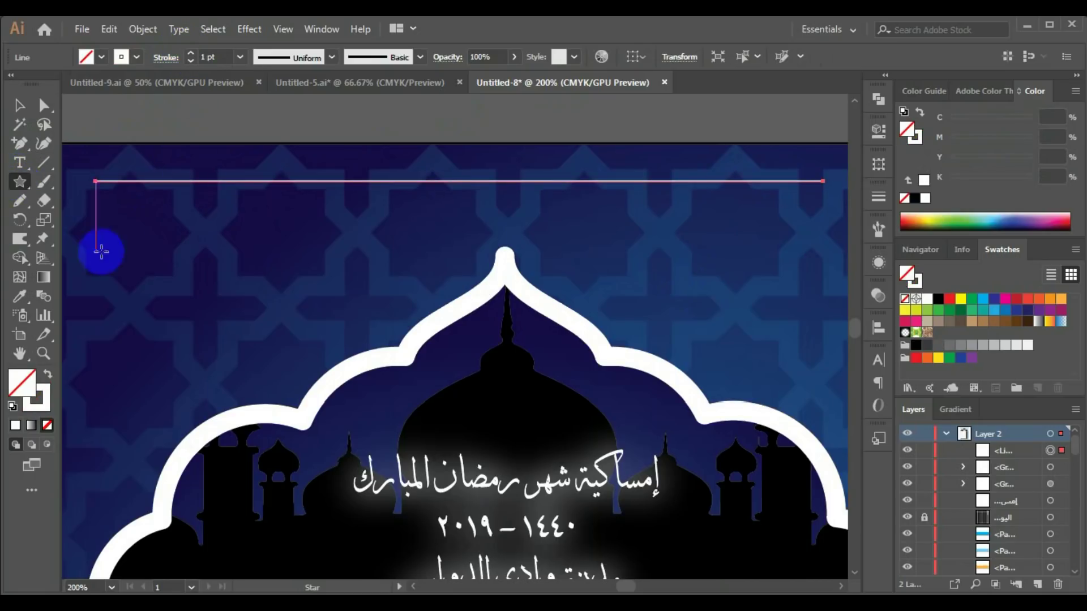
{"action": "left_click_drag", "start_coordinate": [180, 237], "coordinate": [242, 276]}
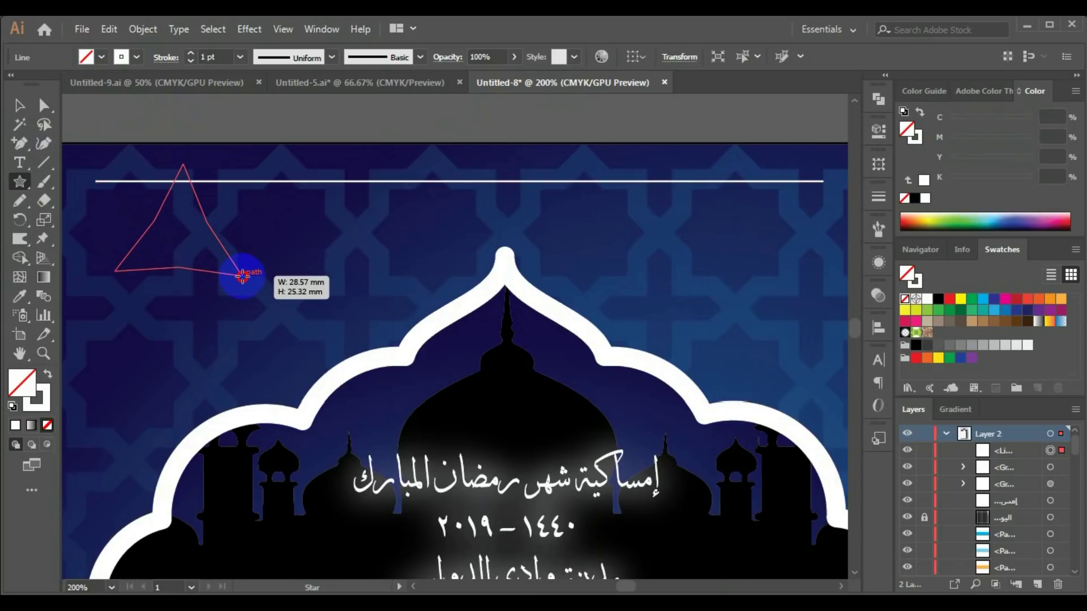
{"action": "key", "text": "Up"}
{"action": "key", "text": "Up"}
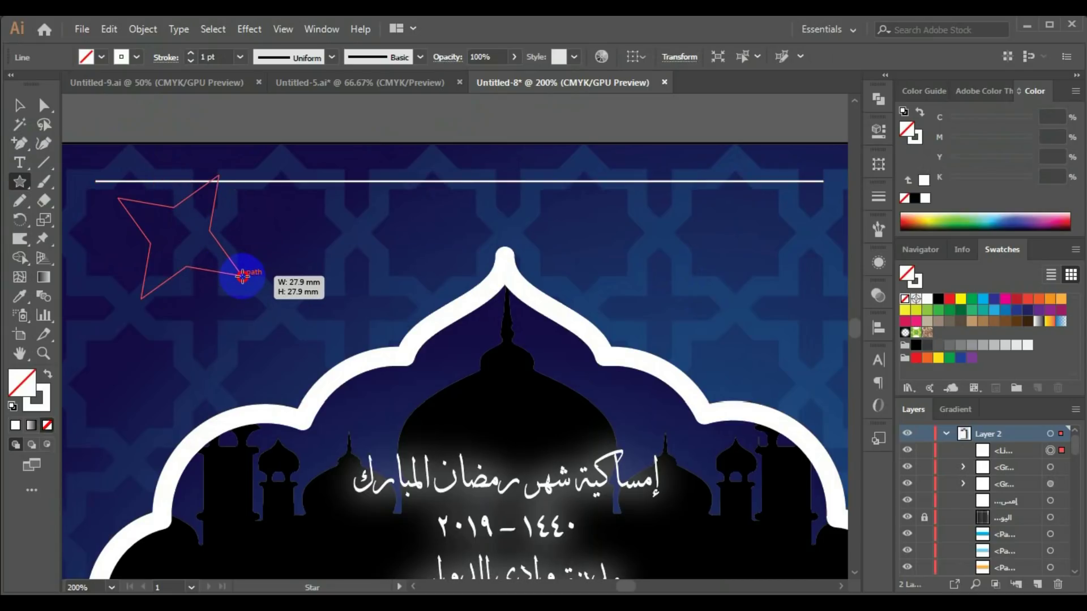
{"action": "key", "text": "Down"}
{"action": "key", "text": "Down"}
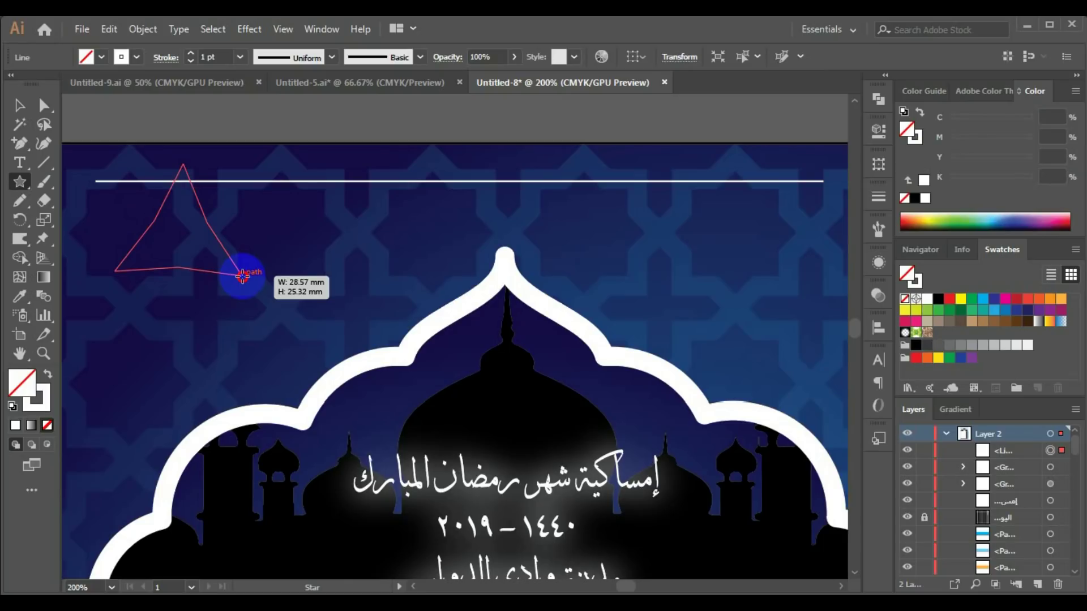
{"action": "left_click_drag", "start_coordinate": [242, 276], "coordinate": [178, 311]}
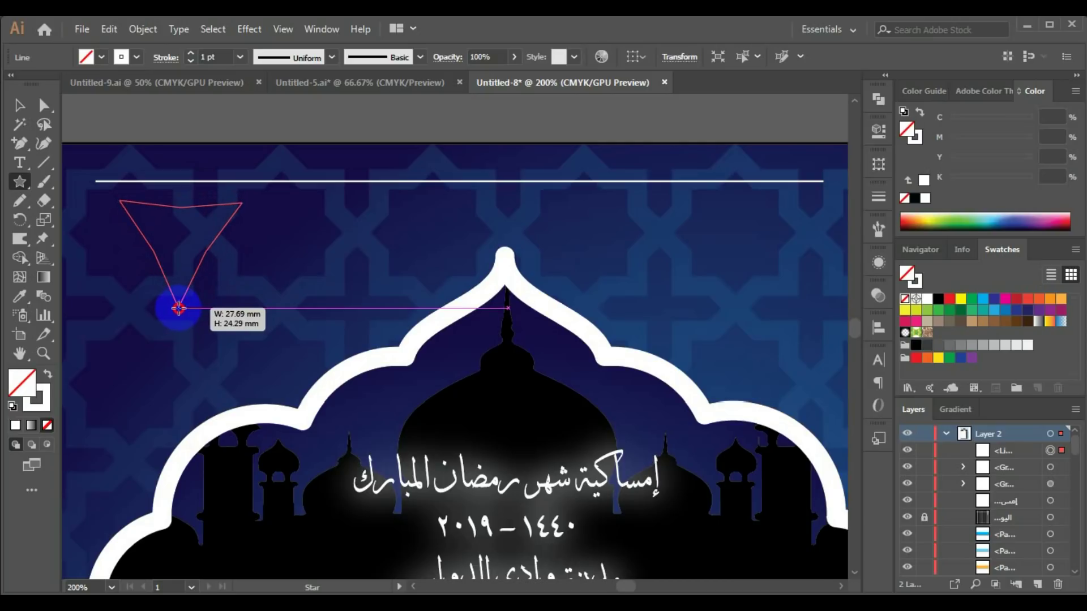
{"action": "left_click_drag", "start_coordinate": [179, 309], "coordinate": [184, 261]}
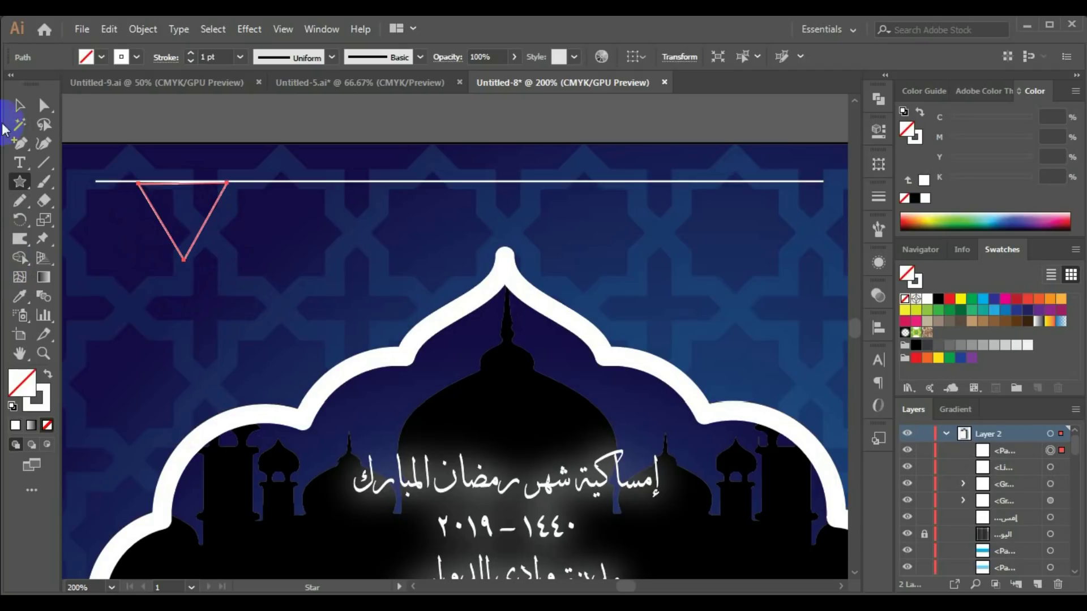
{"action": "left_click", "coordinate": [100, 56]}
{"action": "left_click", "coordinate": [33, 85]}
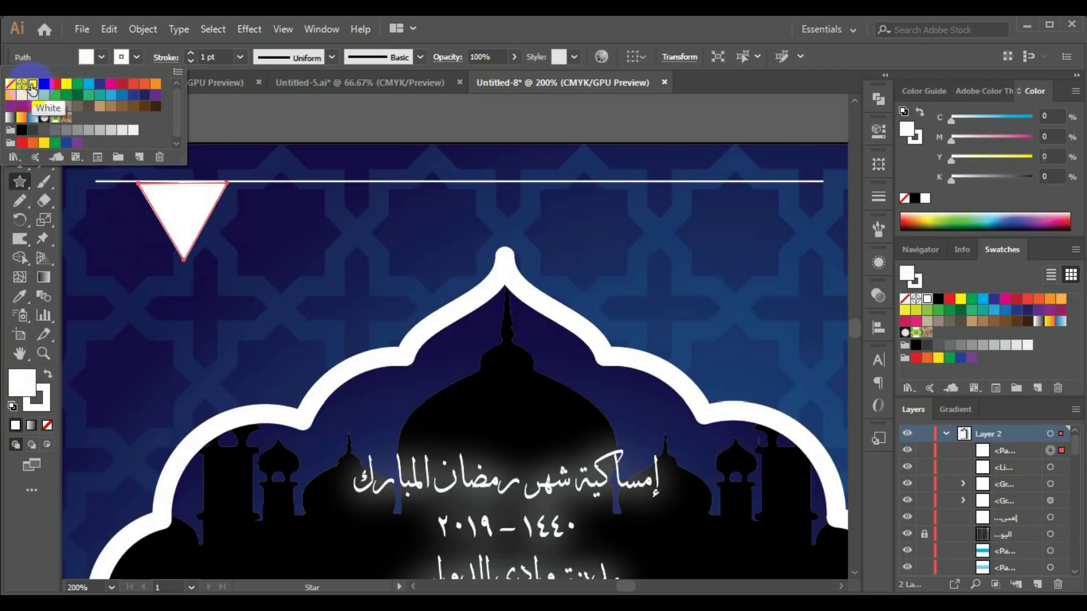
{"action": "key", "text": "v"}
{"action": "left_click", "coordinate": [176, 204]}
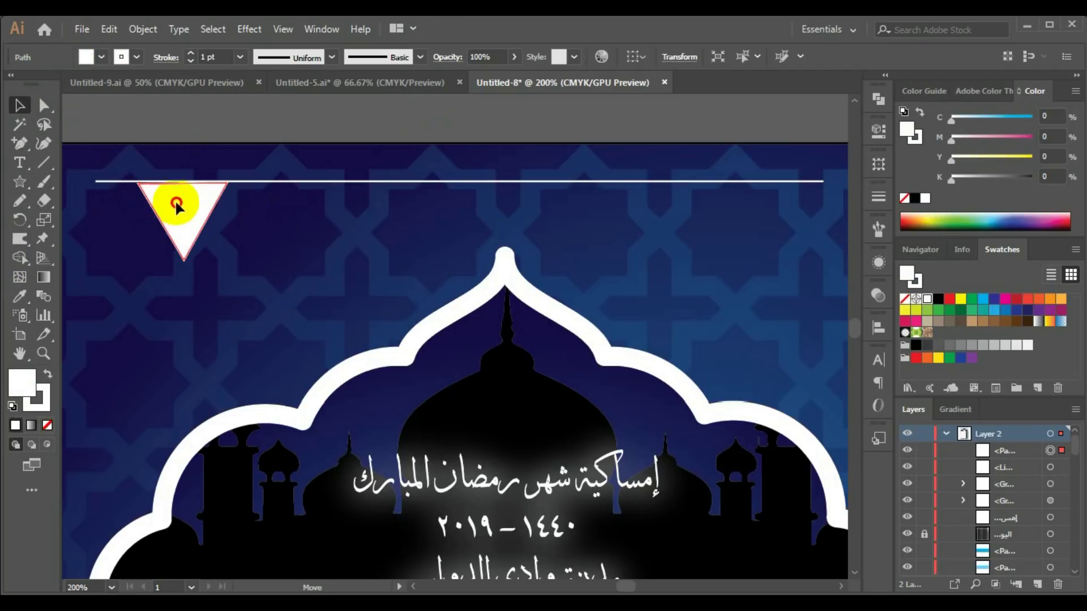
{"action": "left_click", "coordinate": [248, 321]}
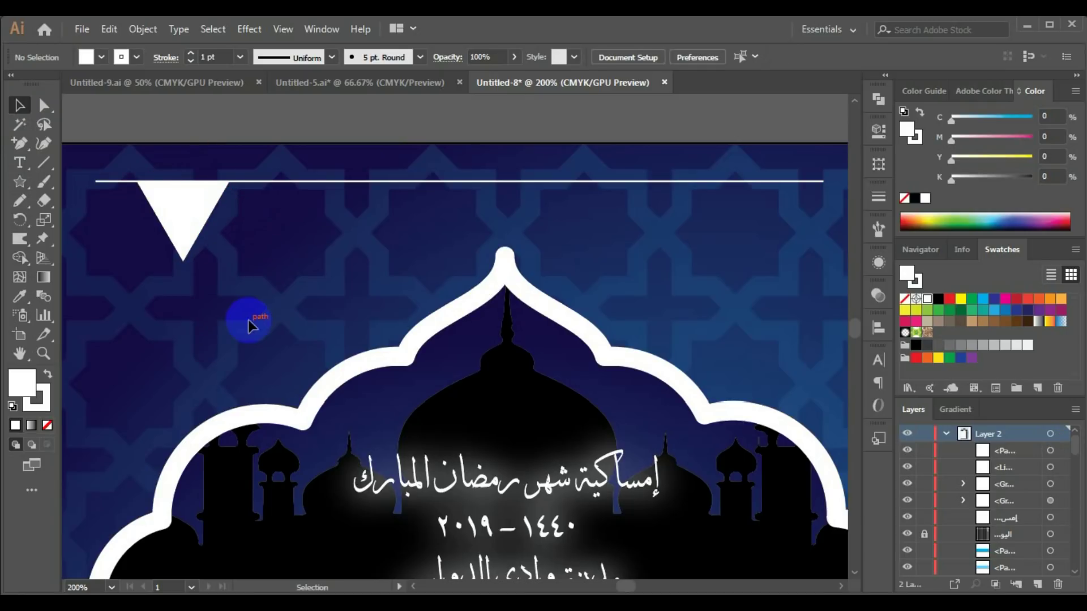
{"action": "left_click", "coordinate": [184, 255]}
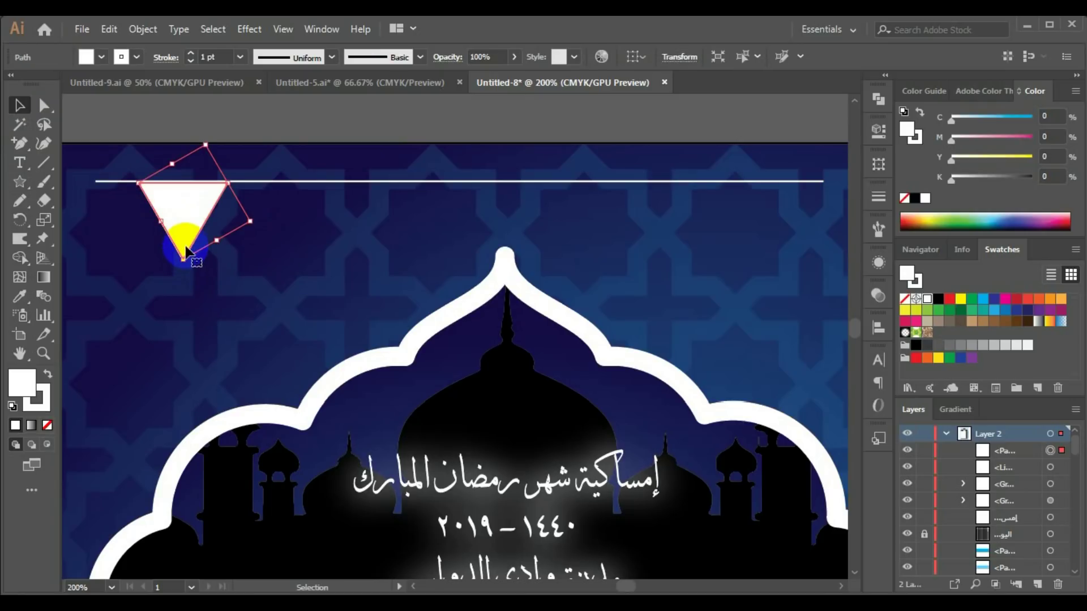
Copy the triangle rightward and repeat with Ctrl+D for five evenly spaced pennants, then zoom out
{"action": "left_click_drag", "start_coordinate": [183, 234], "coordinate": [338, 232]}
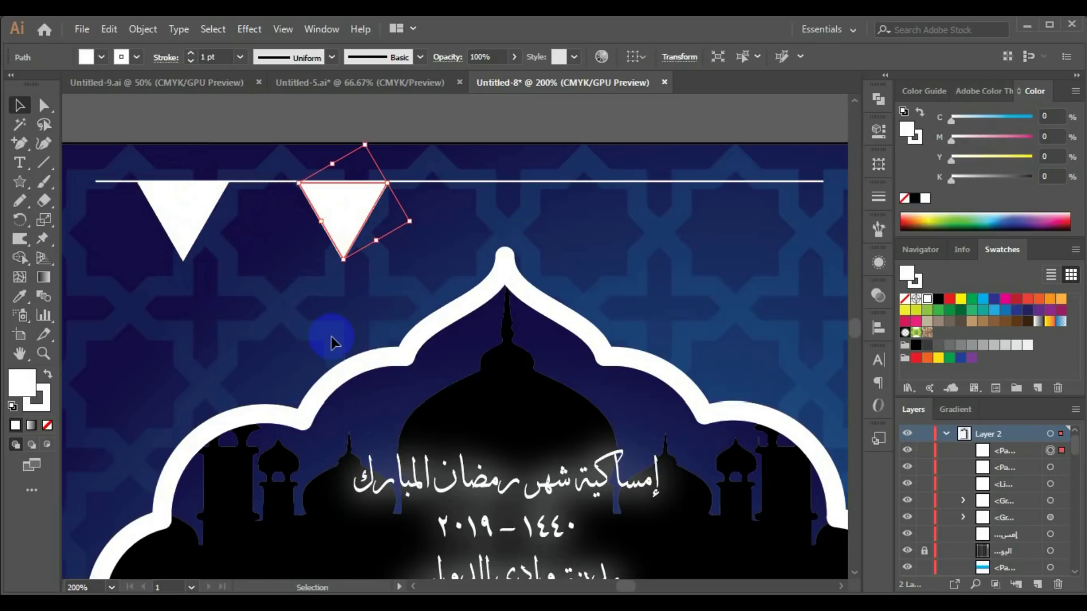
{"action": "key", "text": "ctrl+d"}
{"action": "key", "text": "ctrl+d"}
{"action": "key", "text": "ctrl+d"}
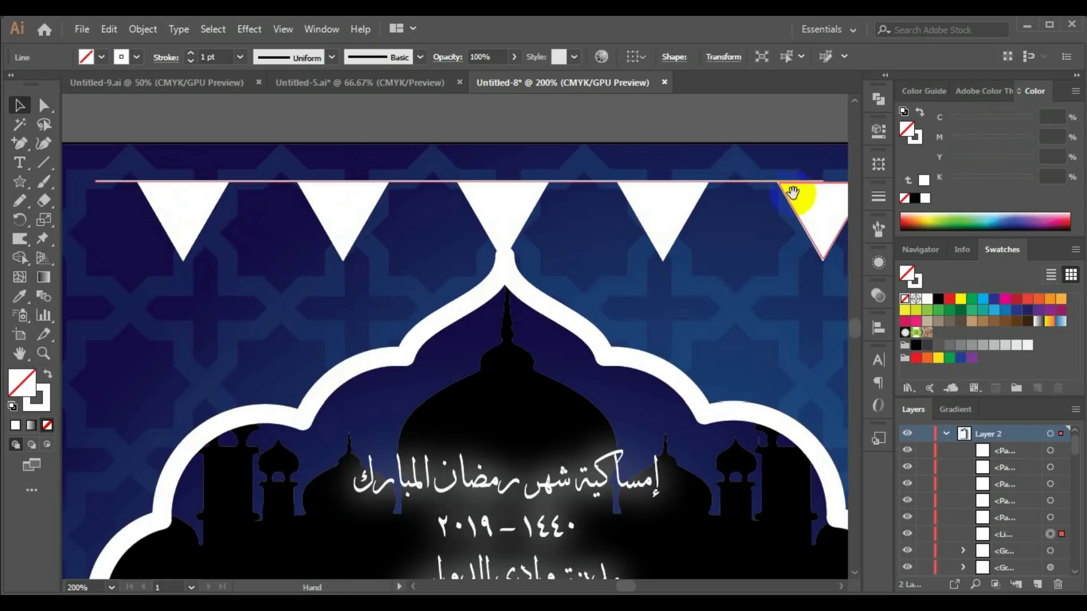
{"action": "mouse_move", "coordinate": [791, 193]}
{"action": "left_mouse_down"}
{"action": "mouse_move", "coordinate": [824, 182]}
{"action": "mouse_move", "coordinate": [736, 241]}
{"action": "left_mouse_up"}
{"action": "key", "text": "ctrl+minus"}
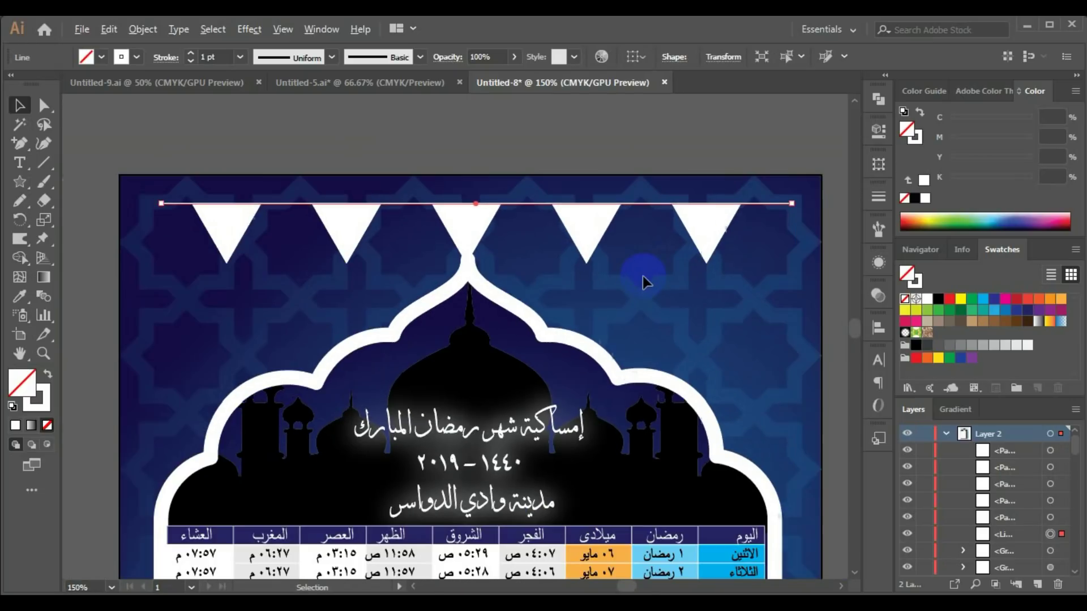
Colour pennants two to five yellow, dark blue, red and yellow
{"action": "left_click", "coordinate": [351, 236]}
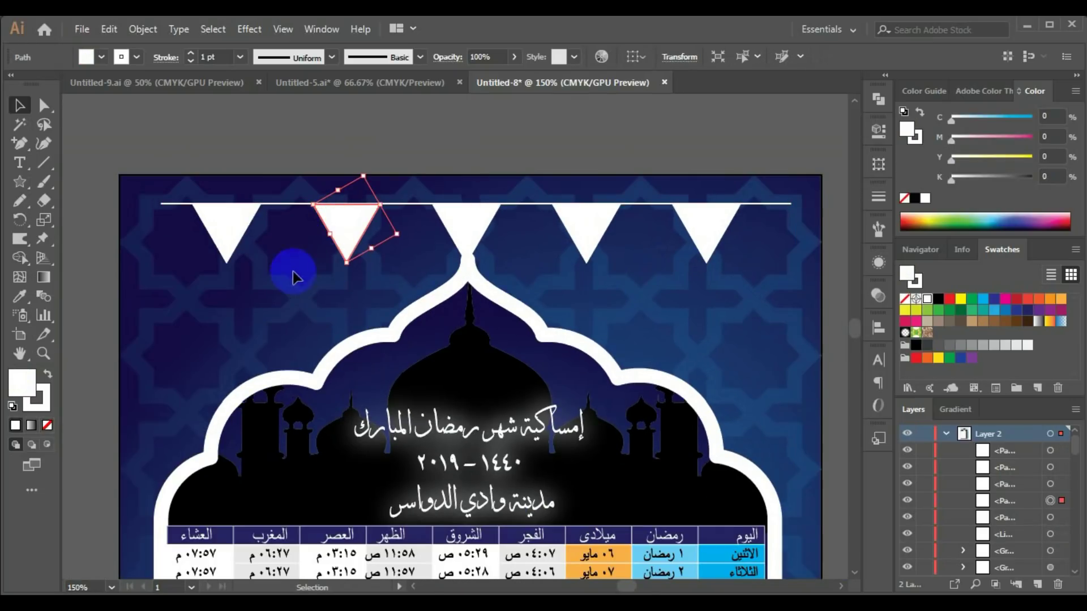
{"action": "left_click", "coordinate": [961, 299]}
{"action": "left_click", "coordinate": [470, 226]}
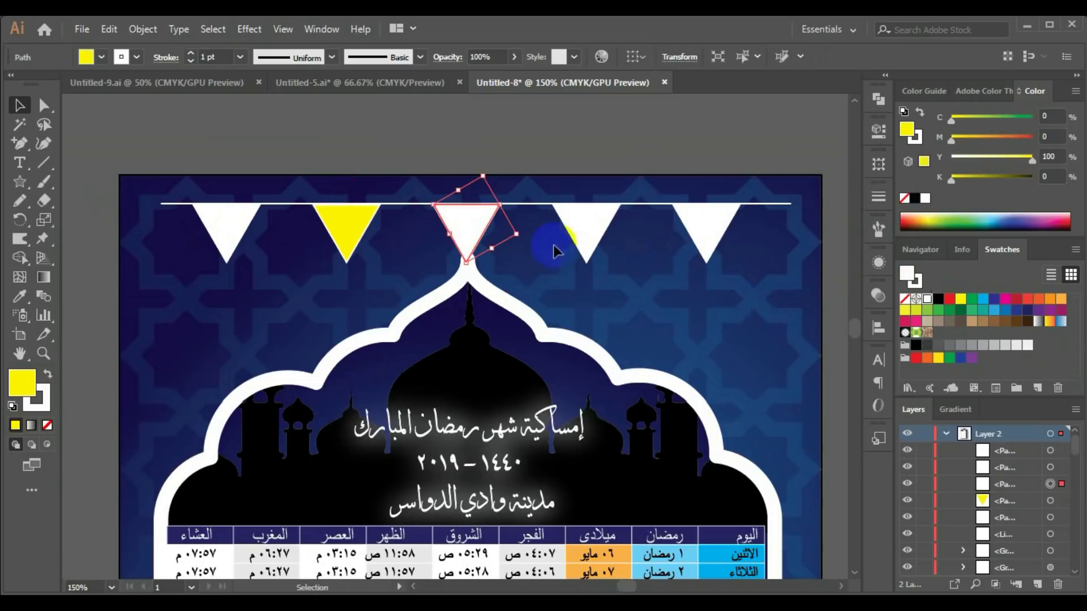
{"action": "left_click", "coordinate": [999, 304]}
{"action": "left_click", "coordinate": [584, 229]}
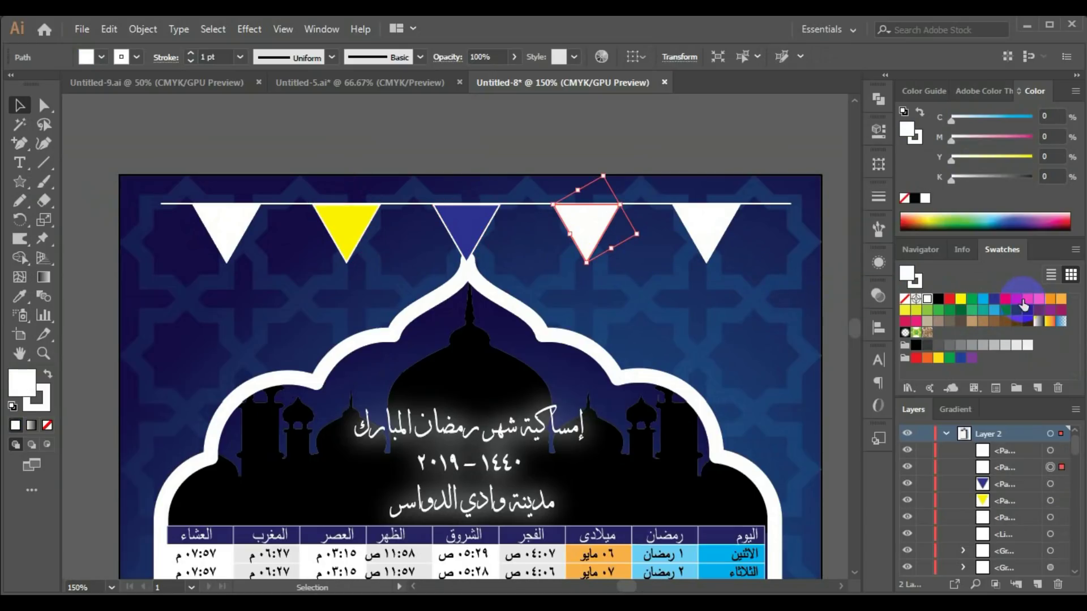
{"action": "left_click", "coordinate": [1018, 299]}
{"action": "left_click", "coordinate": [711, 240]}
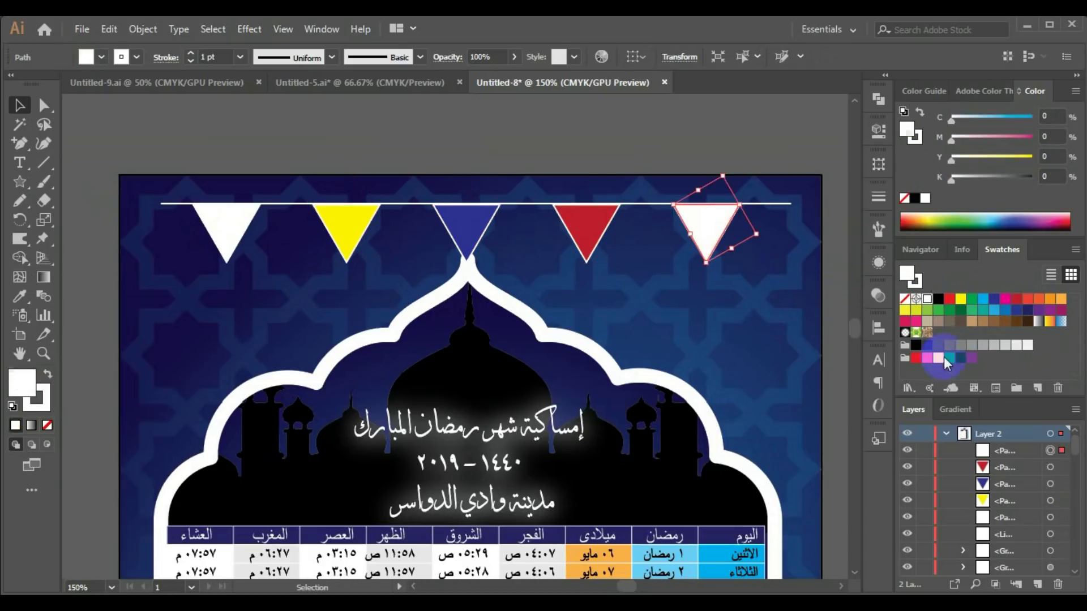
{"action": "left_click", "coordinate": [905, 311]}
Group the bunting line and all pennants into one object
{"action": "left_click", "coordinate": [687, 327]}
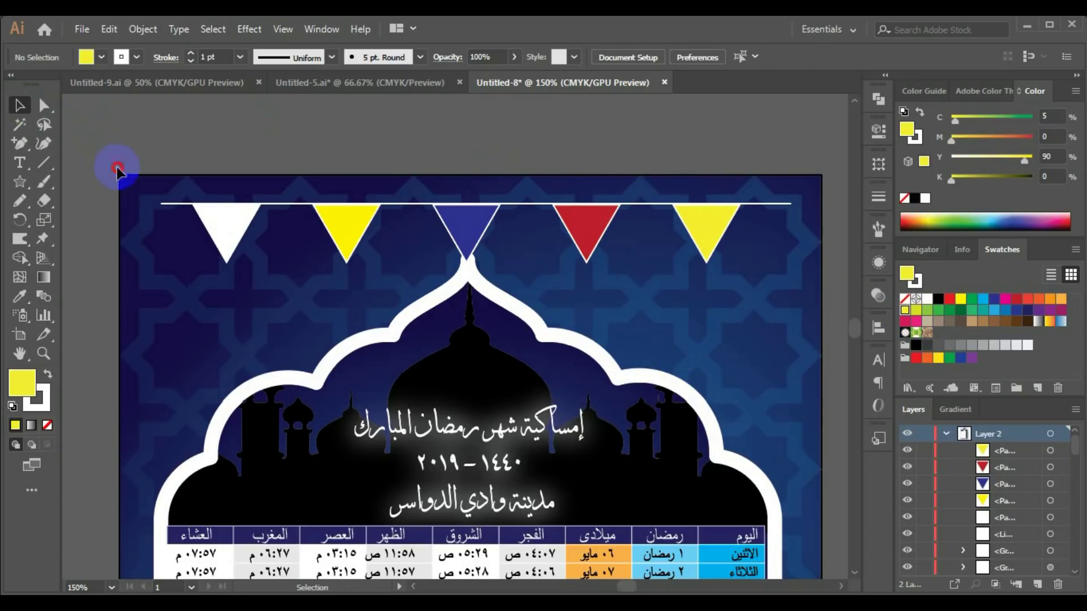
{"action": "key", "text": "ctrl+a"}
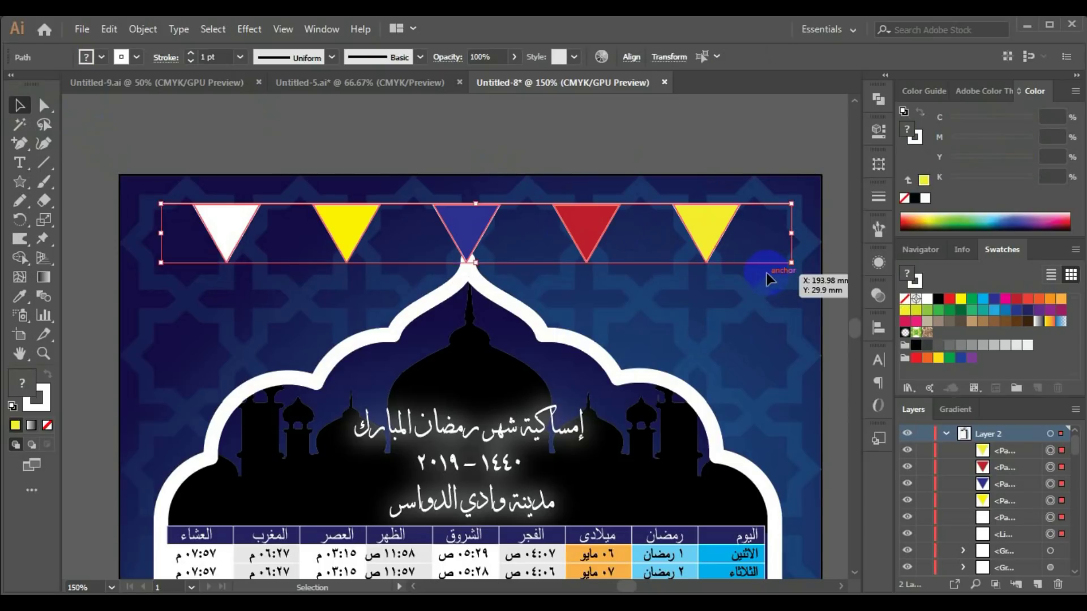
{"action": "key", "text": "a"}
{"action": "key", "text": "ctrl+g"}
{"action": "key", "text": "v"}
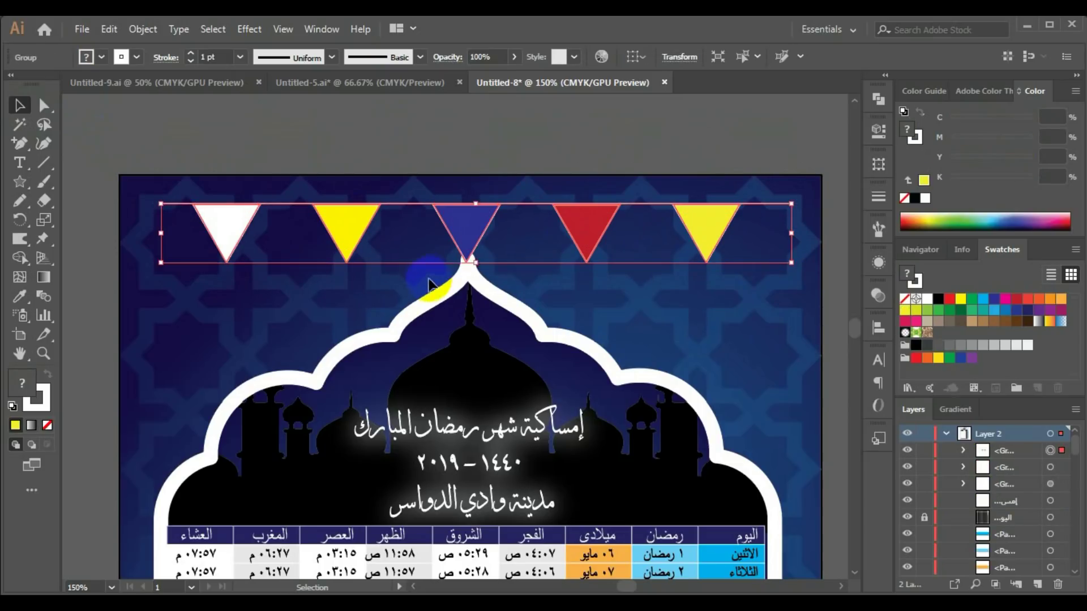
{"action": "left_click", "coordinate": [152, 32]}
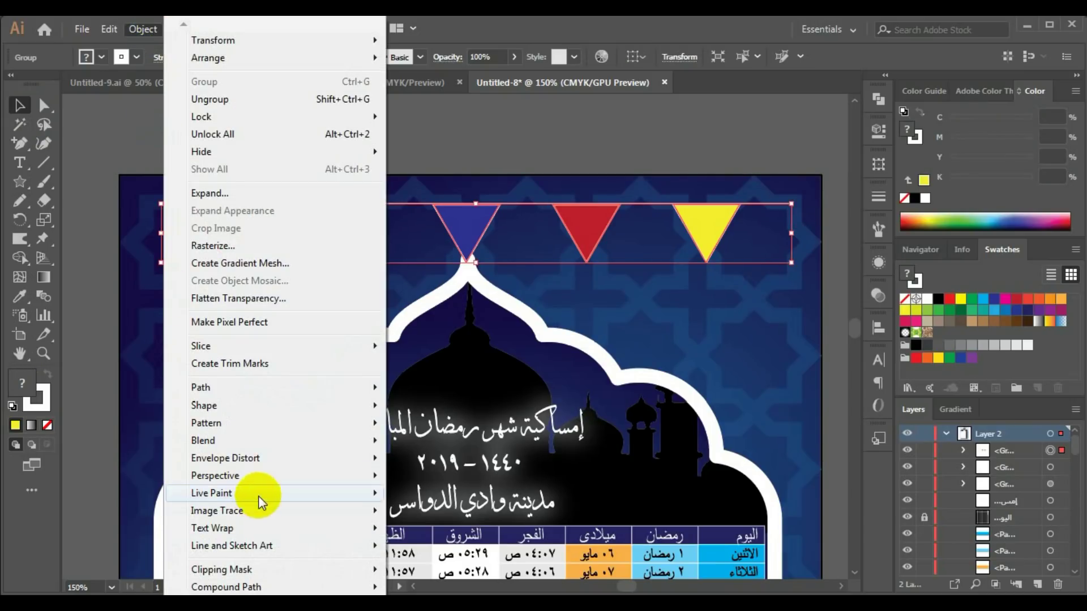
{"action": "mouse_move", "coordinate": [226, 458]}
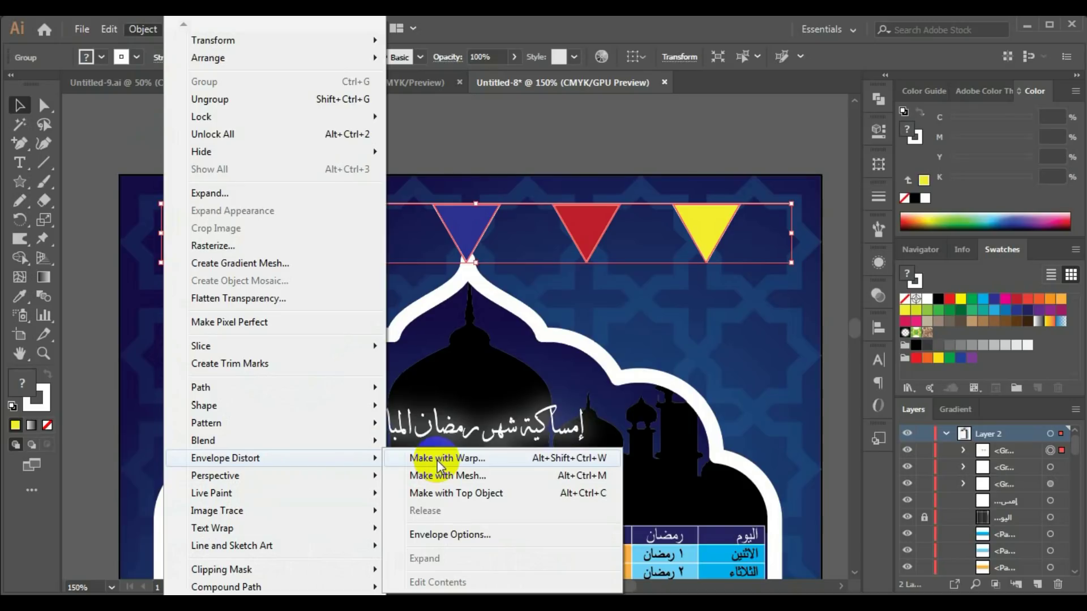
Warp the bunting with an Arc style at -19% bend
{"action": "left_click", "coordinate": [437, 460]}
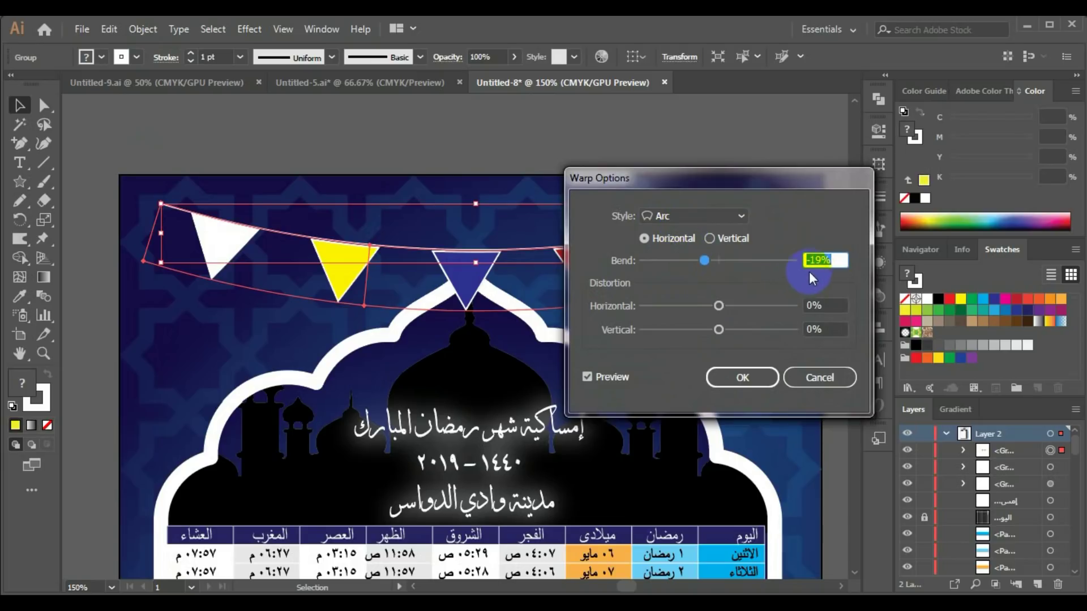
{"action": "left_click", "coordinate": [742, 375]}
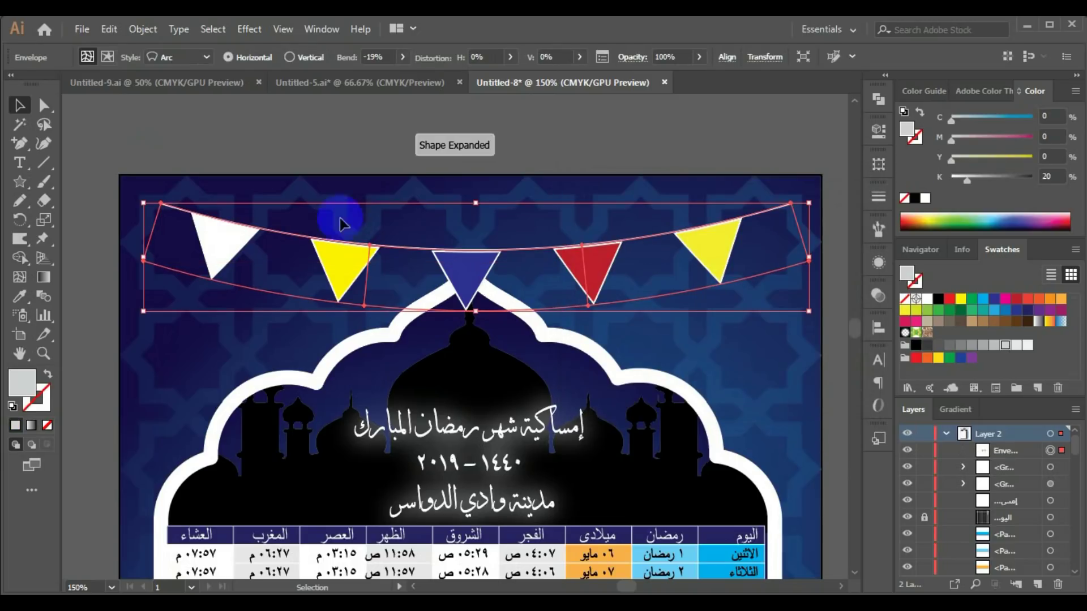
Tilt the warped bunting clockwise, nudge it down-right, and Alt-drag a copy above it
{"action": "left_click", "coordinate": [450, 312]}
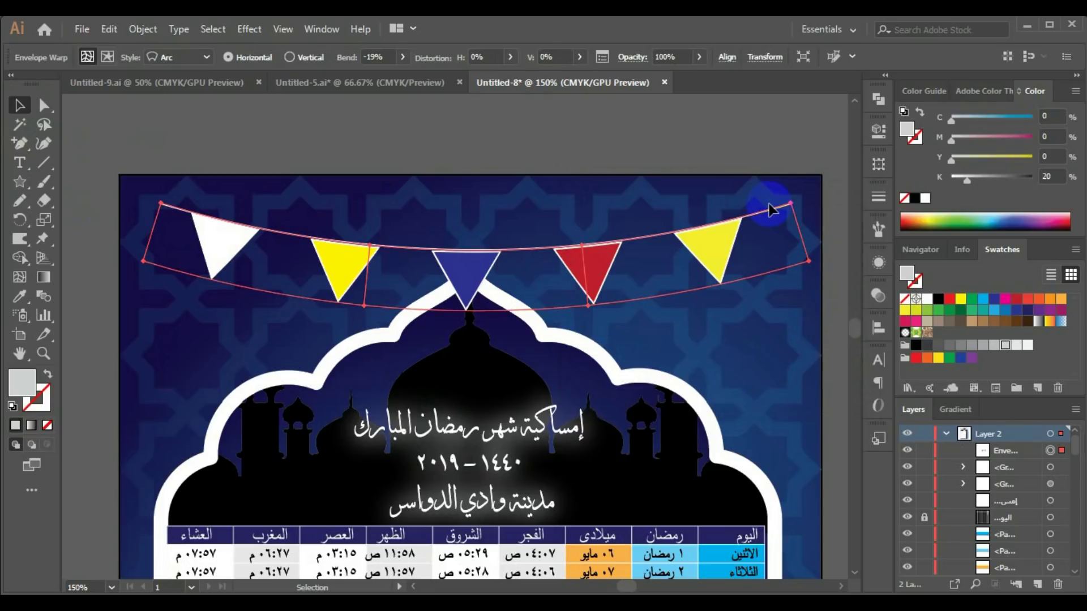
{"action": "left_click", "coordinate": [727, 235]}
{"action": "left_click_drag", "start_coordinate": [819, 316], "coordinate": [795, 367]}
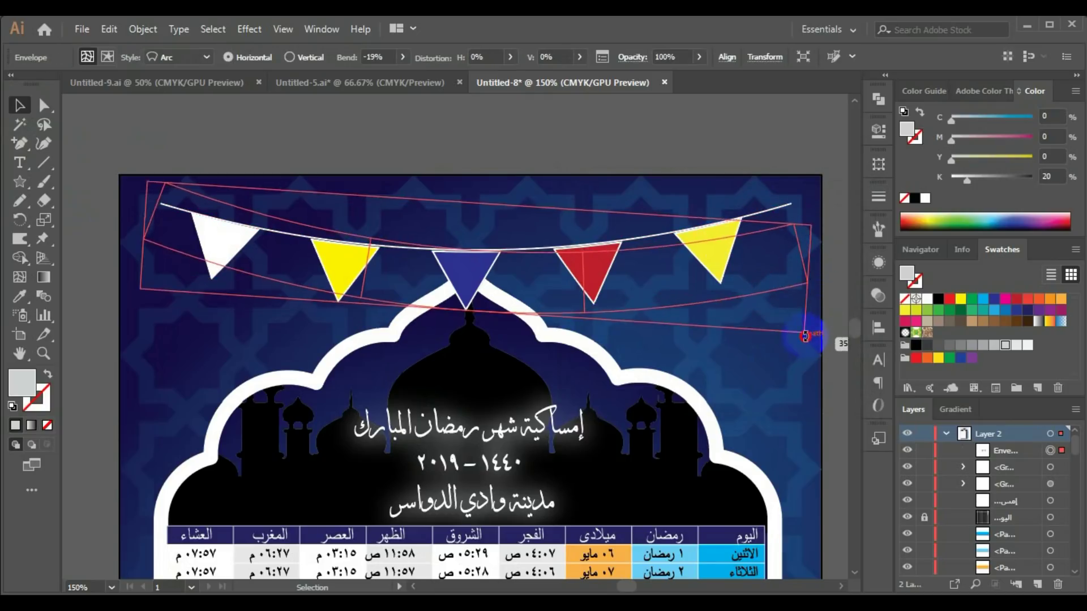
{"action": "left_click_drag", "start_coordinate": [585, 289], "coordinate": [623, 311]}
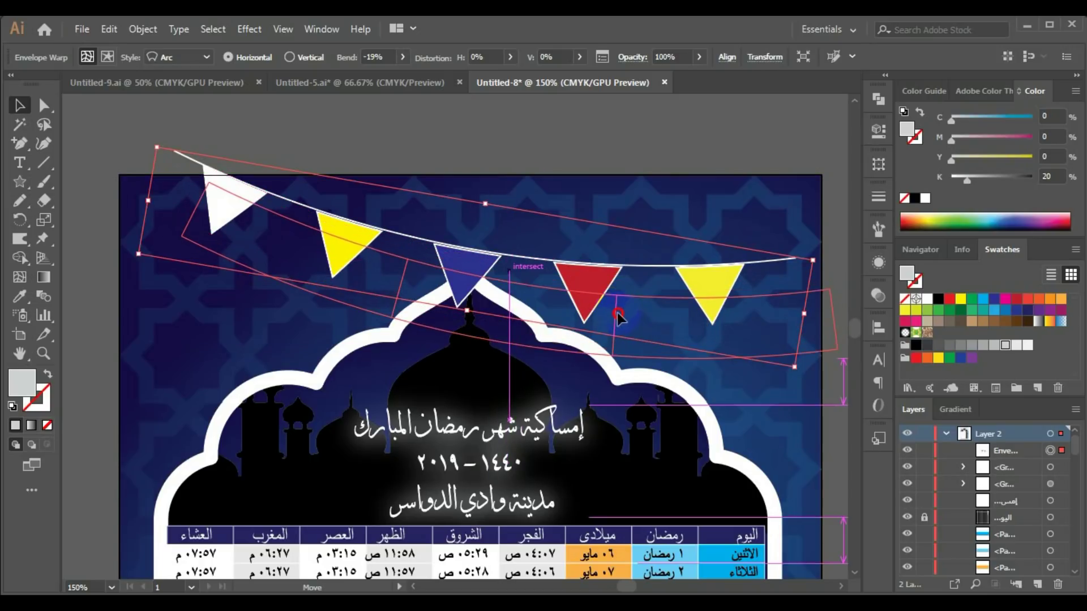
{"action": "left_click_drag", "start_coordinate": [623, 311], "coordinate": [626, 315]}
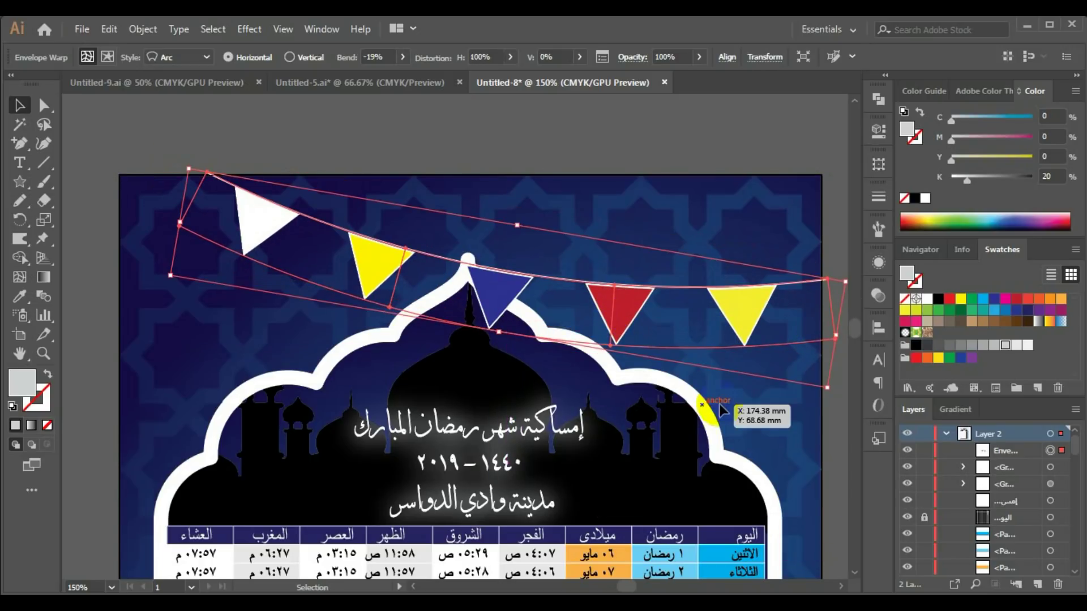
{"action": "left_click", "coordinate": [722, 359]}
{"action": "left_click_drag", "start_coordinate": [624, 302], "coordinate": [623, 235]}
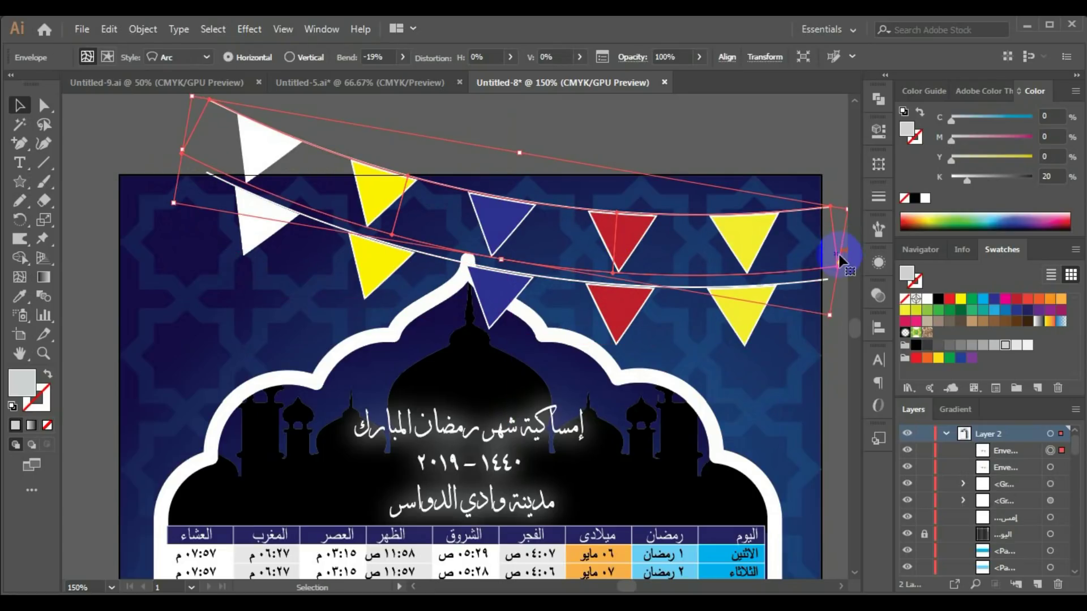
Reflect the bunting copy across the vertical axis
{"action": "right_click", "coordinate": [732, 237]}
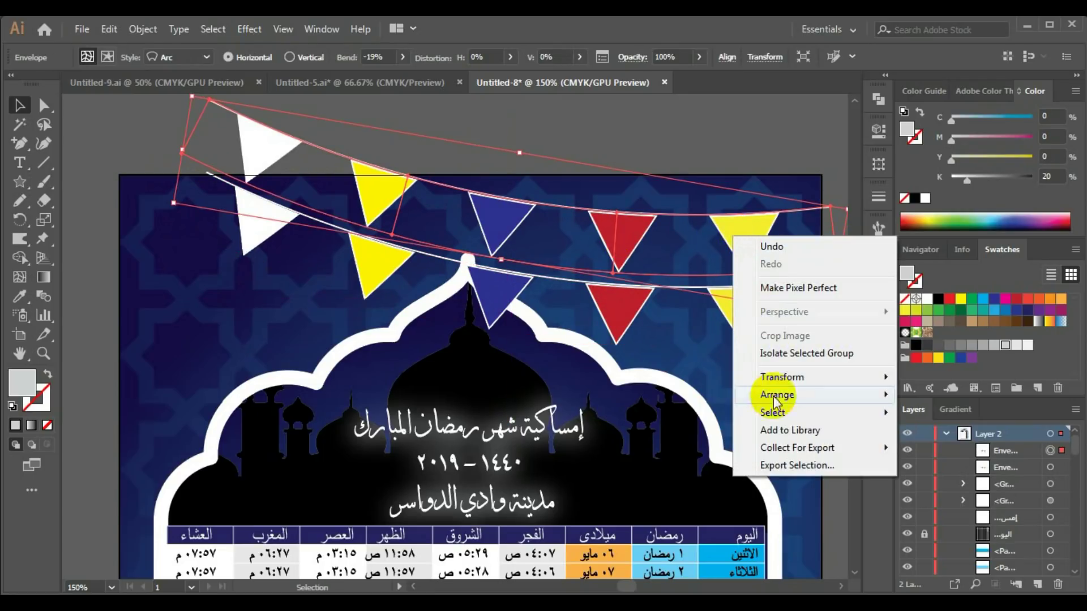
{"action": "mouse_move", "coordinate": [783, 377]}
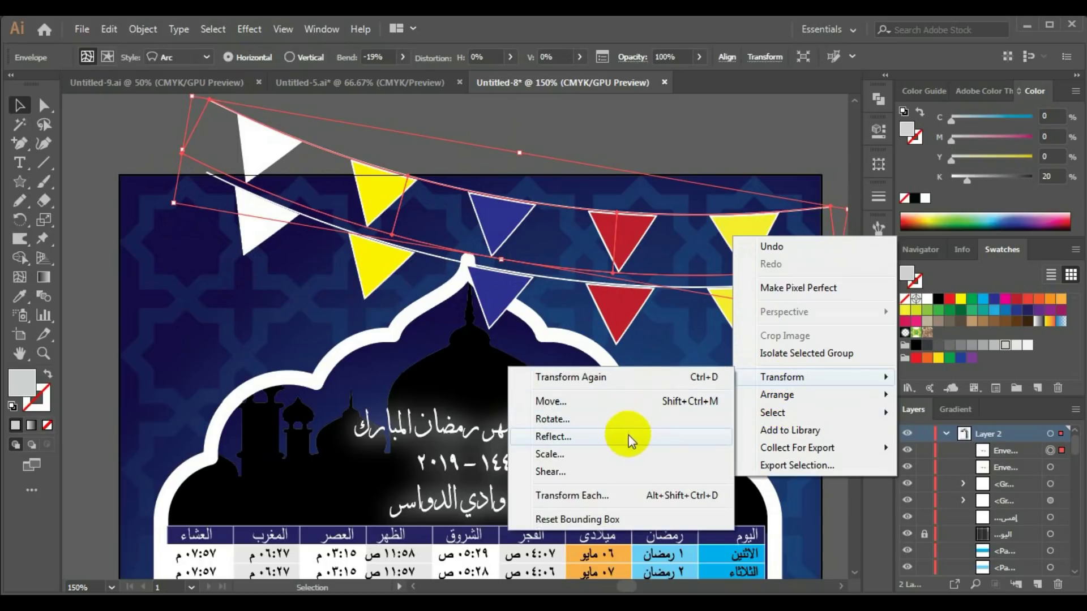
{"action": "left_click", "coordinate": [629, 436]}
{"action": "left_click", "coordinate": [842, 206]}
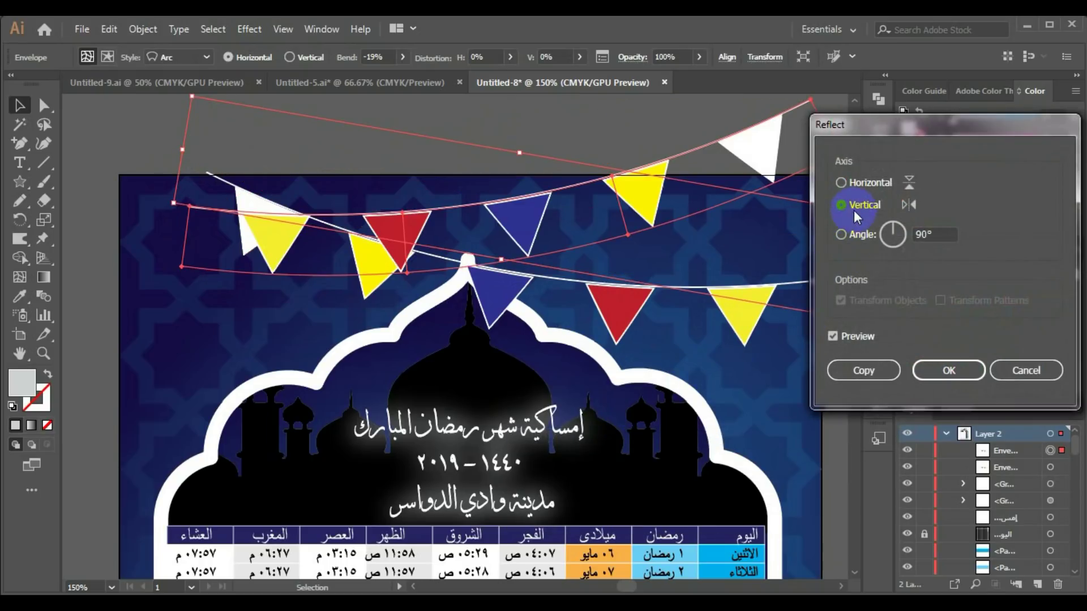
{"action": "left_click", "coordinate": [933, 373]}
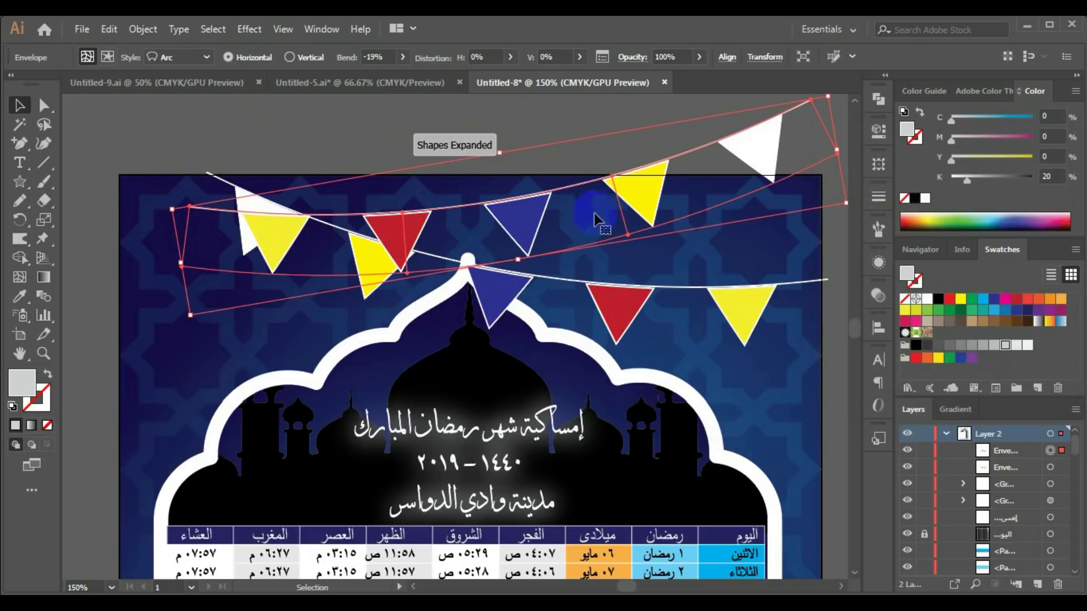
Move and rotate the mirrored copy so the two strings cross above the dome
{"action": "left_click_drag", "start_coordinate": [659, 175], "coordinate": [508, 291]}
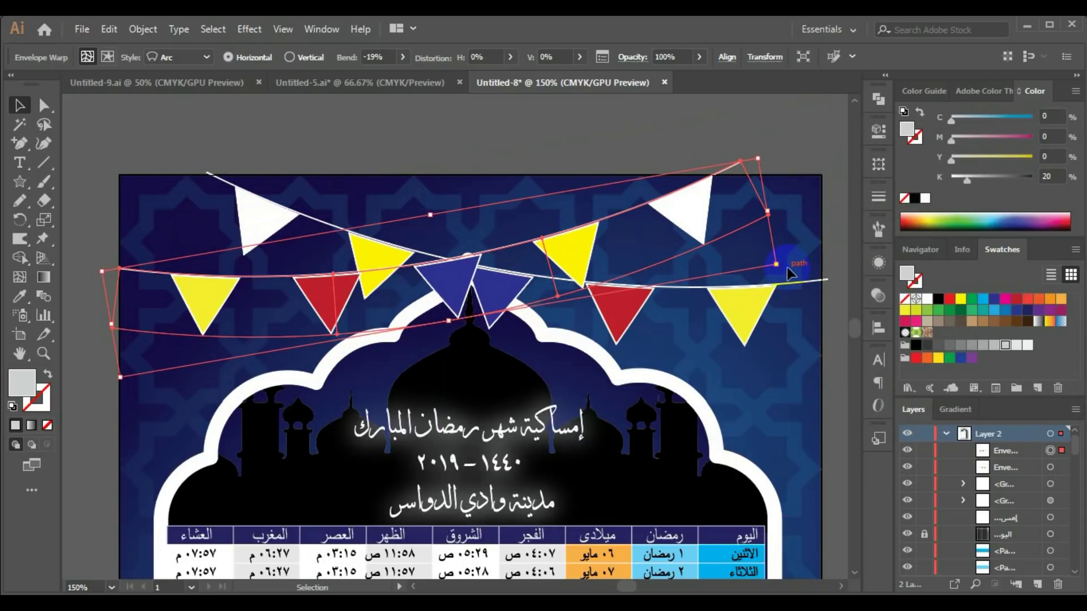
{"action": "left_click_drag", "start_coordinate": [787, 267], "coordinate": [782, 232]}
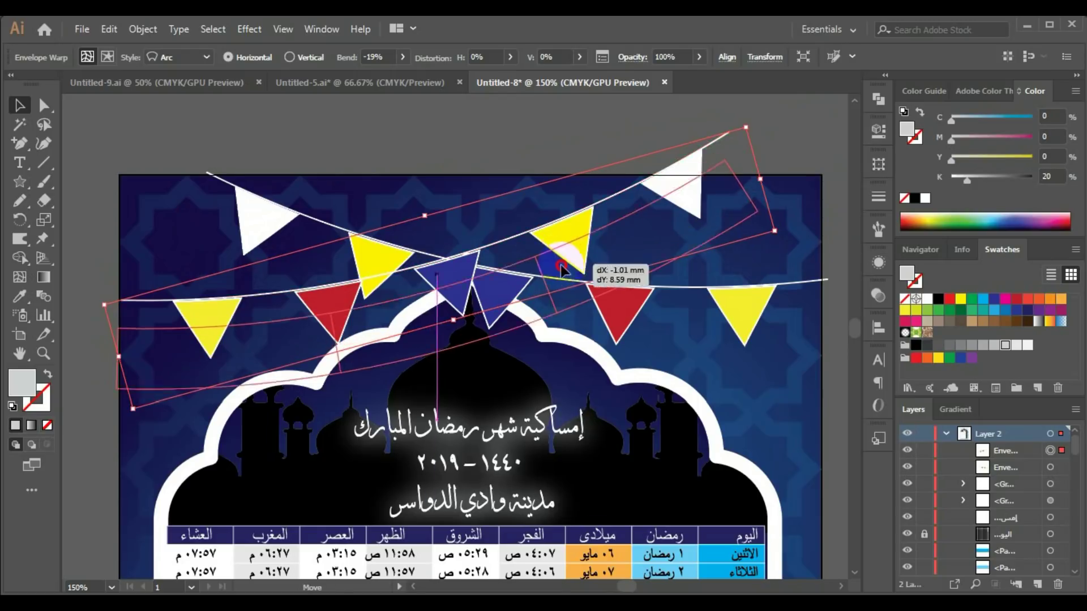
{"action": "mouse_move", "coordinate": [566, 256]}
{"action": "left_mouse_down"}
{"action": "mouse_move", "coordinate": [623, 238]}
{"action": "mouse_move", "coordinate": [567, 148]}
{"action": "left_mouse_up"}
{"action": "scroll", "coordinate": [89, 309], "scroll_direction": "down", "scroll_amount": 1}
{"action": "left_click", "coordinate": [89, 309]}
{"action": "scroll", "coordinate": [87, 308], "scroll_direction": "down", "scroll_amount": 2}
{"action": "left_click", "coordinate": [529, 243]}
Zoom in closely on the empty dark blue background beside the upper-left bunting
{"action": "left_click", "coordinate": [616, 249]}
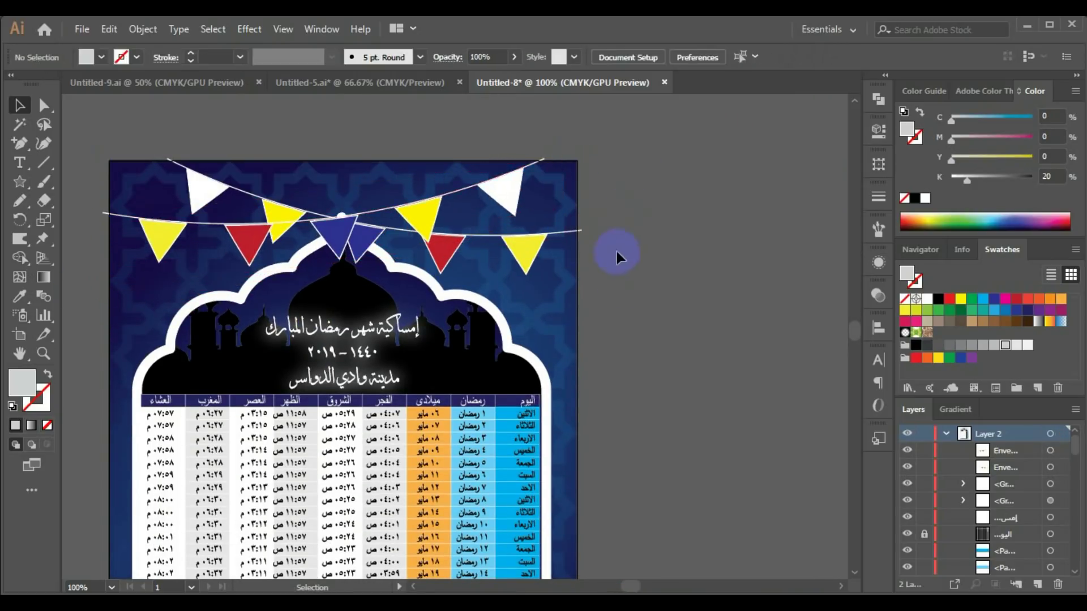
{"action": "scroll", "coordinate": [621, 290], "scroll_direction": "down", "scroll_amount": 5}
{"action": "scroll", "coordinate": [621, 291], "scroll_direction": "down", "scroll_amount": 4}
{"action": "scroll", "coordinate": [620, 291], "scroll_direction": "up", "scroll_amount": 5}
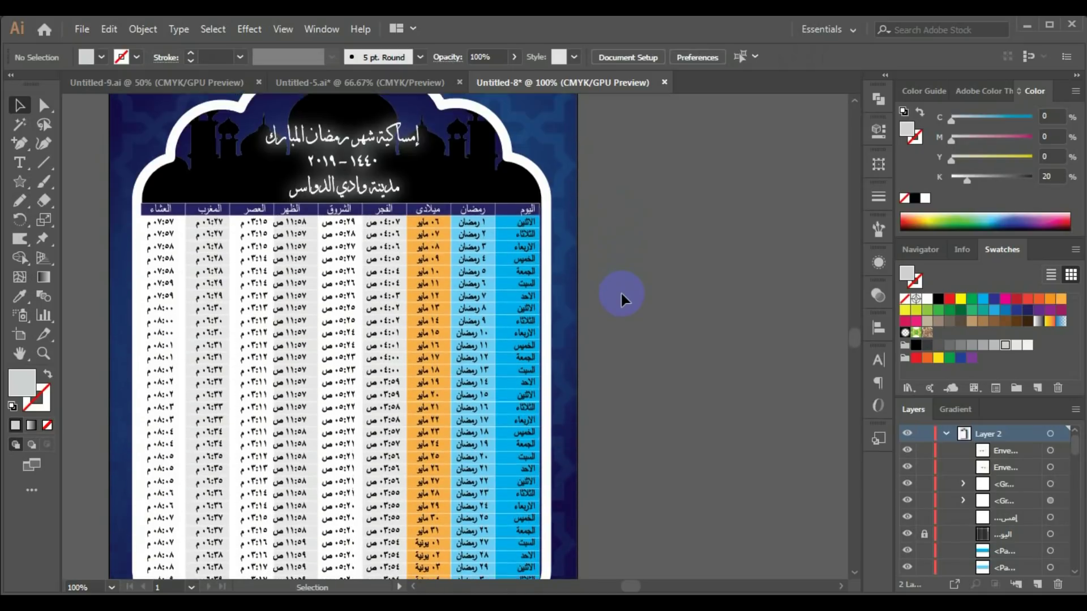
{"action": "scroll", "coordinate": [621, 291], "scroll_direction": "up", "scroll_amount": 1}
{"action": "scroll", "coordinate": [620, 291], "scroll_direction": "up", "scroll_amount": 2}
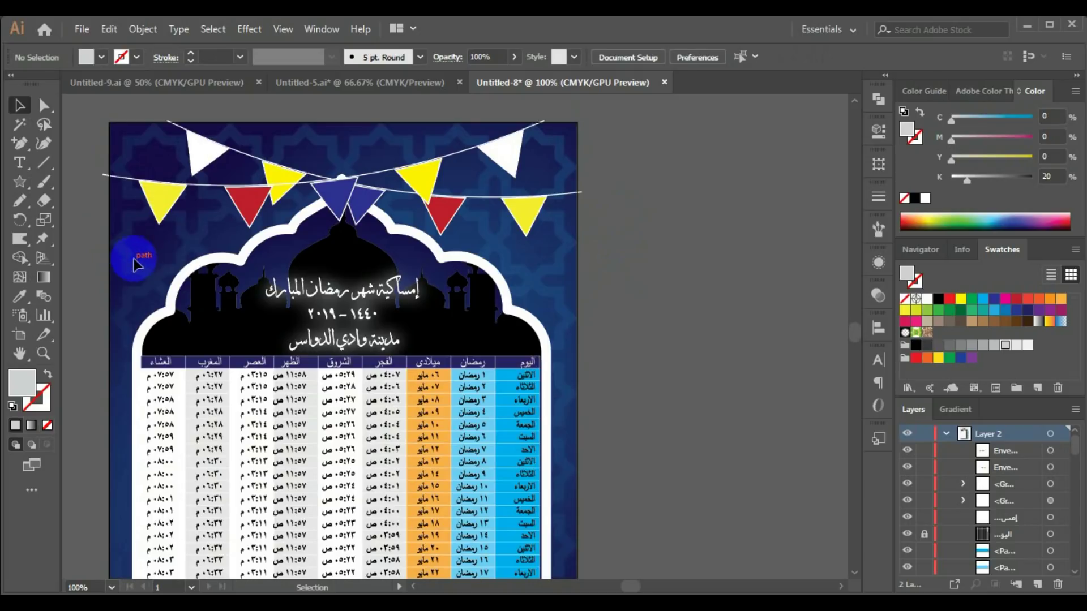
{"action": "left_click", "coordinate": [156, 170]}
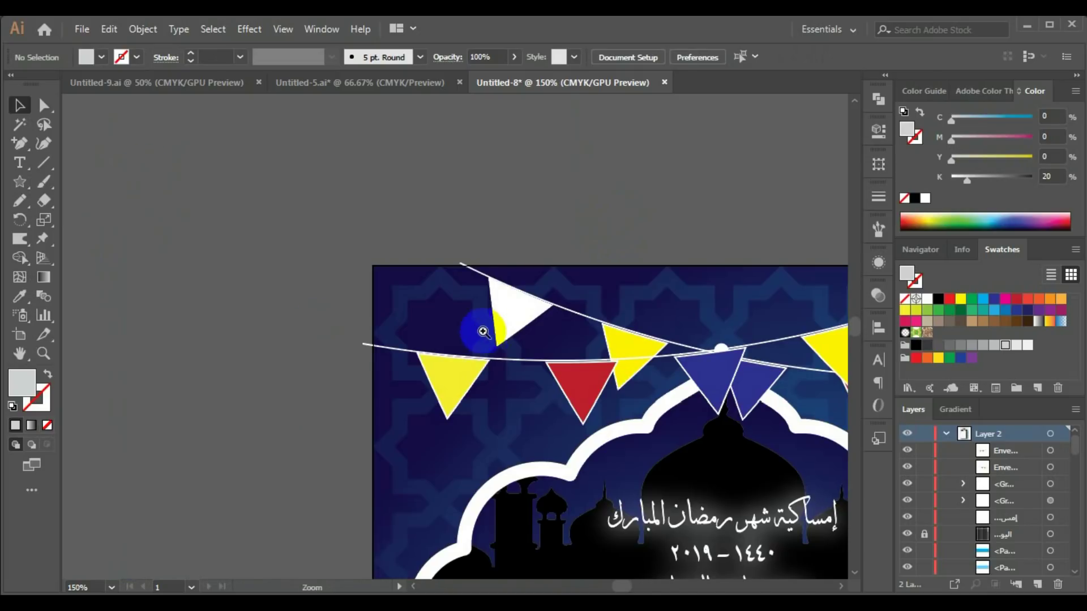
{"action": "left_click", "coordinate": [459, 329]}
{"action": "left_click", "coordinate": [440, 327]}
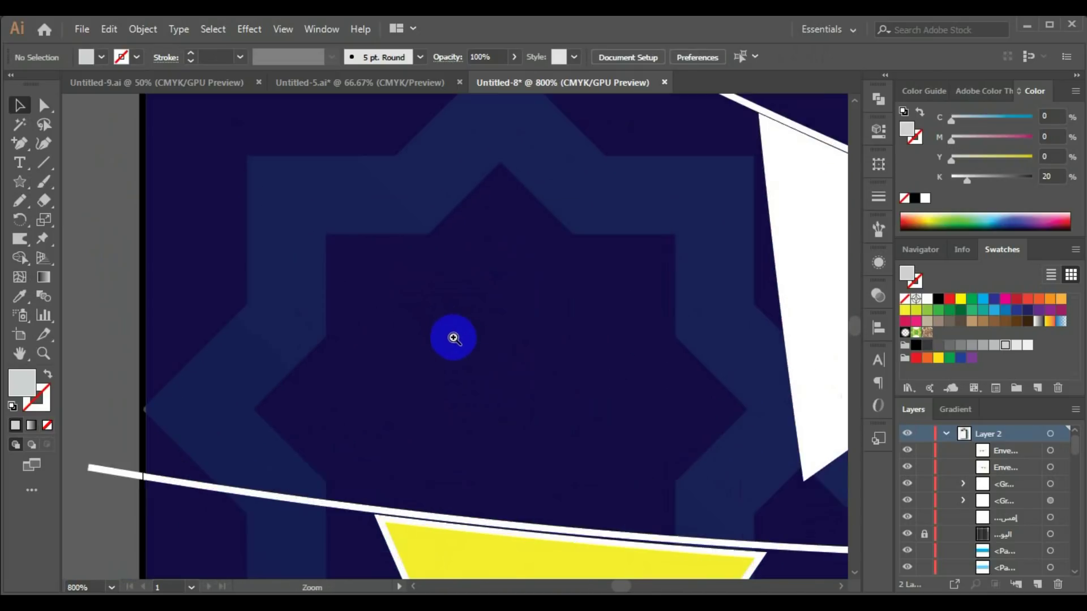
{"action": "left_click", "coordinate": [523, 364]}
{"action": "left_click", "coordinate": [430, 380]}
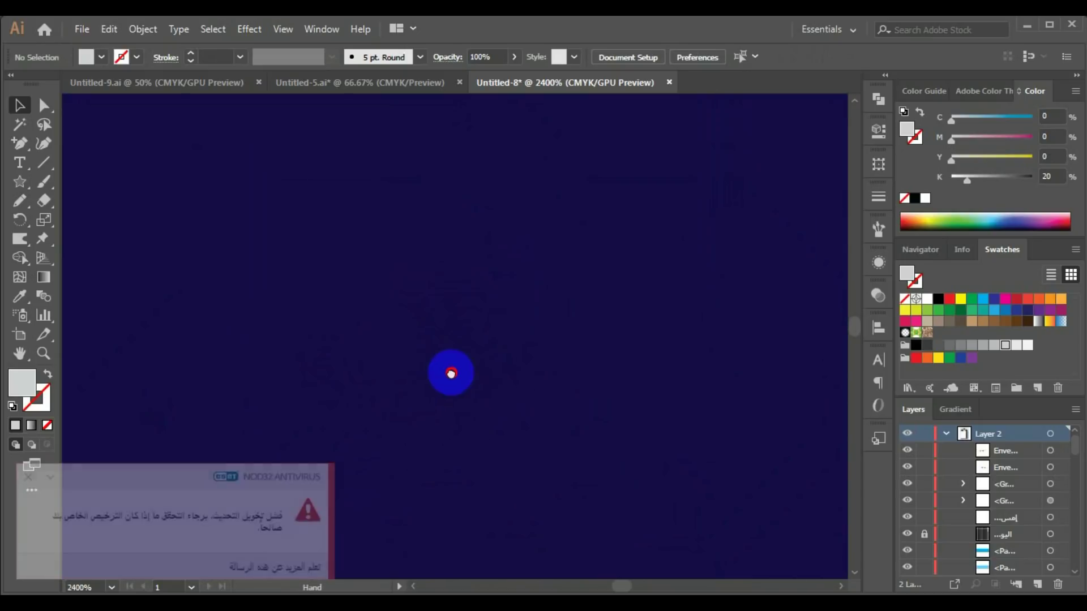
{"action": "key", "text": "v"}
{"action": "left_click", "coordinate": [27, 478]}
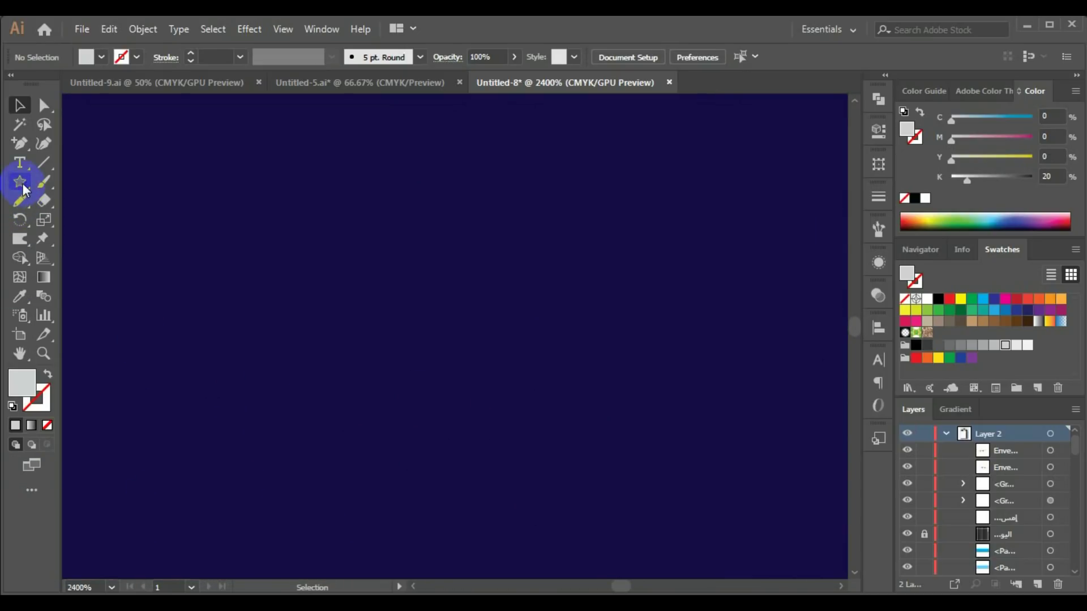
Draw a tall rectangle on the background and fill it yellow
{"action": "left_click_drag", "start_coordinate": [23, 189], "coordinate": [121, 182]}
{"action": "left_click_drag", "start_coordinate": [323, 237], "coordinate": [410, 428]}
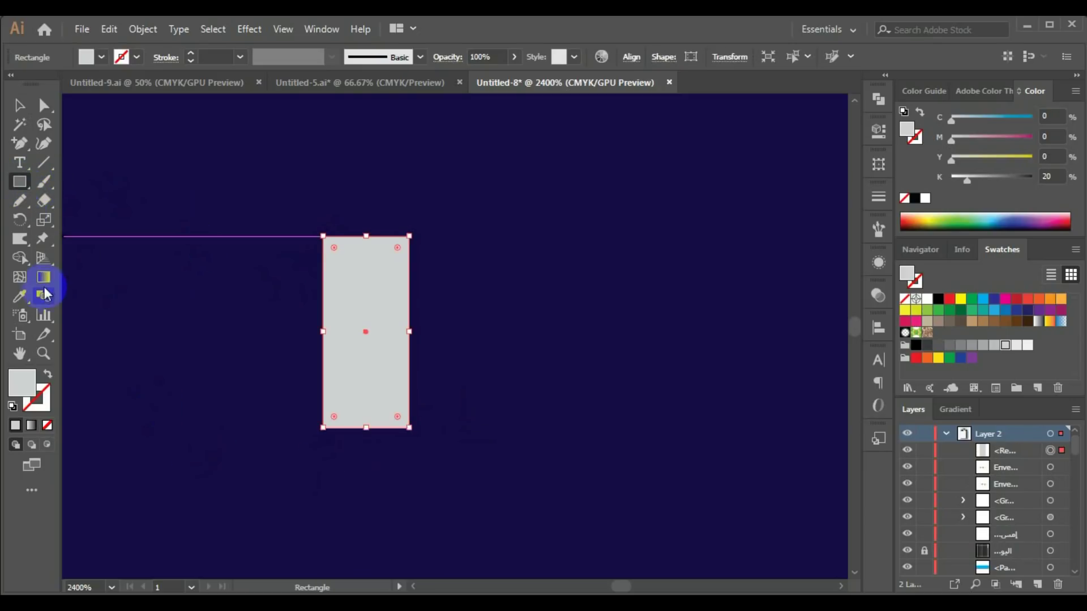
{"action": "left_click", "coordinate": [101, 57]}
{"action": "left_click", "coordinate": [66, 84]}
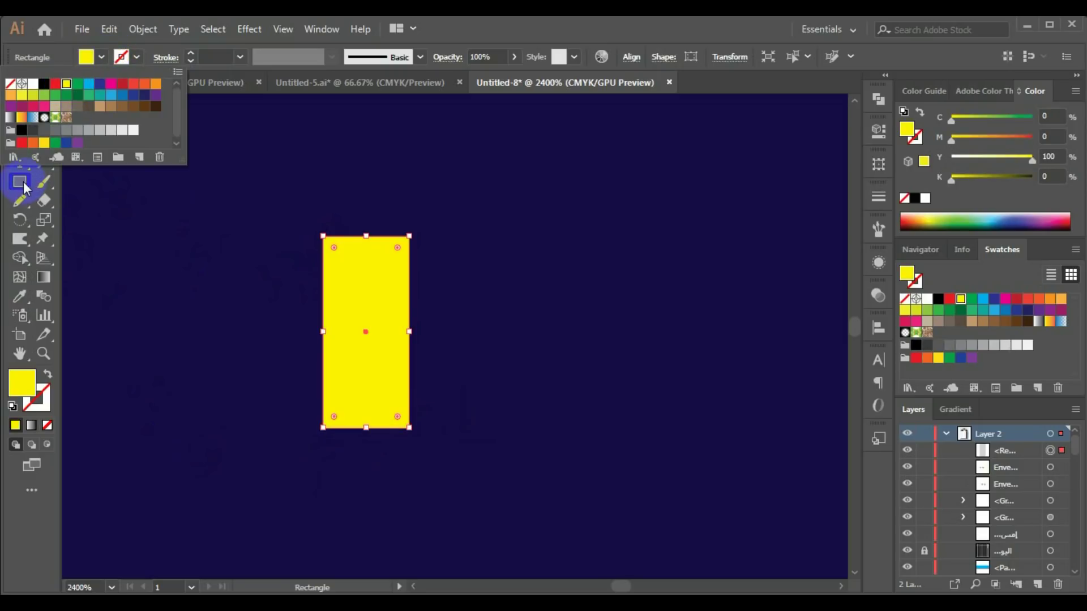
Cap the rectangle with matching circles at bottom and top, then select all three
{"action": "left_click_drag", "start_coordinate": [23, 186], "coordinate": [57, 219]}
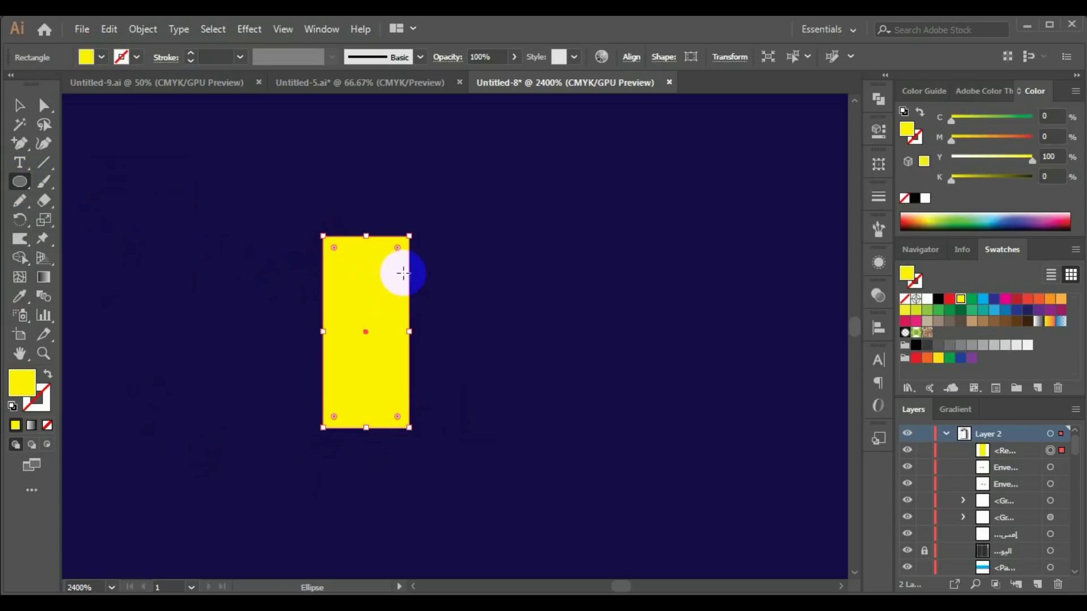
{"action": "left_click_drag", "start_coordinate": [362, 213], "coordinate": [380, 255]}
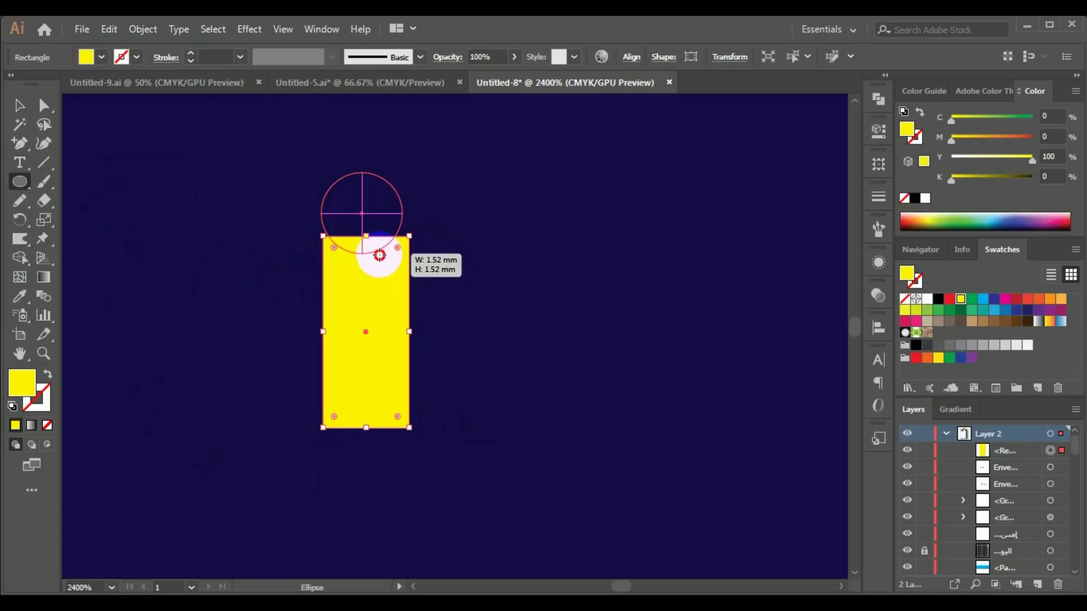
{"action": "mouse_move", "coordinate": [381, 255]}
{"action": "left_mouse_down"}
{"action": "mouse_move", "coordinate": [373, 238]}
{"action": "mouse_move", "coordinate": [381, 437]}
{"action": "left_mouse_up"}
{"action": "left_click", "coordinate": [29, 112]}
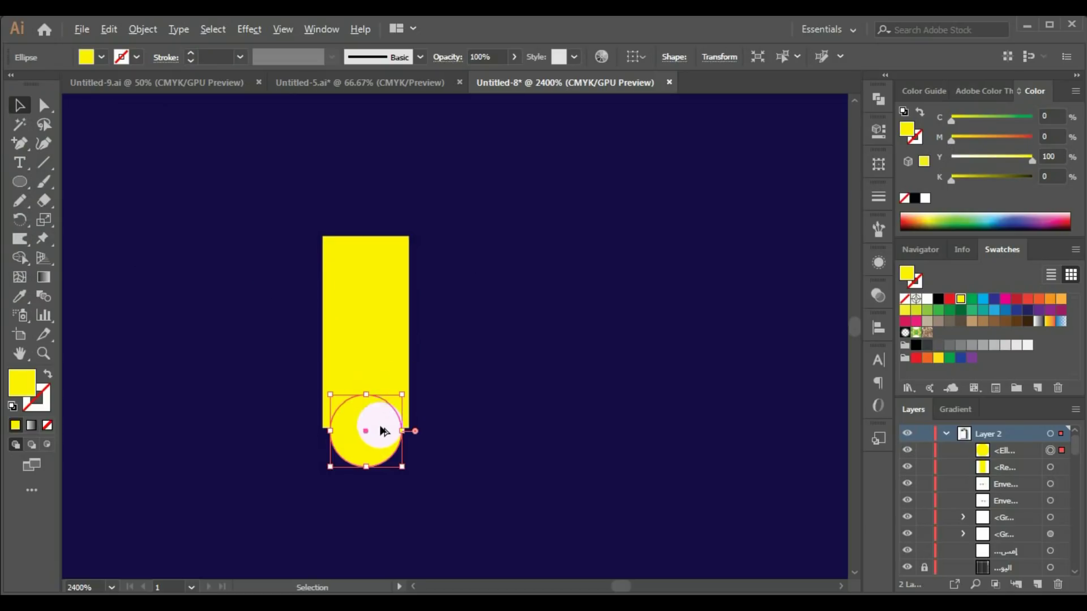
{"action": "left_click_drag", "start_coordinate": [381, 402], "coordinate": [381, 206]}
{"action": "left_click", "coordinate": [298, 262]}
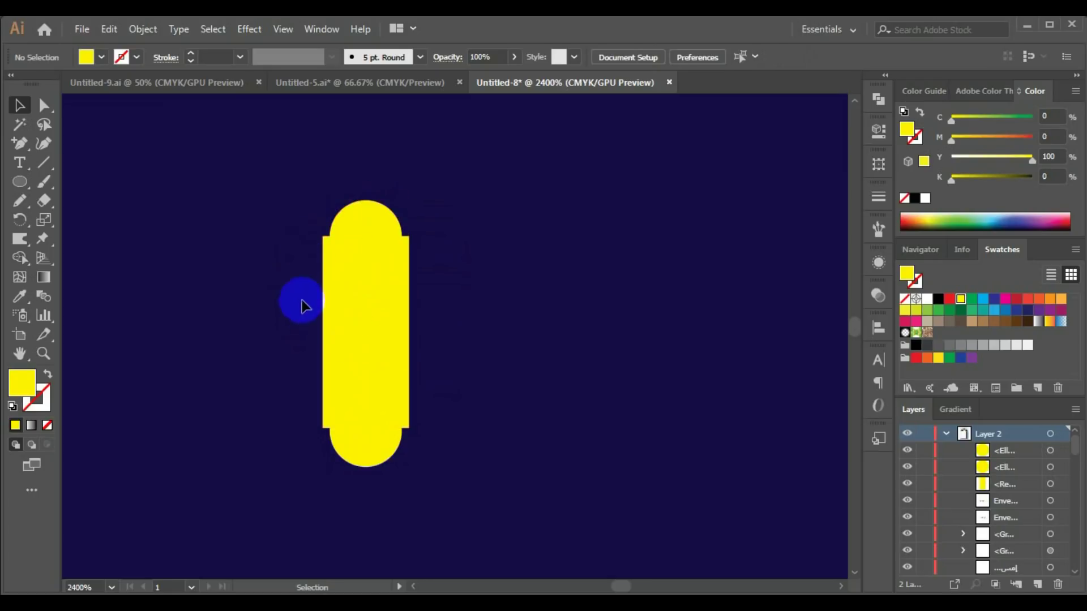
{"action": "left_click", "coordinate": [356, 447]}
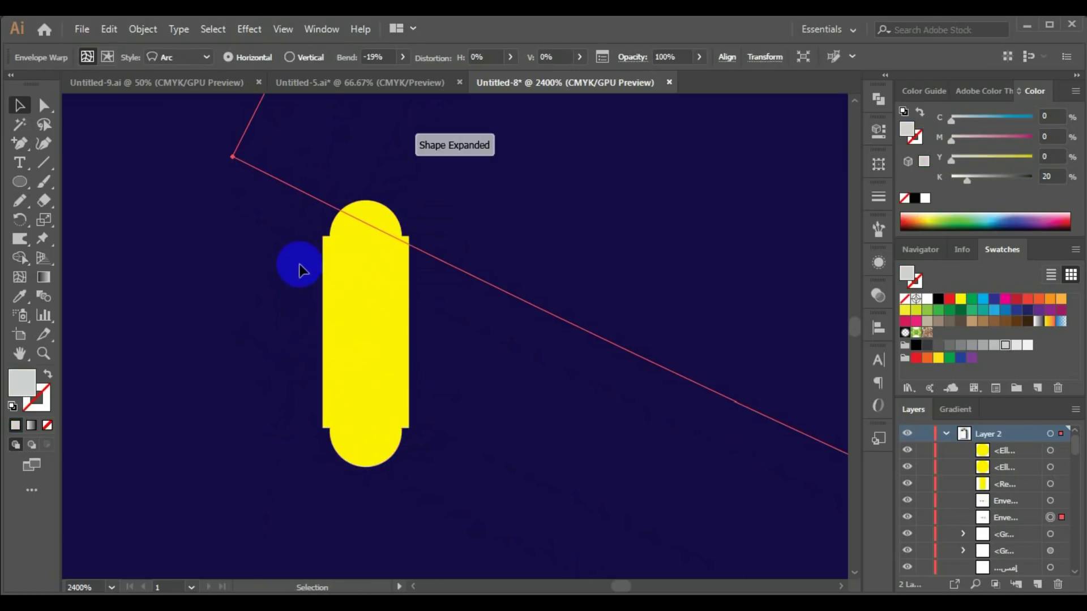
{"action": "mouse_move", "coordinate": [436, 504]}
{"action": "left_mouse_down"}
{"action": "mouse_move", "coordinate": [353, 260]}
{"action": "mouse_move", "coordinate": [301, 184]}
{"action": "left_mouse_up"}
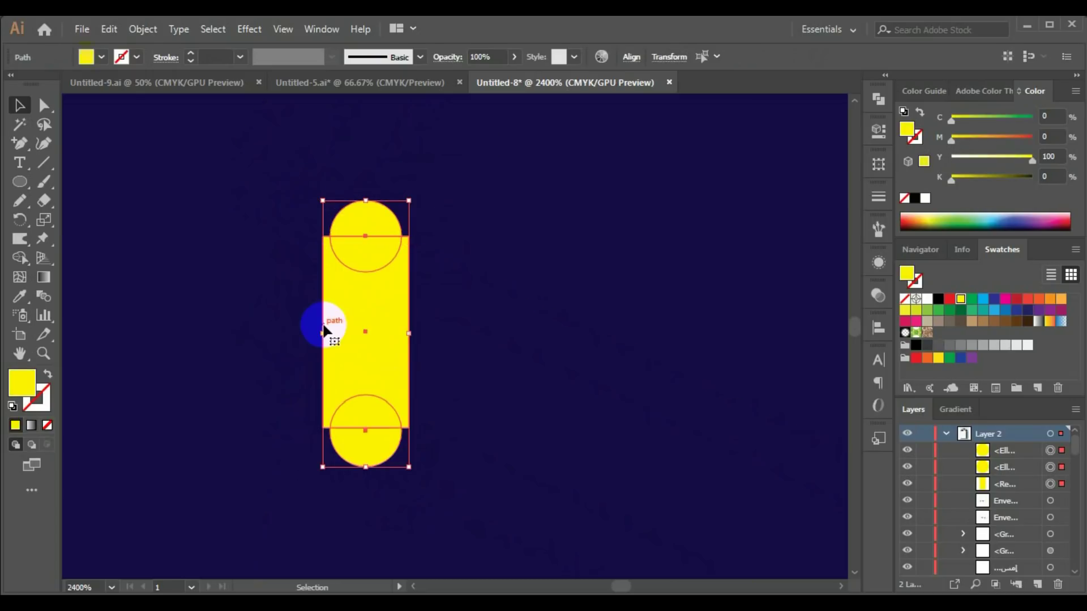
{"action": "scroll", "coordinate": [445, 424], "scroll_direction": "down", "scroll_amount": 3}
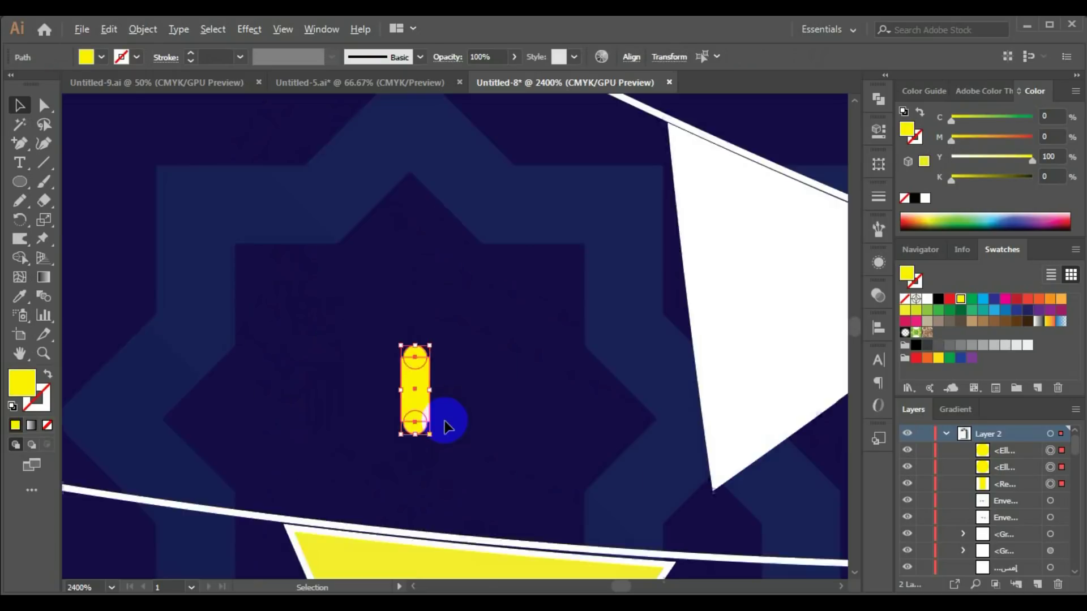
{"action": "scroll", "coordinate": [444, 421], "scroll_direction": "down", "scroll_amount": 2}
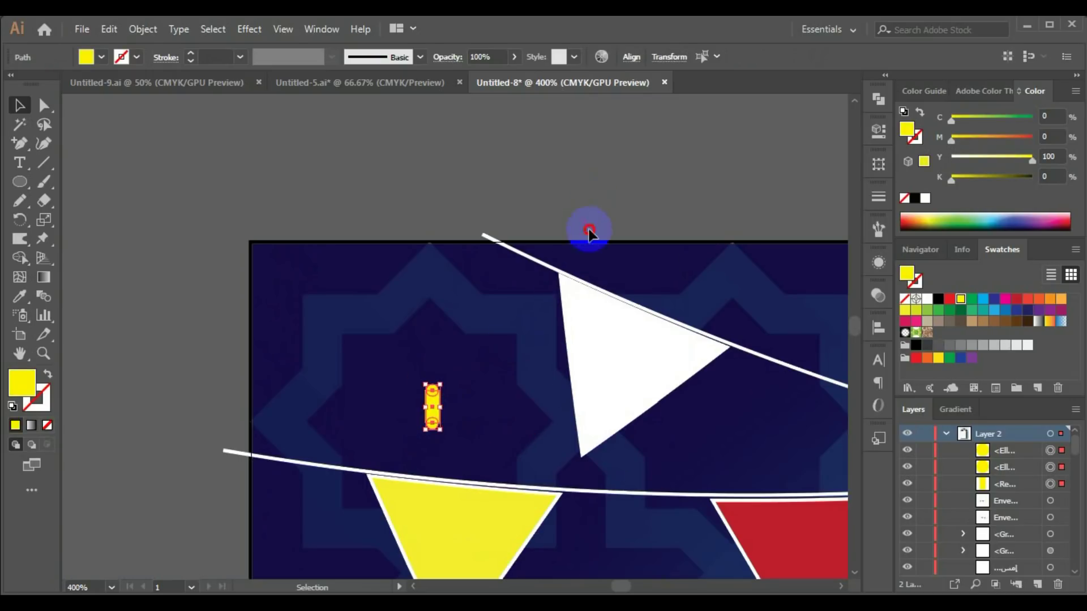
Lock the bunting envelopes in place
{"action": "left_click", "coordinate": [532, 569]}
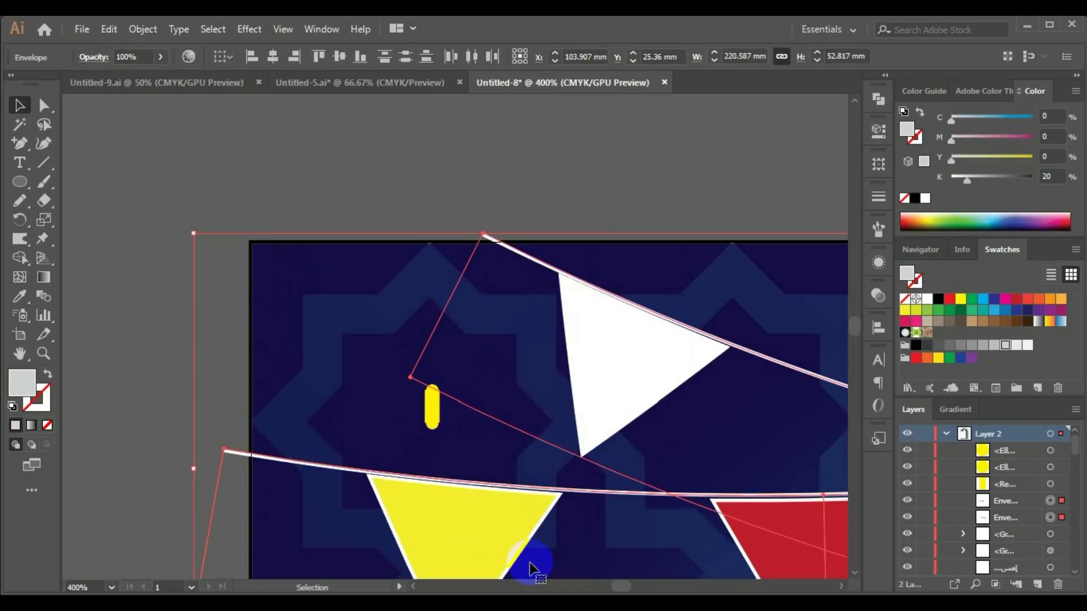
{"action": "left_click", "coordinate": [201, 29]}
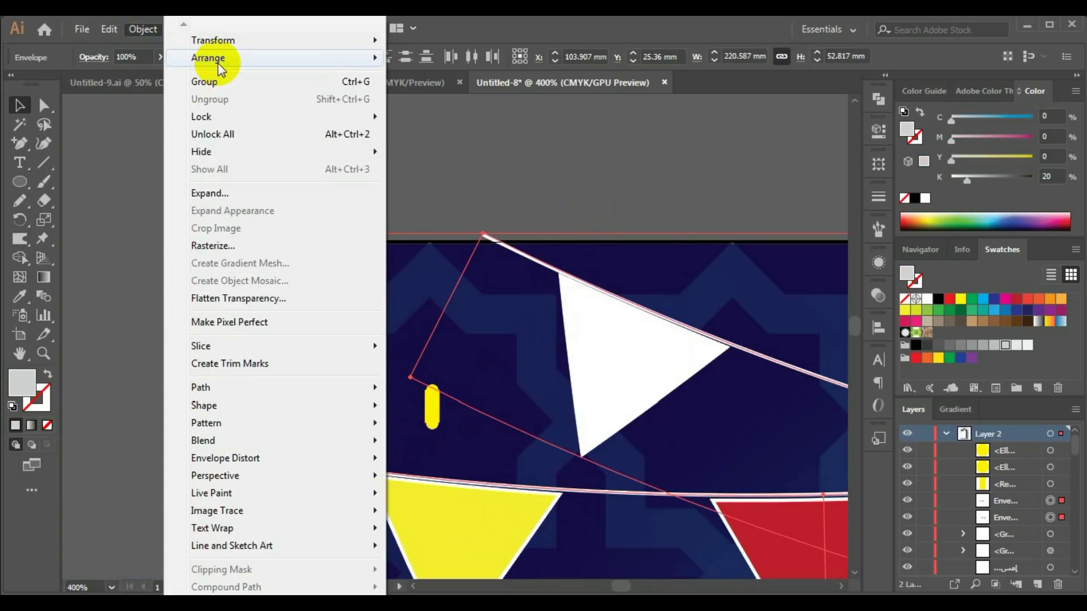
{"action": "mouse_move", "coordinate": [143, 29]}
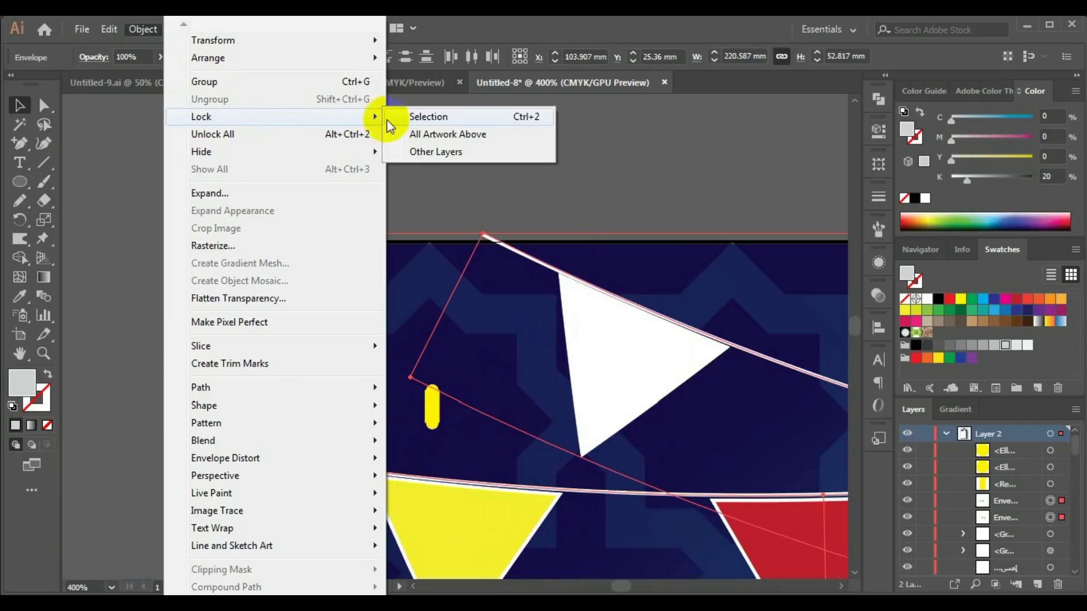
{"action": "left_click", "coordinate": [411, 117]}
Duplicate the yellow pillar into narrower copies on its right and left
{"action": "scroll", "coordinate": [435, 417], "scroll_direction": "up", "scroll_amount": 4}
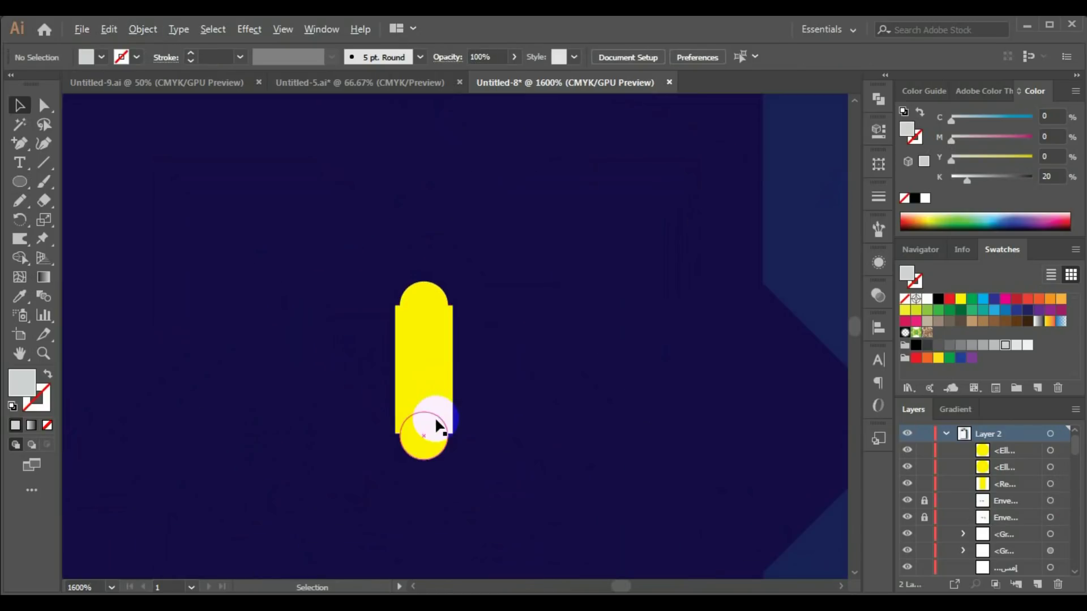
{"action": "scroll", "coordinate": [435, 417], "scroll_direction": "up", "scroll_amount": 2}
{"action": "left_click_drag", "start_coordinate": [286, 139], "coordinate": [497, 538]}
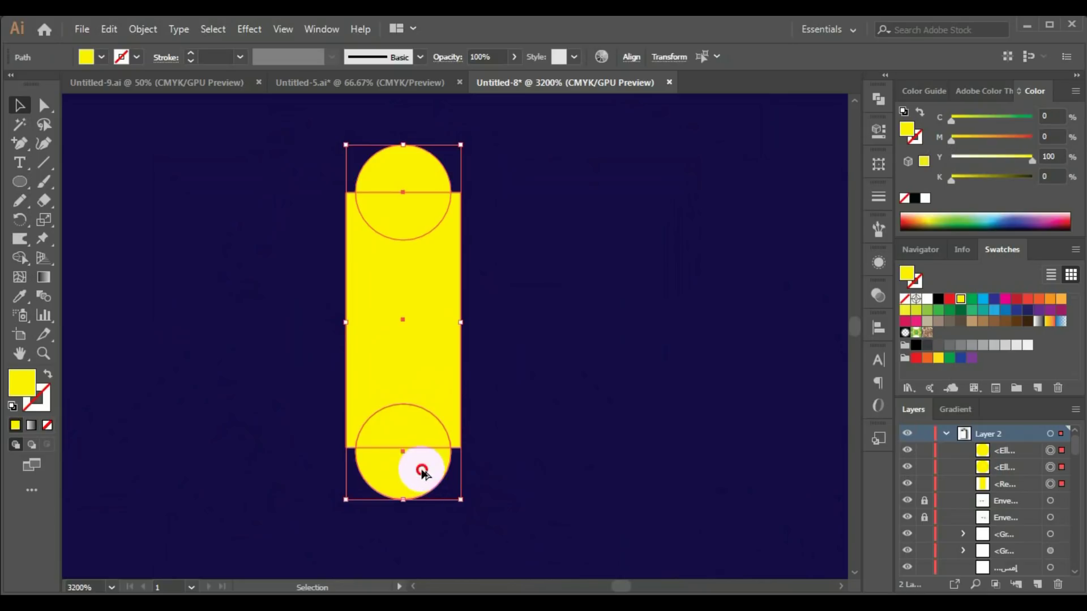
{"action": "left_click_drag", "start_coordinate": [422, 472], "coordinate": [549, 460]}
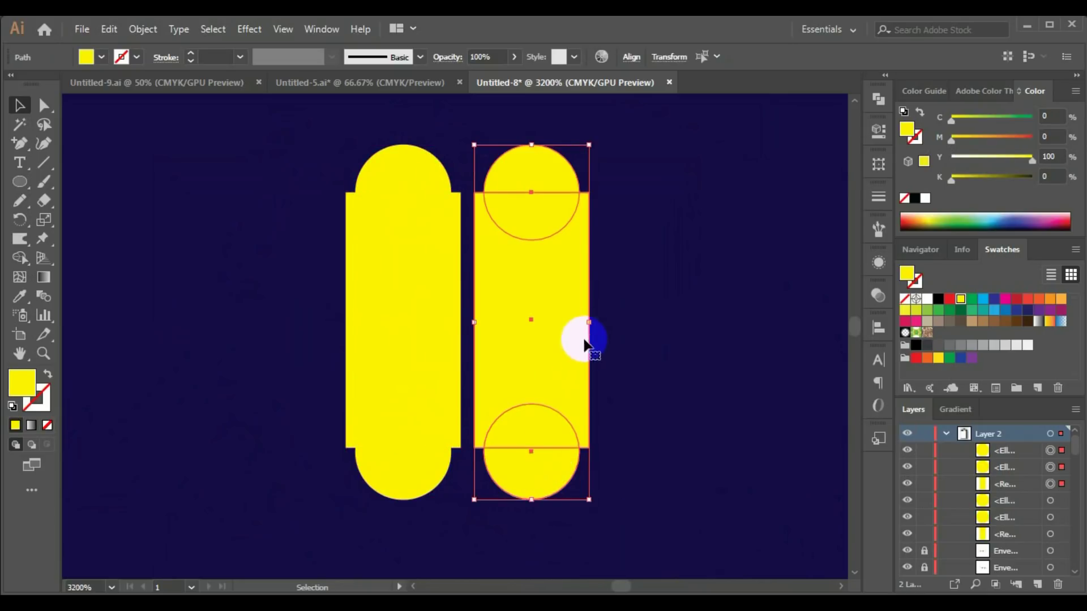
{"action": "left_click_drag", "start_coordinate": [589, 322], "coordinate": [553, 322]}
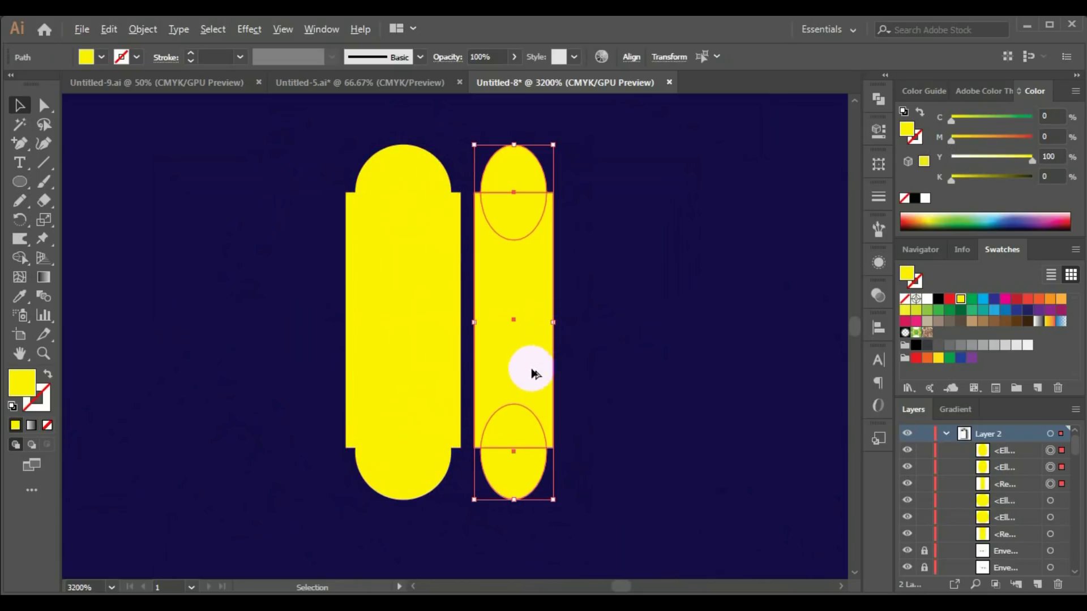
{"action": "left_click_drag", "start_coordinate": [498, 428], "coordinate": [275, 418]}
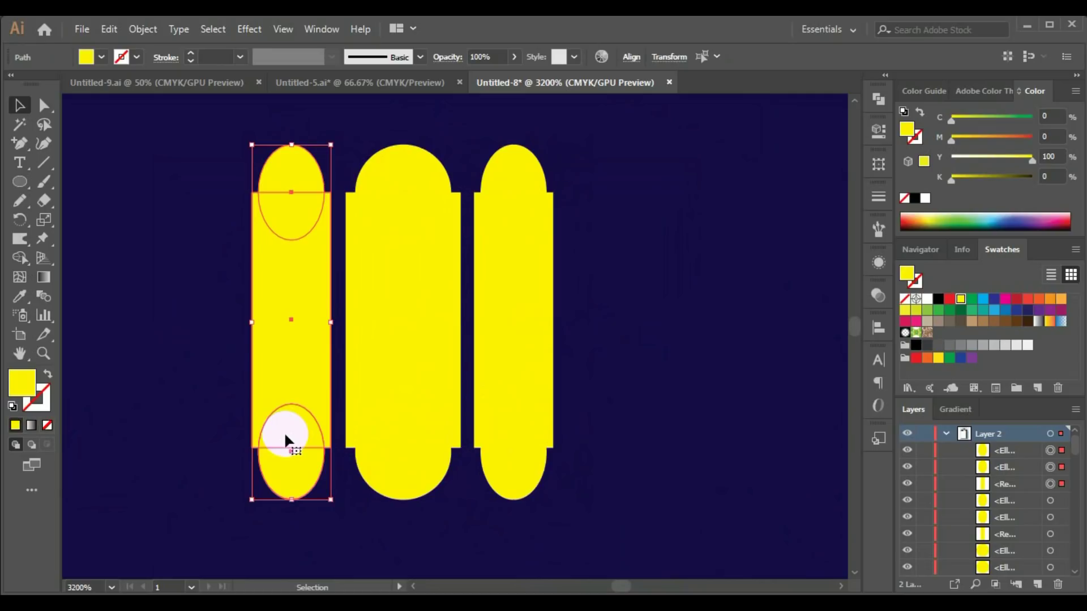
{"action": "left_click", "coordinate": [222, 431]}
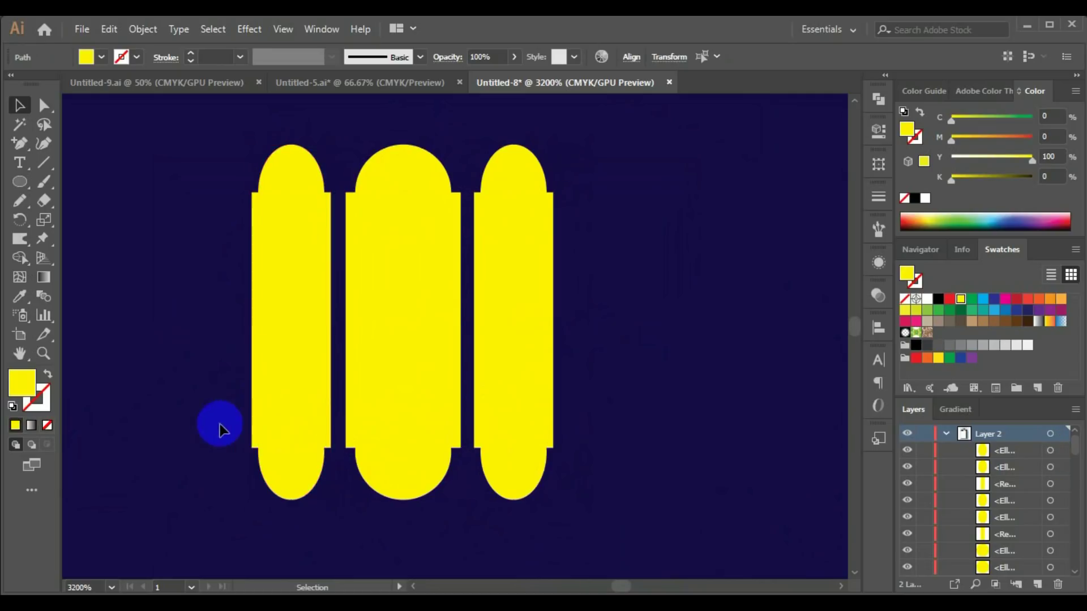
{"action": "left_click", "coordinate": [20, 184]}
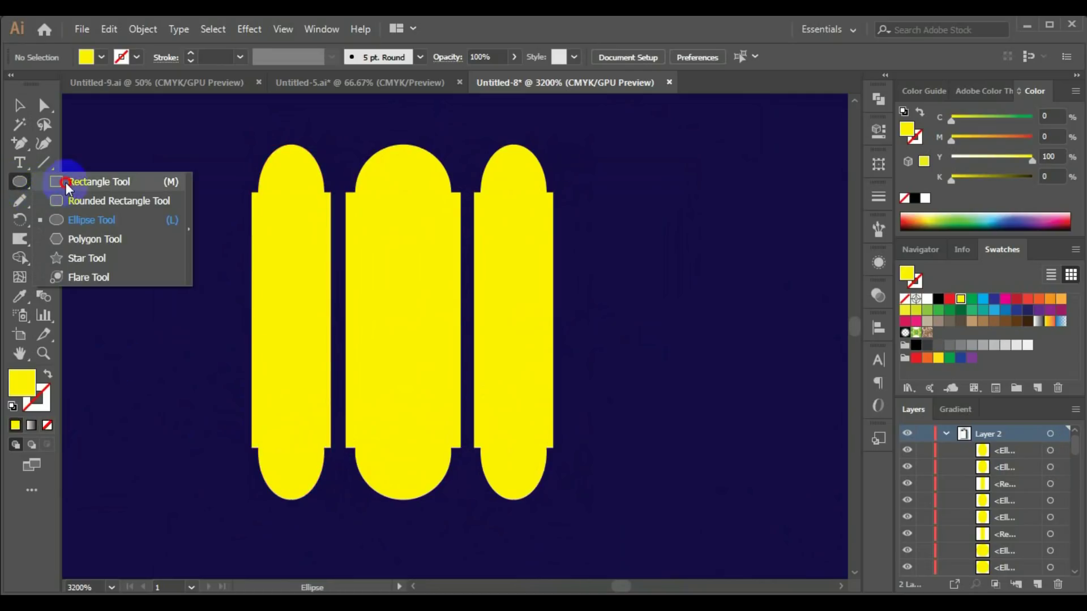
Draw a rectangle over the three pillars and send it behind them
{"action": "left_click", "coordinate": [66, 184]}
{"action": "scroll", "coordinate": [199, 219], "scroll_direction": "up", "scroll_amount": 2}
{"action": "mouse_move", "coordinate": [226, 181]}
{"action": "left_mouse_down"}
{"action": "mouse_move", "coordinate": [499, 589]}
{"action": "mouse_move", "coordinate": [571, 361]}
{"action": "left_mouse_up"}
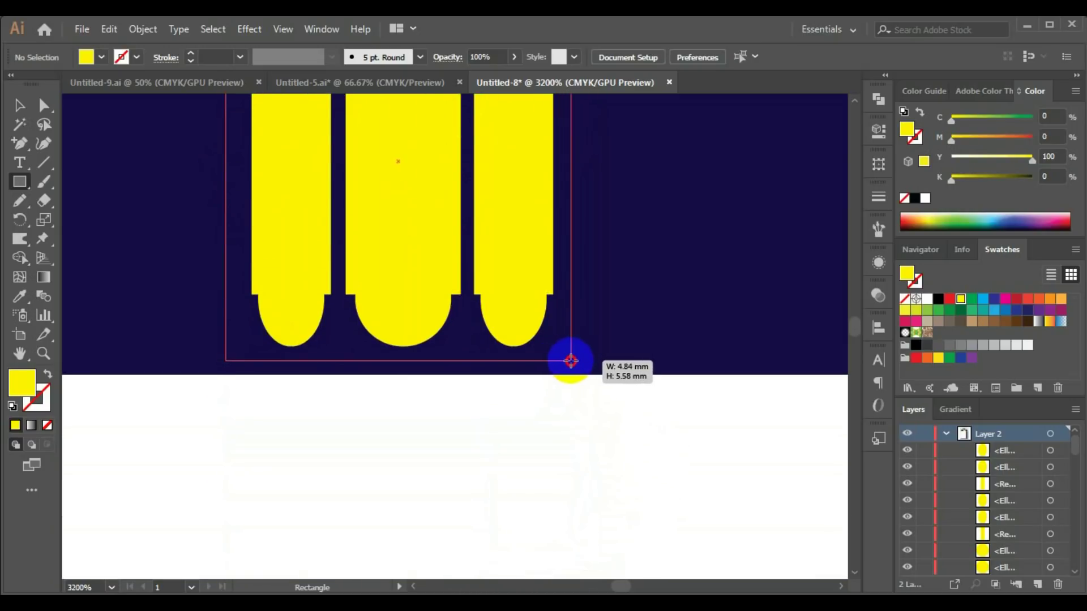
{"action": "left_click_drag", "start_coordinate": [574, 361], "coordinate": [581, 359]}
{"action": "scroll", "coordinate": [461, 437], "scroll_direction": "up", "scroll_amount": 2}
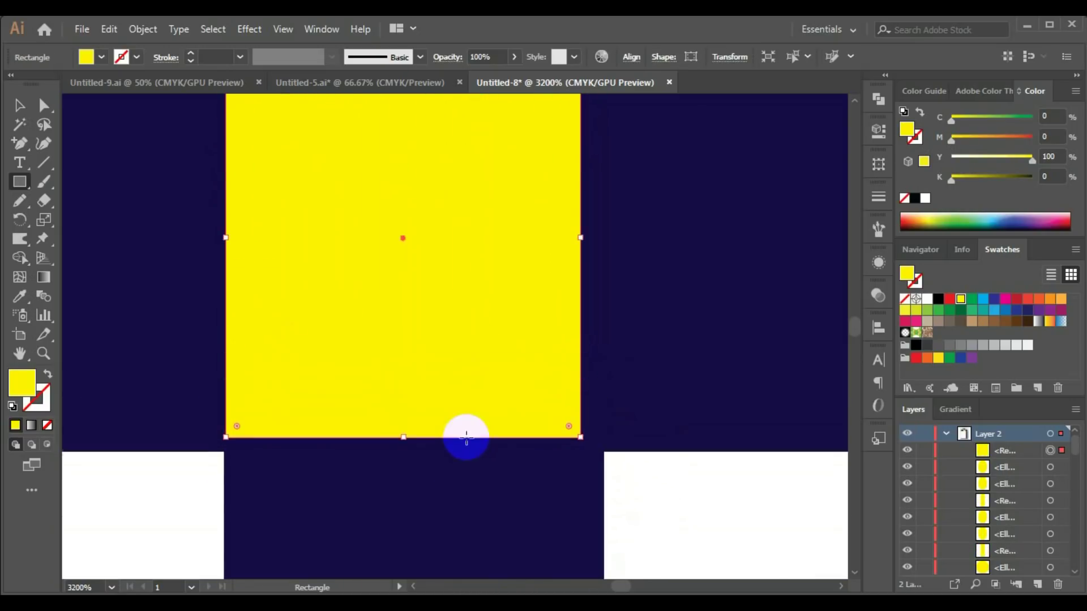
{"action": "scroll", "coordinate": [448, 445], "scroll_direction": "up", "scroll_amount": 3}
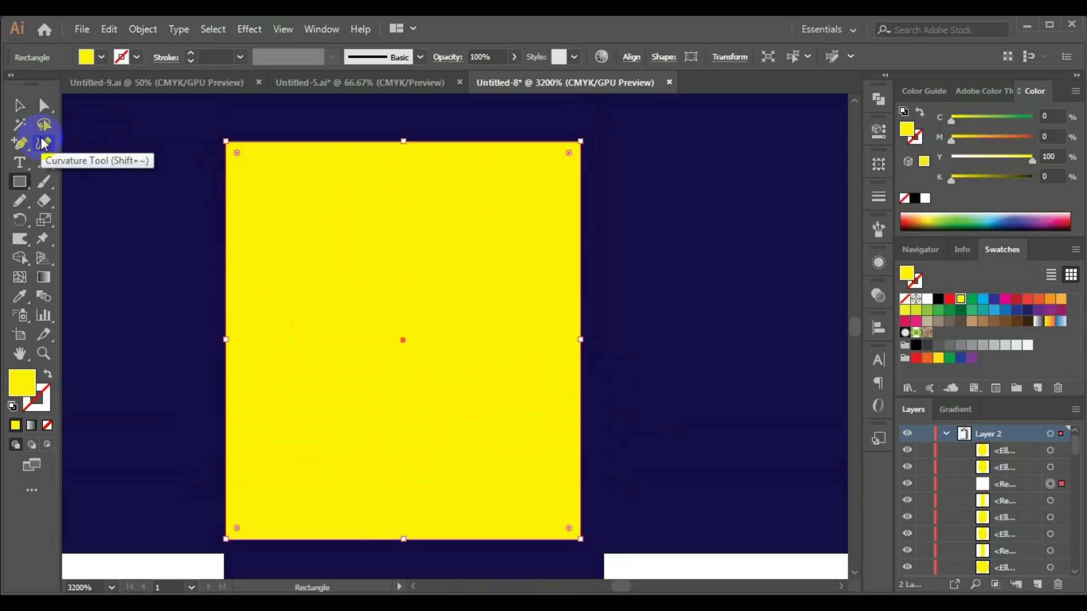
{"action": "key", "text": "ctrl+bracketleft"}
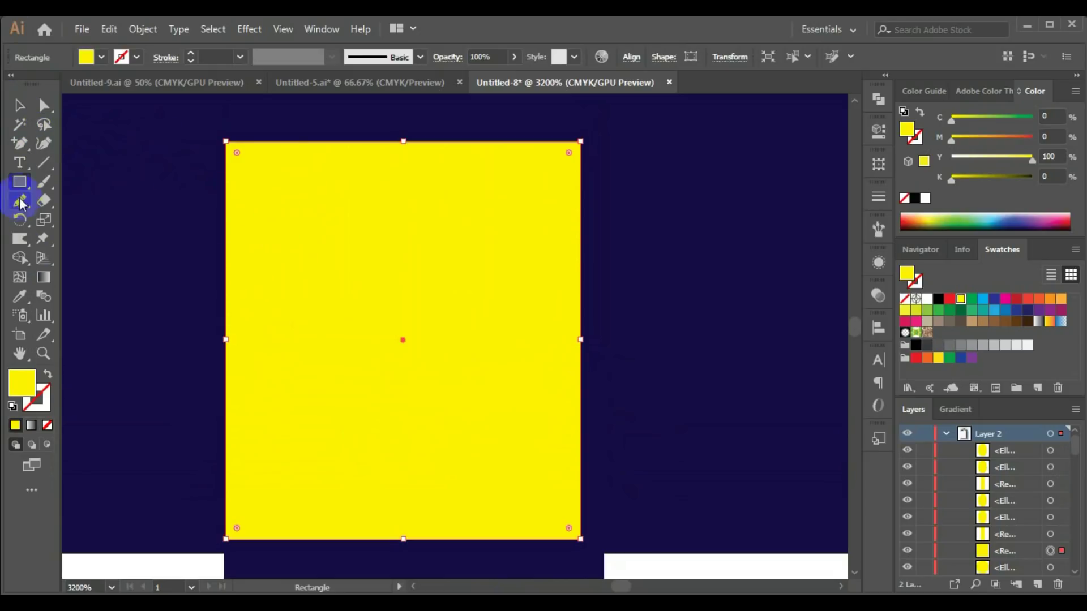
Fill the backing rectangle with cyan
{"action": "left_click", "coordinate": [100, 57]}
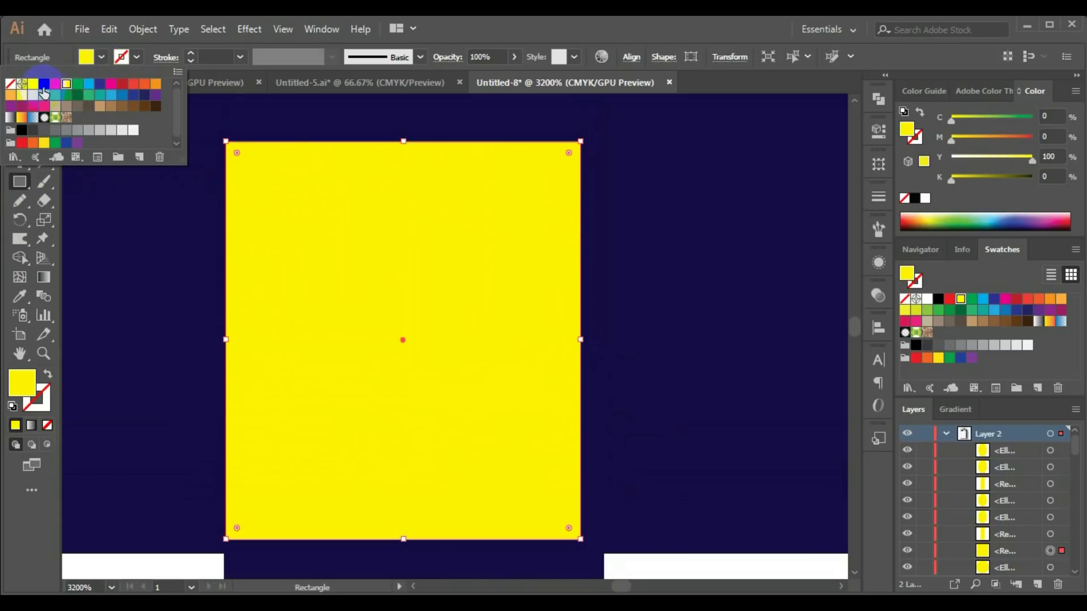
{"action": "left_click", "coordinate": [88, 85]}
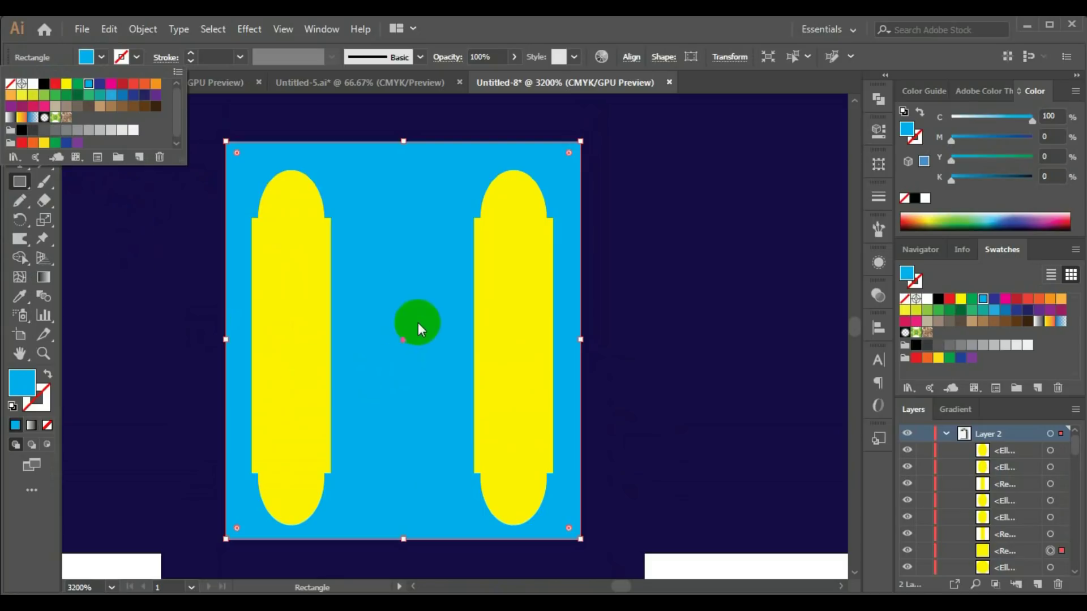
{"action": "left_click_drag", "start_coordinate": [419, 324], "coordinate": [405, 227]}
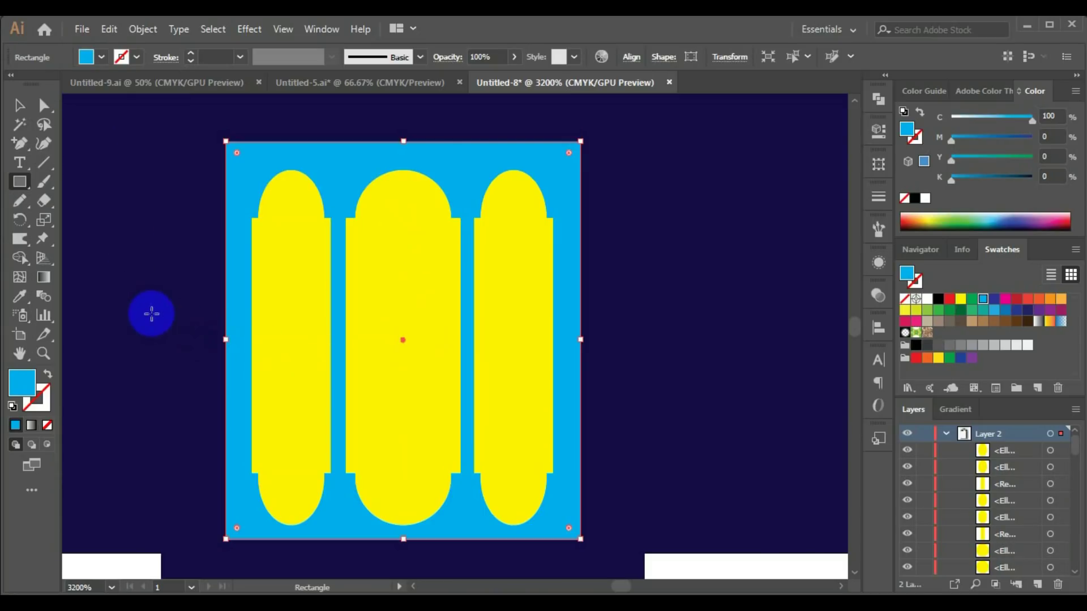
{"action": "left_click", "coordinate": [150, 311]}
{"action": "left_click", "coordinate": [582, 338]}
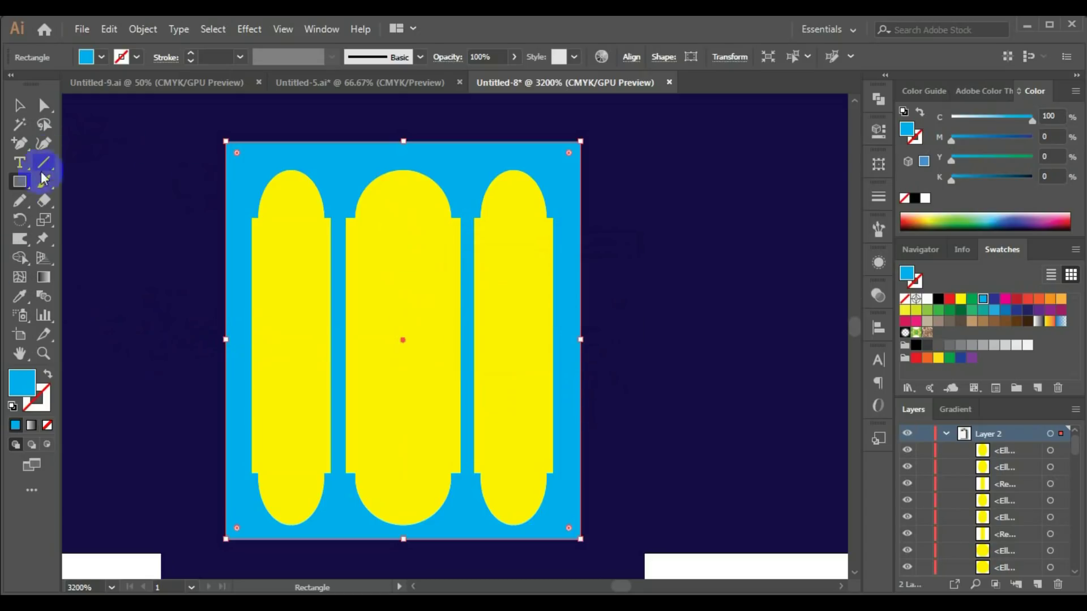
{"action": "scroll", "coordinate": [238, 227], "scroll_direction": "up", "scroll_amount": 2}
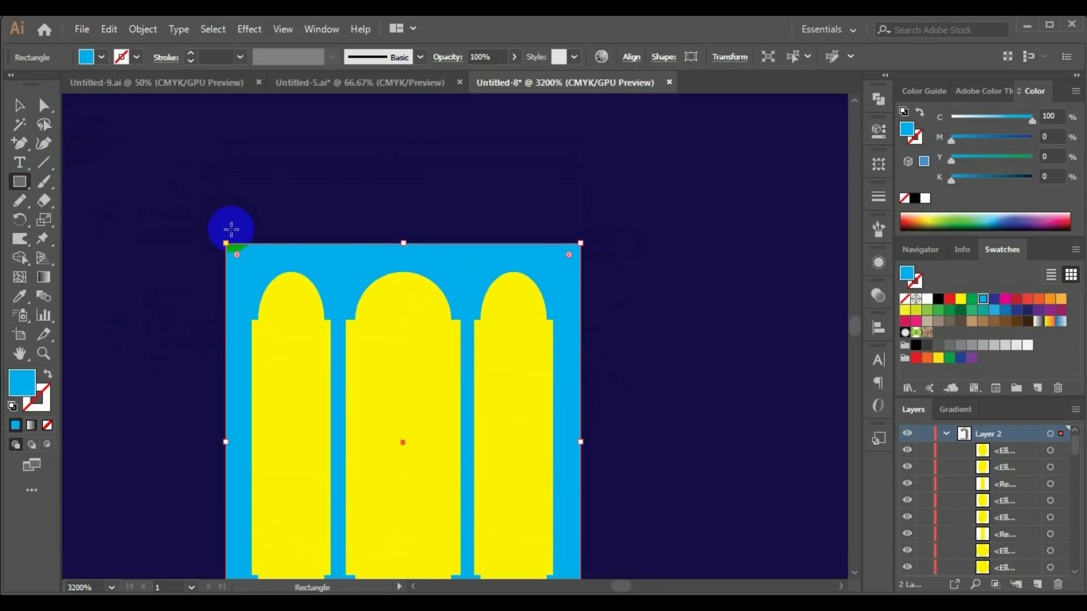
Draw a thin rectangle above the lantern body and taper its top into a trapezoid
{"action": "left_click_drag", "start_coordinate": [231, 229], "coordinate": [579, 168]}
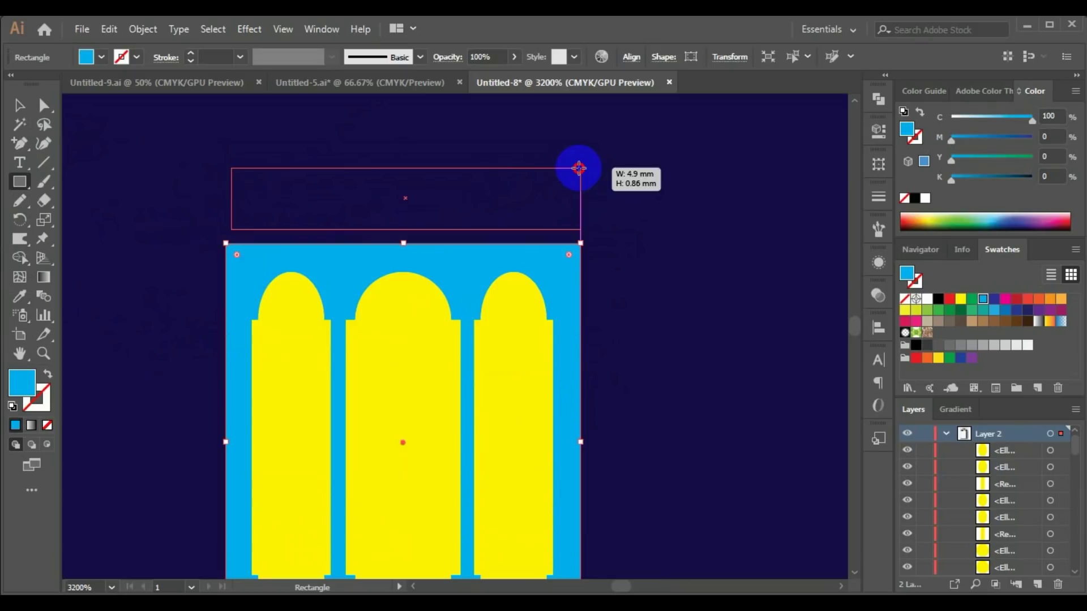
{"action": "left_click", "coordinate": [44, 105]}
{"action": "left_click", "coordinate": [258, 192]}
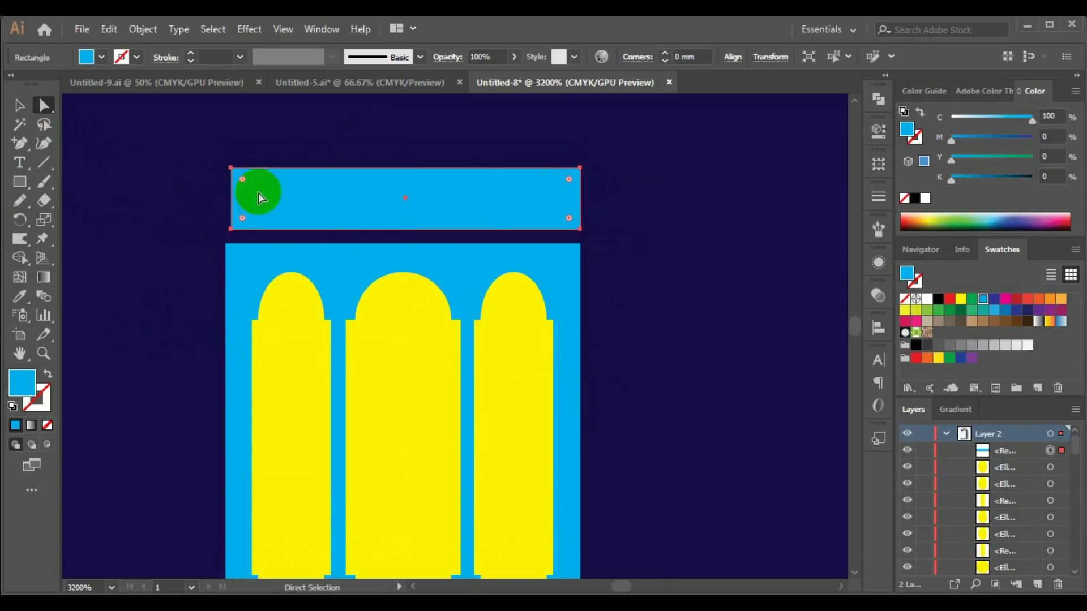
{"action": "left_click_drag", "start_coordinate": [448, 236], "coordinate": [604, 193]}
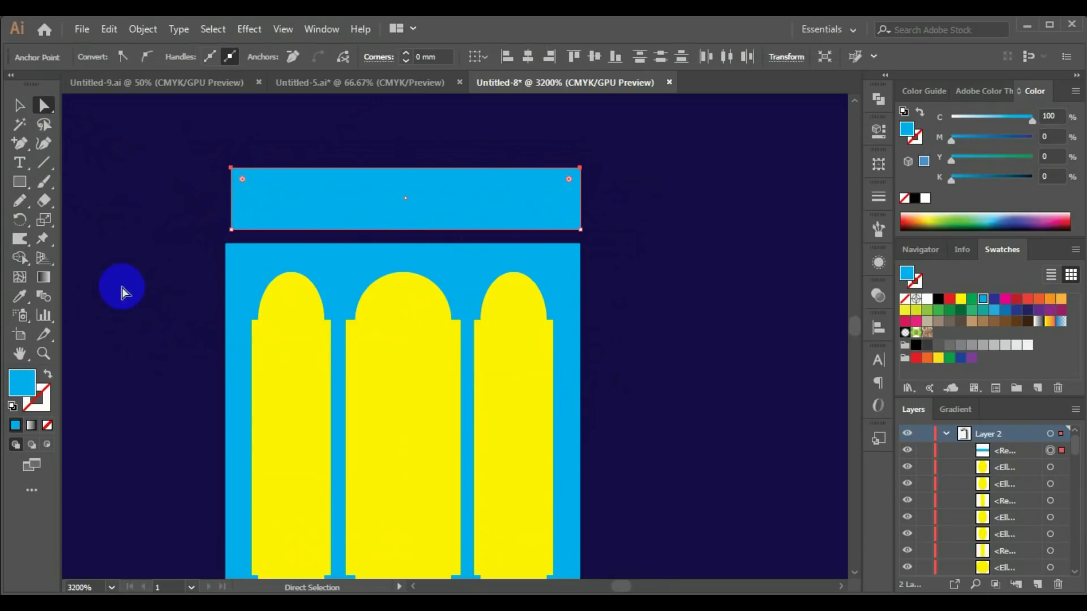
{"action": "left_click", "coordinate": [44, 221]}
{"action": "mouse_move", "coordinate": [231, 168]}
{"action": "left_mouse_down"}
{"action": "mouse_move", "coordinate": [263, 167]}
{"action": "mouse_move", "coordinate": [249, 168]}
{"action": "left_mouse_up"}
{"action": "scroll", "coordinate": [259, 250], "scroll_direction": "down", "scroll_amount": 4}
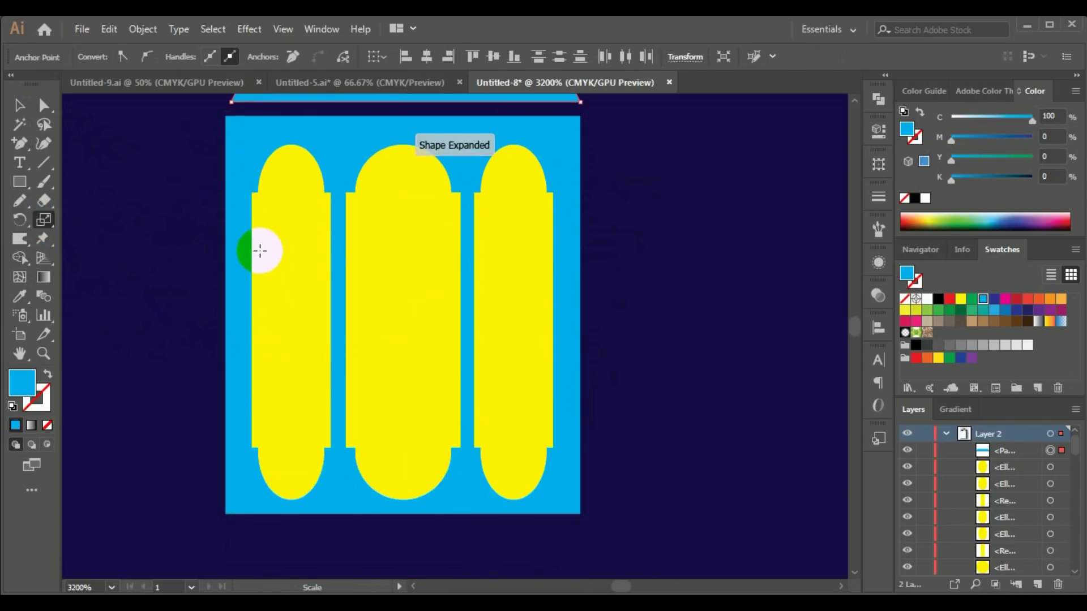
{"action": "scroll", "coordinate": [259, 250], "scroll_direction": "up", "scroll_amount": 2}
{"action": "scroll", "coordinate": [260, 249], "scroll_direction": "up", "scroll_amount": 2}
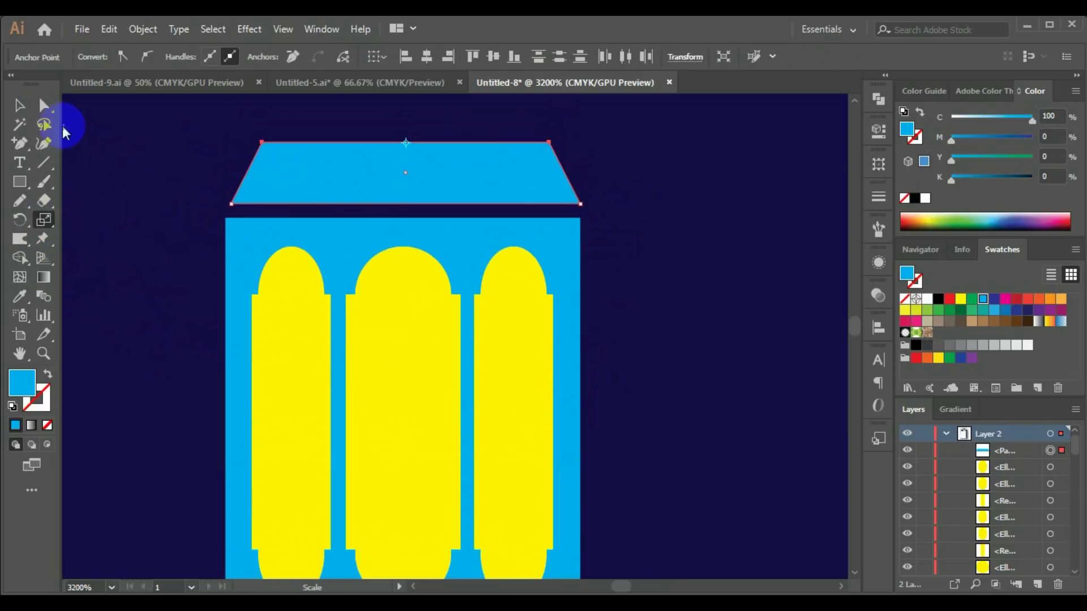
Copy the trapezoid below the body and reflect it across the horizontal axis
{"action": "left_click", "coordinate": [334, 204]}
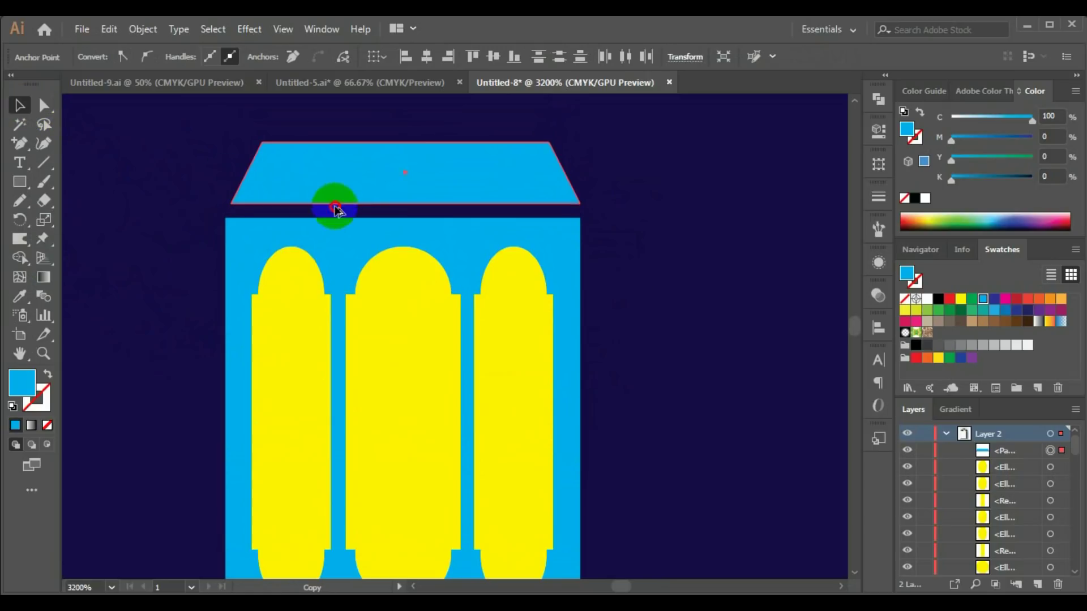
{"action": "left_click_drag", "start_coordinate": [335, 210], "coordinate": [331, 425]}
{"action": "scroll", "coordinate": [331, 425], "scroll_direction": "down", "scroll_amount": 4}
{"action": "left_click_drag", "start_coordinate": [384, 292], "coordinate": [375, 539]}
{"action": "right_click", "coordinate": [375, 538]}
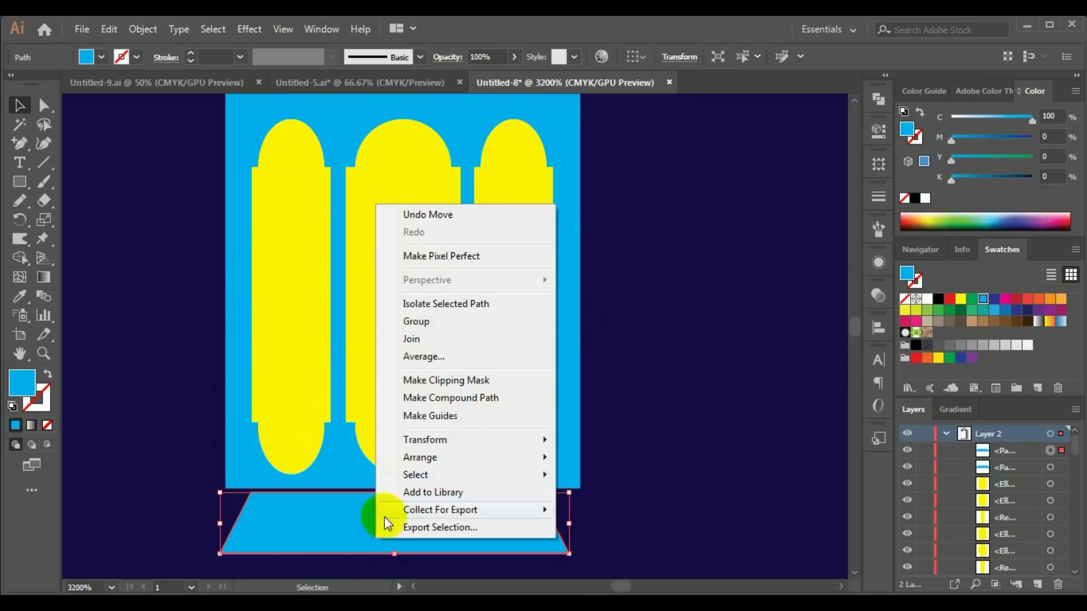
{"action": "mouse_move", "coordinate": [424, 440]}
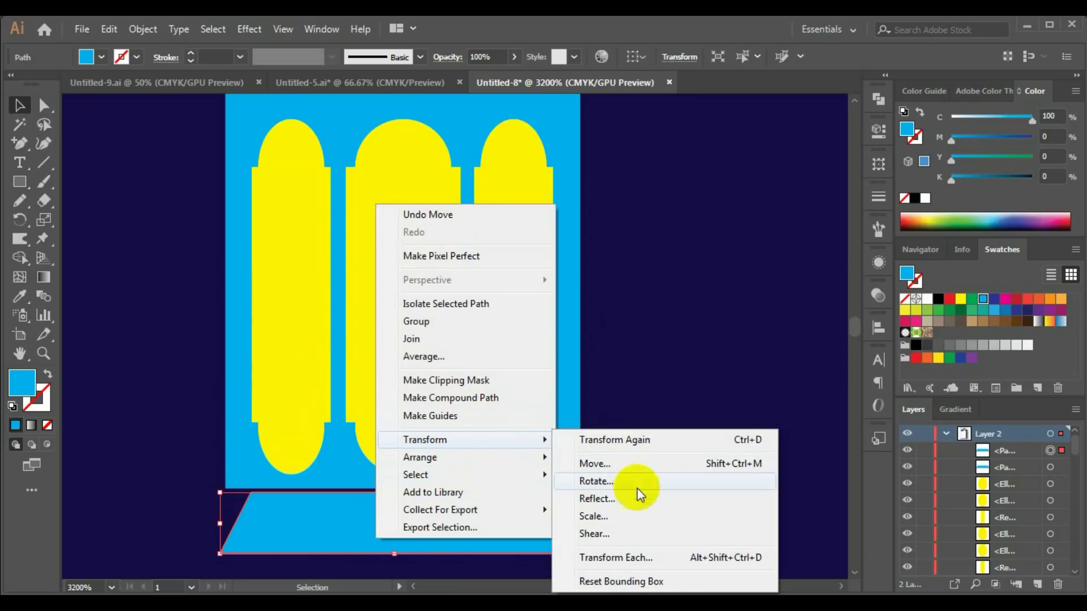
{"action": "left_click", "coordinate": [632, 501]}
{"action": "left_click", "coordinate": [878, 184]}
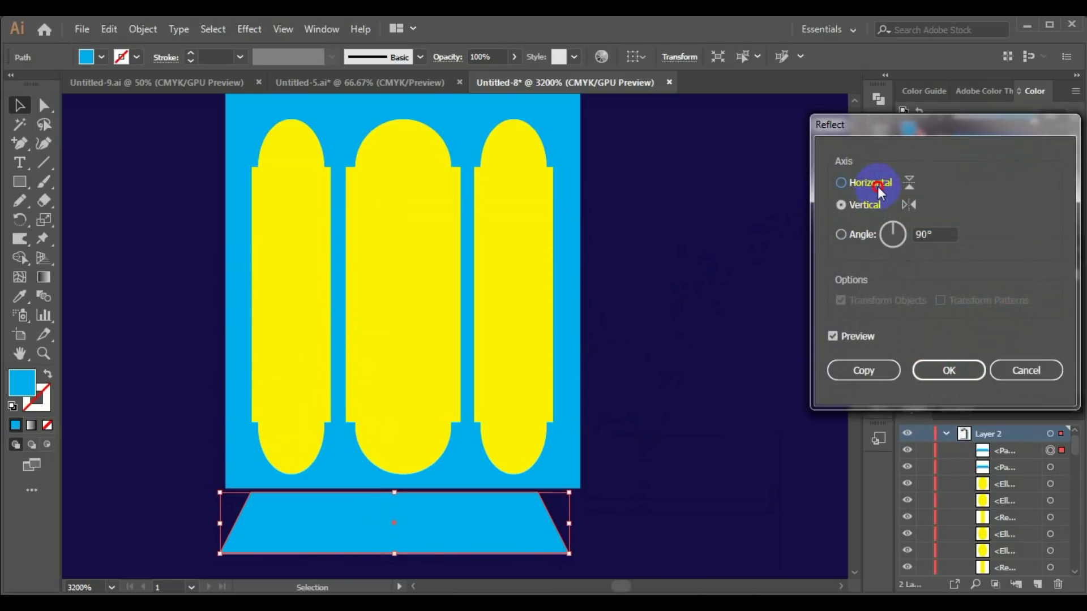
{"action": "left_click", "coordinate": [930, 370]}
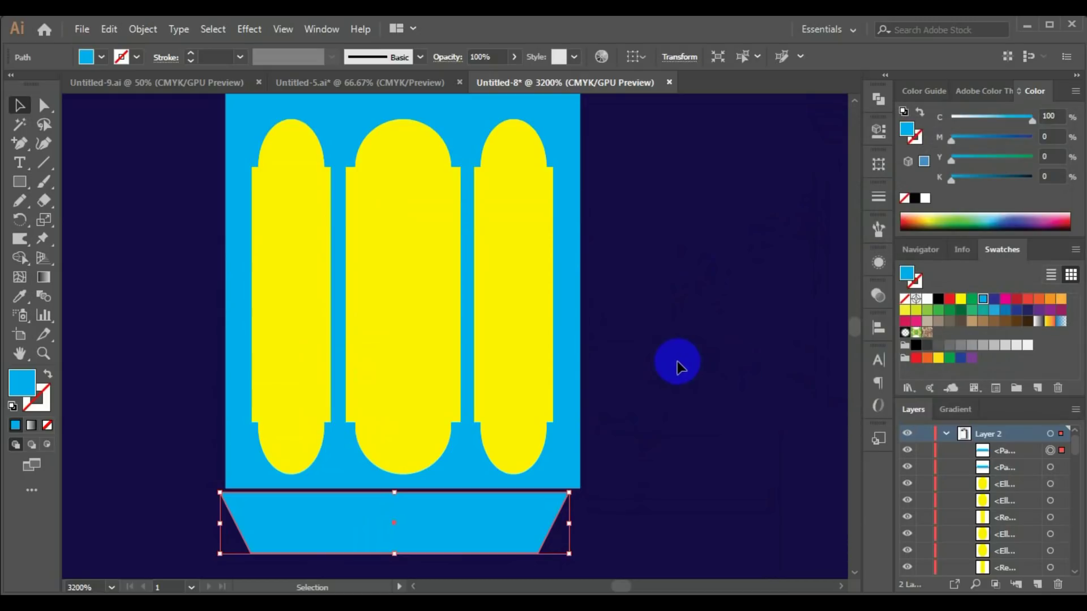
Nudge the lower trapezoid cap into place beneath the lantern body
{"action": "left_click_drag", "start_coordinate": [409, 535], "coordinate": [436, 525]}
{"action": "left_click", "coordinate": [646, 537]}
{"action": "scroll", "coordinate": [646, 510], "scroll_direction": "up", "scroll_amount": 5}
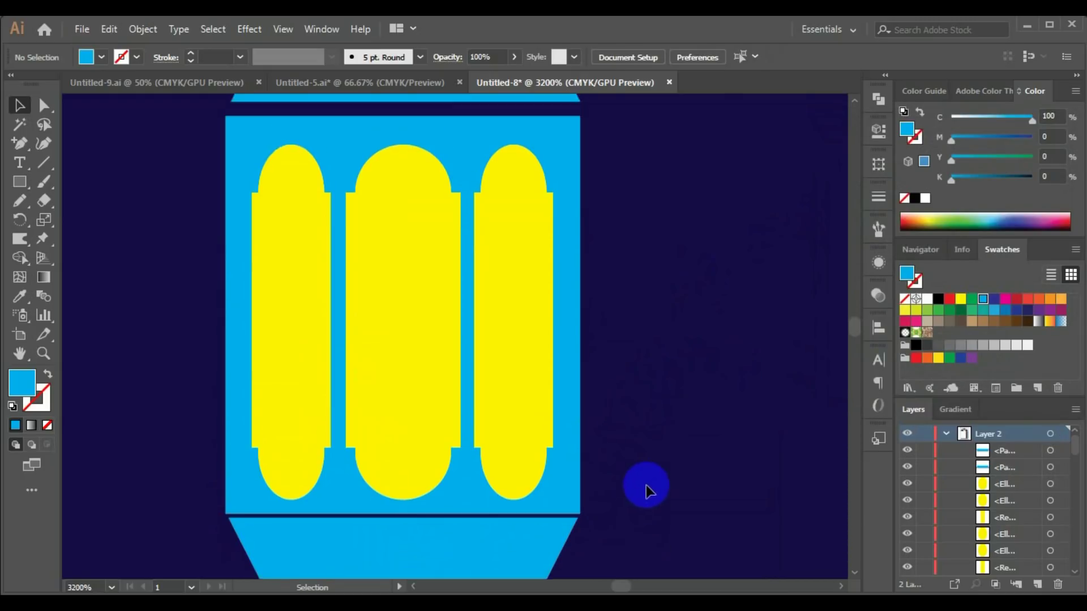
{"action": "scroll", "coordinate": [527, 182], "scroll_direction": "down", "scroll_amount": 6}
{"action": "left_click", "coordinate": [535, 332]}
{"action": "scroll", "coordinate": [534, 331], "scroll_direction": "down", "scroll_amount": 3}
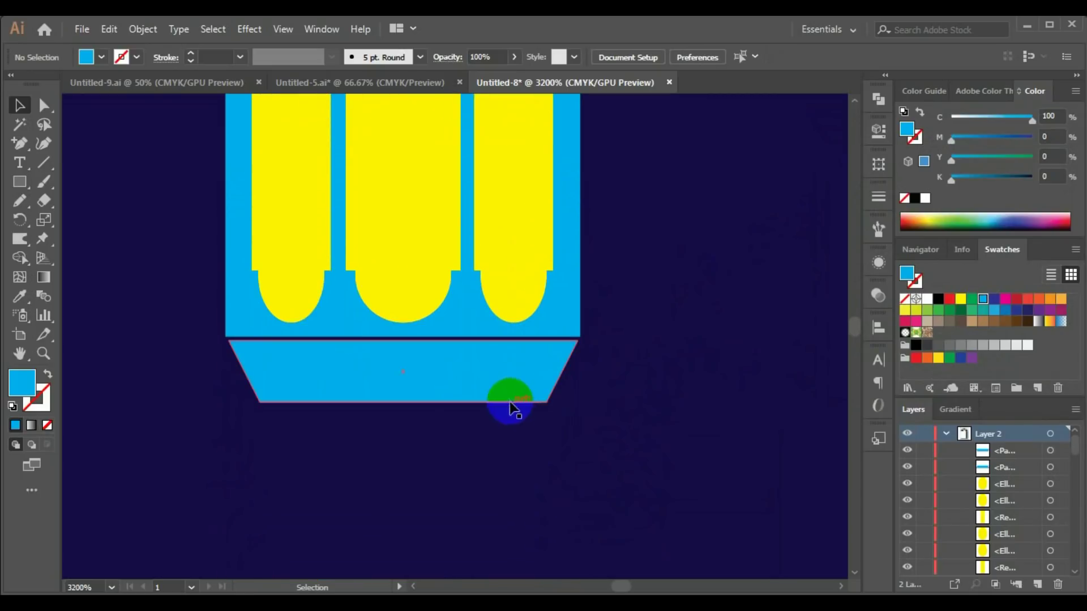
{"action": "left_click_drag", "start_coordinate": [504, 377], "coordinate": [506, 388]}
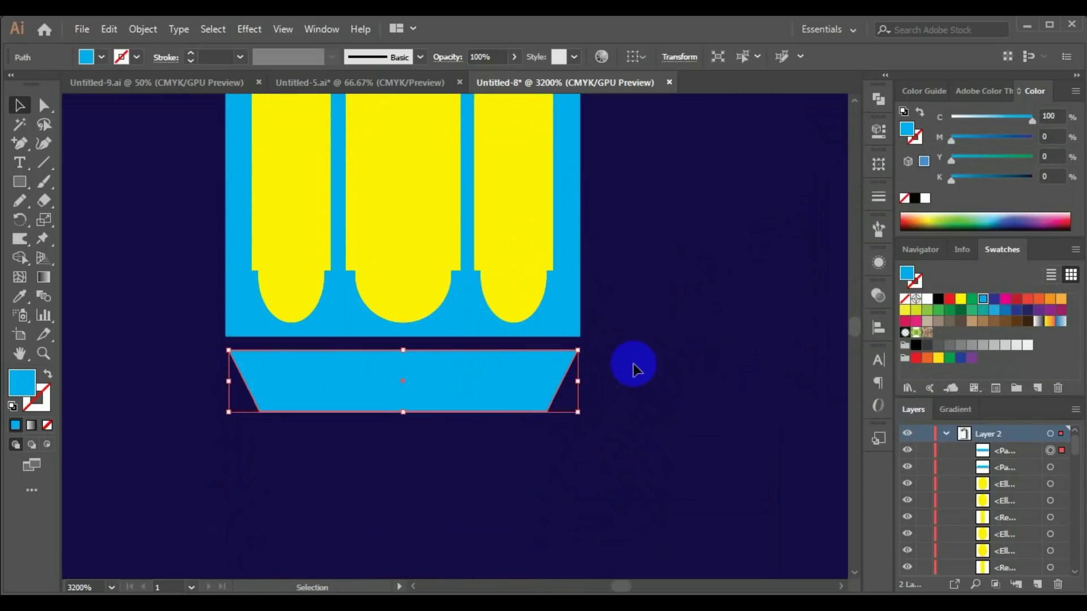
{"action": "left_click", "coordinate": [654, 393]}
{"action": "scroll", "coordinate": [654, 394], "scroll_direction": "up", "scroll_amount": 5}
{"action": "scroll", "coordinate": [654, 393], "scroll_direction": "down", "scroll_amount": 2}
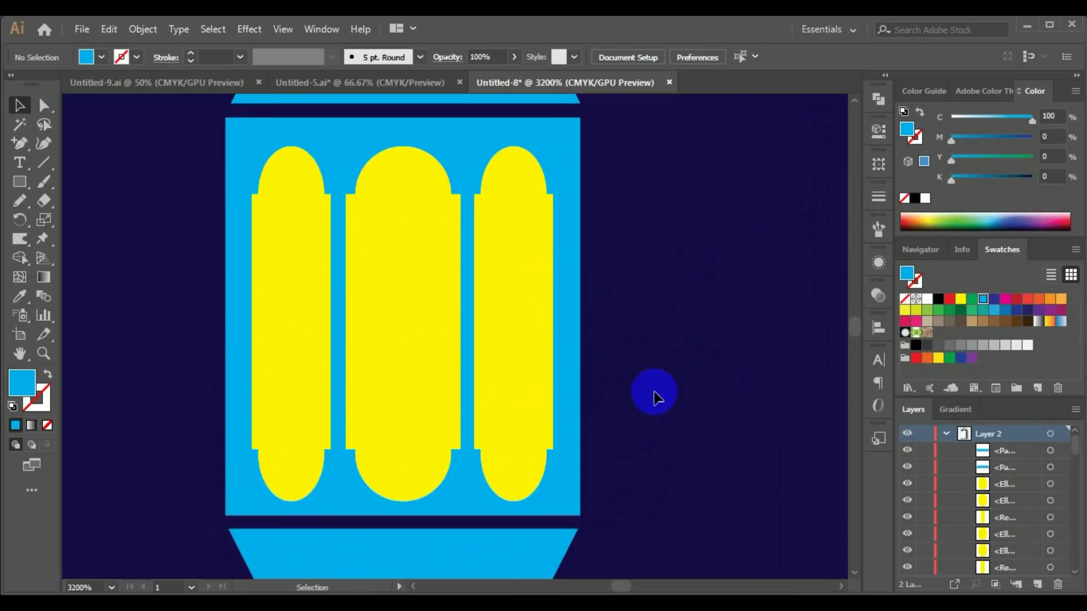
{"action": "scroll", "coordinate": [654, 393], "scroll_direction": "down", "scroll_amount": 1}
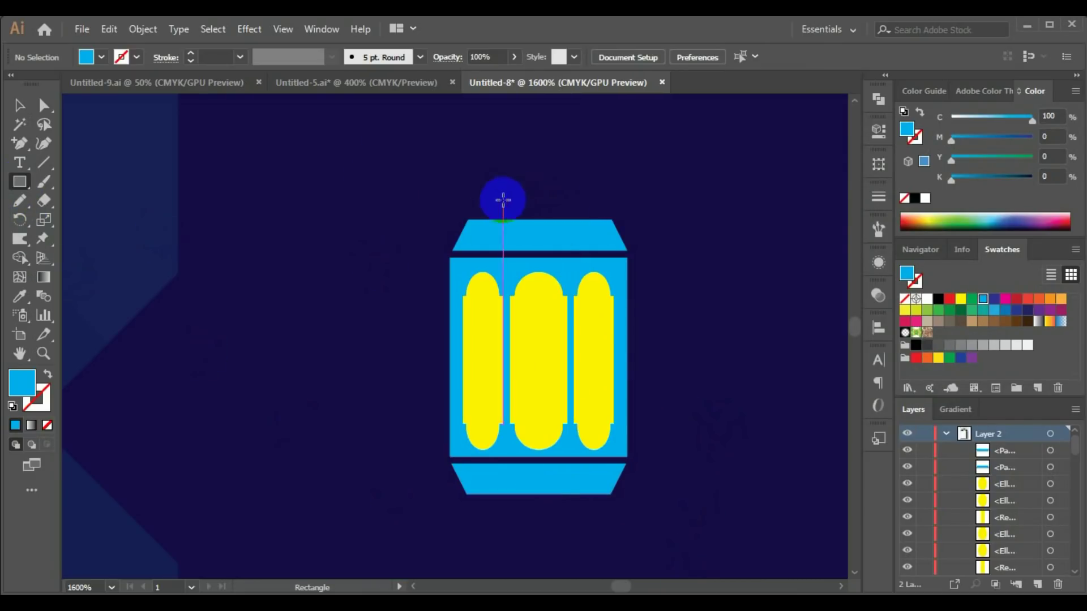
Draw a thin band rectangle just above the lantern's top trapezoid
{"action": "left_click_drag", "start_coordinate": [472, 210], "coordinate": [612, 219]}
{"action": "left_click", "coordinate": [20, 105]}
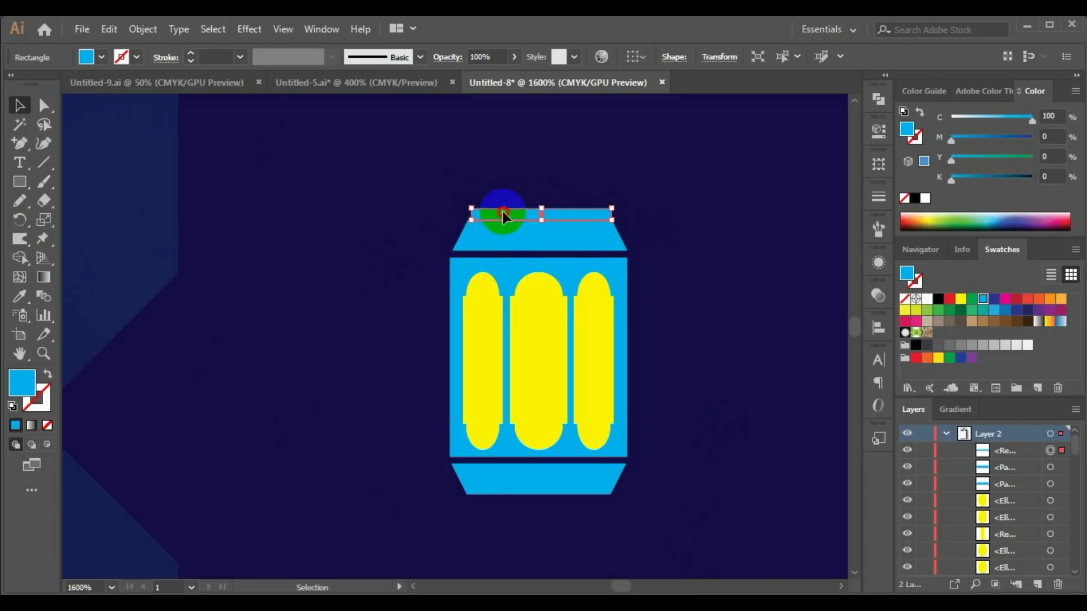
{"action": "left_click_drag", "start_coordinate": [541, 209], "coordinate": [541, 199]}
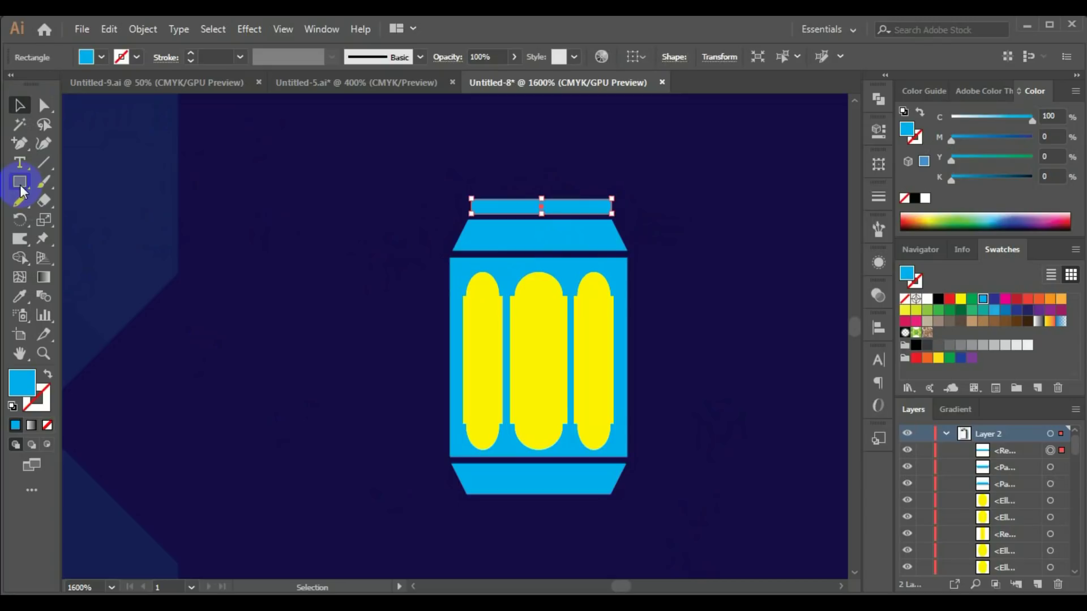
Make a half-dome from a circle without its bottom anchor, resting on the band
{"action": "left_click_drag", "start_coordinate": [21, 190], "coordinate": [53, 215]}
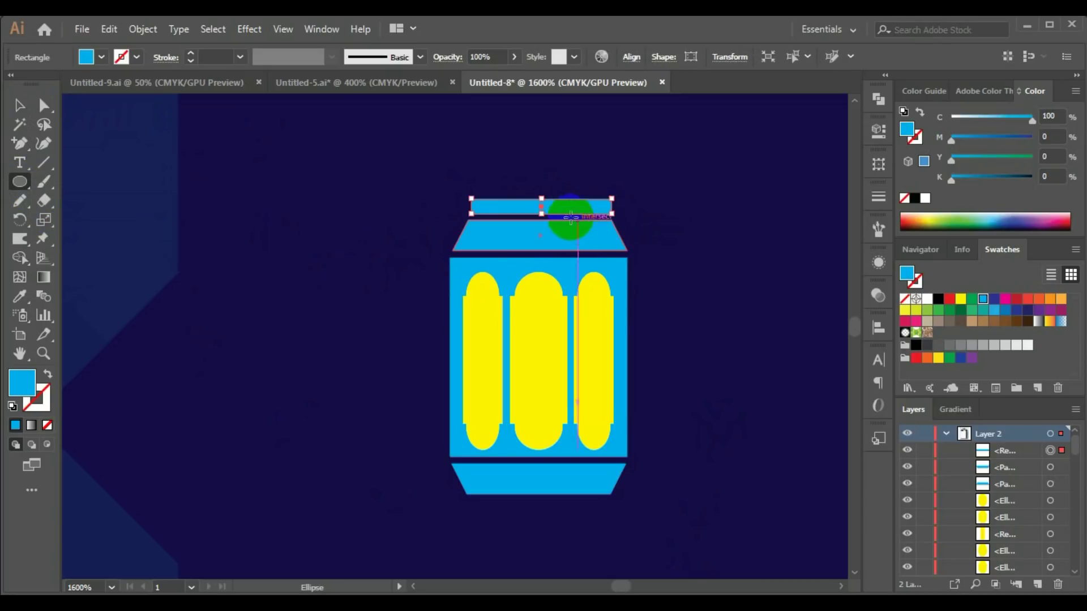
{"action": "mouse_move", "coordinate": [571, 217]}
{"action": "left_mouse_down"}
{"action": "mouse_move", "coordinate": [543, 201]}
{"action": "mouse_move", "coordinate": [576, 256]}
{"action": "left_mouse_up"}
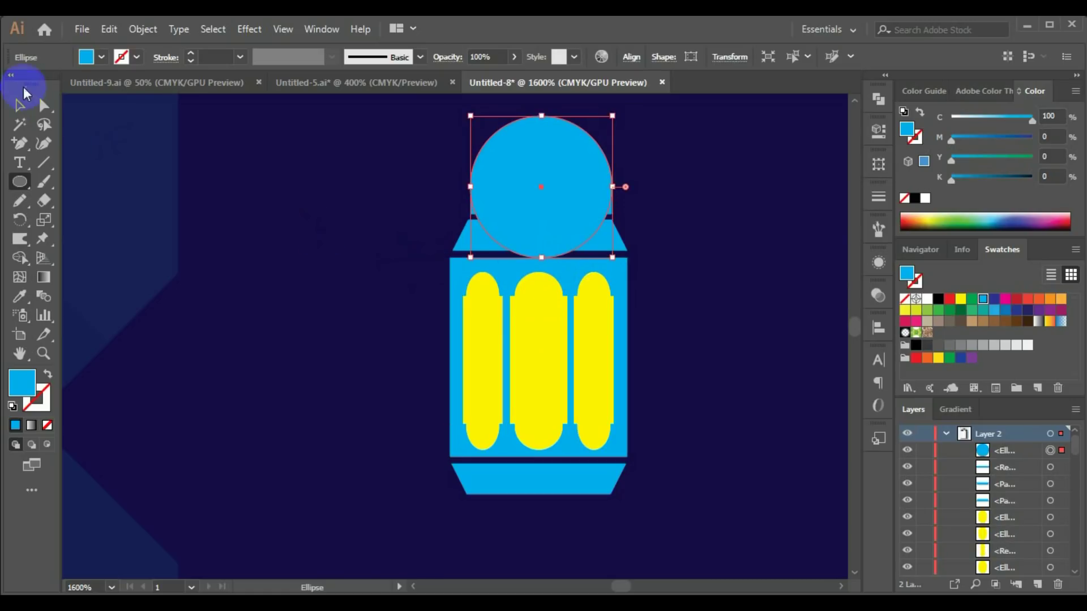
{"action": "left_click", "coordinate": [44, 105]}
{"action": "left_click", "coordinate": [566, 261], "text": "shift"}
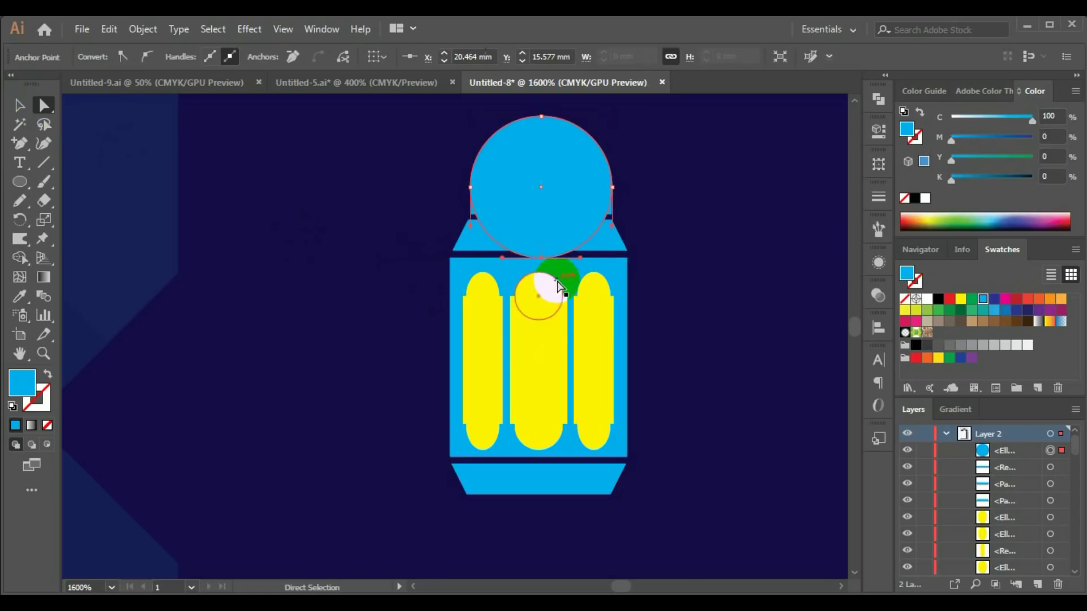
{"action": "key", "text": "Delete"}
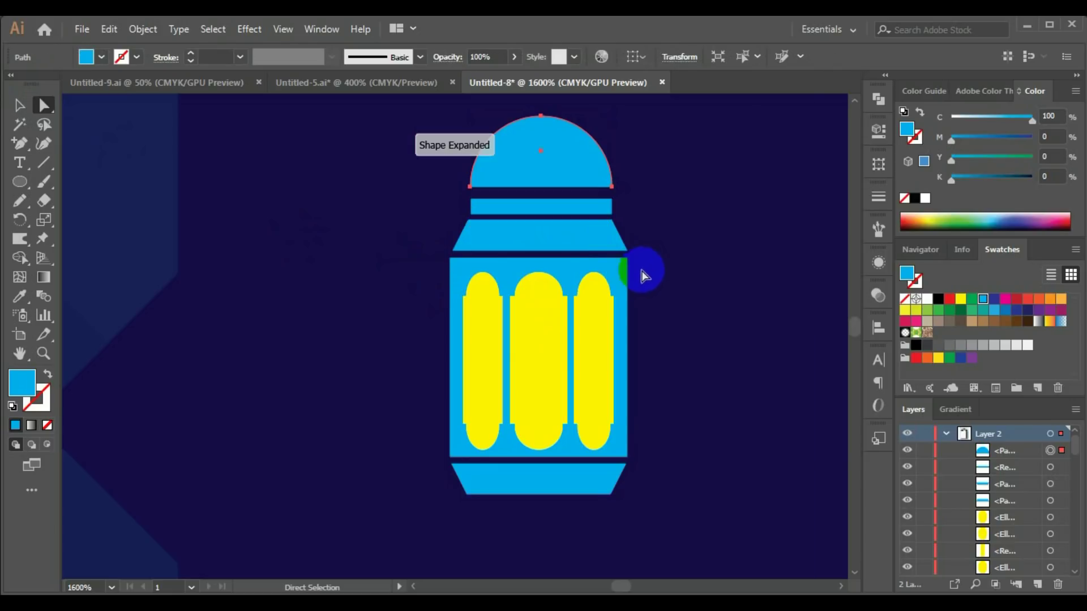
{"action": "left_click", "coordinate": [512, 170]}
{"action": "left_click", "coordinate": [529, 249], "text": "shift"}
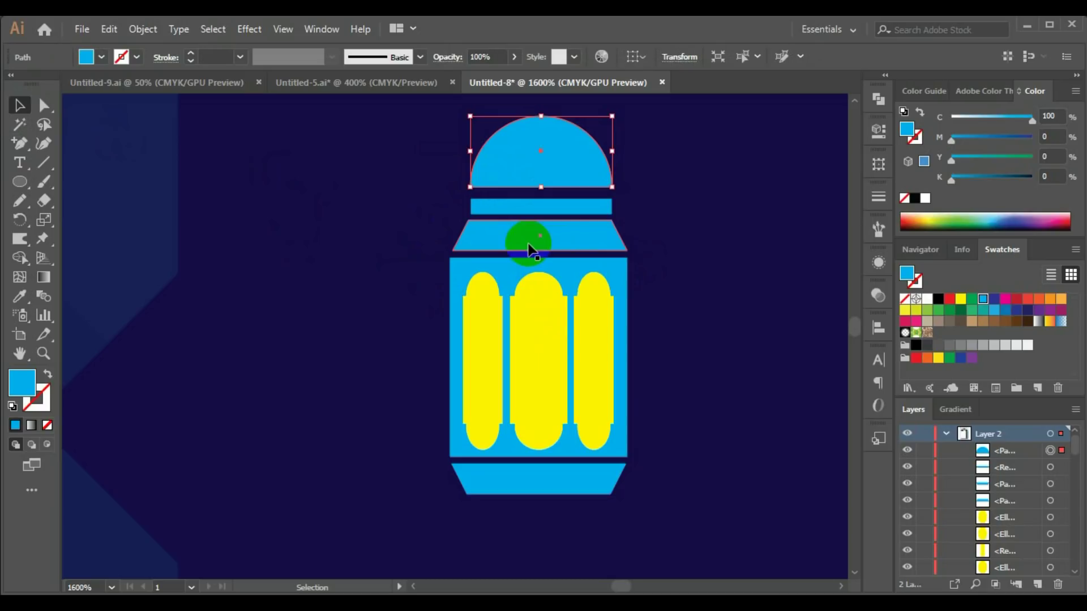
{"action": "left_click_drag", "start_coordinate": [498, 180], "coordinate": [502, 190]}
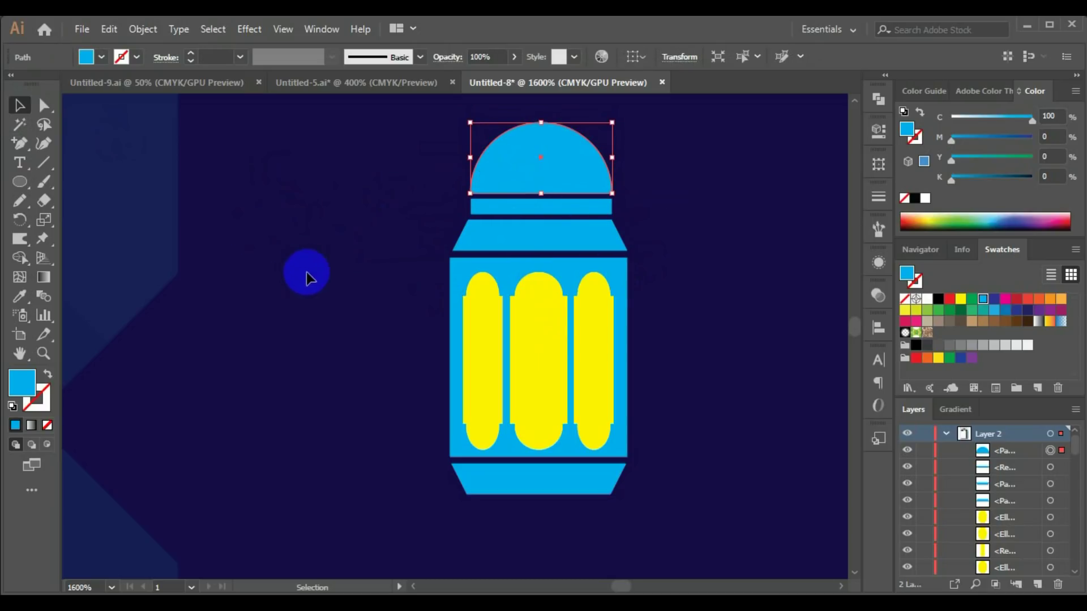
Copy the dome and band, reflect them upside down, and place them below the lantern
{"action": "right_click", "coordinate": [647, 194]}
{"action": "left_click_drag", "start_coordinate": [561, 209], "coordinate": [580, 447]}
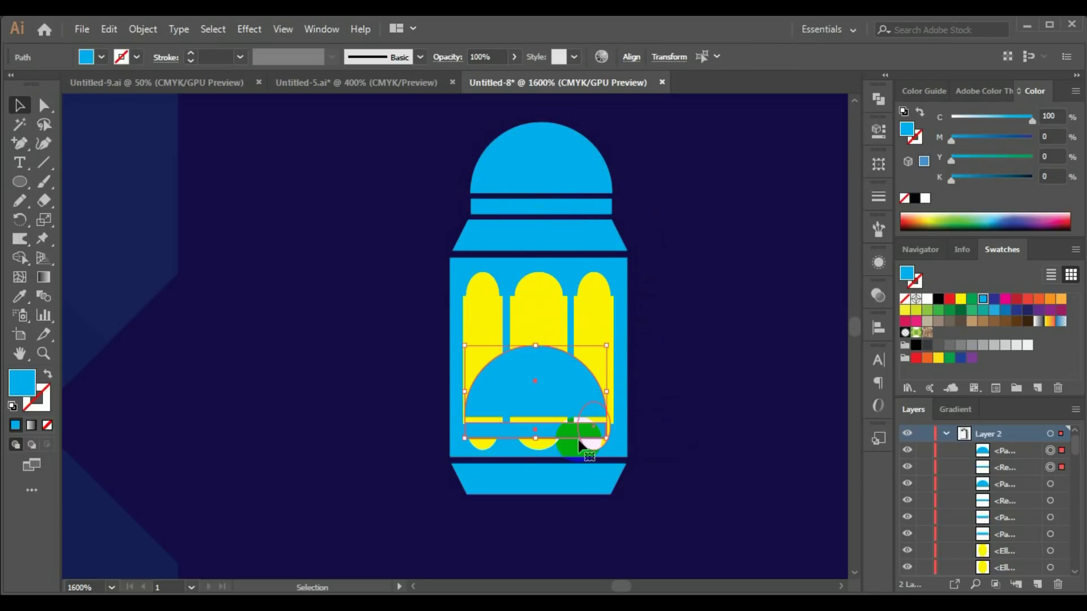
{"action": "right_click", "coordinate": [577, 431]}
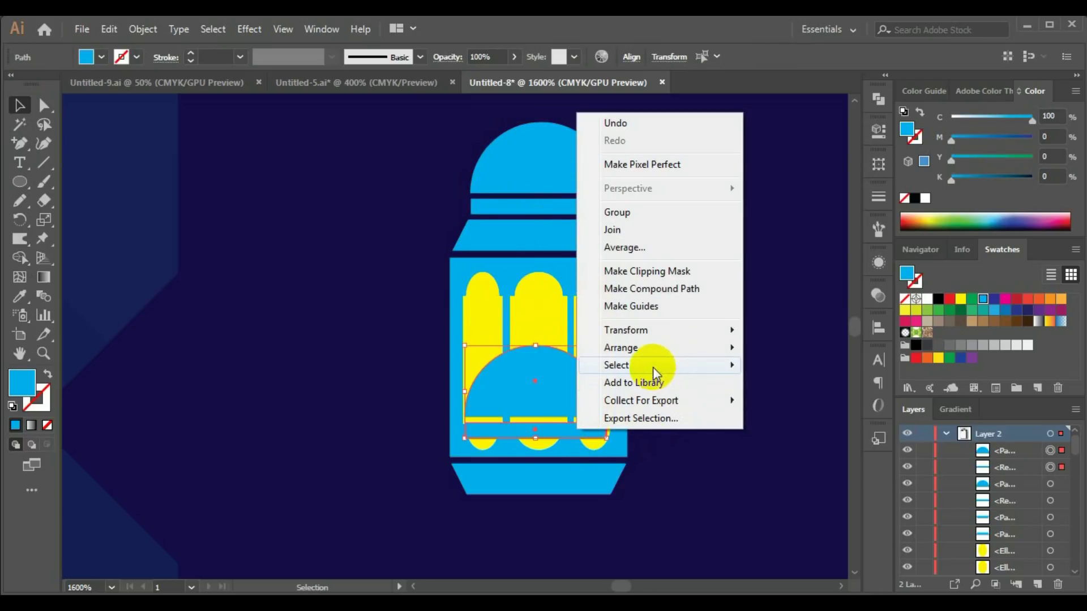
{"action": "left_click", "coordinate": [651, 348]}
{"action": "mouse_move", "coordinate": [626, 330]}
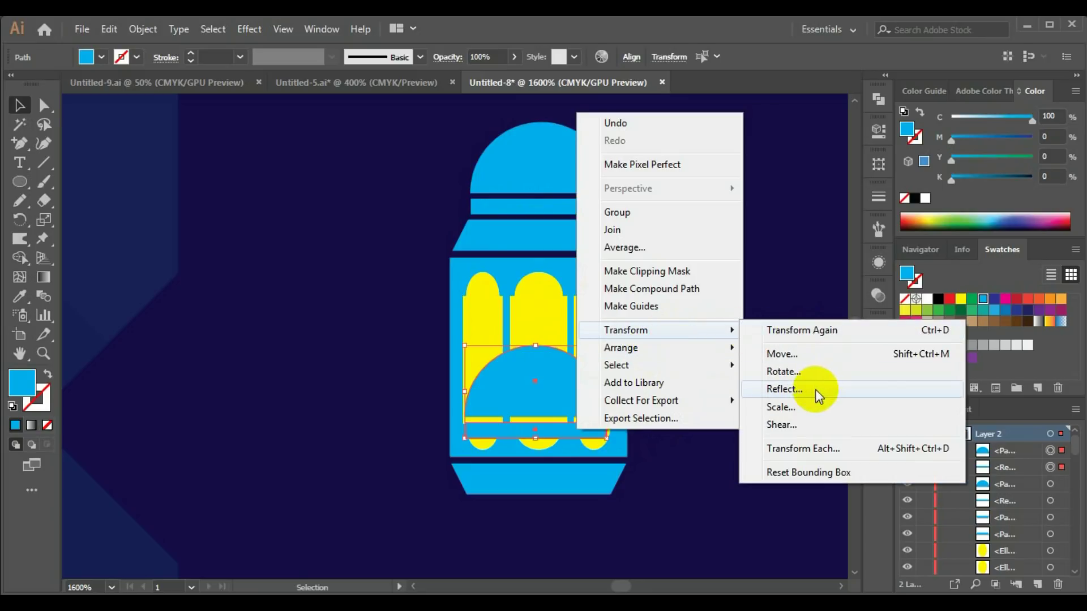
{"action": "left_click", "coordinate": [753, 389]}
{"action": "left_click", "coordinate": [949, 365]}
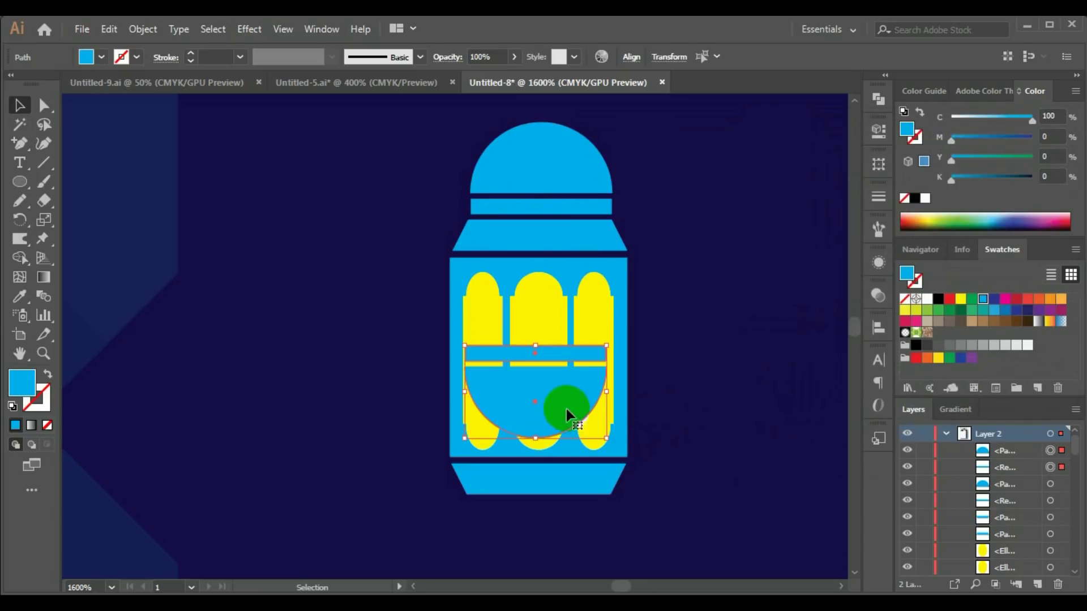
{"action": "mouse_move", "coordinate": [569, 408]}
{"action": "left_mouse_down"}
{"action": "mouse_move", "coordinate": [561, 520]}
{"action": "mouse_move", "coordinate": [582, 558]}
{"action": "left_mouse_up"}
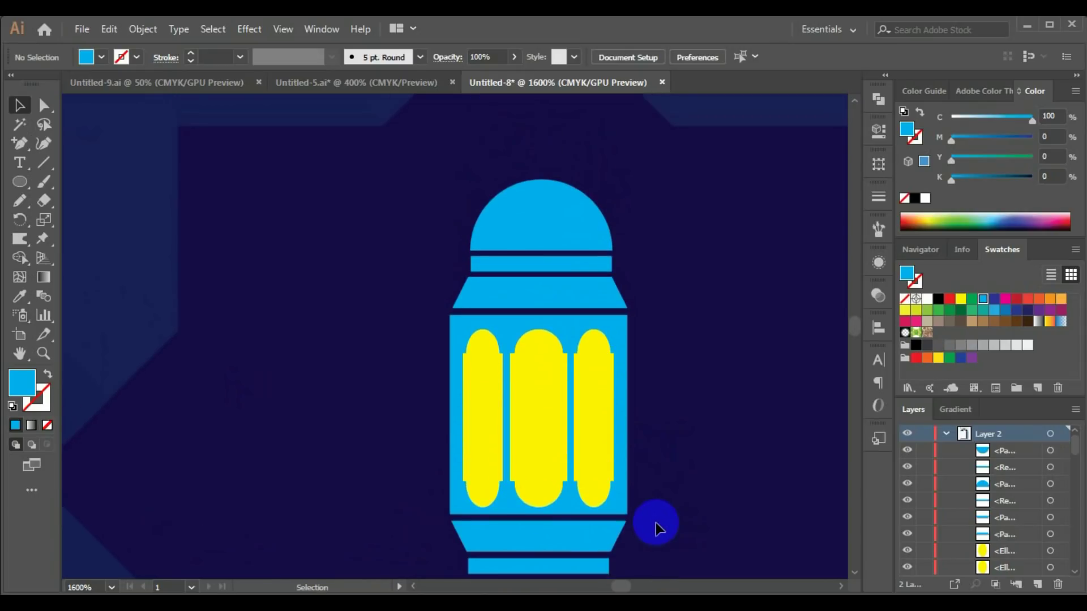
Centre all lantern parts on one vertical axis with Horizontal Align Center
{"action": "scroll", "coordinate": [654, 523], "scroll_direction": "down", "scroll_amount": 2}
{"action": "left_click", "coordinate": [594, 527]}
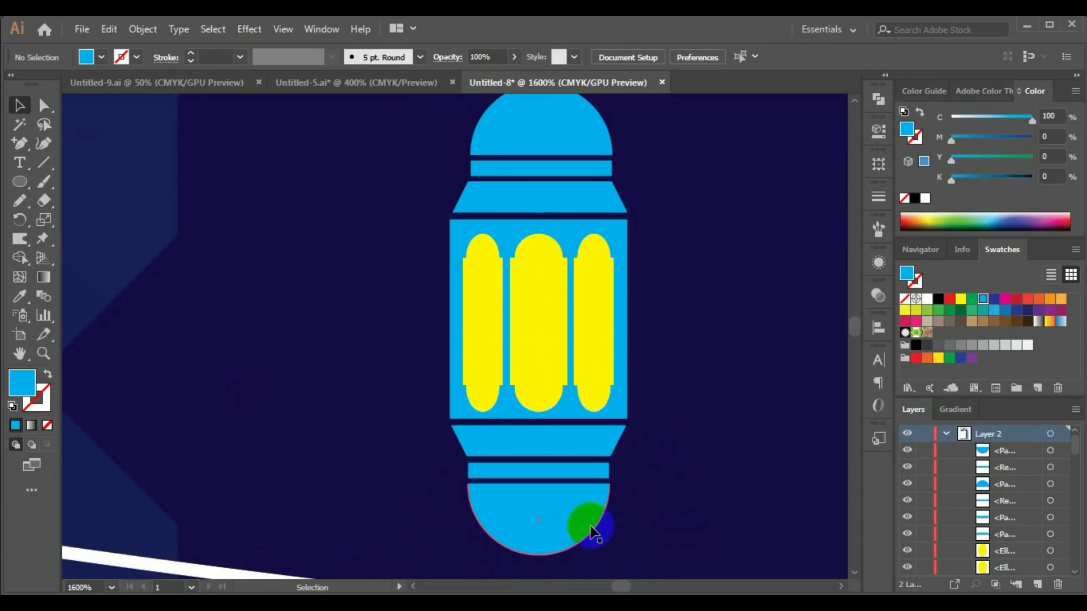
{"action": "scroll", "coordinate": [679, 452], "scroll_direction": "up", "scroll_amount": 2}
{"action": "left_click", "coordinate": [567, 235]}
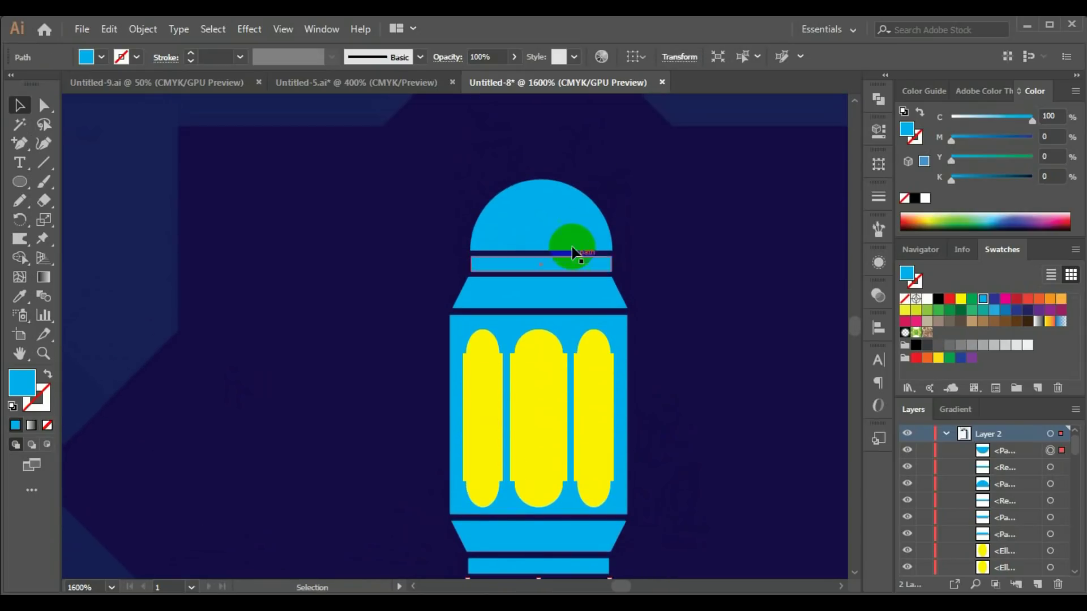
{"action": "mouse_move", "coordinate": [655, 187]}
{"action": "left_mouse_down"}
{"action": "mouse_move", "coordinate": [424, 313]}
{"action": "mouse_move", "coordinate": [425, 331]}
{"action": "left_mouse_up"}
{"action": "scroll", "coordinate": [566, 453], "scroll_direction": "down", "scroll_amount": 3}
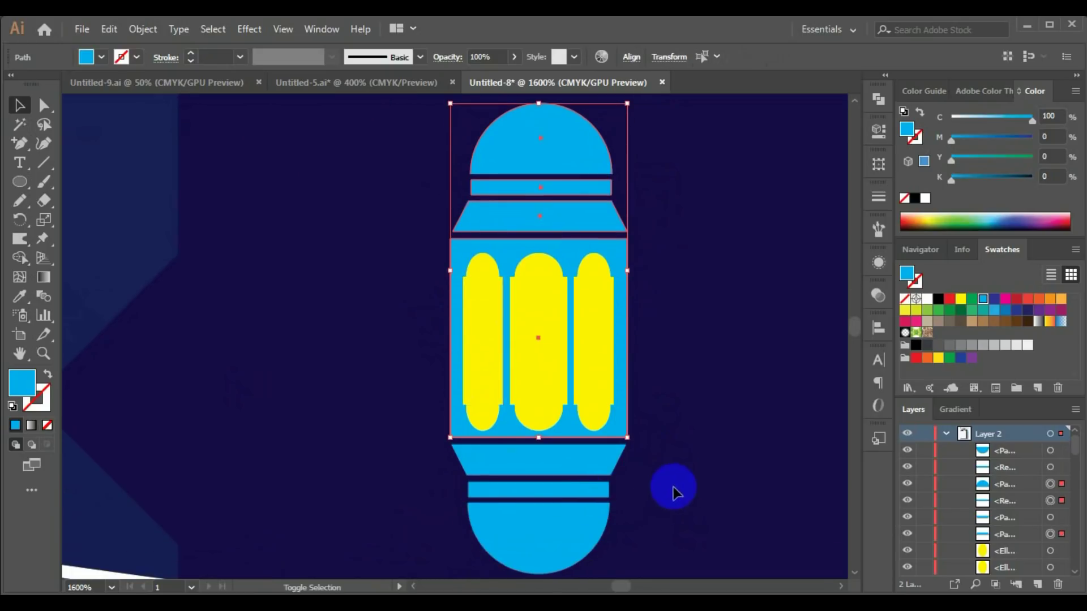
{"action": "left_click_drag", "start_coordinate": [646, 576], "coordinate": [418, 456]}
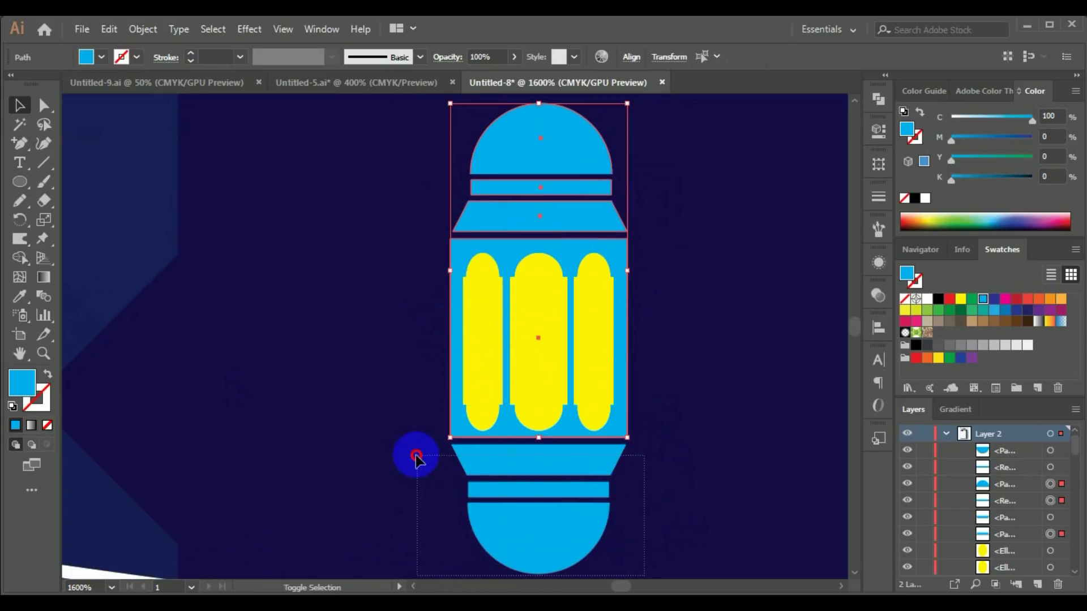
{"action": "left_click", "coordinate": [623, 62]}
{"action": "left_click", "coordinate": [498, 102]}
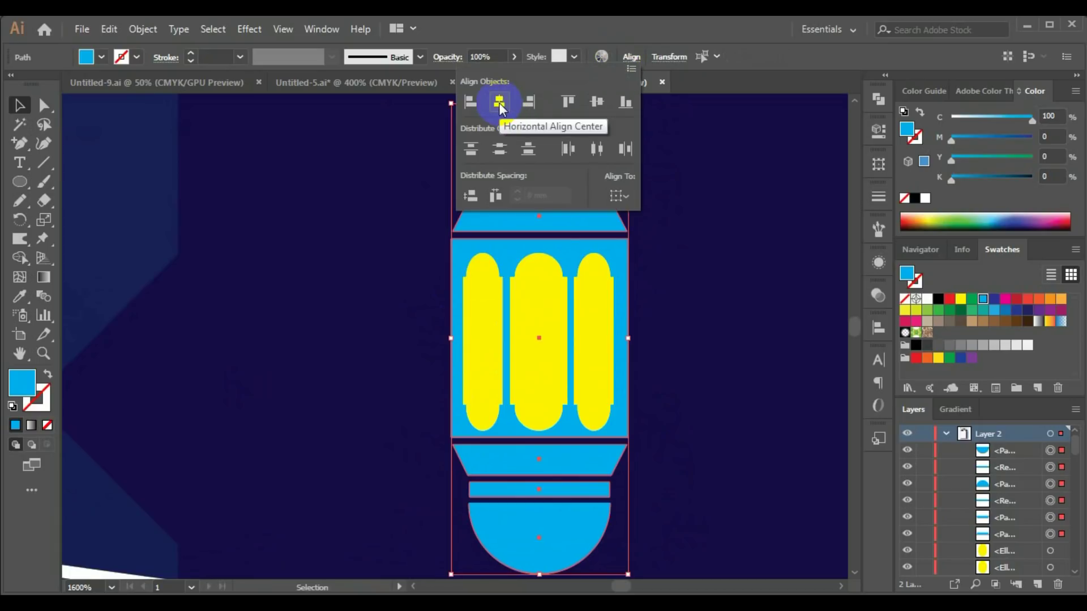
{"action": "left_click", "coordinate": [773, 341]}
{"action": "left_click", "coordinate": [673, 318]}
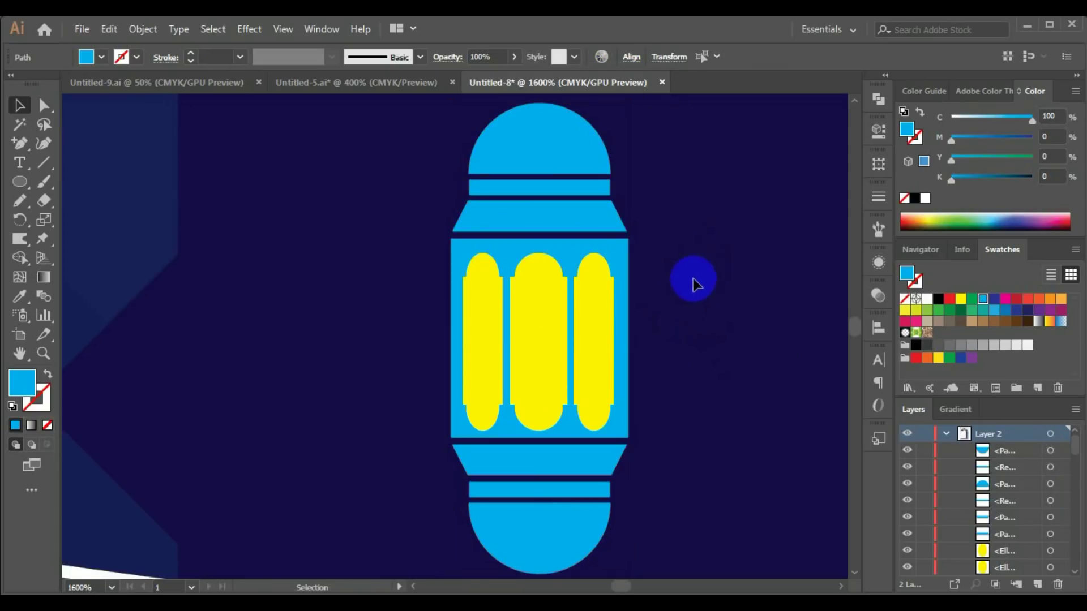
{"action": "scroll", "coordinate": [436, 365], "scroll_direction": "up", "scroll_amount": 3}
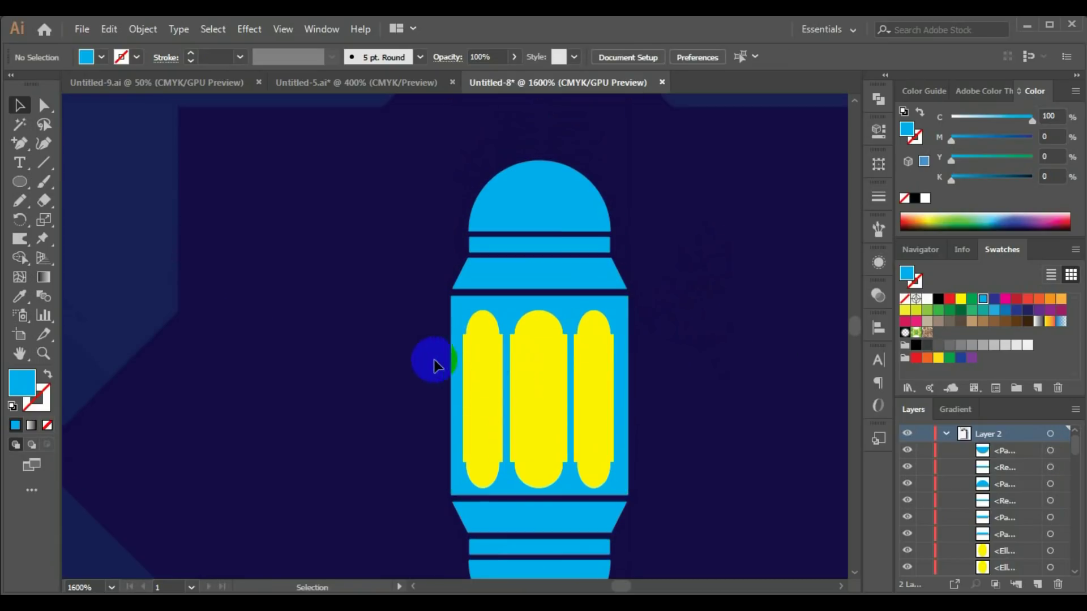
Draw a vertical white cord about 5.9 mm up from the top dome, stroke weight 1 pt
{"action": "left_click", "coordinate": [38, 170]}
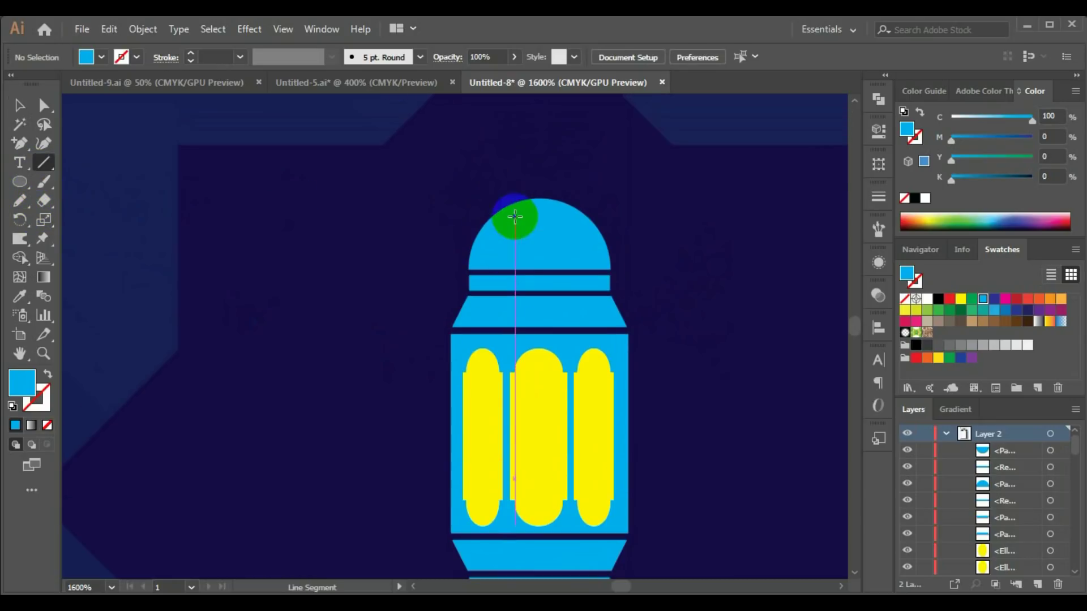
{"action": "scroll", "coordinate": [553, 195], "scroll_direction": "up", "scroll_amount": 4}
{"action": "mouse_move", "coordinate": [539, 495]}
{"action": "left_mouse_down"}
{"action": "mouse_move", "coordinate": [537, 225]}
{"action": "mouse_move", "coordinate": [539, 309]}
{"action": "left_mouse_up"}
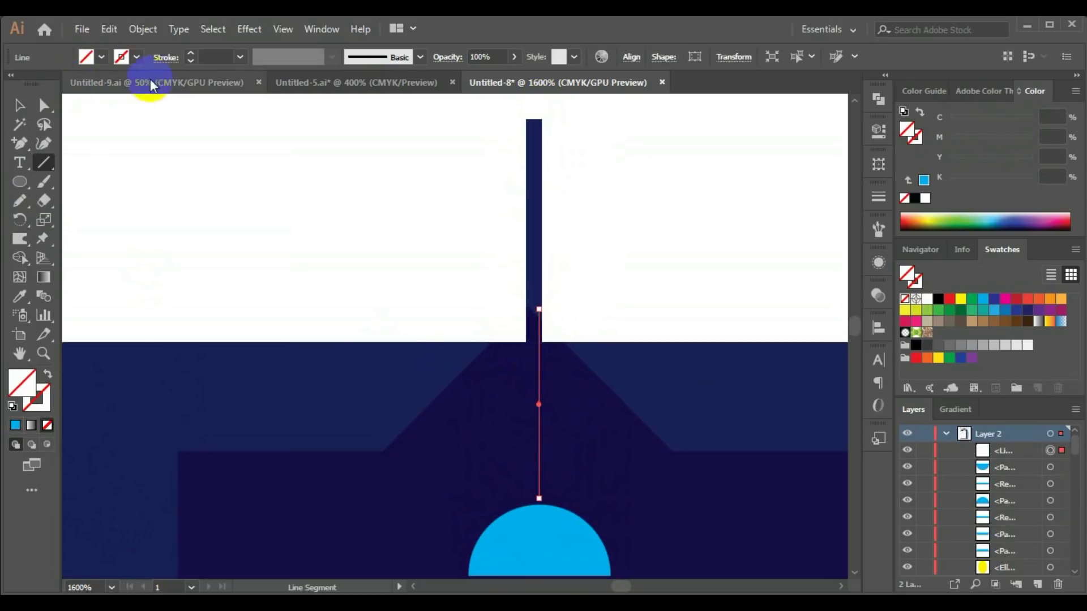
{"action": "left_click", "coordinate": [191, 53]}
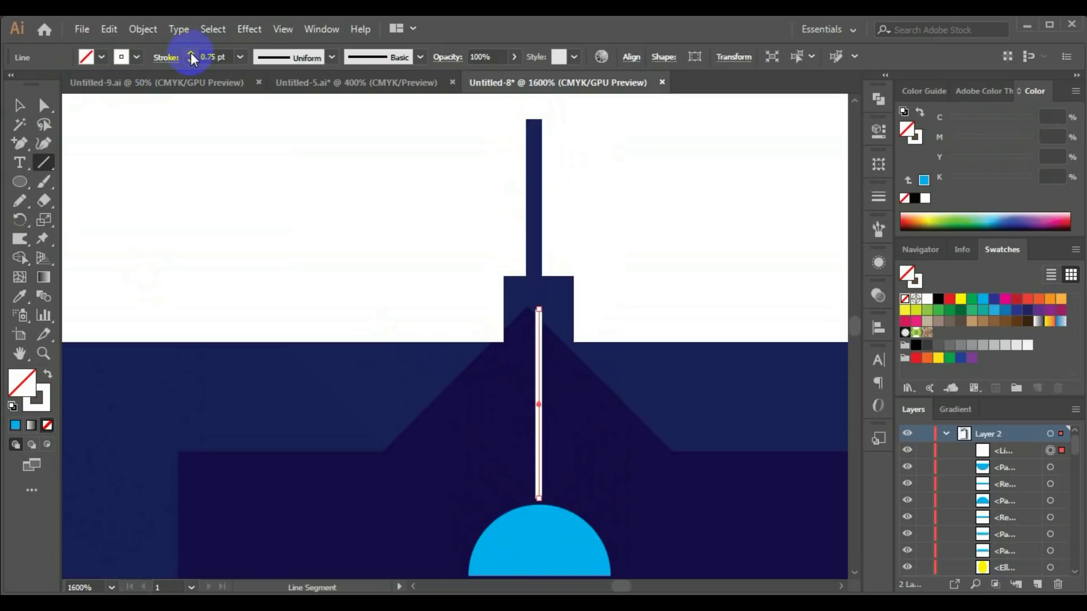
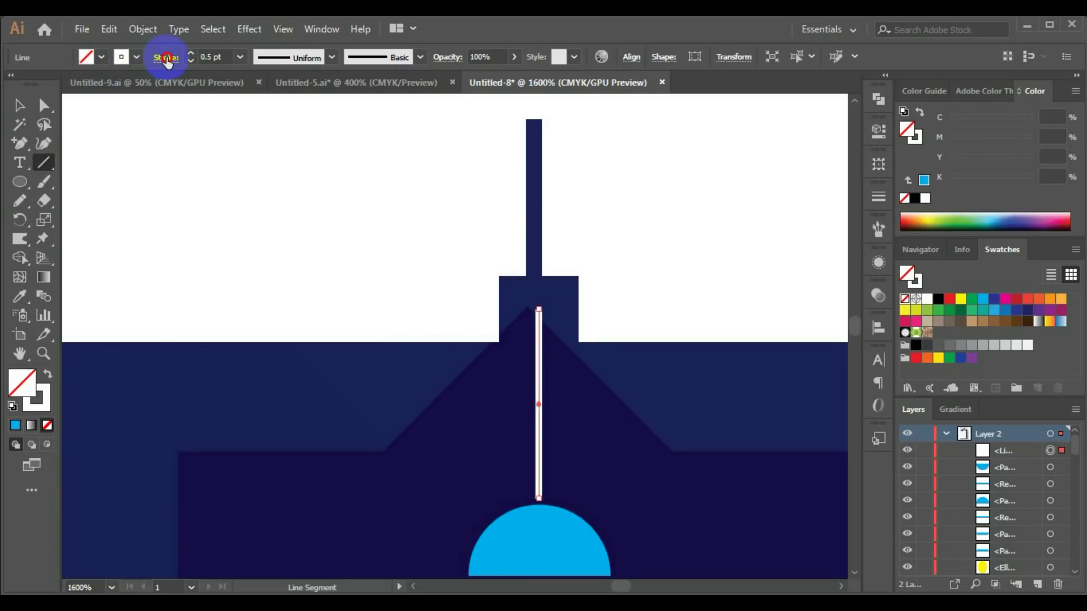
Make the lantern's hanging string a dashed line
{"action": "left_click", "coordinate": [166, 57]}
{"action": "left_click", "coordinate": [10, 166]}
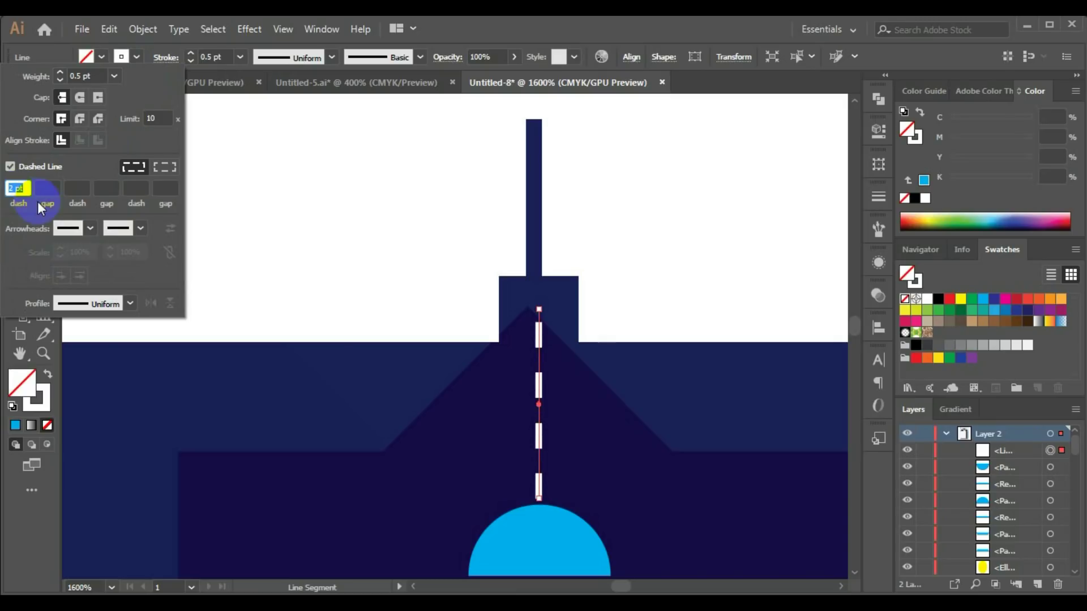
{"action": "left_click", "coordinate": [539, 187]}
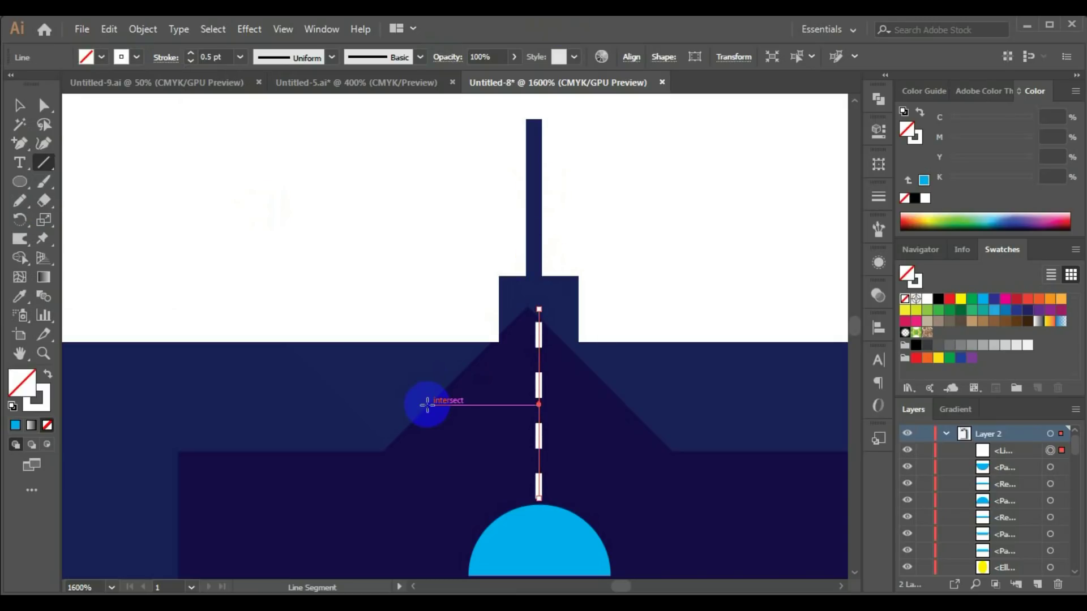
{"action": "scroll", "coordinate": [427, 406], "scroll_direction": "down", "scroll_amount": 4}
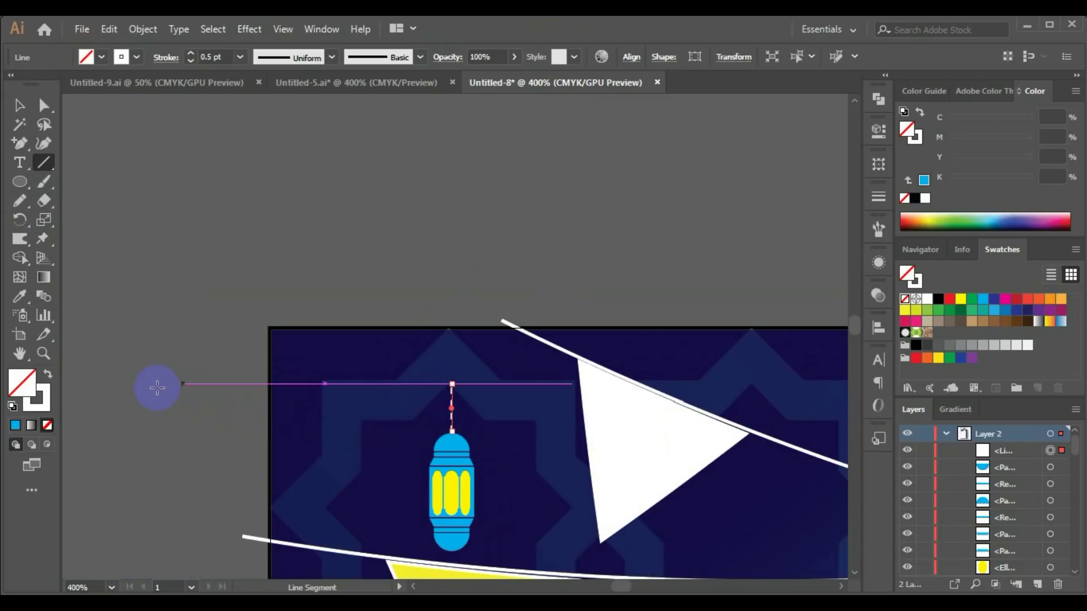
Select all the lantern's parts and group them into one object
{"action": "left_click", "coordinate": [19, 105]}
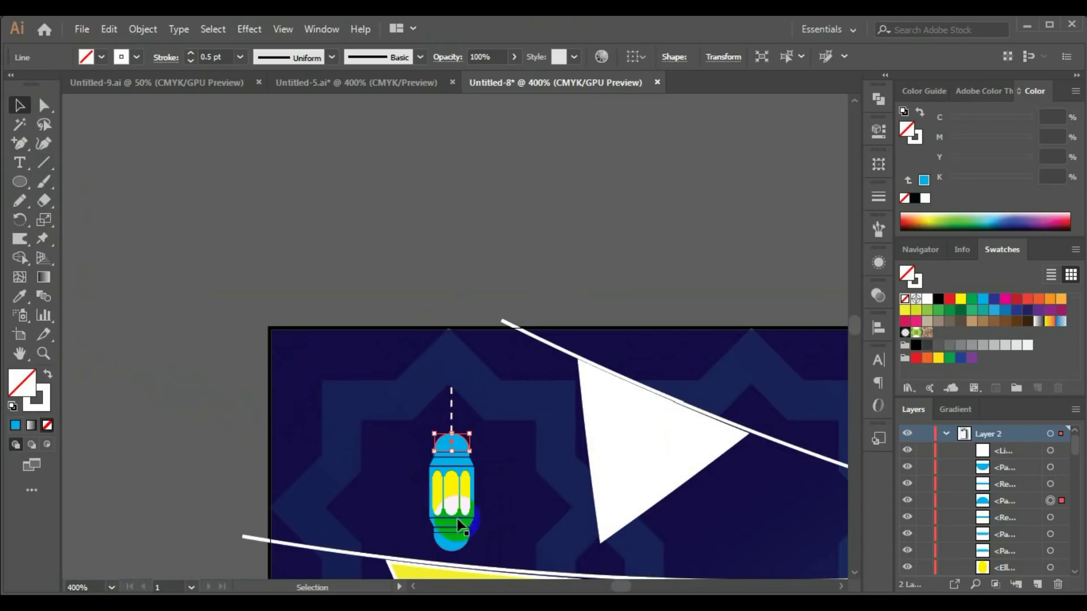
{"action": "left_click", "coordinate": [451, 442]}
{"action": "scroll", "coordinate": [451, 442], "scroll_direction": "down", "scroll_amount": 1}
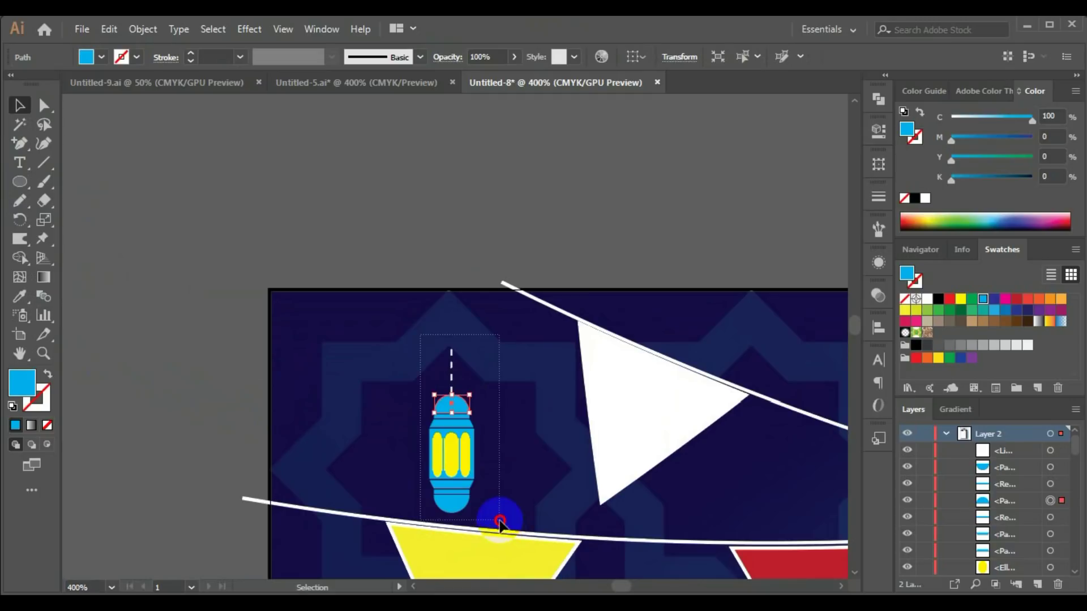
{"action": "key", "text": "ctrl+a"}
{"action": "key", "text": "ctrl+g"}
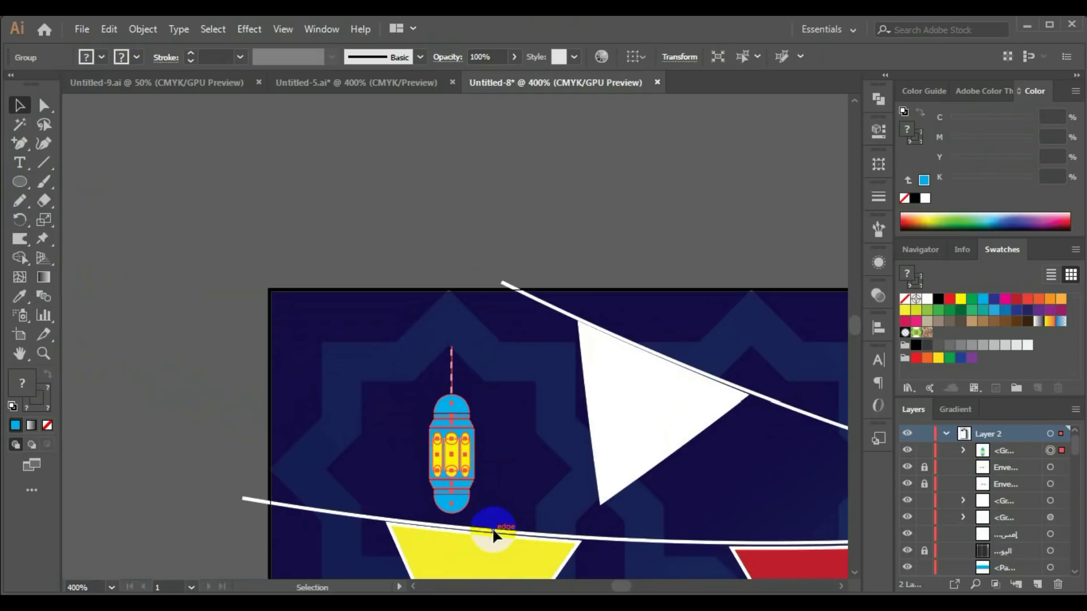
Place a copy of the grouped lantern hanging beneath the bunting
{"action": "scroll", "coordinate": [493, 530], "scroll_direction": "down", "scroll_amount": 3}
{"action": "scroll", "coordinate": [491, 524], "scroll_direction": "down", "scroll_amount": 3}
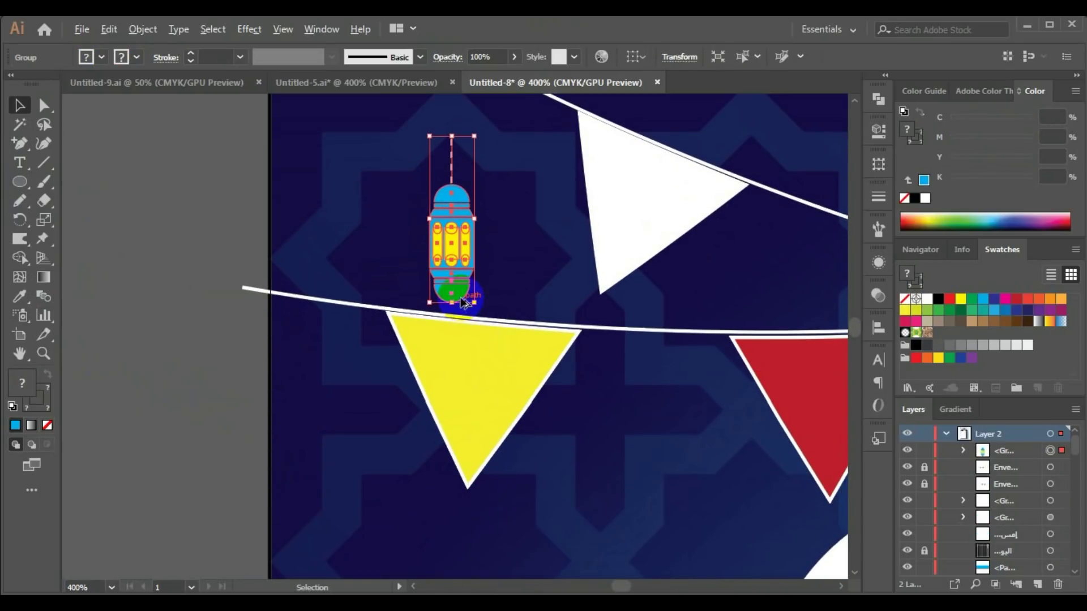
{"action": "left_click_drag", "start_coordinate": [459, 295], "coordinate": [594, 499]}
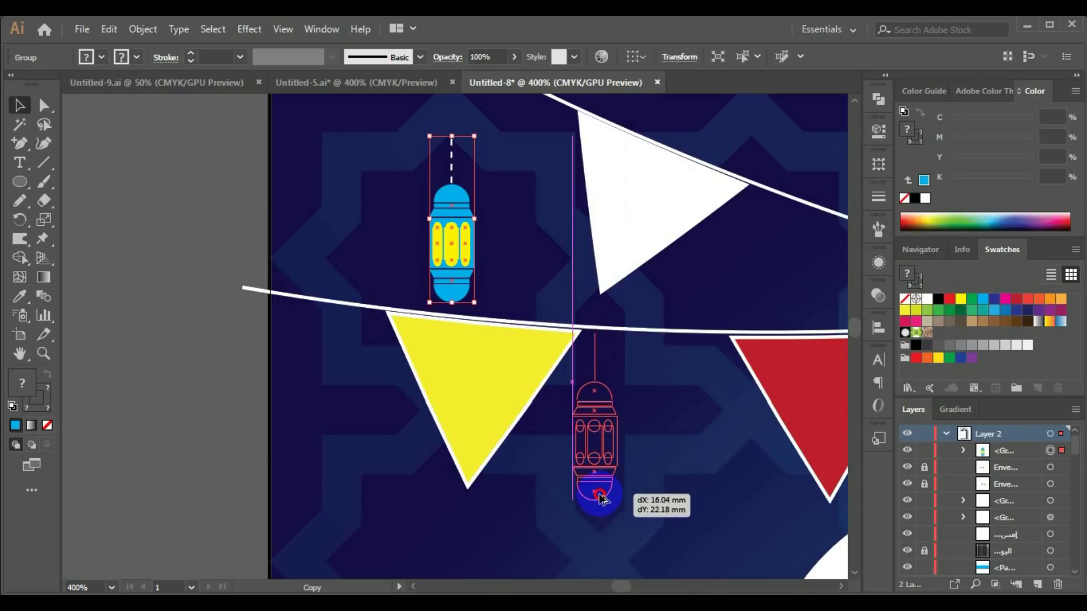
{"action": "scroll", "coordinate": [594, 499], "scroll_direction": "down", "scroll_amount": 2}
{"action": "scroll", "coordinate": [592, 470], "scroll_direction": "down", "scroll_amount": 3}
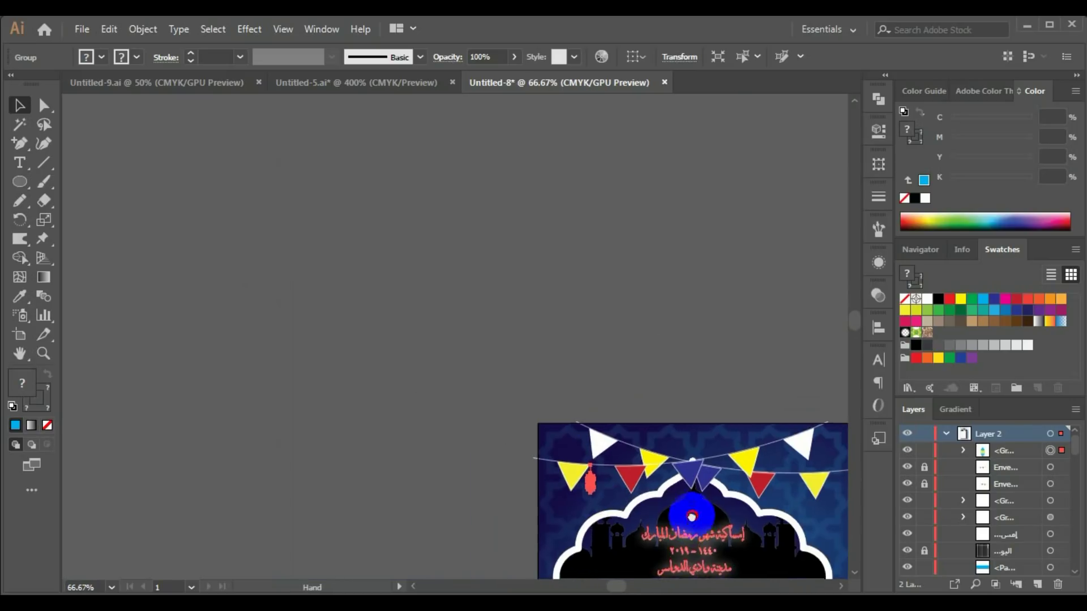
Enlarge the lantern and move it right along the bunting
{"action": "left_click_drag", "start_coordinate": [632, 509], "coordinate": [512, 360]}
{"action": "scroll", "coordinate": [419, 339], "scroll_direction": "up", "scroll_amount": 2}
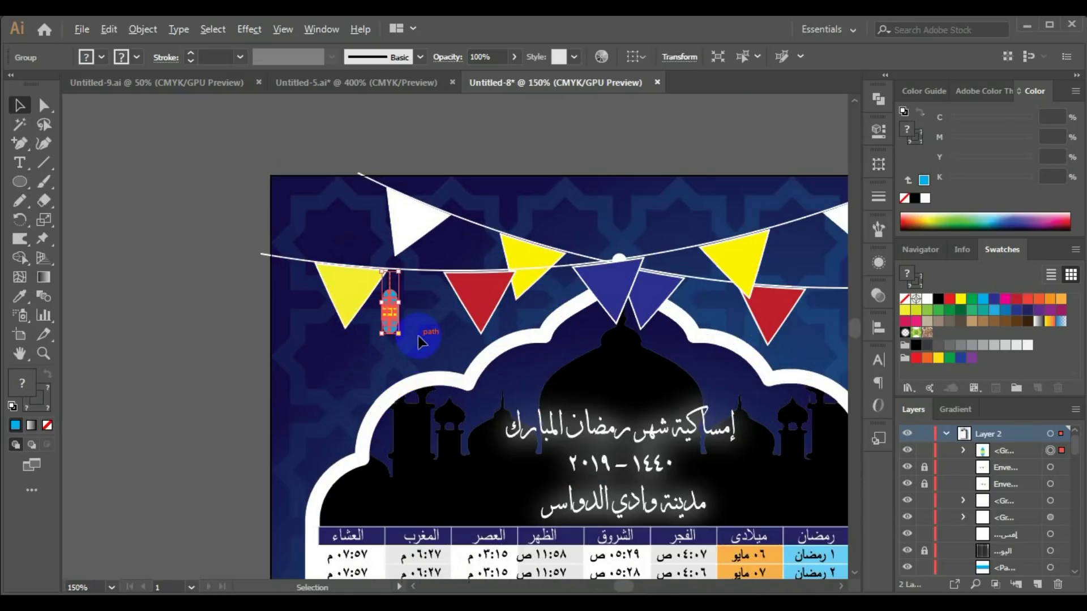
{"action": "mouse_move", "coordinate": [397, 335]}
{"action": "left_mouse_down"}
{"action": "mouse_move", "coordinate": [410, 378]}
{"action": "mouse_move", "coordinate": [387, 265]}
{"action": "mouse_move", "coordinate": [398, 355]}
{"action": "left_mouse_up"}
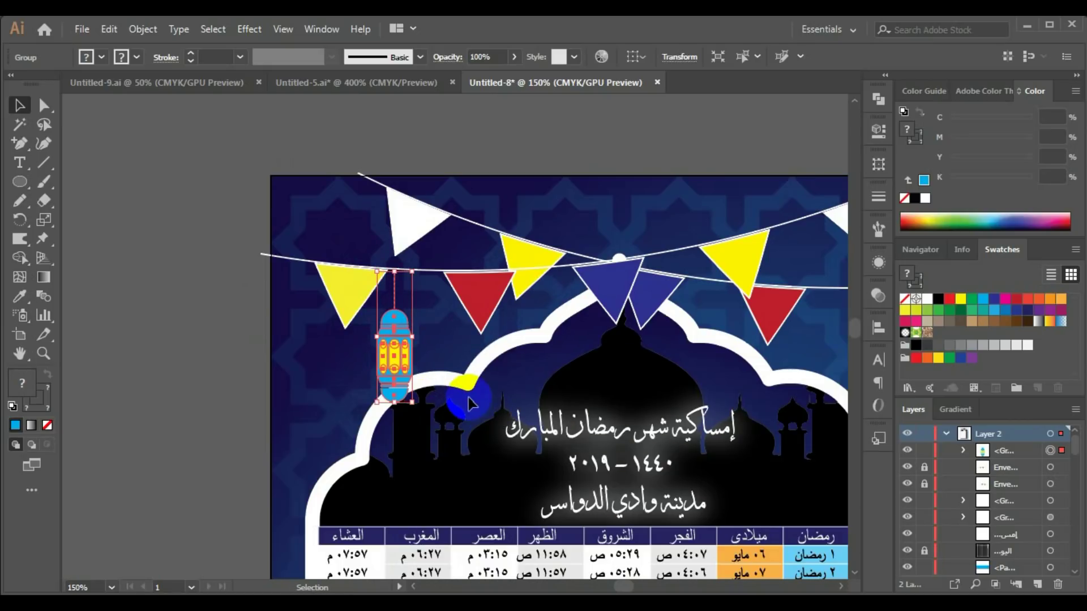
{"action": "left_click", "coordinate": [469, 403]}
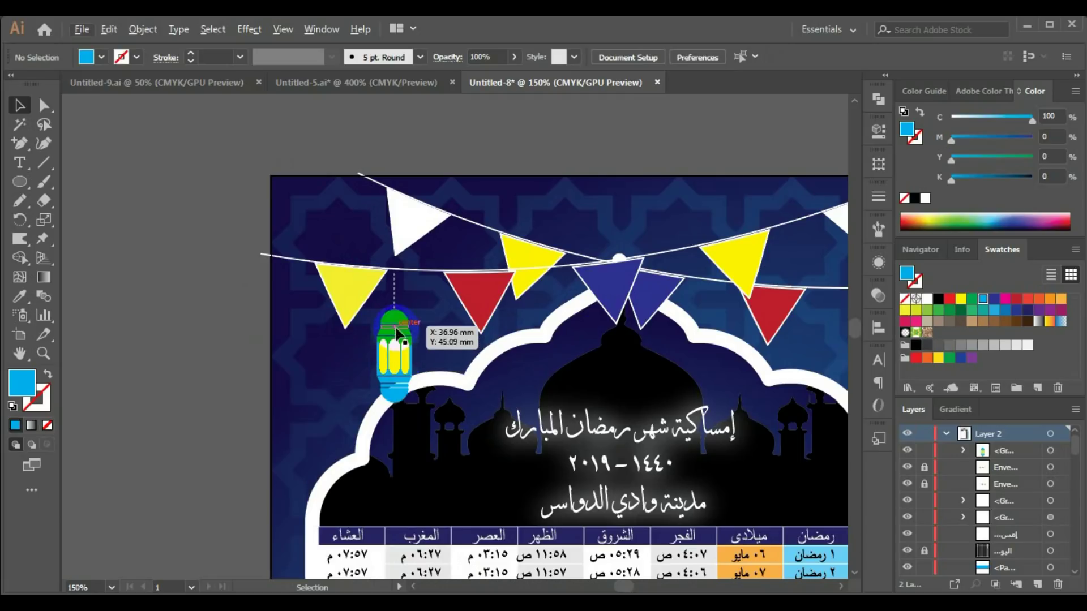
{"action": "left_click_drag", "start_coordinate": [396, 353], "coordinate": [781, 340]}
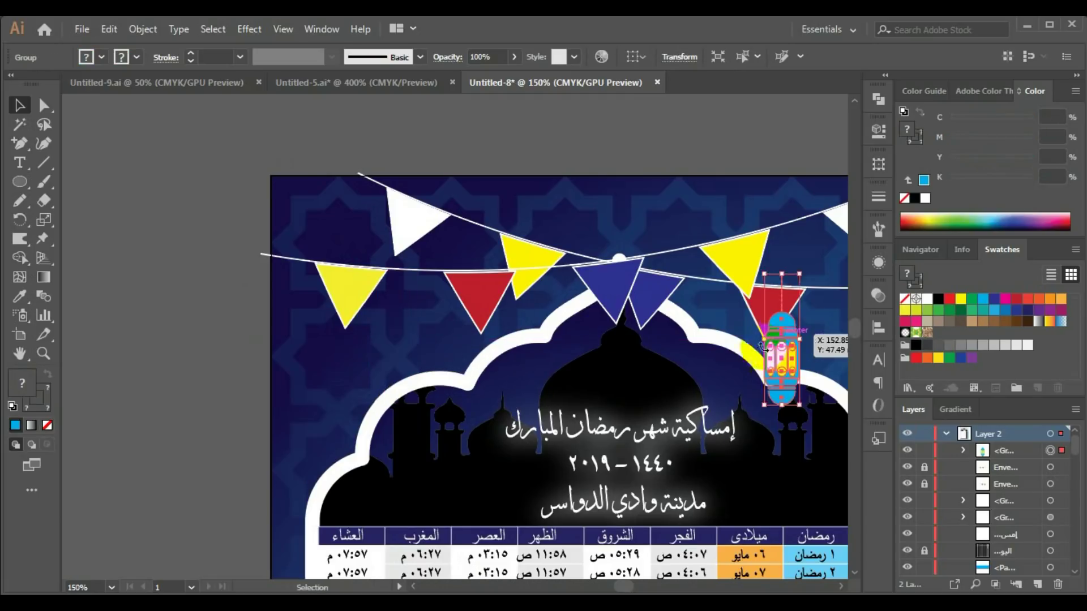
Duplicate a lantern to the left, enlarge the right one, then view Untitled-5.ai
{"action": "scroll", "coordinate": [481, 371], "scroll_direction": "right", "scroll_amount": 5}
{"action": "scroll", "coordinate": [481, 371], "scroll_direction": "down", "scroll_amount": 1}
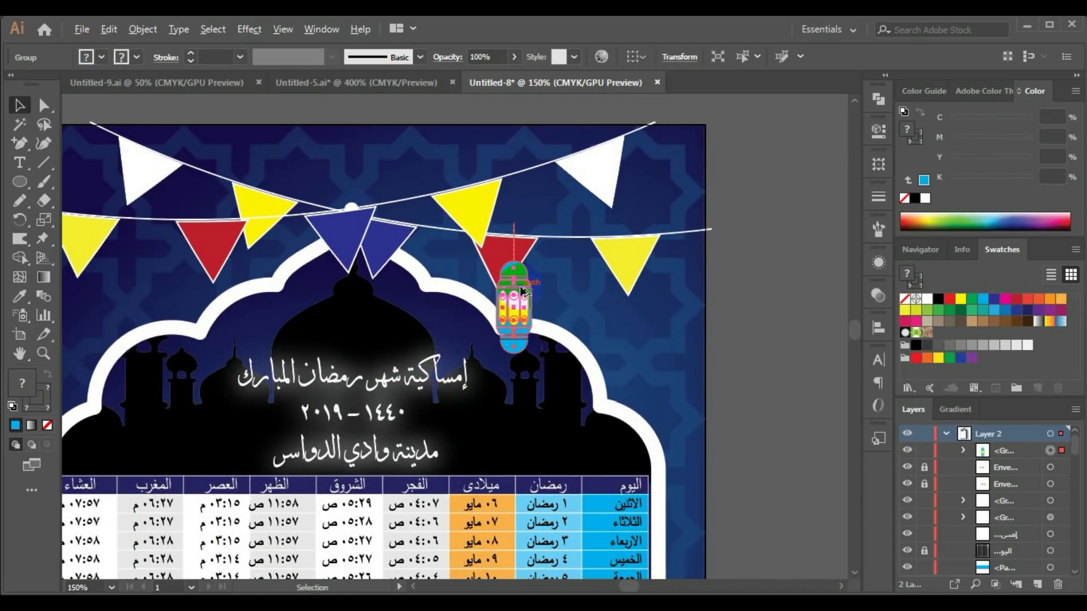
{"action": "left_click_drag", "start_coordinate": [522, 291], "coordinate": [134, 298]}
{"action": "left_click", "coordinate": [522, 292]}
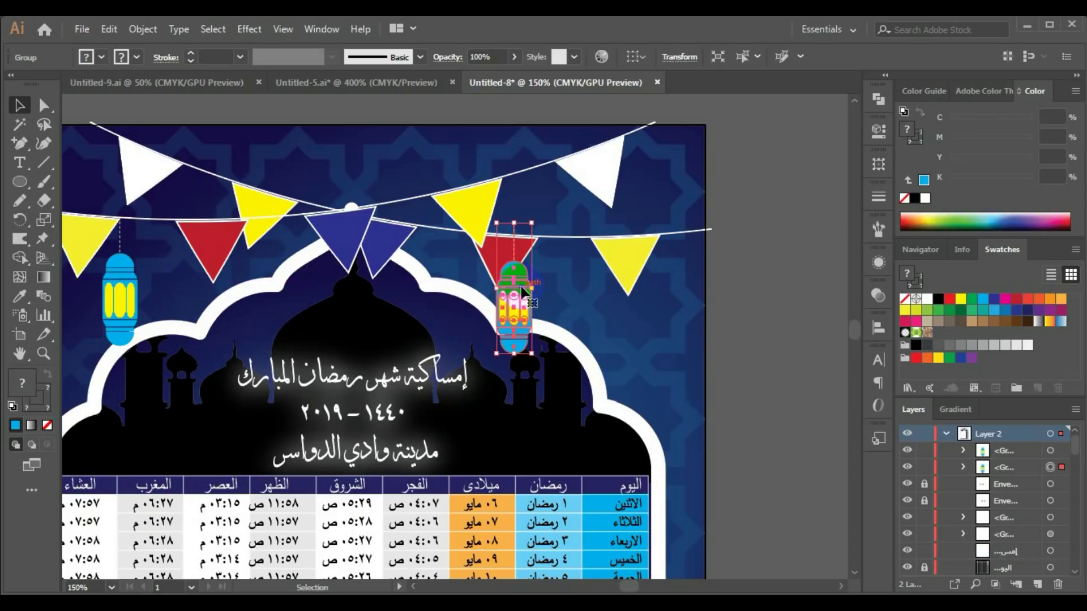
{"action": "left_click_drag", "start_coordinate": [522, 292], "coordinate": [674, 365]}
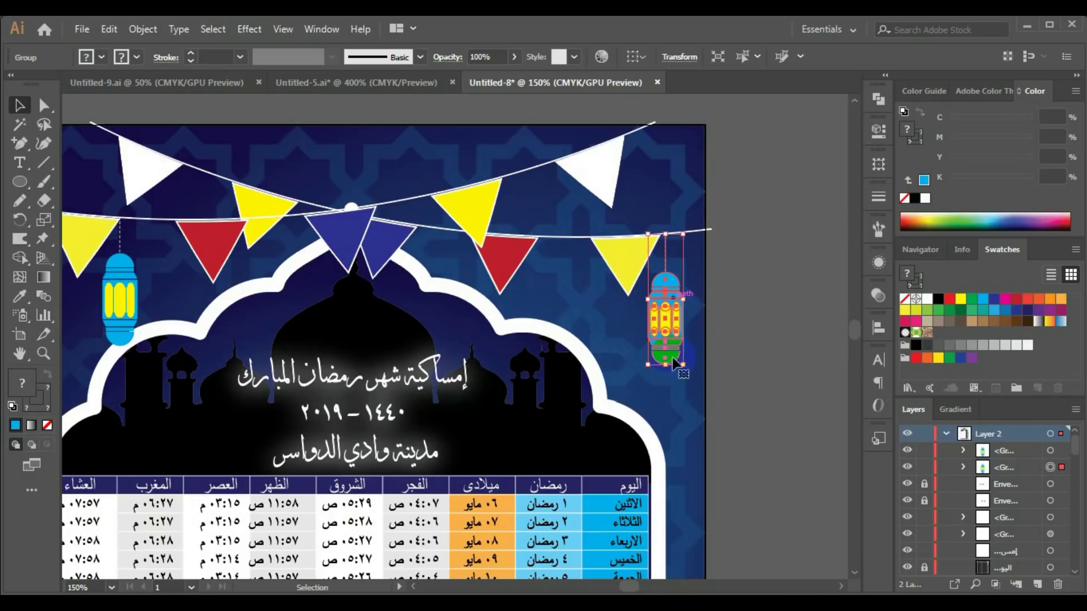
{"action": "left_click_drag", "start_coordinate": [683, 367], "coordinate": [702, 422]}
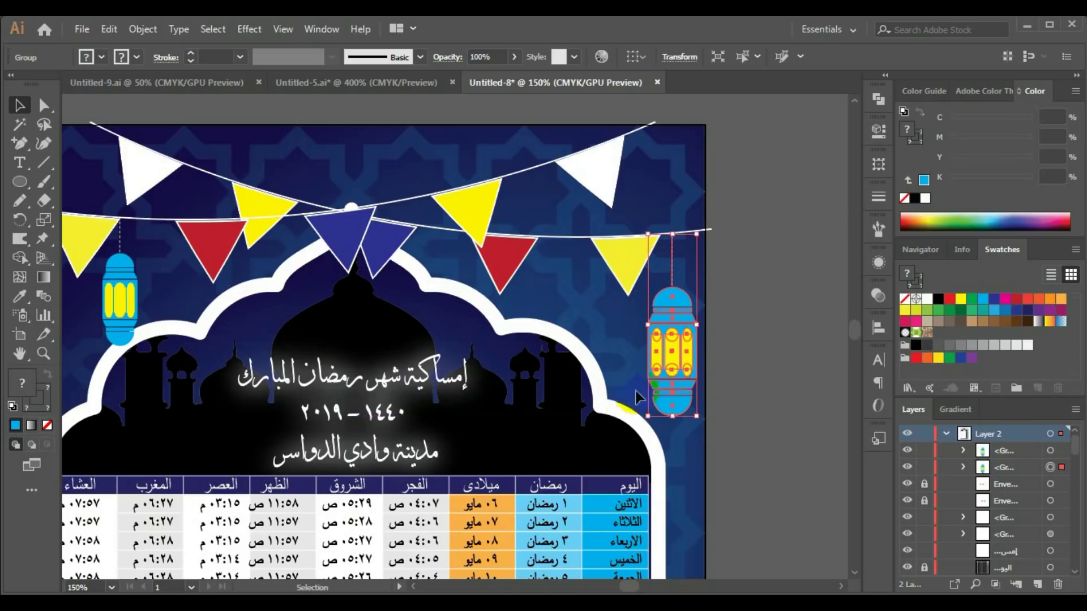
{"action": "left_click", "coordinate": [613, 357]}
{"action": "scroll", "coordinate": [360, 404], "scroll_direction": "down", "scroll_amount": 1}
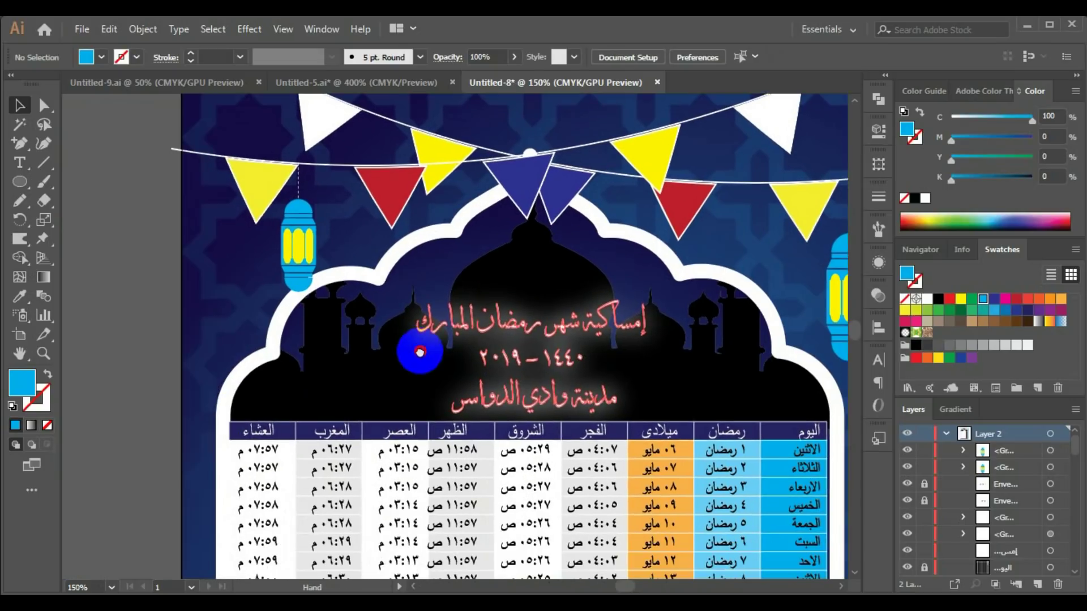
{"action": "left_click", "coordinate": [405, 83]}
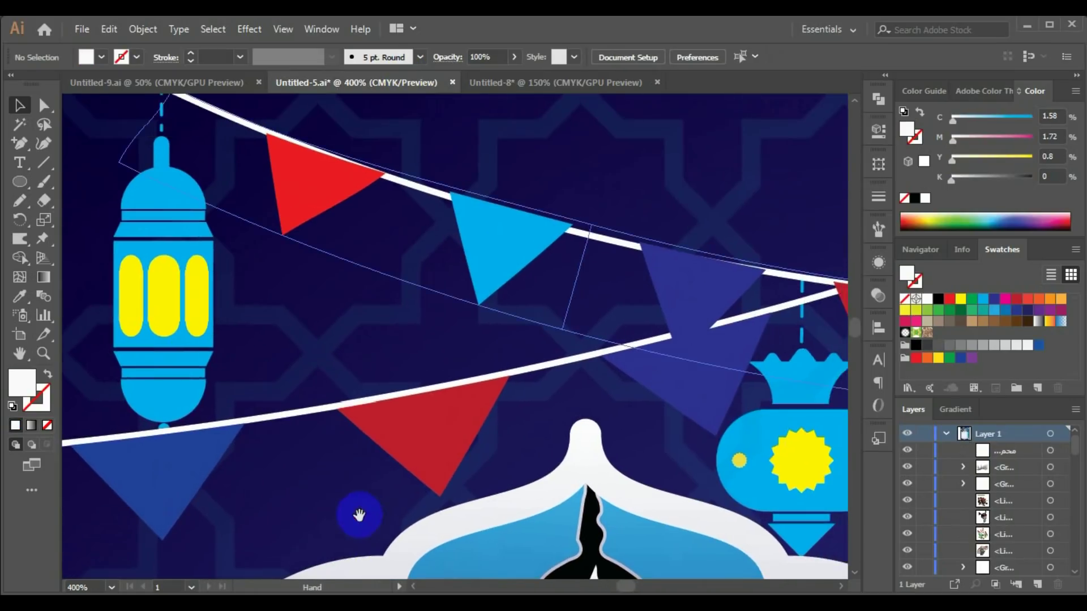
Inspect the round lantern in the Untitled-5.ai reference poster
{"action": "left_click_drag", "start_coordinate": [359, 515], "coordinate": [259, 501]}
{"action": "left_click_drag", "start_coordinate": [504, 469], "coordinate": [463, 416]}
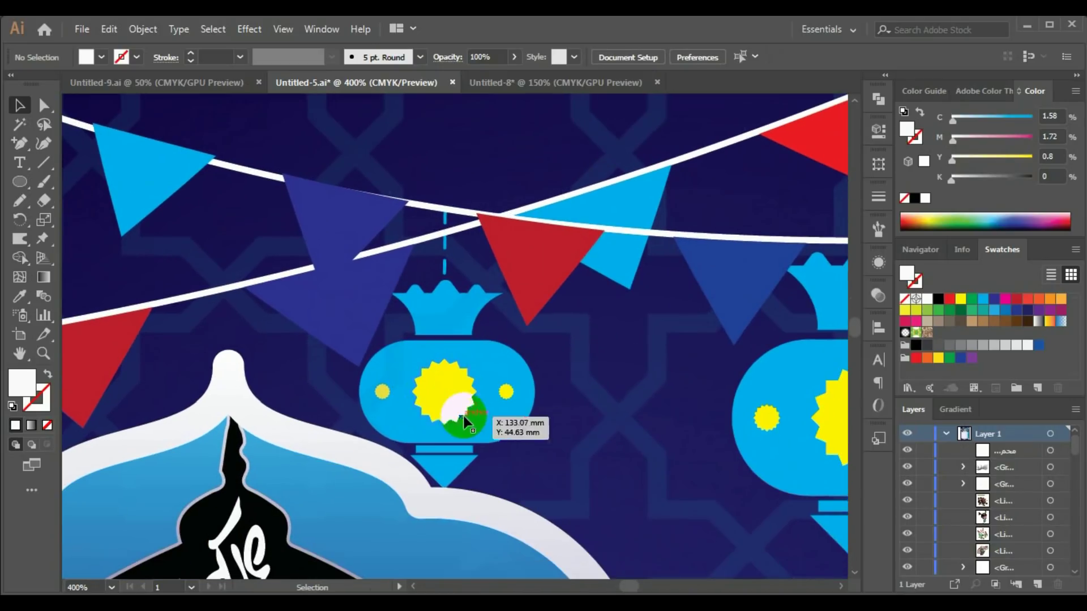
{"action": "scroll", "coordinate": [453, 391], "scroll_direction": "down", "scroll_amount": 1}
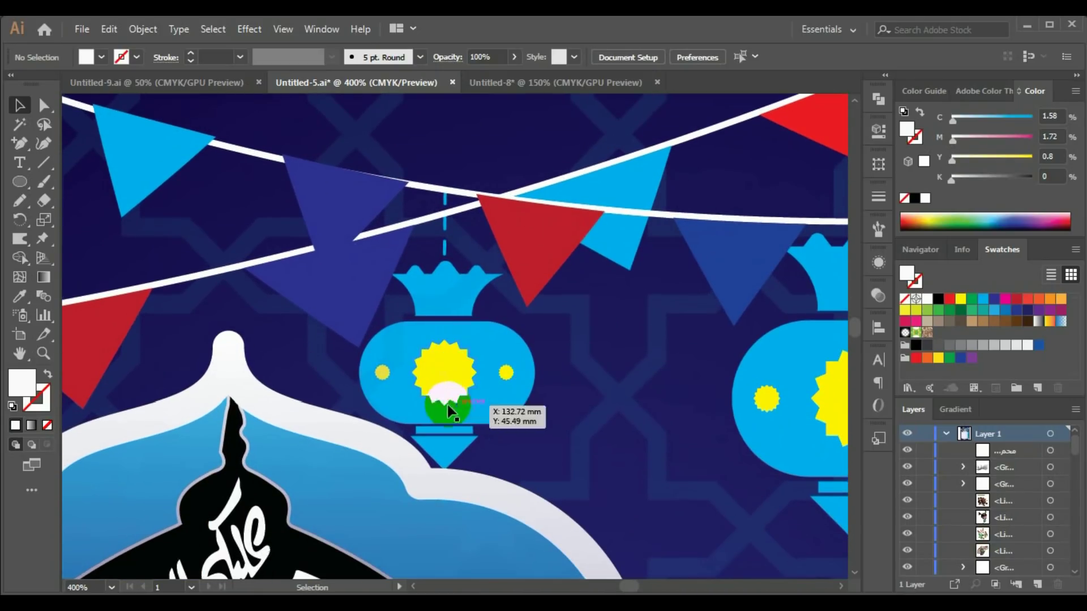
{"action": "left_click", "coordinate": [475, 218]}
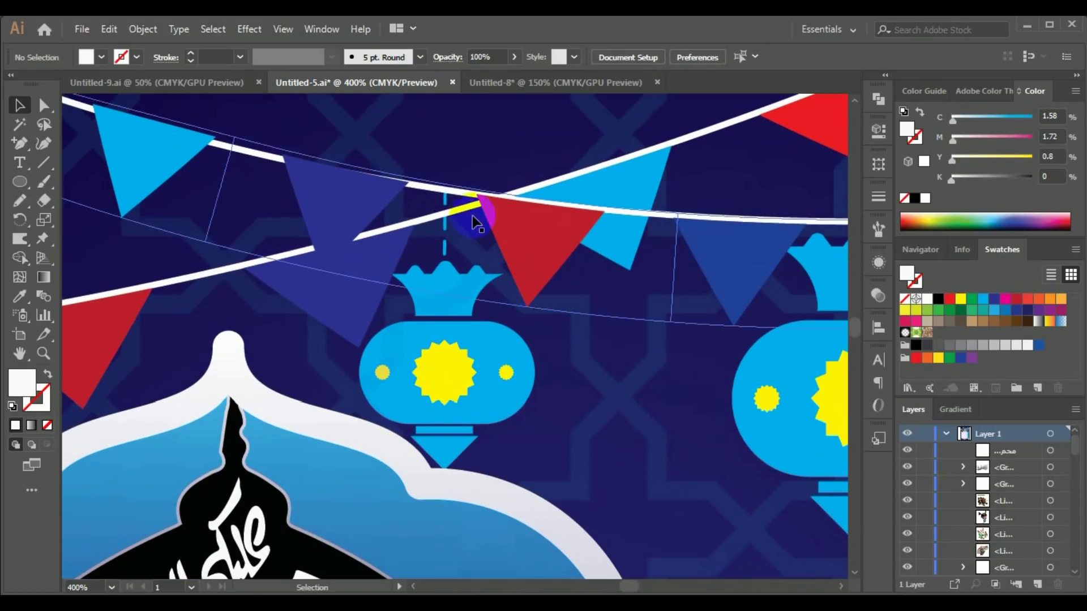
Return to the prayer-times poster and zoom out to see it whole
{"action": "left_click", "coordinate": [502, 83]}
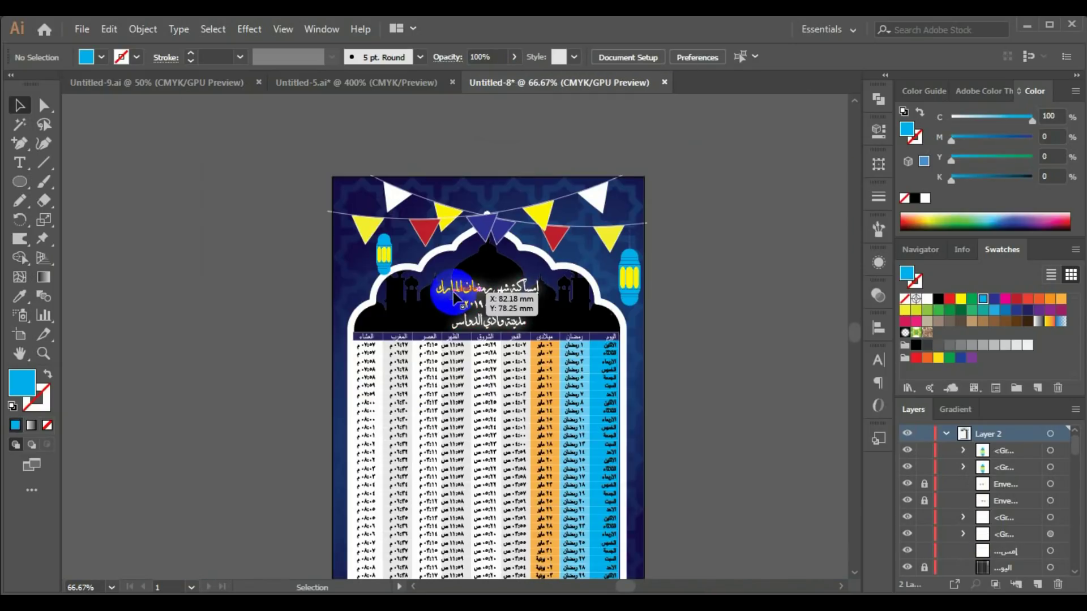
{"action": "key", "text": "ctrl+minus"}
{"action": "key", "text": "ctrl+minus"}
{"action": "scroll", "coordinate": [498, 356], "scroll_direction": "down", "scroll_amount": 2}
{"action": "scroll", "coordinate": [498, 355], "scroll_direction": "down", "scroll_amount": 2}
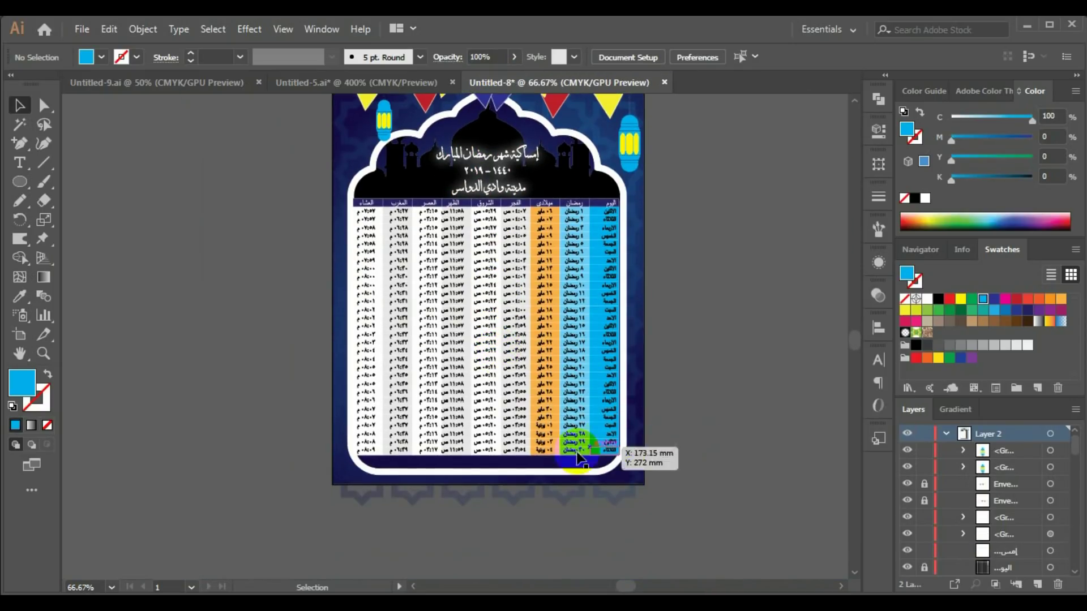
{"action": "scroll", "coordinate": [506, 418], "scroll_direction": "up", "scroll_amount": 1}
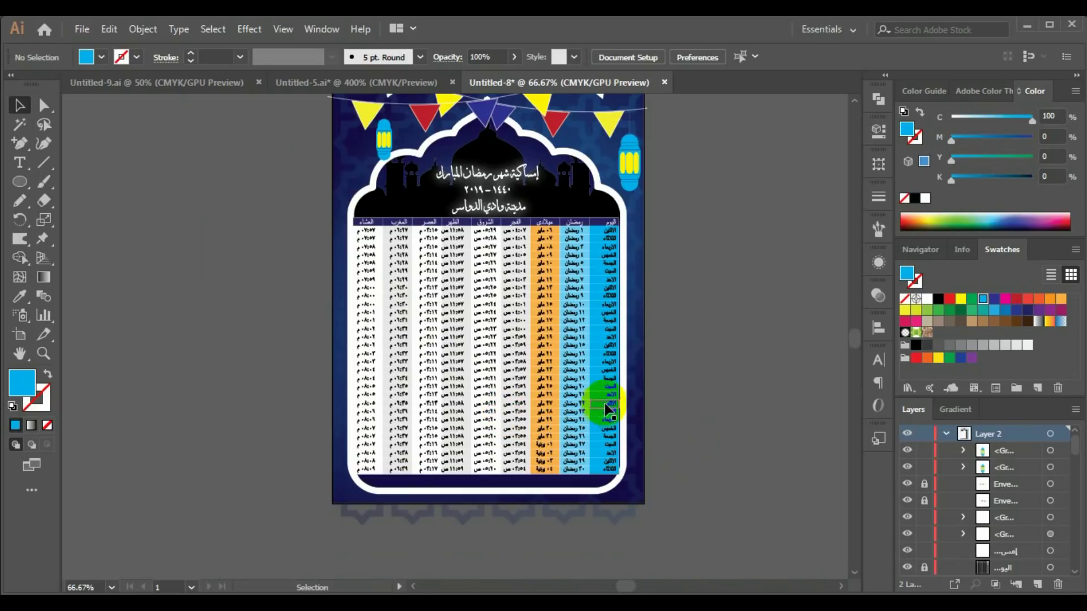
{"action": "scroll", "coordinate": [606, 405], "scroll_direction": "up", "scroll_amount": 2}
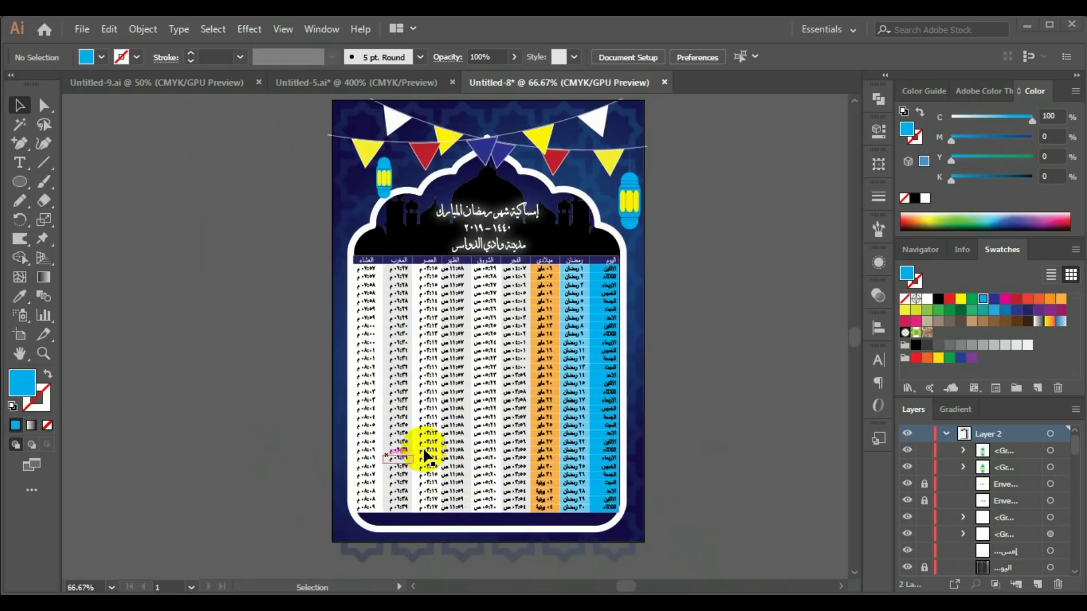
Open 459.png from the desktop in Photo Viewer and advance to we.png
{"action": "left_click", "coordinate": [1064, 589]}
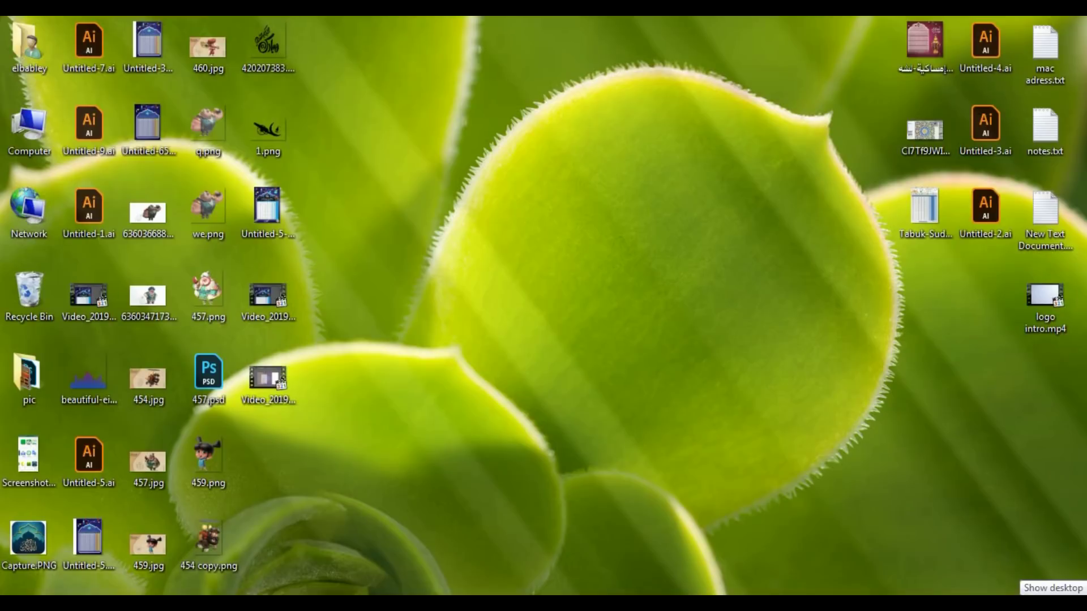
{"action": "left_click", "coordinate": [268, 403]}
{"action": "double_click", "coordinate": [227, 447]}
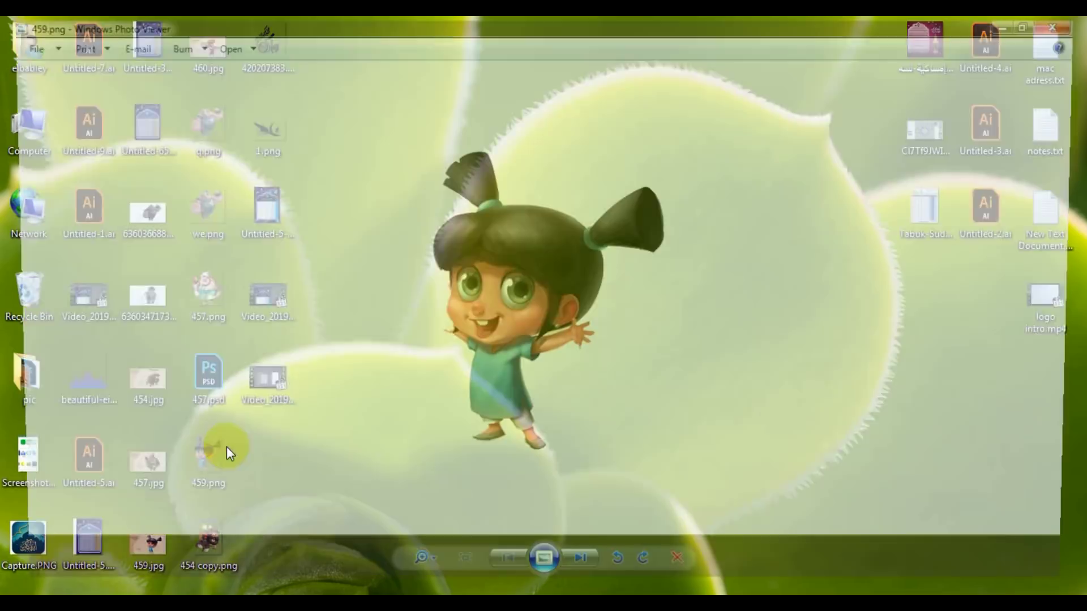
{"action": "key", "text": "Right"}
{"action": "key", "text": "Right"}
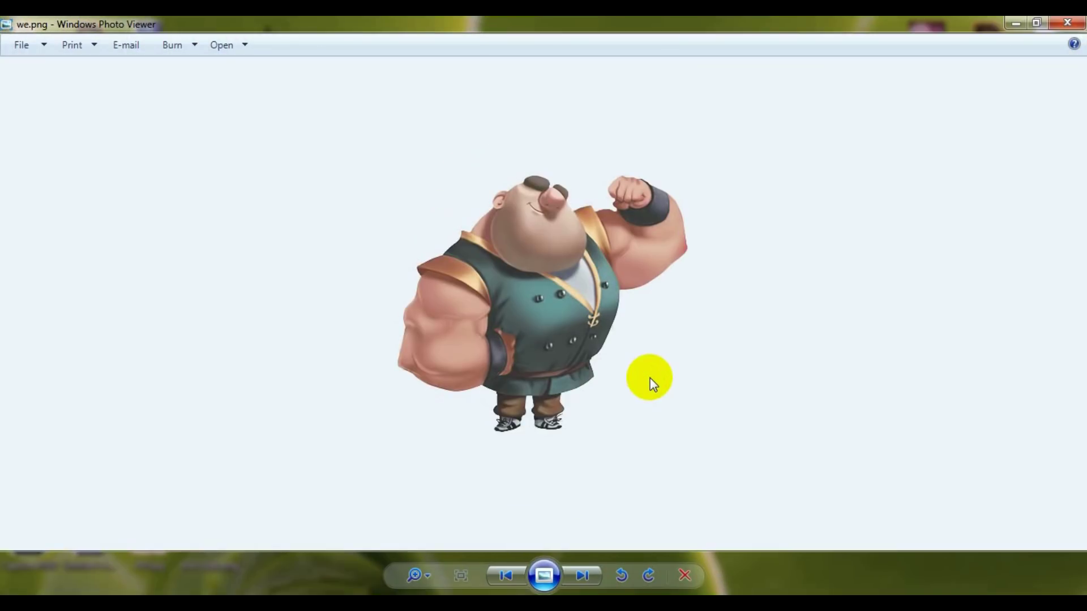
{"action": "left_click", "coordinate": [413, 588]}
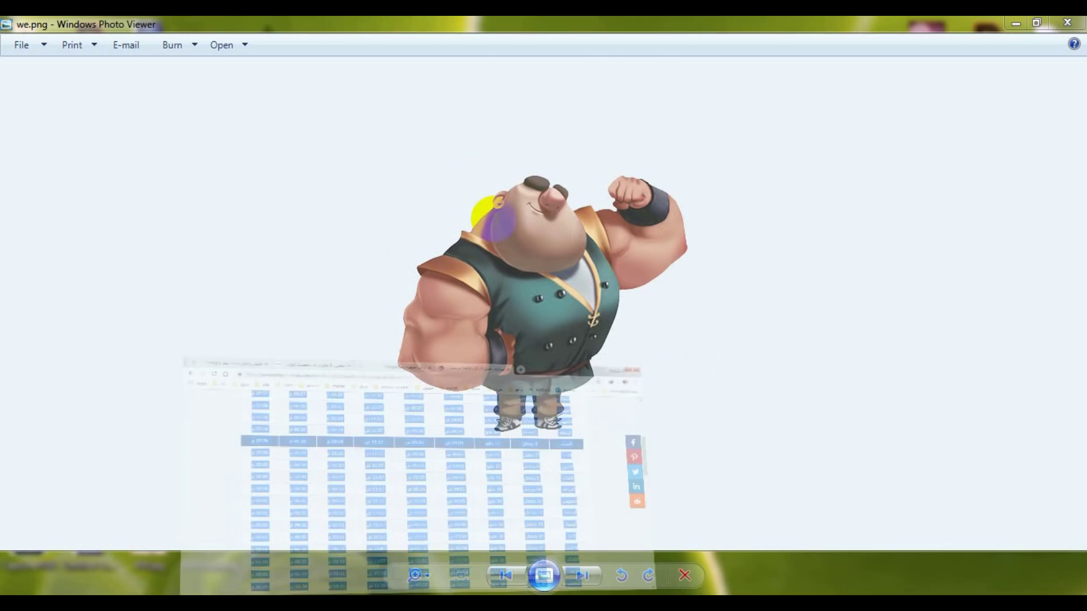
Browse the Google Images results for Ramadan cartoon characters
{"action": "left_click", "coordinate": [141, 30]}
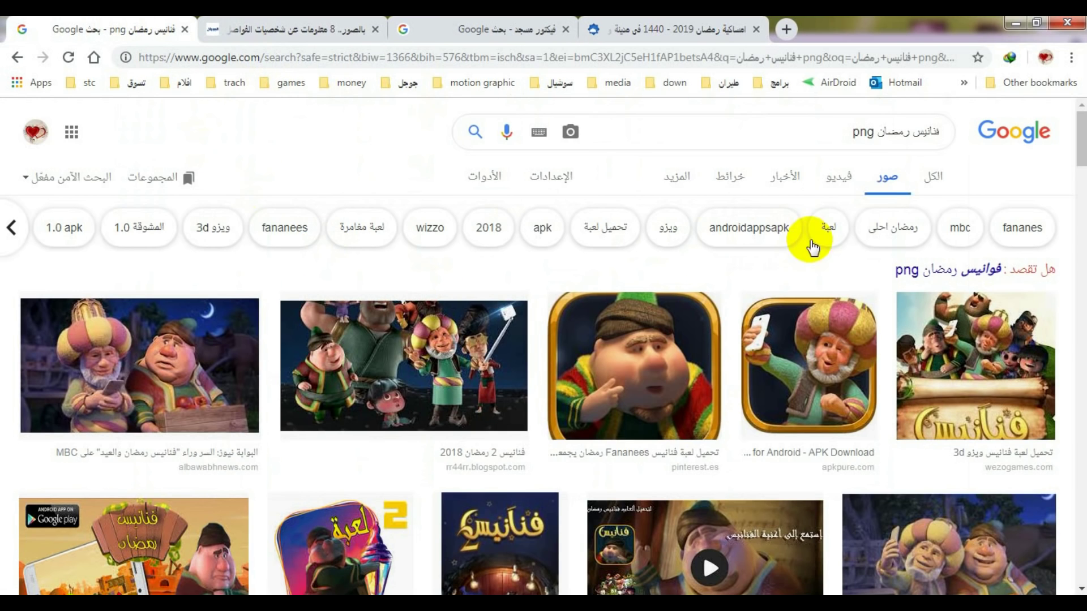
{"action": "scroll", "coordinate": [861, 278], "scroll_direction": "down", "scroll_amount": 2}
{"action": "scroll", "coordinate": [793, 289], "scroll_direction": "down", "scroll_amount": 5}
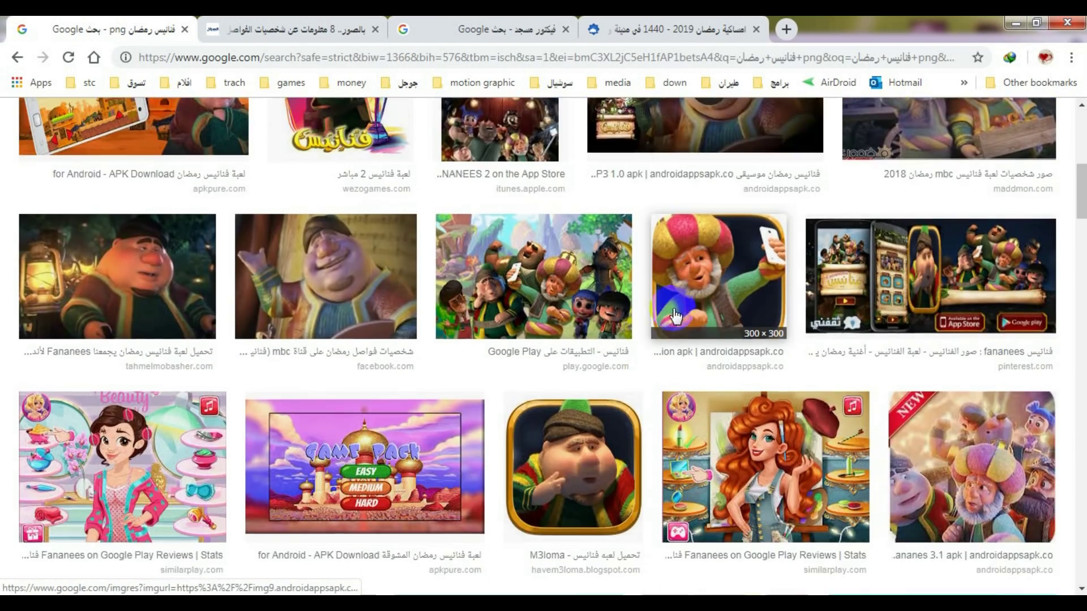
{"action": "scroll", "coordinate": [585, 318], "scroll_direction": "down", "scroll_amount": 5}
{"action": "scroll", "coordinate": [517, 318], "scroll_direction": "down", "scroll_amount": 5}
{"action": "scroll", "coordinate": [524, 327], "scroll_direction": "down", "scroll_amount": 5}
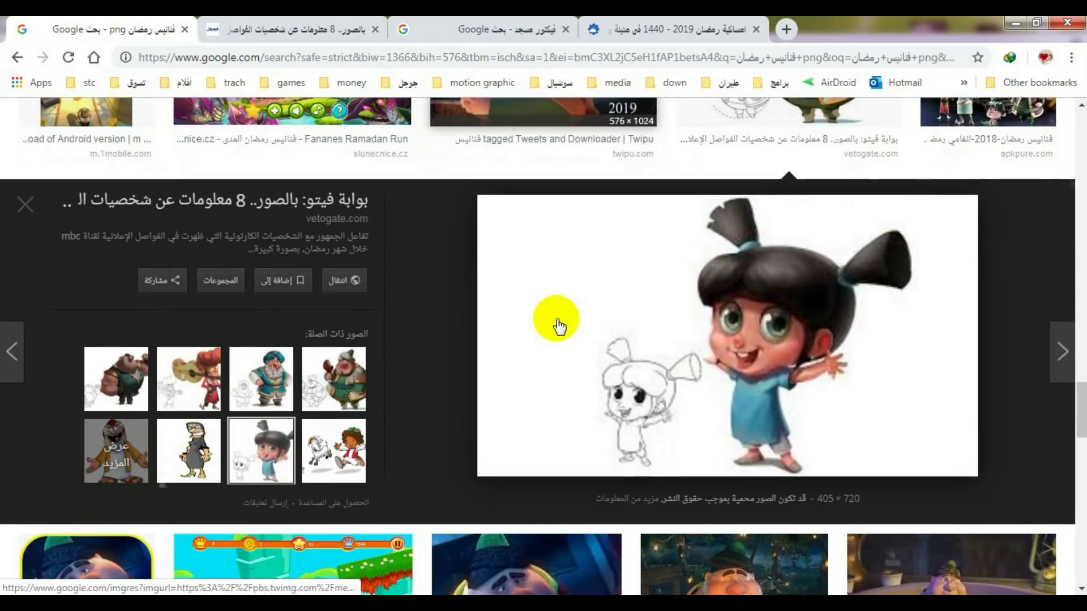
{"action": "left_click_drag", "start_coordinate": [1082, 399], "coordinate": [1082, 388]}
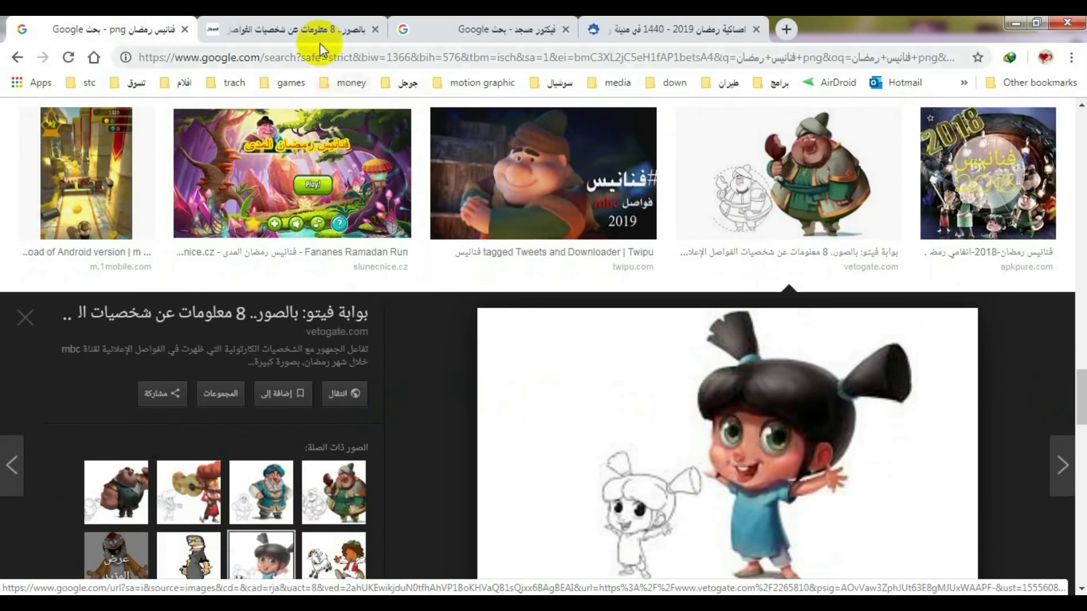
Scroll through the elgornal.net article's cartoon character illustrations
{"action": "left_click", "coordinate": [340, 34]}
{"action": "scroll", "coordinate": [642, 340], "scroll_direction": "down", "scroll_amount": 2}
{"action": "scroll", "coordinate": [643, 361], "scroll_direction": "down", "scroll_amount": 3}
{"action": "scroll", "coordinate": [643, 361], "scroll_direction": "down", "scroll_amount": 3}
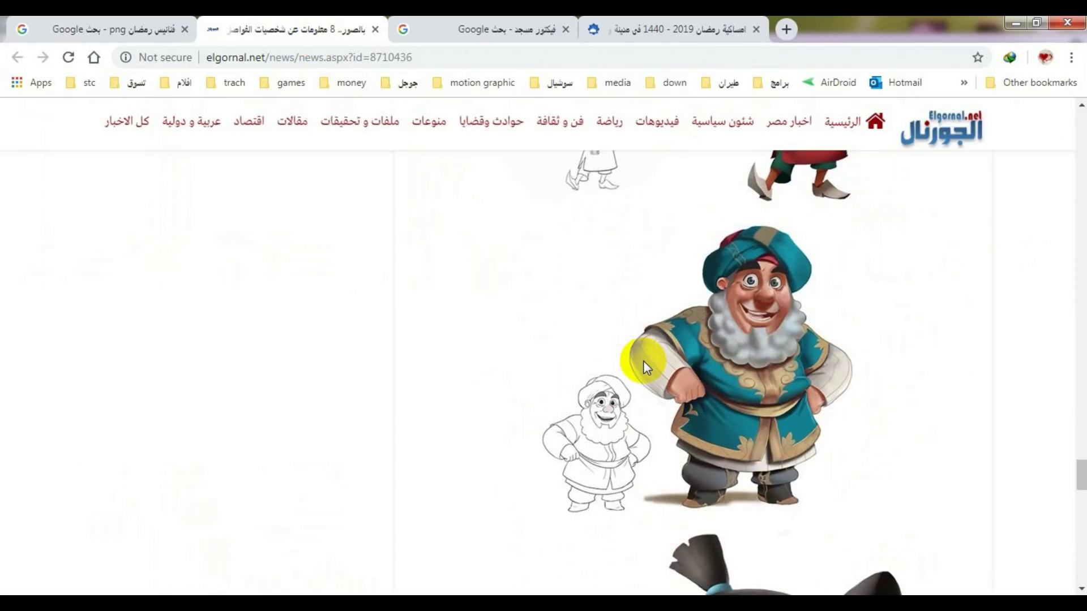
{"action": "scroll", "coordinate": [643, 361], "scroll_direction": "down", "scroll_amount": 2}
{"action": "scroll", "coordinate": [645, 374], "scroll_direction": "down", "scroll_amount": 3}
{"action": "scroll", "coordinate": [644, 386], "scroll_direction": "up", "scroll_amount": 3}
{"action": "scroll", "coordinate": [646, 391], "scroll_direction": "up", "scroll_amount": 10}
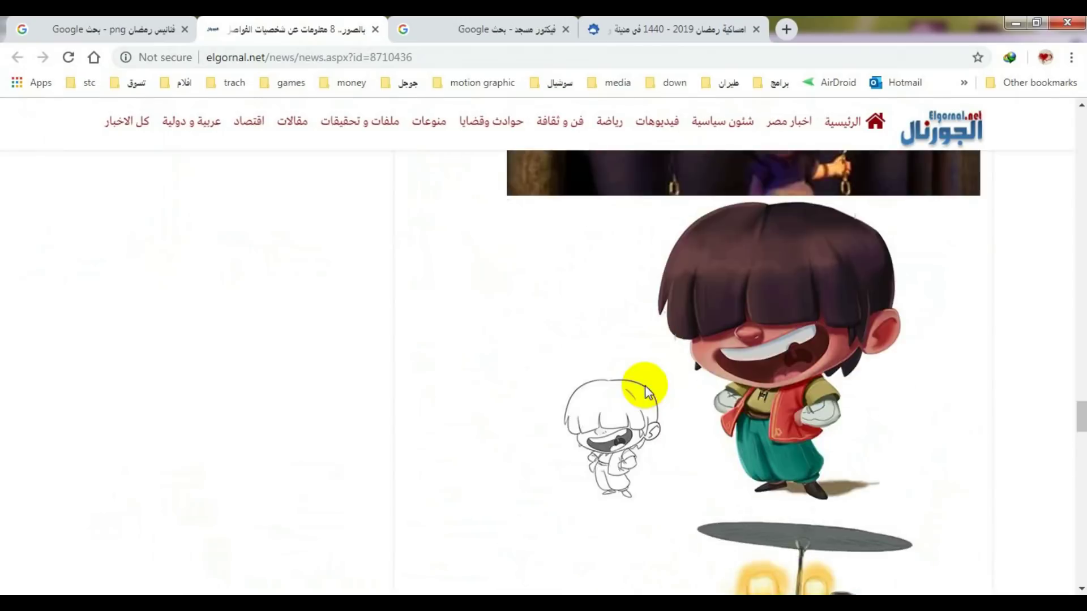
{"action": "scroll", "coordinate": [646, 391], "scroll_direction": "up", "scroll_amount": 3}
{"action": "scroll", "coordinate": [645, 391], "scroll_direction": "up", "scroll_amount": 3}
{"action": "scroll", "coordinate": [645, 391], "scroll_direction": "up", "scroll_amount": 5}
{"action": "scroll", "coordinate": [645, 388], "scroll_direction": "up", "scroll_amount": 5}
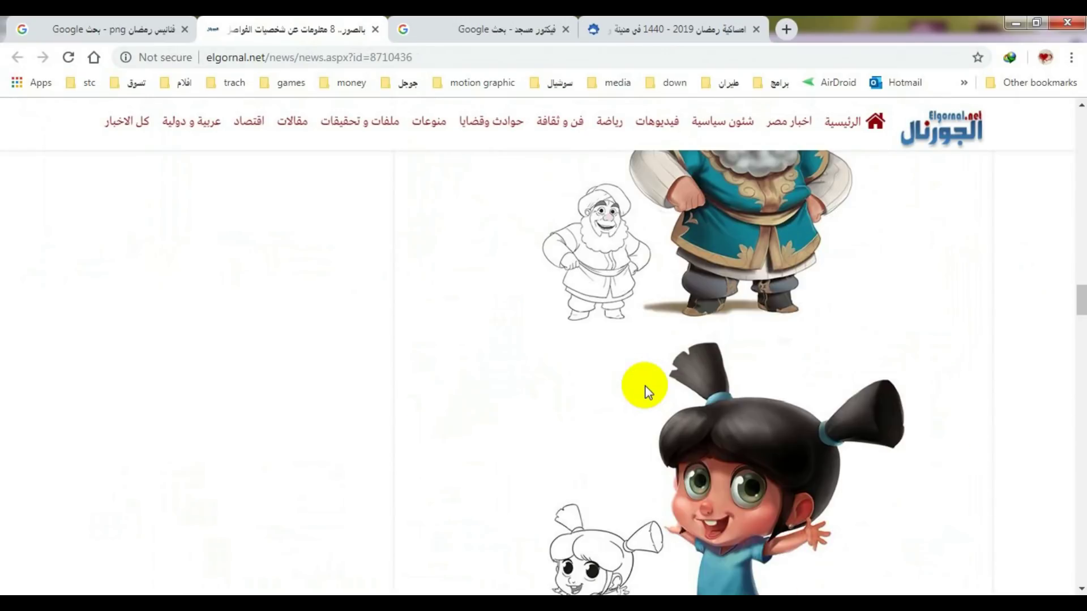
{"action": "scroll", "coordinate": [646, 388], "scroll_direction": "up", "scroll_amount": 5}
{"action": "scroll", "coordinate": [646, 388], "scroll_direction": "up", "scroll_amount": 5}
{"action": "scroll", "coordinate": [646, 388], "scroll_direction": "up", "scroll_amount": 5}
{"action": "scroll", "coordinate": [644, 385], "scroll_direction": "up", "scroll_amount": 5}
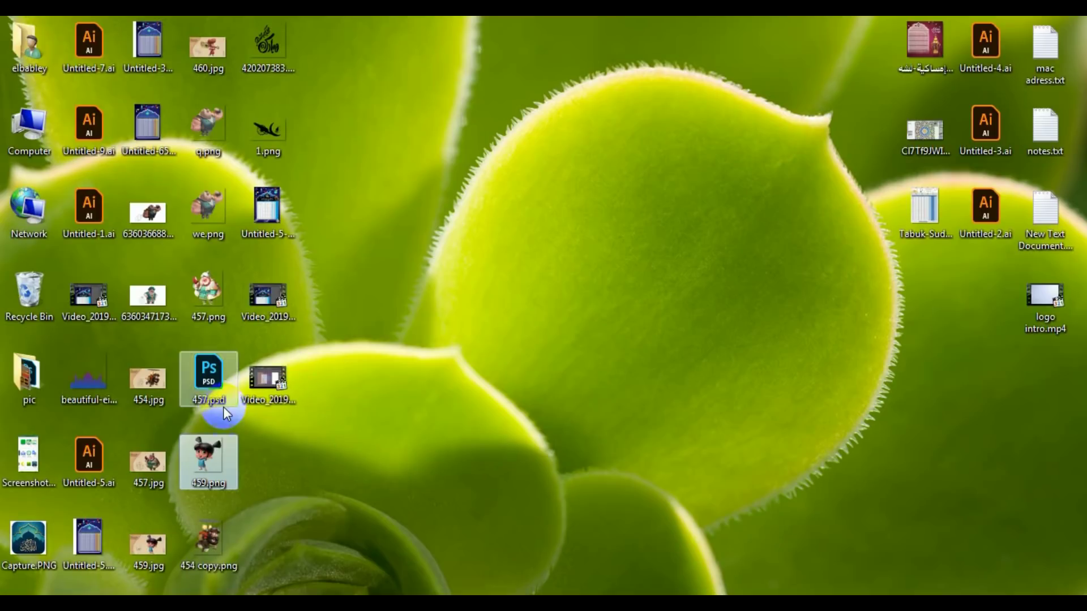
Place the stout character 457.png on the poster, shrunk, at the lower right
{"action": "double_click", "coordinate": [218, 295]}
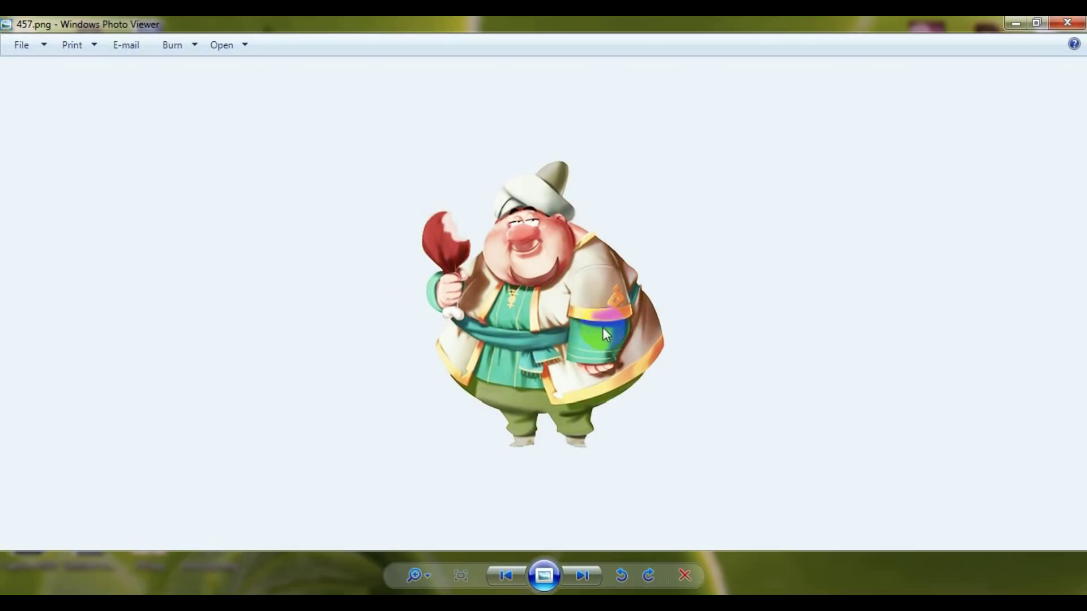
{"action": "left_click", "coordinate": [1067, 25]}
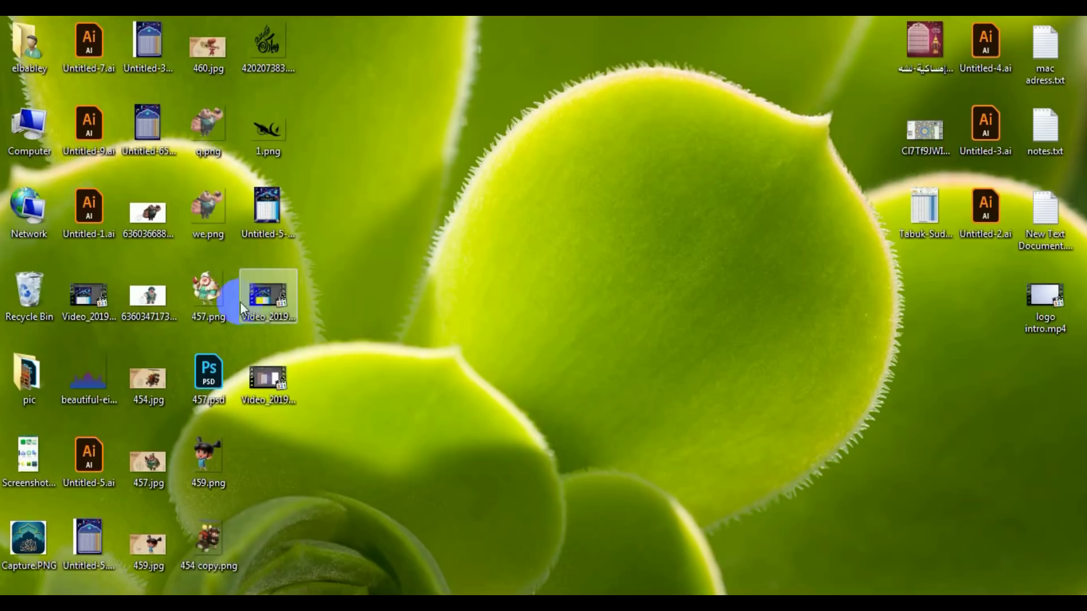
{"action": "left_click_drag", "start_coordinate": [214, 296], "coordinate": [383, 478]}
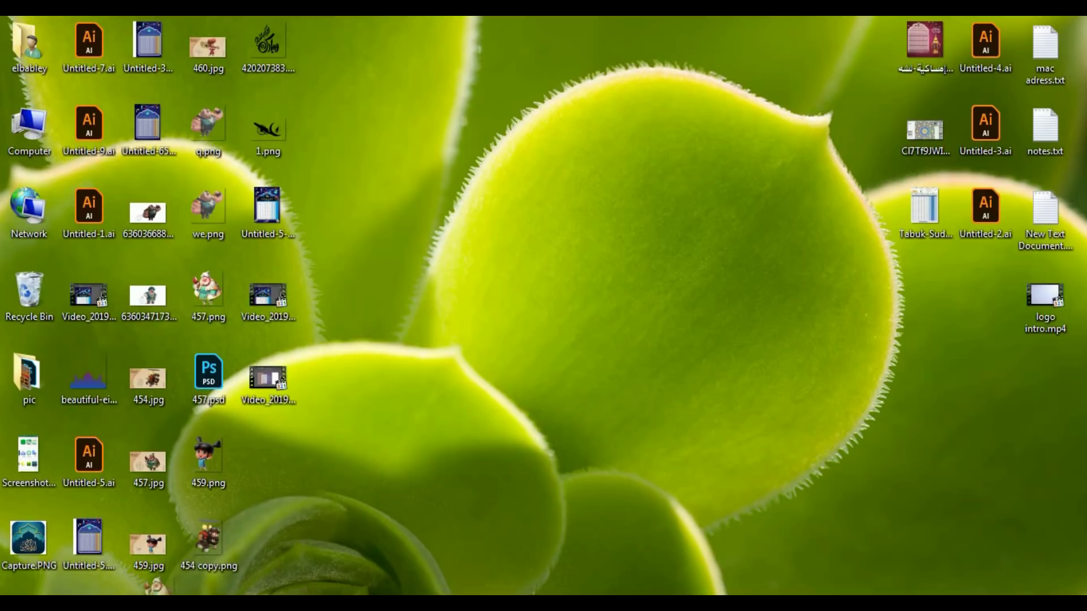
{"action": "left_click_drag", "start_coordinate": [156, 589], "coordinate": [645, 526]}
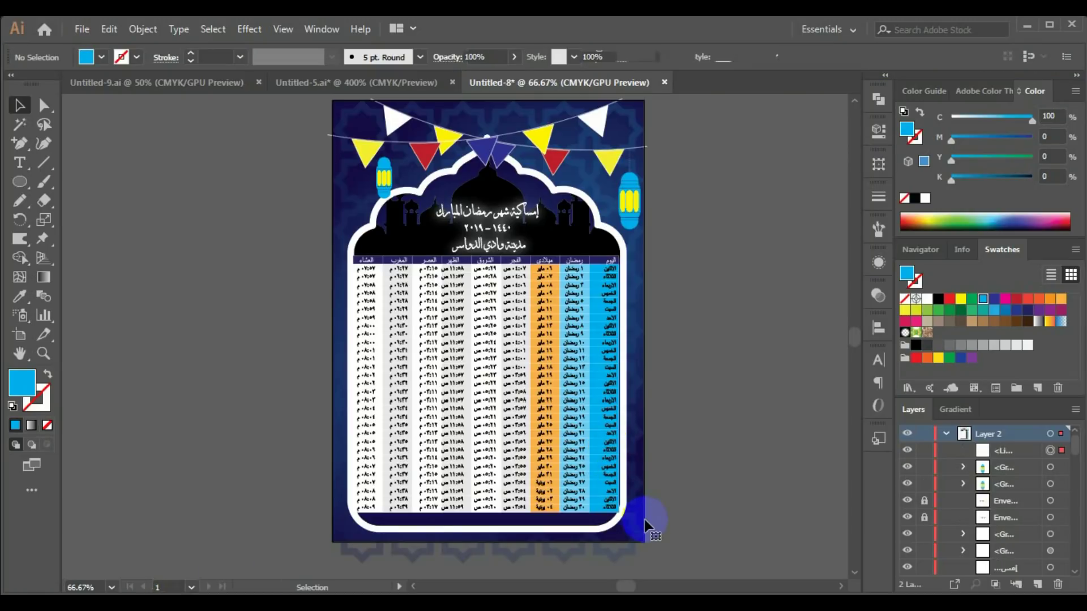
{"action": "left_click_drag", "start_coordinate": [674, 373], "coordinate": [649, 400]}
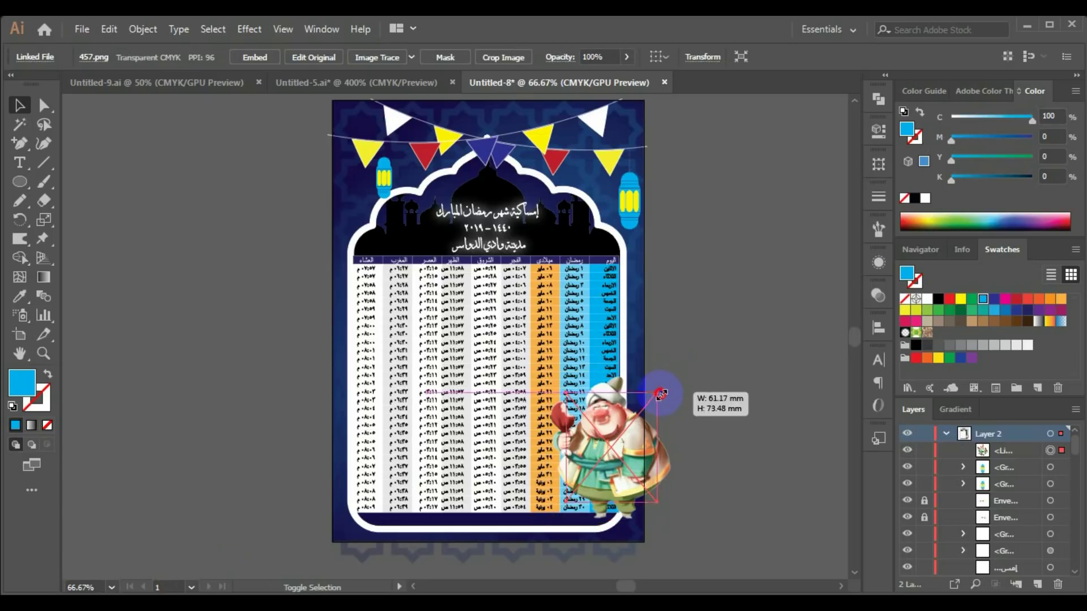
{"action": "left_click_drag", "start_coordinate": [619, 476], "coordinate": [613, 525]}
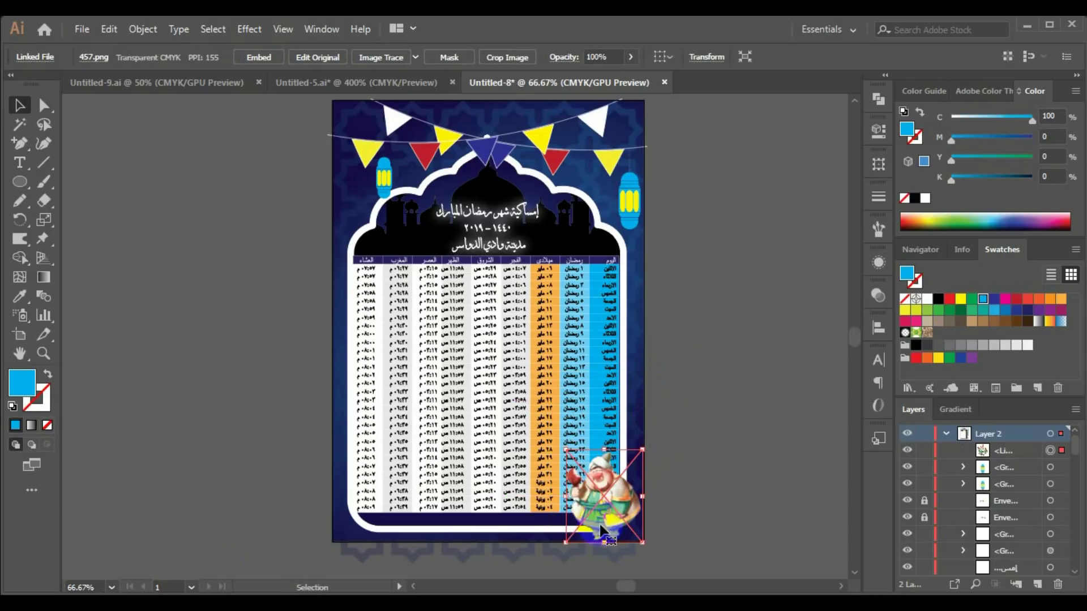
Add we.png small at bottom-left and shrink the stout character into the bottom-right corner
{"action": "key", "text": "super+d"}
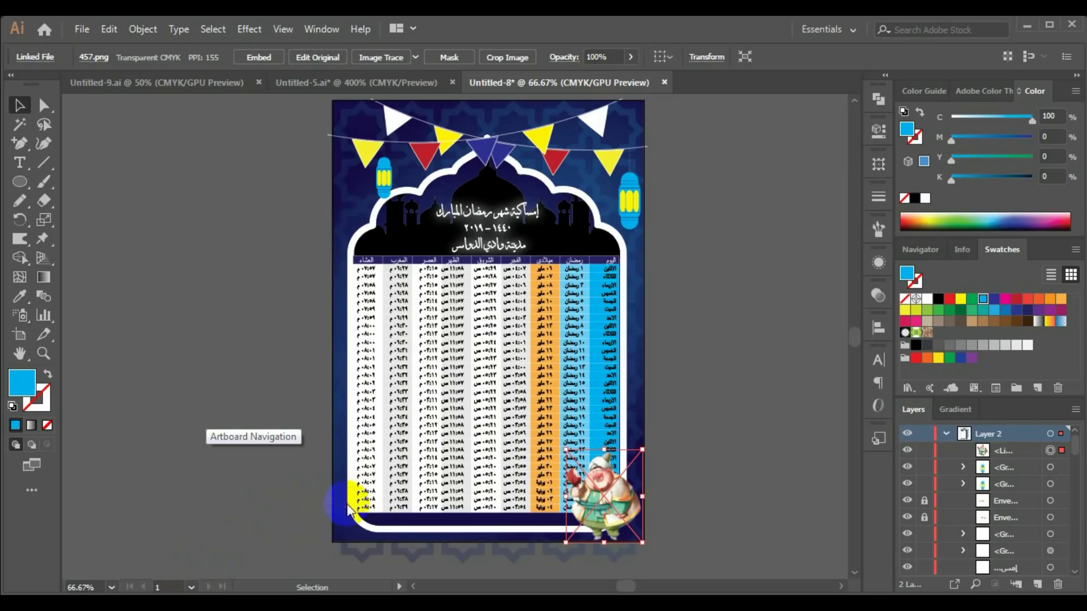
{"action": "mouse_move", "coordinate": [159, 589]}
{"action": "left_mouse_down"}
{"action": "mouse_move", "coordinate": [367, 527]}
{"action": "mouse_move", "coordinate": [392, 475]}
{"action": "left_mouse_up"}
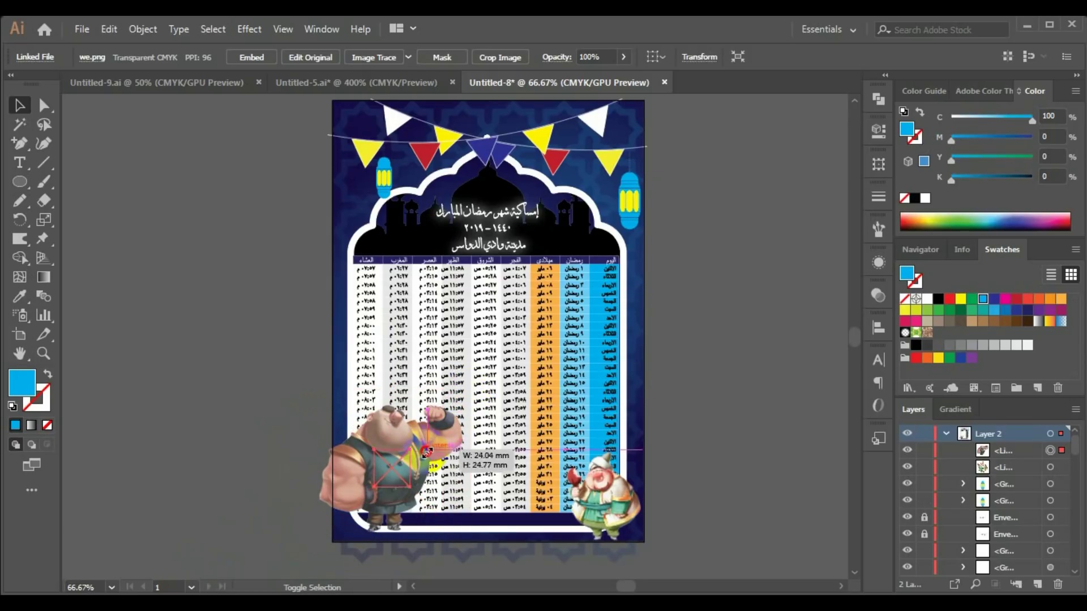
{"action": "left_click_drag", "start_coordinate": [470, 389], "coordinate": [422, 438]}
{"action": "left_click_drag", "start_coordinate": [396, 485], "coordinate": [439, 535]}
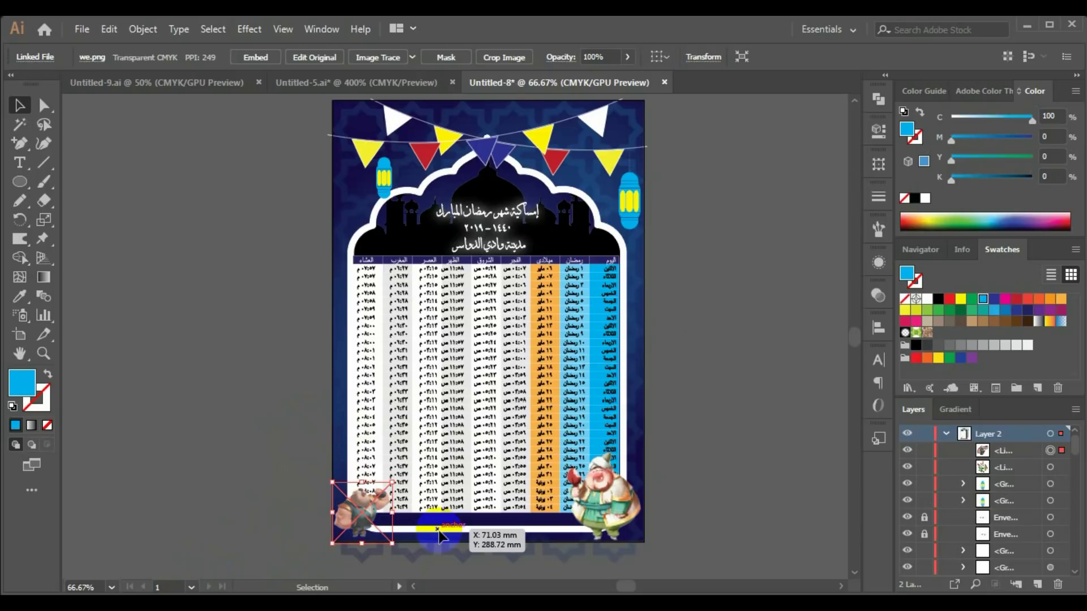
{"action": "left_click", "coordinate": [581, 468]}
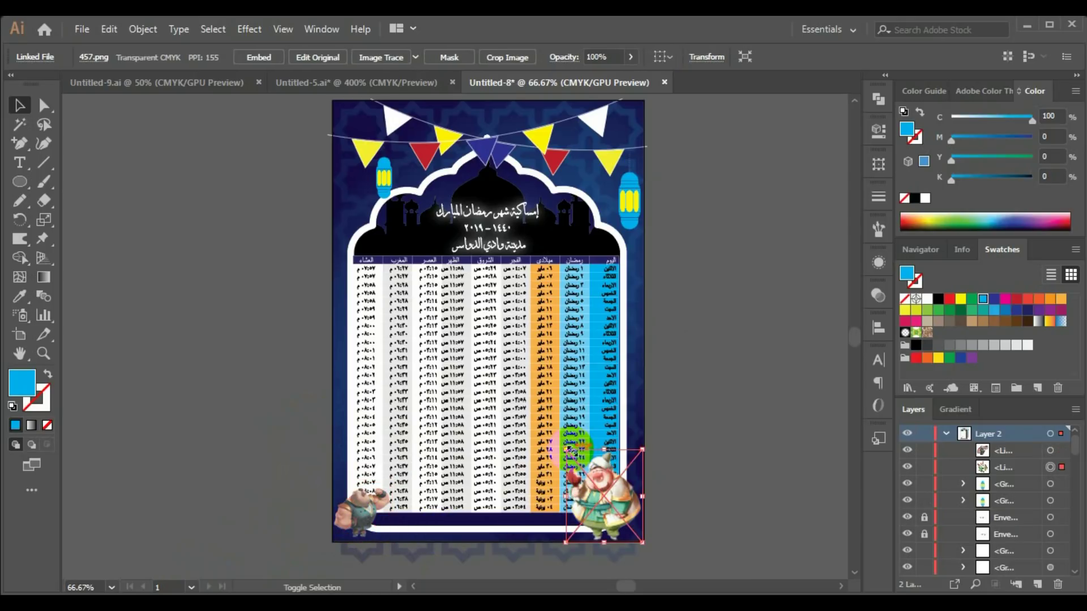
{"action": "left_click_drag", "start_coordinate": [566, 449], "coordinate": [593, 484]}
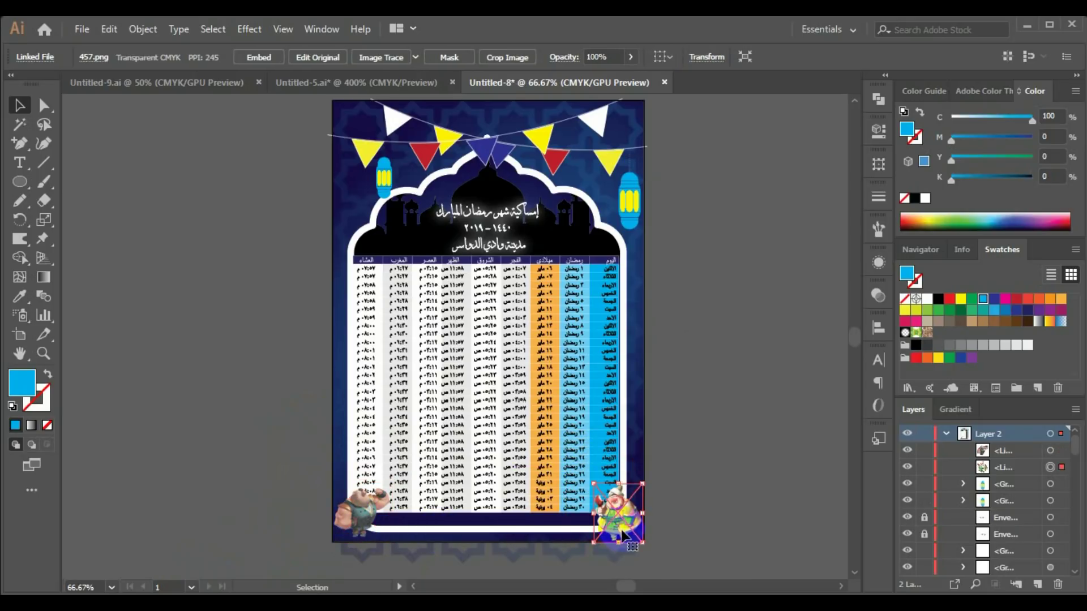
{"action": "left_click_drag", "start_coordinate": [622, 535], "coordinate": [447, 547]}
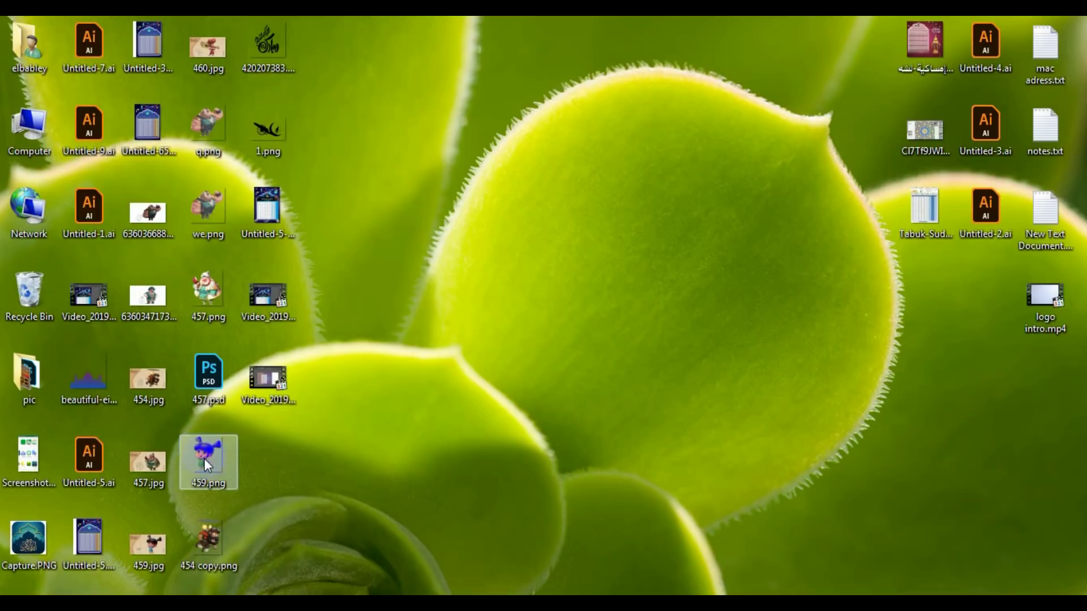
Place 454 copy.png at the poster's upper left, shrink it, and deselect
{"action": "left_click", "coordinate": [206, 538]}
{"action": "left_click", "coordinate": [196, 578]}
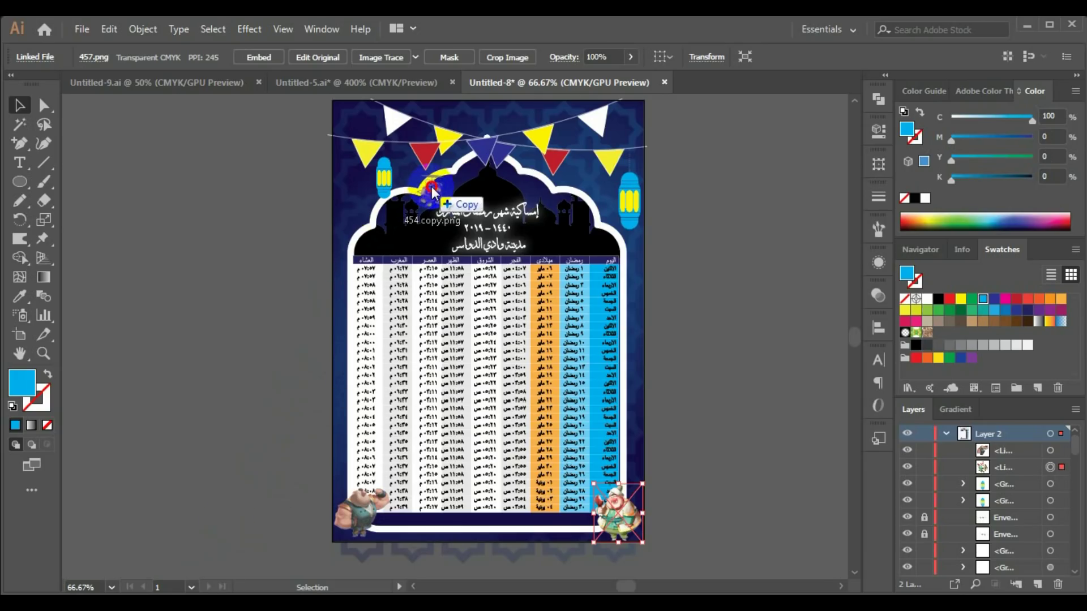
{"action": "mouse_move", "coordinate": [193, 580]}
{"action": "left_mouse_down"}
{"action": "mouse_move", "coordinate": [425, 195]}
{"action": "mouse_move", "coordinate": [365, 289]}
{"action": "left_mouse_up"}
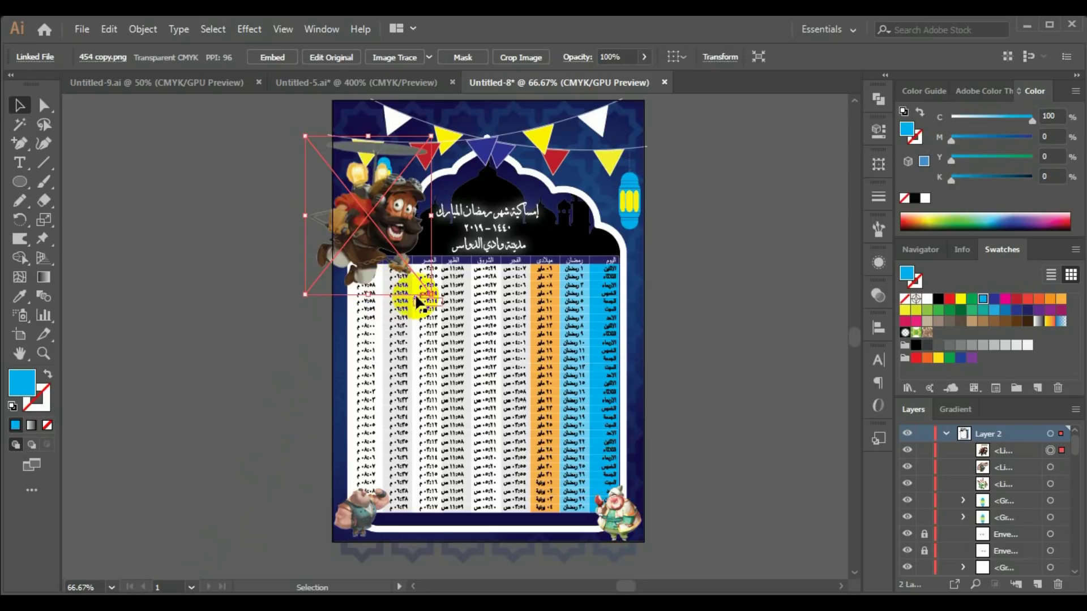
{"action": "left_click_drag", "start_coordinate": [431, 293], "coordinate": [386, 229]}
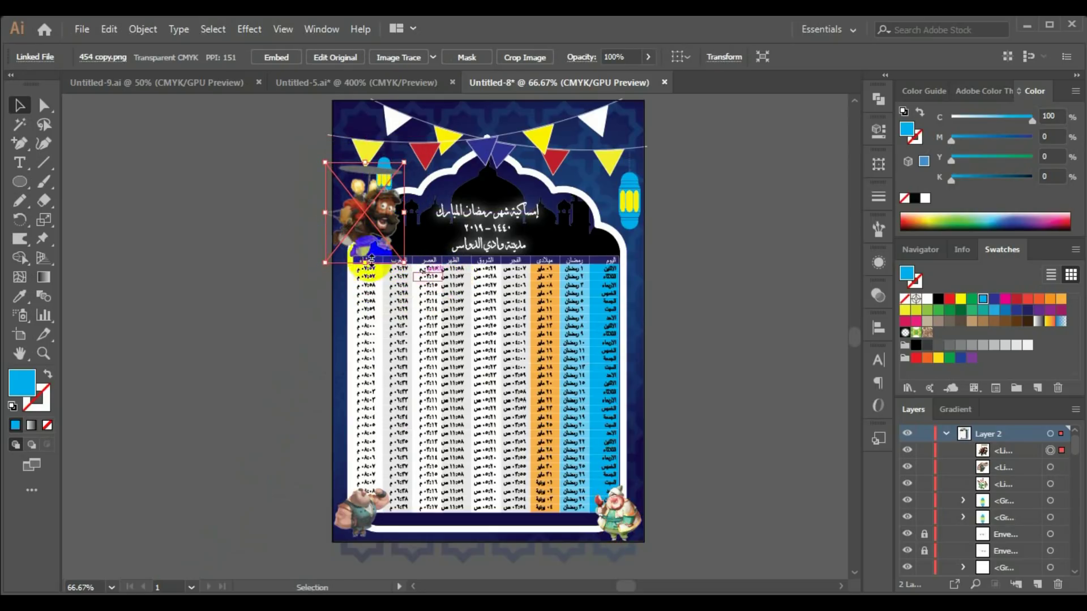
{"action": "left_click", "coordinate": [256, 252]}
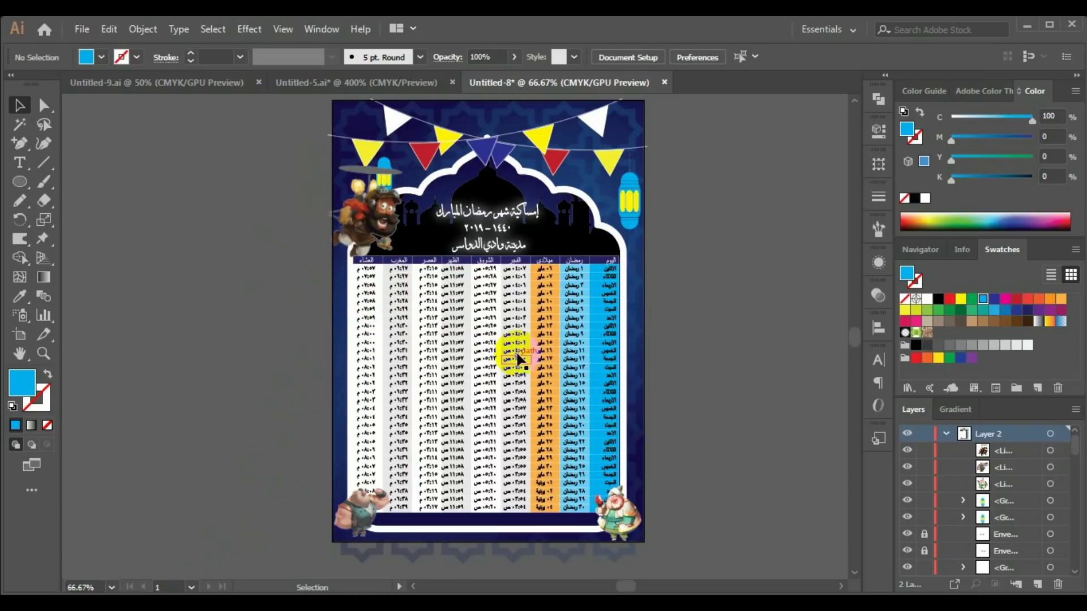
Preview the 420207383.png calligraphy and 1.png in Photo Viewer, then close it
{"action": "left_click", "coordinate": [1082, 592]}
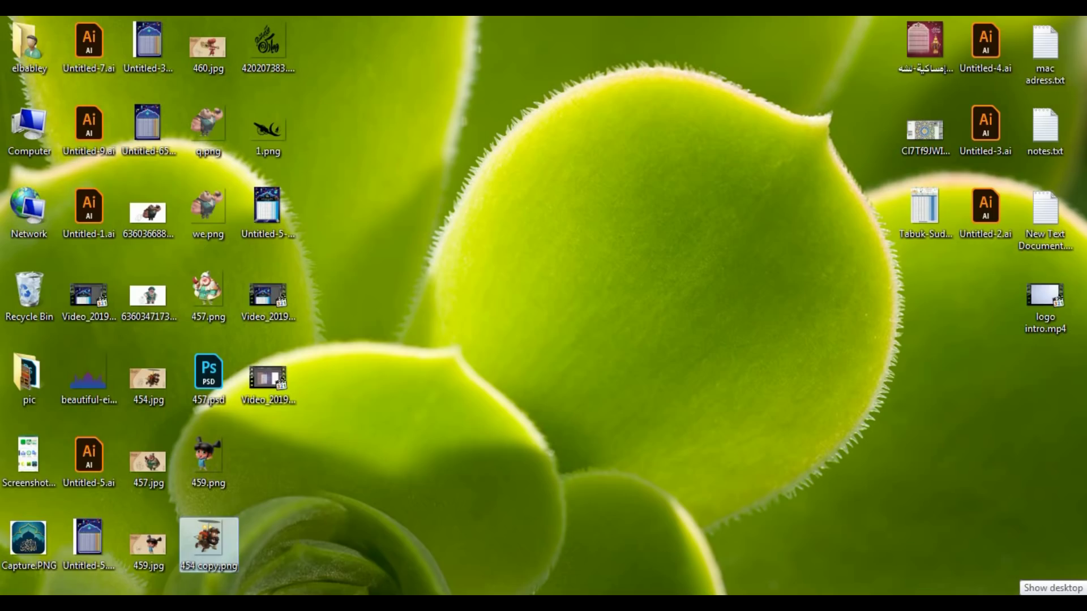
{"action": "double_click", "coordinate": [276, 45]}
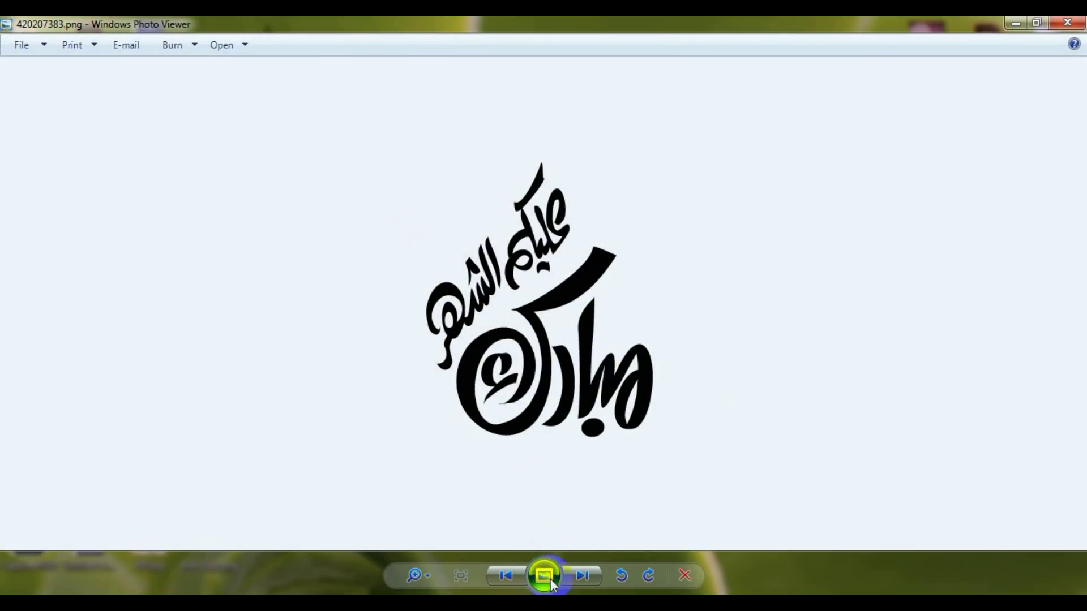
{"action": "left_click", "coordinate": [569, 579]}
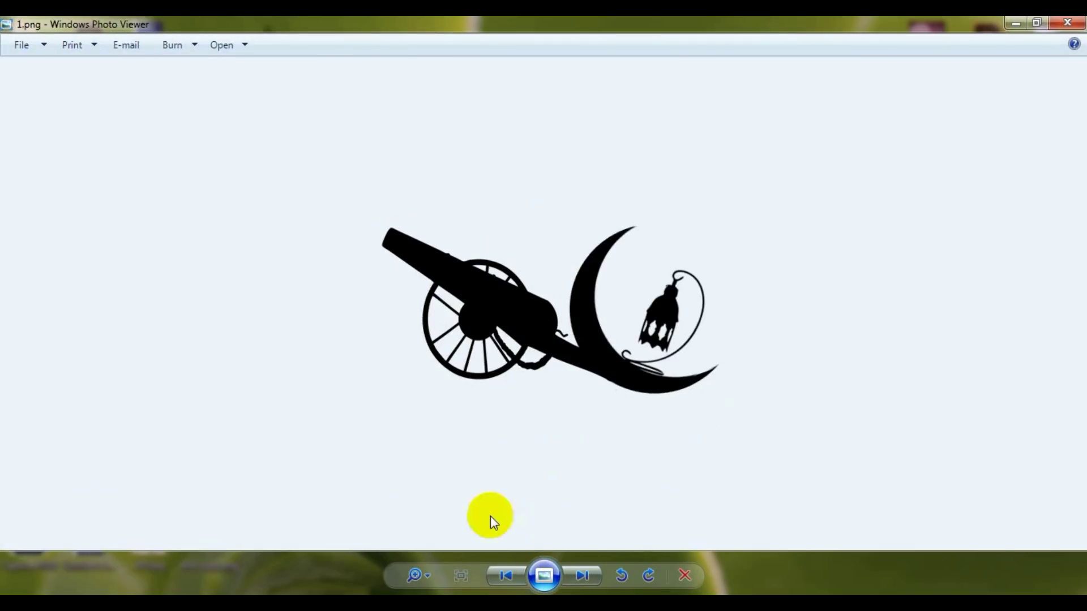
{"action": "left_click", "coordinate": [1065, 23]}
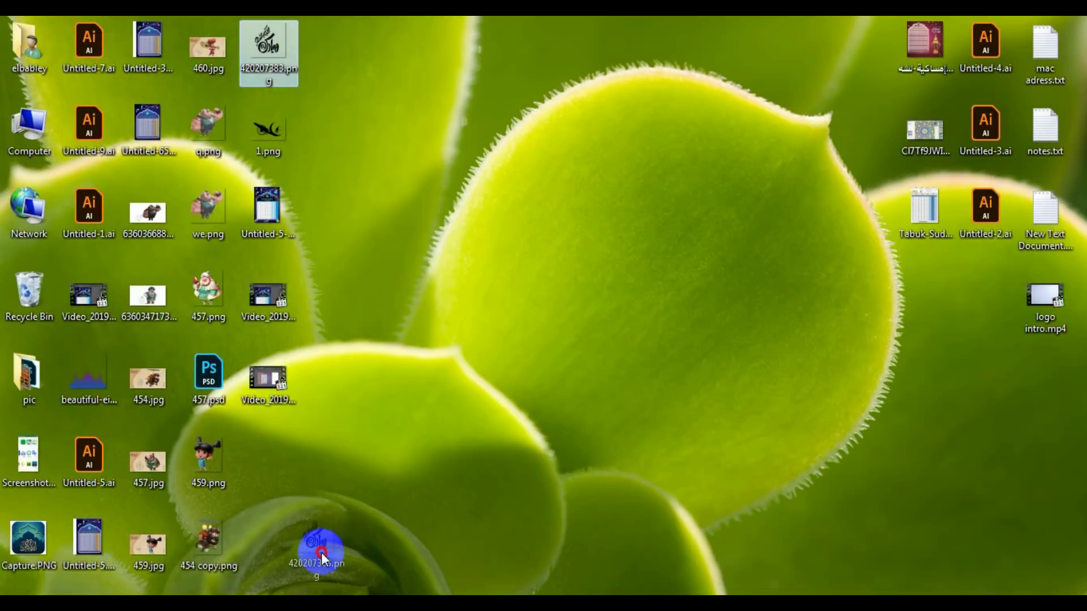
{"action": "left_click", "coordinate": [396, 591]}
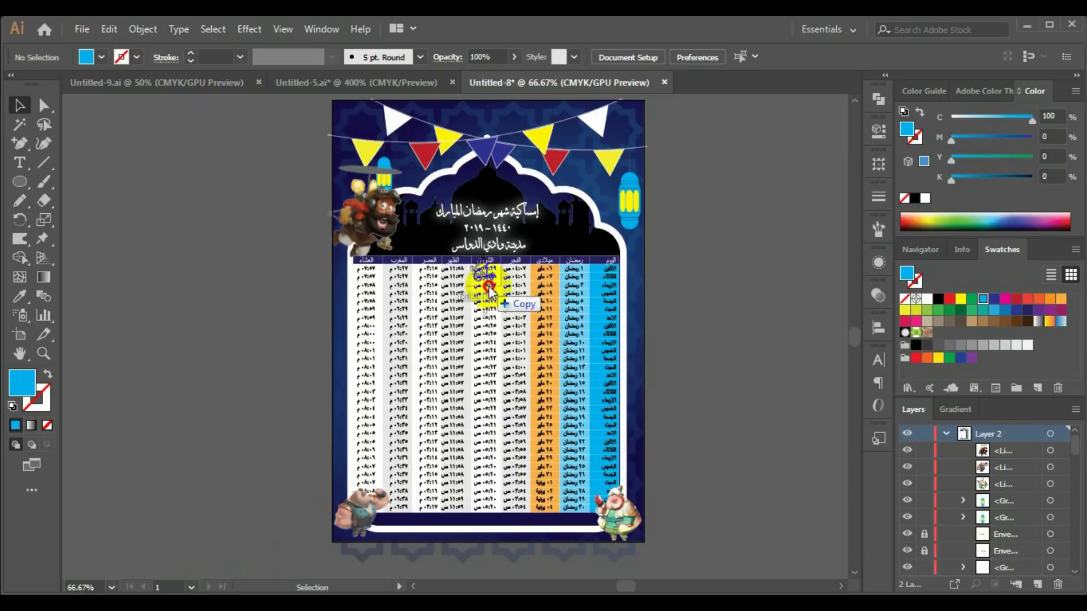
Place the calligraphy PNG, Image Trace it with Sketched Art, and expand to vectors
{"action": "left_click_drag", "start_coordinate": [492, 202], "coordinate": [491, 266]}
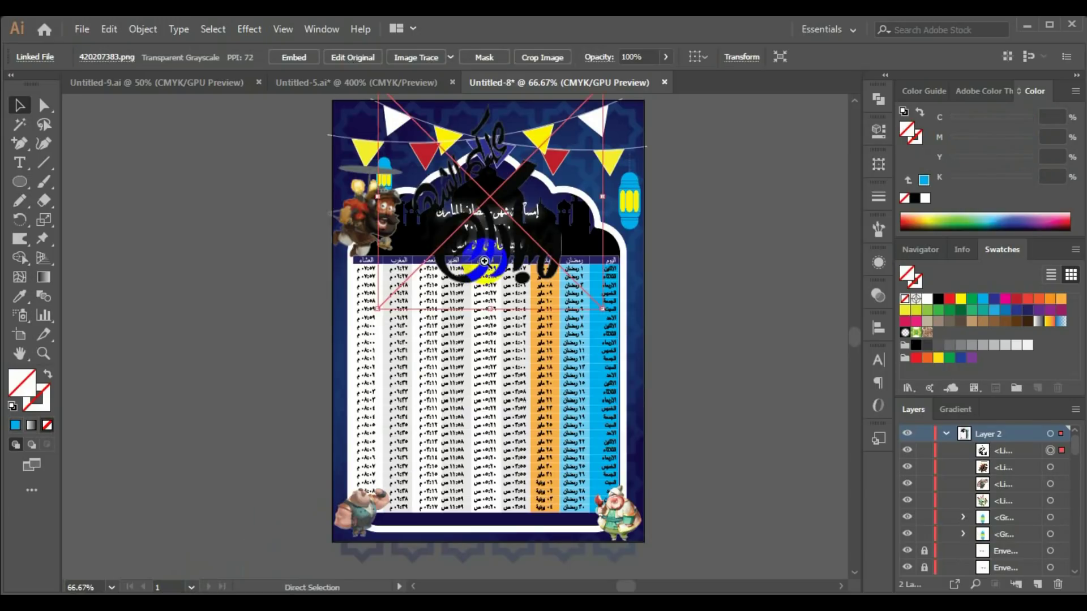
{"action": "key", "text": "ctrl+plus"}
{"action": "left_click", "coordinate": [502, 288]}
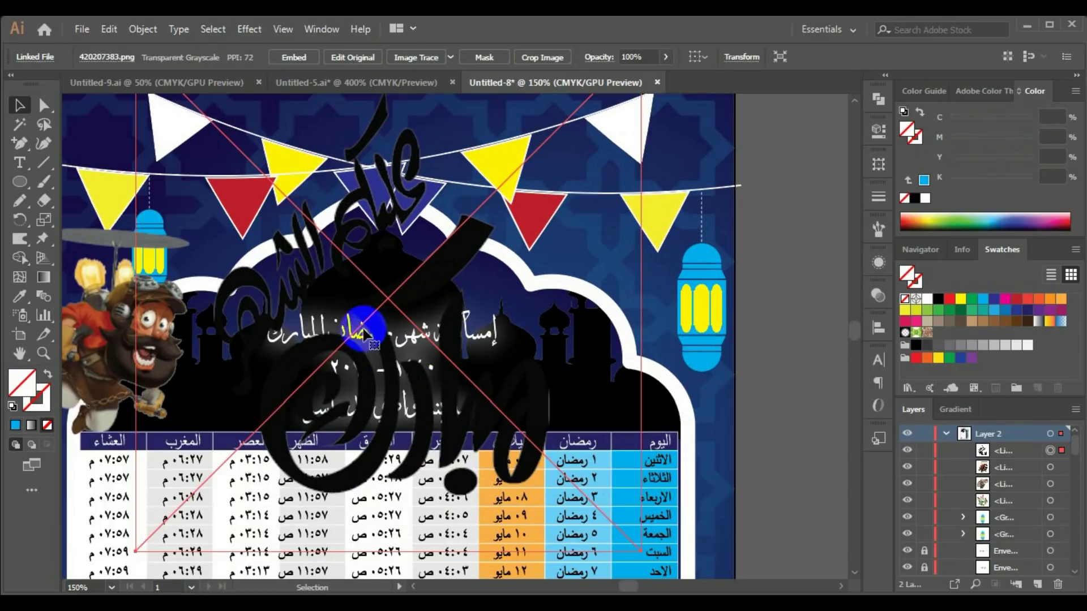
{"action": "left_click", "coordinate": [451, 57]}
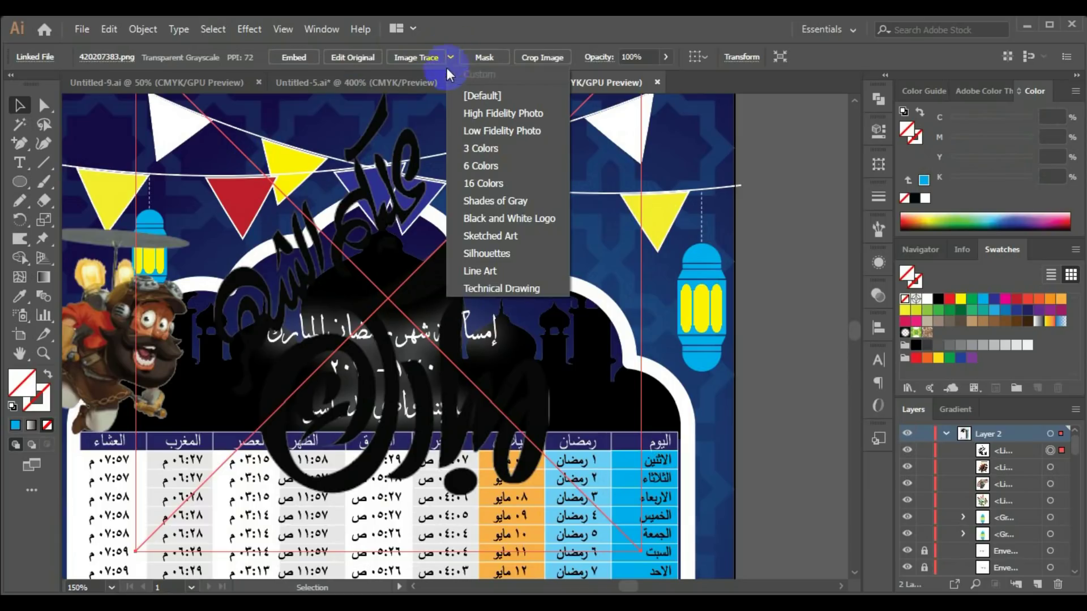
{"action": "left_click", "coordinate": [522, 236]}
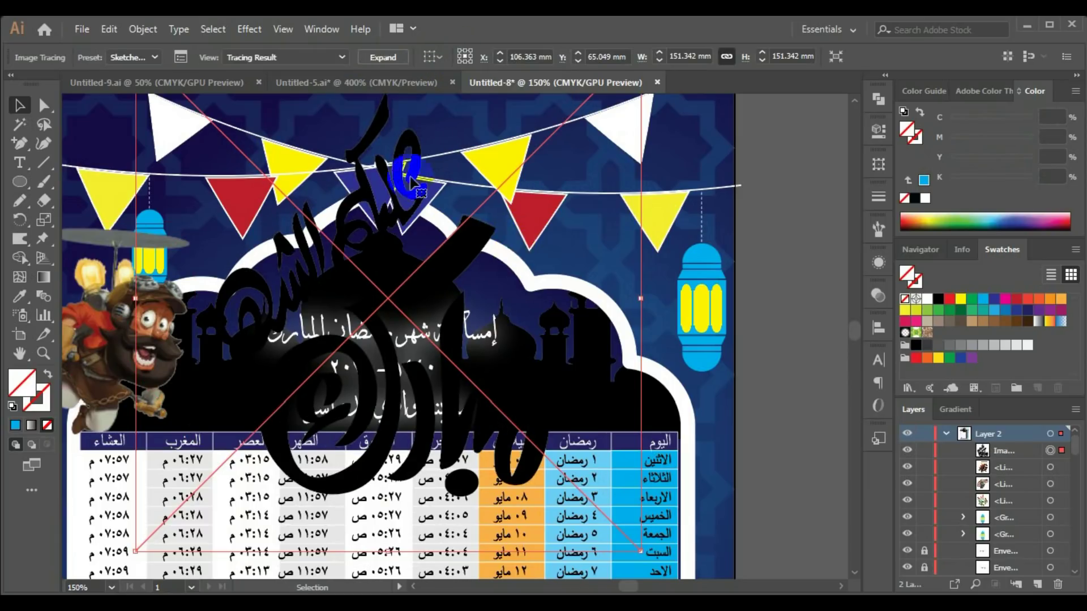
{"action": "left_click", "coordinate": [391, 59]}
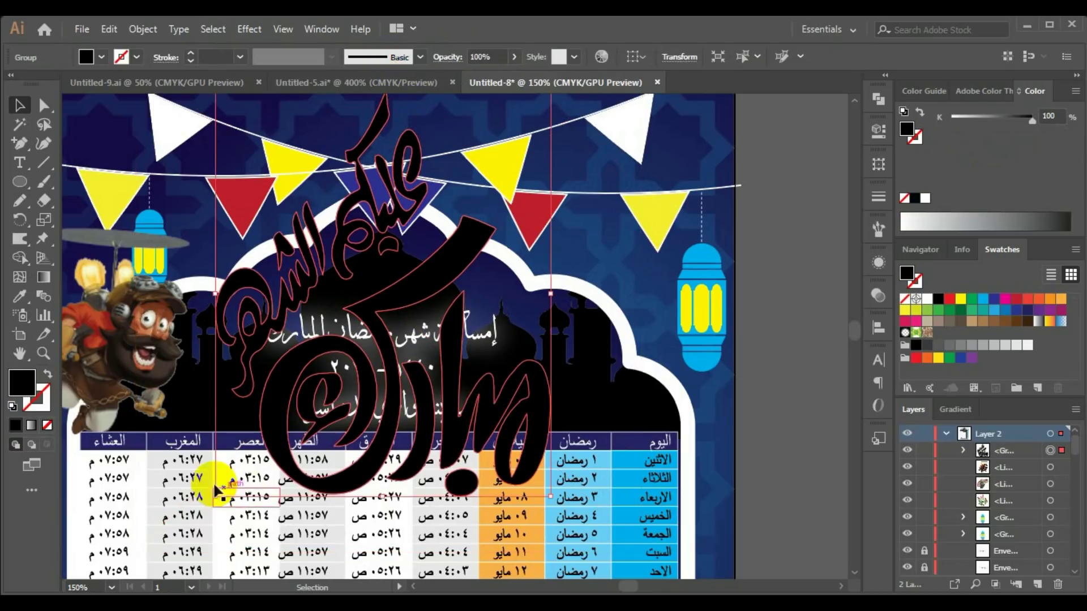
Give the calligraphy a pale fill and shrink it above the title
{"action": "double_click", "coordinate": [31, 386]}
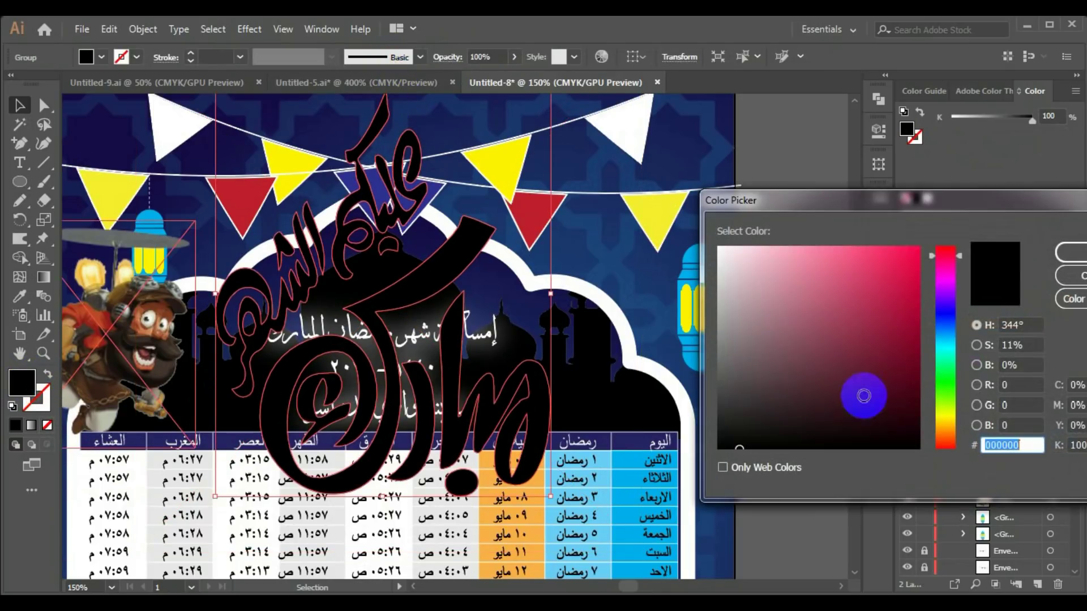
{"action": "left_click", "coordinate": [732, 258]}
{"action": "left_click", "coordinate": [1070, 256]}
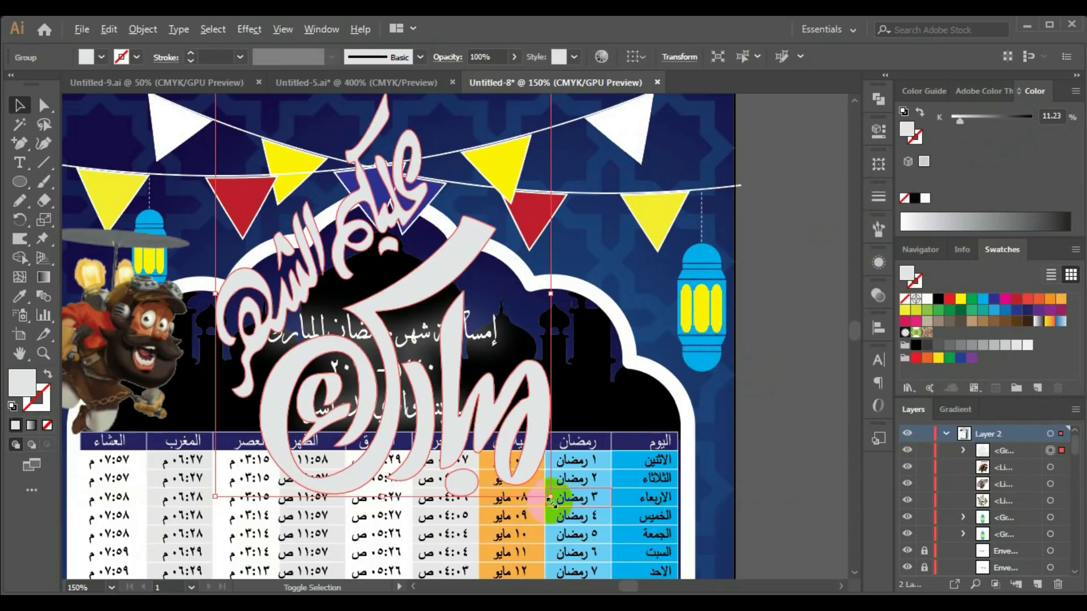
{"action": "mouse_move", "coordinate": [551, 496]}
{"action": "left_mouse_down"}
{"action": "mouse_move", "coordinate": [435, 390]}
{"action": "mouse_move", "coordinate": [407, 273]}
{"action": "left_mouse_up"}
{"action": "left_click", "coordinate": [525, 356]}
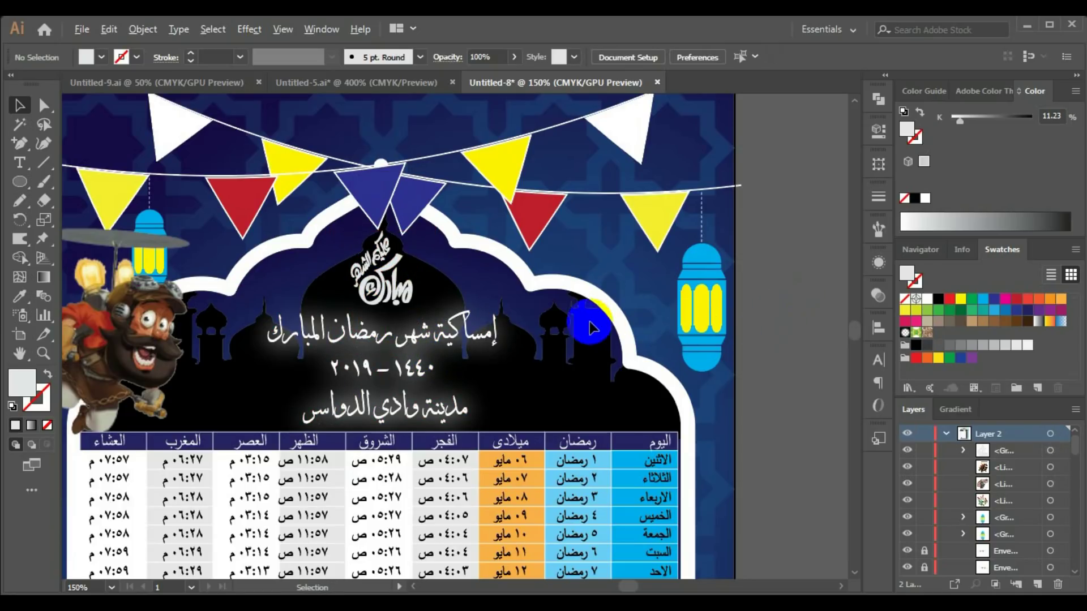
{"action": "scroll", "coordinate": [589, 322], "scroll_direction": "down", "scroll_amount": 1, "text": "alt"}
{"action": "scroll", "coordinate": [586, 334], "scroll_direction": "down", "scroll_amount": 3}
{"action": "scroll", "coordinate": [583, 339], "scroll_direction": "down", "scroll_amount": 3}
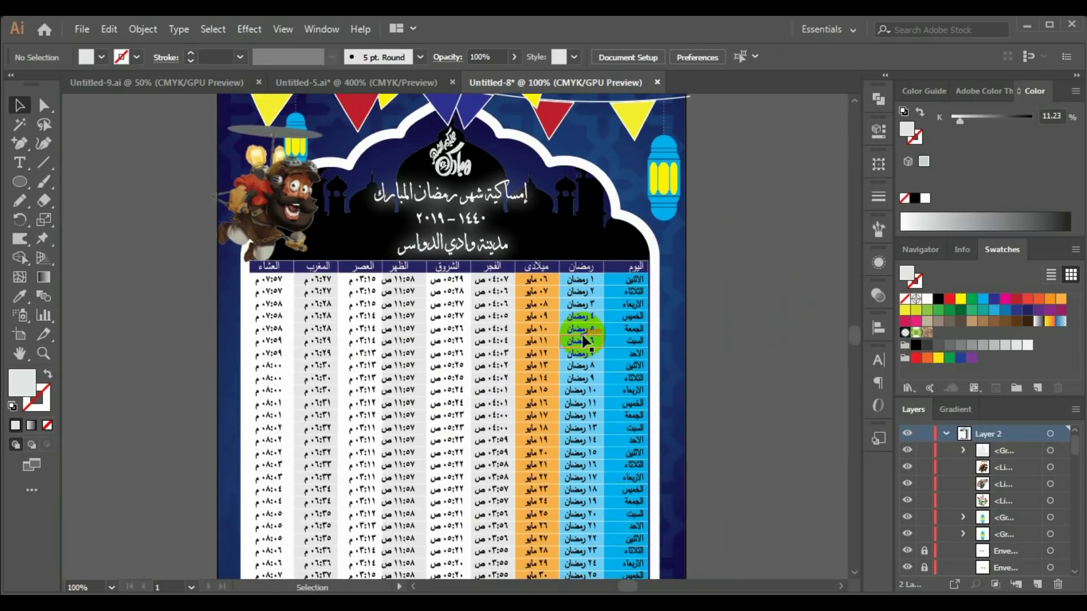
{"action": "scroll", "coordinate": [510, 462], "scroll_direction": "down", "scroll_amount": 1}
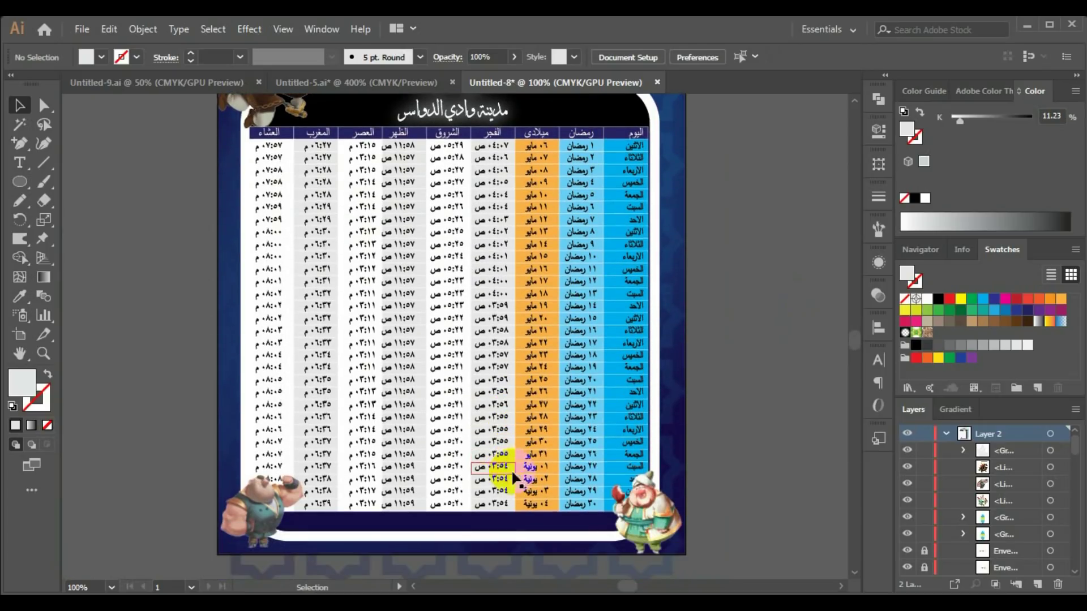
{"action": "scroll", "coordinate": [759, 483], "scroll_direction": "up", "scroll_amount": 1}
{"action": "scroll", "coordinate": [759, 483], "scroll_direction": "up", "scroll_amount": 1}
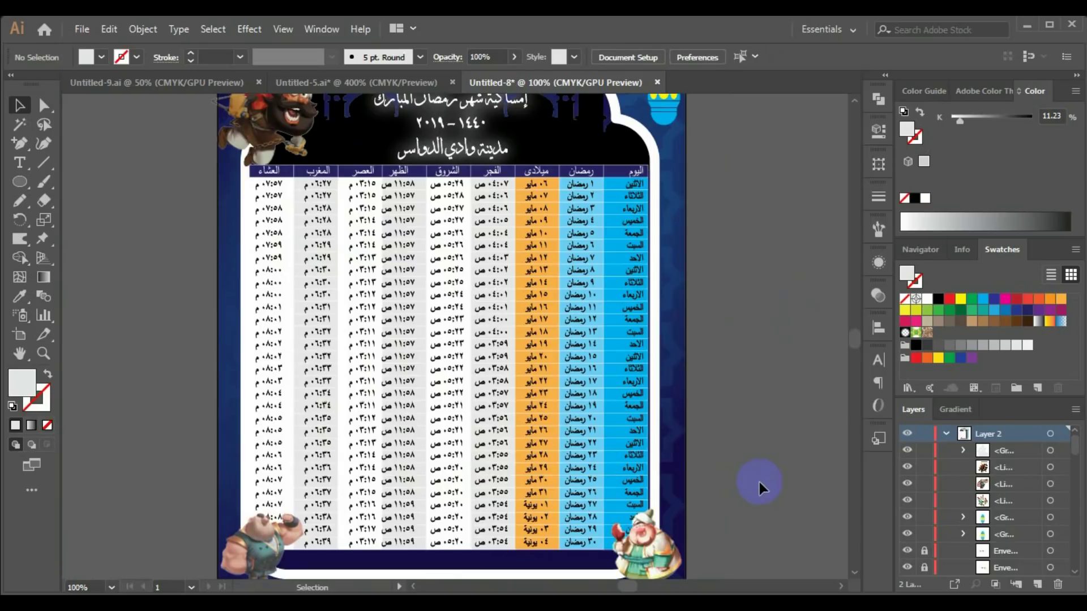
{"action": "scroll", "coordinate": [759, 480], "scroll_direction": "up", "scroll_amount": 1}
{"action": "scroll", "coordinate": [758, 480], "scroll_direction": "up", "scroll_amount": 1}
{"action": "scroll", "coordinate": [759, 480], "scroll_direction": "up", "scroll_amount": 2}
{"action": "scroll", "coordinate": [759, 480], "scroll_direction": "up", "scroll_amount": 3}
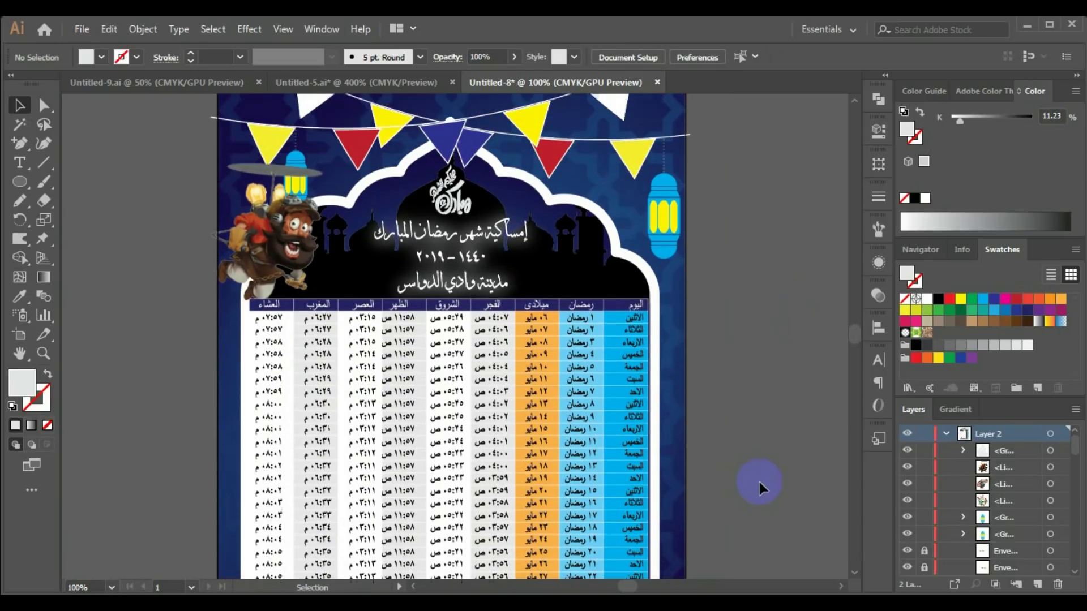
{"action": "scroll", "coordinate": [759, 480], "scroll_direction": "up", "scroll_amount": 1}
{"action": "scroll", "coordinate": [759, 480], "scroll_direction": "up", "scroll_amount": 1}
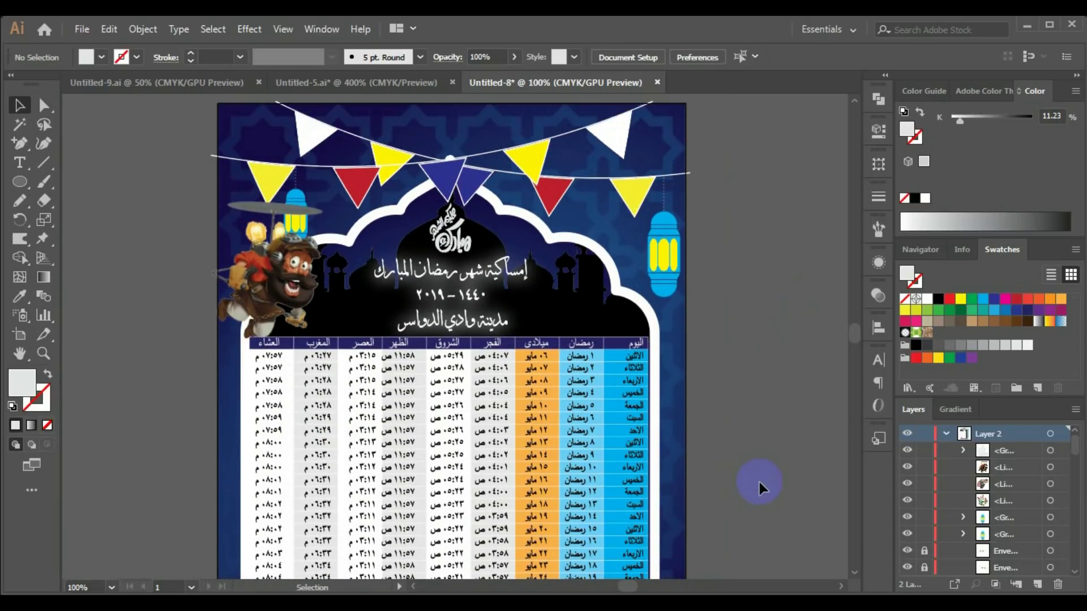
{"action": "scroll", "coordinate": [759, 481], "scroll_direction": "down", "scroll_amount": 2}
{"action": "scroll", "coordinate": [759, 480], "scroll_direction": "down", "scroll_amount": 2}
{"action": "scroll", "coordinate": [759, 482], "scroll_direction": "down", "scroll_amount": 1}
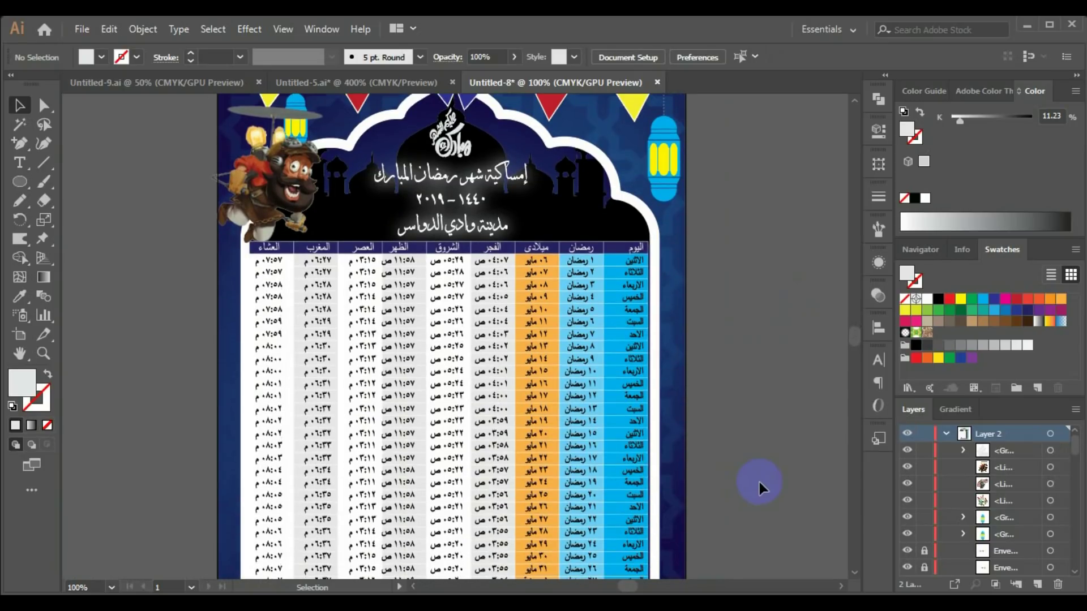
{"action": "scroll", "coordinate": [759, 482], "scroll_direction": "down", "scroll_amount": 3}
{"action": "scroll", "coordinate": [757, 485], "scroll_direction": "down", "scroll_amount": 1}
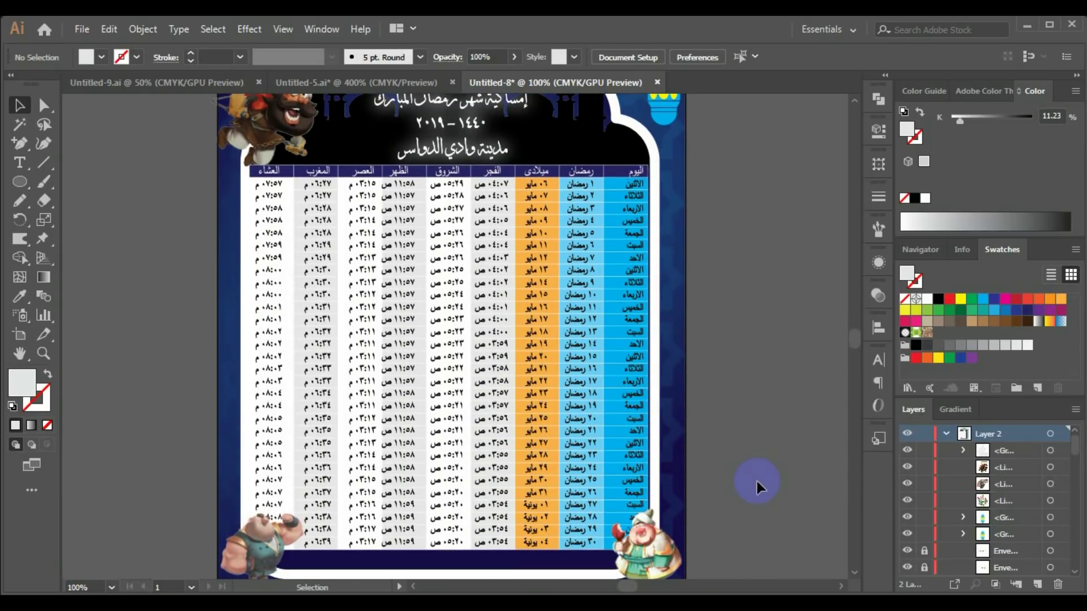
{"action": "scroll", "coordinate": [756, 479], "scroll_direction": "down", "scroll_amount": 2}
{"action": "scroll", "coordinate": [756, 479], "scroll_direction": "up", "scroll_amount": 2}
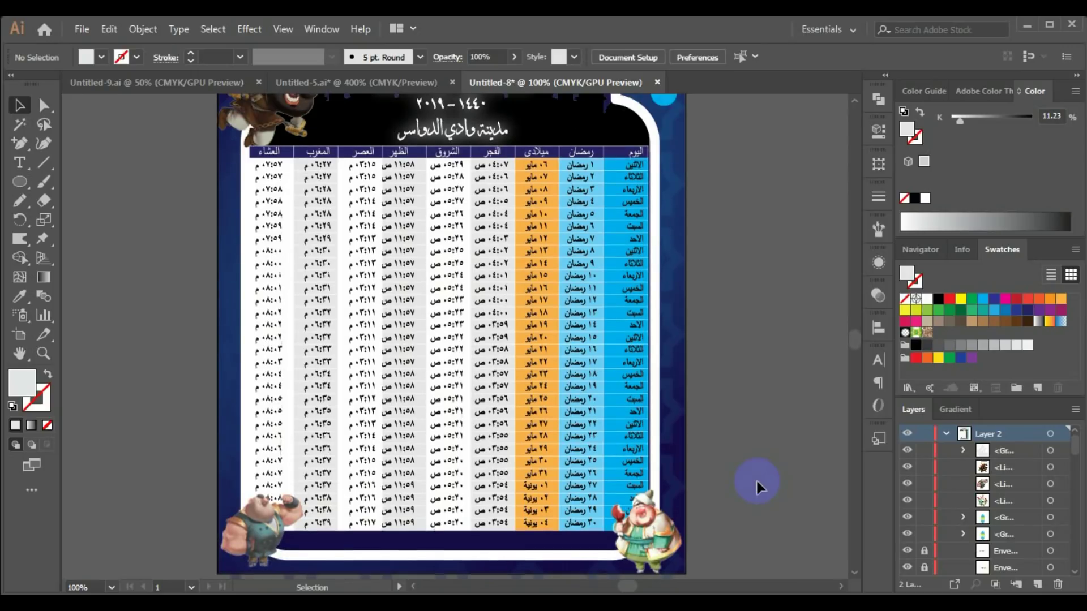
{"action": "scroll", "coordinate": [755, 479], "scroll_direction": "up", "scroll_amount": 3}
{"action": "scroll", "coordinate": [756, 479], "scroll_direction": "up", "scroll_amount": 1}
{"action": "scroll", "coordinate": [756, 479], "scroll_direction": "up", "scroll_amount": 1}
{"action": "scroll", "coordinate": [756, 479], "scroll_direction": "up", "scroll_amount": 2}
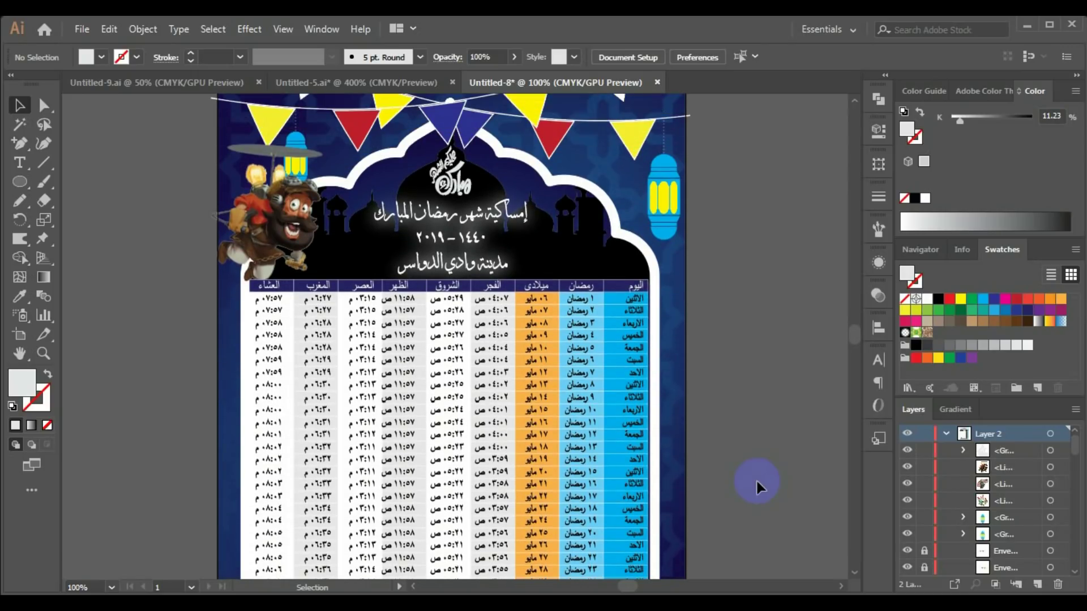
{"action": "scroll", "coordinate": [756, 479], "scroll_direction": "down", "scroll_amount": 2}
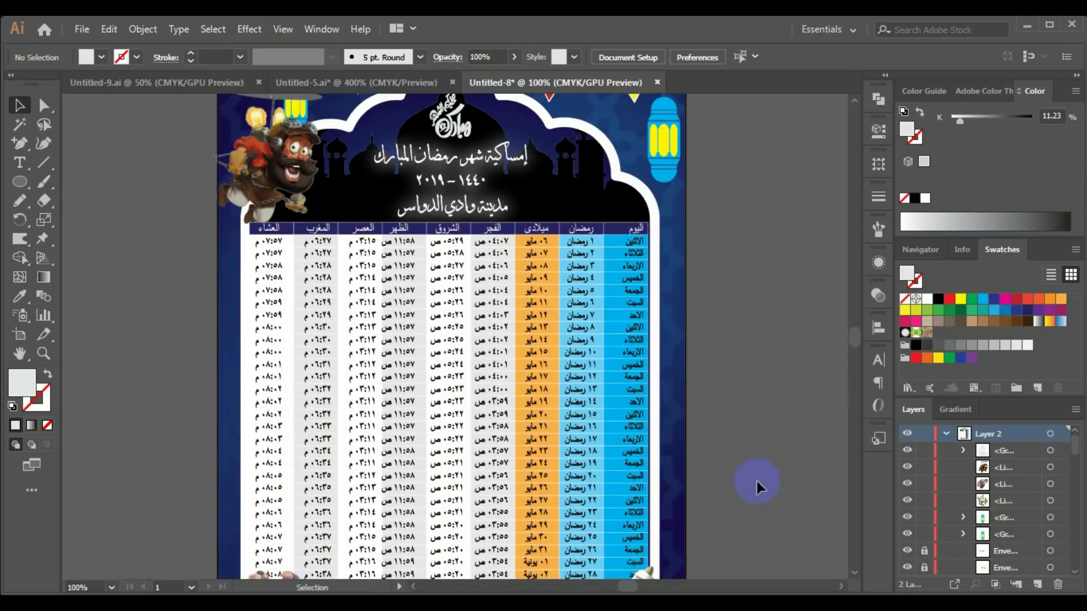
{"action": "scroll", "coordinate": [756, 479], "scroll_direction": "down", "scroll_amount": 4}
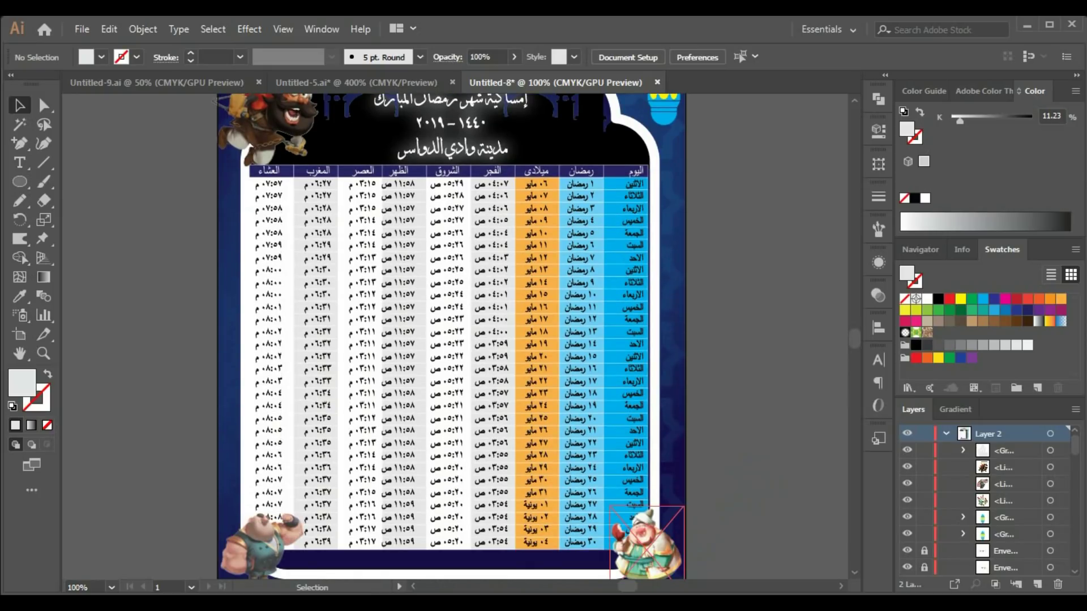